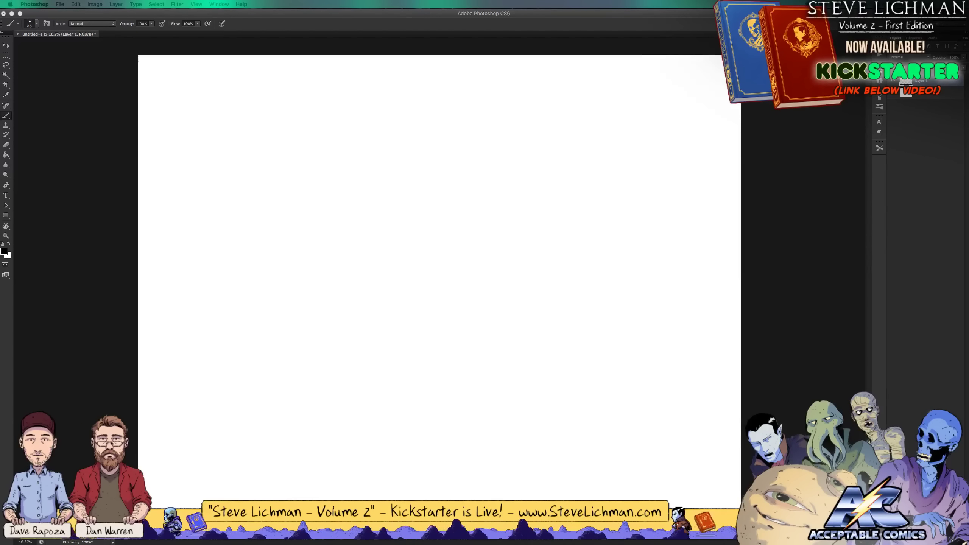
pyautogui.click(816, 336)
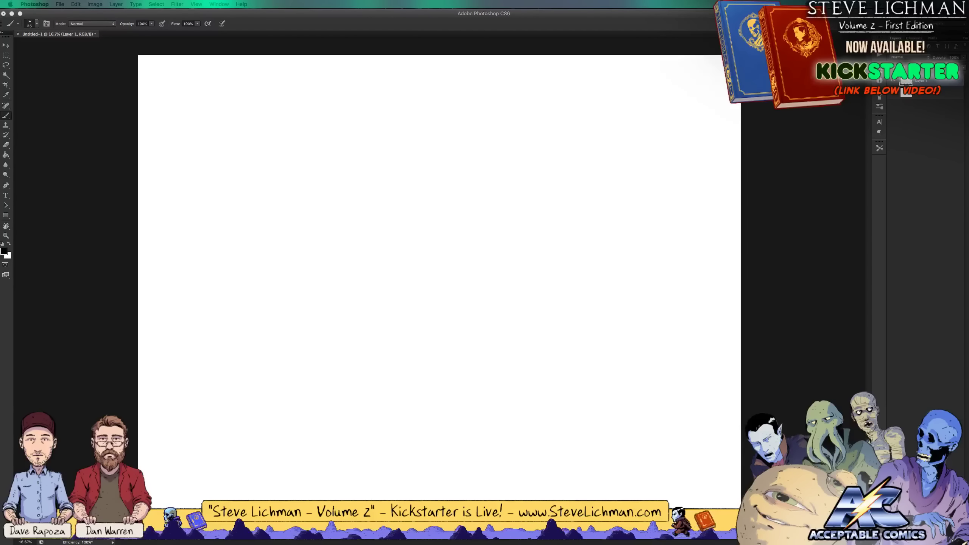
pyautogui.click(846, 185)
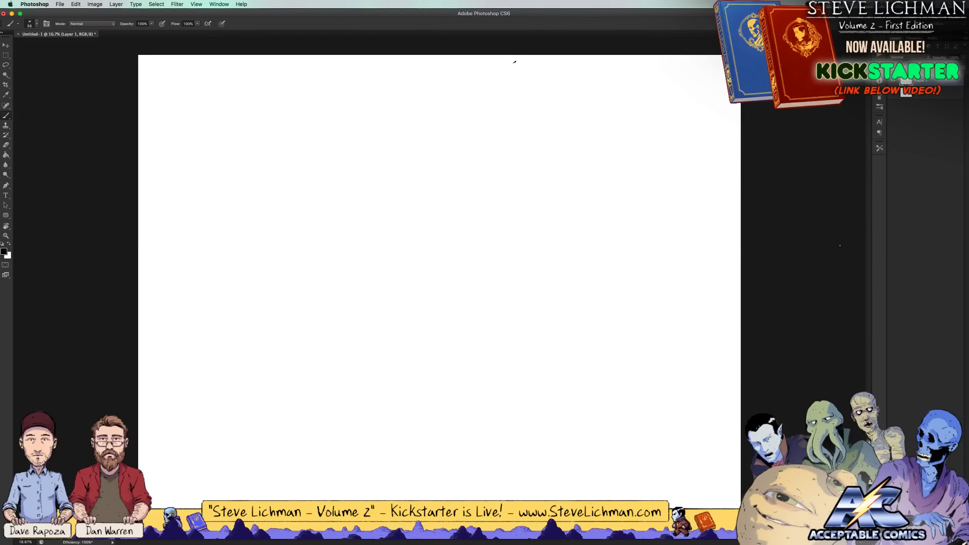
pyautogui.press('e')
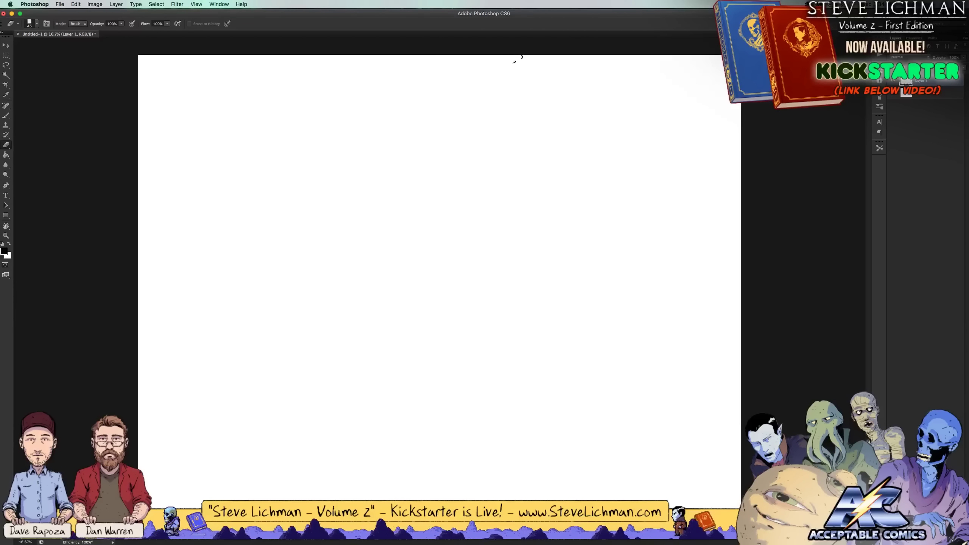
pyautogui.press('b')
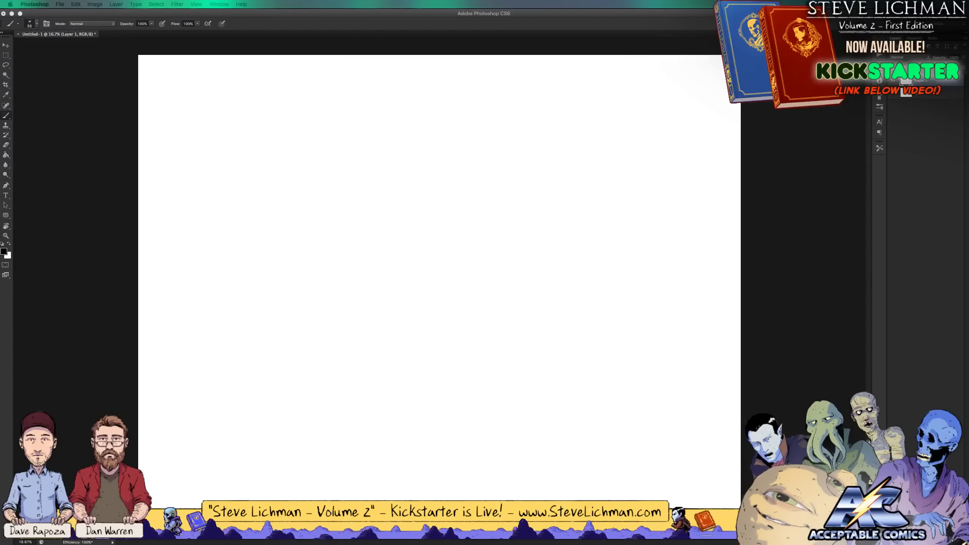
pyautogui.click(785, 270)
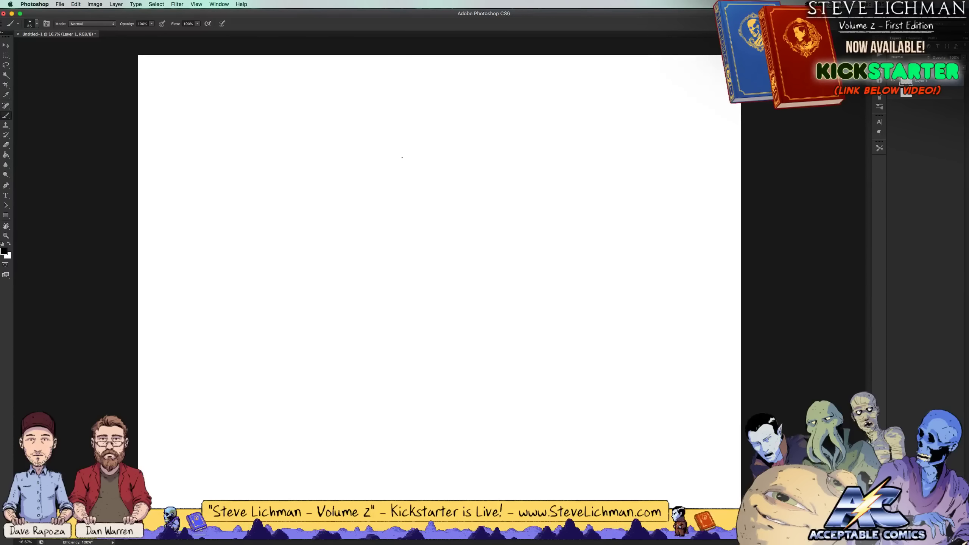
pyautogui.moveTo(415, 151)
pyautogui.mouseDown()
pyautogui.moveTo(425, 117)
pyautogui.moveTo(457, 123)
pyautogui.moveTo(466, 139)
pyautogui.moveTo(408, 131)
pyautogui.moveTo(415, 170)
pyautogui.mouseUp()
pyautogui.moveTo(406, 130)
pyautogui.mouseDown()
pyautogui.moveTo(421, 190)
pyautogui.moveTo(429, 191)
pyautogui.mouseUp()
pyautogui.moveTo(411, 168); pyautogui.dragTo(422, 191)
pyautogui.press('e')
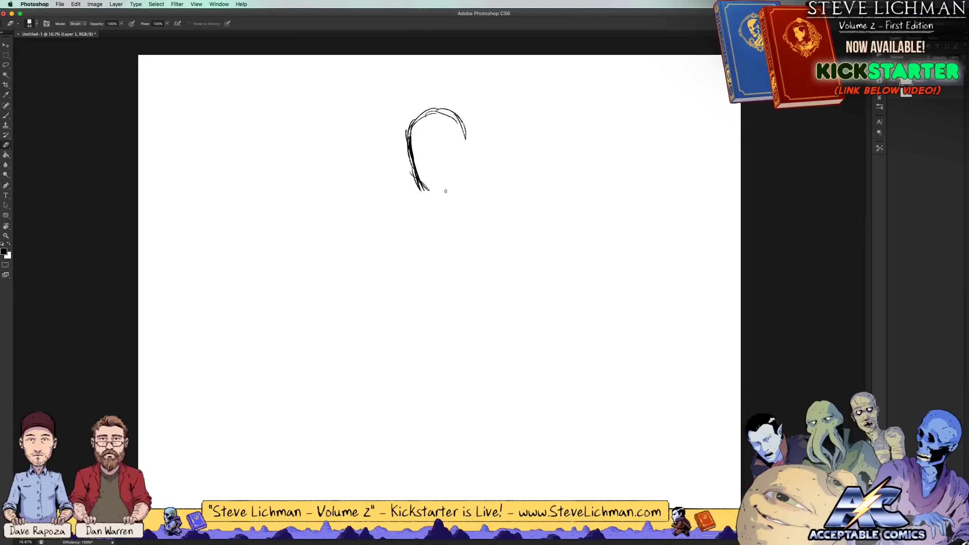
pyautogui.press(']')
pyautogui.press(']')
pyautogui.press(']')
pyautogui.press(']')
pyautogui.press(']')
pyautogui.press(']')
pyautogui.press(']')
pyautogui.press(']')
pyautogui.press(']')
pyautogui.press(']')
pyautogui.press(']')
pyautogui.press(']')
pyautogui.moveTo(461, 128)
pyautogui.mouseDown()
pyautogui.moveTo(439, 173)
pyautogui.moveTo(412, 127)
pyautogui.moveTo(412, 172)
pyautogui.moveTo(414, 143)
pyautogui.mouseUp()
# Sketch a closed oval head outline with loose black brush strokes in the upper middle of the canvas
pyautogui.press('b')
pyautogui.moveTo(414, 141)
pyautogui.mouseDown()
pyautogui.moveTo(412, 163)
pyautogui.moveTo(452, 128)
pyautogui.moveTo(472, 138)
pyautogui.moveTo(426, 124)
pyautogui.moveTo(475, 152)
pyautogui.moveTo(474, 138)
pyautogui.moveTo(471, 197)
pyautogui.mouseUp()
pyautogui.moveTo(474, 145); pyautogui.dragTo(464, 216)
pyautogui.moveTo(474, 169); pyautogui.dragTo(461, 214)
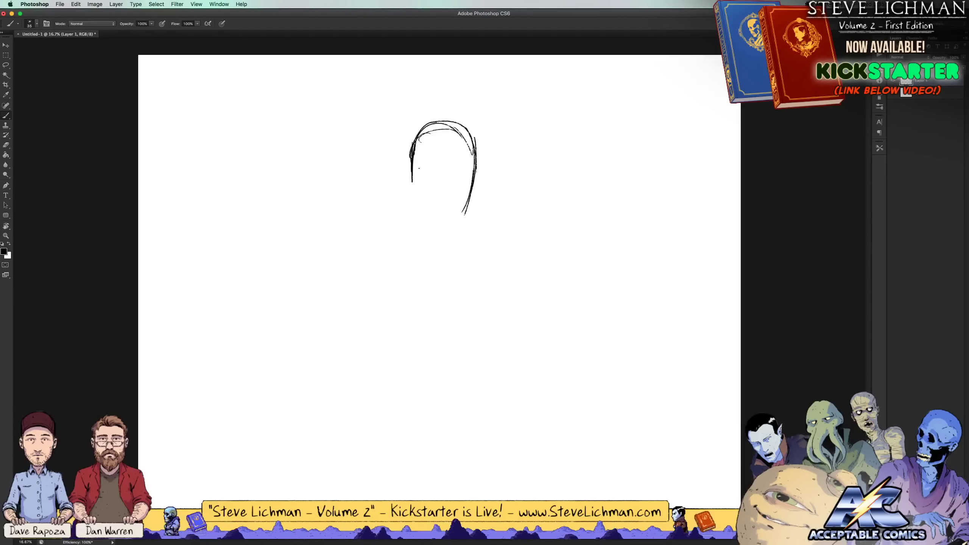
pyautogui.moveTo(411, 168)
pyautogui.mouseDown()
pyautogui.moveTo(405, 208)
pyautogui.moveTo(442, 230)
pyautogui.mouseUp()
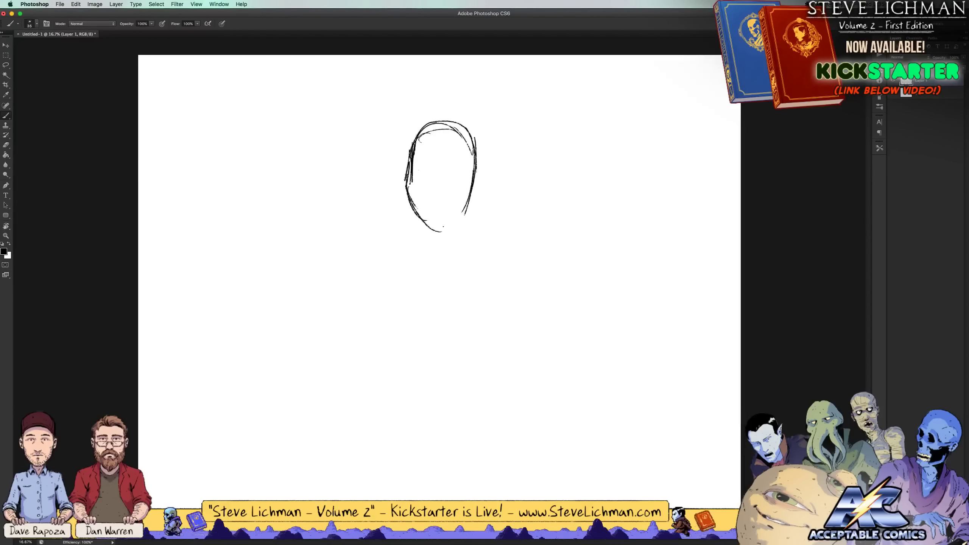
pyautogui.moveTo(408, 201)
pyautogui.mouseDown()
pyautogui.moveTo(454, 229)
pyautogui.moveTo(430, 230)
pyautogui.mouseUp()
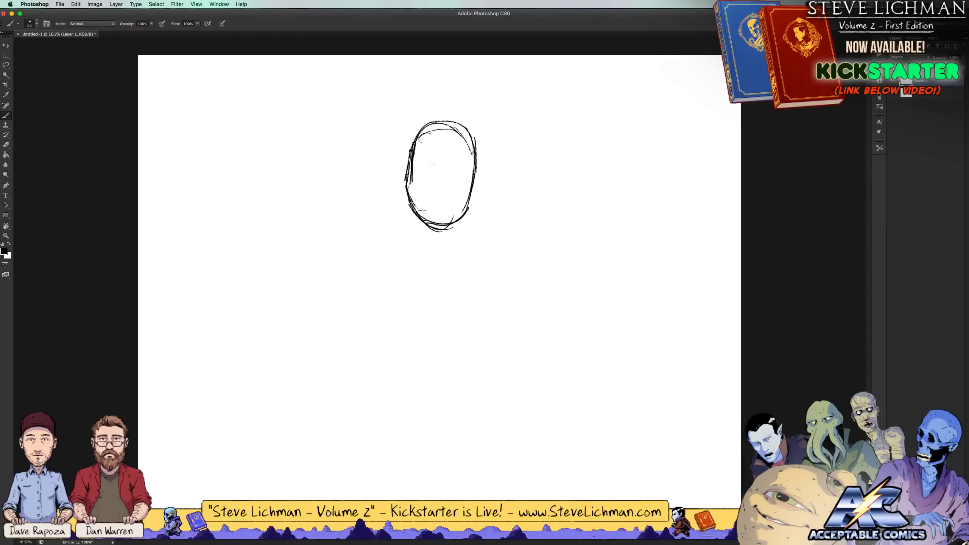
# Add a curved horizontal eye guideline and a vertical centre guideline across the oval head
pyautogui.moveTo(416, 159); pyautogui.dragTo(464, 186)
pyautogui.moveTo(451, 133); pyautogui.dragTo(445, 211)
pyautogui.moveTo(454, 137); pyautogui.dragTo(442, 224)
# Sketch a collar wrapping under the jaw from the left side of the head to the chin, with shading lines
pyautogui.moveTo(416, 193)
pyautogui.mouseDown()
pyautogui.moveTo(407, 214)
pyautogui.moveTo(394, 208)
pyautogui.moveTo(424, 239)
pyautogui.mouseUp()
pyautogui.moveTo(416, 234)
pyautogui.mouseDown()
pyautogui.moveTo(427, 251)
pyautogui.moveTo(457, 240)
pyautogui.mouseUp()
pyautogui.moveTo(462, 231); pyautogui.dragTo(434, 260)
pyautogui.moveTo(457, 220); pyautogui.dragTo(449, 235)
pyautogui.moveTo(448, 235); pyautogui.dragTo(460, 249)
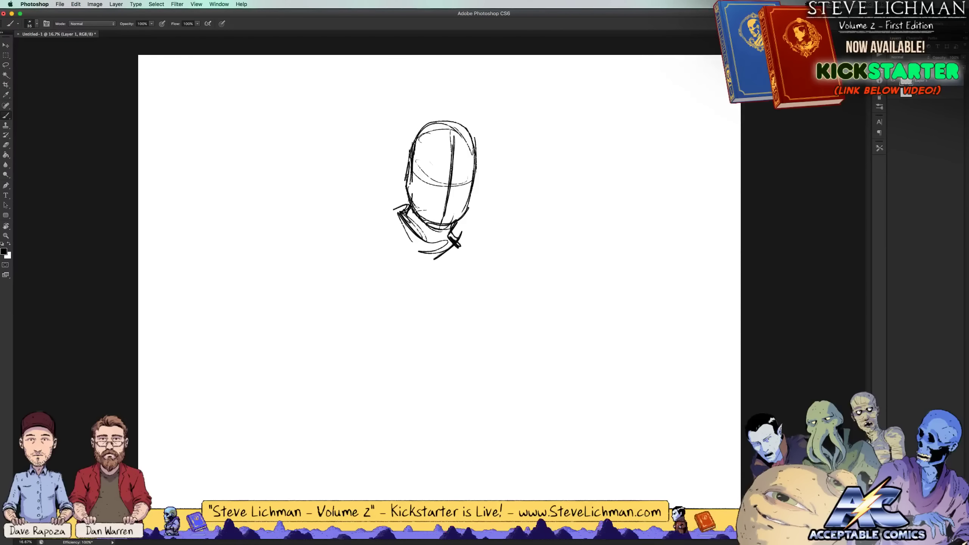
pyautogui.moveTo(411, 209); pyautogui.dragTo(430, 237)
pyautogui.moveTo(423, 223); pyautogui.dragTo(441, 241)
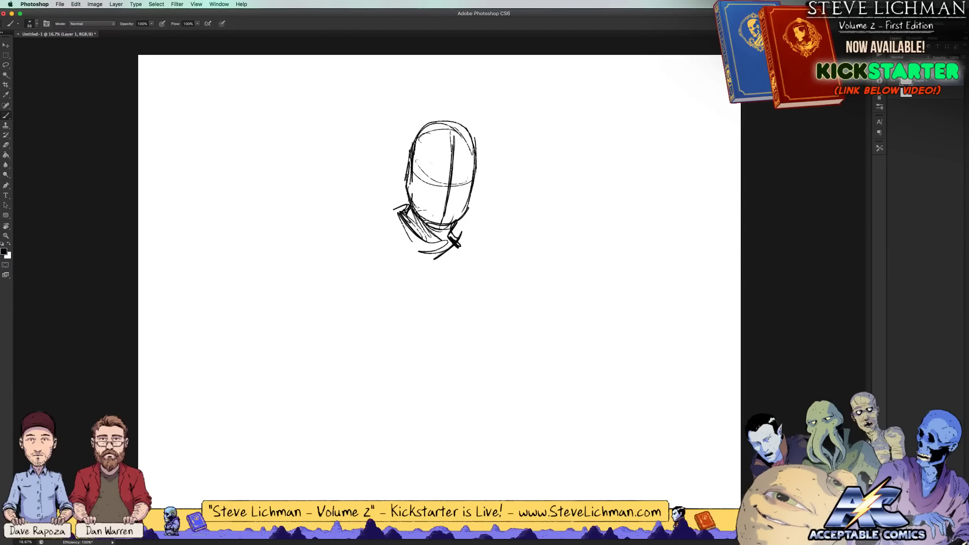
# Draw a T-shaped visor opening on the helmet's face and erase the guidelines inside it
pyautogui.moveTo(437, 204); pyautogui.dragTo(431, 224)
pyautogui.moveTo(440, 187)
pyautogui.mouseDown()
pyautogui.moveTo(434, 214)
pyautogui.moveTo(441, 192)
pyautogui.mouseUp()
pyautogui.moveTo(419, 175)
pyautogui.mouseDown()
pyautogui.moveTo(442, 192)
pyautogui.moveTo(418, 174)
pyautogui.moveTo(425, 163)
pyautogui.moveTo(455, 179)
pyautogui.moveTo(472, 174)
pyautogui.moveTo(444, 224)
pyautogui.mouseUp()
pyautogui.press('e')
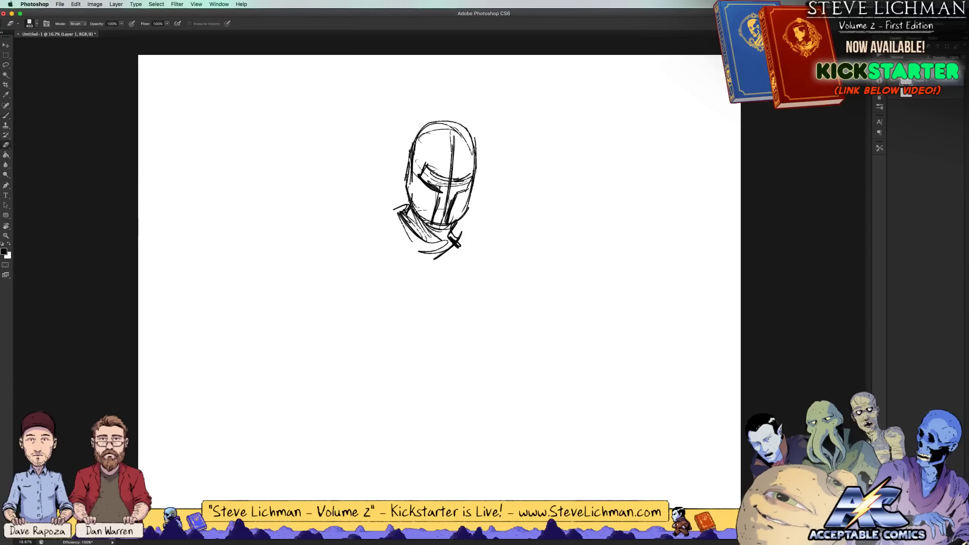
pyautogui.press('[')
pyautogui.moveTo(447, 191)
pyautogui.mouseDown()
pyautogui.moveTo(434, 233)
pyautogui.moveTo(441, 181)
pyautogui.moveTo(427, 179)
pyautogui.moveTo(467, 181)
pyautogui.moveTo(464, 190)
pyautogui.mouseUp()
# Draw a flared crescent-shaped socket on the helmet's left side and paint out the overlapping outline in white
pyautogui.press('b')
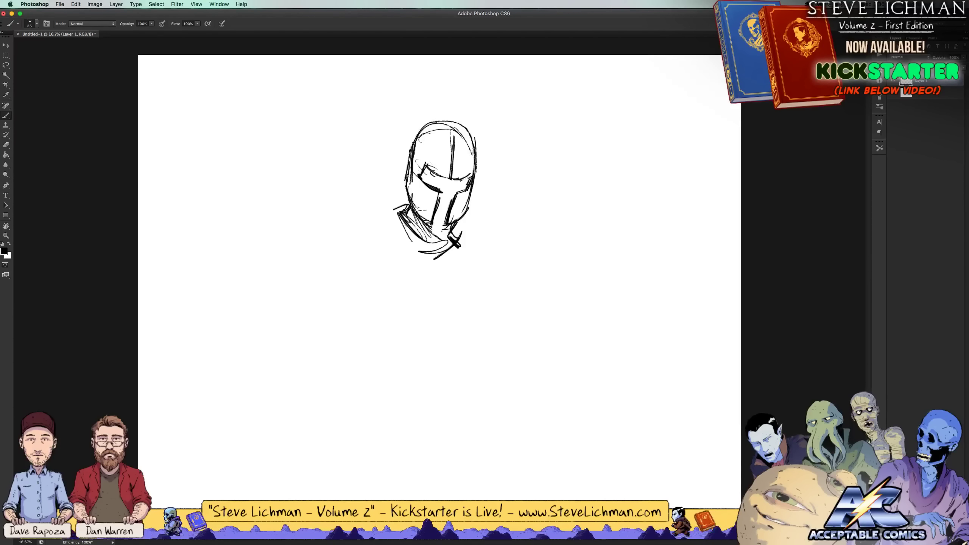
pyautogui.moveTo(414, 143); pyautogui.dragTo(404, 145)
pyautogui.moveTo(403, 146)
pyautogui.mouseDown()
pyautogui.moveTo(398, 172)
pyautogui.moveTo(407, 181)
pyautogui.moveTo(413, 165)
pyautogui.mouseUp()
pyautogui.press('x')
pyautogui.moveTo(414, 148); pyautogui.dragTo(409, 167)
pyautogui.moveTo(411, 152); pyautogui.dragTo(402, 180)
pyautogui.press('x')
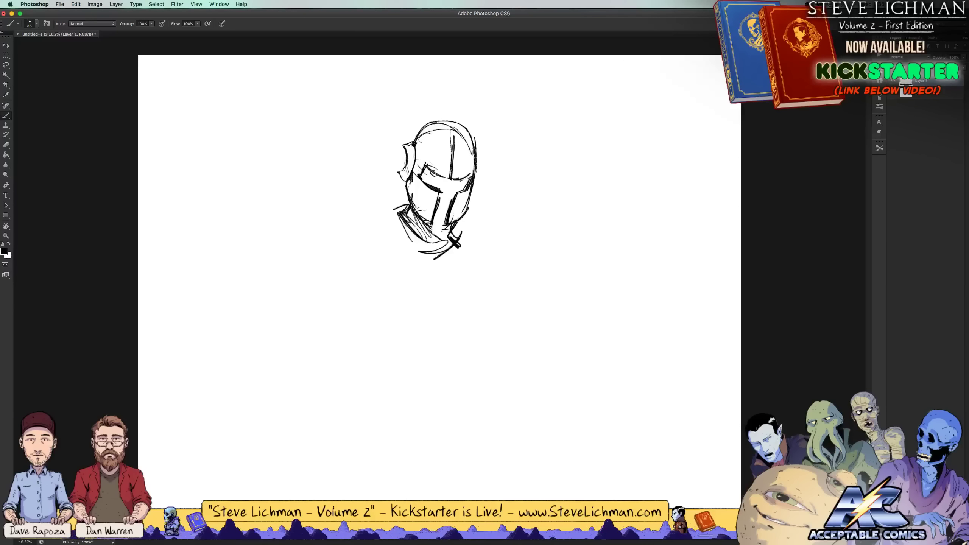
# Draw a narrow socket on the helmet's right side and paint out the overlapping outline in white
pyautogui.moveTo(479, 153); pyautogui.dragTo(473, 192)
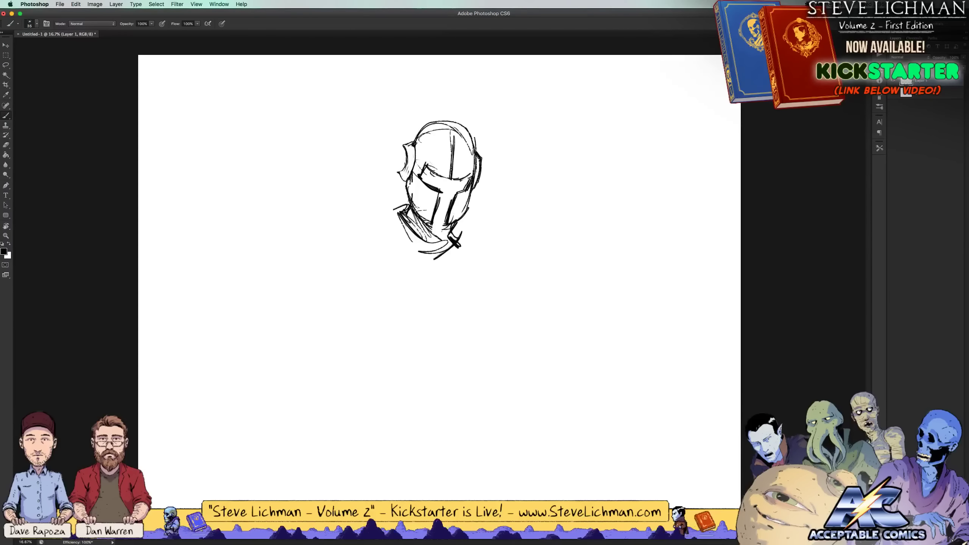
pyautogui.press('x')
pyautogui.moveTo(474, 148)
pyautogui.mouseDown()
pyautogui.moveTo(470, 197)
pyautogui.moveTo(472, 189)
pyautogui.mouseUp()
pyautogui.press('x')
# Redraw the helmet's contour in black along the right side, the crown and the left cheek
pyautogui.moveTo(474, 138); pyautogui.dragTo(471, 200)
pyautogui.moveTo(470, 188); pyautogui.dragTo(467, 213)
pyautogui.moveTo(419, 132)
pyautogui.mouseDown()
pyautogui.moveTo(469, 124)
pyautogui.moveTo(476, 172)
pyautogui.mouseUp()
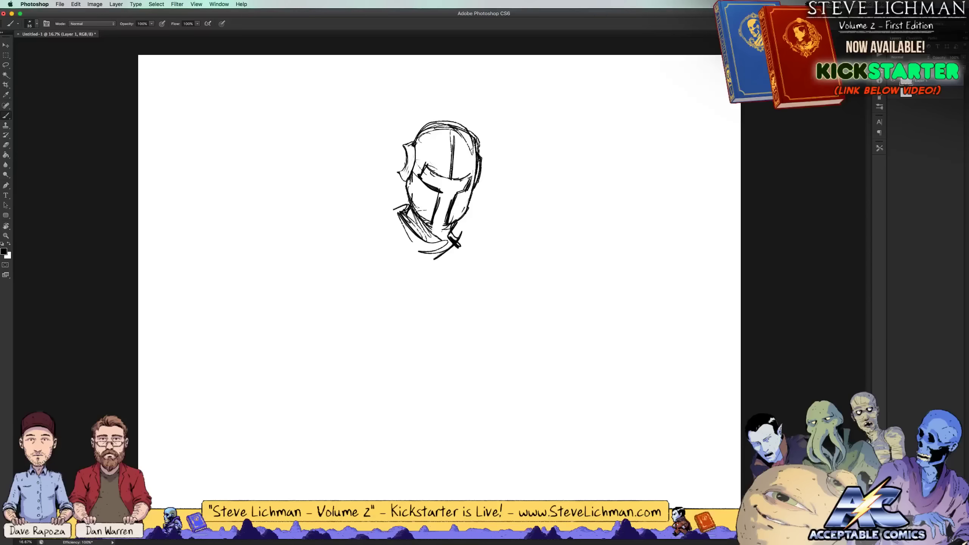
pyautogui.moveTo(411, 142); pyautogui.dragTo(419, 131)
pyautogui.moveTo(413, 142); pyautogui.dragTo(420, 130)
pyautogui.moveTo(405, 186)
pyautogui.mouseDown()
pyautogui.moveTo(429, 226)
pyautogui.moveTo(420, 217)
pyautogui.mouseUp()
# Clean up stray lines around the helmet's left cheek and jaw, alternating white and black brush strokes
pyautogui.press('x')
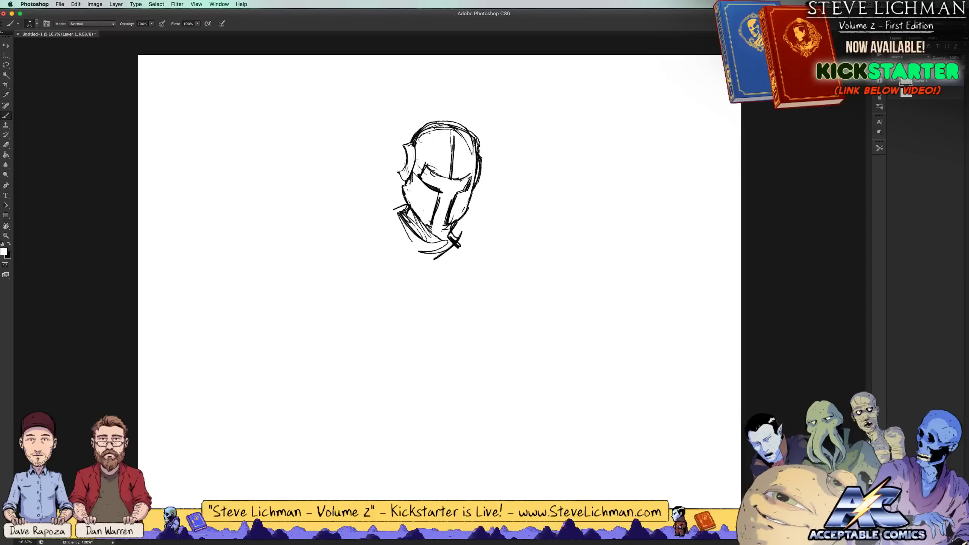
pyautogui.moveTo(412, 176); pyautogui.dragTo(408, 184)
pyautogui.press('x')
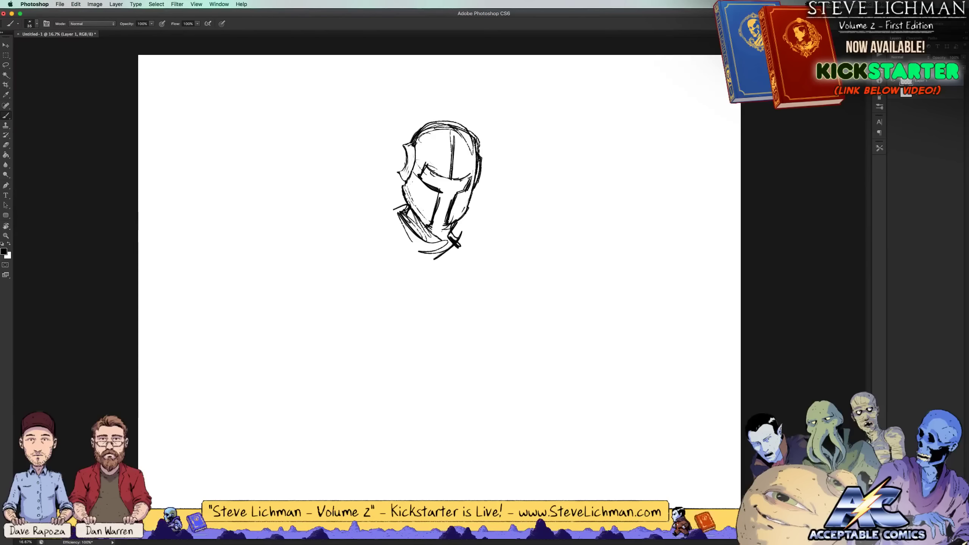
pyautogui.press('x')
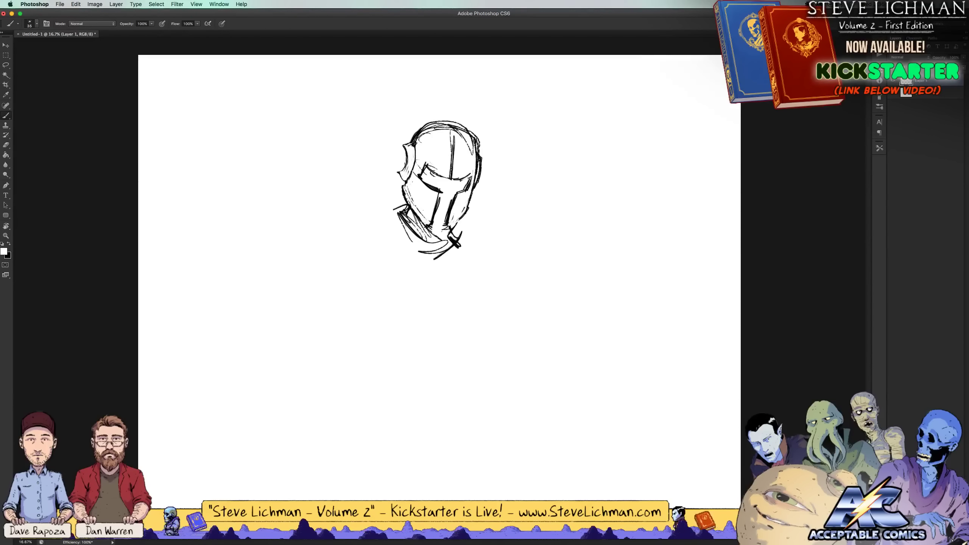
pyautogui.press('x')
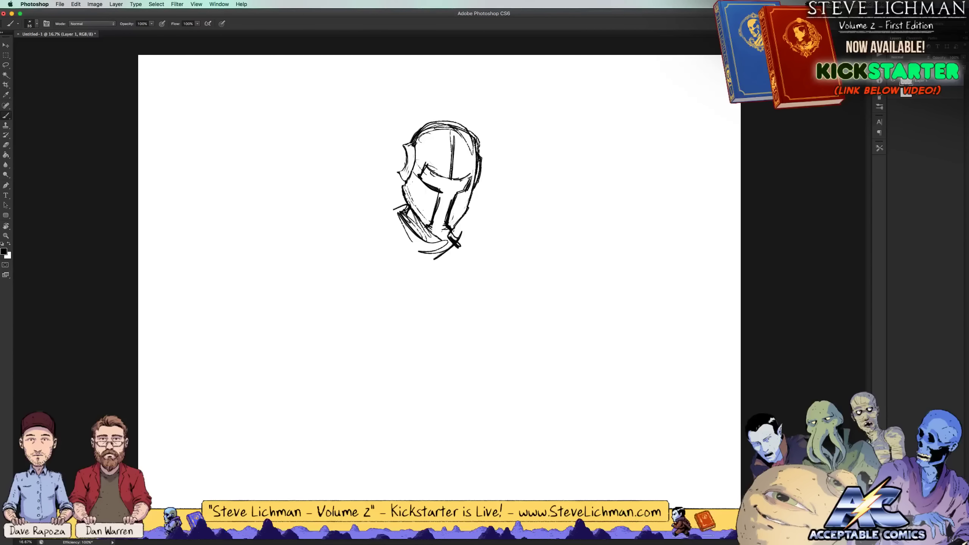
# Refine the visor opening by thinning its left slot edge with white and sharpening the brow in black
pyautogui.press('x')
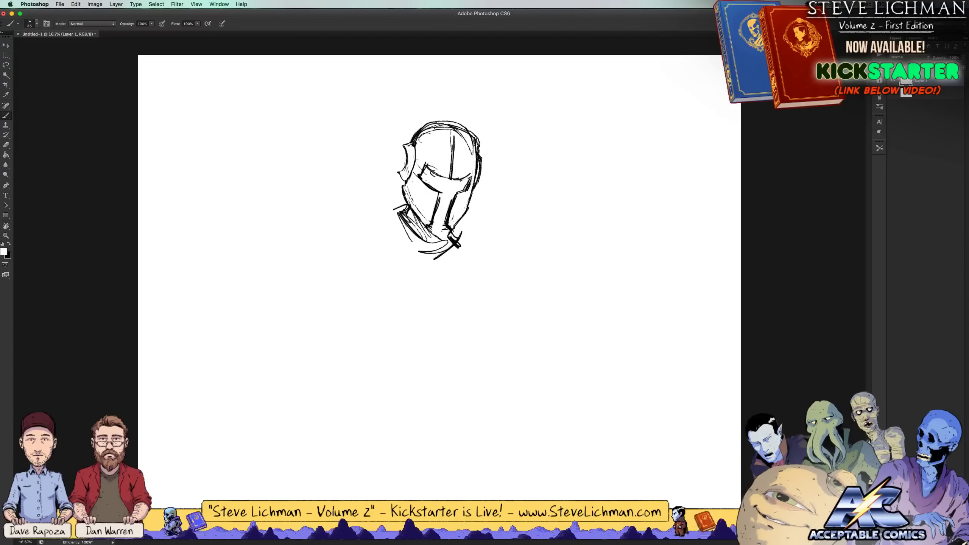
pyautogui.moveTo(441, 200); pyautogui.dragTo(433, 226)
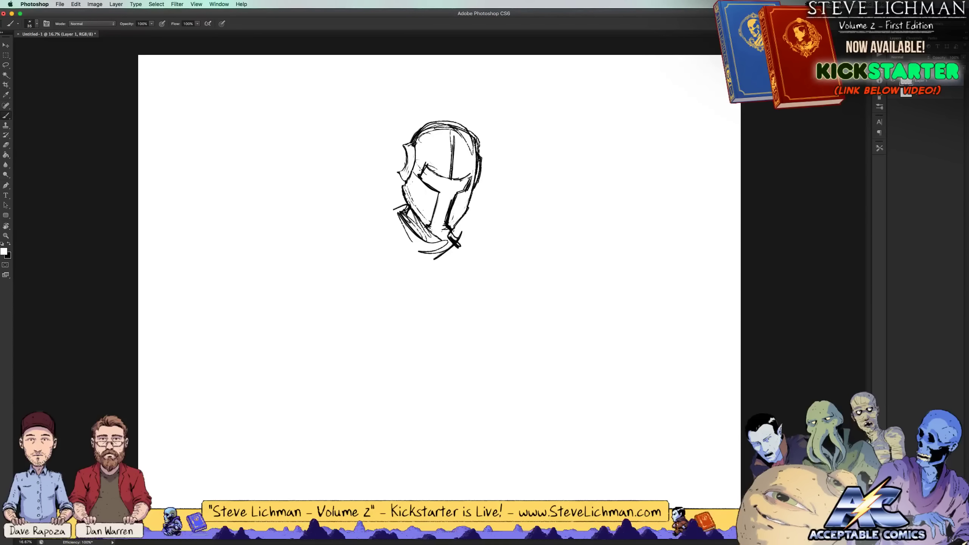
pyautogui.press('x')
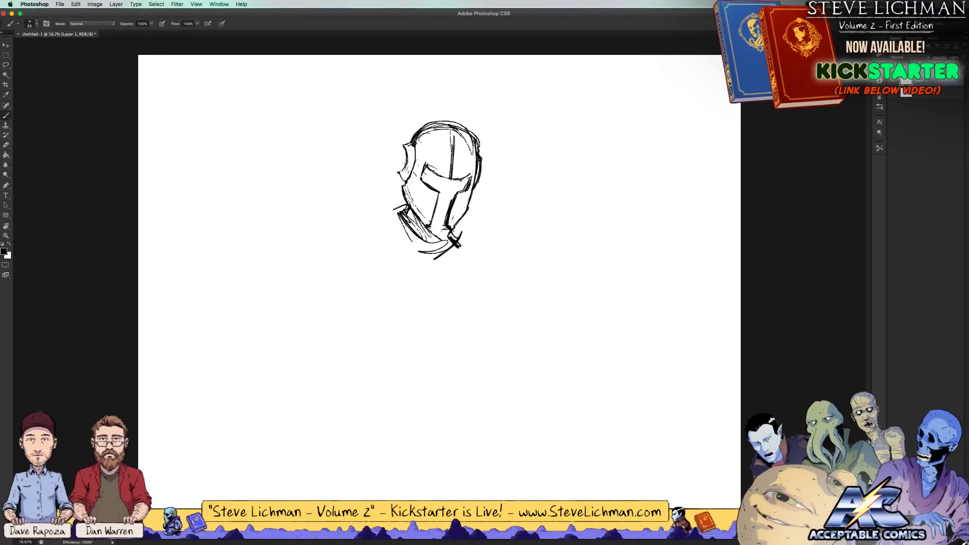
pyautogui.press('x')
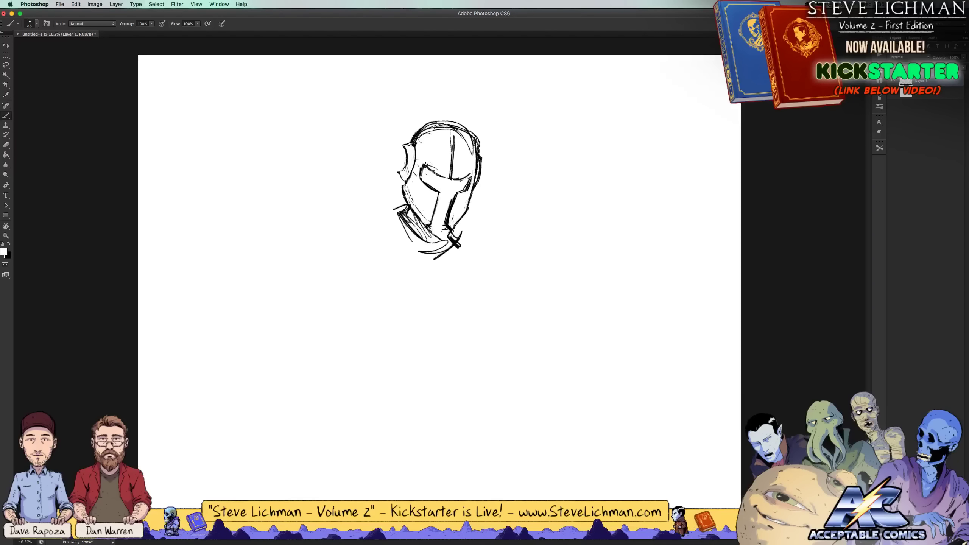
pyautogui.press('x')
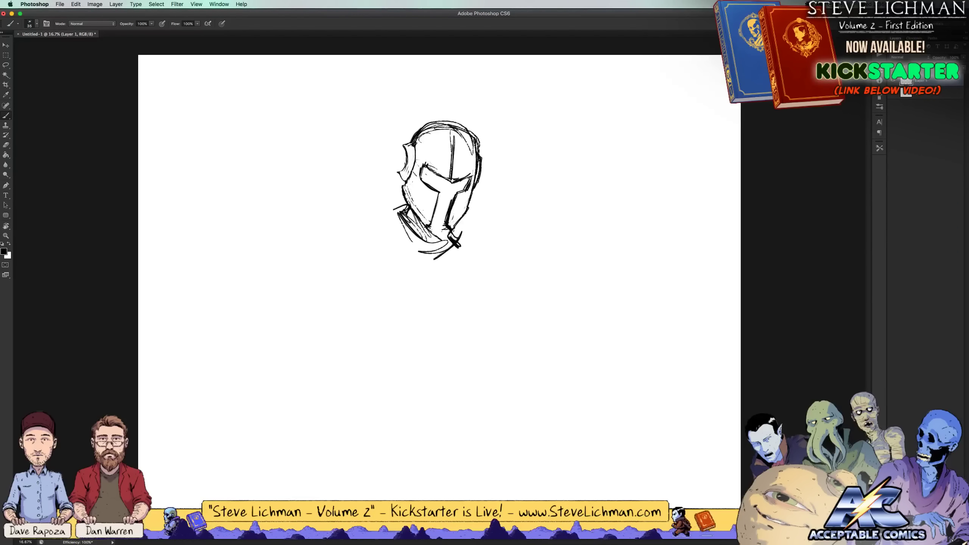
# Remove the vertical centre line and the inner sketch lines from the helmet's forehead
pyautogui.press('x')
pyautogui.moveTo(452, 180); pyautogui.dragTo(452, 142)
pyautogui.press('e')
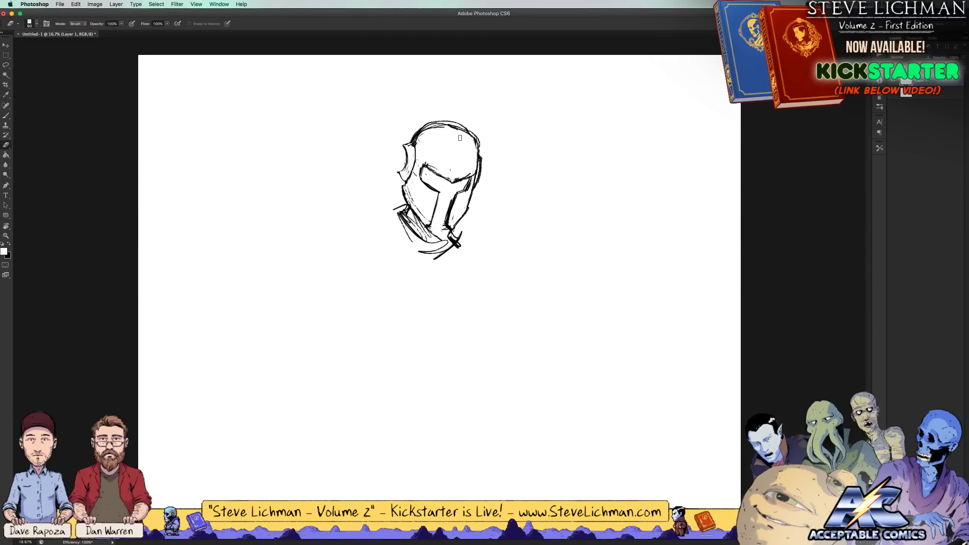
# Strengthen the helmet's black outline on the right edge, the left socket and cheek, and the lower right jaw
pyautogui.press('b')
pyautogui.press('x')
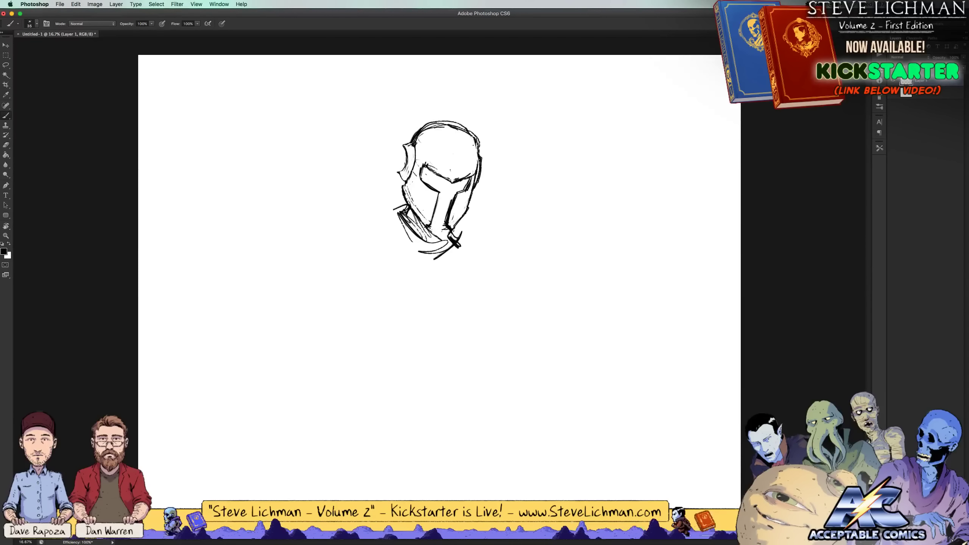
pyautogui.moveTo(472, 135); pyautogui.dragTo(477, 169)
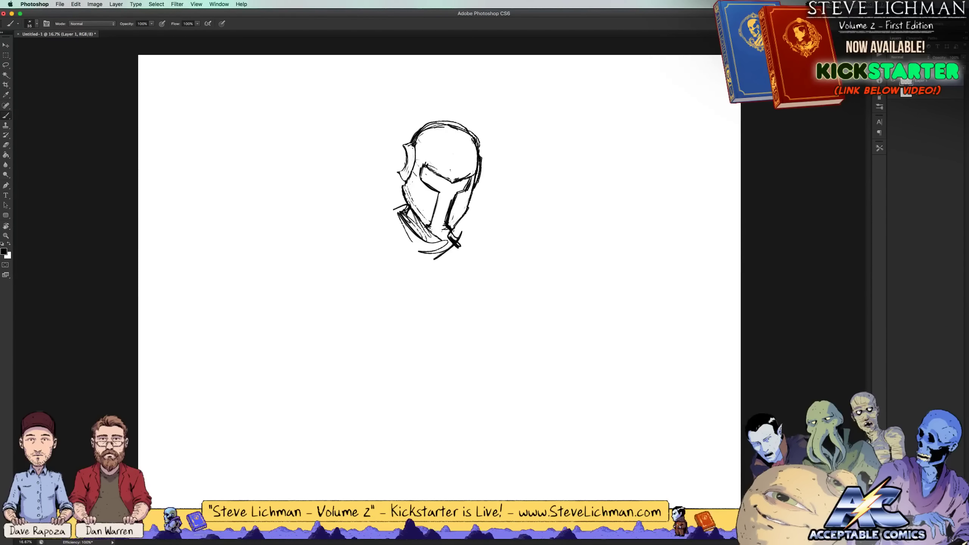
pyautogui.moveTo(406, 146); pyautogui.dragTo(399, 202)
pyautogui.press('x')
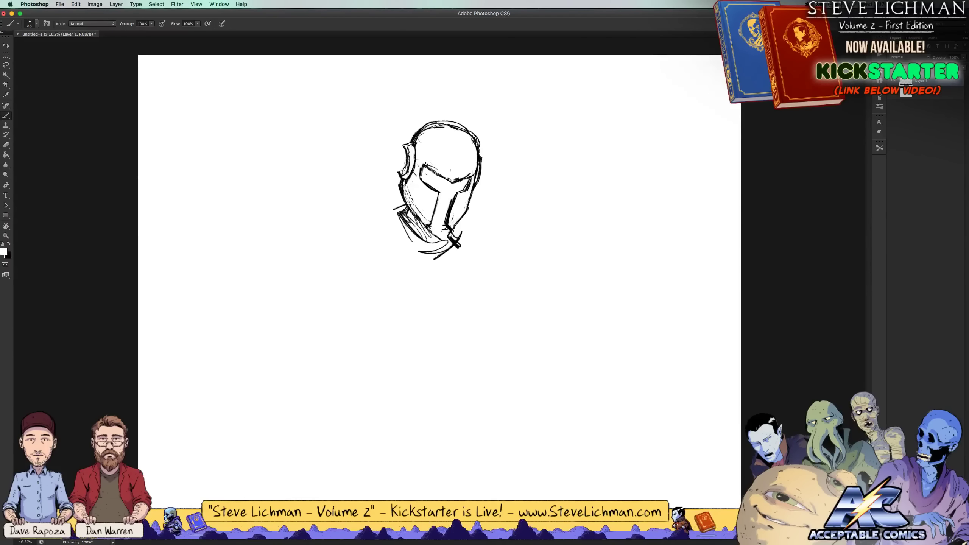
pyautogui.press('x')
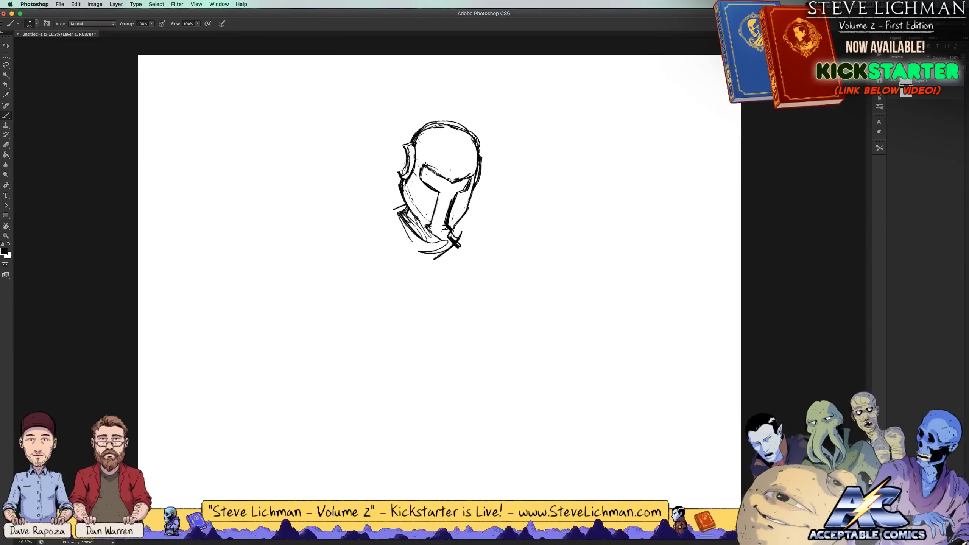
pyautogui.moveTo(467, 216); pyautogui.dragTo(454, 230)
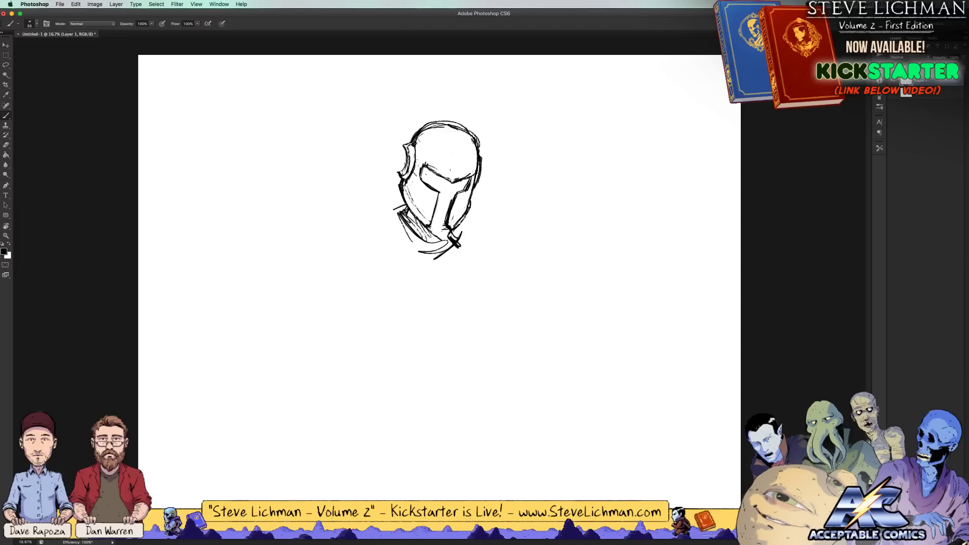
# Trim the left socket's outer edge with white and sketch a curved, upward-pointing horn growing from it
pyautogui.press('x')
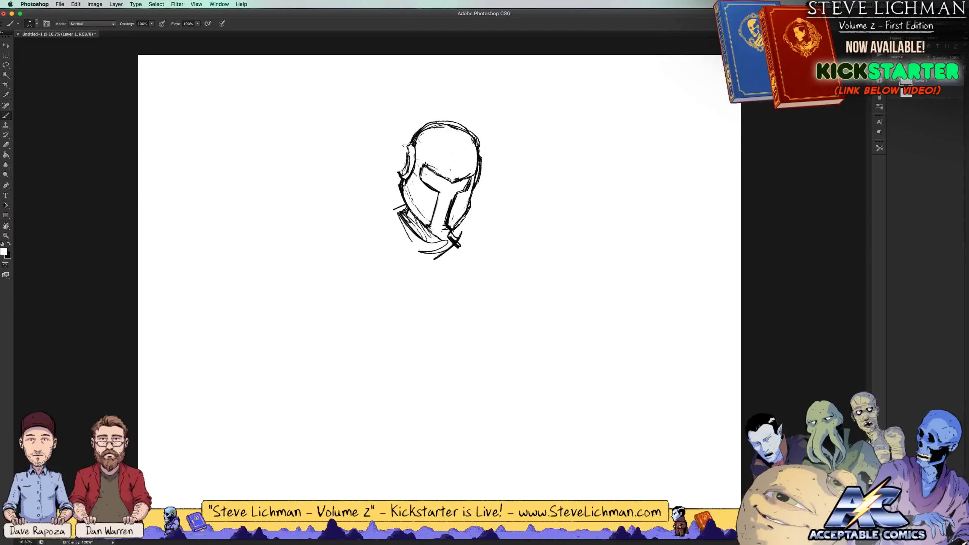
pyautogui.press('x')
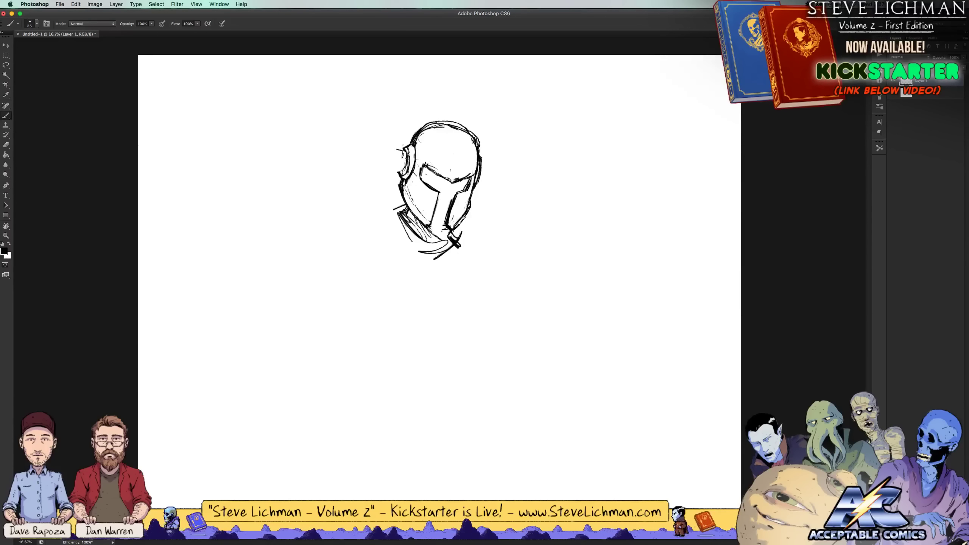
pyautogui.moveTo(388, 148)
pyautogui.mouseDown()
pyautogui.moveTo(405, 148)
pyautogui.moveTo(376, 105)
pyautogui.moveTo(383, 85)
pyautogui.mouseUp()
pyautogui.moveTo(383, 85); pyautogui.dragTo(357, 138)
pyautogui.moveTo(366, 110)
pyautogui.mouseDown()
pyautogui.moveTo(357, 138)
pyautogui.moveTo(378, 167)
pyautogui.mouseUp()
pyautogui.moveTo(362, 141); pyautogui.dragTo(397, 175)
pyautogui.moveTo(366, 147); pyautogui.dragTo(405, 178)
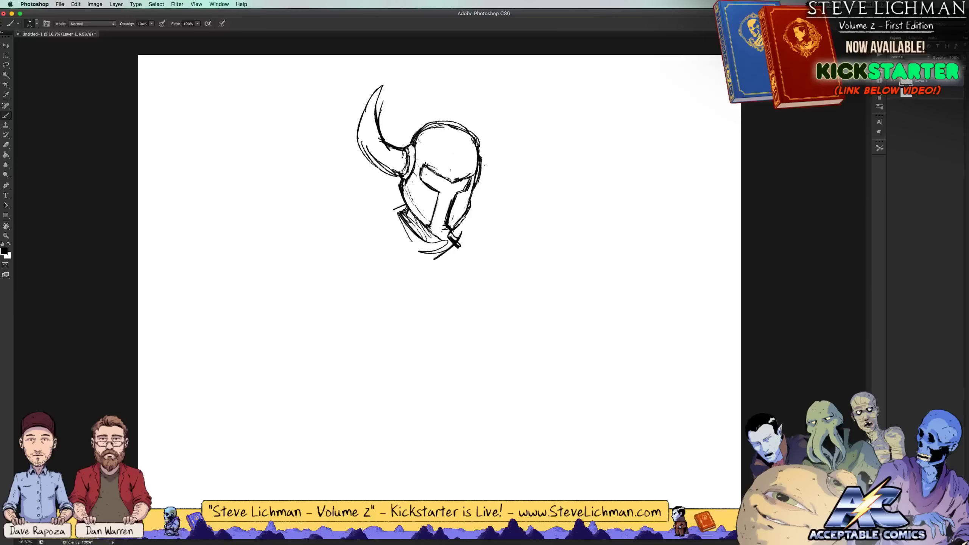
# Sketch a matching curved, upward-pointing horn on the right side of the helmet
pyautogui.moveTo(477, 168)
pyautogui.mouseDown()
pyautogui.moveTo(507, 148)
pyautogui.moveTo(519, 106)
pyautogui.moveTo(512, 172)
pyautogui.moveTo(476, 191)
pyautogui.mouseUp()
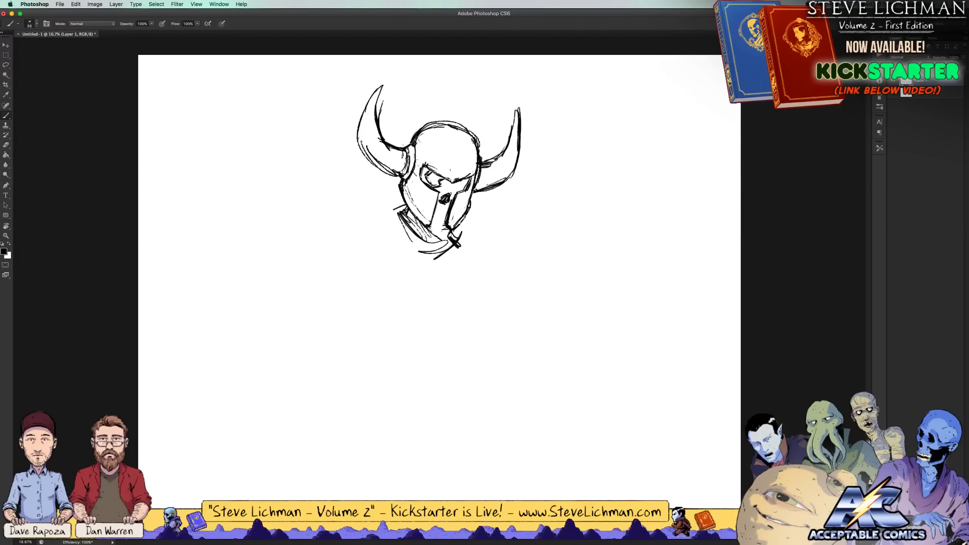
# Sketch a skull face inside the visor, with black pupils in both eye sockets, a nose hole, teeth and a jaw line
pyautogui.moveTo(436, 174)
pyautogui.mouseDown()
pyautogui.moveTo(434, 184)
pyautogui.moveTo(439, 178)
pyautogui.mouseUp()
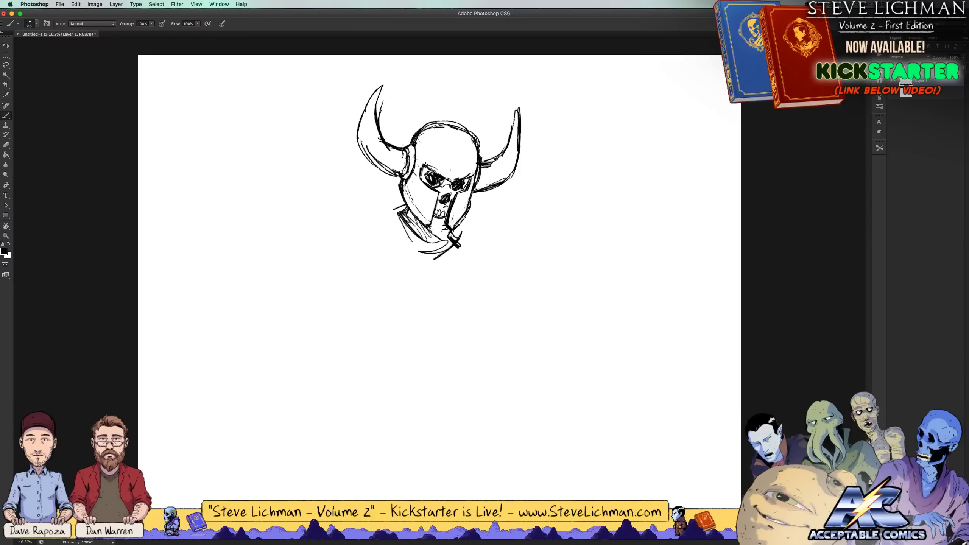
pyautogui.press('alt+super+z')
pyautogui.press('alt+super+z')
pyautogui.press('alt+super+z')
pyautogui.press('alt+super+z')
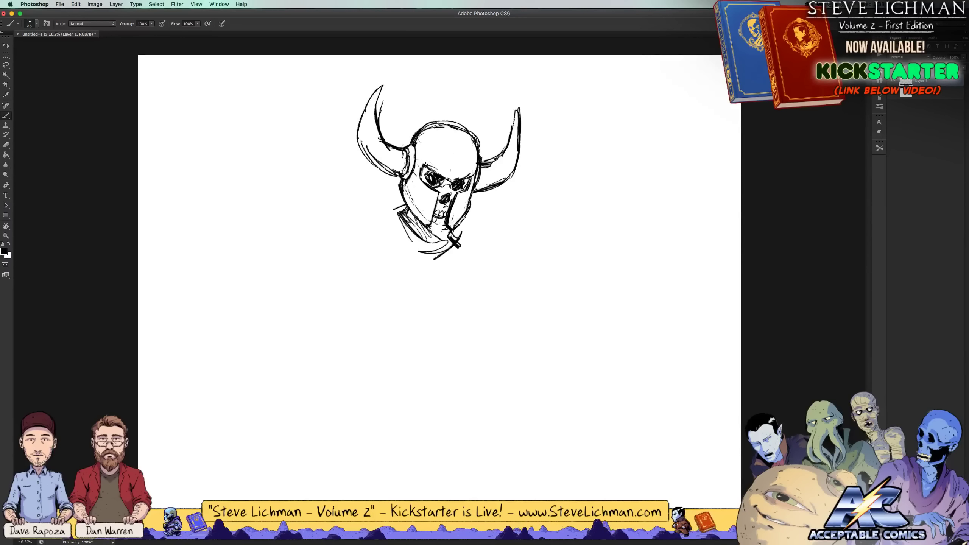
pyautogui.moveTo(430, 231); pyautogui.dragTo(444, 233)
pyautogui.moveTo(435, 234)
pyautogui.mouseDown()
pyautogui.moveTo(445, 235)
pyautogui.moveTo(430, 234)
pyautogui.mouseUp()
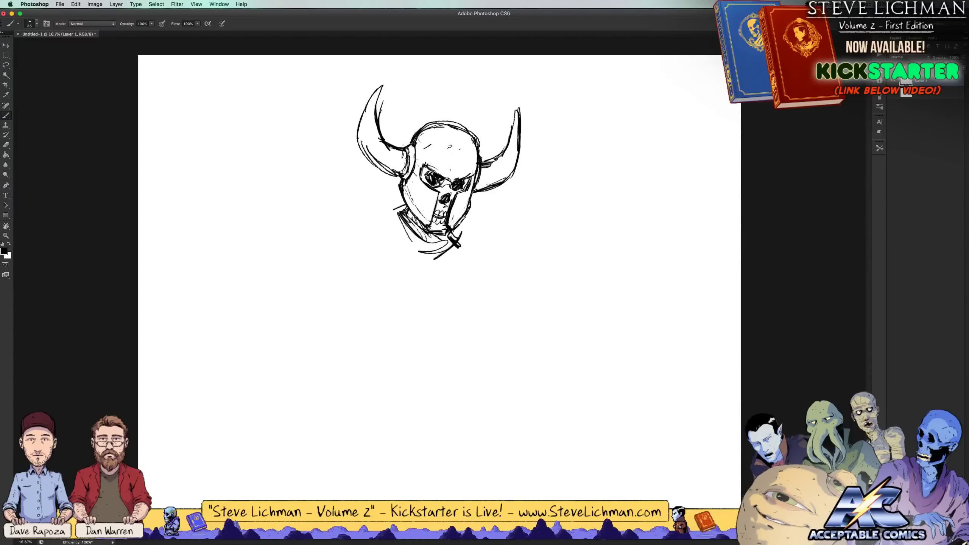
# Build up the collar into a dark, folded scarf wrapped around the neck beneath the helmet
pyautogui.moveTo(400, 199); pyautogui.dragTo(406, 249)
pyautogui.moveTo(394, 234)
pyautogui.mouseDown()
pyautogui.moveTo(406, 249)
pyautogui.moveTo(466, 240)
pyautogui.moveTo(468, 261)
pyautogui.moveTo(450, 292)
pyautogui.mouseUp()
pyautogui.moveTo(465, 241)
pyautogui.mouseDown()
pyautogui.moveTo(472, 258)
pyautogui.moveTo(477, 249)
pyautogui.mouseUp()
pyautogui.moveTo(467, 235)
pyautogui.mouseDown()
pyautogui.moveTo(475, 246)
pyautogui.moveTo(456, 238)
pyautogui.moveTo(439, 247)
pyautogui.mouseUp()
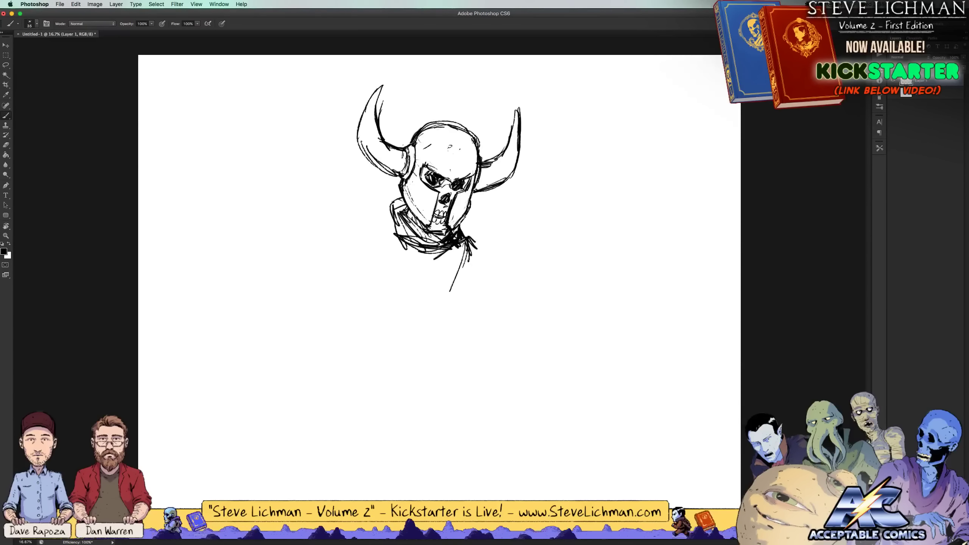
pyautogui.moveTo(405, 199)
pyautogui.mouseDown()
pyautogui.moveTo(393, 235)
pyautogui.moveTo(416, 242)
pyautogui.mouseUp()
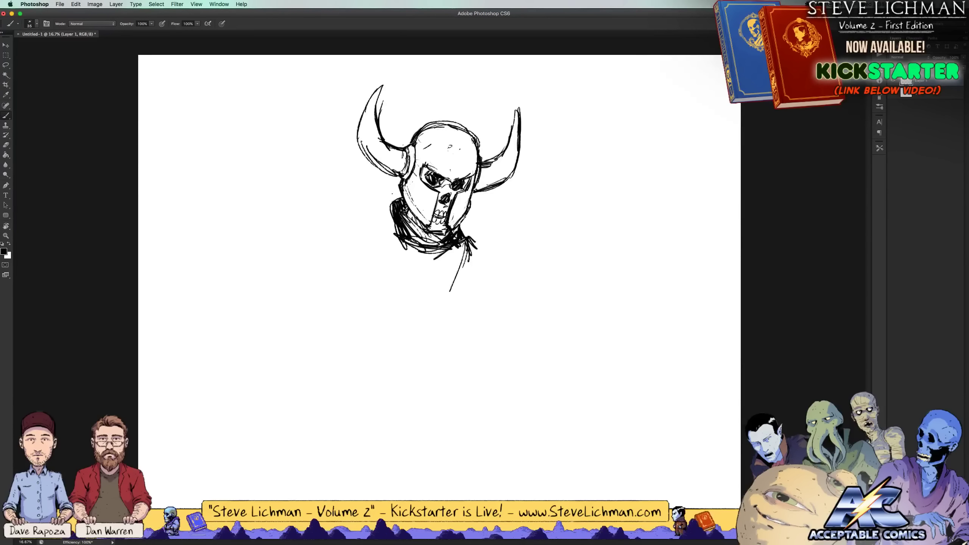
# Sketch a shield-shaped chest plate below the scarf, tapering to a point, with a neckline connecting it to the collar
pyautogui.moveTo(398, 196)
pyautogui.mouseDown()
pyautogui.moveTo(383, 205)
pyautogui.moveTo(383, 240)
pyautogui.moveTo(366, 265)
pyautogui.mouseUp()
pyautogui.moveTo(365, 266)
pyautogui.mouseDown()
pyautogui.moveTo(381, 302)
pyautogui.moveTo(417, 331)
pyautogui.moveTo(415, 357)
pyautogui.moveTo(428, 368)
pyautogui.mouseUp()
pyautogui.moveTo(471, 328); pyautogui.dragTo(415, 363)
pyautogui.moveTo(463, 243)
pyautogui.mouseDown()
pyautogui.moveTo(451, 321)
pyautogui.moveTo(419, 366)
pyautogui.mouseUp()
pyautogui.moveTo(439, 316); pyautogui.dragTo(429, 343)
pyautogui.moveTo(453, 253)
pyautogui.mouseDown()
pyautogui.moveTo(405, 269)
pyautogui.moveTo(386, 274)
pyautogui.mouseUp()
pyautogui.moveTo(397, 257)
pyautogui.mouseDown()
pyautogui.moveTo(382, 297)
pyautogui.moveTo(401, 321)
pyautogui.mouseUp()
pyautogui.moveTo(385, 271); pyautogui.dragTo(422, 328)
# Erase stray strokes at the chest plate's upper edge and redraw its right side down to the point
pyautogui.press('e')
pyautogui.moveTo(458, 246); pyautogui.dragTo(409, 272)
pyautogui.moveTo(451, 249); pyautogui.dragTo(402, 273)
pyautogui.moveTo(463, 243)
pyautogui.mouseDown()
pyautogui.moveTo(466, 262)
pyautogui.moveTo(469, 237)
pyautogui.moveTo(470, 254)
pyautogui.moveTo(439, 255)
pyautogui.moveTo(470, 257)
pyautogui.moveTo(479, 282)
pyautogui.moveTo(429, 359)
pyautogui.mouseUp()
pyautogui.press('b')
pyautogui.moveTo(478, 289); pyautogui.dragTo(424, 362)
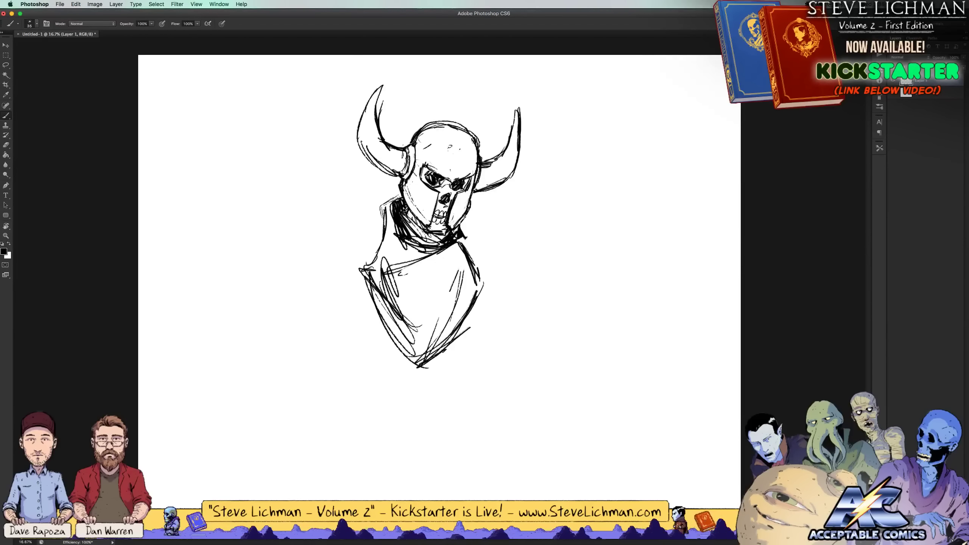
# Thicken the chest plate's left inner edge and upper rim, and add fold lines on both sides of the scarf
pyautogui.moveTo(390, 298); pyautogui.dragTo(416, 349)
pyautogui.moveTo(385, 275); pyautogui.dragTo(417, 355)
pyautogui.moveTo(395, 322); pyautogui.dragTo(416, 355)
pyautogui.moveTo(424, 260); pyautogui.dragTo(393, 270)
pyautogui.moveTo(440, 246)
pyautogui.mouseDown()
pyautogui.moveTo(375, 270)
pyautogui.moveTo(381, 298)
pyautogui.mouseUp()
pyautogui.moveTo(400, 255); pyautogui.dragTo(370, 266)
pyautogui.moveTo(374, 267)
pyautogui.mouseDown()
pyautogui.moveTo(394, 241)
pyautogui.moveTo(381, 260)
pyautogui.mouseUp()
pyautogui.moveTo(390, 210); pyautogui.dragTo(402, 258)
pyautogui.moveTo(389, 262); pyautogui.dragTo(419, 253)
pyautogui.moveTo(463, 224)
pyautogui.mouseDown()
pyautogui.moveTo(477, 275)
pyautogui.moveTo(470, 259)
pyautogui.mouseUp()
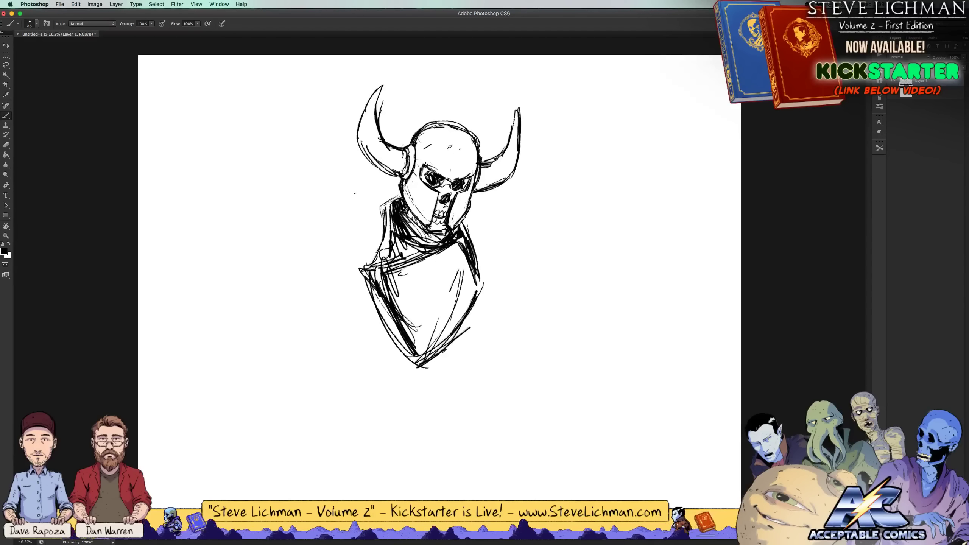
pyautogui.moveTo(364, 187)
pyautogui.mouseDown()
pyautogui.moveTo(323, 203)
pyautogui.moveTo(362, 178)
pyautogui.mouseUp()
pyautogui.moveTo(311, 201)
pyautogui.mouseDown()
pyautogui.moveTo(378, 183)
pyautogui.moveTo(381, 196)
pyautogui.mouseUp()
pyautogui.moveTo(323, 202)
pyautogui.mouseDown()
pyautogui.moveTo(372, 188)
pyautogui.moveTo(329, 206)
pyautogui.mouseUp()
pyautogui.moveTo(383, 191)
pyautogui.mouseDown()
pyautogui.moveTo(300, 214)
pyautogui.moveTo(297, 240)
pyautogui.mouseUp()
pyautogui.moveTo(332, 194); pyautogui.dragTo(299, 235)
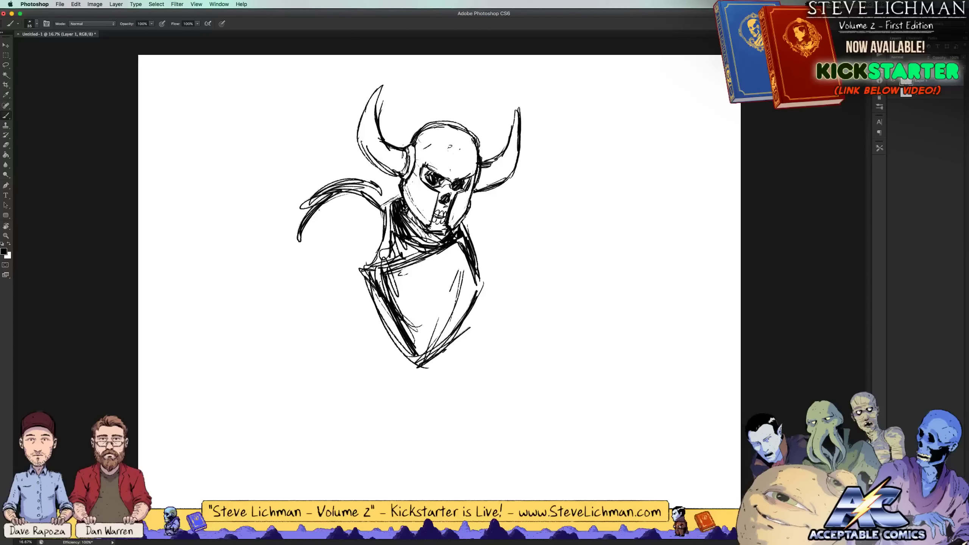
pyautogui.press('super+alt+z')
pyautogui.press('super+alt+z')
pyautogui.press('super+alt+z')
pyautogui.press('super+alt+z')
pyautogui.press('super+alt+z')
pyautogui.press('super+alt+z')
# Sketch a large rounded pauldron over the left shoulder, with a knob at its outer lower corner
pyautogui.moveTo(354, 201)
pyautogui.mouseDown()
pyautogui.moveTo(321, 205)
pyautogui.moveTo(385, 202)
pyautogui.moveTo(379, 211)
pyautogui.moveTo(310, 212)
pyautogui.moveTo(293, 244)
pyautogui.moveTo(297, 269)
pyautogui.moveTo(281, 271)
pyautogui.mouseUp()
pyautogui.moveTo(300, 236)
pyautogui.mouseDown()
pyautogui.moveTo(281, 270)
pyautogui.moveTo(322, 254)
pyautogui.moveTo(343, 271)
pyautogui.moveTo(379, 250)
pyautogui.mouseUp()
pyautogui.moveTo(384, 208)
pyautogui.mouseDown()
pyautogui.moveTo(368, 267)
pyautogui.moveTo(303, 242)
pyautogui.moveTo(300, 291)
pyautogui.mouseUp()
pyautogui.moveTo(314, 262)
pyautogui.mouseDown()
pyautogui.moveTo(304, 293)
pyautogui.moveTo(288, 306)
pyautogui.mouseUp()
pyautogui.moveTo(312, 281)
pyautogui.mouseDown()
pyautogui.moveTo(291, 303)
pyautogui.moveTo(295, 329)
pyautogui.mouseUp()
pyautogui.moveTo(283, 296); pyautogui.dragTo(304, 325)
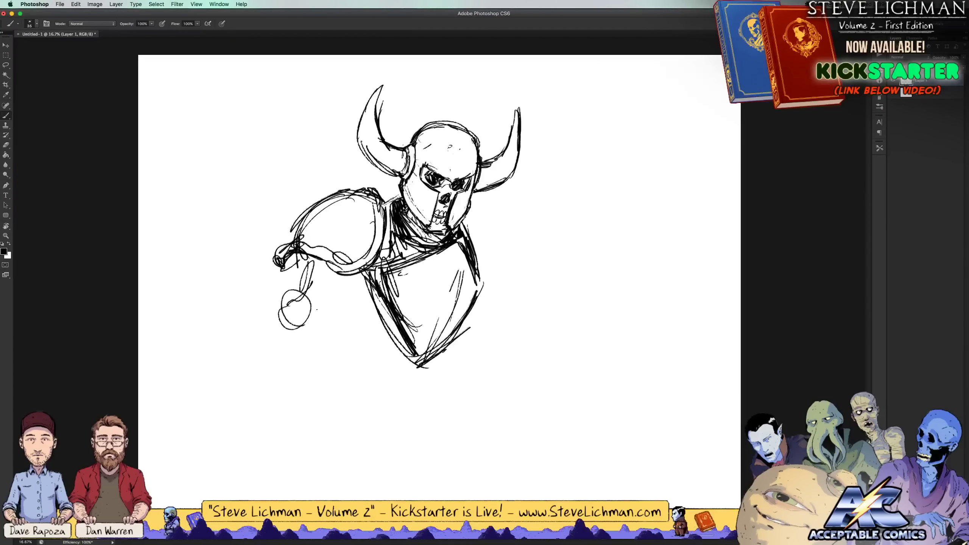
pyautogui.moveTo(312, 284)
pyautogui.mouseDown()
pyautogui.moveTo(269, 332)
pyautogui.moveTo(340, 280)
pyautogui.moveTo(307, 317)
pyautogui.moveTo(277, 301)
pyautogui.moveTo(280, 339)
pyautogui.mouseUp()
pyautogui.moveTo(278, 338)
pyautogui.mouseDown()
pyautogui.moveTo(258, 370)
pyautogui.moveTo(264, 427)
pyautogui.moveTo(275, 426)
pyautogui.mouseUp()
pyautogui.press('super+alt+z')
pyautogui.press('super+alt+z')
pyautogui.press('super+alt+z')
pyautogui.press('super+alt+z')
pyautogui.press('super+alt+z')
pyautogui.press('super+alt+z')
pyautogui.press('super+alt+z')
pyautogui.press('super+alt+z')
pyautogui.press('super+alt+z')
pyautogui.press('super+alt+z')
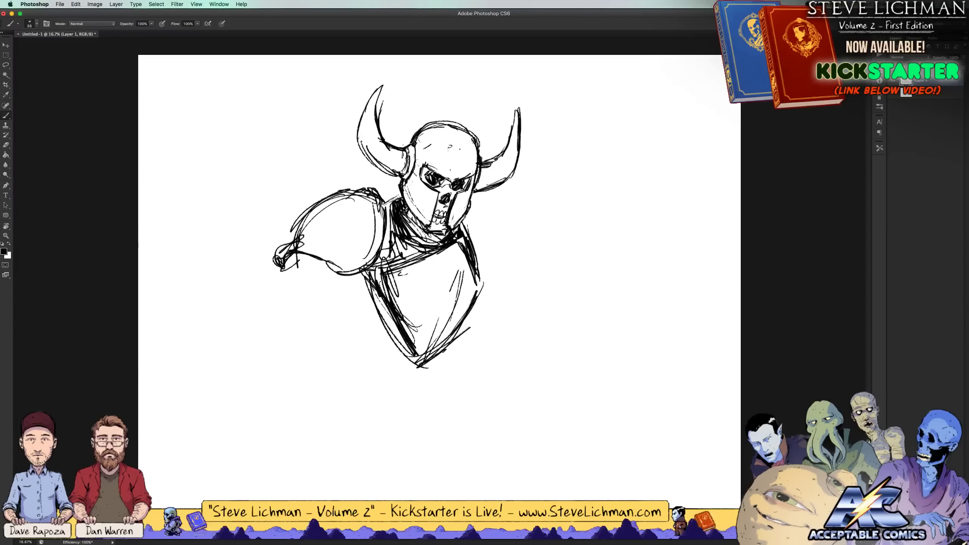
# Sketch a rounded pauldron on the right shoulder, with a curved rim along its outer edge
pyautogui.press('e')
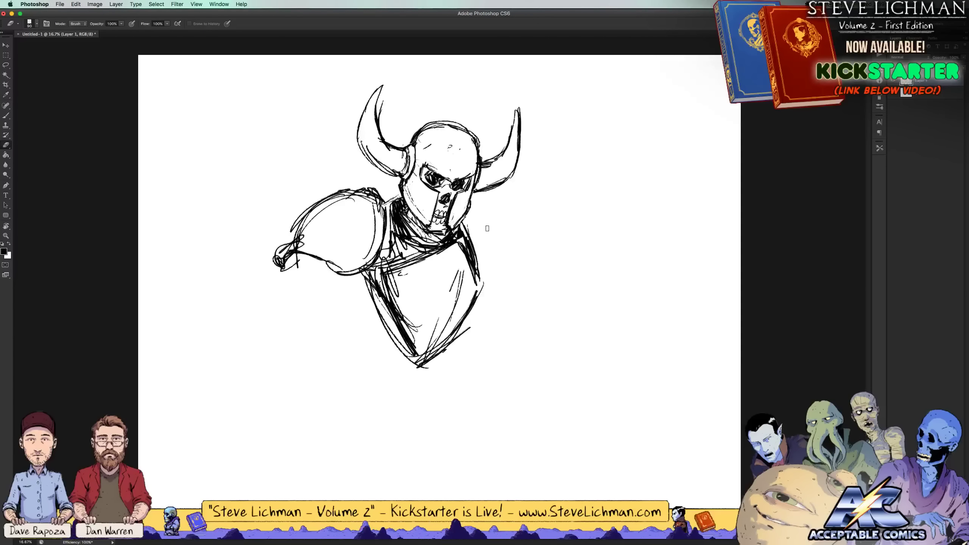
pyautogui.press('b')
pyautogui.moveTo(470, 216)
pyautogui.mouseDown()
pyautogui.moveTo(515, 217)
pyautogui.moveTo(510, 209)
pyautogui.moveTo(529, 235)
pyautogui.moveTo(497, 269)
pyautogui.mouseUp()
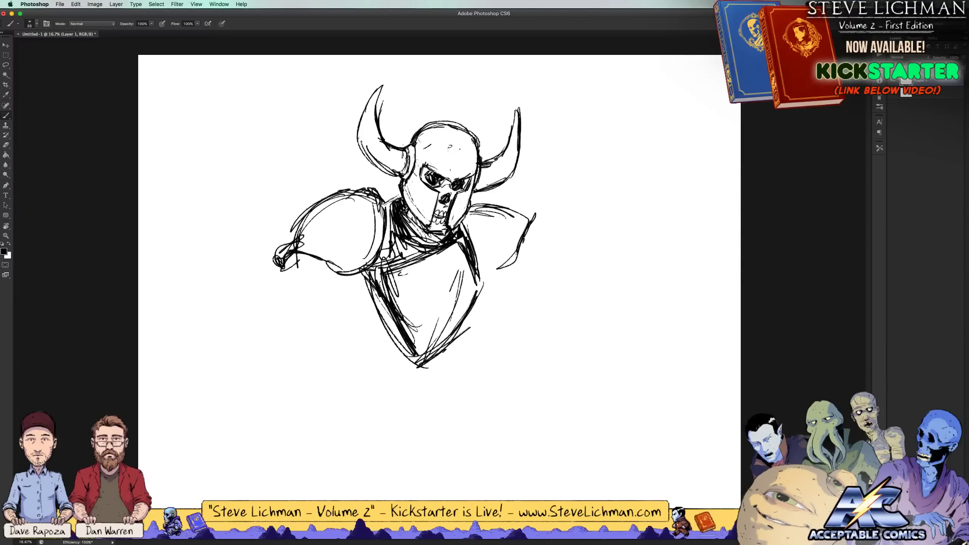
pyautogui.moveTo(526, 231); pyautogui.dragTo(478, 271)
pyautogui.moveTo(496, 229)
pyautogui.mouseDown()
pyautogui.moveTo(478, 261)
pyautogui.moveTo(466, 258)
pyautogui.moveTo(492, 263)
pyautogui.mouseUp()
pyautogui.moveTo(525, 209)
pyautogui.mouseDown()
pyautogui.moveTo(532, 238)
pyautogui.moveTo(515, 204)
pyautogui.moveTo(533, 236)
pyautogui.moveTo(514, 264)
pyautogui.mouseUp()
pyautogui.moveTo(534, 233)
pyautogui.mouseDown()
pyautogui.moveTo(504, 267)
pyautogui.moveTo(513, 254)
pyautogui.mouseUp()
# Clean up the right pauldron's outer rim with white and black strokes and strengthen its edge beside the neck
pyautogui.press('x')
pyautogui.moveTo(532, 210); pyautogui.dragTo(522, 245)
pyautogui.press('x')
pyautogui.moveTo(534, 219)
pyautogui.mouseDown()
pyautogui.moveTo(533, 238)
pyautogui.moveTo(507, 269)
pyautogui.moveTo(487, 270)
pyautogui.moveTo(468, 232)
pyautogui.moveTo(491, 259)
pyautogui.moveTo(508, 259)
pyautogui.moveTo(500, 262)
pyautogui.mouseUp()
pyautogui.press('x')
pyautogui.press('x')
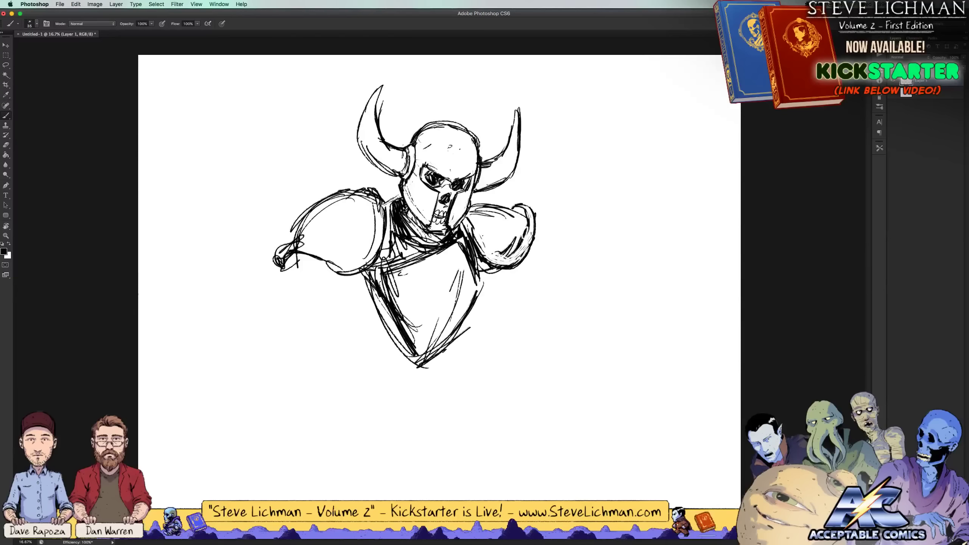
pyautogui.moveTo(475, 230)
pyautogui.mouseDown()
pyautogui.moveTo(490, 254)
pyautogui.moveTo(521, 250)
pyautogui.moveTo(469, 212)
pyautogui.mouseUp()
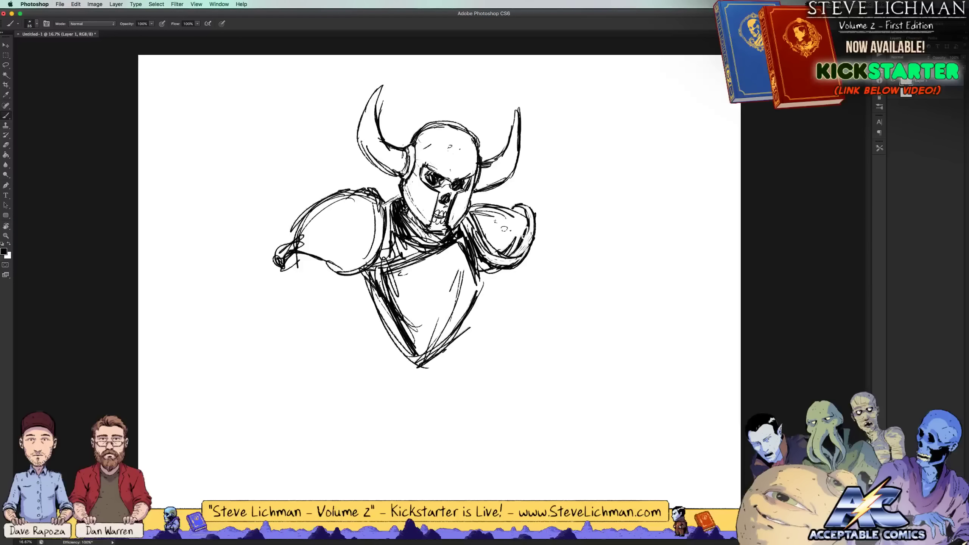
pyautogui.moveTo(483, 272); pyautogui.dragTo(507, 270)
pyautogui.moveTo(474, 273)
pyautogui.mouseDown()
pyautogui.moveTo(512, 283)
pyautogui.moveTo(544, 270)
pyautogui.moveTo(531, 274)
pyautogui.mouseUp()
pyautogui.moveTo(530, 266); pyautogui.dragTo(507, 279)
pyautogui.press('super+z')
pyautogui.press('super+z')
pyautogui.press('super+z')
# Erase the right pauldron's outer rim and redraw its contour with a curved upper edge
pyautogui.press('e')
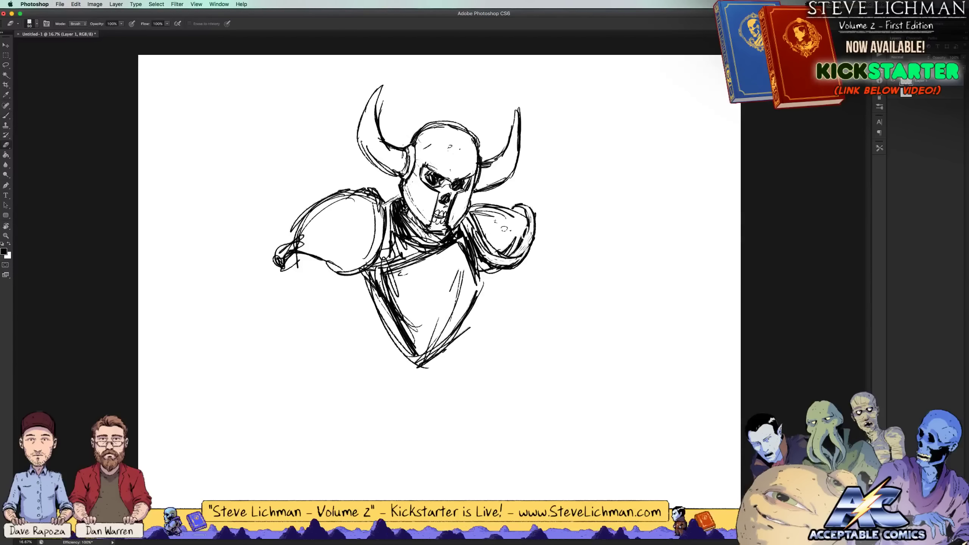
pyautogui.moveTo(534, 208)
pyautogui.mouseDown()
pyautogui.moveTo(519, 272)
pyautogui.moveTo(502, 214)
pyautogui.moveTo(492, 263)
pyautogui.moveTo(478, 216)
pyautogui.moveTo(473, 254)
pyautogui.moveTo(515, 246)
pyautogui.moveTo(528, 226)
pyautogui.moveTo(516, 255)
pyautogui.moveTo(548, 222)
pyautogui.moveTo(539, 229)
pyautogui.moveTo(554, 232)
pyautogui.moveTo(523, 216)
pyautogui.moveTo(488, 256)
pyautogui.mouseUp()
pyautogui.press('b')
pyautogui.moveTo(472, 232)
pyautogui.mouseDown()
pyautogui.moveTo(497, 206)
pyautogui.moveTo(543, 217)
pyautogui.mouseUp()
pyautogui.moveTo(487, 205); pyautogui.dragTo(544, 222)
# Sketch the right arm extending outward and bending up at a round elbow to a raised hand beside the horn
pyautogui.moveTo(480, 272)
pyautogui.mouseDown()
pyautogui.moveTo(538, 273)
pyautogui.moveTo(572, 253)
pyautogui.moveTo(539, 268)
pyautogui.moveTo(572, 280)
pyautogui.mouseUp()
pyautogui.moveTo(572, 237)
pyautogui.mouseDown()
pyautogui.moveTo(540, 195)
pyautogui.moveTo(523, 190)
pyautogui.moveTo(536, 180)
pyautogui.moveTo(554, 229)
pyautogui.moveTo(543, 267)
pyautogui.mouseUp()
pyautogui.moveTo(532, 202)
pyautogui.mouseDown()
pyautogui.moveTo(536, 273)
pyautogui.moveTo(557, 296)
pyautogui.moveTo(586, 279)
pyautogui.mouseUp()
pyautogui.moveTo(553, 194)
pyautogui.mouseDown()
pyautogui.moveTo(584, 267)
pyautogui.moveTo(533, 190)
pyautogui.mouseUp()
pyautogui.moveTo(524, 193)
pyautogui.mouseDown()
pyautogui.moveTo(545, 176)
pyautogui.moveTo(549, 188)
pyautogui.mouseUp()
pyautogui.moveTo(517, 181)
pyautogui.mouseDown()
pyautogui.moveTo(547, 186)
pyautogui.moveTo(515, 196)
pyautogui.mouseUp()
# Sketch a long weapon shaft crossing behind the shoulders, from beyond the raised right hand to past the left pauldron
pyautogui.moveTo(524, 186)
pyautogui.mouseDown()
pyautogui.moveTo(569, 170)
pyautogui.moveTo(469, 204)
pyautogui.mouseUp()
pyautogui.moveTo(473, 202)
pyautogui.mouseDown()
pyautogui.moveTo(638, 157)
pyautogui.moveTo(623, 176)
pyautogui.mouseUp()
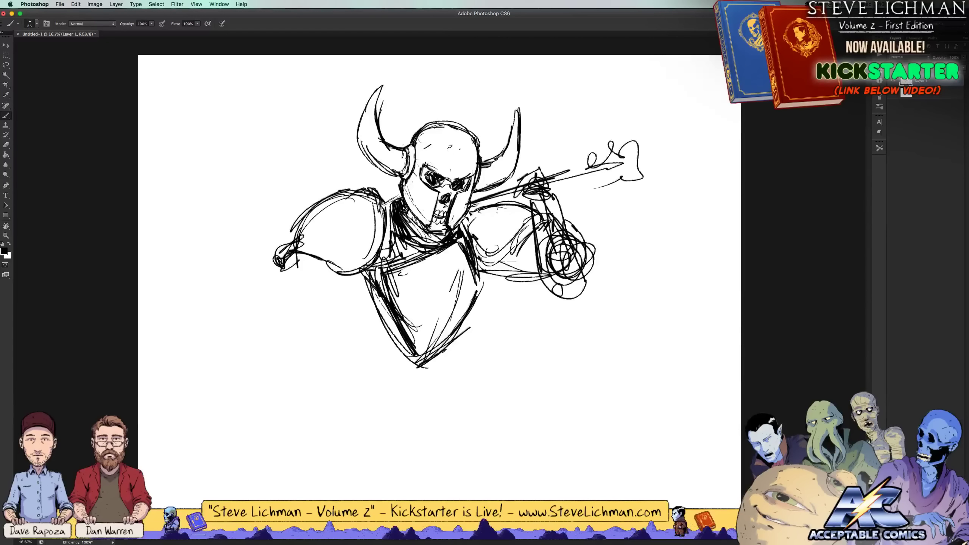
pyautogui.moveTo(291, 239); pyautogui.dragTo(266, 248)
pyautogui.moveTo(311, 229); pyautogui.dragTo(258, 246)
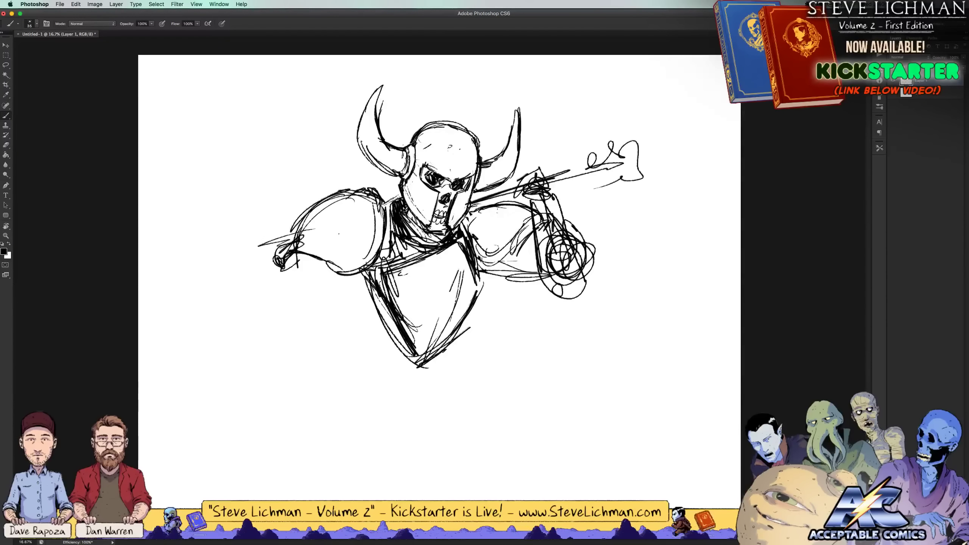
# Sketch a large curved axe blade with pointed tips on the shaft's left end, behind the left pauldron
pyautogui.moveTo(287, 240)
pyautogui.mouseDown()
pyautogui.moveTo(260, 244)
pyautogui.moveTo(273, 199)
pyautogui.moveTo(218, 226)
pyautogui.mouseUp()
pyautogui.moveTo(264, 190)
pyautogui.mouseDown()
pyautogui.moveTo(229, 219)
pyautogui.moveTo(187, 300)
pyautogui.mouseUp()
pyautogui.moveTo(220, 225)
pyautogui.mouseDown()
pyautogui.moveTo(190, 304)
pyautogui.moveTo(244, 318)
pyautogui.mouseUp()
pyautogui.moveTo(187, 294)
pyautogui.mouseDown()
pyautogui.moveTo(272, 310)
pyautogui.moveTo(289, 305)
pyautogui.moveTo(284, 286)
pyautogui.moveTo(309, 298)
pyautogui.mouseUp()
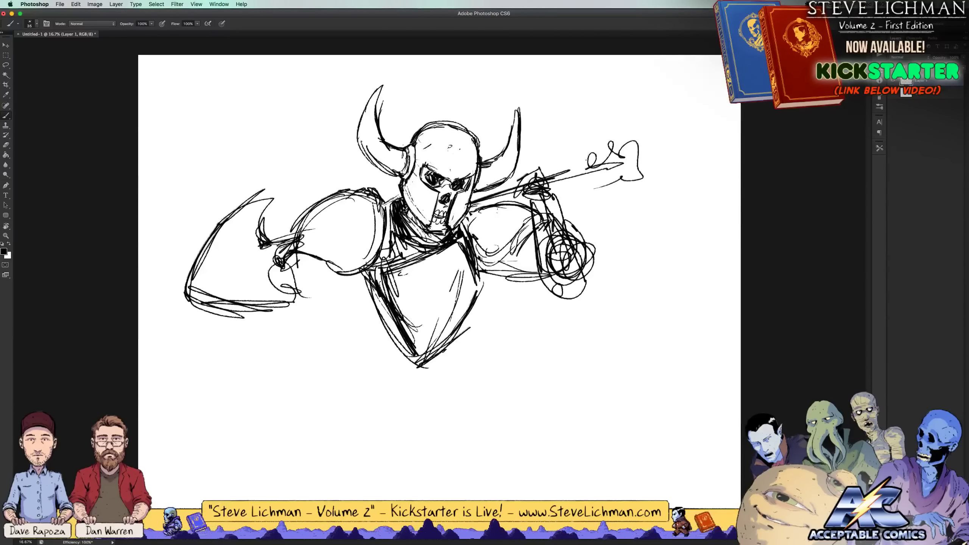
# Strengthen the weapon shaft with double lines and give its right end a flared, blocky pommel
pyautogui.moveTo(615, 148)
pyautogui.mouseDown()
pyautogui.moveTo(589, 171)
pyautogui.moveTo(635, 190)
pyautogui.moveTo(621, 155)
pyautogui.moveTo(626, 187)
pyautogui.moveTo(635, 137)
pyautogui.moveTo(648, 190)
pyautogui.moveTo(632, 186)
pyautogui.mouseUp()
pyautogui.moveTo(543, 187)
pyautogui.mouseDown()
pyautogui.moveTo(604, 170)
pyautogui.moveTo(598, 161)
pyautogui.moveTo(618, 155)
pyautogui.mouseUp()
pyautogui.moveTo(466, 197)
pyautogui.mouseDown()
pyautogui.moveTo(519, 181)
pyautogui.moveTo(458, 212)
pyautogui.mouseUp()
pyautogui.moveTo(522, 193); pyautogui.dragTo(466, 210)
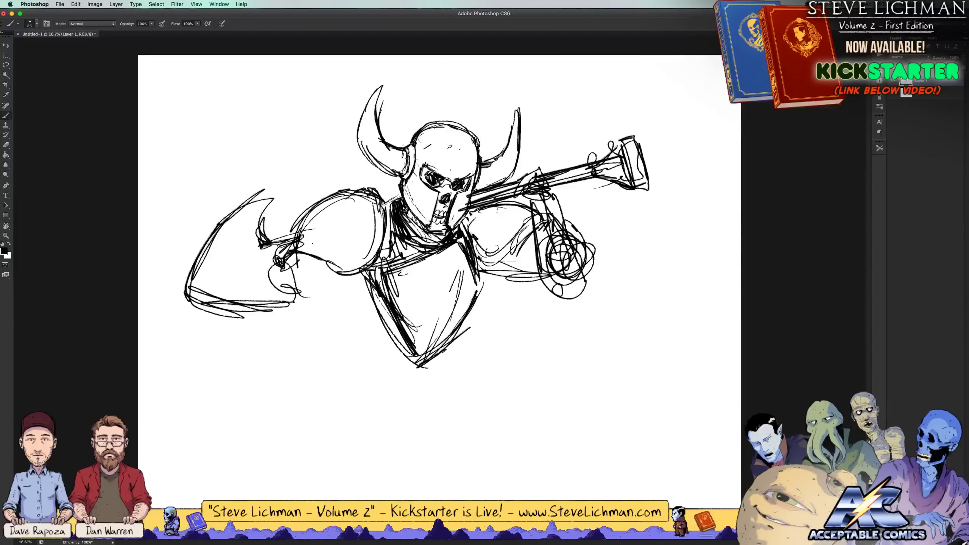
# Add an inner rim line to the left pauldron and darken the right pauldron's underside and the chest plate's right edge
pyautogui.moveTo(302, 242)
pyautogui.mouseDown()
pyautogui.moveTo(362, 260)
pyautogui.moveTo(369, 246)
pyautogui.mouseUp()
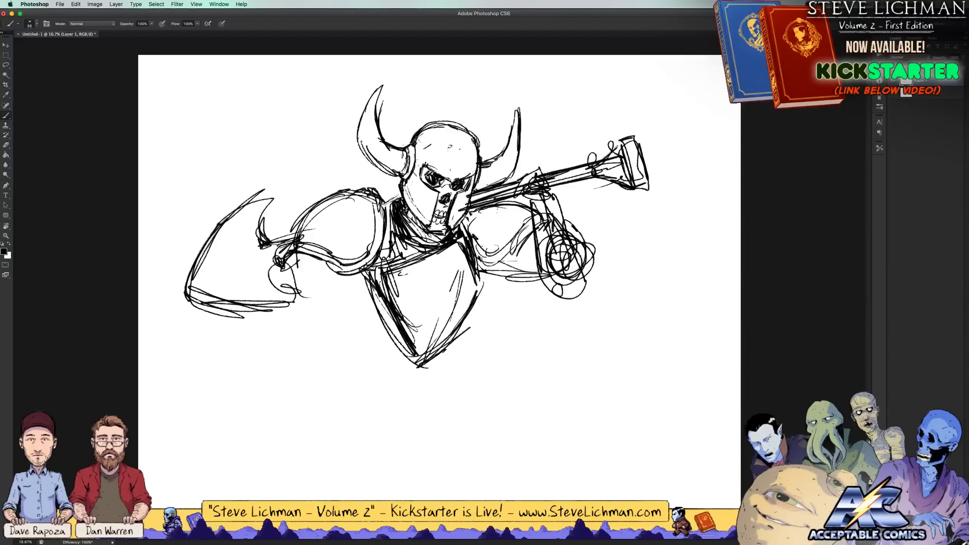
pyautogui.moveTo(512, 253)
pyautogui.mouseDown()
pyautogui.moveTo(496, 275)
pyautogui.moveTo(480, 272)
pyautogui.moveTo(505, 281)
pyautogui.moveTo(462, 329)
pyautogui.mouseUp()
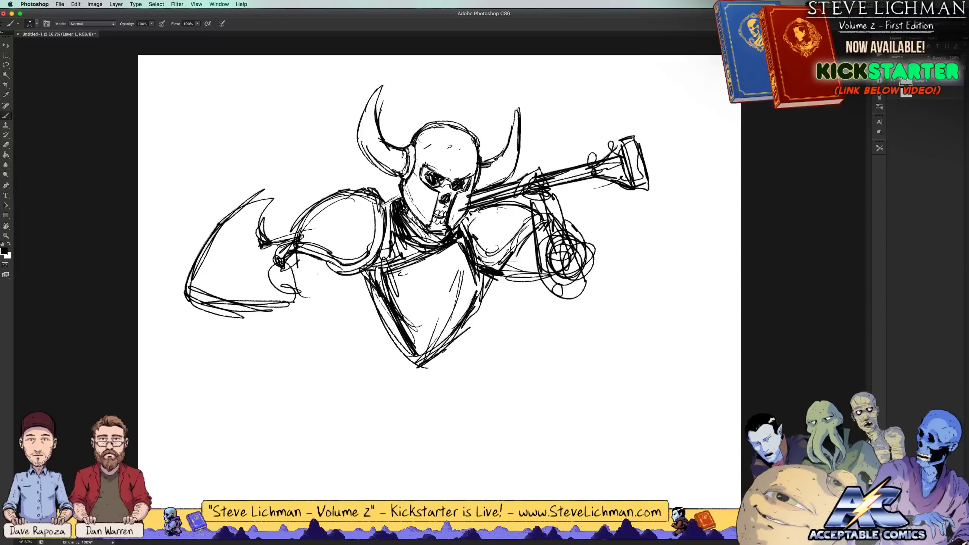
# Sketch the left arm bent at a round elbow with the hand on the hip, and the torso's left side down to the waist
pyautogui.moveTo(315, 261)
pyautogui.mouseDown()
pyautogui.moveTo(268, 323)
pyautogui.moveTo(305, 278)
pyautogui.moveTo(275, 321)
pyautogui.moveTo(290, 300)
pyautogui.moveTo(342, 281)
pyautogui.moveTo(301, 305)
pyautogui.moveTo(289, 328)
pyautogui.moveTo(357, 357)
pyautogui.moveTo(259, 317)
pyautogui.moveTo(302, 359)
pyautogui.moveTo(359, 366)
pyautogui.moveTo(354, 381)
pyautogui.moveTo(336, 366)
pyautogui.moveTo(361, 385)
pyautogui.moveTo(365, 357)
pyautogui.mouseUp()
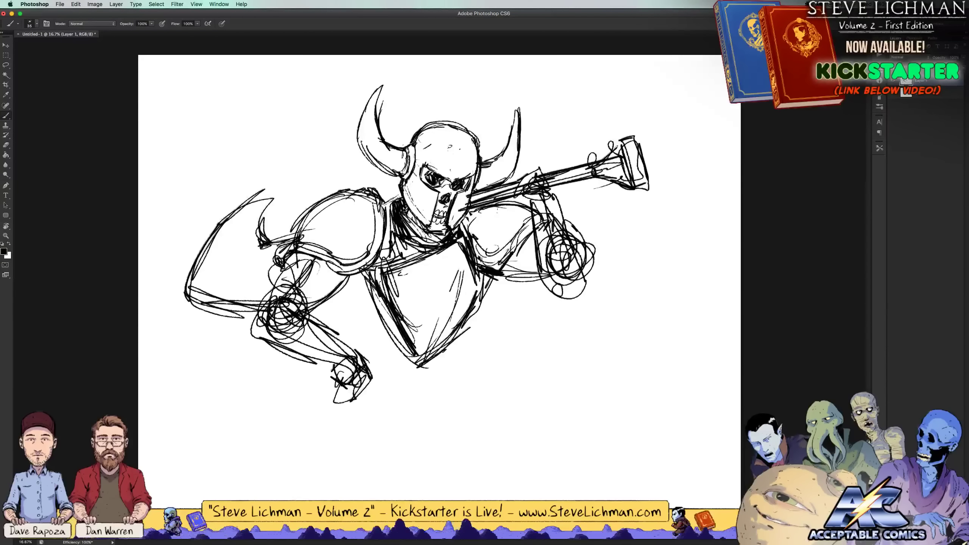
pyautogui.moveTo(362, 276)
pyautogui.mouseDown()
pyautogui.moveTo(348, 296)
pyautogui.moveTo(365, 277)
pyautogui.moveTo(345, 288)
pyautogui.moveTo(342, 315)
pyautogui.moveTo(361, 312)
pyautogui.moveTo(371, 358)
pyautogui.mouseUp()
pyautogui.moveTo(343, 298); pyautogui.dragTo(381, 365)
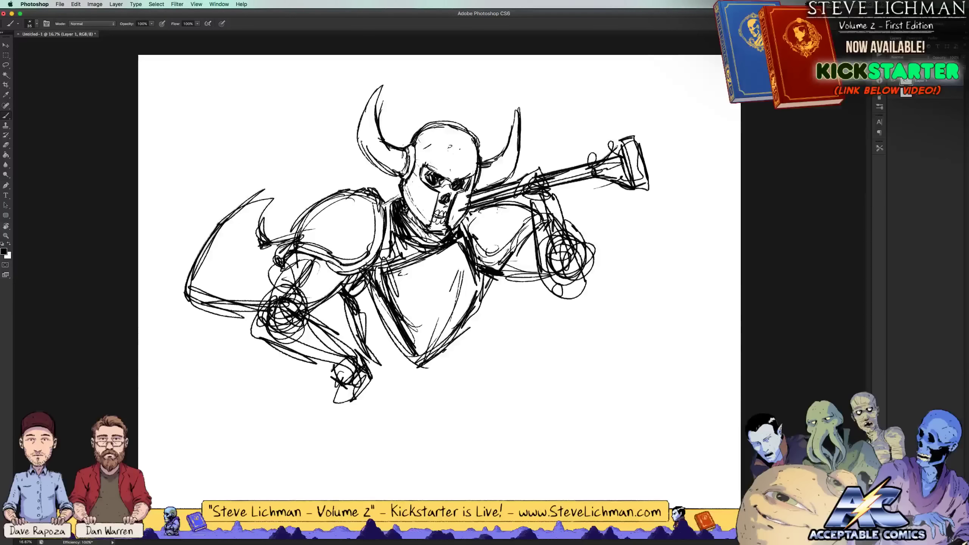
pyautogui.moveTo(348, 324)
pyautogui.mouseDown()
pyautogui.moveTo(418, 389)
pyautogui.moveTo(345, 355)
pyautogui.moveTo(393, 385)
pyautogui.moveTo(381, 431)
pyautogui.mouseUp()
pyautogui.moveTo(387, 388)
pyautogui.mouseDown()
pyautogui.moveTo(412, 467)
pyautogui.moveTo(443, 425)
pyautogui.mouseUp()
pyautogui.moveTo(425, 479); pyautogui.dragTo(431, 368)
pyautogui.moveTo(451, 418); pyautogui.dragTo(423, 366)
pyautogui.moveTo(419, 367)
pyautogui.mouseDown()
pyautogui.moveTo(385, 385)
pyautogui.moveTo(416, 485)
pyautogui.mouseUp()
pyautogui.moveTo(442, 453)
pyautogui.mouseDown()
pyautogui.moveTo(433, 467)
pyautogui.moveTo(396, 442)
pyautogui.mouseUp()
pyautogui.moveTo(390, 396)
pyautogui.mouseDown()
pyautogui.moveTo(410, 493)
pyautogui.moveTo(422, 408)
pyautogui.moveTo(463, 362)
pyautogui.moveTo(482, 304)
pyautogui.moveTo(458, 376)
pyautogui.moveTo(419, 401)
pyautogui.mouseUp()
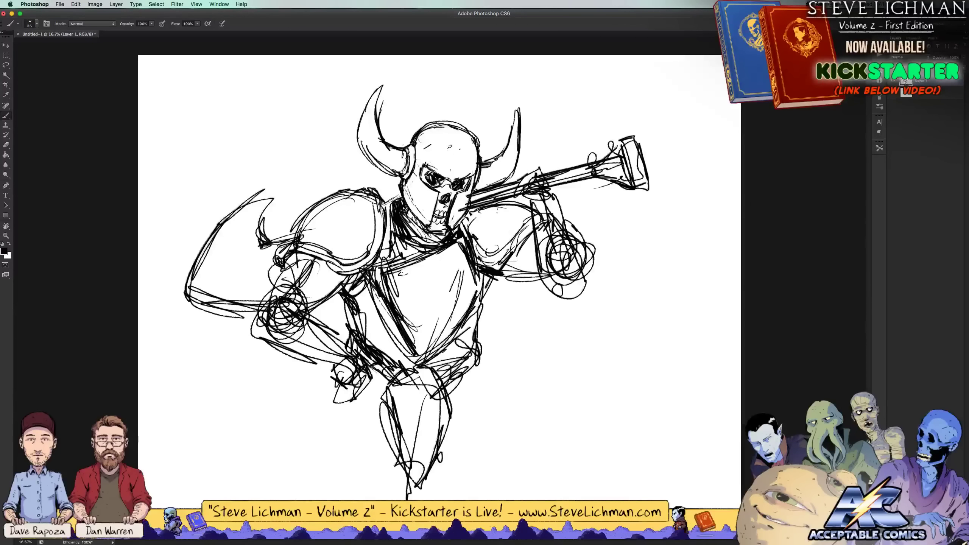
pyautogui.press('super+alt+z')
pyautogui.press('super+alt+z')
pyautogui.press('super+alt+z')
pyautogui.press('super+alt+z')
pyautogui.press('super+alt+z')
pyautogui.press('super+alt+z')
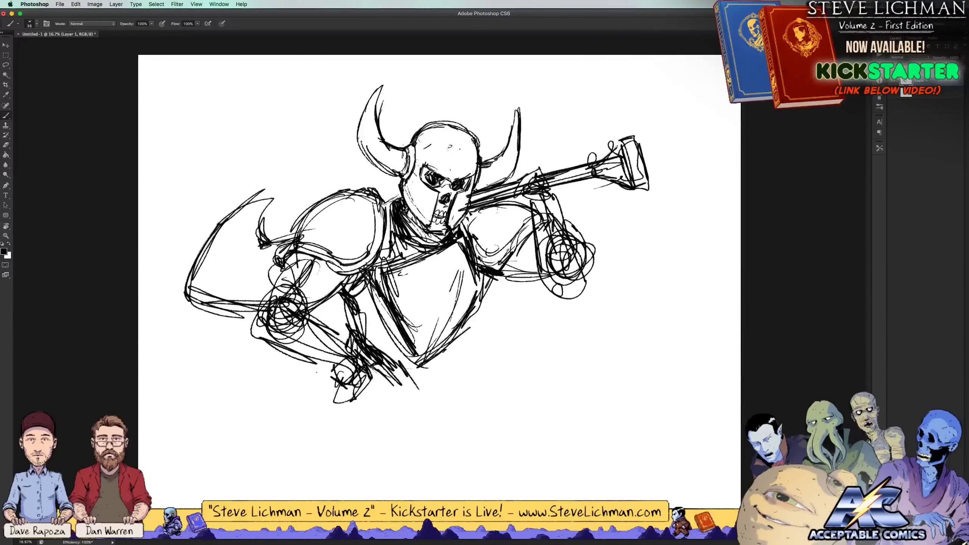
pyautogui.moveTo(325, 361)
pyautogui.mouseDown()
pyautogui.moveTo(283, 402)
pyautogui.moveTo(284, 432)
pyautogui.moveTo(267, 454)
pyautogui.mouseUp()
pyautogui.moveTo(268, 454); pyautogui.dragTo(282, 464)
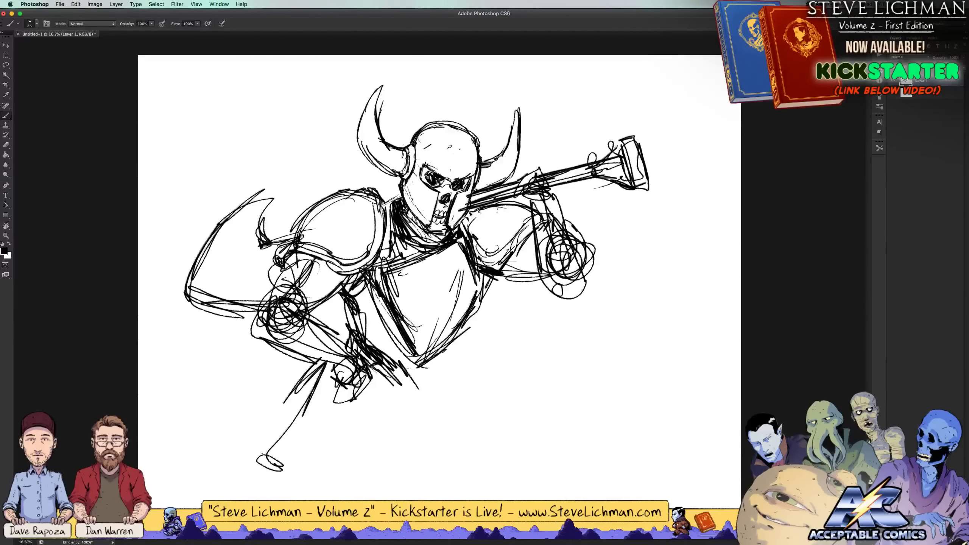
pyautogui.press('super+alt+z')
pyautogui.press('super+alt+z')
pyautogui.press('super+alt+z')
pyautogui.press('super+alt+z')
pyautogui.press('super+alt+z')
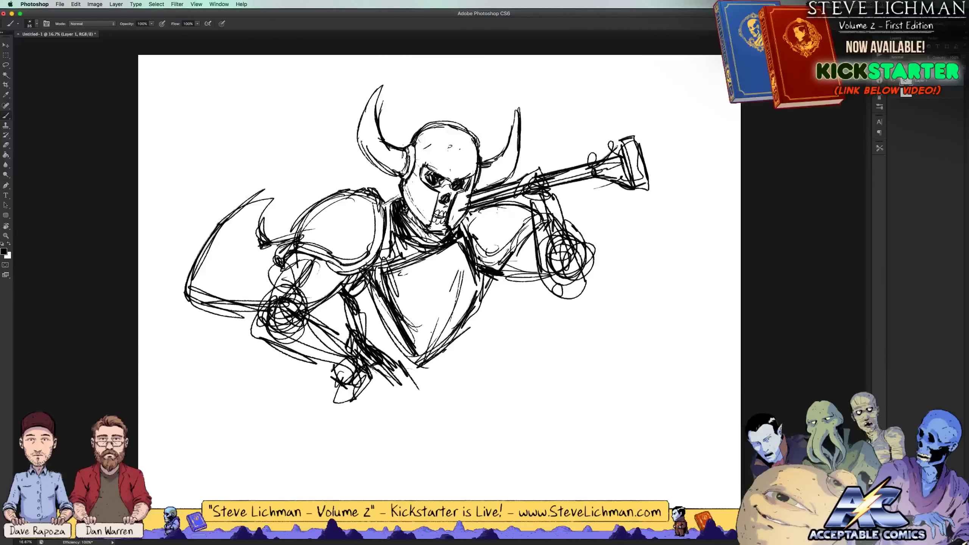
# Mark the right hip with short strokes and bulk up the right upper arm and elbow with a heavier lower contour
pyautogui.moveTo(454, 345)
pyautogui.mouseDown()
pyautogui.moveTo(457, 360)
pyautogui.moveTo(433, 392)
pyautogui.mouseUp()
pyautogui.moveTo(481, 357); pyautogui.dragTo(451, 393)
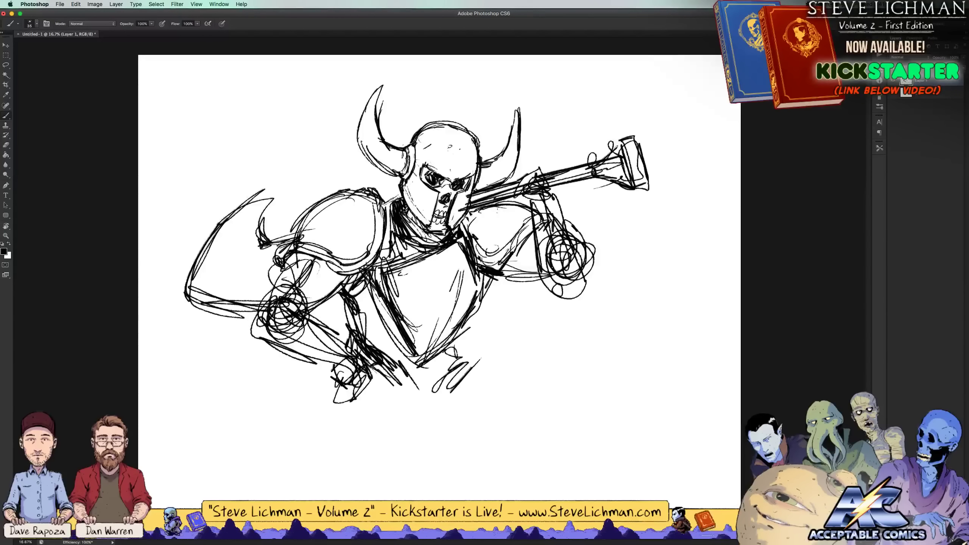
pyautogui.moveTo(565, 260)
pyautogui.mouseDown()
pyautogui.moveTo(541, 293)
pyautogui.moveTo(588, 301)
pyautogui.moveTo(553, 309)
pyautogui.moveTo(594, 282)
pyautogui.moveTo(490, 283)
pyautogui.mouseUp()
pyautogui.moveTo(553, 304)
pyautogui.mouseDown()
pyautogui.moveTo(485, 290)
pyautogui.moveTo(534, 248)
pyautogui.moveTo(545, 252)
pyautogui.mouseUp()
pyautogui.moveTo(522, 241)
pyautogui.mouseDown()
pyautogui.moveTo(543, 245)
pyautogui.moveTo(526, 243)
pyautogui.mouseUp()
pyautogui.moveTo(526, 237); pyautogui.dragTo(517, 253)
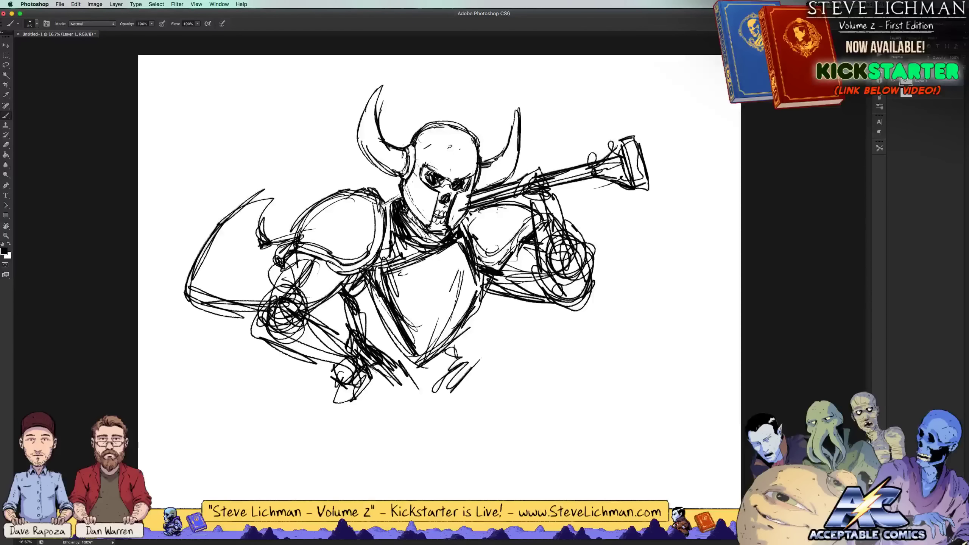
pyautogui.moveTo(507, 288); pyautogui.dragTo(527, 296)
pyautogui.moveTo(491, 284); pyautogui.dragTo(525, 303)
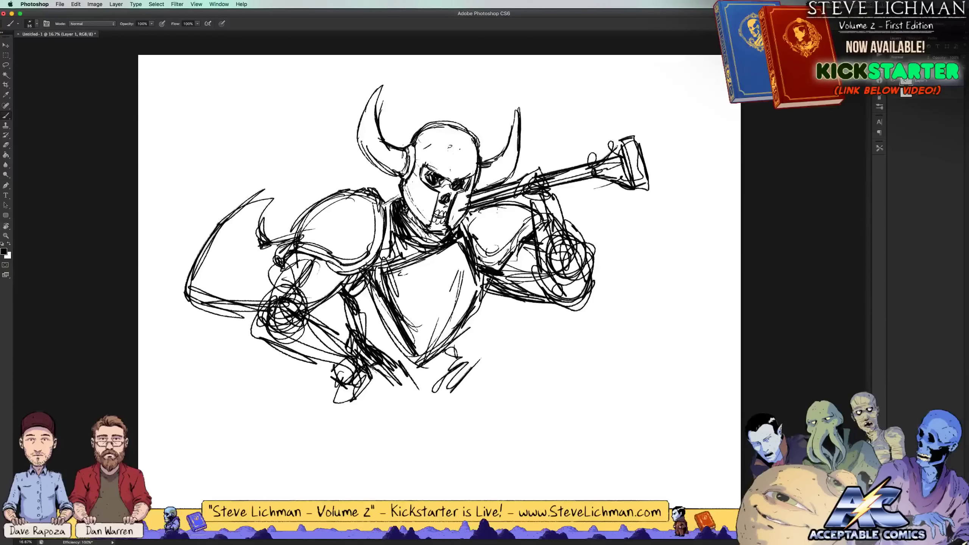
# Darken the left elbow and strengthen the contours of the left upper arm and forearm
pyautogui.moveTo(349, 281)
pyautogui.mouseDown()
pyautogui.moveTo(320, 317)
pyautogui.moveTo(305, 318)
pyautogui.mouseUp()
pyautogui.moveTo(323, 304)
pyautogui.mouseDown()
pyautogui.moveTo(303, 314)
pyautogui.moveTo(284, 290)
pyautogui.mouseUp()
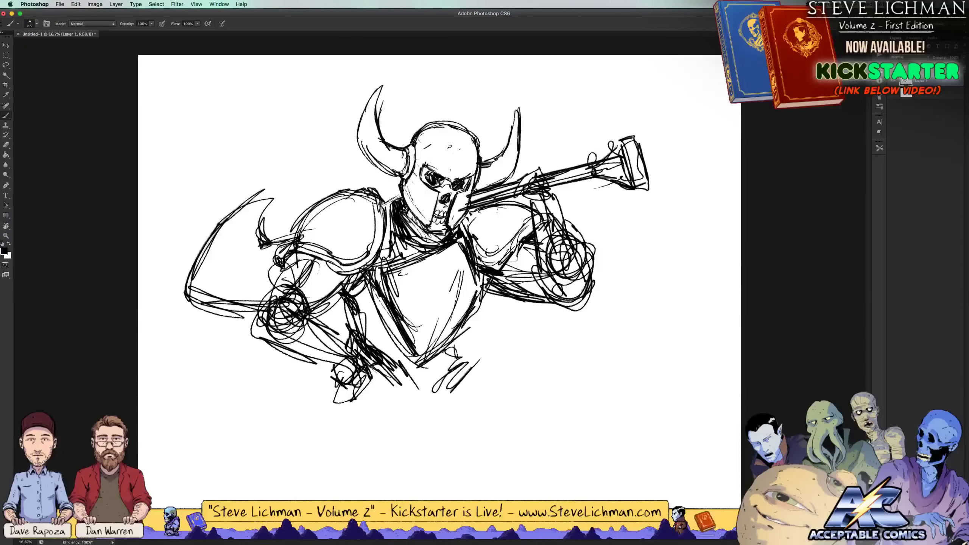
pyautogui.moveTo(290, 306); pyautogui.dragTo(277, 333)
pyautogui.moveTo(309, 300); pyautogui.dragTo(343, 334)
pyautogui.moveTo(319, 311)
pyautogui.mouseDown()
pyautogui.moveTo(351, 340)
pyautogui.moveTo(344, 359)
pyautogui.moveTo(329, 362)
pyautogui.mouseUp()
pyautogui.moveTo(293, 338); pyautogui.dragTo(334, 365)
pyautogui.moveTo(267, 328); pyautogui.dragTo(328, 360)
# Add curved bands and dark contours to the torso's left side, and sketch the waist beneath the chest plate's point
pyautogui.moveTo(380, 302)
pyautogui.mouseDown()
pyautogui.moveTo(341, 313)
pyautogui.moveTo(340, 325)
pyautogui.mouseUp()
pyautogui.moveTo(348, 292)
pyautogui.mouseDown()
pyautogui.moveTo(340, 329)
pyautogui.moveTo(350, 314)
pyautogui.mouseUp()
pyautogui.moveTo(336, 300); pyautogui.dragTo(387, 347)
pyautogui.moveTo(466, 329)
pyautogui.mouseDown()
pyautogui.moveTo(450, 366)
pyautogui.moveTo(435, 365)
pyautogui.mouseUp()
pyautogui.moveTo(450, 355); pyautogui.dragTo(419, 388)
pyautogui.moveTo(400, 372); pyautogui.dragTo(423, 397)
# Sketch the right thigh extending sideways from the hip to a round knee, with heavy upper and lower contours
pyautogui.moveTo(448, 357)
pyautogui.mouseDown()
pyautogui.moveTo(416, 403)
pyautogui.moveTo(372, 394)
pyautogui.moveTo(362, 404)
pyautogui.moveTo(377, 389)
pyautogui.moveTo(397, 469)
pyautogui.moveTo(411, 481)
pyautogui.moveTo(431, 408)
pyautogui.moveTo(493, 393)
pyautogui.mouseUp()
pyautogui.moveTo(454, 376); pyautogui.dragTo(536, 389)
pyautogui.moveTo(496, 377)
pyautogui.mouseDown()
pyautogui.moveTo(553, 399)
pyautogui.moveTo(557, 414)
pyautogui.mouseUp()
pyautogui.moveTo(549, 397)
pyautogui.mouseDown()
pyautogui.moveTo(575, 402)
pyautogui.moveTo(542, 414)
pyautogui.moveTo(574, 401)
pyautogui.mouseUp()
pyautogui.moveTo(558, 428)
pyautogui.mouseDown()
pyautogui.moveTo(477, 442)
pyautogui.moveTo(440, 421)
pyautogui.moveTo(465, 379)
pyautogui.moveTo(442, 423)
pyautogui.moveTo(467, 444)
pyautogui.moveTo(437, 448)
pyautogui.moveTo(463, 455)
pyautogui.mouseUp()
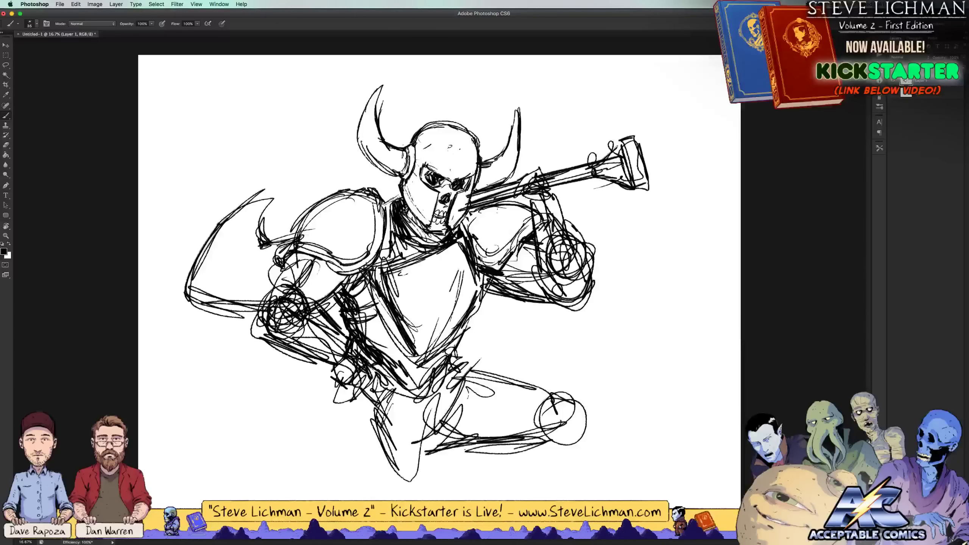
pyautogui.moveTo(515, 425); pyautogui.dragTo(454, 455)
pyautogui.moveTo(465, 356)
pyautogui.mouseDown()
pyautogui.moveTo(516, 370)
pyautogui.moveTo(538, 390)
pyautogui.mouseUp()
pyautogui.moveTo(466, 362); pyautogui.dragTo(533, 387)
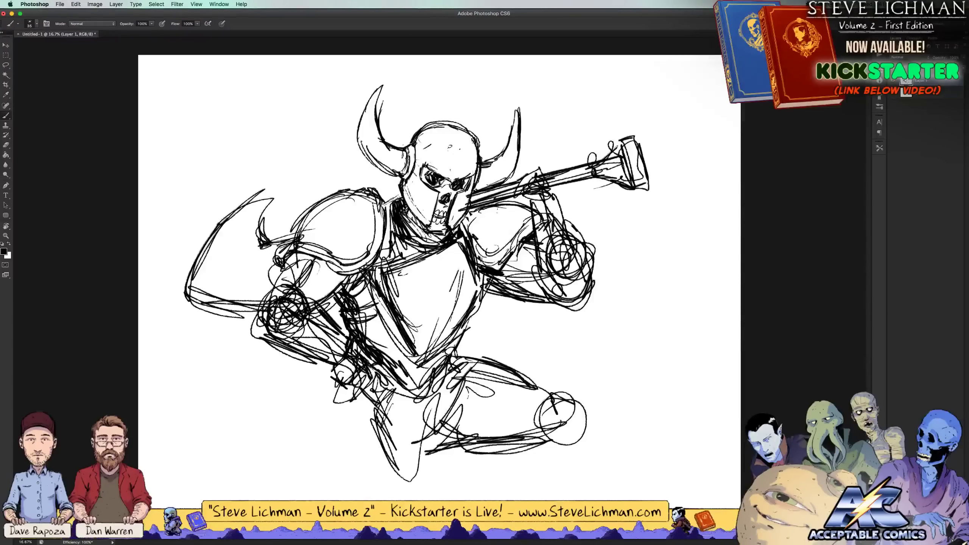
# Sketch the left thigh angling down and outward from the hip below the left hand
pyautogui.moveTo(292, 441)
pyautogui.mouseDown()
pyautogui.moveTo(330, 377)
pyautogui.moveTo(275, 474)
pyautogui.moveTo(351, 436)
pyautogui.mouseUp()
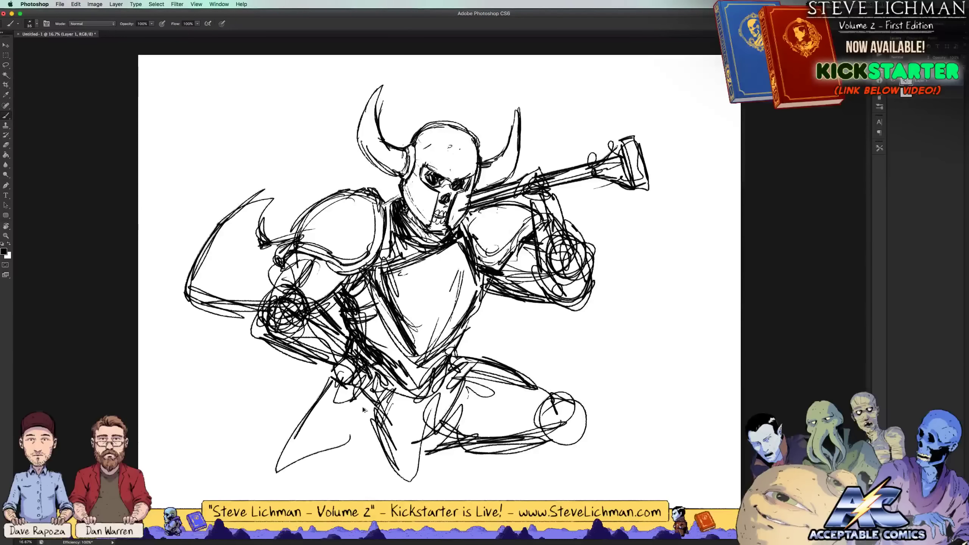
pyautogui.press('super+z')
pyautogui.moveTo(329, 393)
pyautogui.mouseDown()
pyautogui.moveTo(312, 409)
pyautogui.moveTo(290, 495)
pyautogui.moveTo(358, 399)
pyautogui.moveTo(334, 476)
pyautogui.moveTo(299, 445)
pyautogui.moveTo(285, 484)
pyautogui.moveTo(350, 426)
pyautogui.moveTo(357, 464)
pyautogui.moveTo(353, 416)
pyautogui.mouseUp()
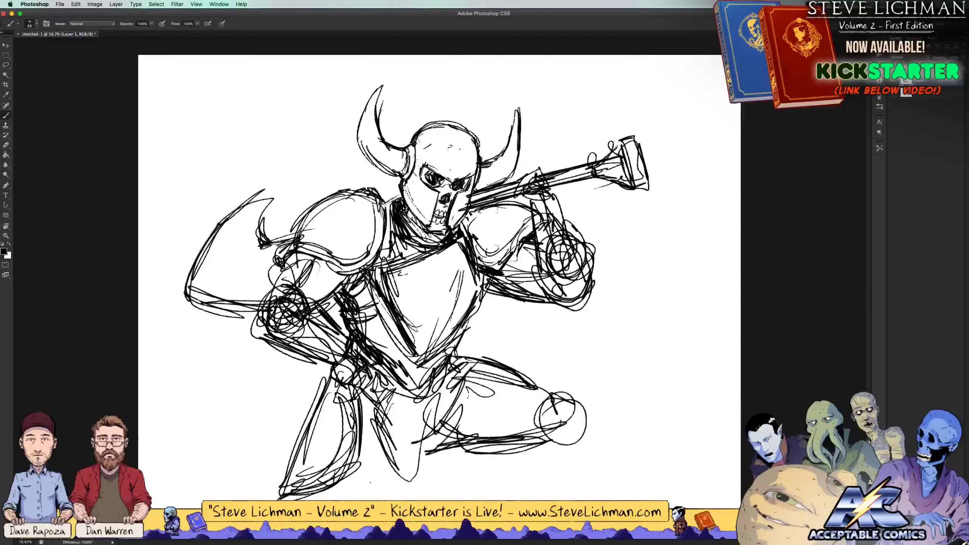
# Extend the left leg's inner contour downward, and sketch the right shin dropping from the bent knee to the canvas's lower edge
pyautogui.moveTo(395, 456)
pyautogui.mouseDown()
pyautogui.moveTo(369, 484)
pyautogui.moveTo(382, 485)
pyautogui.mouseUp()
pyautogui.moveTo(391, 454); pyautogui.dragTo(376, 494)
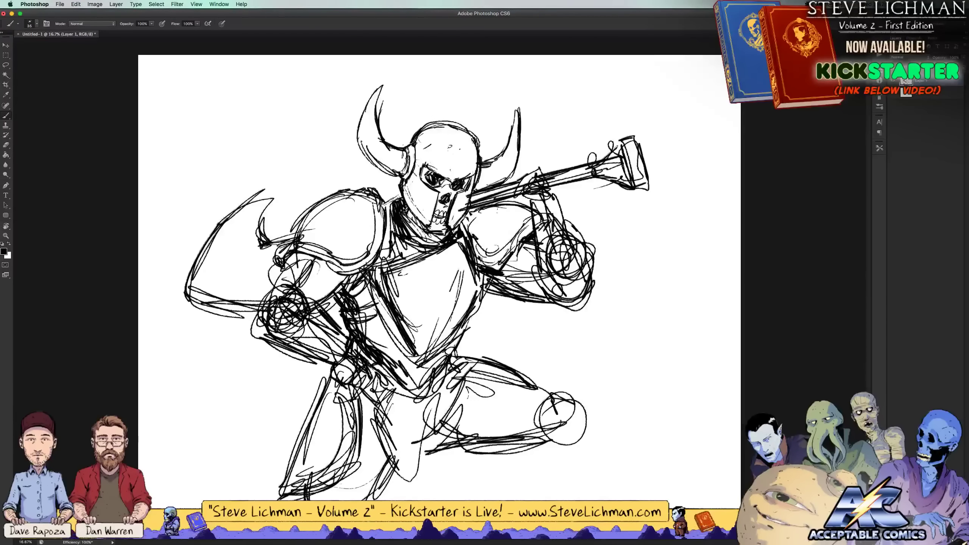
pyautogui.moveTo(575, 401)
pyautogui.mouseDown()
pyautogui.moveTo(558, 458)
pyautogui.moveTo(584, 406)
pyautogui.moveTo(567, 395)
pyautogui.moveTo(549, 420)
pyautogui.moveTo(567, 388)
pyautogui.mouseUp()
pyautogui.moveTo(576, 431)
pyautogui.mouseDown()
pyautogui.moveTo(561, 475)
pyautogui.moveTo(567, 496)
pyautogui.mouseUp()
pyautogui.moveTo(576, 456); pyautogui.dragTo(569, 475)
pyautogui.moveTo(533, 447); pyautogui.dragTo(510, 484)
pyautogui.moveTo(564, 470); pyautogui.dragTo(561, 484)
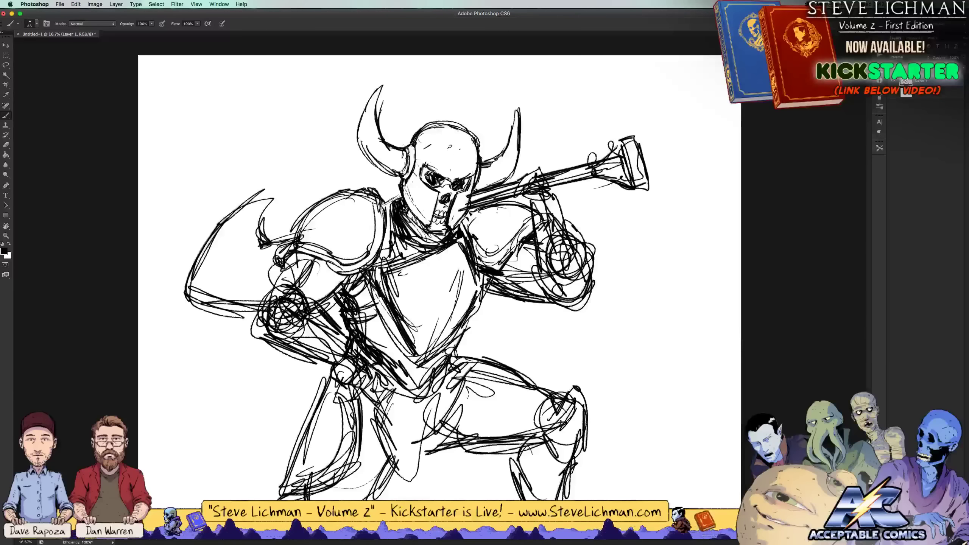
pyautogui.moveTo(526, 442); pyautogui.dragTo(521, 472)
pyautogui.moveTo(530, 442)
pyautogui.mouseDown()
pyautogui.moveTo(502, 470)
pyautogui.moveTo(509, 484)
pyautogui.mouseUp()
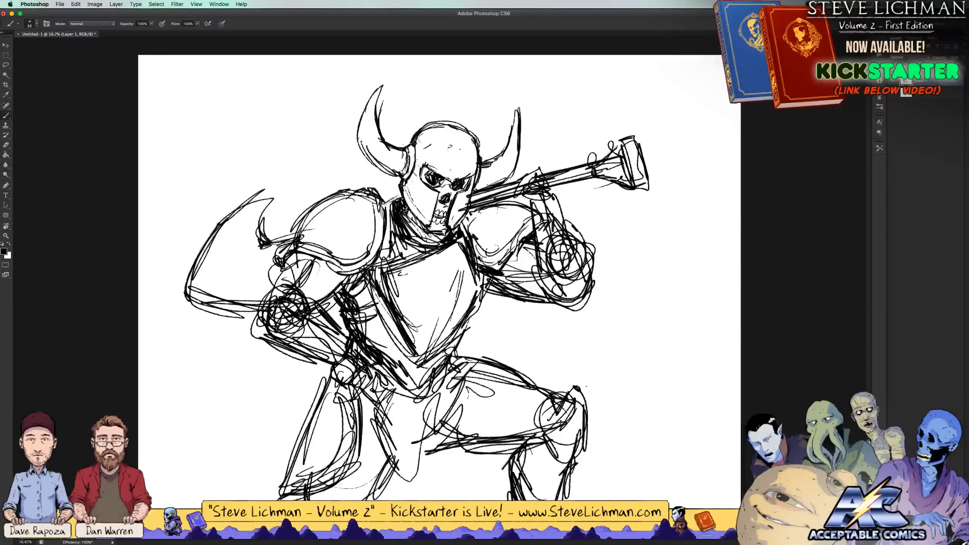
pyautogui.moveTo(532, 446)
pyautogui.mouseDown()
pyautogui.moveTo(560, 471)
pyautogui.moveTo(566, 449)
pyautogui.mouseUp()
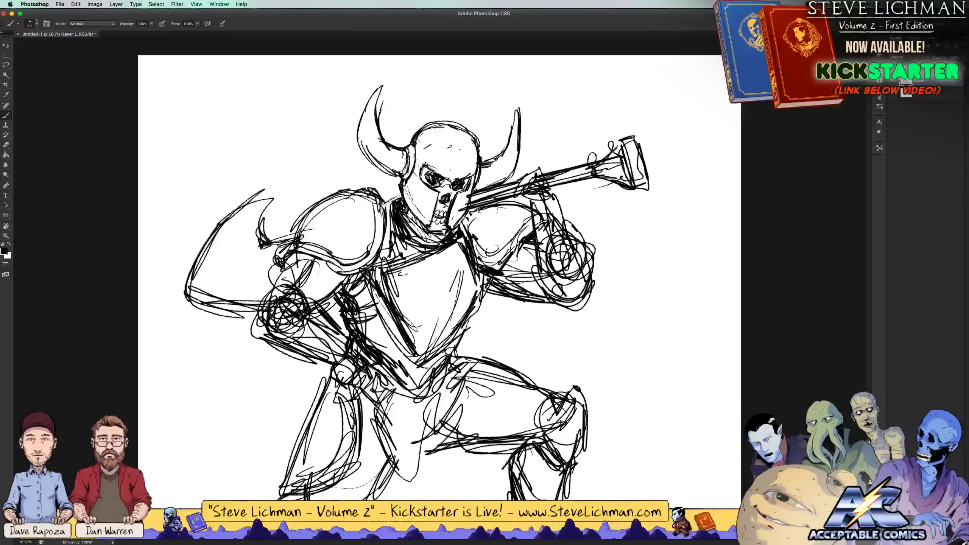
# Sketch a long pointed loincloth hanging from the waist between the thighs, with heavy dark edges
pyautogui.moveTo(467, 383); pyautogui.dragTo(451, 425)
pyautogui.moveTo(466, 390); pyautogui.dragTo(427, 447)
pyautogui.moveTo(453, 390); pyautogui.dragTo(422, 448)
pyautogui.moveTo(442, 399); pyautogui.dragTo(421, 482)
pyautogui.moveTo(393, 428)
pyautogui.mouseDown()
pyautogui.moveTo(385, 483)
pyautogui.moveTo(385, 450)
pyautogui.mouseUp()
pyautogui.moveTo(404, 392)
pyautogui.mouseDown()
pyautogui.moveTo(384, 449)
pyautogui.moveTo(383, 417)
pyautogui.mouseUp()
pyautogui.moveTo(442, 388)
pyautogui.mouseDown()
pyautogui.moveTo(427, 421)
pyautogui.moveTo(442, 442)
pyautogui.mouseUp()
pyautogui.moveTo(433, 463); pyautogui.dragTo(425, 484)
pyautogui.moveTo(442, 403)
pyautogui.mouseDown()
pyautogui.moveTo(426, 484)
pyautogui.moveTo(390, 484)
pyautogui.mouseUp()
pyautogui.moveTo(389, 447); pyautogui.dragTo(381, 472)
pyautogui.moveTo(388, 401); pyautogui.dragTo(406, 483)
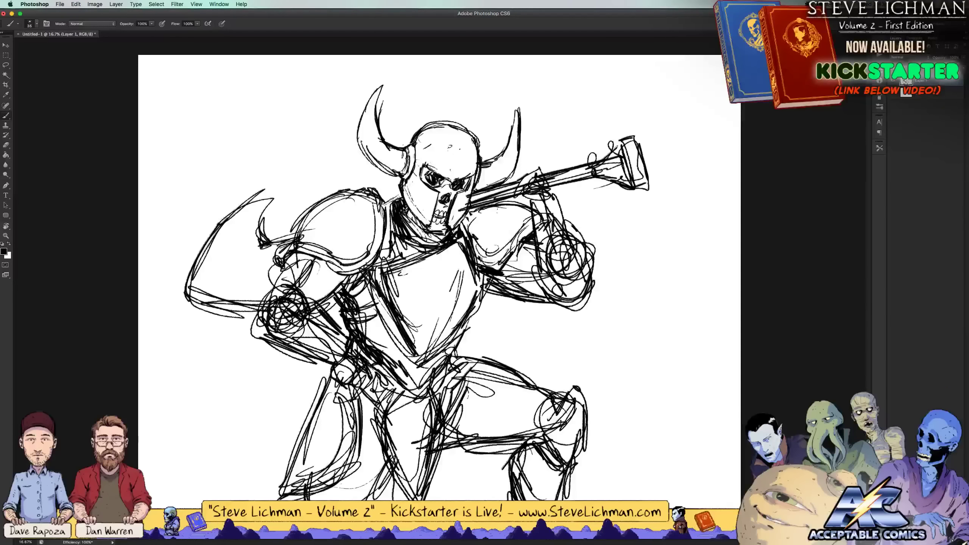
# Thicken the right thigh's upper contour and hatch diagonal lines across the thigh
pyautogui.moveTo(458, 348)
pyautogui.mouseDown()
pyautogui.moveTo(485, 358)
pyautogui.moveTo(454, 349)
pyautogui.moveTo(451, 361)
pyautogui.moveTo(511, 367)
pyautogui.moveTo(522, 381)
pyautogui.moveTo(483, 368)
pyautogui.moveTo(484, 359)
pyautogui.moveTo(494, 374)
pyautogui.moveTo(534, 385)
pyautogui.mouseUp()
pyautogui.moveTo(500, 356); pyautogui.dragTo(536, 383)
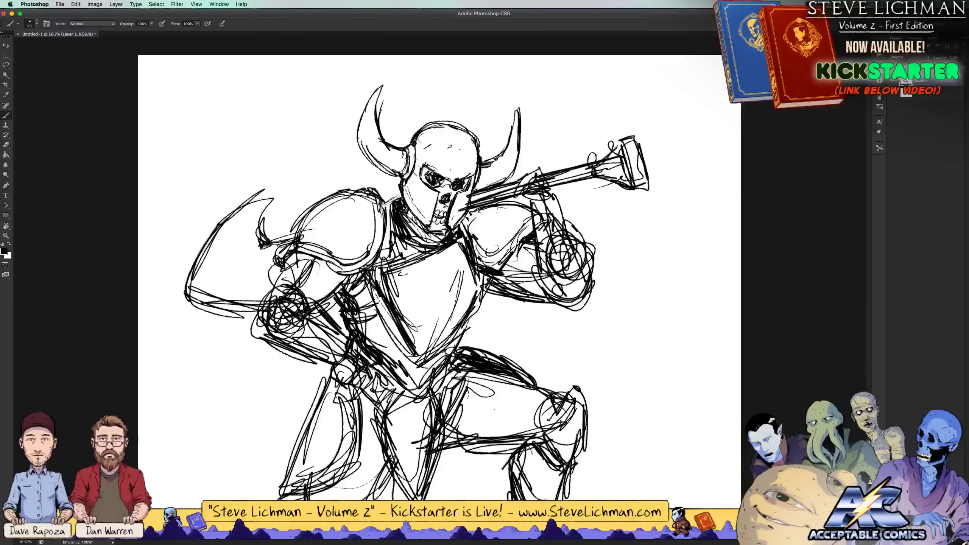
pyautogui.moveTo(460, 435)
pyautogui.mouseDown()
pyautogui.moveTo(510, 400)
pyautogui.moveTo(546, 400)
pyautogui.mouseUp()
pyautogui.moveTo(483, 422); pyautogui.dragTo(524, 398)
pyautogui.moveTo(446, 438)
pyautogui.mouseDown()
pyautogui.moveTo(505, 384)
pyautogui.moveTo(483, 372)
pyautogui.mouseUp()
# Add curved lines along the left thigh's inner side and sketch the rounded left knee beneath it
pyautogui.moveTo(366, 431); pyautogui.dragTo(378, 439)
pyautogui.moveTo(356, 444); pyautogui.dragTo(382, 450)
pyautogui.moveTo(333, 479); pyautogui.dragTo(385, 458)
pyautogui.moveTo(334, 481); pyautogui.dragTo(387, 459)
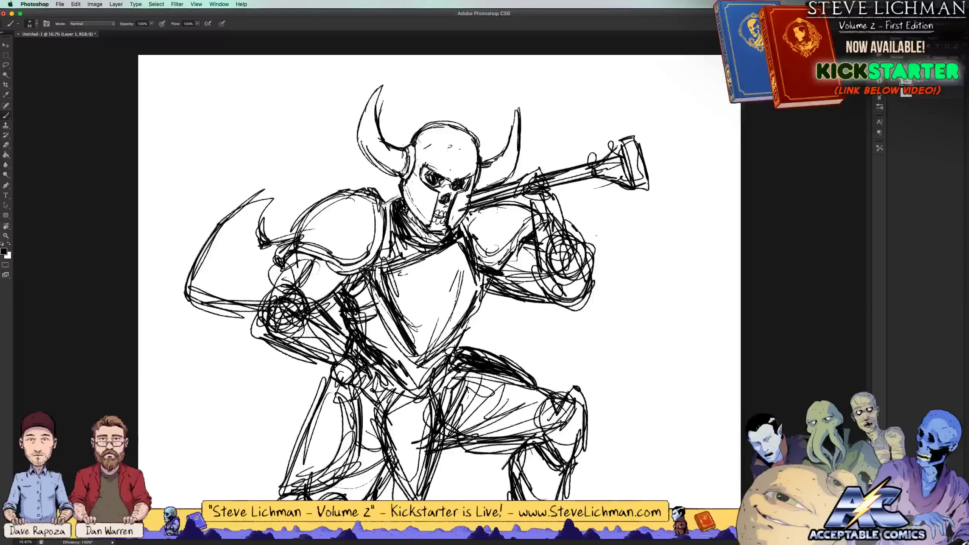
# Move the whole sketch slightly up and to the right on the canvas
pyautogui.hotkey('ctrl', 't')
pyautogui.moveTo(608, 246); pyautogui.dragTo(609, 226)
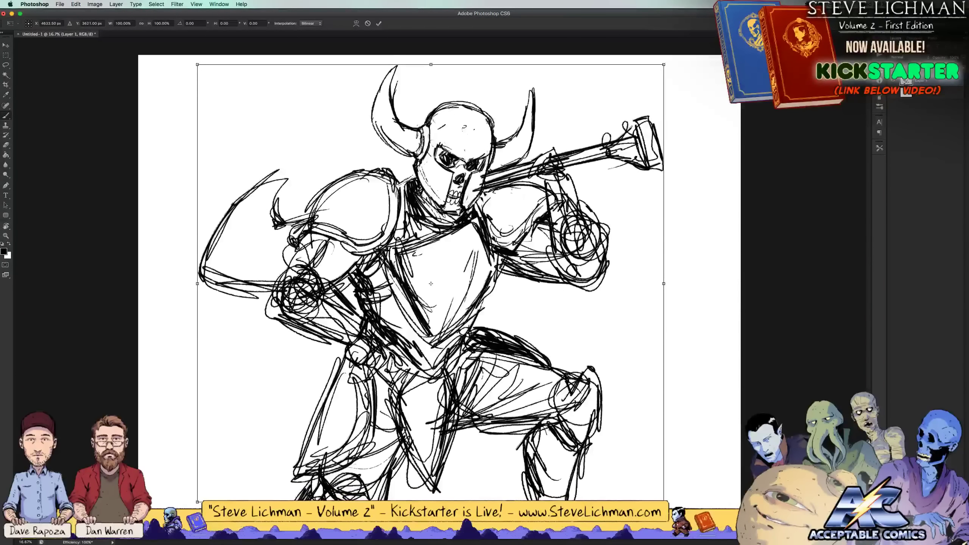
pyautogui.press('Return')
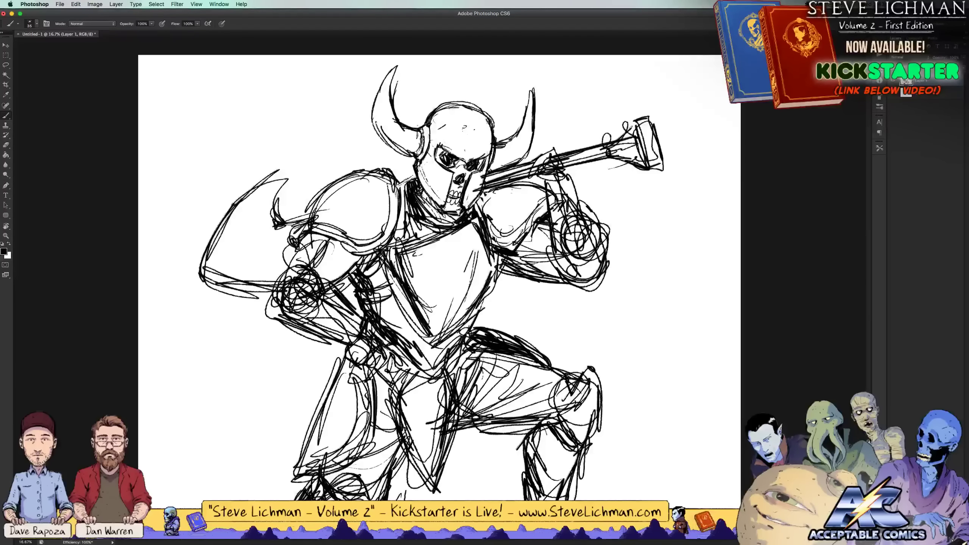
# Sketch ragged cloth folds hanging beneath the right thigh and behind the torso under the right forearm
pyautogui.moveTo(482, 433)
pyautogui.mouseDown()
pyautogui.moveTo(484, 477)
pyautogui.moveTo(453, 485)
pyautogui.moveTo(464, 474)
pyautogui.mouseUp()
pyautogui.moveTo(462, 430)
pyautogui.mouseDown()
pyautogui.moveTo(466, 471)
pyautogui.moveTo(469, 461)
pyautogui.mouseUp()
pyautogui.moveTo(482, 423); pyautogui.dragTo(480, 461)
pyautogui.moveTo(485, 403); pyautogui.dragTo(489, 418)
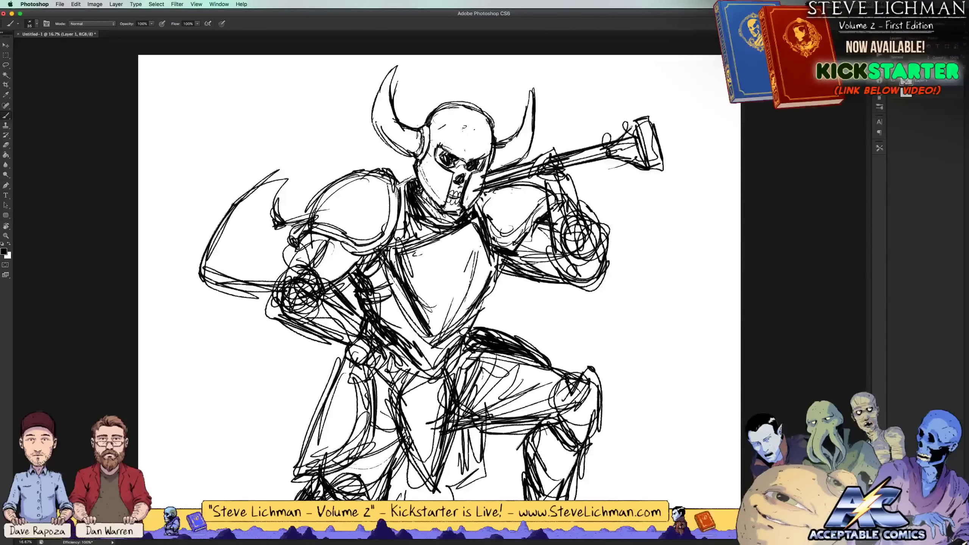
pyautogui.moveTo(500, 274)
pyautogui.mouseDown()
pyautogui.moveTo(499, 308)
pyautogui.moveTo(488, 308)
pyautogui.mouseUp()
pyautogui.moveTo(484, 316)
pyautogui.mouseDown()
pyautogui.moveTo(515, 311)
pyautogui.moveTo(518, 293)
pyautogui.mouseUp()
pyautogui.moveTo(508, 292)
pyautogui.mouseDown()
pyautogui.moveTo(523, 284)
pyautogui.moveTo(519, 297)
pyautogui.mouseUp()
pyautogui.moveTo(524, 279); pyautogui.dragTo(531, 304)
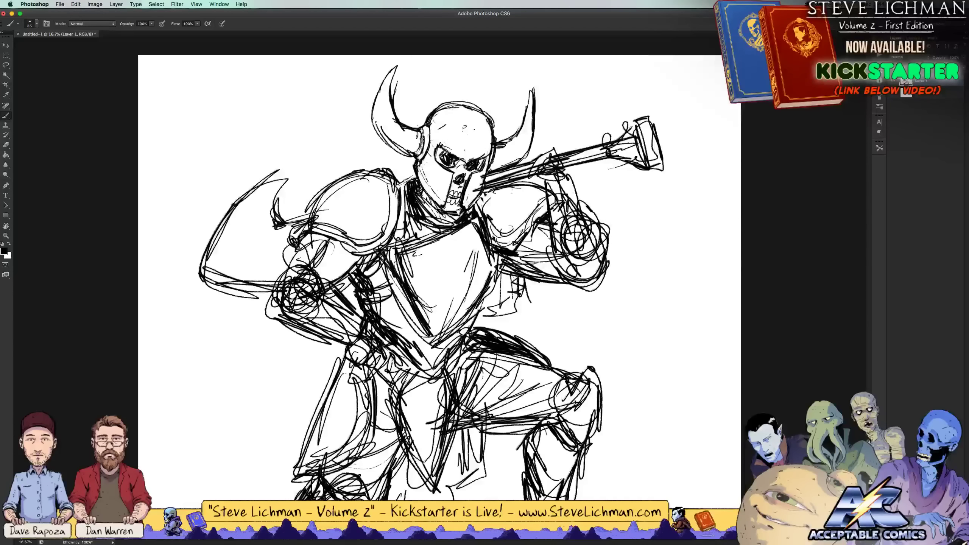
# Sketch the right hand as a blocky fist gripping the axe shaft, and darken the wrist below it
pyautogui.moveTo(569, 147); pyautogui.dragTo(541, 149)
pyautogui.moveTo(552, 143); pyautogui.dragTo(531, 160)
pyautogui.moveTo(556, 139); pyautogui.dragTo(532, 161)
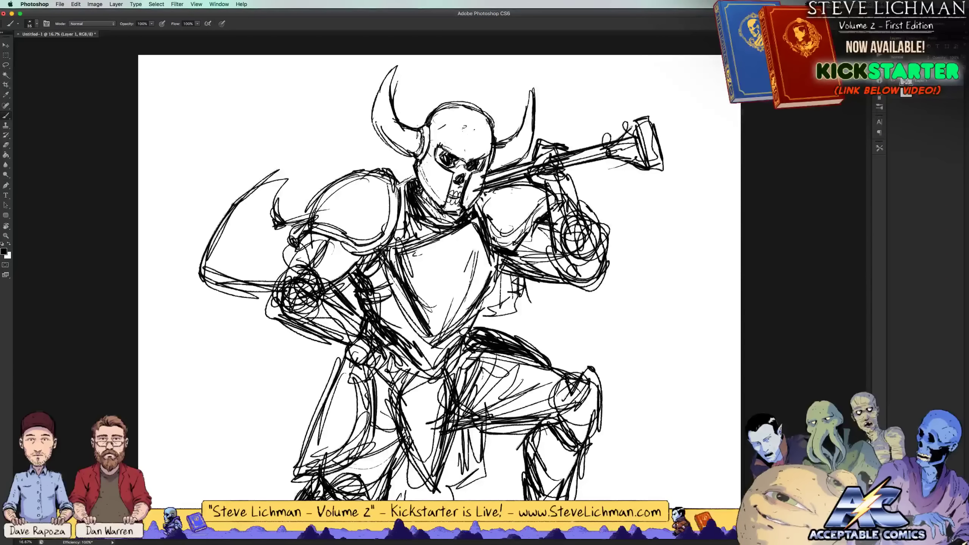
pyautogui.moveTo(568, 178); pyautogui.dragTo(555, 183)
pyautogui.moveTo(562, 175)
pyautogui.mouseDown()
pyautogui.moveTo(544, 181)
pyautogui.moveTo(591, 219)
pyautogui.moveTo(569, 242)
pyautogui.mouseUp()
# Erase the scribbles on the right forearm and redraw its contours with clean dark lines down to the elbow
pyautogui.press('e')
pyautogui.moveTo(560, 193)
pyautogui.mouseDown()
pyautogui.moveTo(565, 244)
pyautogui.moveTo(582, 214)
pyautogui.moveTo(591, 229)
pyautogui.moveTo(568, 227)
pyautogui.moveTo(580, 256)
pyautogui.moveTo(559, 254)
pyautogui.moveTo(579, 257)
pyautogui.mouseUp()
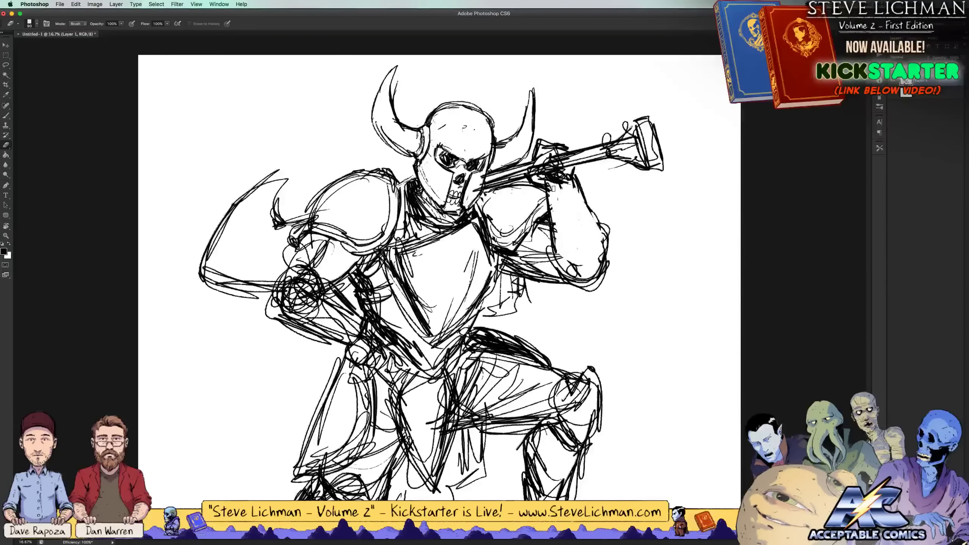
pyautogui.press('b')
pyautogui.moveTo(550, 189)
pyautogui.mouseDown()
pyautogui.moveTo(555, 252)
pyautogui.moveTo(593, 264)
pyautogui.moveTo(609, 252)
pyautogui.moveTo(596, 244)
pyautogui.mouseUp()
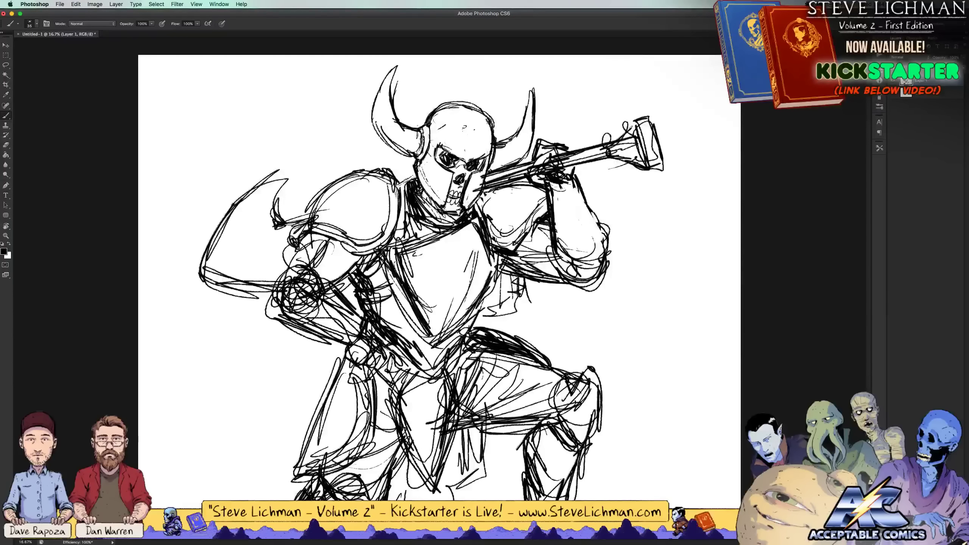
pyautogui.moveTo(551, 187)
pyautogui.mouseDown()
pyautogui.moveTo(573, 185)
pyautogui.moveTo(583, 223)
pyautogui.moveTo(610, 255)
pyautogui.mouseUp()
pyautogui.moveTo(586, 187)
pyautogui.mouseDown()
pyautogui.moveTo(609, 238)
pyautogui.moveTo(594, 298)
pyautogui.moveTo(577, 293)
pyautogui.moveTo(572, 263)
pyautogui.mouseUp()
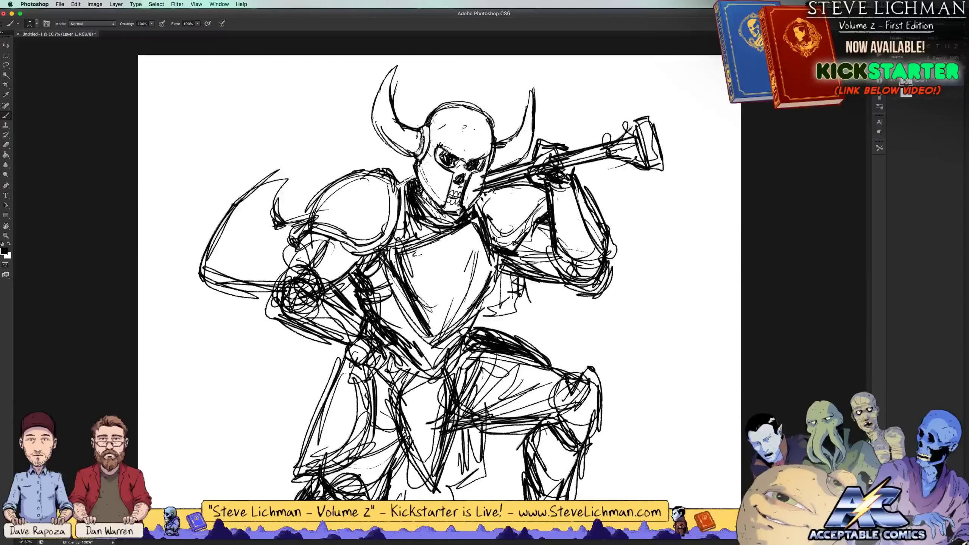
# Erase the scribbled left elbow and forearm between the shoulder armour and the hip
pyautogui.press('e')
pyautogui.moveTo(297, 304)
pyautogui.mouseDown()
pyautogui.moveTo(336, 329)
pyautogui.moveTo(363, 331)
pyautogui.moveTo(307, 294)
pyautogui.moveTo(305, 317)
pyautogui.moveTo(361, 353)
pyautogui.mouseUp()
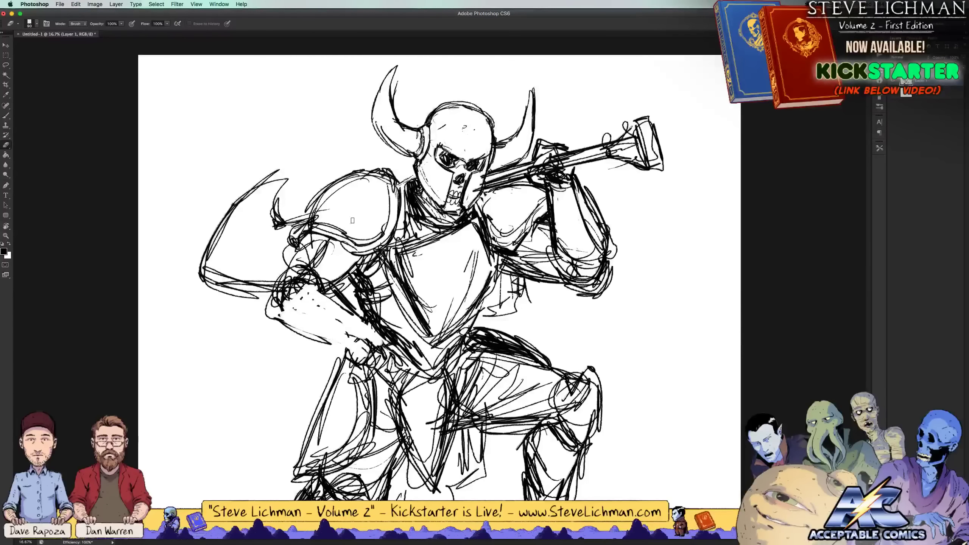
pyautogui.hotkey('ctrl', 'alt', 'z')
pyautogui.hotkey('ctrl', 'alt', 'z')
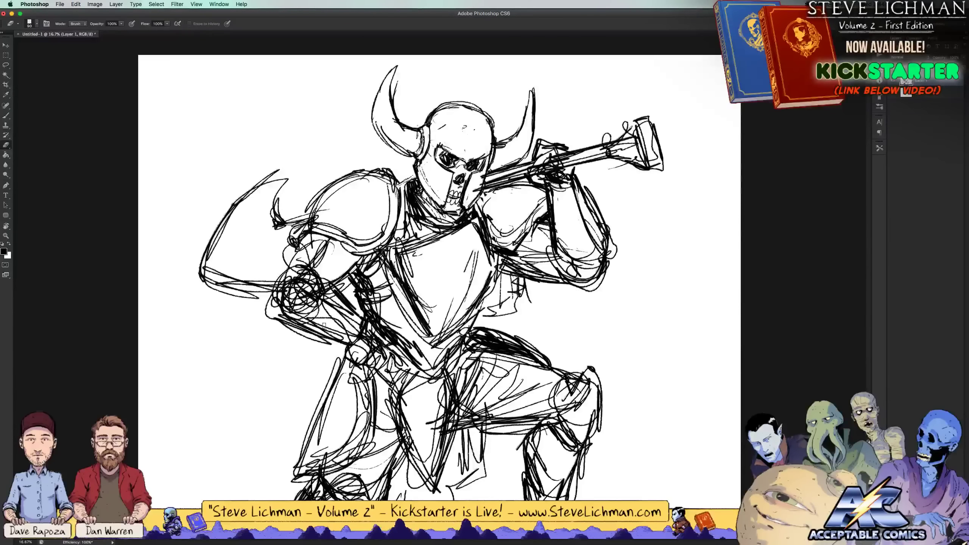
pyautogui.moveTo(313, 343)
pyautogui.mouseDown()
pyautogui.moveTo(333, 311)
pyautogui.moveTo(332, 347)
pyautogui.moveTo(345, 337)
pyautogui.moveTo(328, 349)
pyautogui.moveTo(290, 344)
pyautogui.moveTo(294, 325)
pyautogui.moveTo(268, 309)
pyautogui.moveTo(277, 268)
pyautogui.moveTo(291, 259)
pyautogui.moveTo(273, 268)
pyautogui.moveTo(342, 288)
pyautogui.moveTo(359, 323)
pyautogui.moveTo(310, 324)
pyautogui.mouseUp()
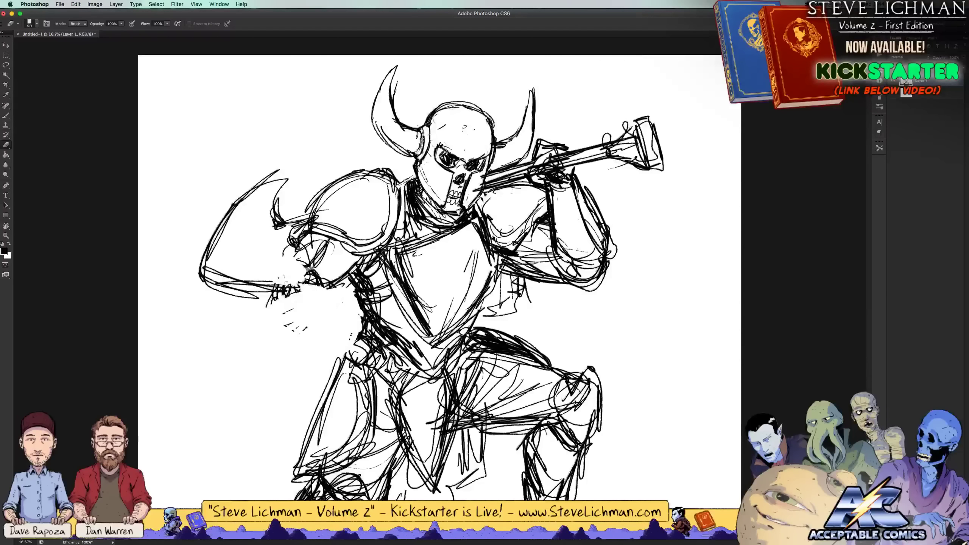
# Redraw the left forearm bending from the elbow to a cuffed wrist at the hip, and darken the elbow and upper arm
pyautogui.press('b')
pyautogui.moveTo(306, 264)
pyautogui.mouseDown()
pyautogui.moveTo(275, 292)
pyautogui.moveTo(283, 332)
pyautogui.moveTo(328, 357)
pyautogui.moveTo(319, 371)
pyautogui.moveTo(359, 359)
pyautogui.moveTo(332, 373)
pyautogui.moveTo(335, 388)
pyautogui.moveTo(290, 293)
pyautogui.moveTo(250, 305)
pyautogui.moveTo(248, 321)
pyautogui.moveTo(298, 244)
pyautogui.moveTo(289, 237)
pyautogui.moveTo(269, 283)
pyautogui.mouseUp()
pyautogui.moveTo(298, 307); pyautogui.dragTo(327, 290)
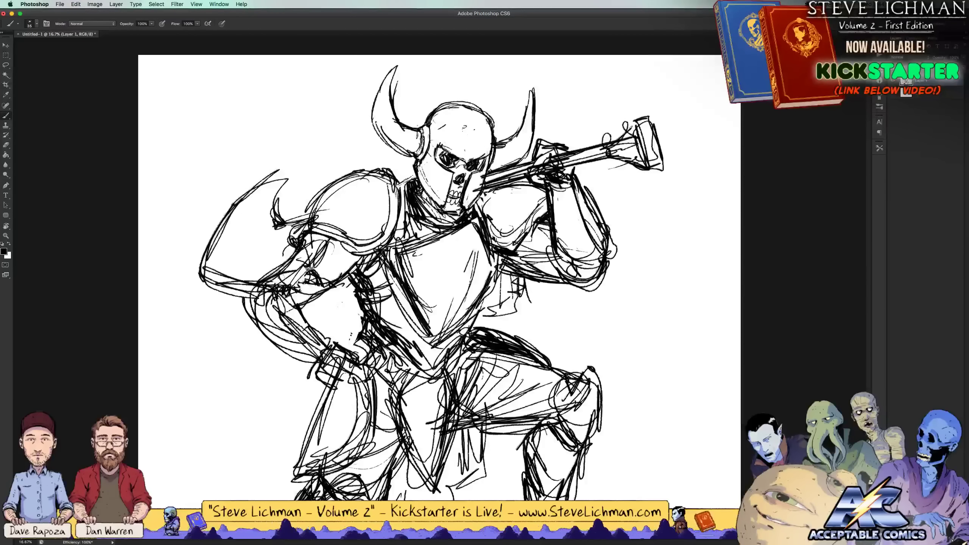
pyautogui.moveTo(288, 258)
pyautogui.mouseDown()
pyautogui.moveTo(316, 328)
pyautogui.moveTo(336, 344)
pyautogui.moveTo(297, 302)
pyautogui.moveTo(317, 252)
pyautogui.moveTo(342, 286)
pyautogui.moveTo(329, 288)
pyautogui.mouseUp()
pyautogui.moveTo(322, 293)
pyautogui.mouseDown()
pyautogui.moveTo(354, 286)
pyautogui.moveTo(359, 259)
pyautogui.moveTo(321, 272)
pyautogui.mouseUp()
pyautogui.moveTo(297, 250)
pyautogui.mouseDown()
pyautogui.moveTo(330, 265)
pyautogui.moveTo(322, 267)
pyautogui.mouseUp()
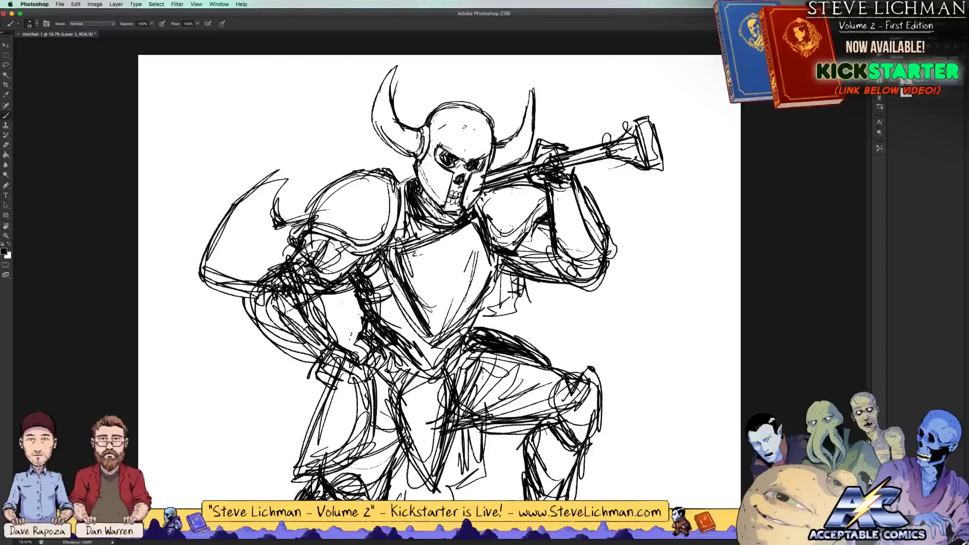
# Touch up the lines under the axe shaft in white, and add short black strokes between the left shoulder armour and helmet
pyautogui.press('x')
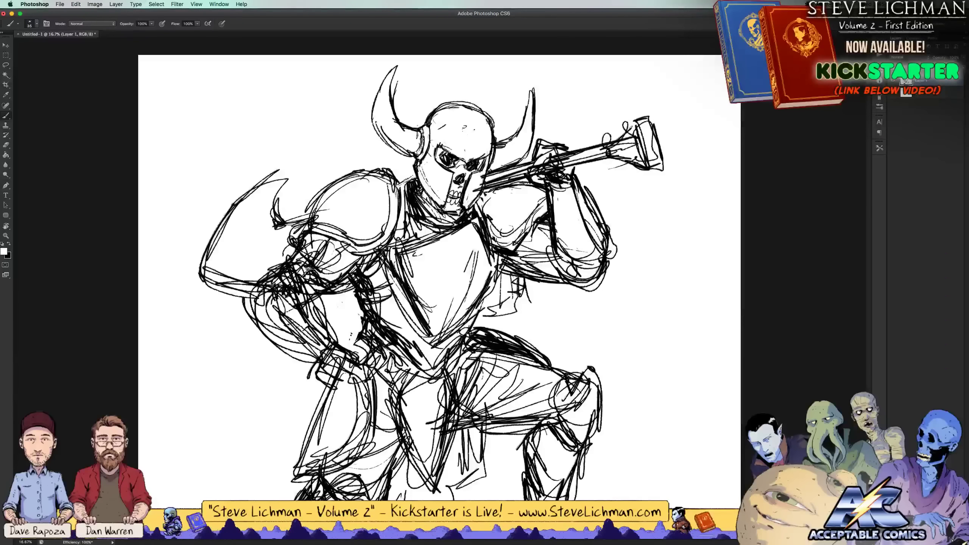
pyautogui.moveTo(514, 184)
pyautogui.mouseDown()
pyautogui.moveTo(492, 189)
pyautogui.moveTo(529, 189)
pyautogui.mouseUp()
pyautogui.press('x')
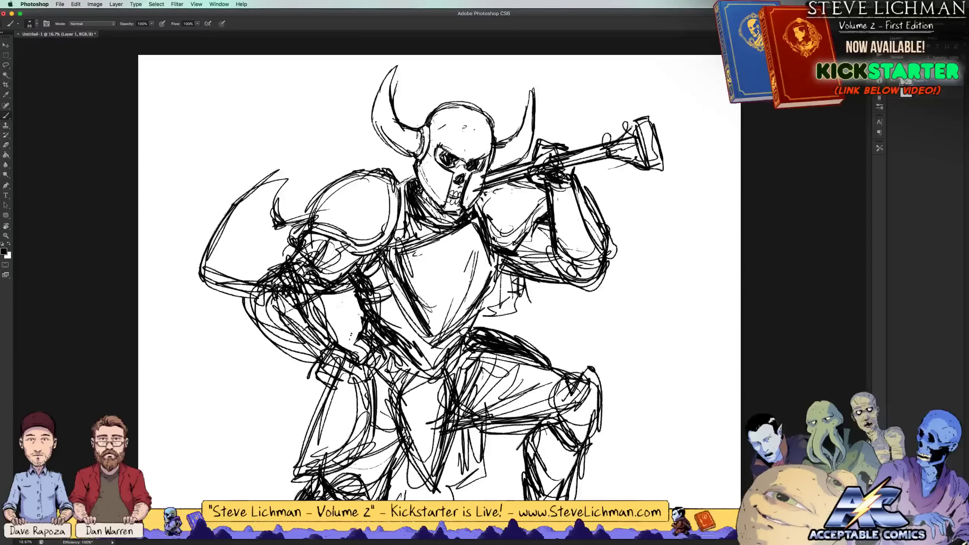
pyautogui.moveTo(397, 181); pyautogui.dragTo(417, 174)
pyautogui.moveTo(397, 179); pyautogui.dragTo(415, 169)
pyautogui.moveTo(396, 177); pyautogui.dragTo(413, 167)
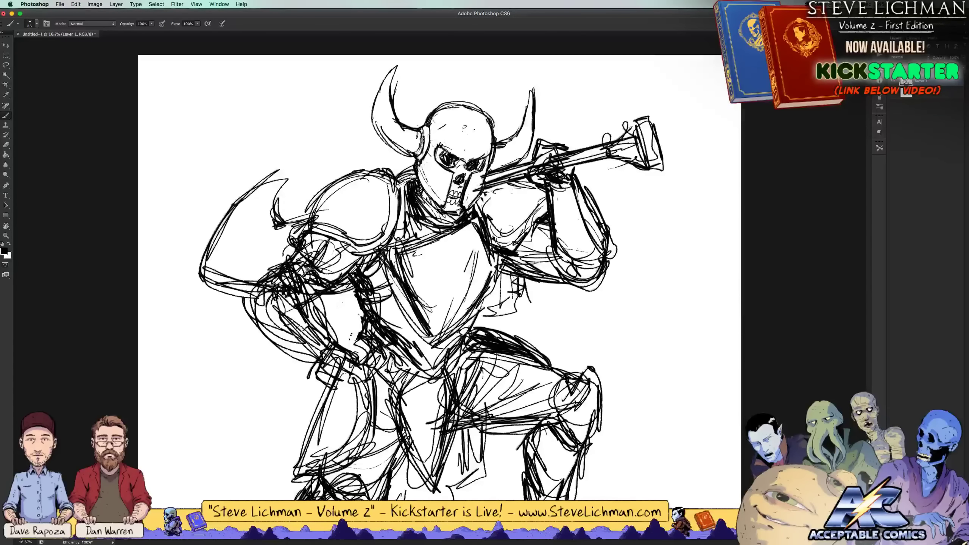
# Sketch a loose, uneven ground line behind the legs, running toward the canvas's lower right corner
pyautogui.press('super+minus')
pyautogui.press('super+minus')
pyautogui.press('super+equal')
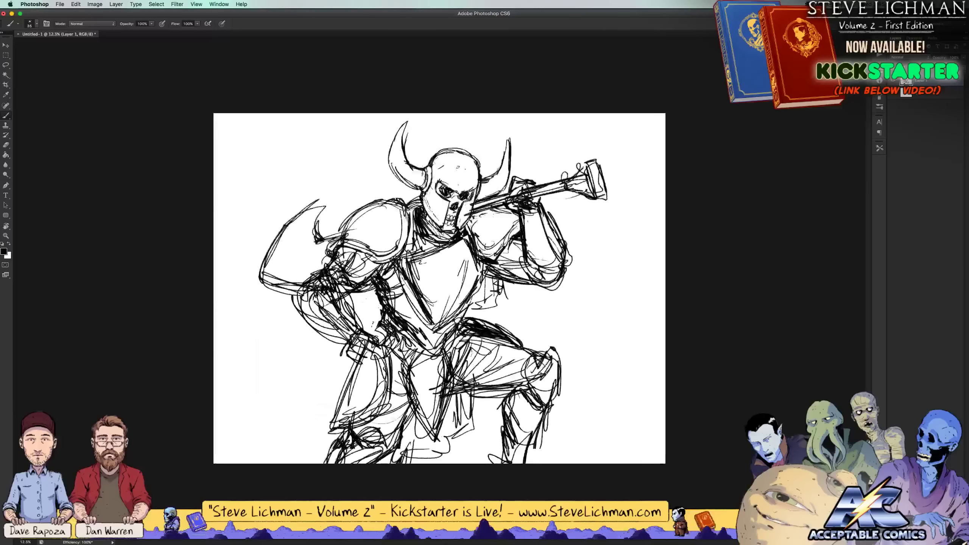
pyautogui.moveTo(435, 455)
pyautogui.mouseDown()
pyautogui.moveTo(580, 447)
pyautogui.moveTo(630, 462)
pyautogui.mouseUp()
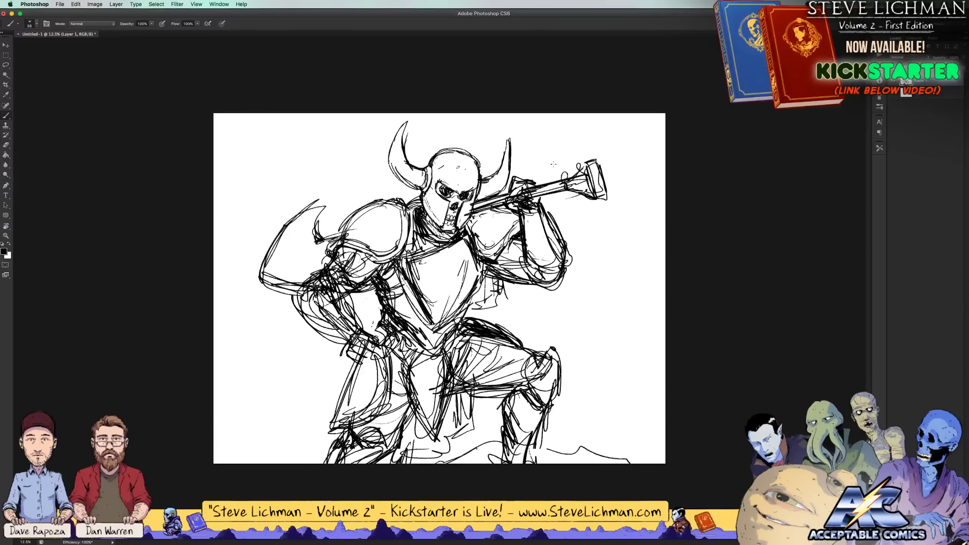
# Scale the whole sketch down to about 91% and sketch the right foot below the shin
pyautogui.press('super+t')
pyautogui.moveTo(632, 121); pyautogui.dragTo(615, 125)
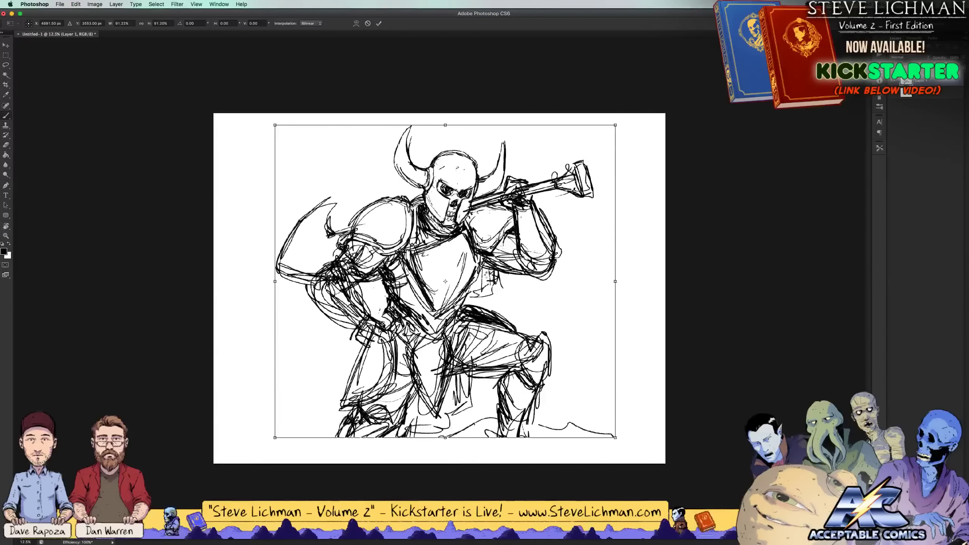
pyautogui.press('Return')
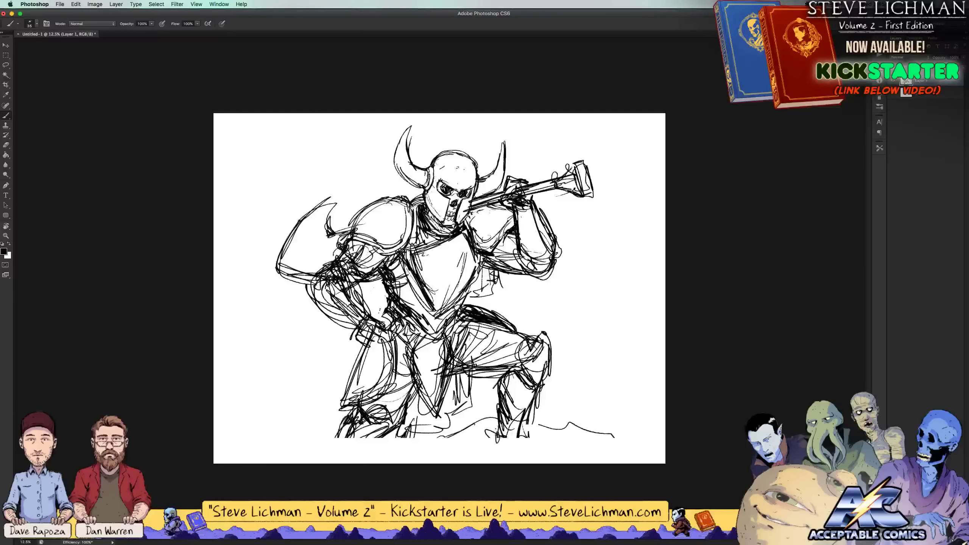
pyautogui.moveTo(492, 430)
pyautogui.mouseDown()
pyautogui.moveTo(504, 452)
pyautogui.moveTo(520, 439)
pyautogui.moveTo(553, 463)
pyautogui.moveTo(489, 442)
pyautogui.moveTo(479, 462)
pyautogui.mouseUp()
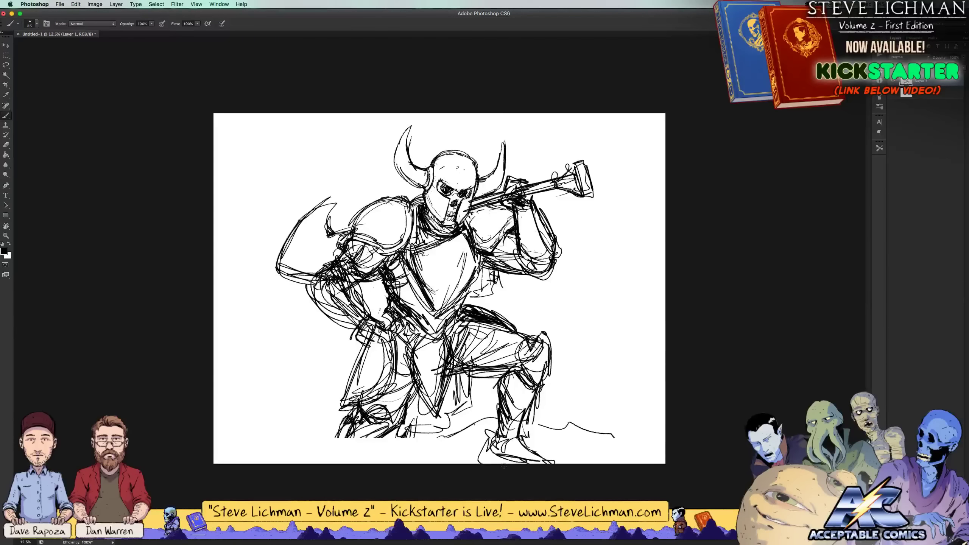
# Move the whole sketch slightly up and scale it down to about 96%
pyautogui.hotkey('ctrl', 't')
pyautogui.moveTo(548, 246); pyautogui.dragTo(549, 240)
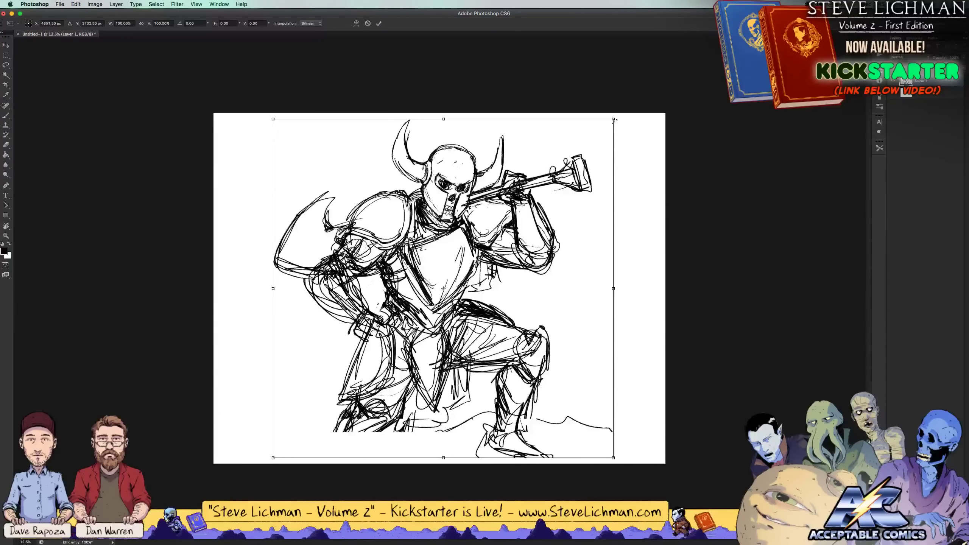
pyautogui.moveTo(617, 118); pyautogui.dragTo(608, 125)
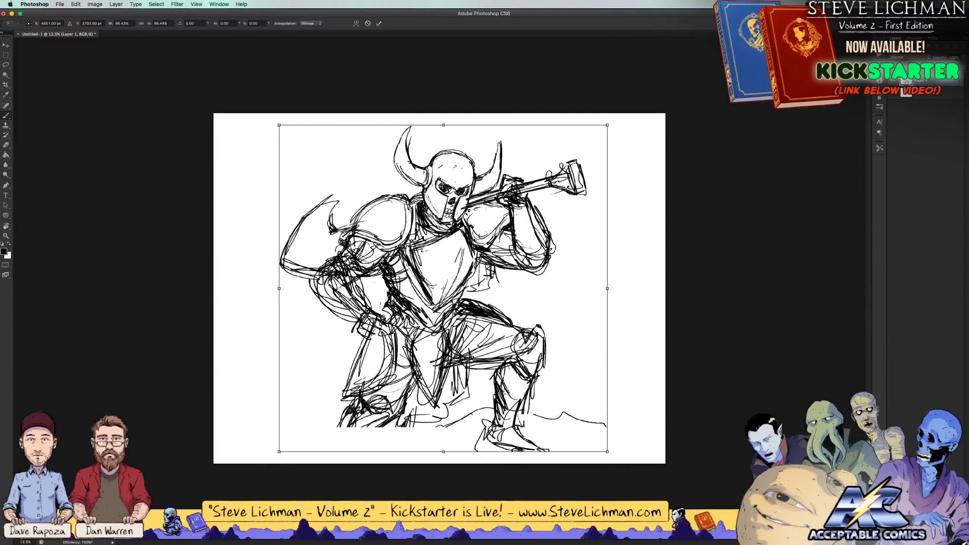
pyautogui.press('Return')
# Darken the right foot and sketch rough rocky ground beneath it along the canvas's lower right edge
pyautogui.moveTo(509, 440)
pyautogui.mouseDown()
pyautogui.moveTo(506, 448)
pyautogui.moveTo(530, 456)
pyautogui.moveTo(546, 444)
pyautogui.moveTo(518, 433)
pyautogui.moveTo(484, 443)
pyautogui.moveTo(496, 446)
pyautogui.mouseUp()
pyautogui.moveTo(499, 431)
pyautogui.mouseDown()
pyautogui.moveTo(503, 443)
pyautogui.moveTo(444, 452)
pyautogui.mouseUp()
pyautogui.moveTo(484, 440)
pyautogui.mouseDown()
pyautogui.moveTo(445, 454)
pyautogui.moveTo(494, 445)
pyautogui.mouseUp()
pyautogui.moveTo(488, 435); pyautogui.dragTo(436, 463)
pyautogui.moveTo(439, 458)
pyautogui.mouseDown()
pyautogui.moveTo(481, 428)
pyautogui.moveTo(599, 463)
pyautogui.moveTo(610, 458)
pyautogui.moveTo(461, 419)
pyautogui.moveTo(450, 447)
pyautogui.moveTo(424, 461)
pyautogui.moveTo(488, 453)
pyautogui.moveTo(546, 461)
pyautogui.moveTo(568, 437)
pyautogui.moveTo(651, 460)
pyautogui.mouseUp()
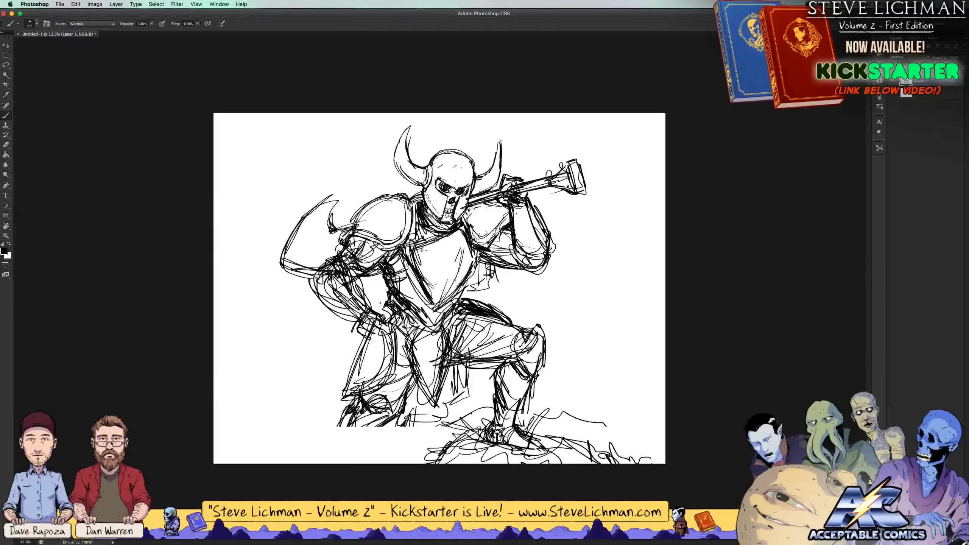
pyautogui.moveTo(369, 435)
pyautogui.mouseDown()
pyautogui.moveTo(381, 429)
pyautogui.moveTo(360, 436)
pyautogui.moveTo(381, 439)
pyautogui.moveTo(357, 472)
pyautogui.moveTo(332, 420)
pyautogui.moveTo(356, 472)
pyautogui.moveTo(368, 463)
pyautogui.mouseUp()
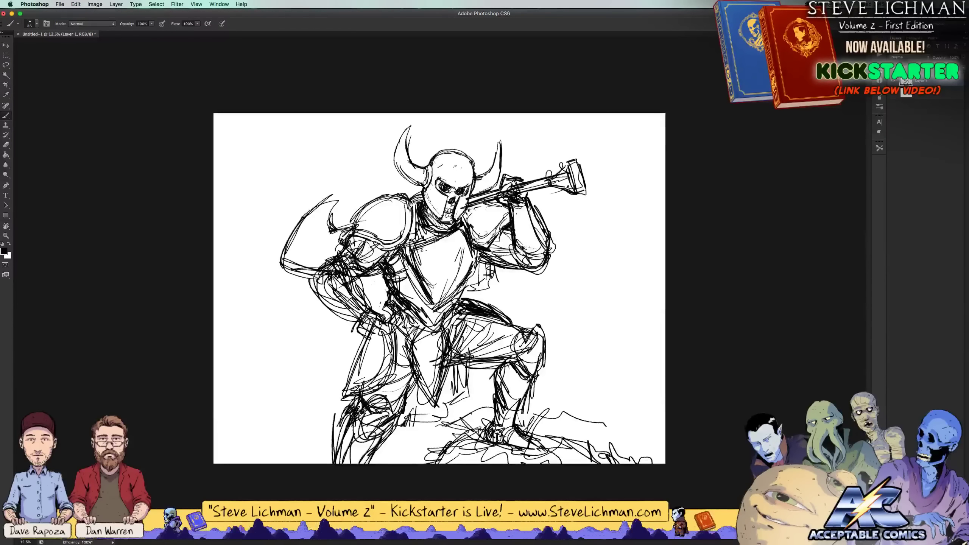
pyautogui.press('super+alt+z')
pyautogui.press('super+alt+z')
pyautogui.press('super+alt+z')
# Sketch a rounded left knee with dark scribbled contours and a shin slanting down to the canvas's lower edge
pyautogui.moveTo(376, 414)
pyautogui.mouseDown()
pyautogui.moveTo(353, 431)
pyautogui.moveTo(366, 397)
pyautogui.moveTo(358, 463)
pyautogui.moveTo(336, 418)
pyautogui.moveTo(345, 431)
pyautogui.moveTo(372, 435)
pyautogui.moveTo(324, 460)
pyautogui.moveTo(369, 439)
pyautogui.moveTo(365, 462)
pyautogui.moveTo(400, 417)
pyautogui.mouseUp()
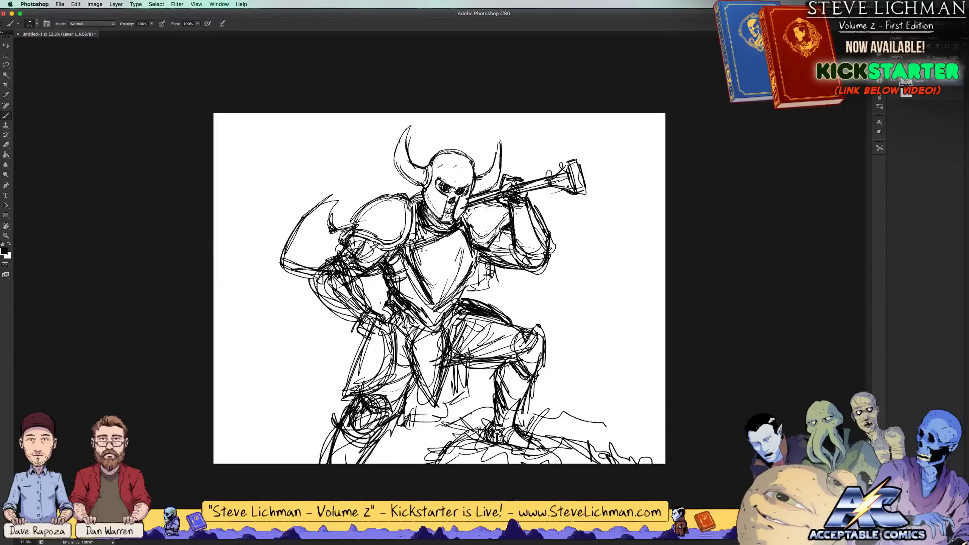
# Sketch cloth folds hanging behind the legs down to the ground, and rework the left hand resting on the hip
pyautogui.moveTo(482, 364)
pyautogui.mouseDown()
pyautogui.moveTo(484, 390)
pyautogui.moveTo(439, 414)
pyautogui.moveTo(473, 414)
pyautogui.mouseUp()
pyautogui.moveTo(457, 370)
pyautogui.mouseDown()
pyautogui.moveTo(461, 417)
pyautogui.moveTo(406, 431)
pyautogui.moveTo(412, 394)
pyautogui.moveTo(404, 420)
pyautogui.mouseUp()
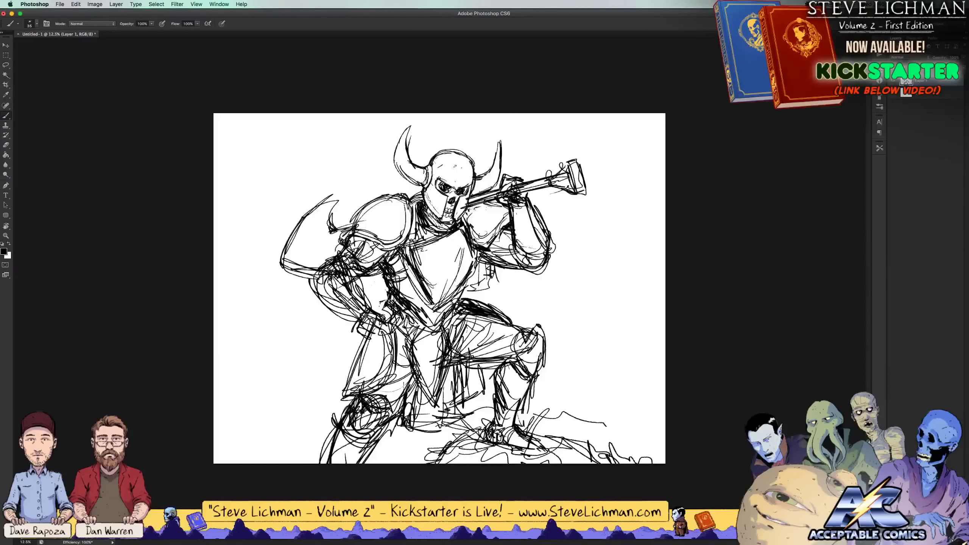
pyautogui.moveTo(374, 316)
pyautogui.mouseDown()
pyautogui.moveTo(385, 297)
pyautogui.moveTo(366, 294)
pyautogui.mouseUp()
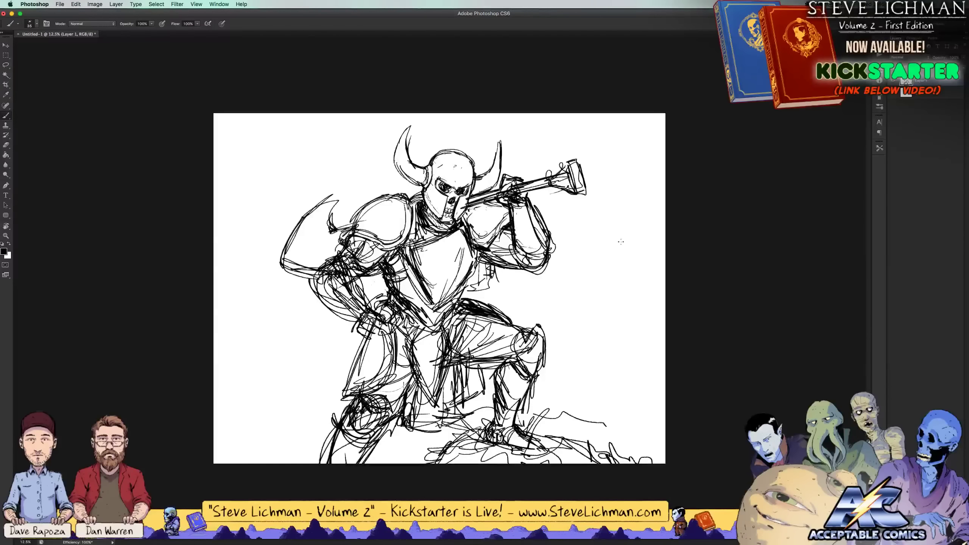
# Sketch loose hill and cloud outlines on both sides behind the warrior, with rough grass strokes in the lower corners
pyautogui.moveTo(259, 420)
pyautogui.mouseDown()
pyautogui.moveTo(310, 456)
pyautogui.moveTo(226, 412)
pyautogui.moveTo(290, 379)
pyautogui.moveTo(341, 400)
pyautogui.mouseUp()
pyautogui.moveTo(576, 346)
pyautogui.mouseDown()
pyautogui.moveTo(651, 302)
pyautogui.moveTo(632, 351)
pyautogui.mouseUp()
pyautogui.moveTo(605, 364); pyautogui.dragTo(564, 406)
pyautogui.moveTo(553, 401); pyautogui.dragTo(561, 430)
pyautogui.moveTo(298, 361)
pyautogui.mouseDown()
pyautogui.moveTo(343, 370)
pyautogui.moveTo(214, 287)
pyautogui.moveTo(296, 378)
pyautogui.moveTo(267, 431)
pyautogui.moveTo(308, 460)
pyautogui.mouseUp()
pyautogui.moveTo(380, 443); pyautogui.dragTo(418, 463)
pyautogui.moveTo(608, 469); pyautogui.dragTo(681, 427)
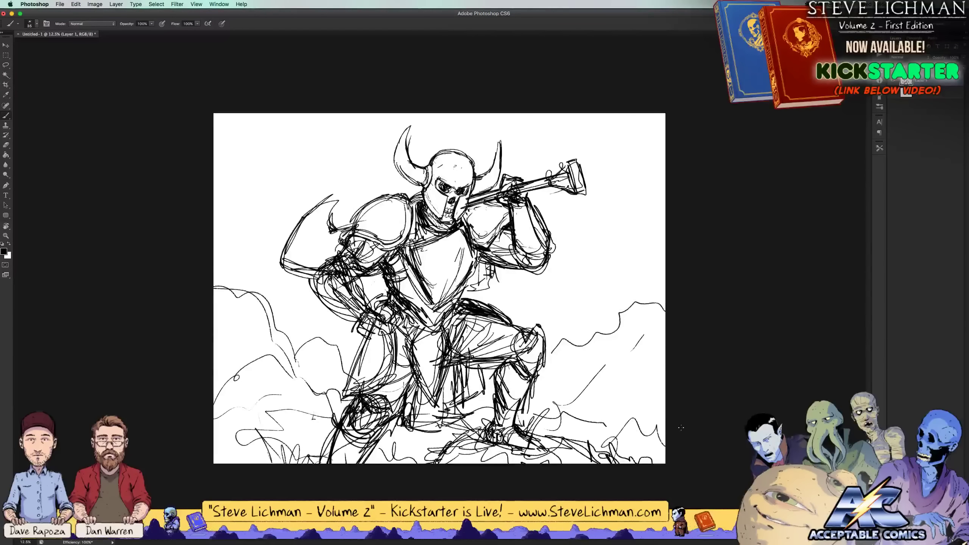
# Add overlapping billowing contours to the background beside the axe blade, and sketch curling smoke with floating specks beyond the raised knee
pyautogui.moveTo(393, 462)
pyautogui.mouseDown()
pyautogui.moveTo(290, 416)
pyautogui.moveTo(221, 366)
pyautogui.moveTo(311, 311)
pyautogui.moveTo(216, 325)
pyautogui.mouseUp()
pyautogui.moveTo(215, 393)
pyautogui.mouseDown()
pyautogui.moveTo(265, 374)
pyautogui.moveTo(294, 450)
pyautogui.mouseUp()
pyautogui.moveTo(296, 451); pyautogui.dragTo(350, 463)
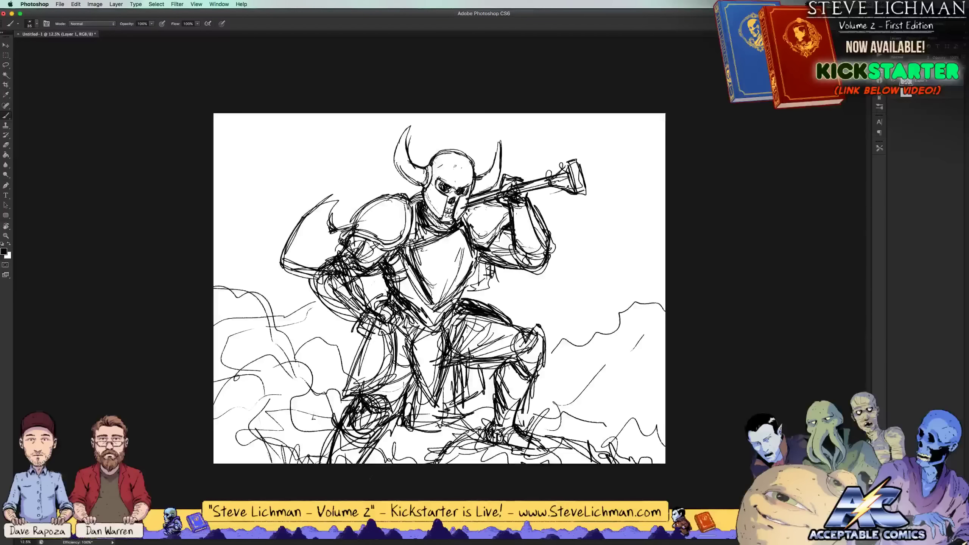
pyautogui.moveTo(534, 429)
pyautogui.mouseDown()
pyautogui.moveTo(605, 298)
pyautogui.moveTo(525, 305)
pyautogui.moveTo(580, 328)
pyautogui.moveTo(549, 365)
pyautogui.mouseUp()
pyautogui.moveTo(492, 398)
pyautogui.mouseDown()
pyautogui.moveTo(467, 411)
pyautogui.moveTo(464, 442)
pyautogui.mouseUp()
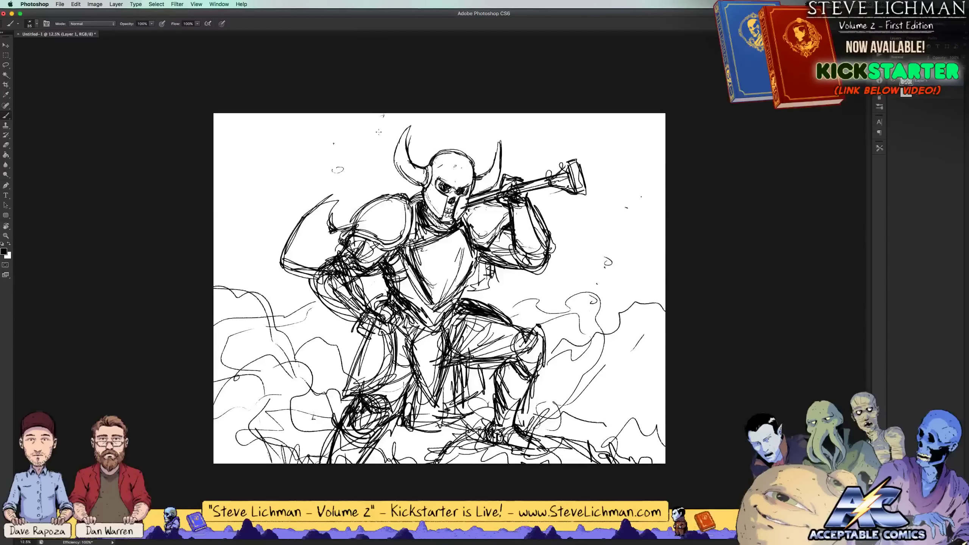
pyautogui.moveTo(383, 115); pyautogui.dragTo(373, 196)
pyautogui.moveTo(353, 146)
pyautogui.mouseDown()
pyautogui.moveTo(233, 223)
pyautogui.moveTo(262, 288)
pyautogui.moveTo(296, 211)
pyautogui.mouseUp()
pyautogui.press('alt+super+z')
pyautogui.press('alt+super+z')
pyautogui.press('alt+super+z')
pyautogui.press('alt+super+z')
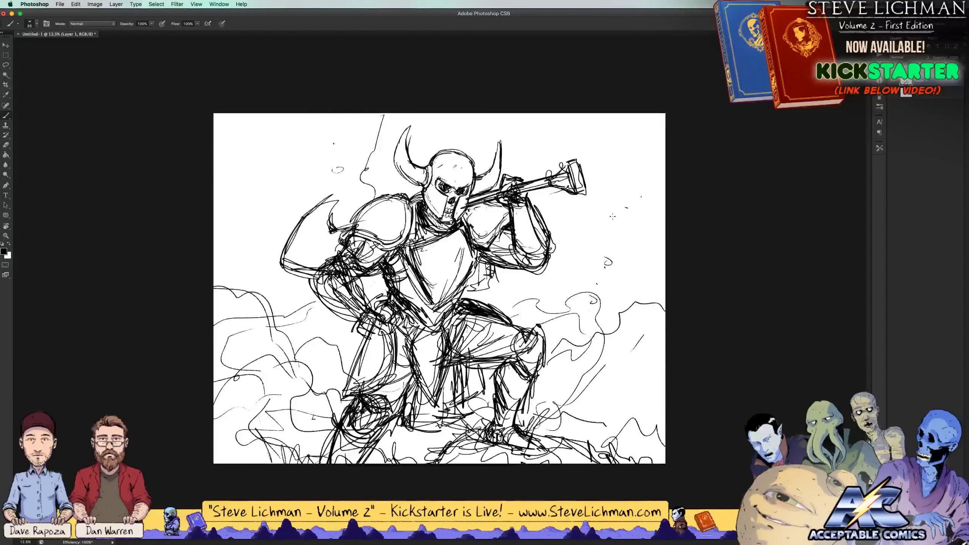
pyautogui.press('super+z')
pyautogui.press('c')
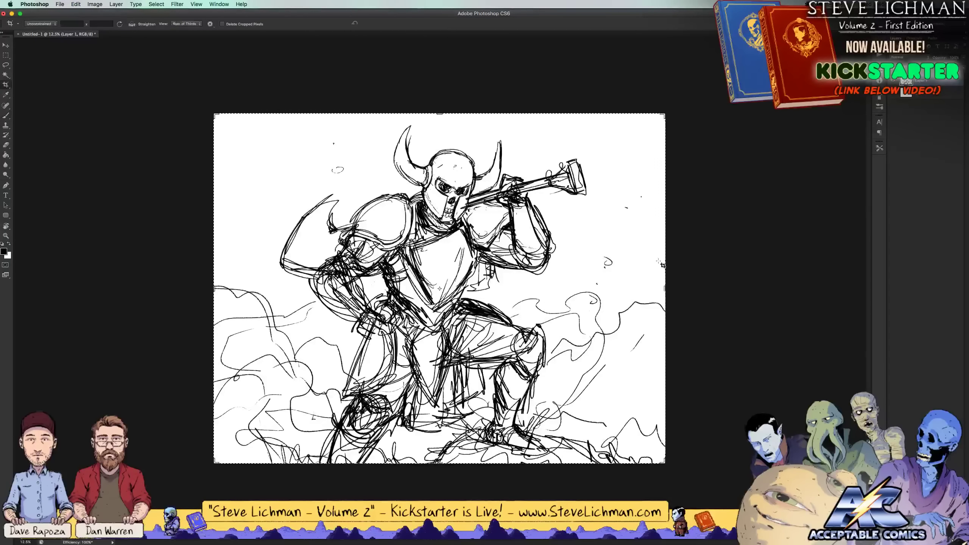
pyautogui.moveTo(666, 292); pyautogui.dragTo(661, 292)
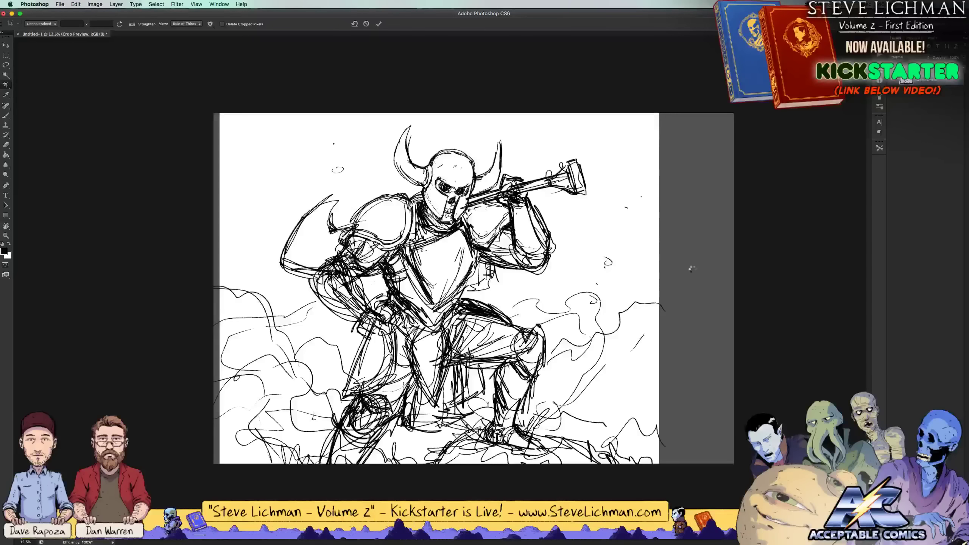
pyautogui.press('Return')
pyautogui.press('b')
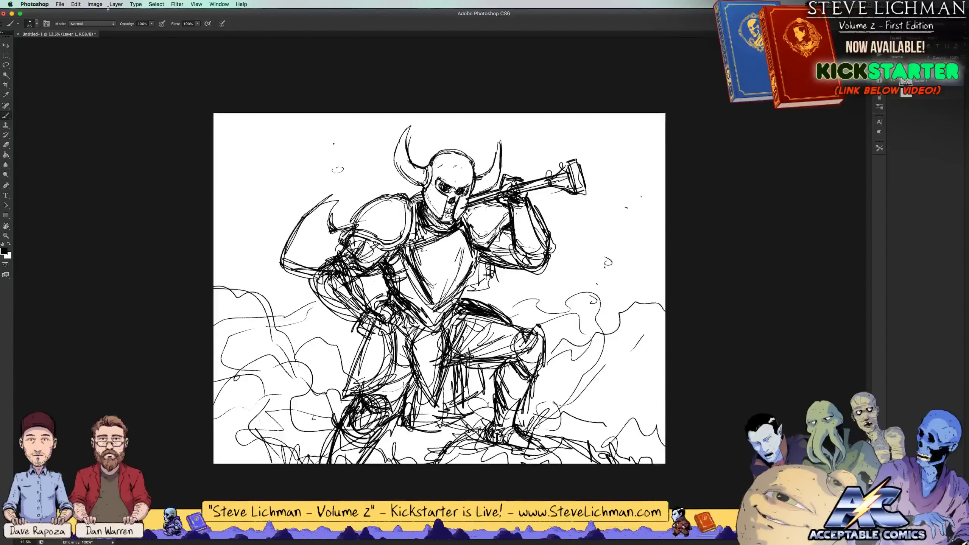
# Flip the canvas horizontally to check the composition in mirror image
pyautogui.click(95, 4)
pyautogui.moveTo(126, 85)
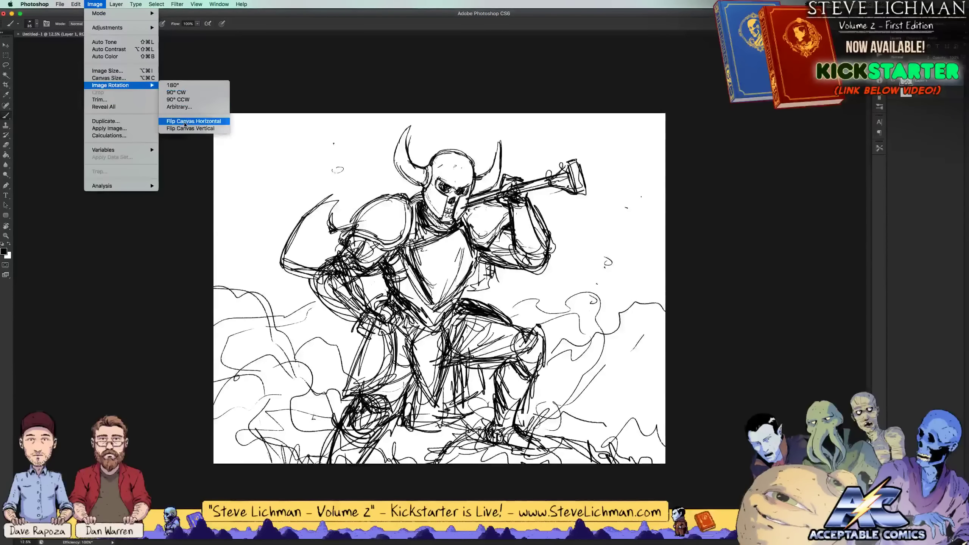
pyautogui.click(187, 121)
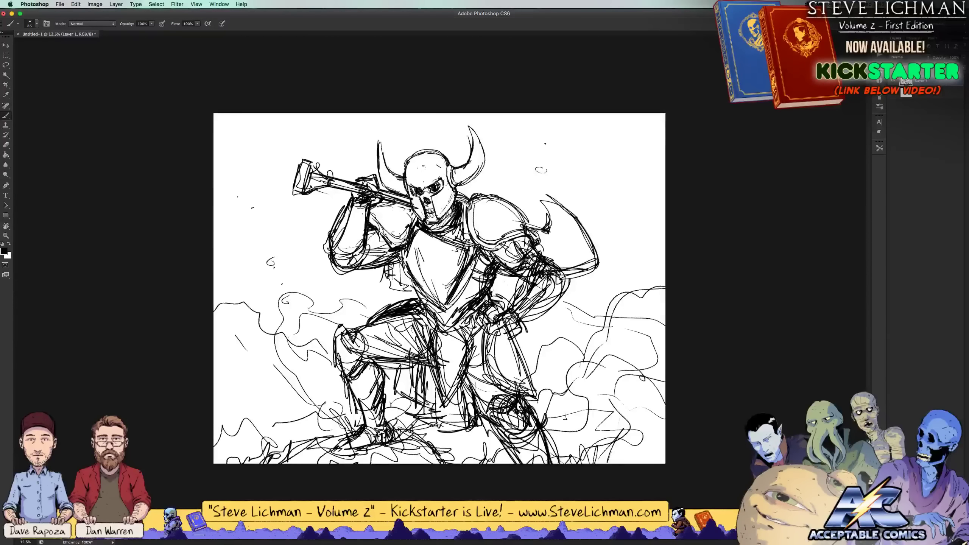
# Thicken the outline of the raised knee and upper thigh, and darken the scribbled contours of the lowered knee
pyautogui.moveTo(343, 325)
pyautogui.mouseDown()
pyautogui.moveTo(331, 360)
pyautogui.moveTo(343, 320)
pyautogui.moveTo(378, 315)
pyautogui.mouseUp()
pyautogui.moveTo(342, 322)
pyautogui.mouseDown()
pyautogui.moveTo(327, 347)
pyautogui.moveTo(333, 361)
pyautogui.mouseUp()
pyautogui.moveTo(334, 327)
pyautogui.mouseDown()
pyautogui.moveTo(327, 352)
pyautogui.moveTo(339, 365)
pyautogui.mouseUp()
pyautogui.moveTo(336, 322)
pyautogui.mouseDown()
pyautogui.moveTo(327, 351)
pyautogui.moveTo(357, 319)
pyautogui.moveTo(395, 317)
pyautogui.mouseUp()
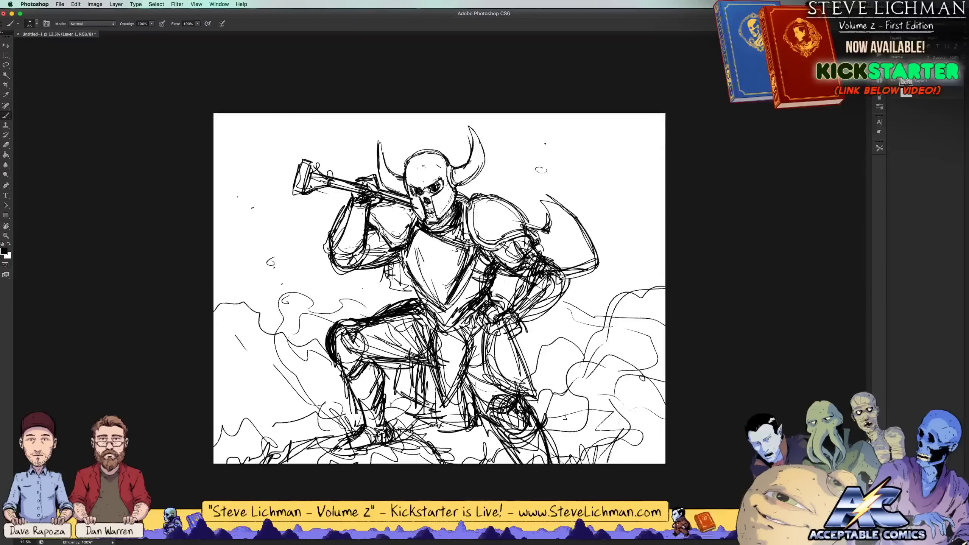
pyautogui.moveTo(467, 372)
pyautogui.mouseDown()
pyautogui.moveTo(480, 422)
pyautogui.moveTo(527, 444)
pyautogui.mouseUp()
pyautogui.moveTo(495, 402)
pyautogui.mouseDown()
pyautogui.moveTo(530, 445)
pyautogui.moveTo(529, 417)
pyautogui.mouseUp()
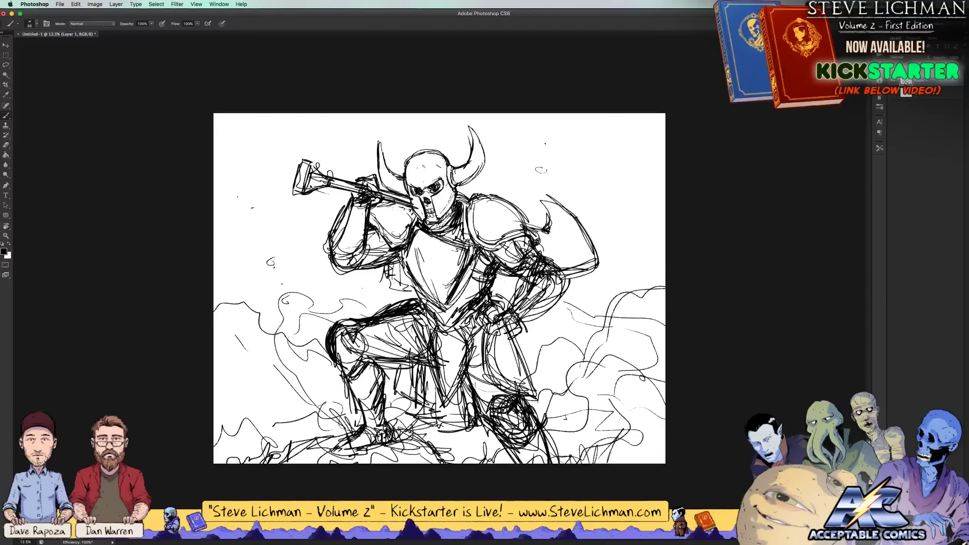
# Select the planted foot freehand, nudge it down slightly, and redraw the ankle lines joining it to the shin
pyautogui.press('l')
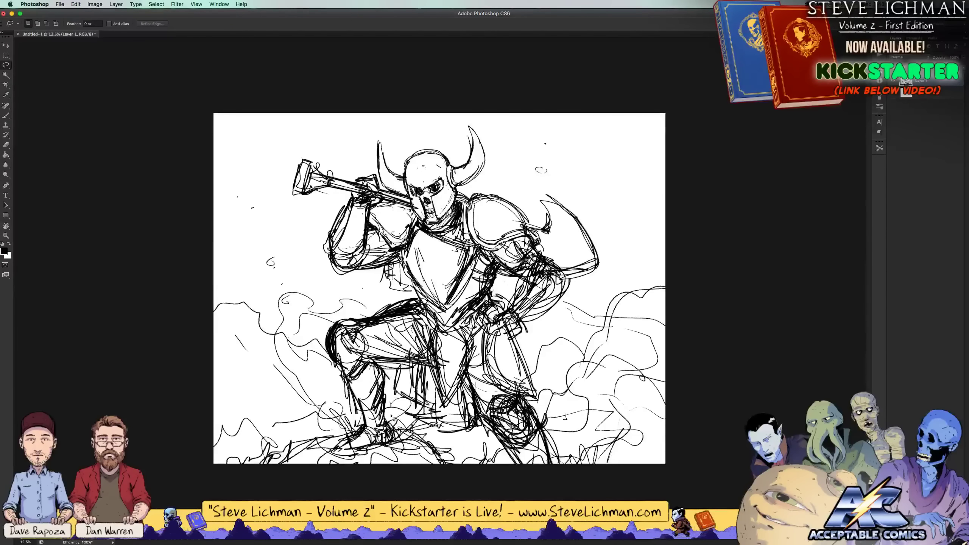
pyautogui.moveTo(391, 415)
pyautogui.mouseDown()
pyautogui.moveTo(358, 420)
pyautogui.moveTo(335, 440)
pyautogui.moveTo(336, 455)
pyautogui.moveTo(381, 456)
pyautogui.moveTo(401, 429)
pyautogui.moveTo(395, 416)
pyautogui.mouseUp()
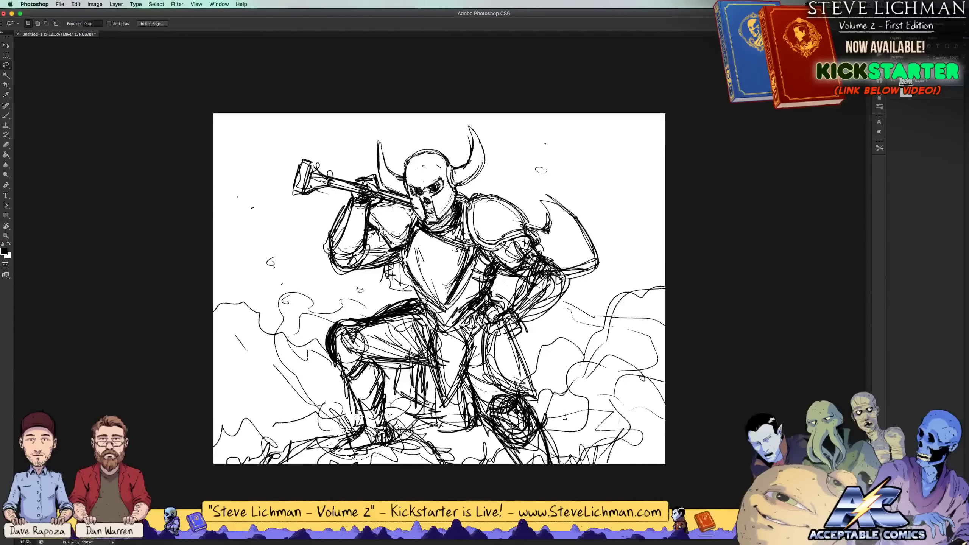
pyautogui.click(7, 45)
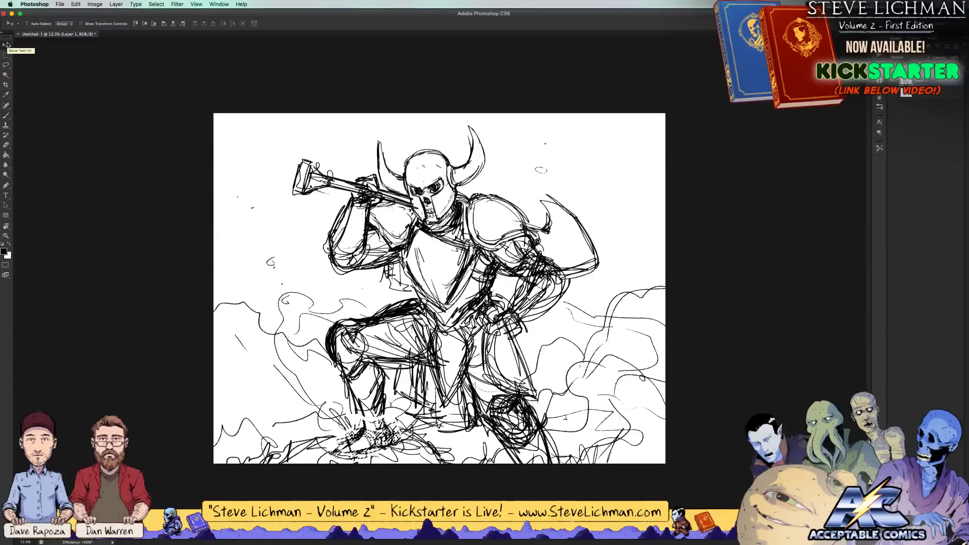
pyautogui.hotkey('ctrl', 'd')
pyautogui.press('b')
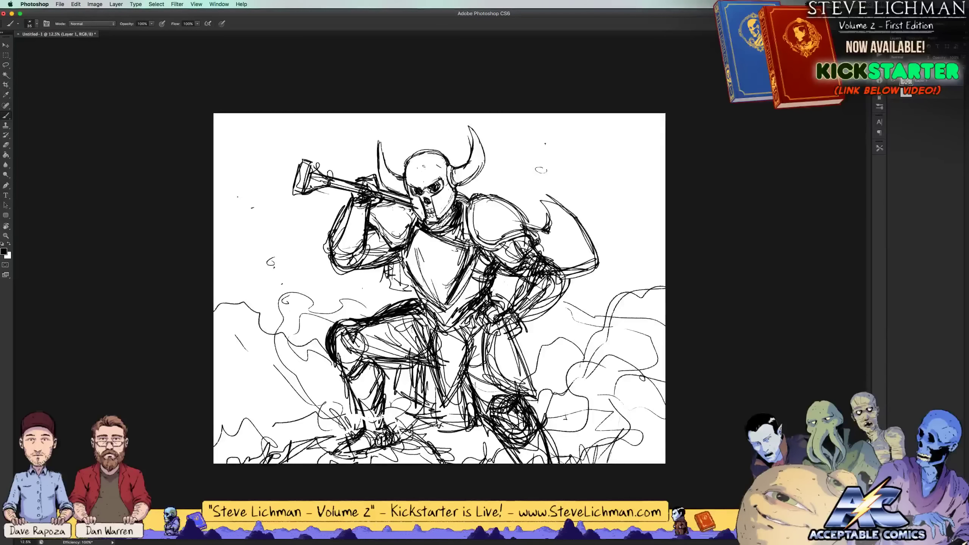
pyautogui.moveTo(361, 414); pyautogui.dragTo(366, 425)
pyautogui.moveTo(365, 411)
pyautogui.mouseDown()
pyautogui.moveTo(366, 425)
pyautogui.moveTo(382, 420)
pyautogui.mouseUp()
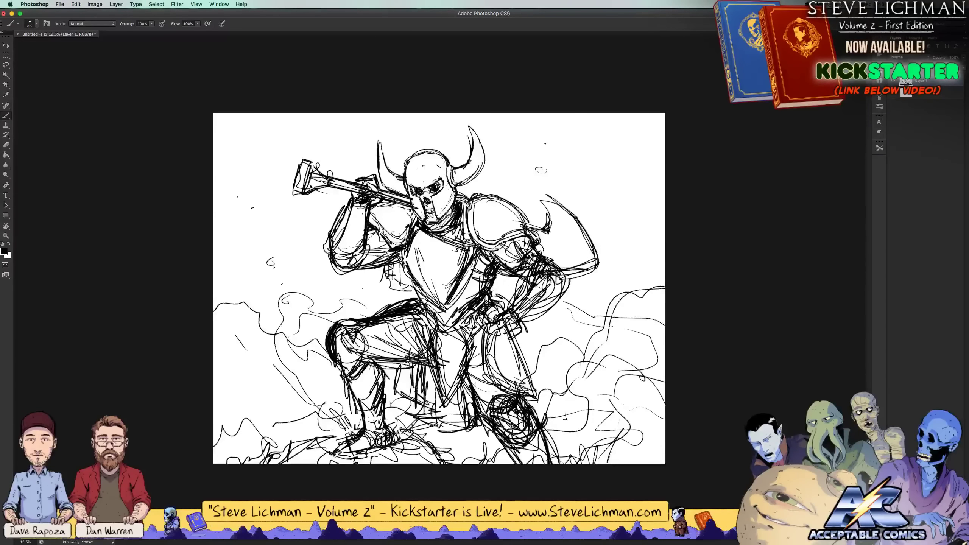
# Paint out stray lines around the planted foot in white and redraw its toe outline in black
pyautogui.press('super+minus')
pyautogui.press('super+minus')
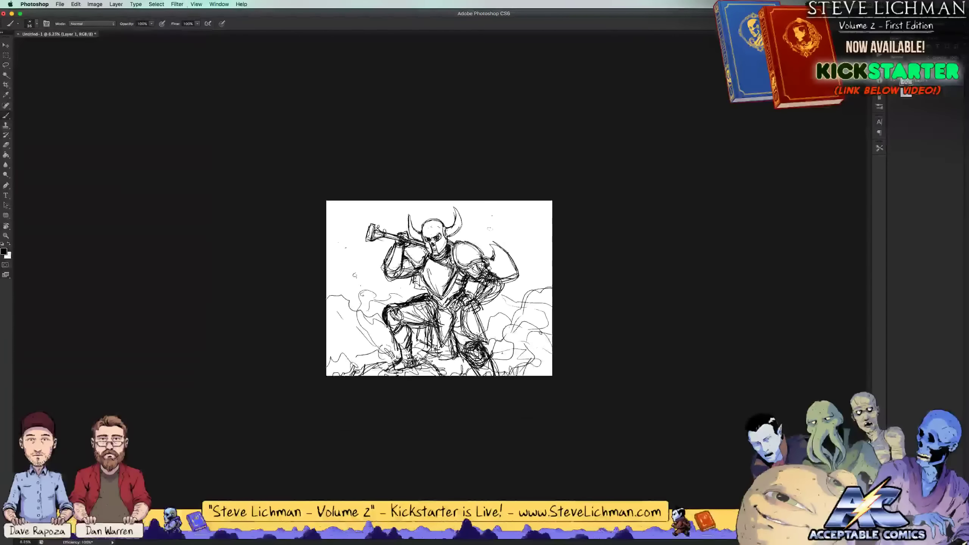
pyautogui.press('super+equal')
pyautogui.press('super+equal')
pyautogui.press('x')
pyautogui.moveTo(358, 440); pyautogui.dragTo(332, 451)
pyautogui.press('x')
pyautogui.moveTo(344, 436)
pyautogui.mouseDown()
pyautogui.moveTo(328, 450)
pyautogui.moveTo(380, 432)
pyautogui.mouseUp()
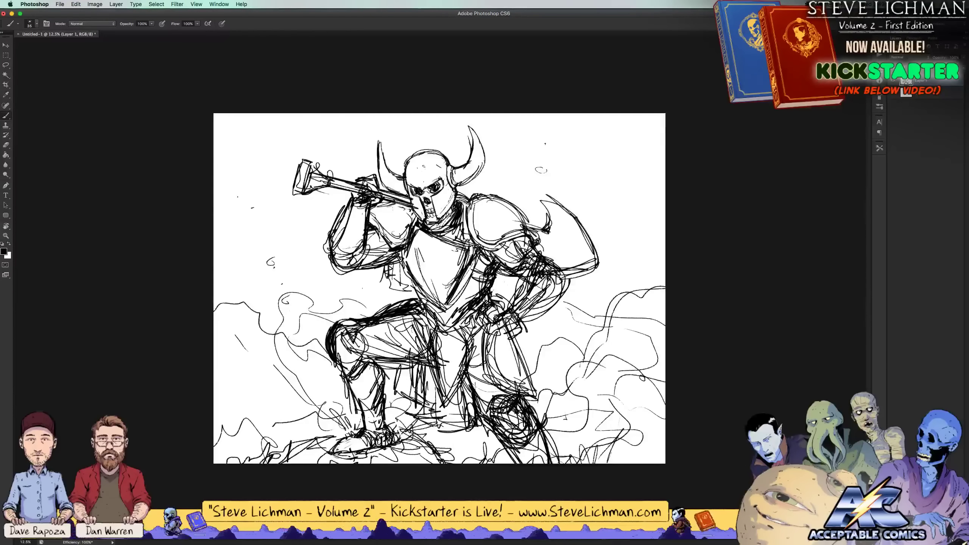
# Sketch a tall cloud outline behind the raised arm and short smoke marks above the thigh
pyautogui.moveTo(251, 299)
pyautogui.mouseDown()
pyautogui.moveTo(267, 251)
pyautogui.moveTo(295, 225)
pyautogui.moveTo(330, 228)
pyautogui.mouseUp()
pyautogui.moveTo(358, 272)
pyautogui.mouseDown()
pyautogui.moveTo(381, 299)
pyautogui.moveTo(372, 302)
pyautogui.mouseUp()
pyautogui.moveTo(385, 301); pyautogui.dragTo(392, 298)
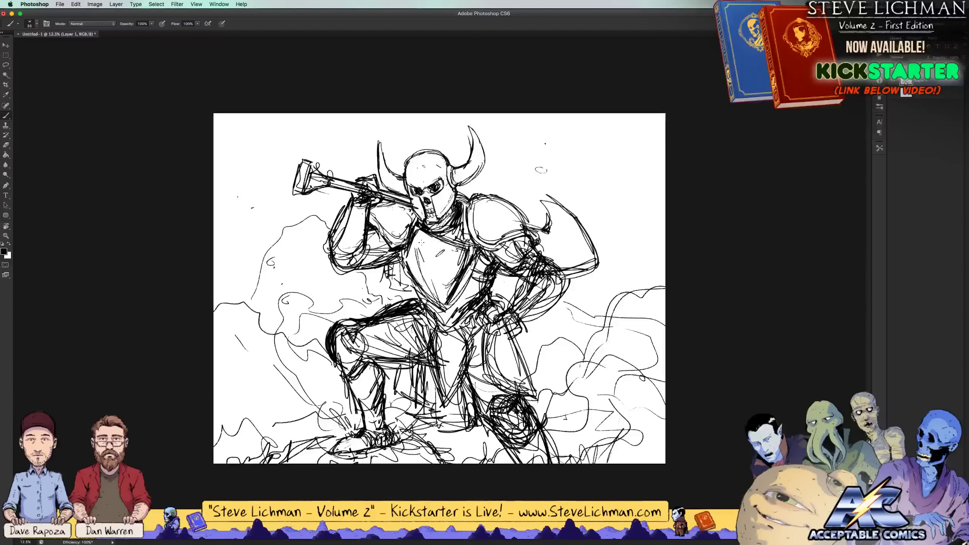
# Rework the breastplate's upper edge and centre with new black lines, cleaning up the old lines in white
pyautogui.press('x')
pyautogui.moveTo(410, 236)
pyautogui.mouseDown()
pyautogui.moveTo(405, 258)
pyautogui.moveTo(427, 240)
pyautogui.moveTo(459, 256)
pyautogui.mouseUp()
pyautogui.press('x')
pyautogui.moveTo(427, 239); pyautogui.dragTo(461, 259)
pyautogui.moveTo(434, 249)
pyautogui.mouseDown()
pyautogui.moveTo(464, 260)
pyautogui.moveTo(439, 307)
pyautogui.mouseUp()
pyautogui.press('x')
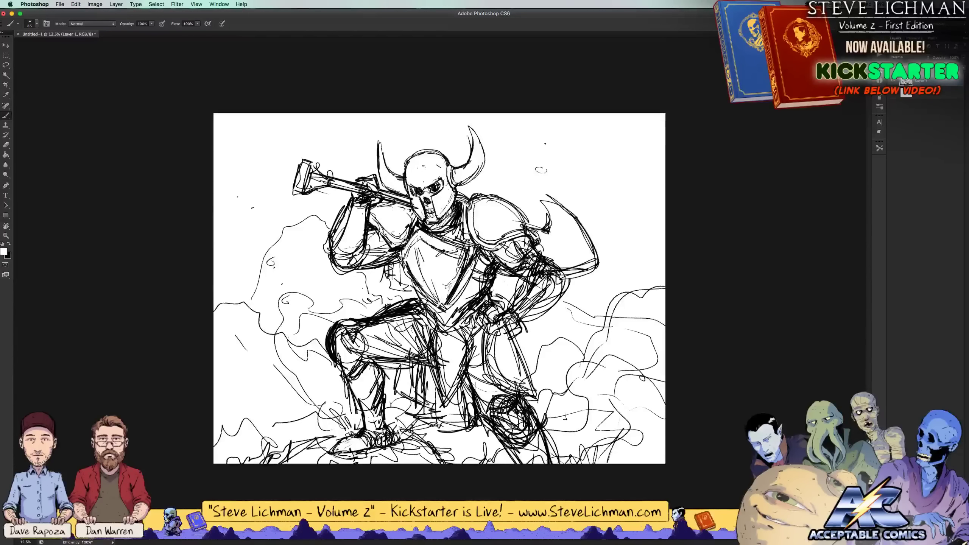
pyautogui.moveTo(462, 268)
pyautogui.mouseDown()
pyautogui.moveTo(441, 310)
pyautogui.moveTo(474, 288)
pyautogui.mouseUp()
pyautogui.press('x')
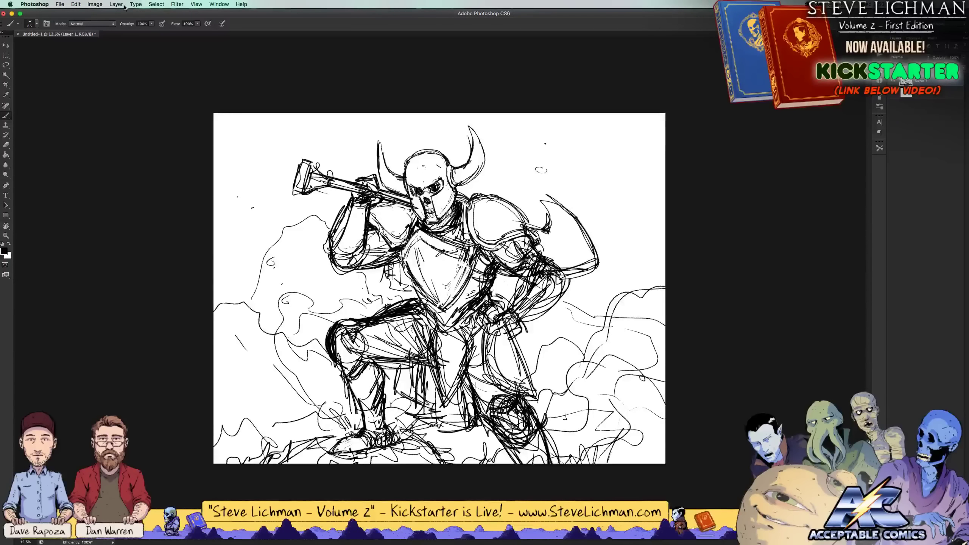
# Flip the canvas horizontally back to its original orientation
pyautogui.click(95, 4)
pyautogui.moveTo(126, 81)
pyautogui.click(190, 123)
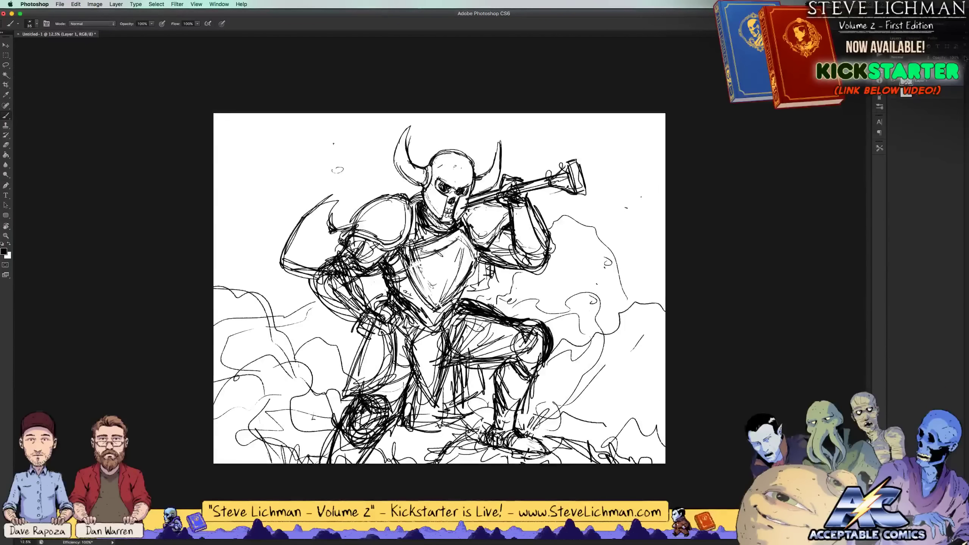
# Lower the sketch layer's opacity to a faint guide, and add a new layer above it with a different blend mode
pyautogui.moveTo(940, 57); pyautogui.dragTo(904, 57)
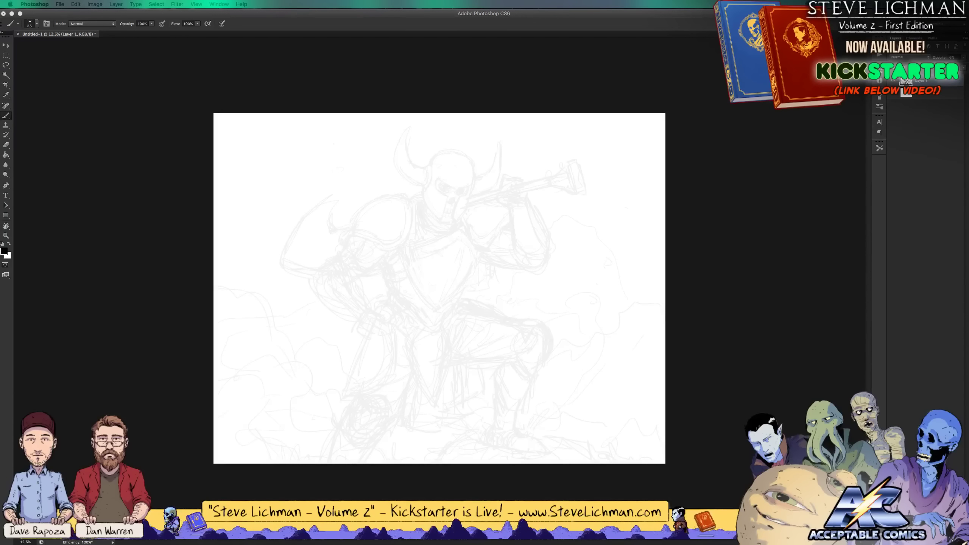
pyautogui.click(703, 307)
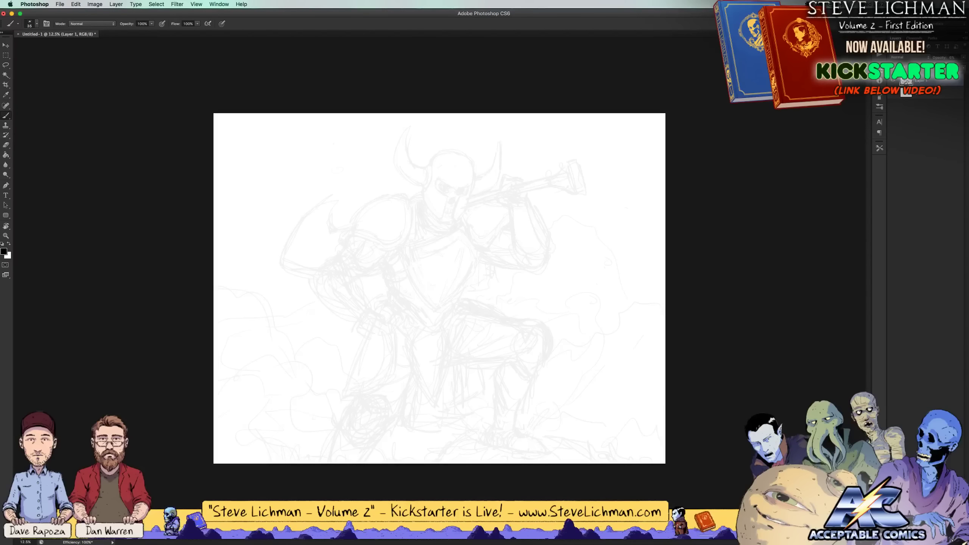
pyautogui.press('super+shift+alt+n')
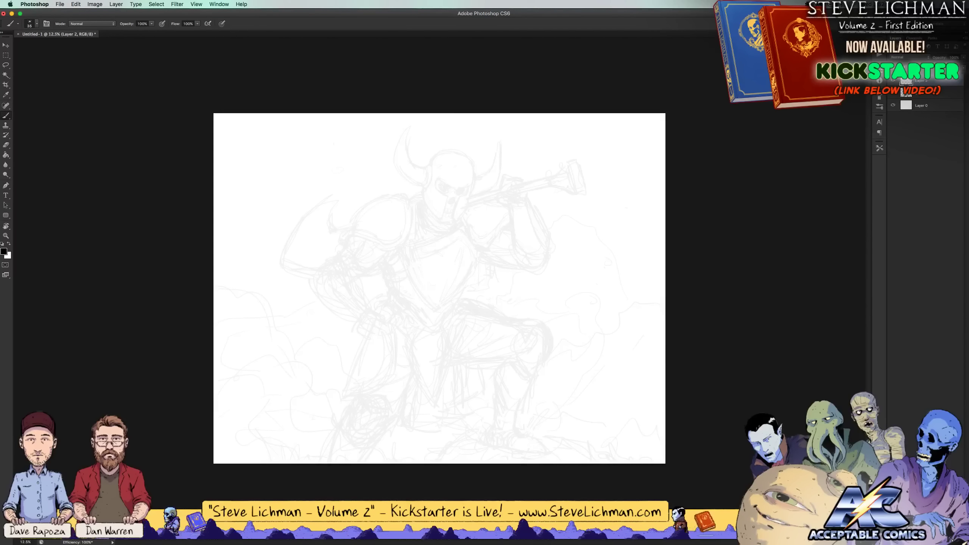
pyautogui.click(909, 56)
pyautogui.click(899, 75)
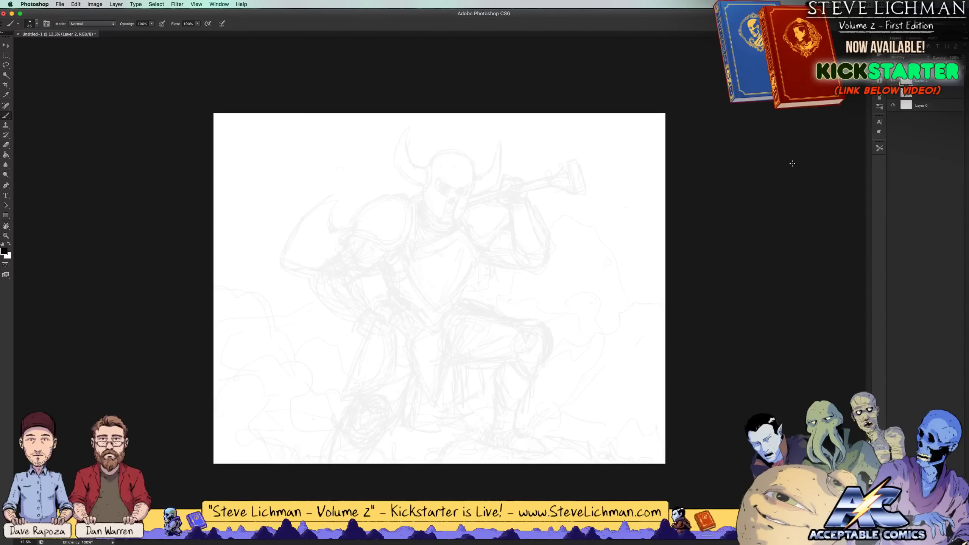
# Frame the helmeted head at 50% and flip the canvas horizontally for inking
pyautogui.press('super+plus')
pyautogui.press('super+plus')
pyautogui.press('super+plus')
pyautogui.press('super+plus')
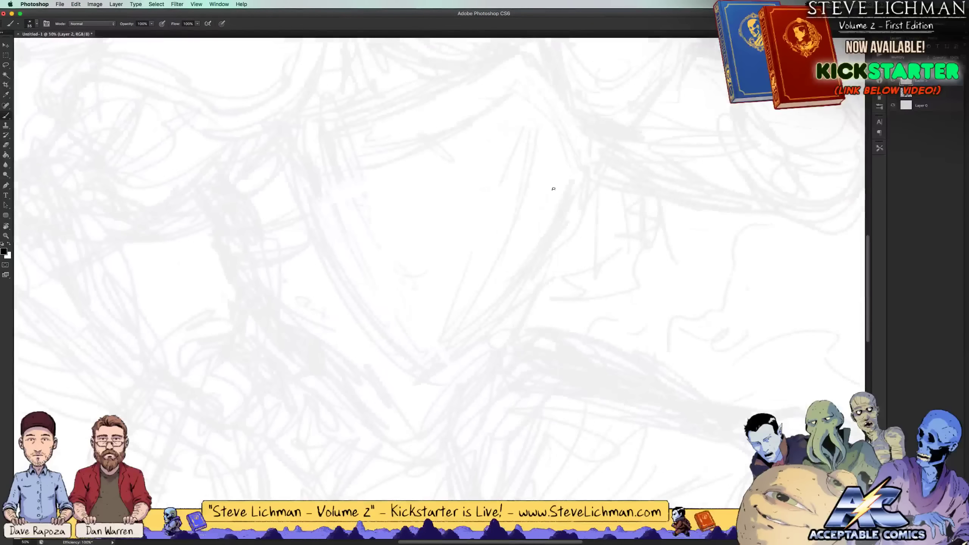
pyautogui.press('space')
pyautogui.moveTo(567, 142)
pyautogui.mouseDown()
pyautogui.moveTo(582, 422)
pyautogui.moveTo(542, 473)
pyautogui.moveTo(470, 496)
pyautogui.mouseUp()
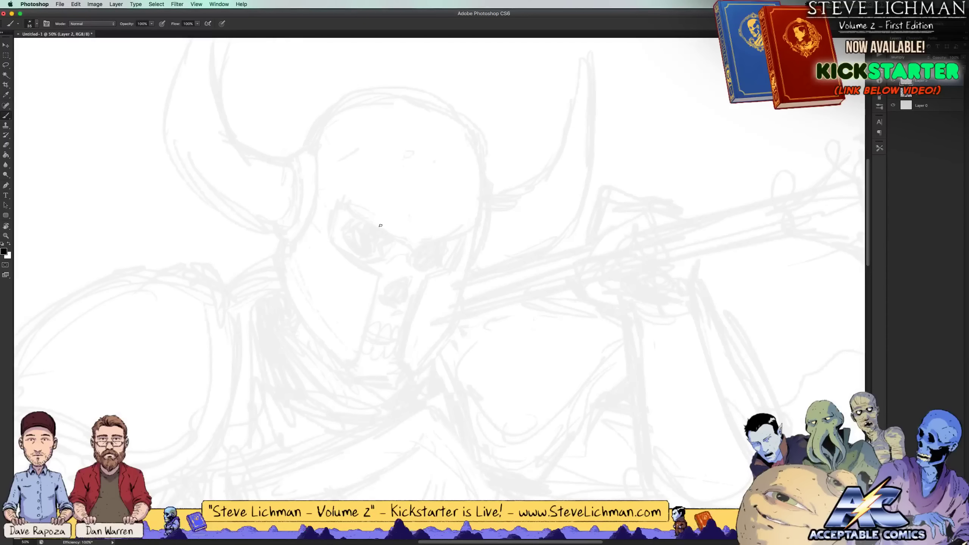
pyautogui.click(94, 4)
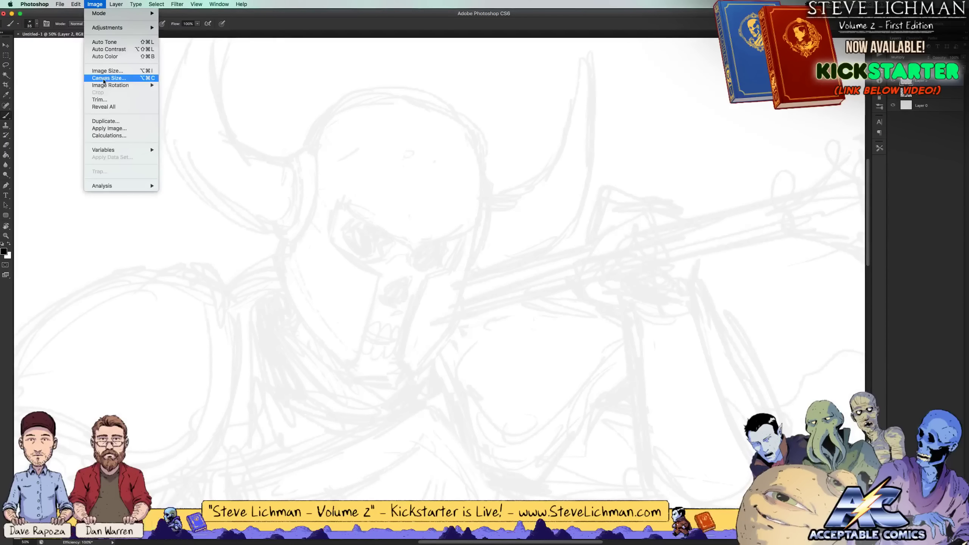
pyautogui.moveTo(126, 84)
pyautogui.click(184, 121)
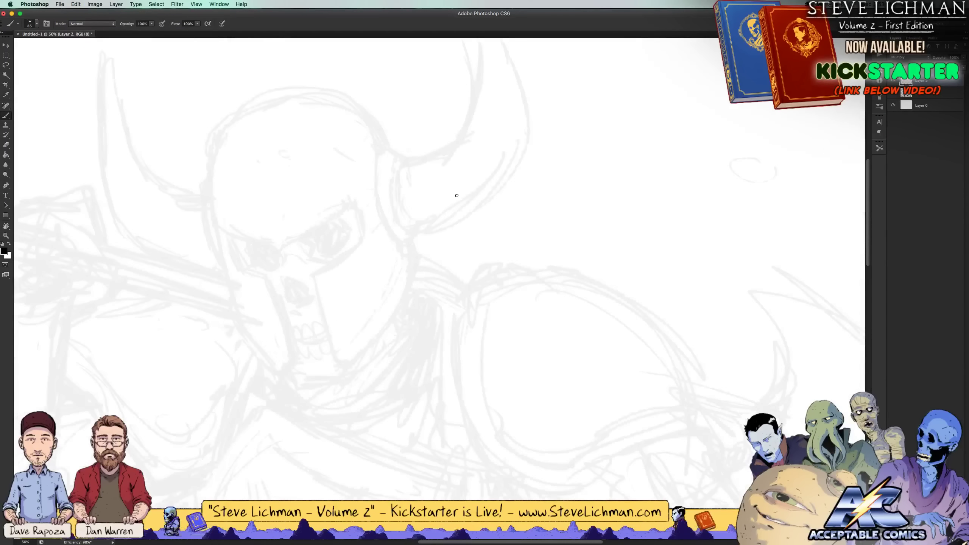
# Ink the doubled outer edge and brow line of the visor's eye opening nearest the axe handle, trimming the brow's inner end in white
pyautogui.moveTo(429, 224); pyautogui.dragTo(593, 213)
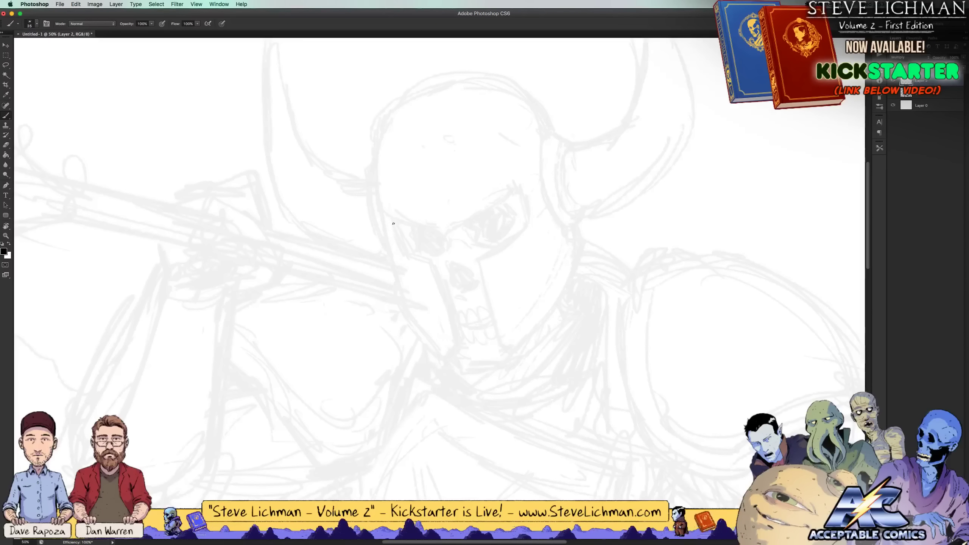
pyautogui.moveTo(389, 217); pyautogui.dragTo(404, 254)
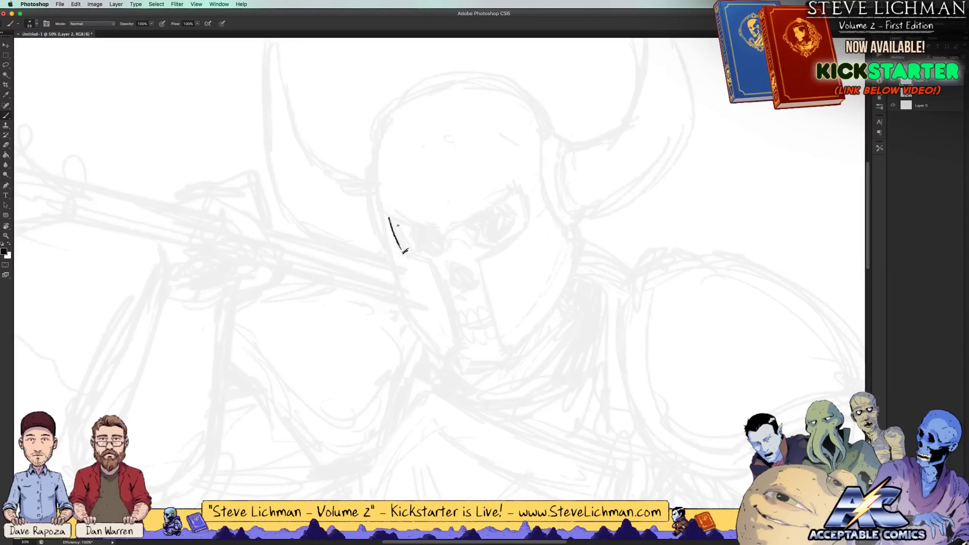
pyautogui.moveTo(399, 232); pyautogui.dragTo(407, 250)
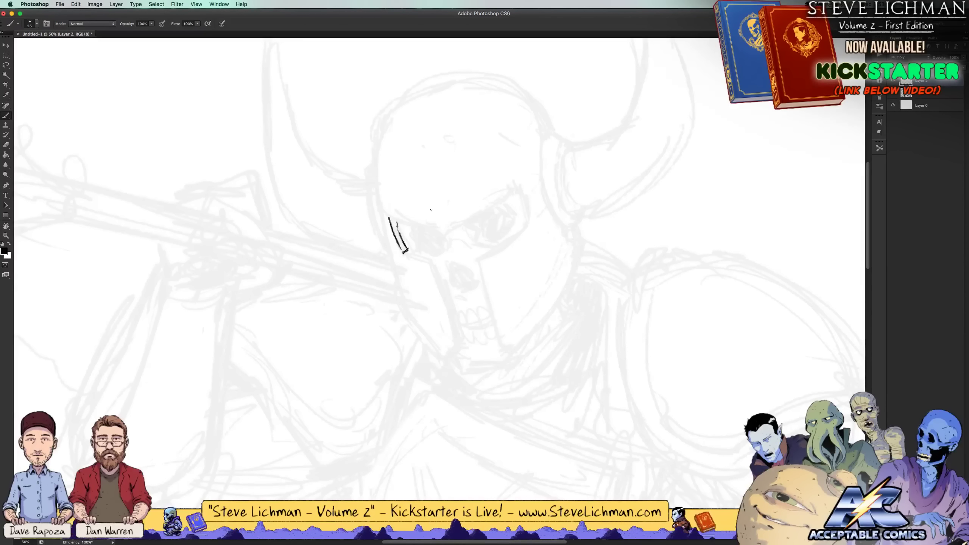
pyautogui.moveTo(389, 218); pyautogui.dragTo(439, 233)
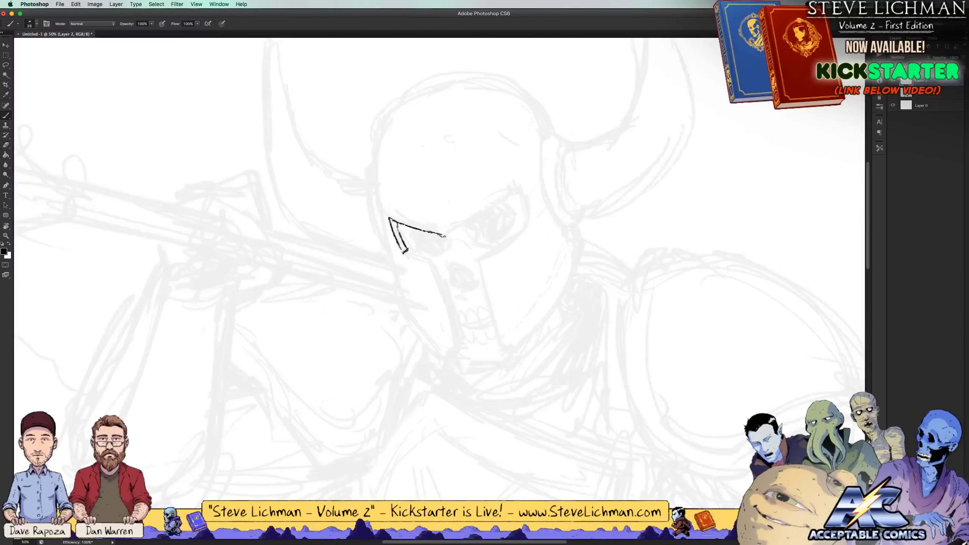
pyautogui.press('x')
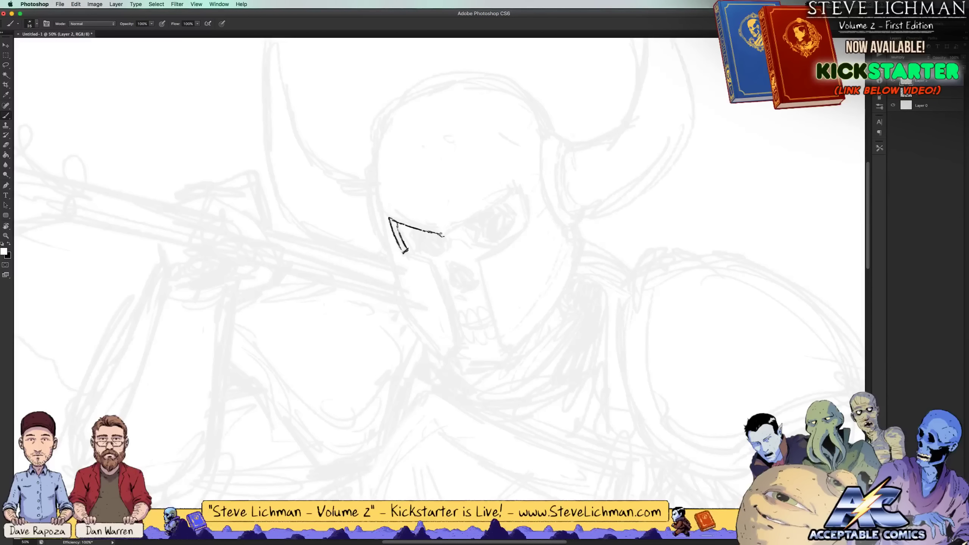
pyautogui.press('x')
# Ink the far eye opening's brow line from the nose bridge up to its outer corner, and add its short outer side
pyautogui.moveTo(450, 232); pyautogui.dragTo(515, 195)
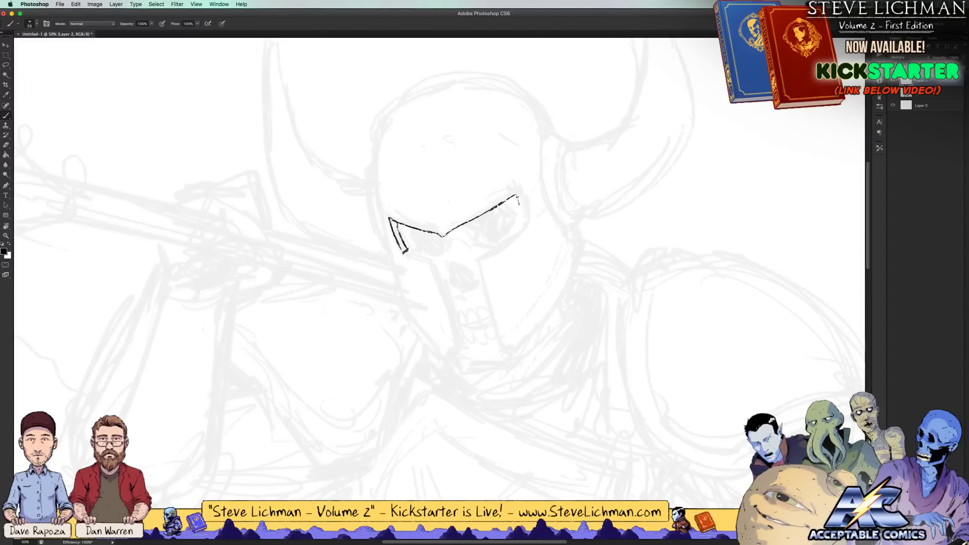
pyautogui.moveTo(522, 214); pyautogui.dragTo(524, 229)
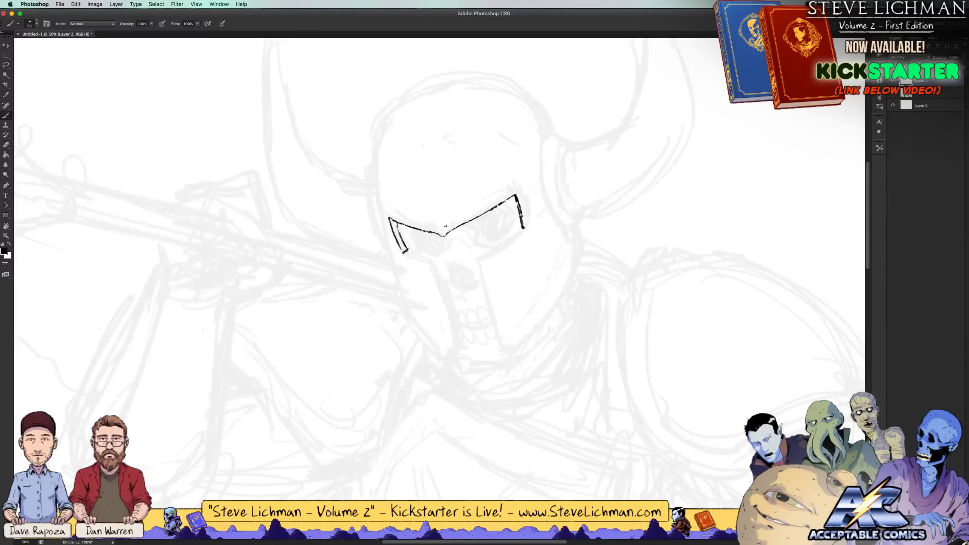
pyautogui.press('x')
pyautogui.press('x')
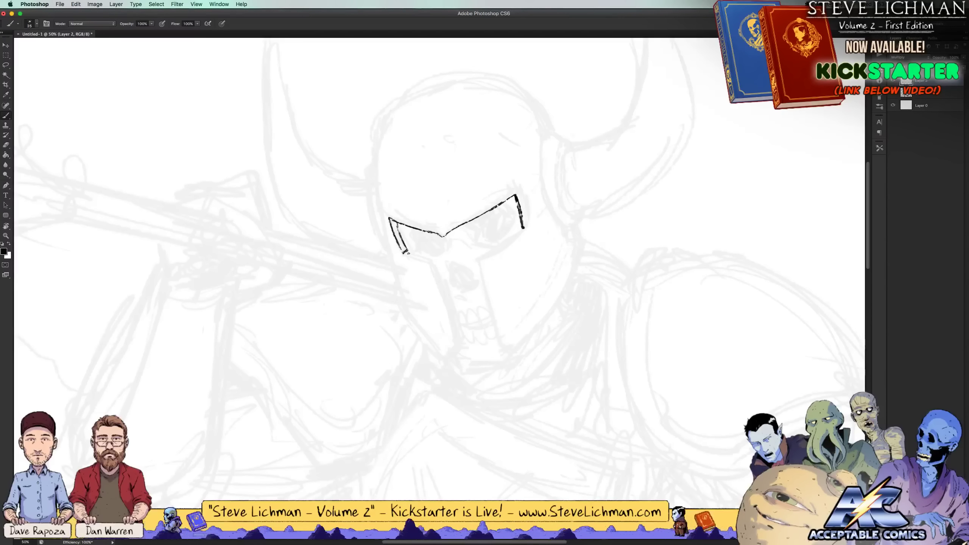
# Ink the lower rim of the eye opening nearest the axe handle and shade the thickness along its outer edge
pyautogui.moveTo(403, 252); pyautogui.dragTo(426, 261)
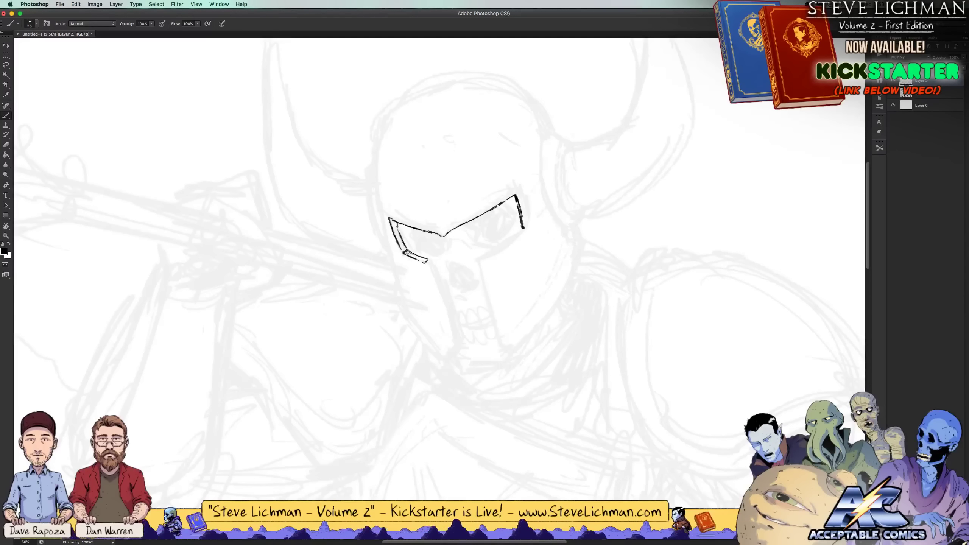
pyautogui.moveTo(405, 252); pyautogui.dragTo(413, 255)
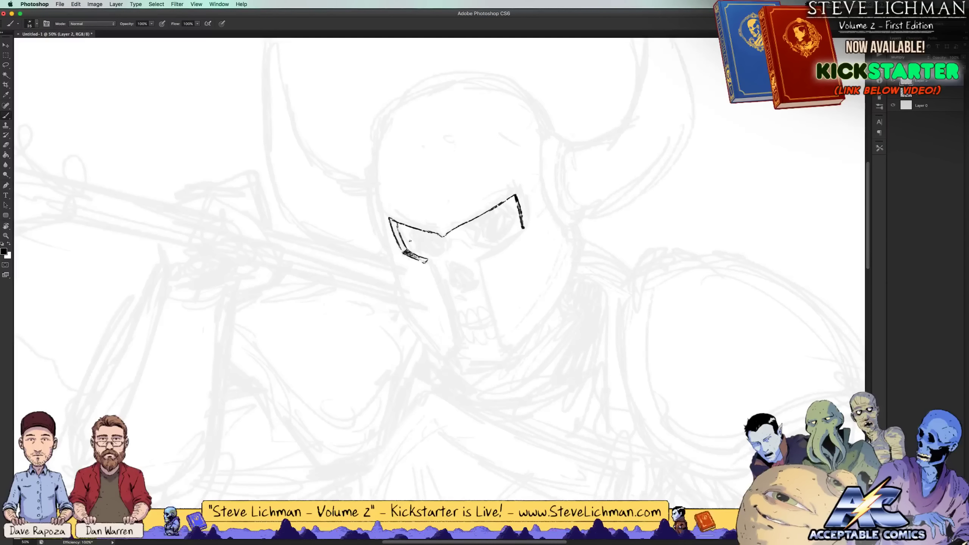
pyautogui.moveTo(390, 219); pyautogui.dragTo(402, 243)
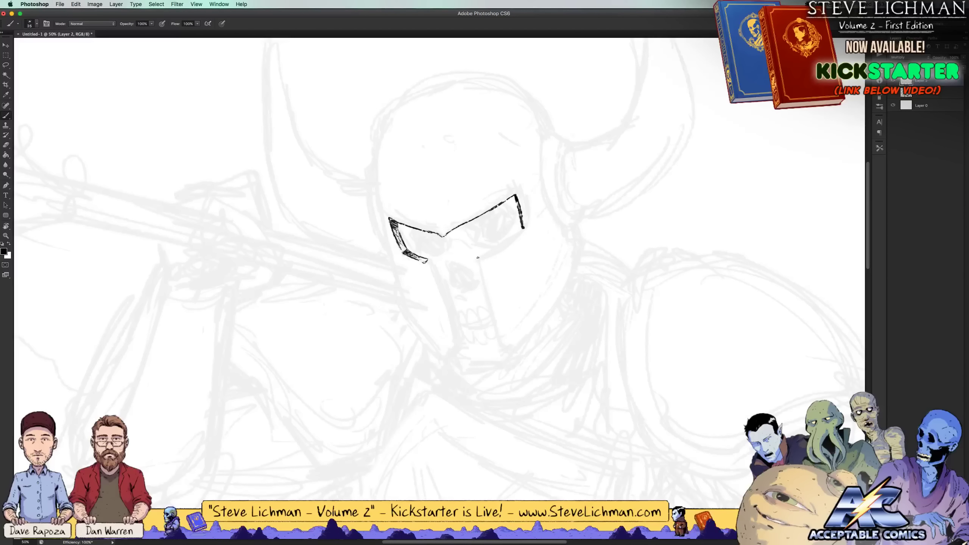
# Clean up stray marks under the far eye opening in white and ink its lower edge in toward the nose
pyautogui.press('x')
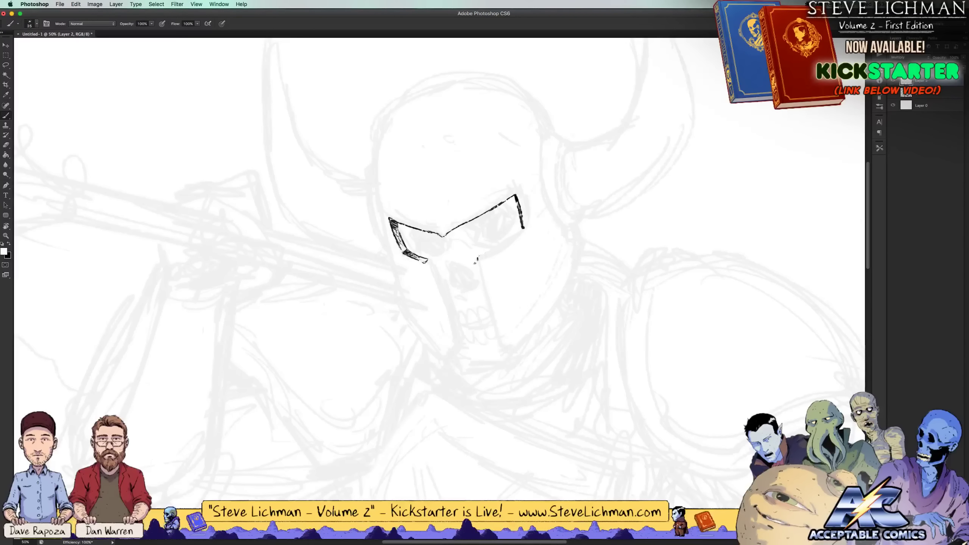
pyautogui.moveTo(477, 261); pyautogui.dragTo(479, 255)
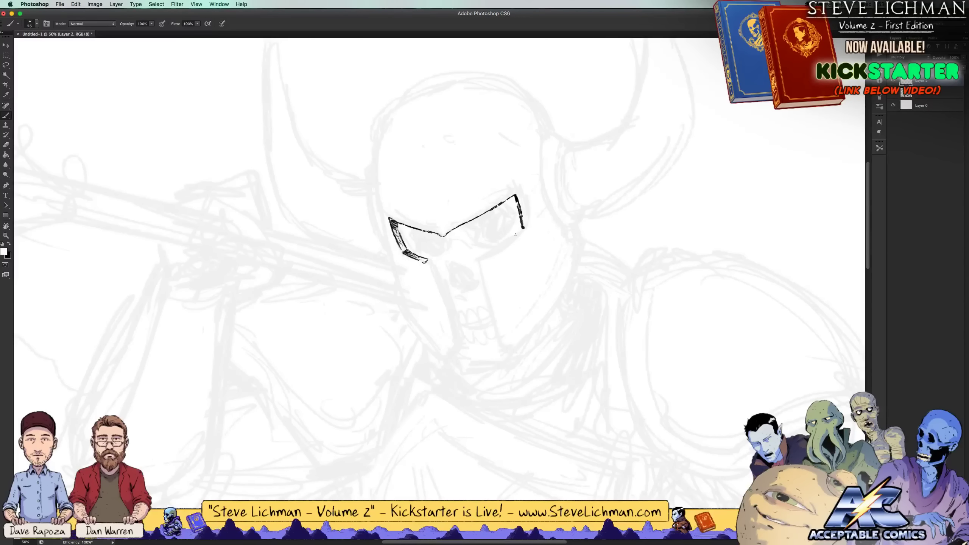
pyautogui.press('x')
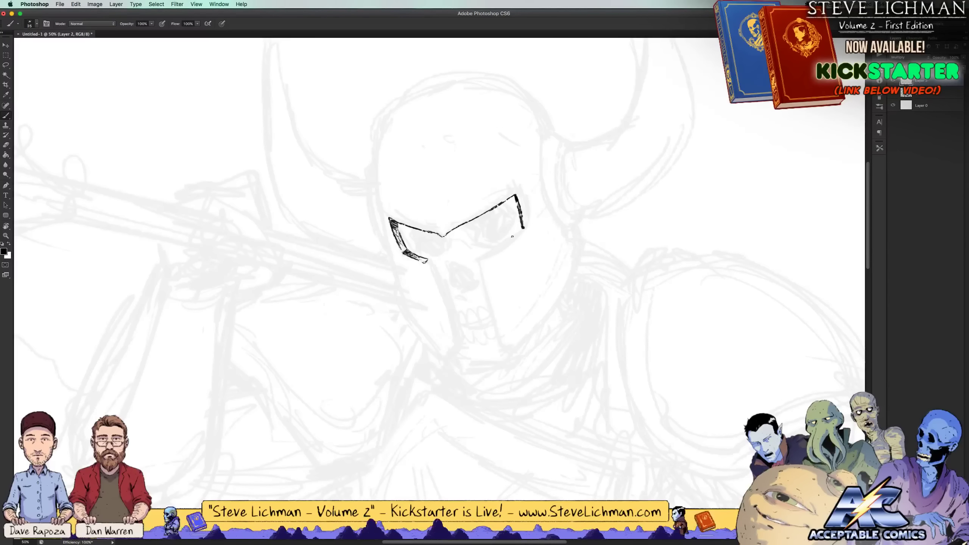
pyautogui.press('x')
pyautogui.press('x')
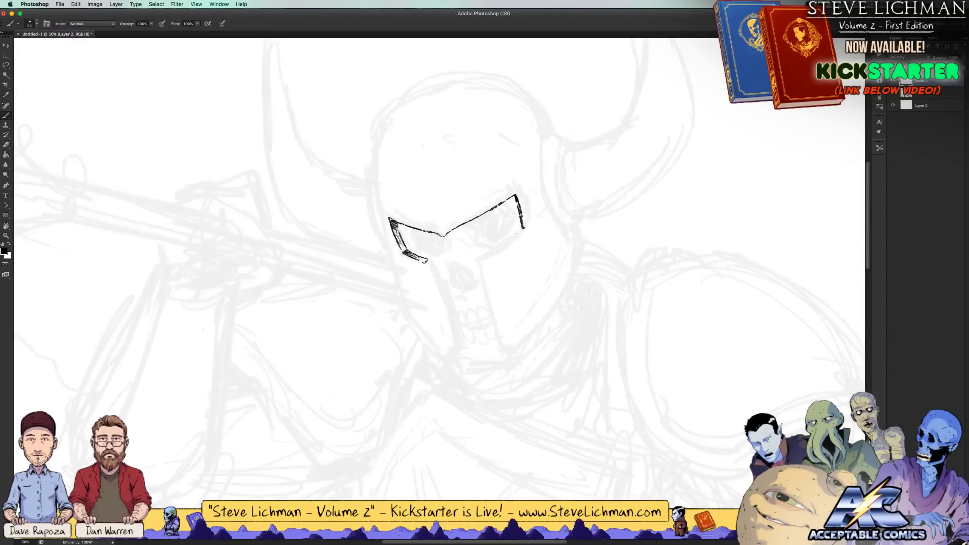
pyautogui.moveTo(522, 229); pyautogui.dragTo(473, 255)
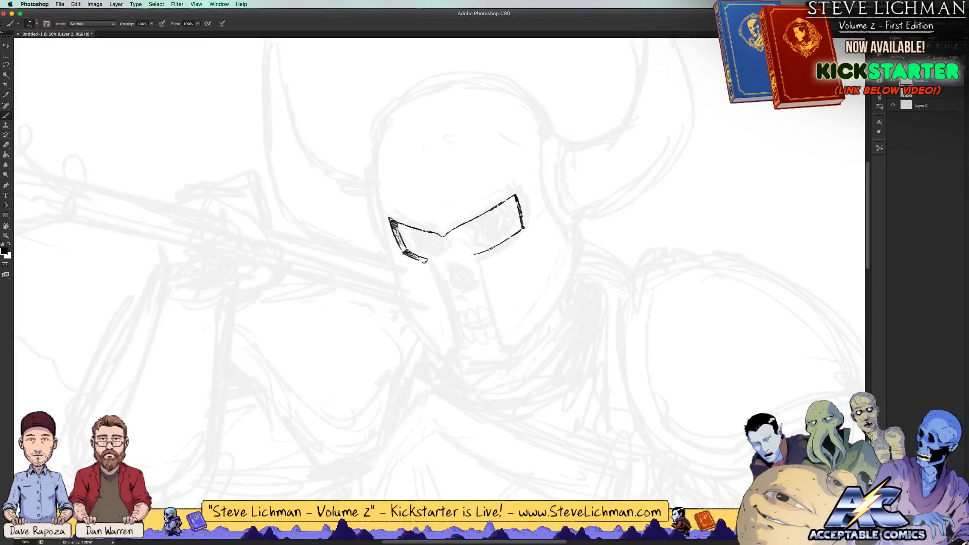
# Erase the brow line nearest the axe handle and redraw it curving up to a higher, sharper outer corner
pyautogui.press('x')
pyautogui.moveTo(400, 225); pyautogui.dragTo(420, 232)
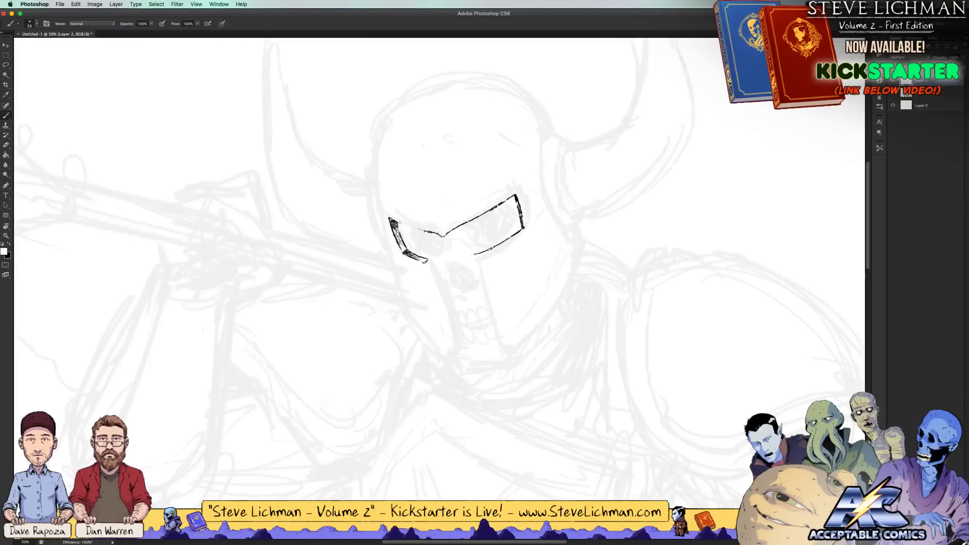
pyautogui.press('x')
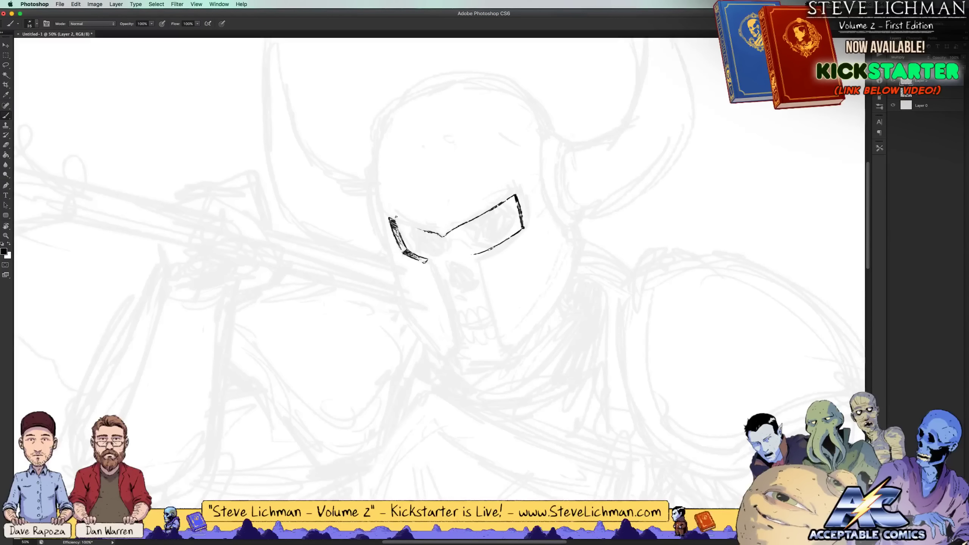
pyautogui.moveTo(391, 214)
pyautogui.mouseDown()
pyautogui.moveTo(415, 227)
pyautogui.moveTo(389, 219)
pyautogui.mouseUp()
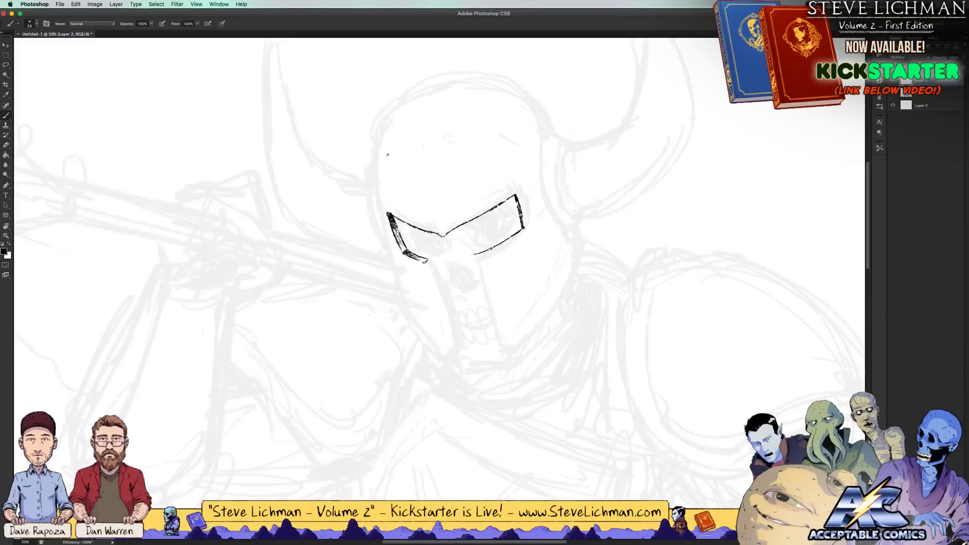
pyautogui.press('x')
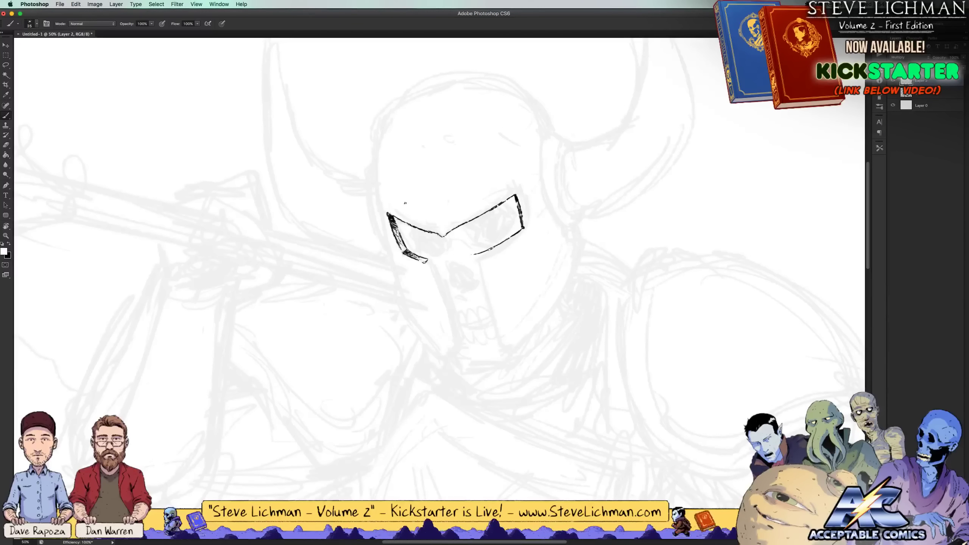
pyautogui.press('x')
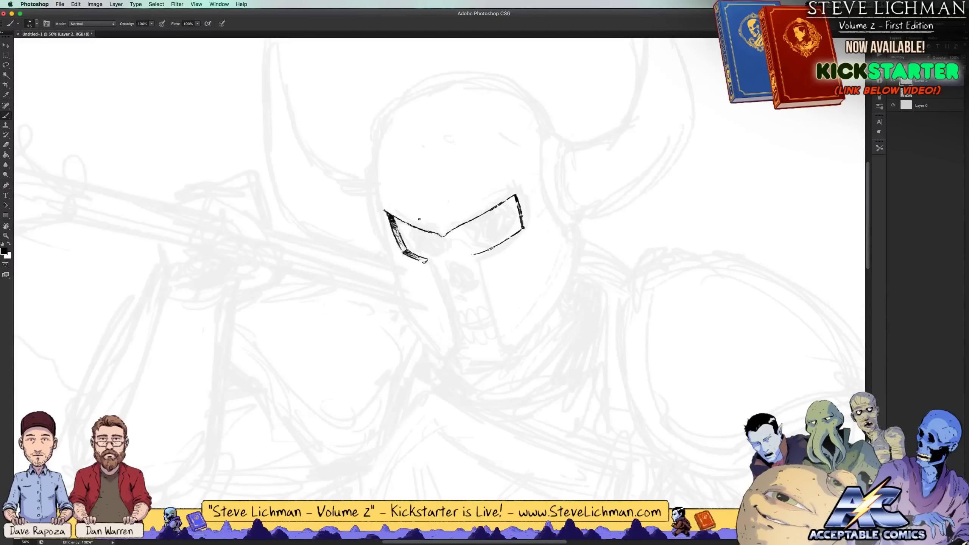
# Refine the inner ends of both eye openings' lower edges, closing the nearer rim and reshaping the far one
pyautogui.moveTo(424, 262); pyautogui.dragTo(429, 262)
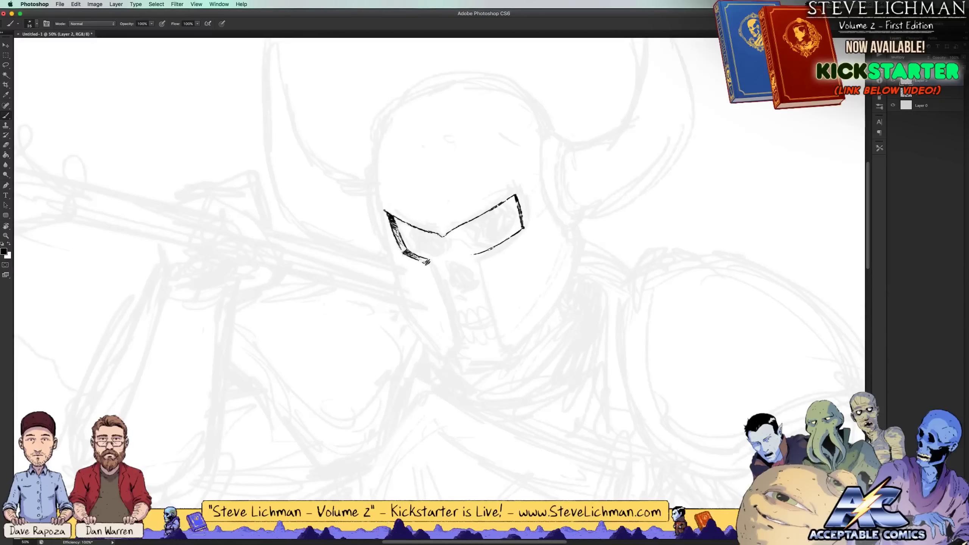
pyautogui.press('x')
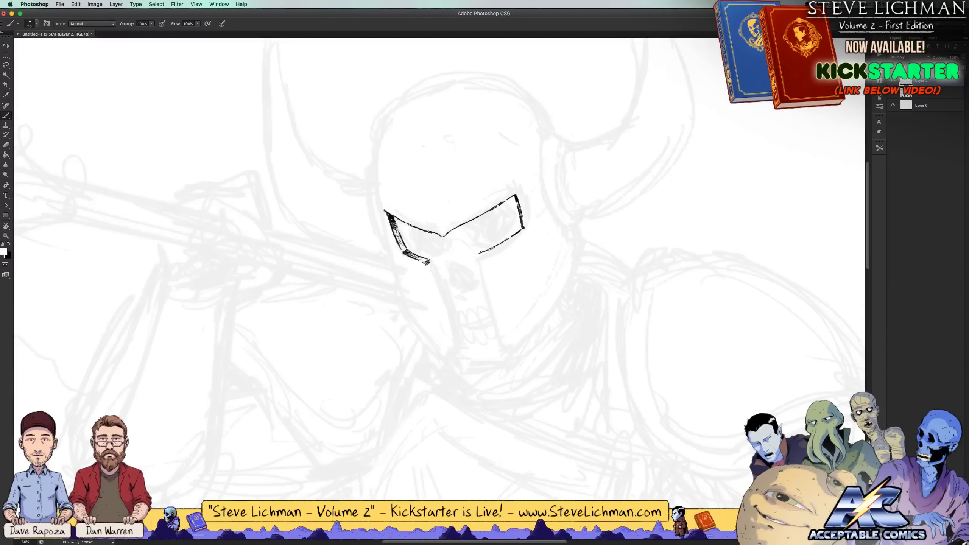
pyautogui.press('x')
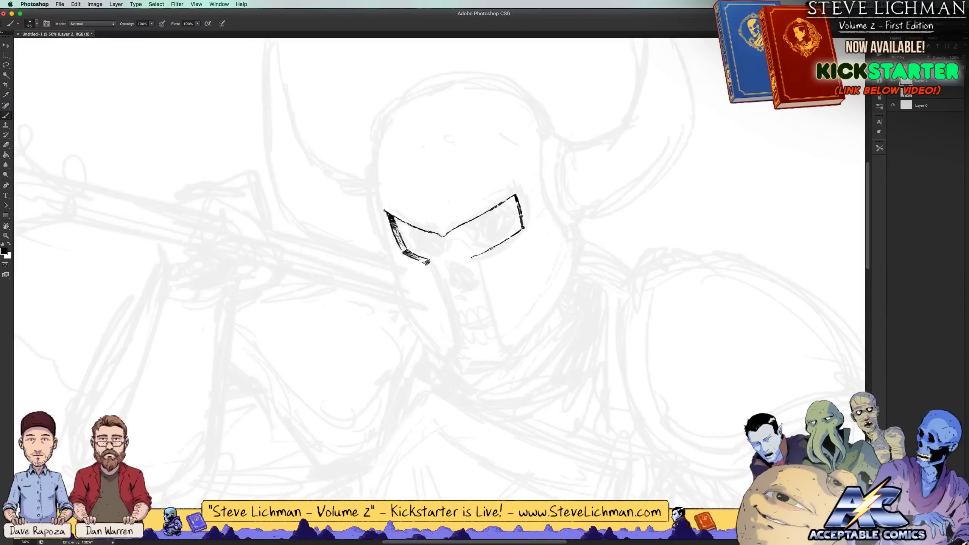
# Ink the far side of the visor's nose slit down to the teeth, and thicken its upper part and the adjoining eye edge
pyautogui.press('x')
pyautogui.moveTo(472, 256); pyautogui.dragTo(498, 336)
pyautogui.press('x')
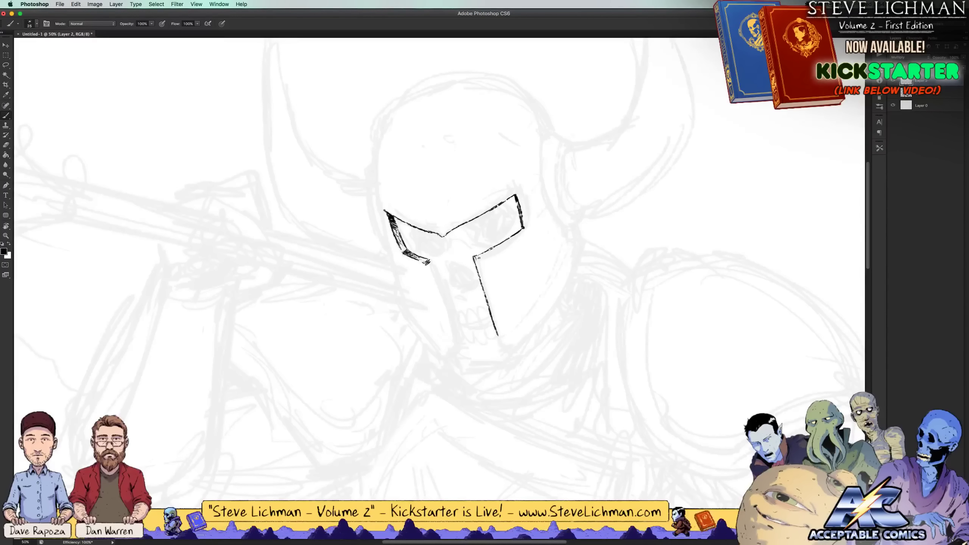
pyautogui.moveTo(478, 267); pyautogui.dragTo(482, 283)
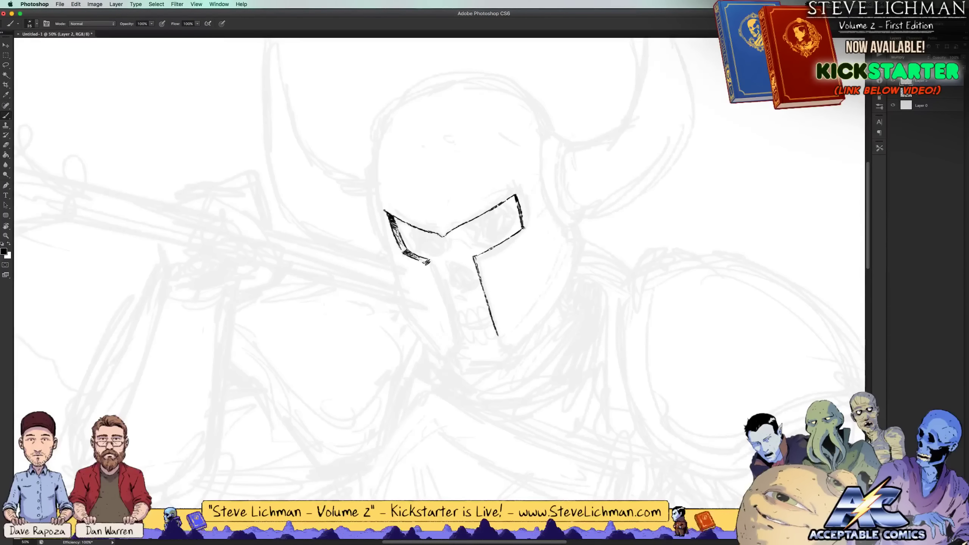
pyautogui.moveTo(519, 233); pyautogui.dragTo(473, 260)
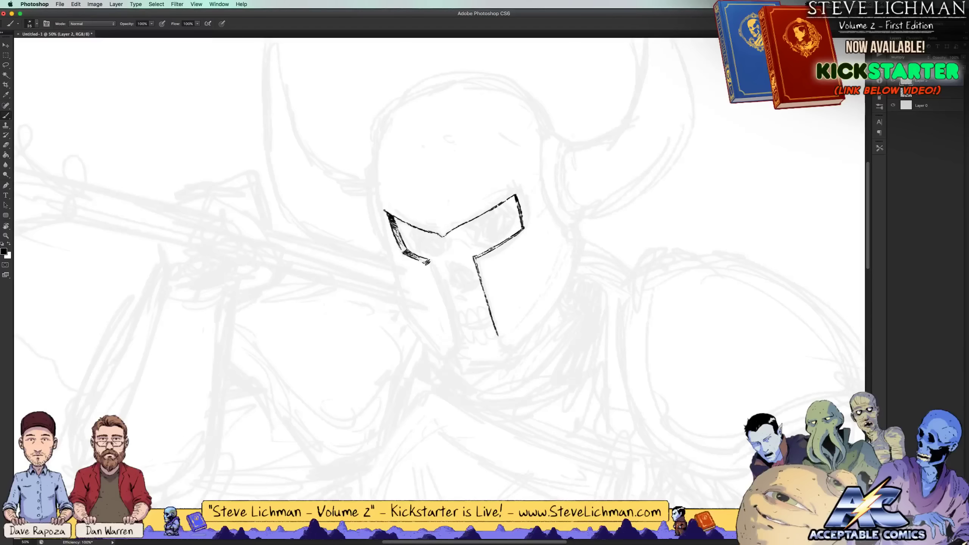
# Clean up the hatched rim of the eye opening nearest the axe handle, alternating white and black strokes
pyautogui.press('x')
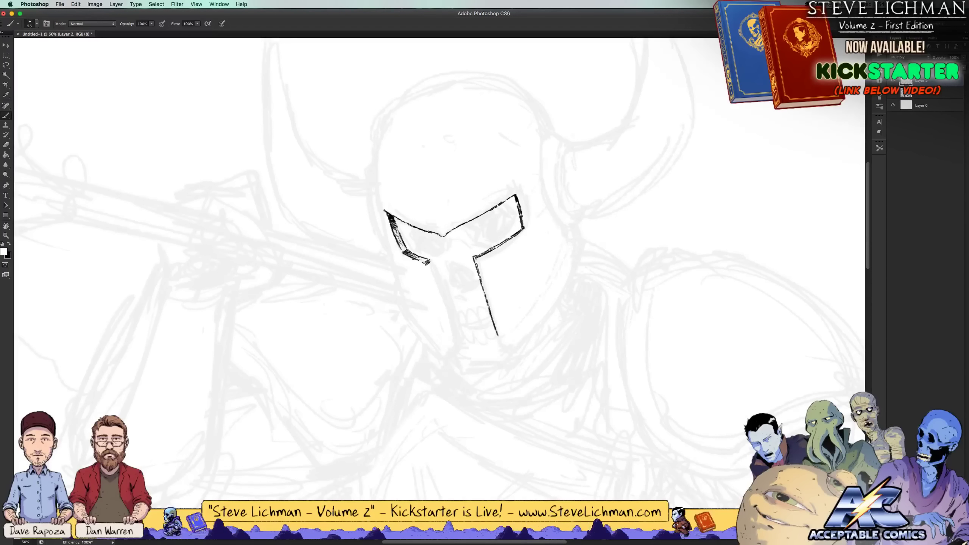
pyautogui.moveTo(418, 261)
pyautogui.mouseDown()
pyautogui.moveTo(403, 253)
pyautogui.moveTo(425, 262)
pyautogui.moveTo(392, 218)
pyautogui.mouseUp()
pyautogui.press('x')
pyautogui.press('x')
pyautogui.press('x')
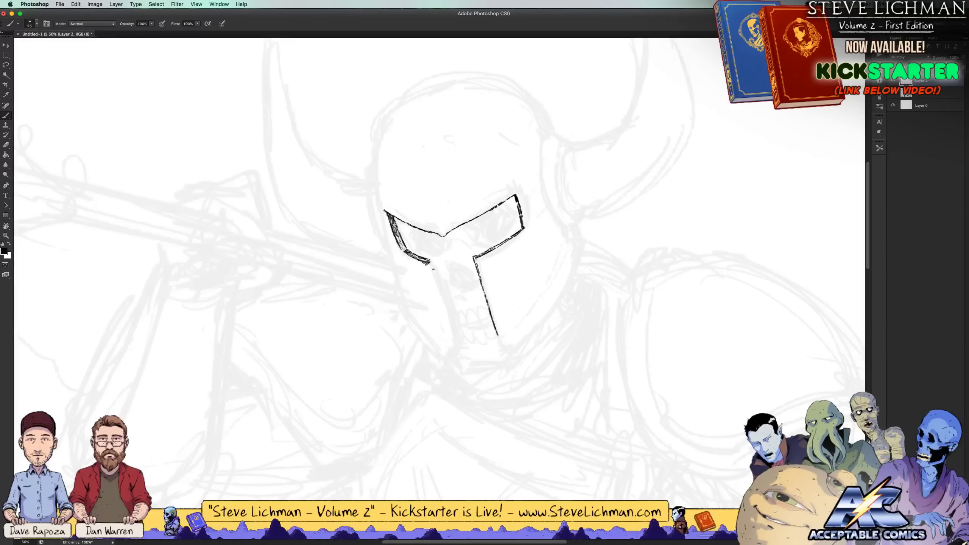
# Ink the near side of the nose slit as a thick doubled edge hooked at the chin, adding accent strokes along the visor rim
pyautogui.moveTo(443, 297); pyautogui.dragTo(456, 344)
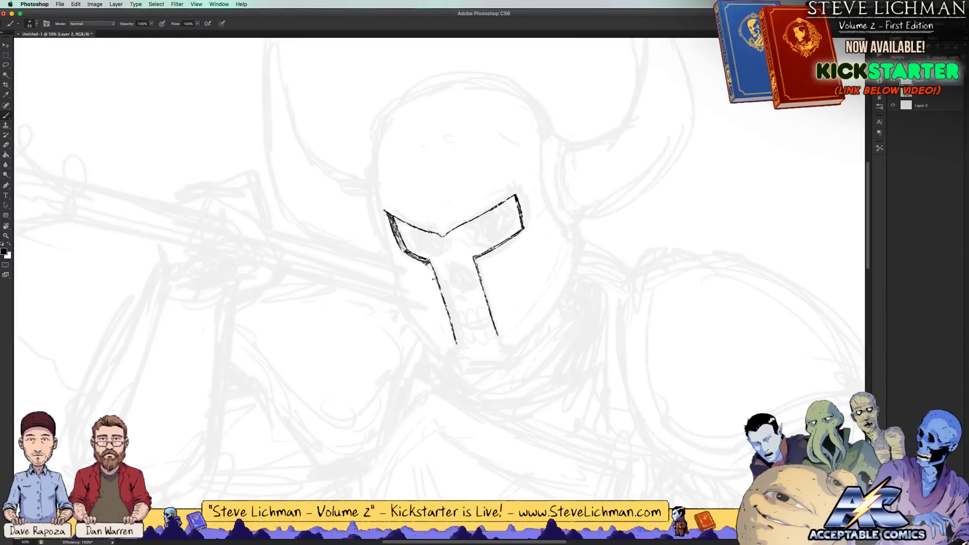
pyautogui.moveTo(427, 264); pyautogui.dragTo(456, 351)
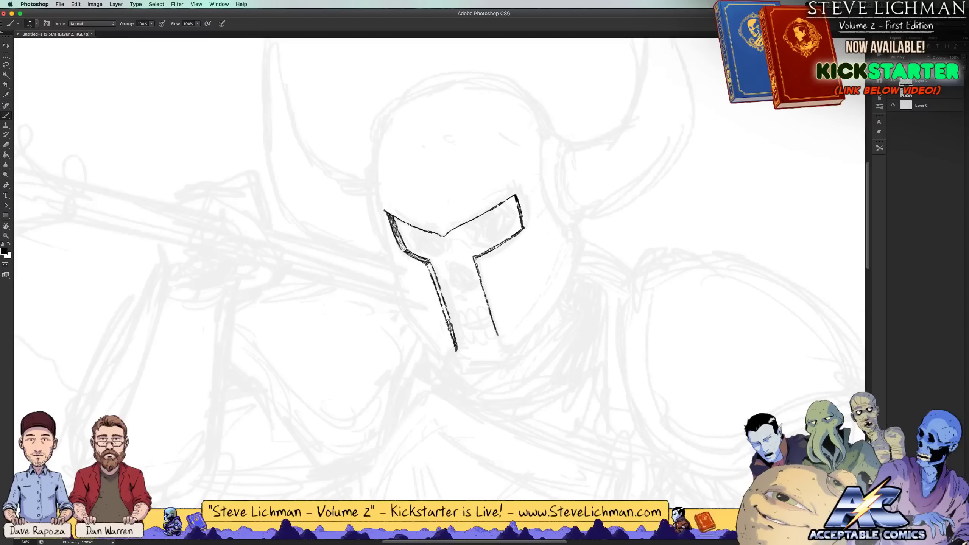
pyautogui.moveTo(436, 280); pyautogui.dragTo(432, 271)
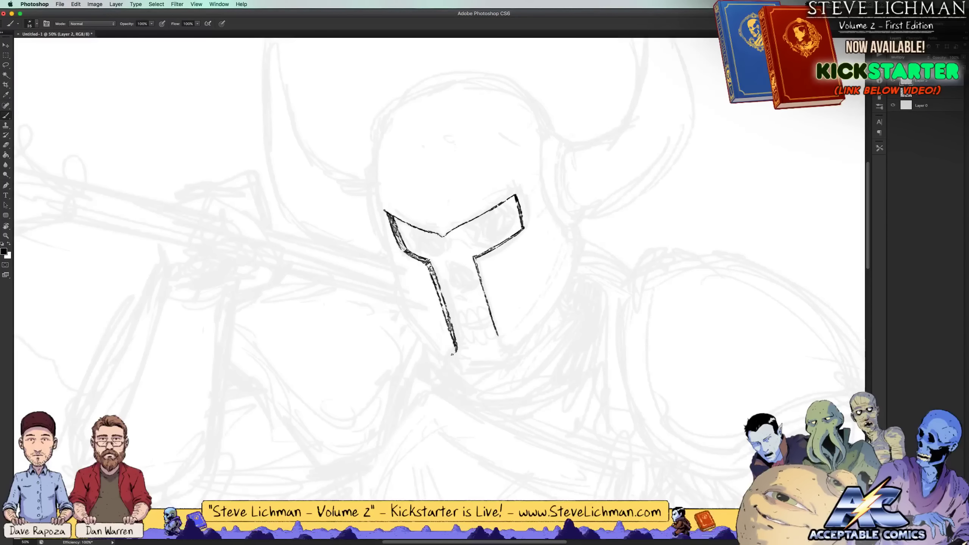
pyautogui.moveTo(457, 350); pyautogui.dragTo(443, 359)
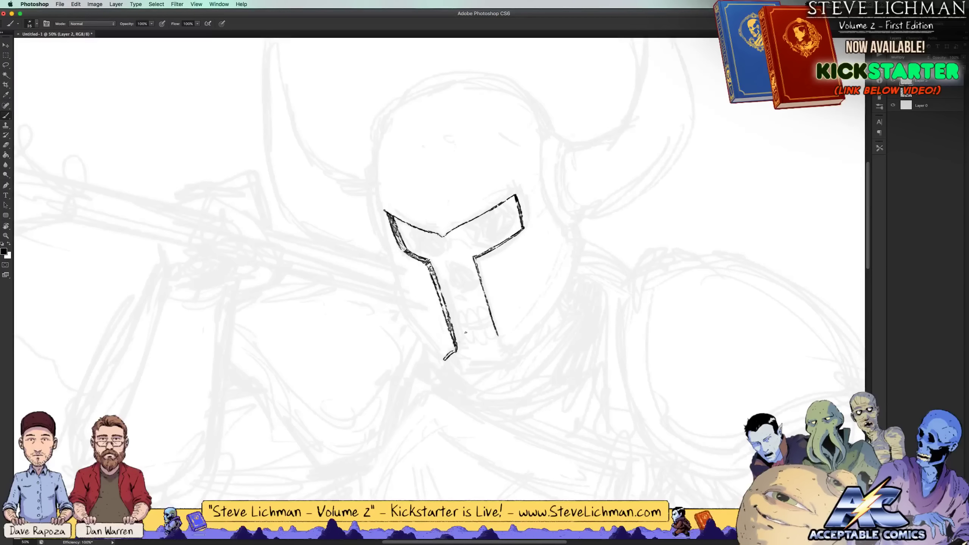
pyautogui.moveTo(430, 282); pyautogui.dragTo(424, 266)
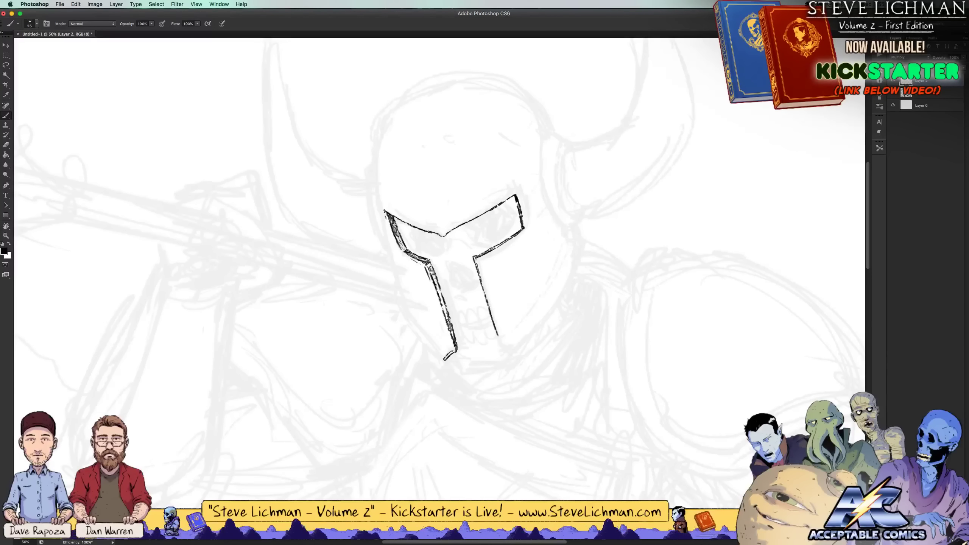
pyautogui.moveTo(398, 251); pyautogui.dragTo(405, 255)
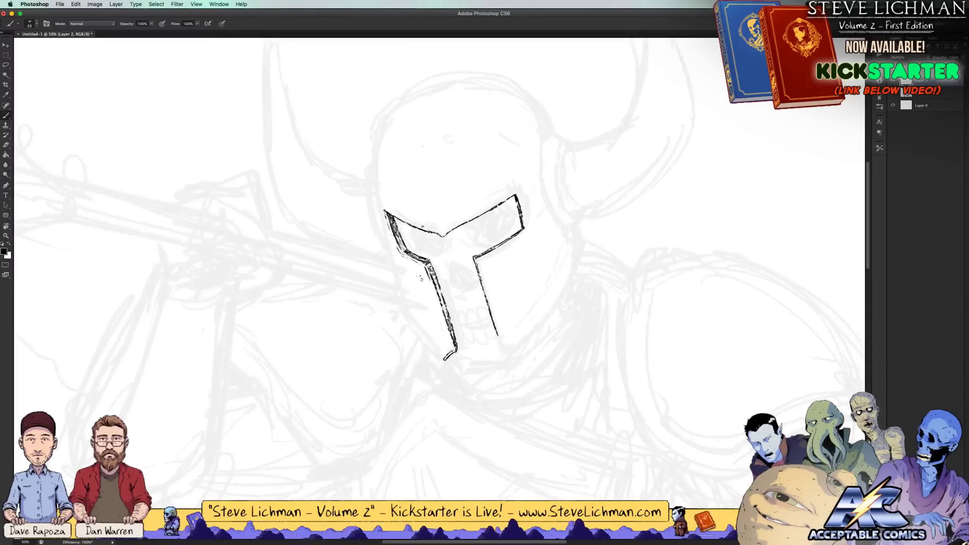
# Ink a thin broken rim line along the upper edges of both eye openings and down the far opening's outer edge
pyautogui.moveTo(411, 221); pyautogui.dragTo(439, 228)
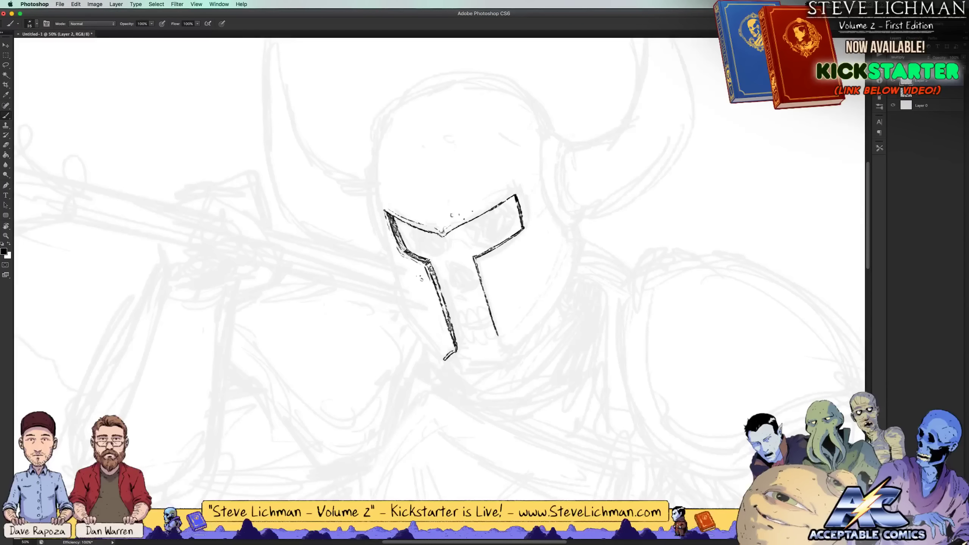
pyautogui.moveTo(507, 198)
pyautogui.mouseDown()
pyautogui.moveTo(465, 215)
pyautogui.moveTo(496, 204)
pyautogui.moveTo(466, 217)
pyautogui.mouseUp()
pyautogui.press('x')
pyautogui.press('x')
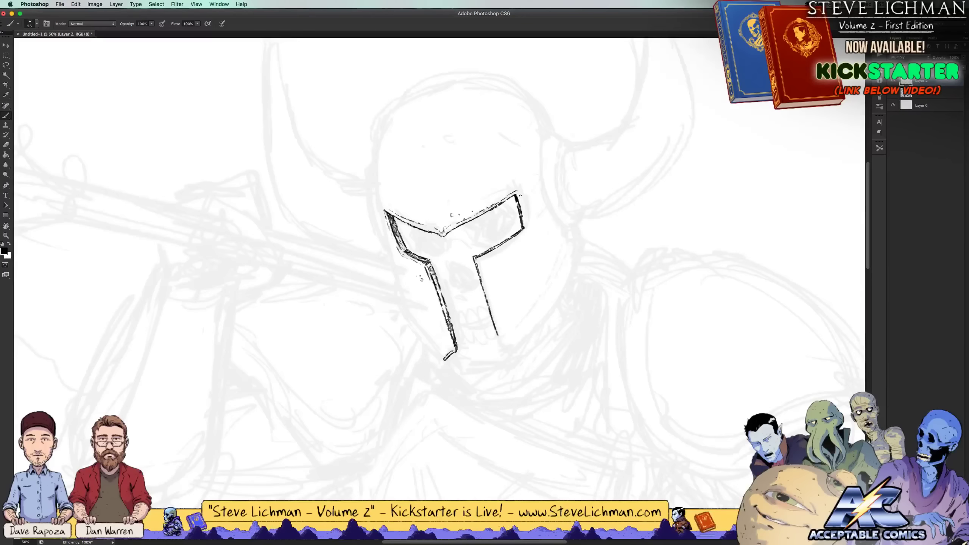
pyautogui.moveTo(517, 193); pyautogui.dragTo(526, 223)
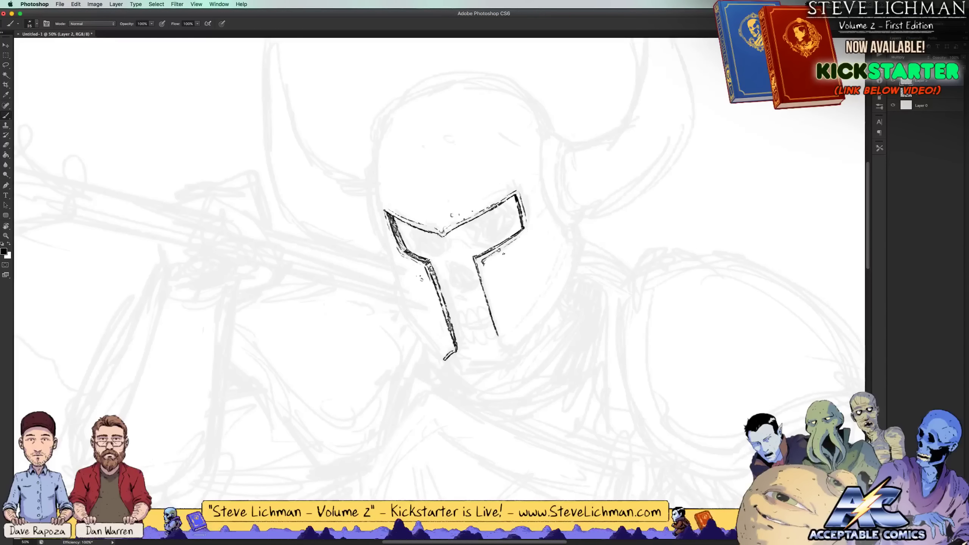
# Touch up the rim beneath the far eye opening's lower edge, alternating white and black strokes to trim stray marks
pyautogui.press('x')
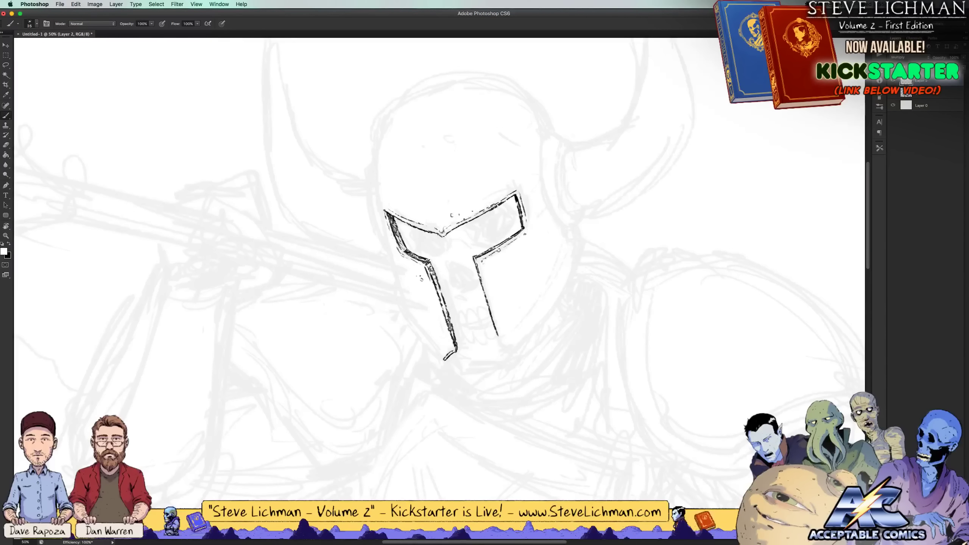
pyautogui.press('x')
pyautogui.press('x')
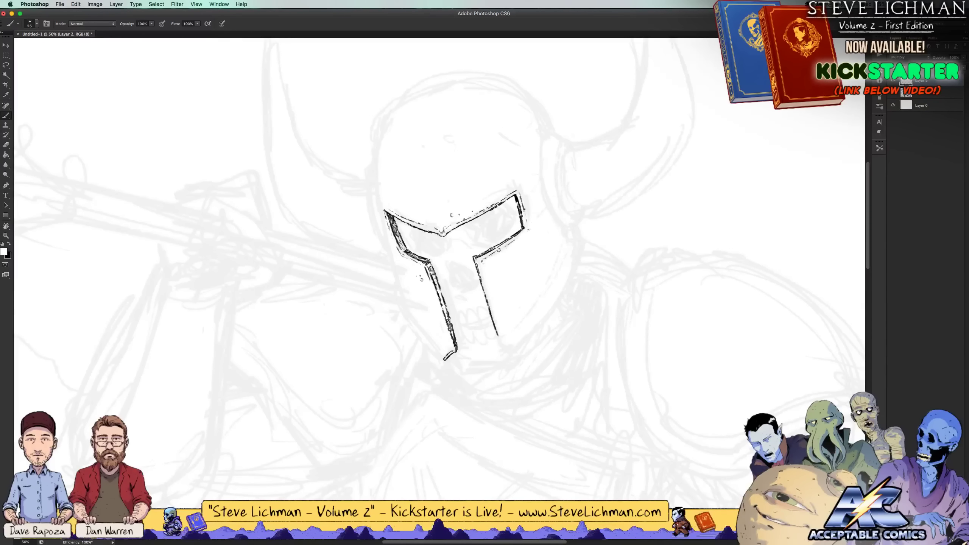
pyautogui.press('x')
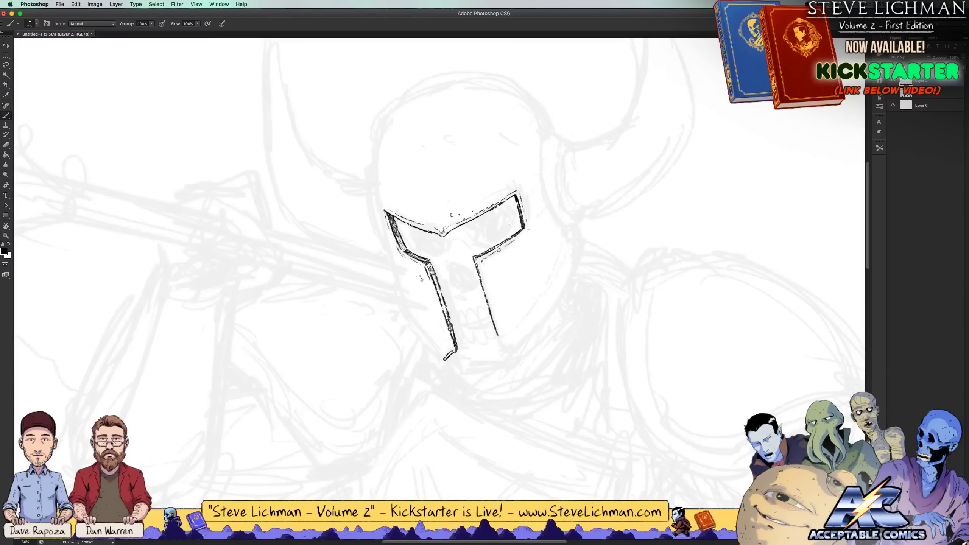
pyautogui.press('x')
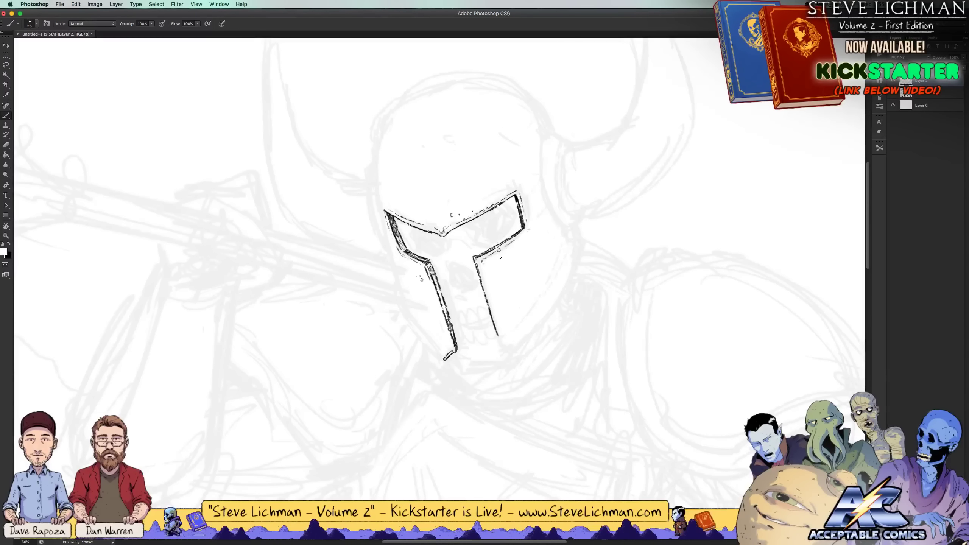
# Ink short crack marks across the far eye opening's lower and upper rims, extending the upper crack onto the helmet's brow
pyautogui.press('x')
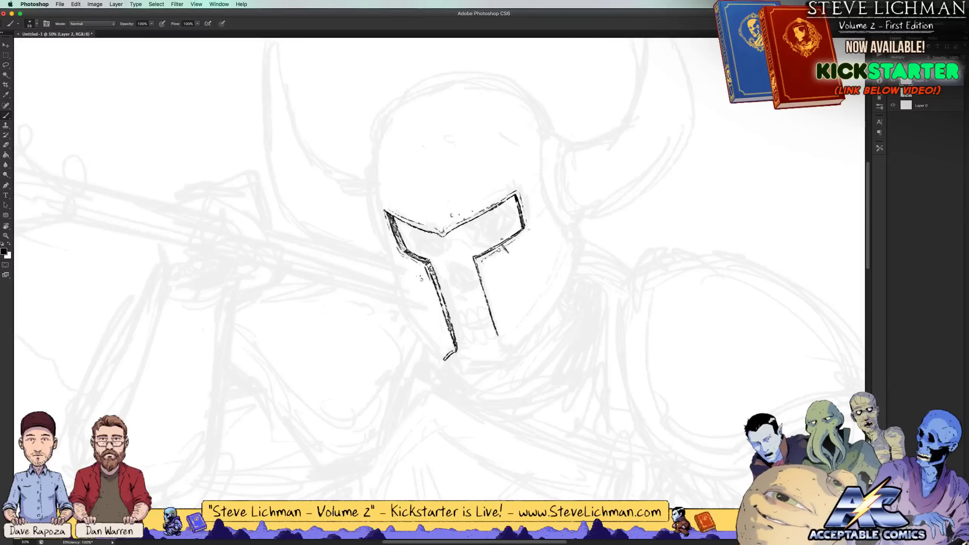
pyautogui.press('x')
pyautogui.press('x')
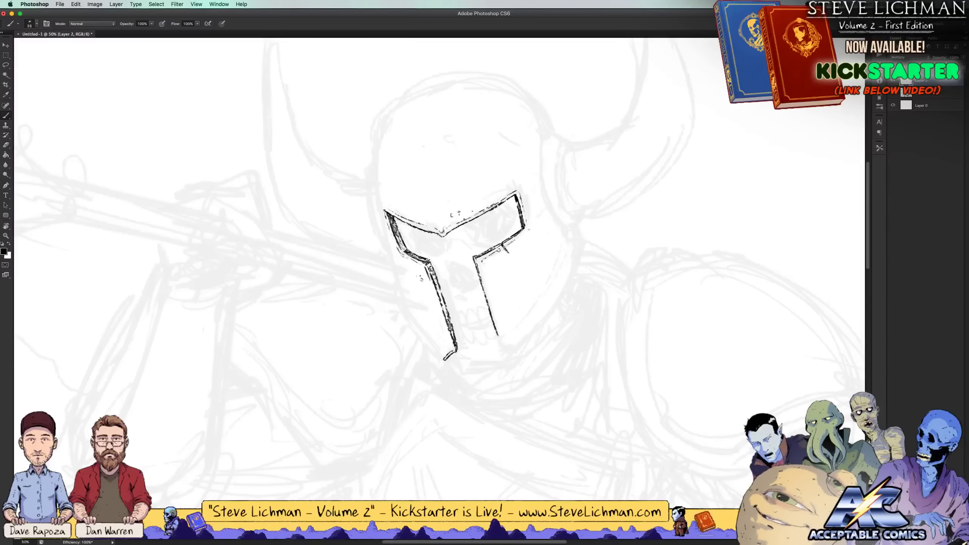
pyautogui.moveTo(471, 213); pyautogui.dragTo(473, 216)
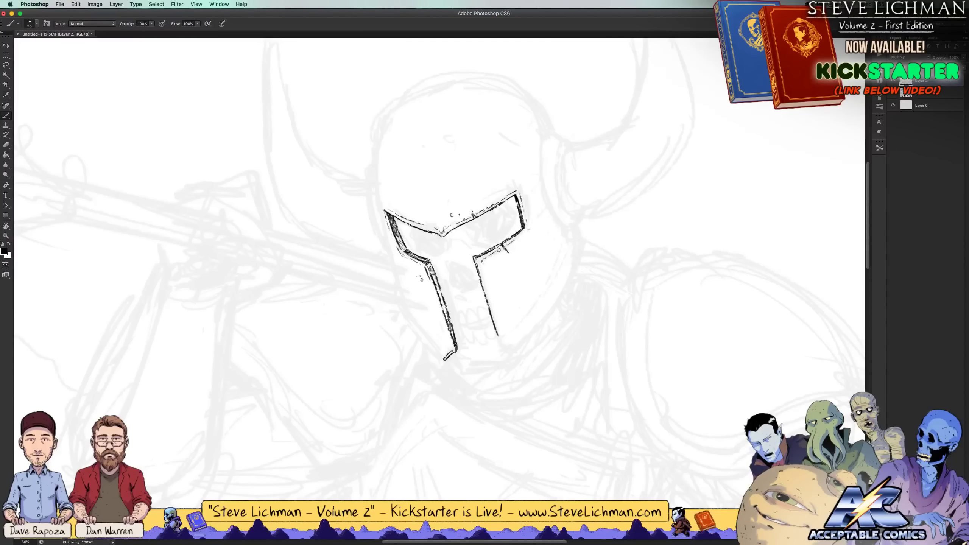
pyautogui.press('x')
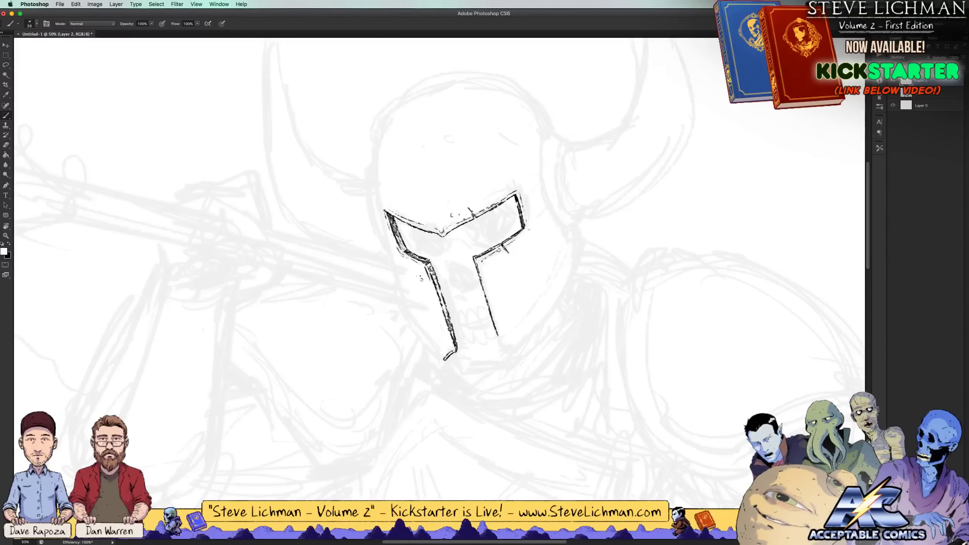
pyautogui.press('x')
pyautogui.moveTo(470, 209); pyautogui.dragTo(464, 199)
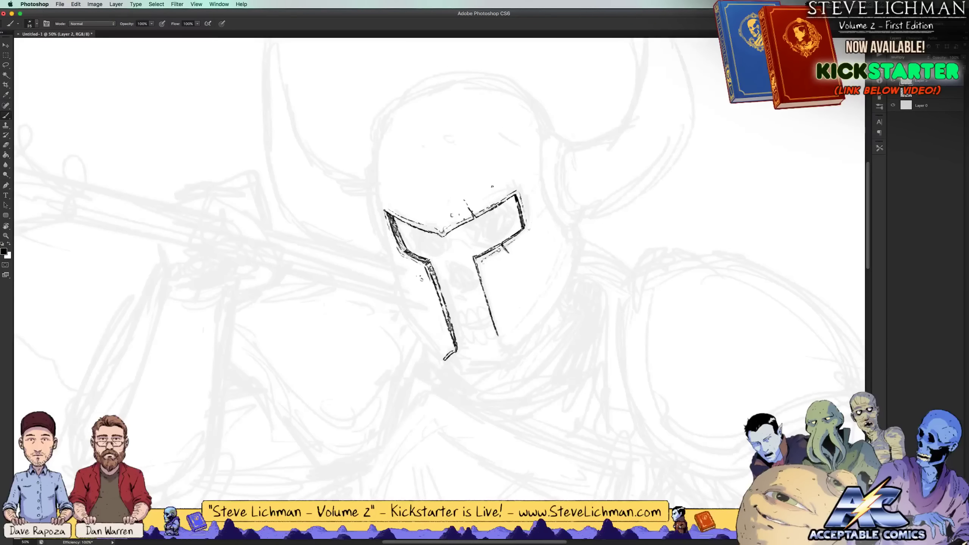
pyautogui.press('super+minus')
pyautogui.press('super+minus')
pyautogui.press('super+minus')
pyautogui.press('super+plus')
pyautogui.press('super+plus')
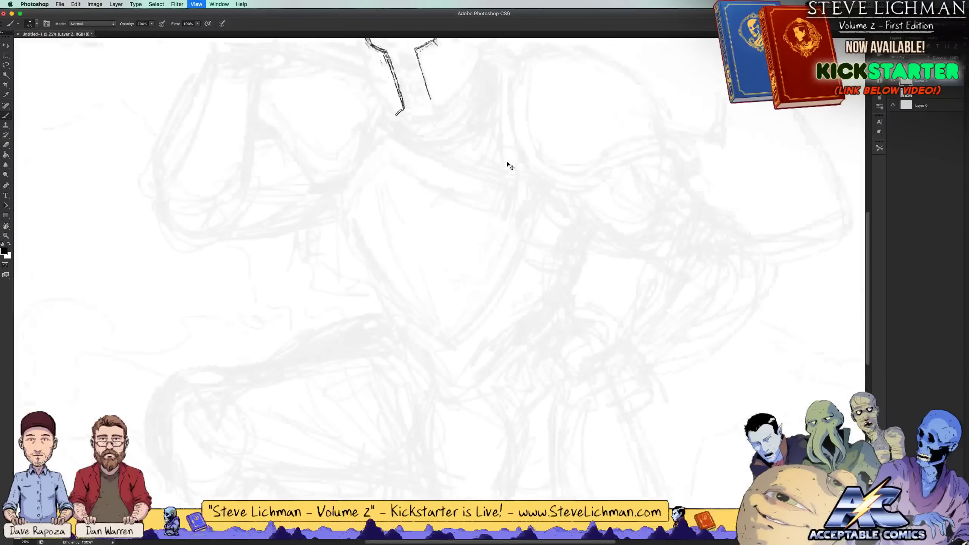
pyautogui.press('super+equal')
pyautogui.moveTo(524, 151); pyautogui.dragTo(525, 391)
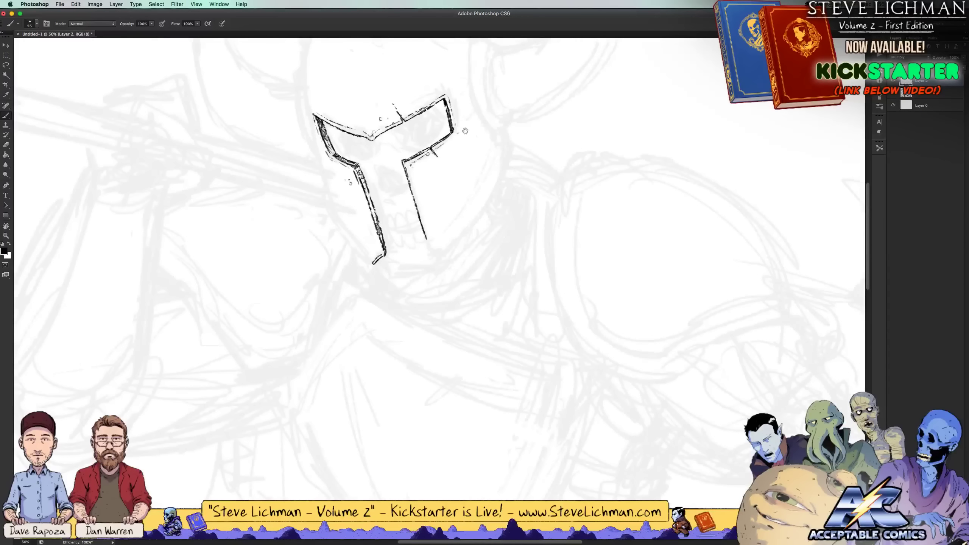
pyautogui.moveTo(465, 130); pyautogui.dragTo(484, 207)
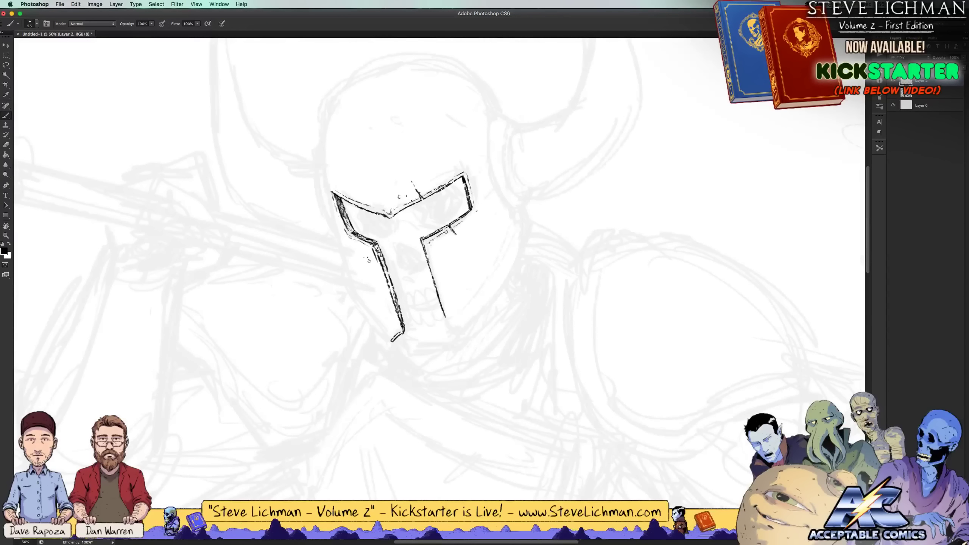
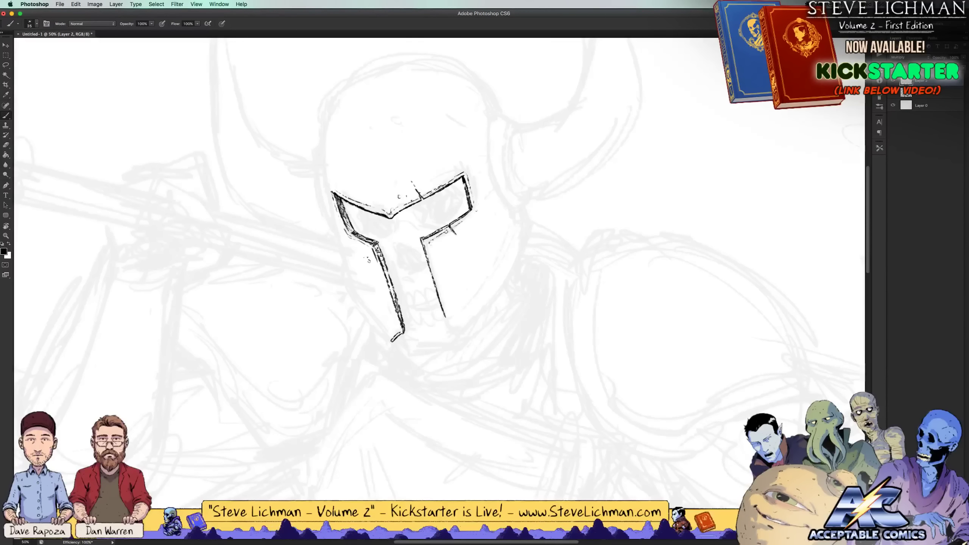
# Darken the near edges of the eye opening and nose slit, and extend the far slit edge into an outward hook at the chin
pyautogui.moveTo(376, 243); pyautogui.dragTo(406, 329)
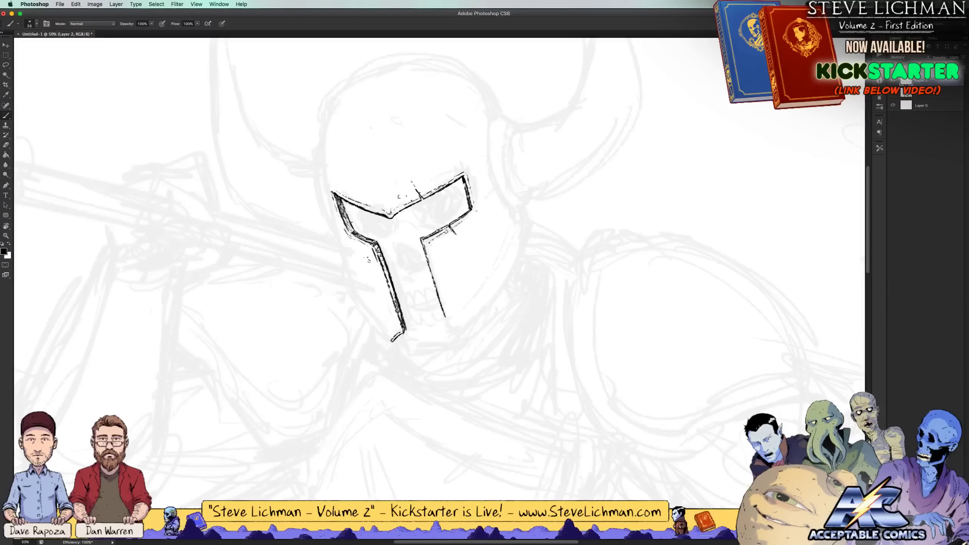
pyautogui.moveTo(342, 205); pyautogui.dragTo(353, 231)
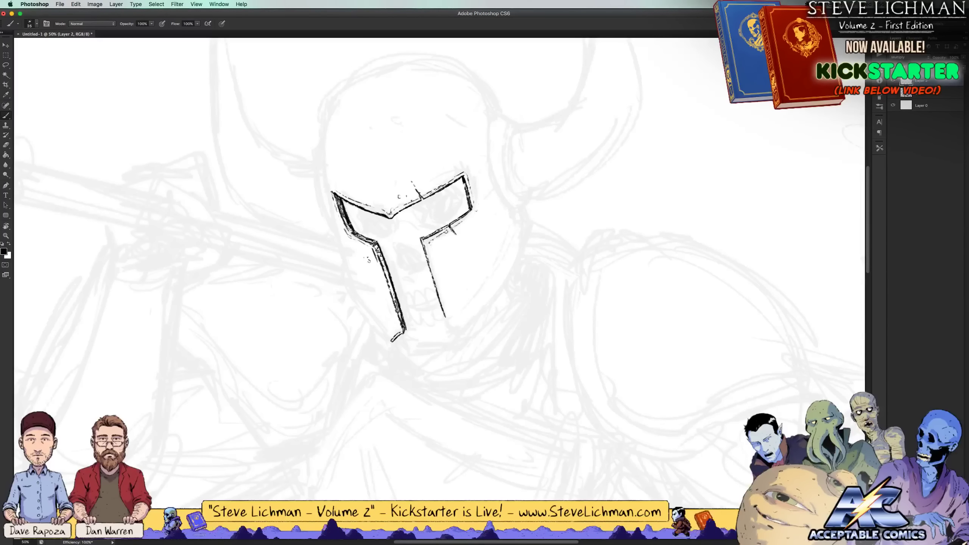
pyautogui.press('super+minus')
pyautogui.press('super+minus')
pyautogui.press('super+minus')
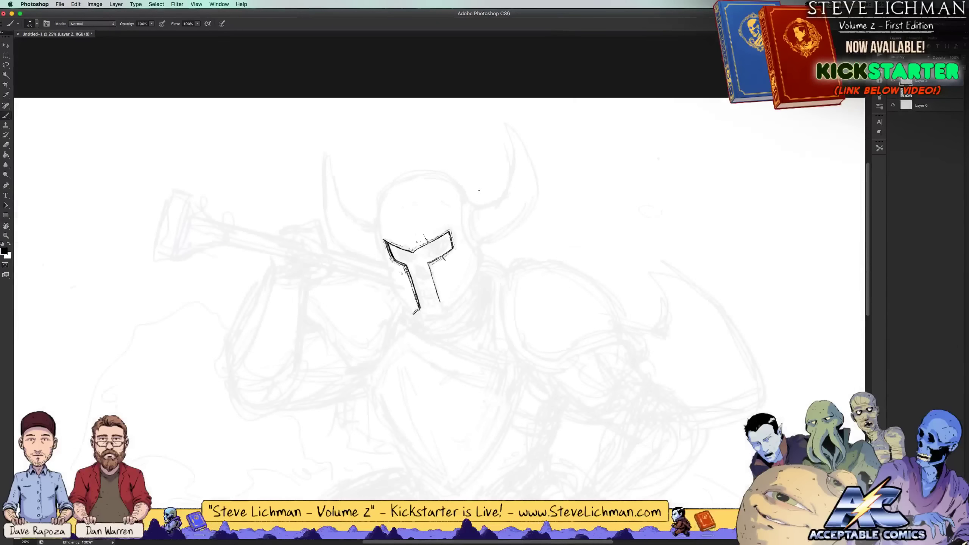
pyautogui.press('super+plus')
pyautogui.press('super+plus')
pyautogui.press('super+plus')
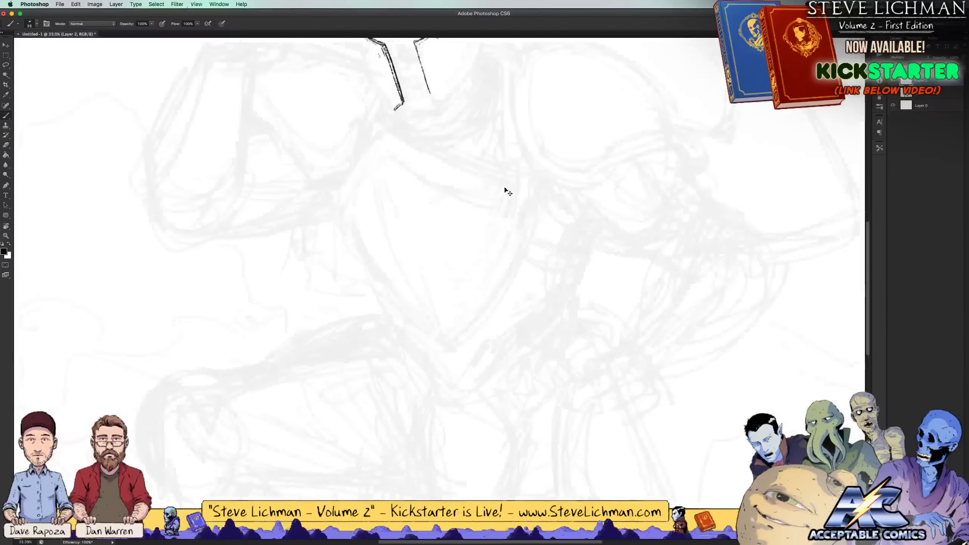
pyautogui.moveTo(506, 160); pyautogui.dragTo(517, 397)
pyautogui.moveTo(486, 264); pyautogui.dragTo(495, 357)
pyautogui.moveTo(441, 328); pyautogui.dragTo(457, 352)
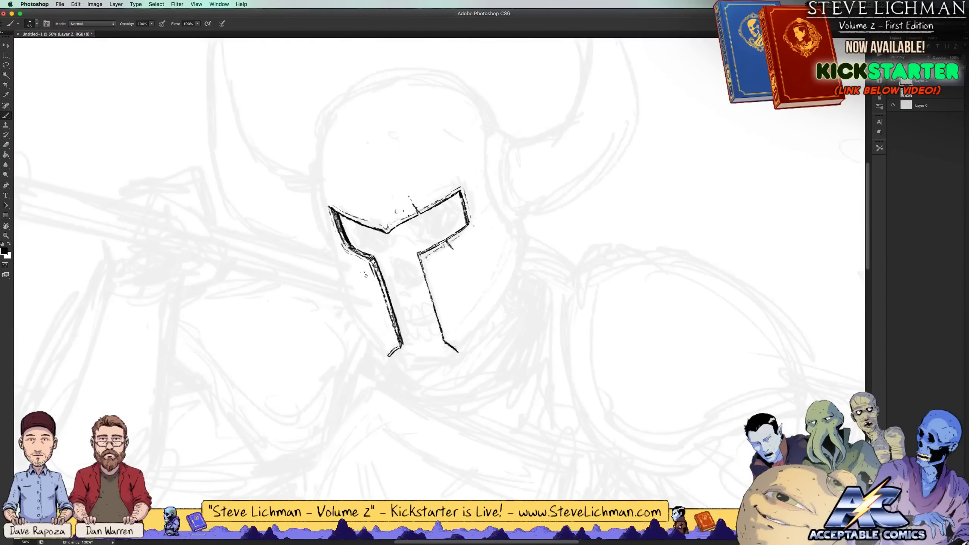
# Ink the helmet's near outline from the temple down to the cheek guard's pointed tip, adding short scratches on the cheek
pyautogui.moveTo(475, 228); pyautogui.dragTo(518, 244)
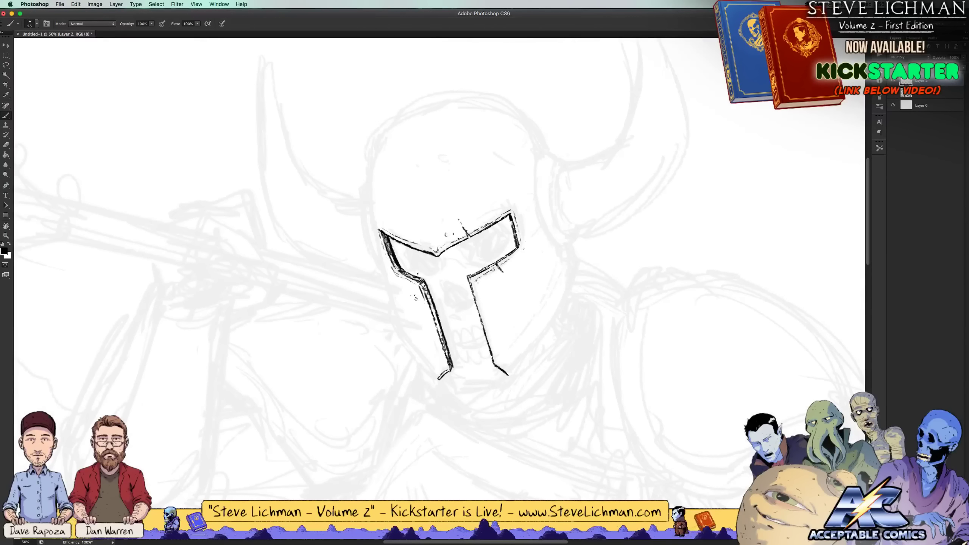
pyautogui.moveTo(417, 317); pyautogui.dragTo(408, 308)
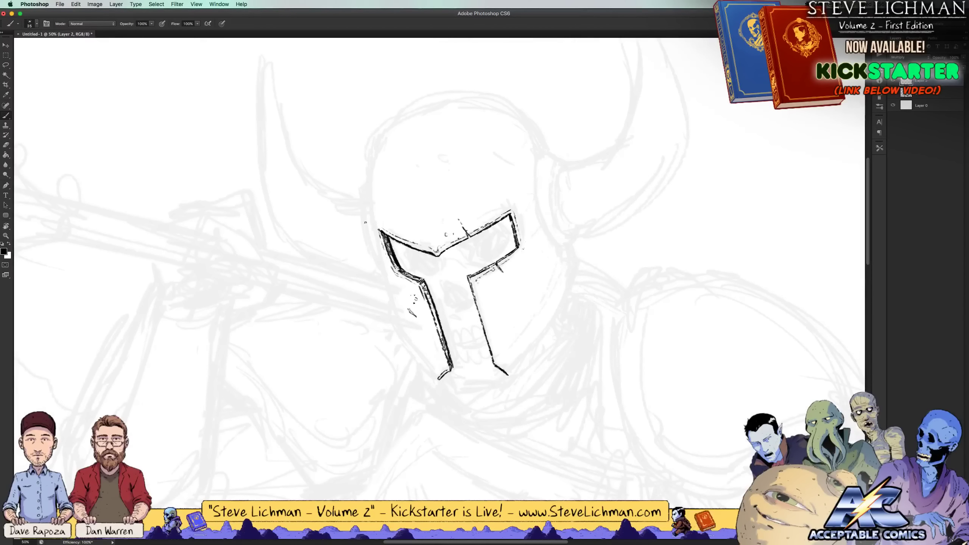
pyautogui.moveTo(372, 176)
pyautogui.mouseDown()
pyautogui.moveTo(367, 217)
pyautogui.moveTo(390, 317)
pyautogui.moveTo(439, 378)
pyautogui.mouseUp()
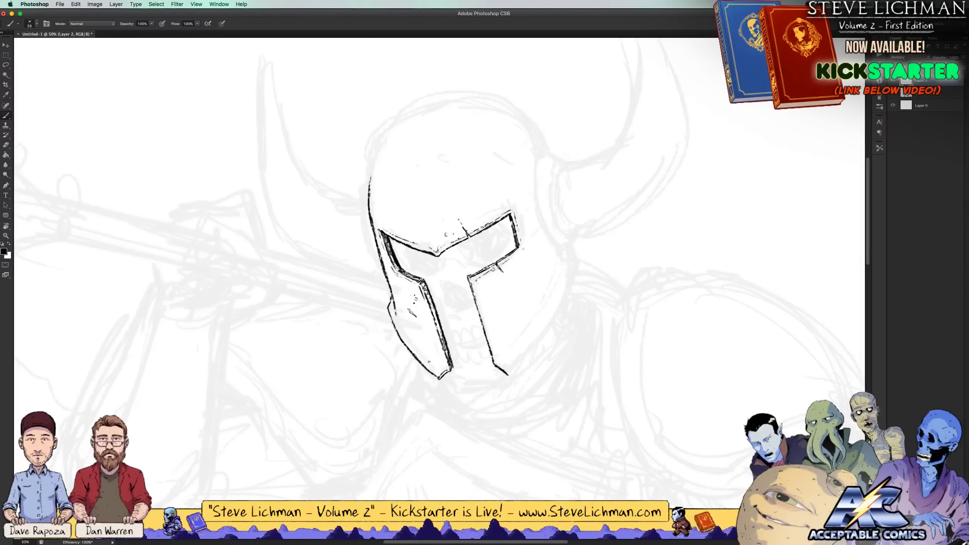
# Darken the notch in the near cheek guard's outline and add scratches, small dents and specks on the cheek and brow
pyautogui.moveTo(411, 342); pyautogui.dragTo(389, 302)
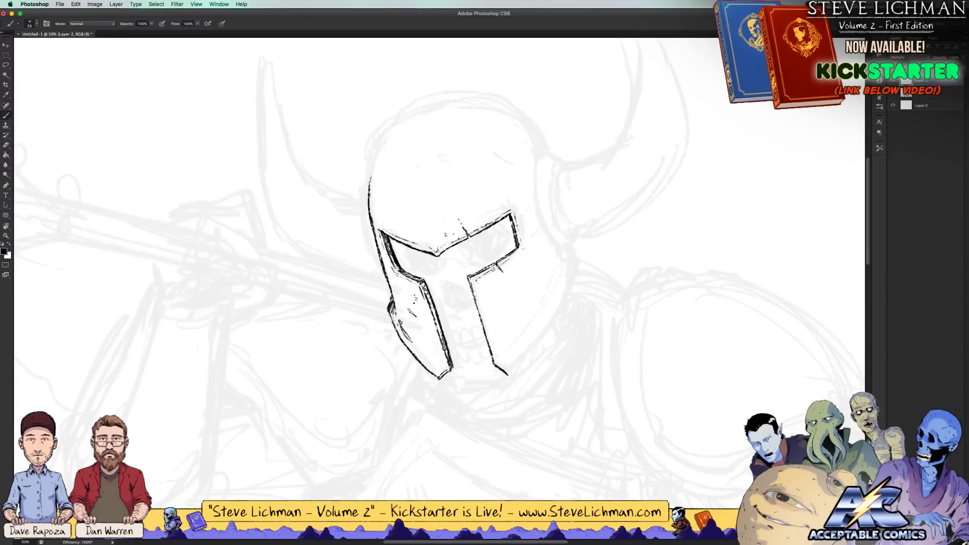
pyautogui.moveTo(436, 364); pyautogui.dragTo(449, 370)
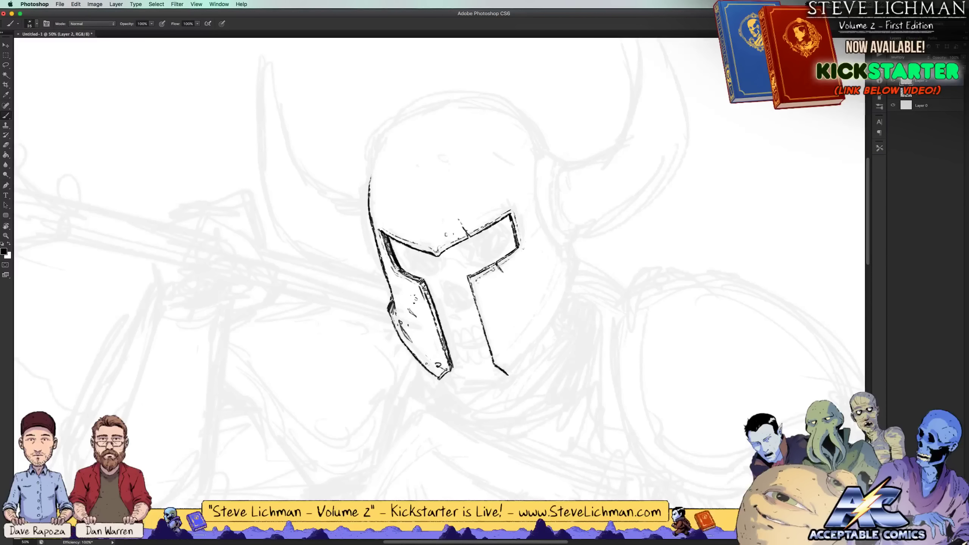
pyautogui.moveTo(387, 270); pyautogui.dragTo(389, 279)
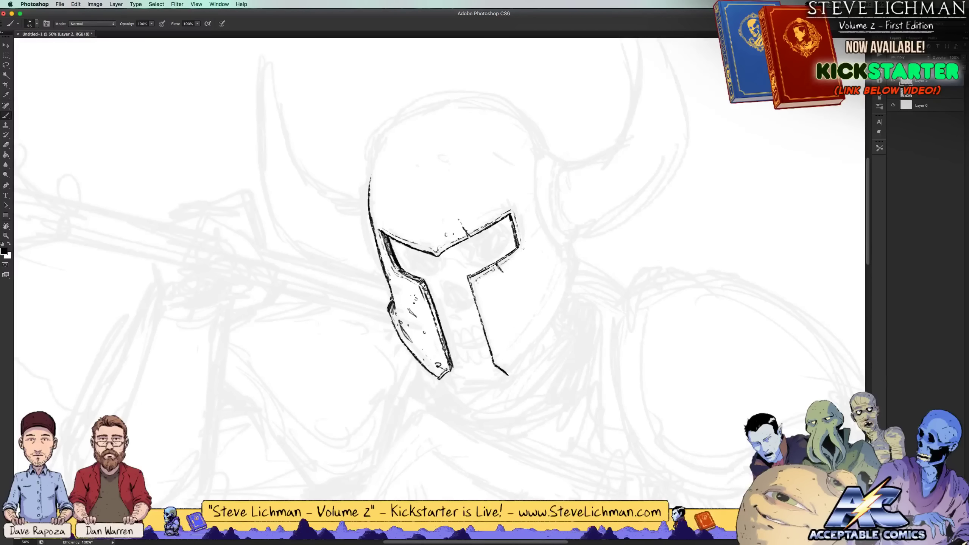
pyautogui.click(415, 191)
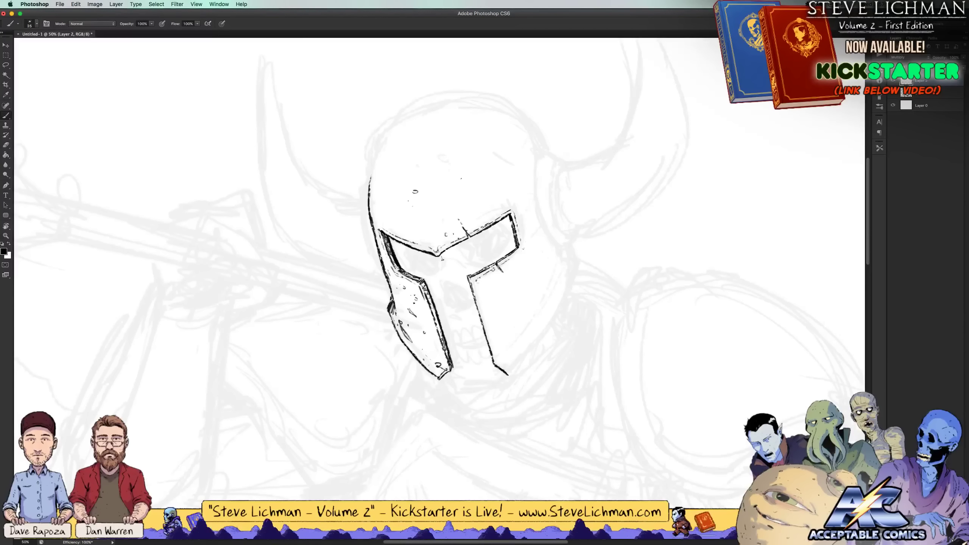
# Ink the skull's nose cavity as a solid black teardrop, with a bridge line above it and small crack marks beneath
pyautogui.moveTo(442, 260)
pyautogui.mouseDown()
pyautogui.moveTo(437, 274)
pyautogui.moveTo(458, 292)
pyautogui.moveTo(443, 303)
pyautogui.moveTo(459, 309)
pyautogui.moveTo(466, 296)
pyautogui.moveTo(444, 282)
pyautogui.moveTo(445, 301)
pyautogui.moveTo(457, 292)
pyautogui.moveTo(460, 303)
pyautogui.mouseUp()
pyautogui.press('x')
pyautogui.press('x')
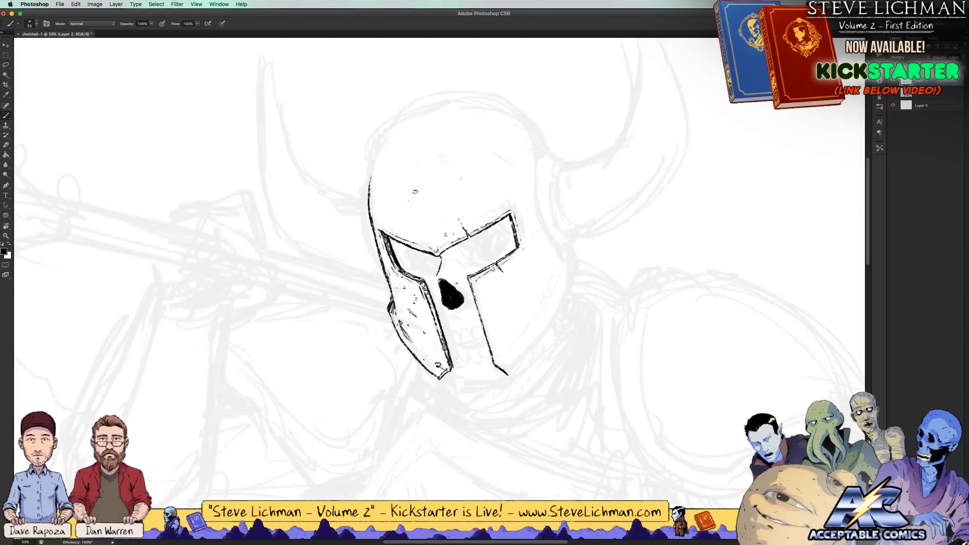
pyautogui.moveTo(456, 317); pyautogui.dragTo(450, 325)
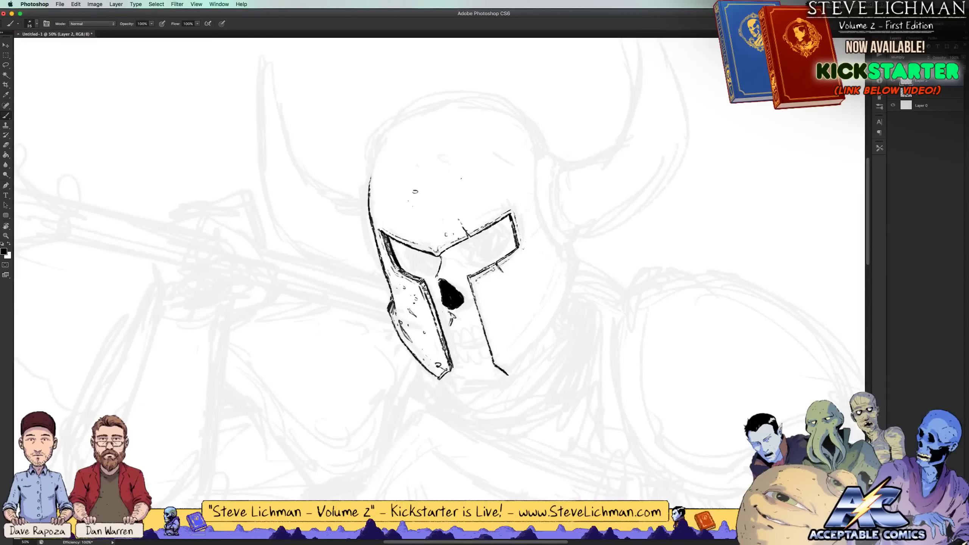
pyautogui.moveTo(439, 290); pyautogui.dragTo(439, 299)
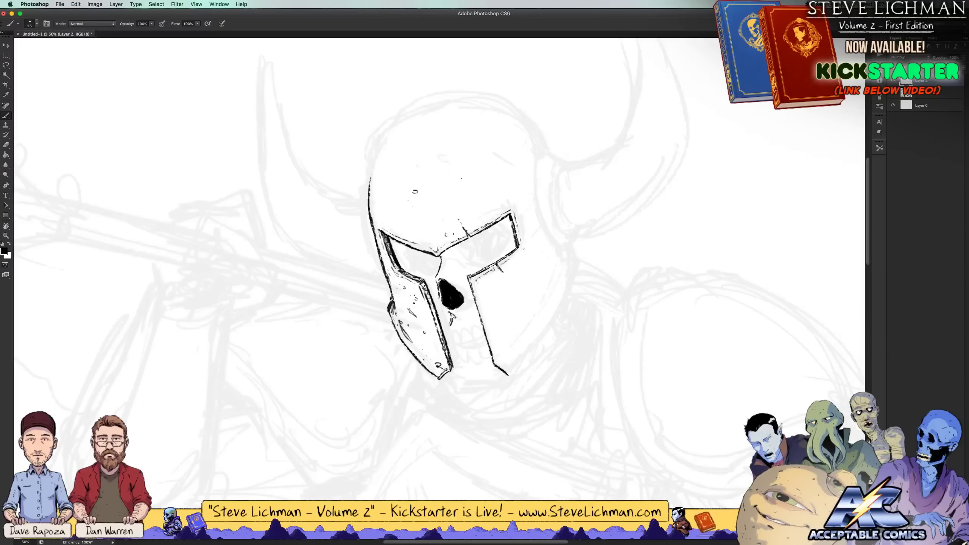
# Outline the near eye socket with a jagged outer edge inside the visor opening and fill it solid black
pyautogui.moveTo(403, 252)
pyautogui.mouseDown()
pyautogui.moveTo(432, 277)
pyautogui.moveTo(407, 258)
pyautogui.mouseUp()
pyautogui.press('x')
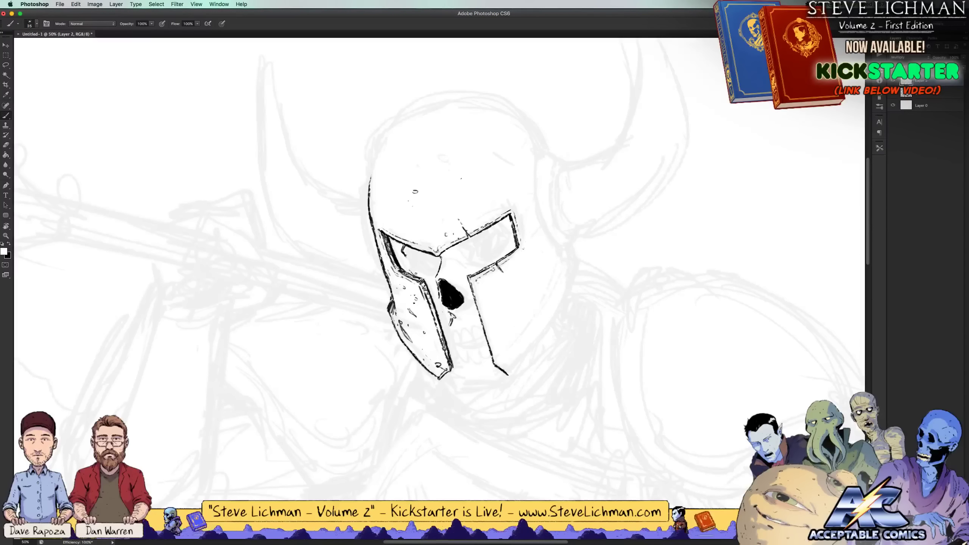
pyautogui.press('x')
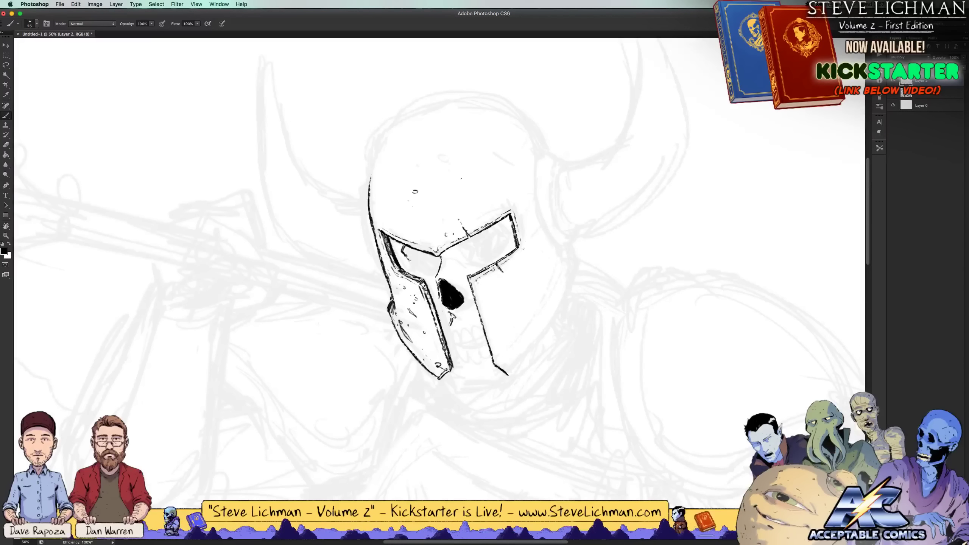
pyautogui.moveTo(407, 256); pyautogui.dragTo(407, 270)
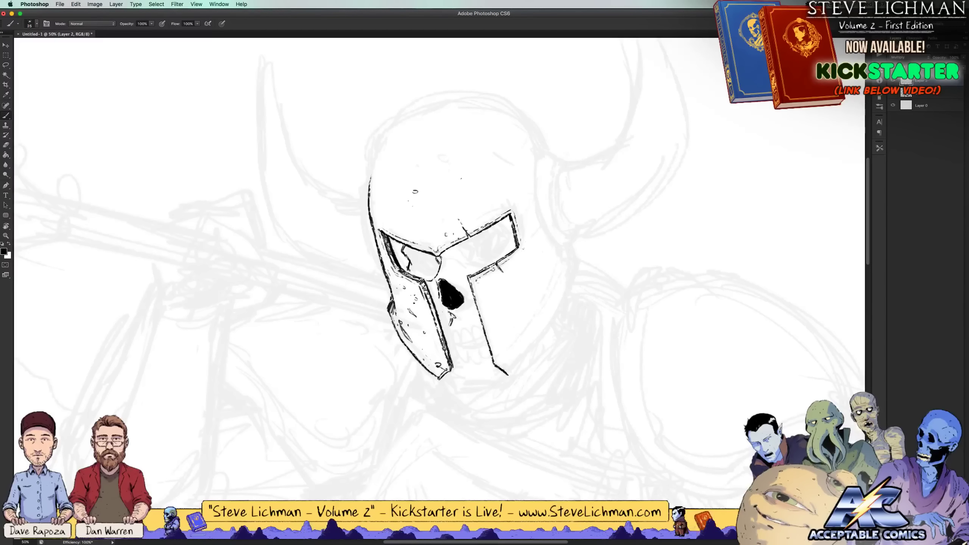
pyautogui.press('x')
pyautogui.moveTo(416, 259)
pyautogui.mouseDown()
pyautogui.moveTo(407, 269)
pyautogui.moveTo(401, 254)
pyautogui.mouseUp()
pyautogui.press('x')
pyautogui.moveTo(404, 245)
pyautogui.mouseDown()
pyautogui.moveTo(412, 259)
pyautogui.moveTo(426, 258)
pyautogui.moveTo(414, 272)
pyautogui.moveTo(425, 275)
pyautogui.moveTo(409, 270)
pyautogui.moveTo(427, 279)
pyautogui.moveTo(437, 271)
pyautogui.moveTo(426, 272)
pyautogui.moveTo(422, 252)
pyautogui.moveTo(433, 268)
pyautogui.moveTo(437, 260)
pyautogui.moveTo(430, 272)
pyautogui.mouseUp()
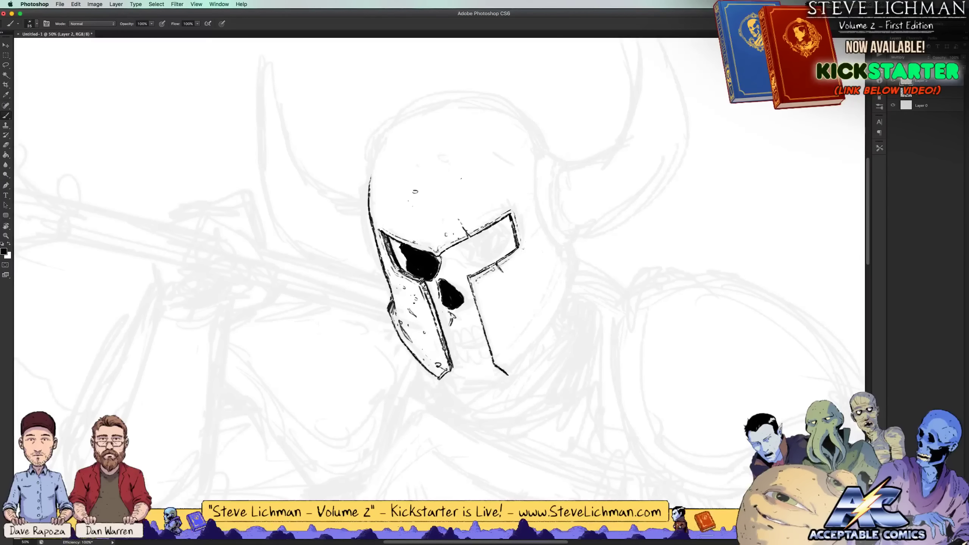
# Refine the near socket's jagged outer edge with alternating white and black strokes, and ink shadow between the bone and visor rim
pyautogui.press('x')
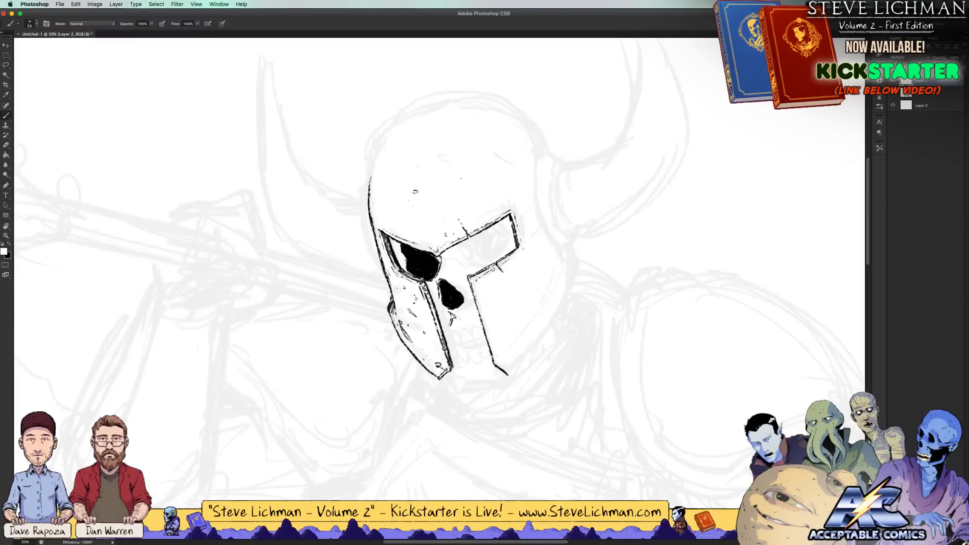
pyautogui.press('x')
pyautogui.moveTo(402, 254); pyautogui.dragTo(400, 244)
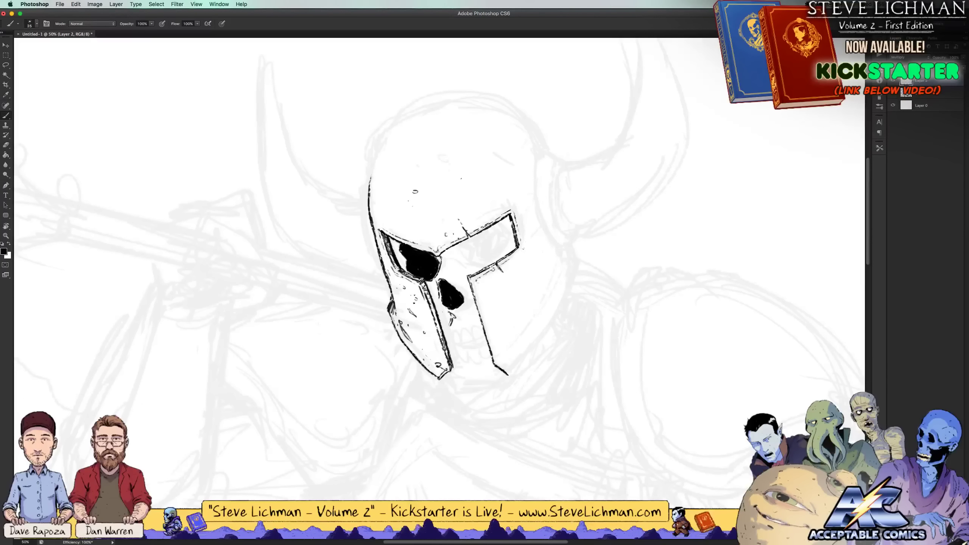
pyautogui.press('x')
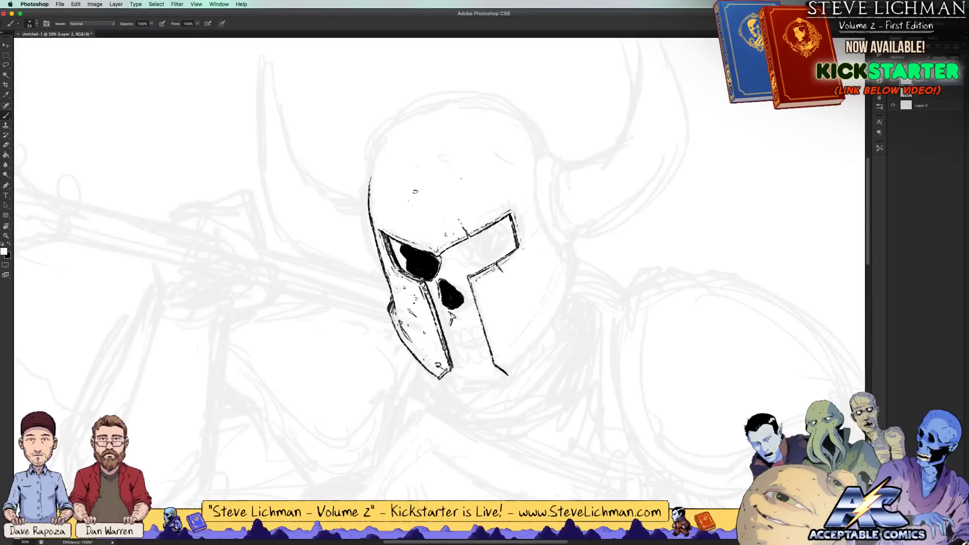
pyautogui.press('x')
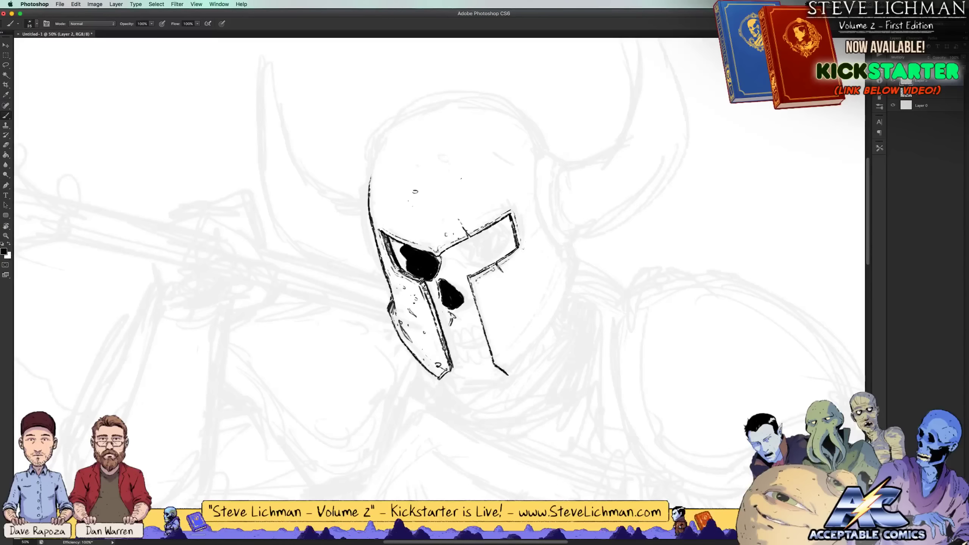
pyautogui.moveTo(400, 257)
pyautogui.mouseDown()
pyautogui.moveTo(396, 263)
pyautogui.moveTo(392, 237)
pyautogui.mouseUp()
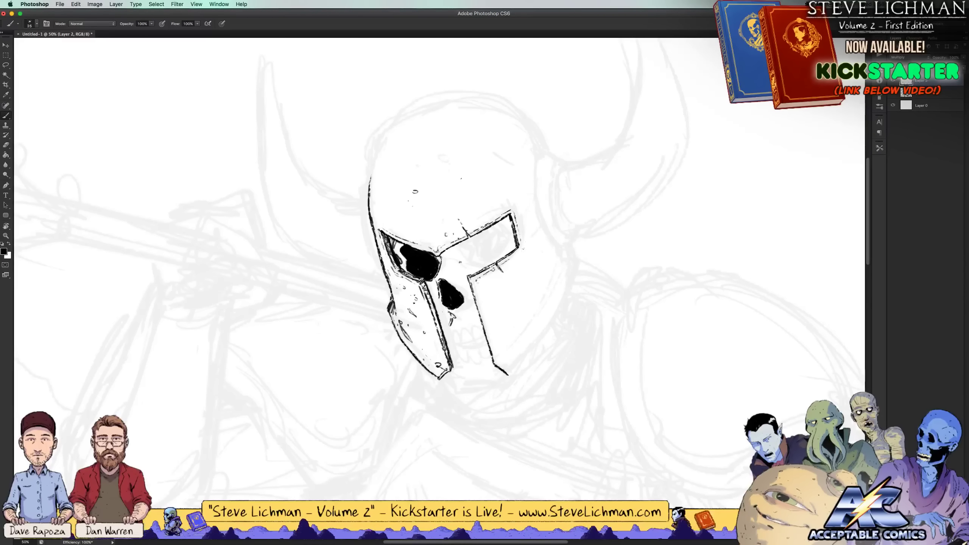
# Ink a crease on the nose bridge, then outline the far eye socket with a jagged inner edge and fill it black
pyautogui.moveTo(445, 261); pyautogui.dragTo(455, 262)
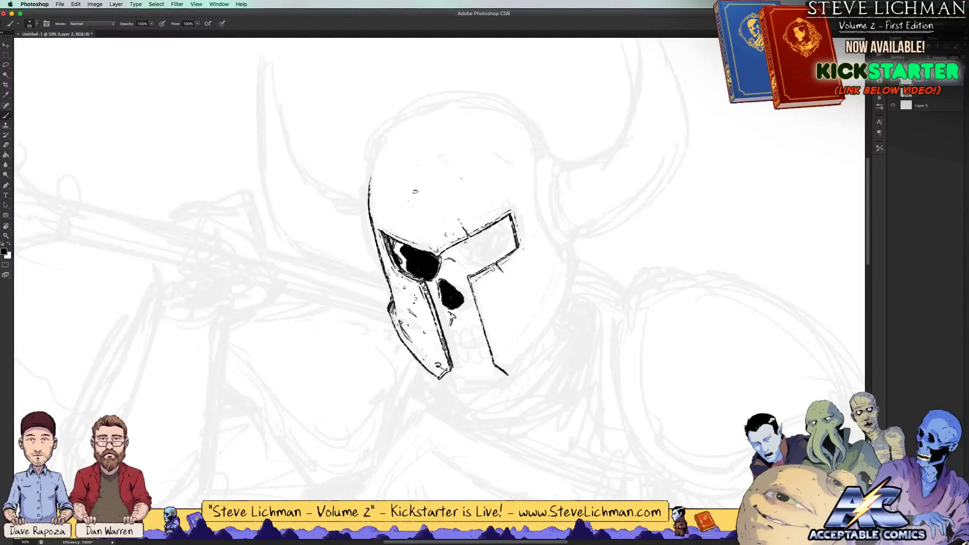
pyautogui.press('x')
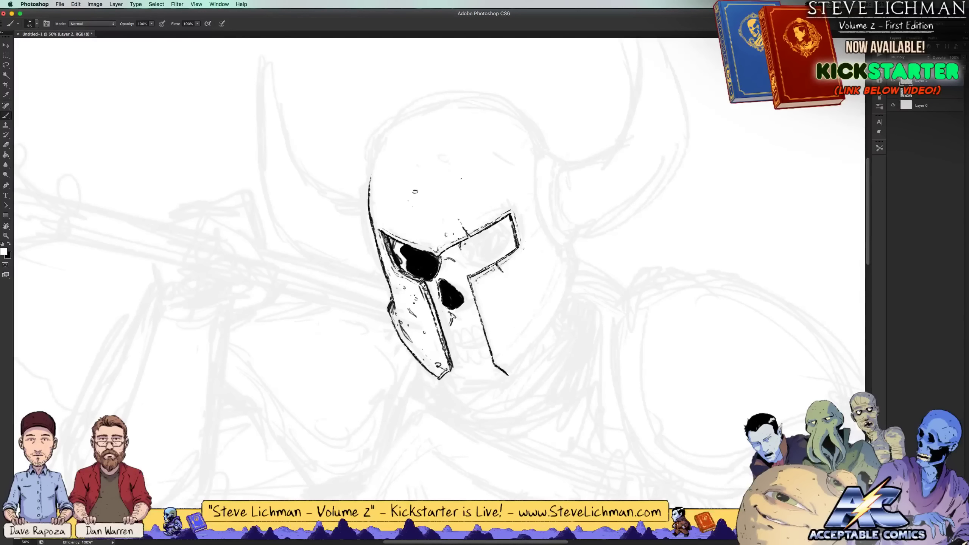
pyautogui.press('x')
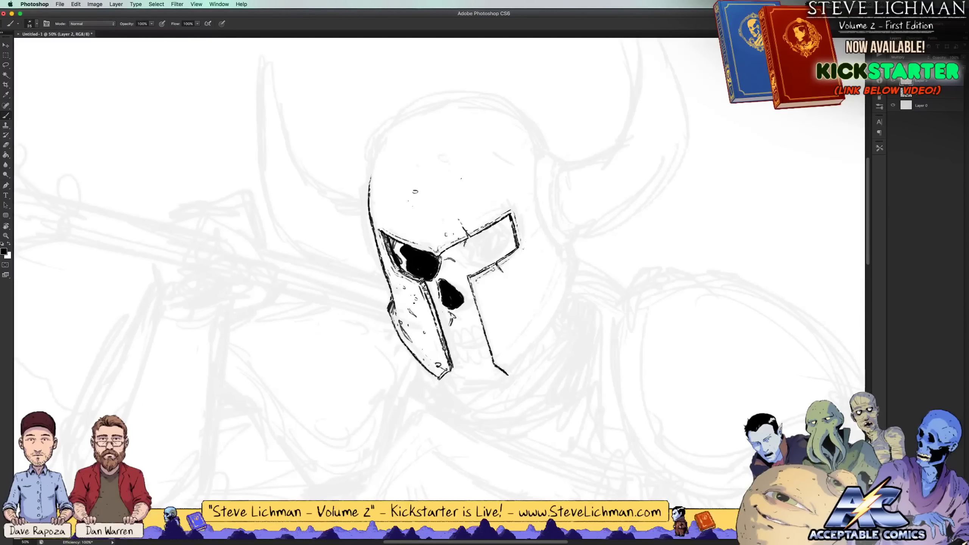
pyautogui.moveTo(465, 251); pyautogui.dragTo(480, 270)
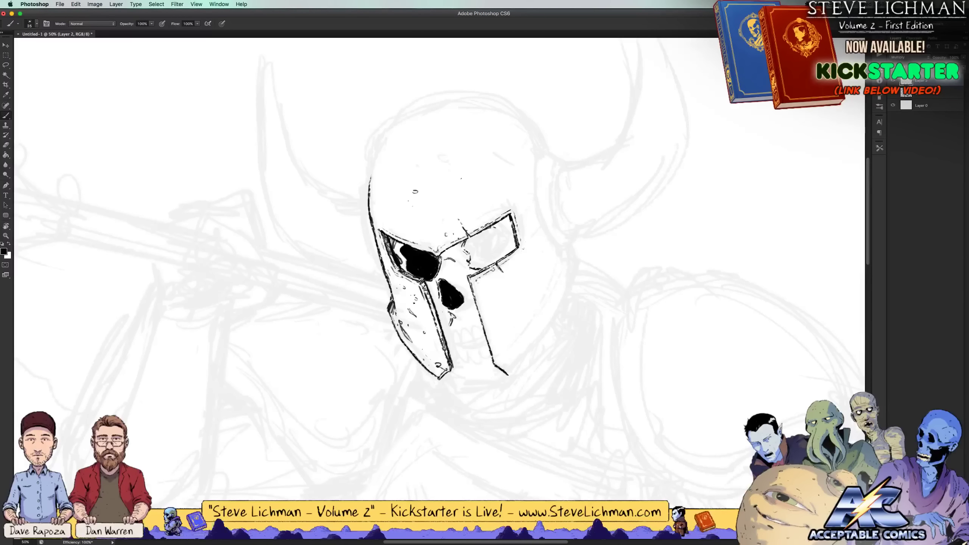
pyautogui.moveTo(492, 225)
pyautogui.mouseDown()
pyautogui.moveTo(508, 238)
pyautogui.moveTo(498, 233)
pyautogui.moveTo(503, 257)
pyautogui.moveTo(463, 250)
pyautogui.moveTo(490, 230)
pyautogui.moveTo(466, 247)
pyautogui.moveTo(472, 265)
pyautogui.mouseUp()
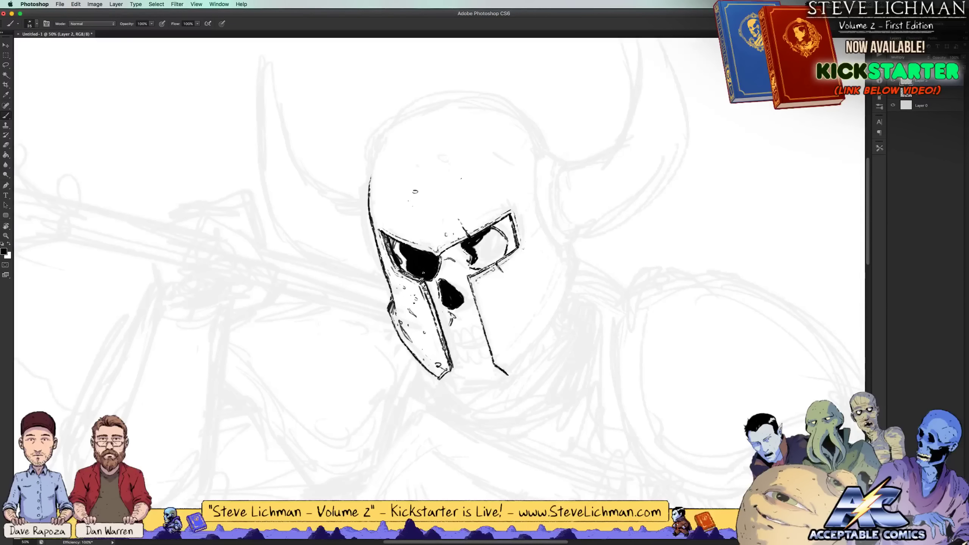
pyautogui.moveTo(487, 256)
pyautogui.mouseDown()
pyautogui.moveTo(475, 268)
pyautogui.moveTo(495, 263)
pyautogui.moveTo(483, 237)
pyautogui.moveTo(478, 254)
pyautogui.moveTo(475, 244)
pyautogui.moveTo(499, 242)
pyautogui.moveTo(495, 229)
pyautogui.moveTo(498, 250)
pyautogui.moveTo(505, 244)
pyautogui.moveTo(496, 263)
pyautogui.moveTo(481, 232)
pyautogui.mouseUp()
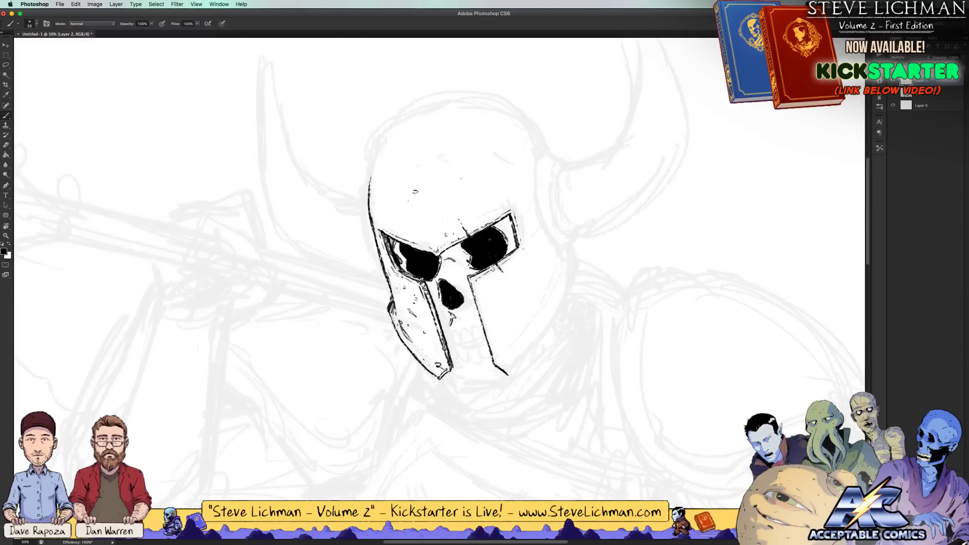
# Add fine chips and specks to the bone of the nose bridge along the far eye socket's inner edge
pyautogui.press('super+minus')
pyautogui.press('super+minus')
pyautogui.press('super+minus')
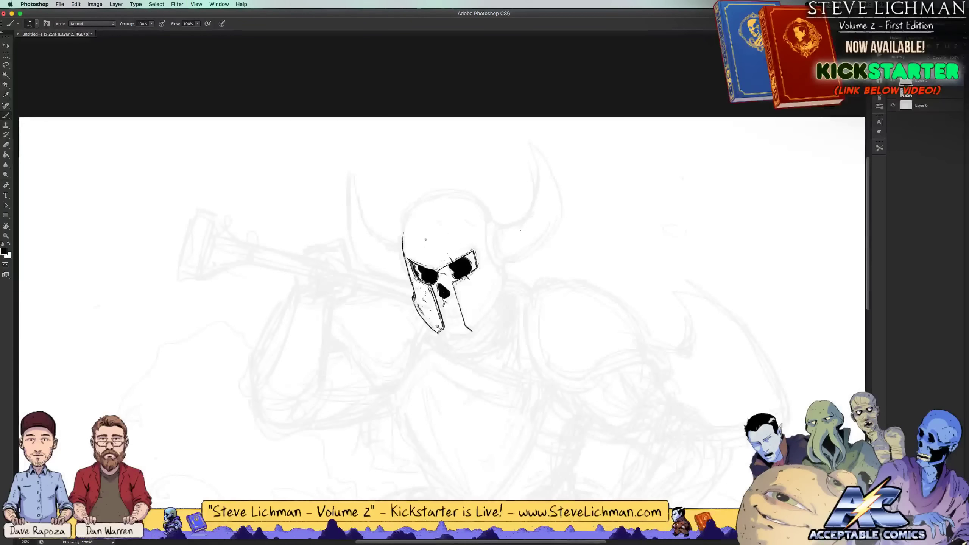
pyautogui.press('super+plus')
pyautogui.press('super+plus')
pyautogui.press('super+plus')
pyautogui.press('super+plus')
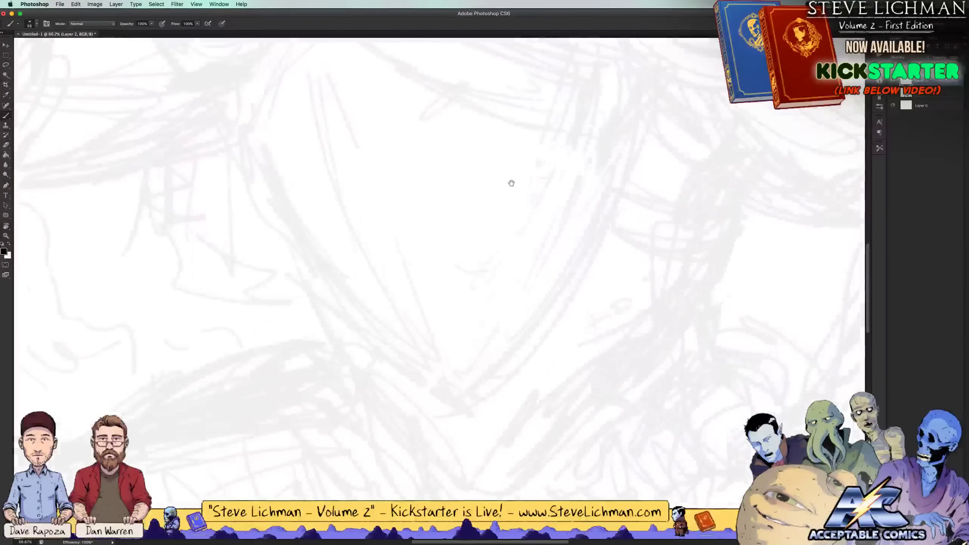
pyautogui.moveTo(510, 182)
pyautogui.mouseDown()
pyautogui.moveTo(547, 318)
pyautogui.moveTo(542, 461)
pyautogui.mouseUp()
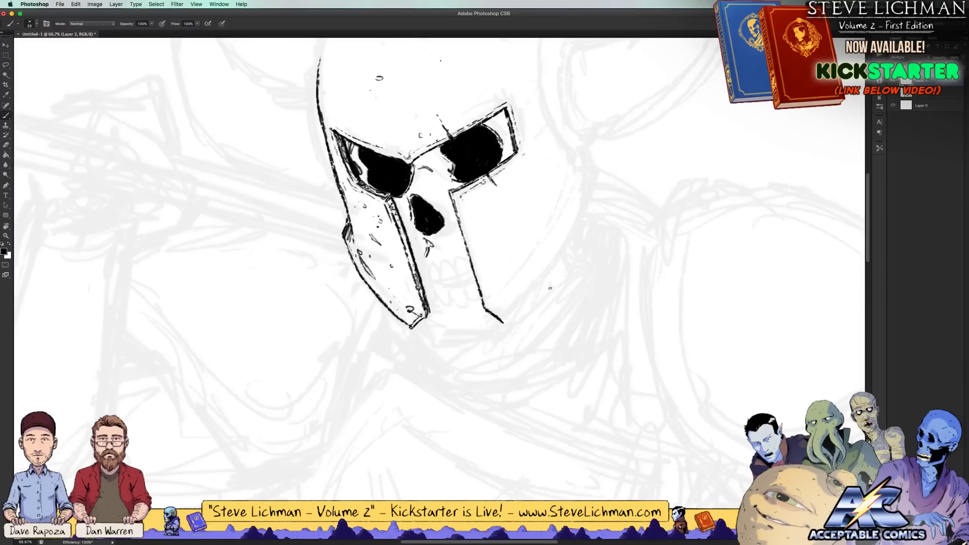
pyautogui.moveTo(559, 252); pyautogui.dragTo(540, 361)
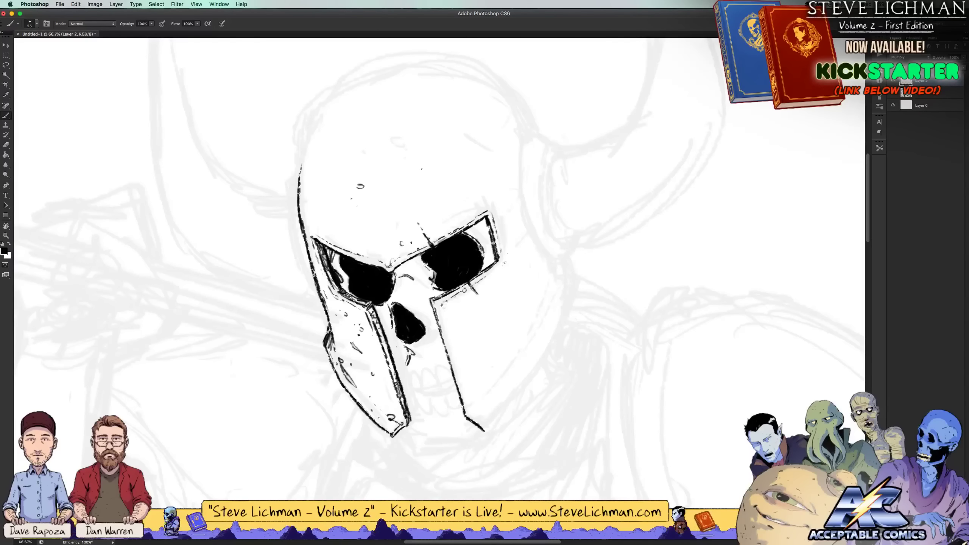
pyautogui.moveTo(421, 262); pyautogui.dragTo(434, 289)
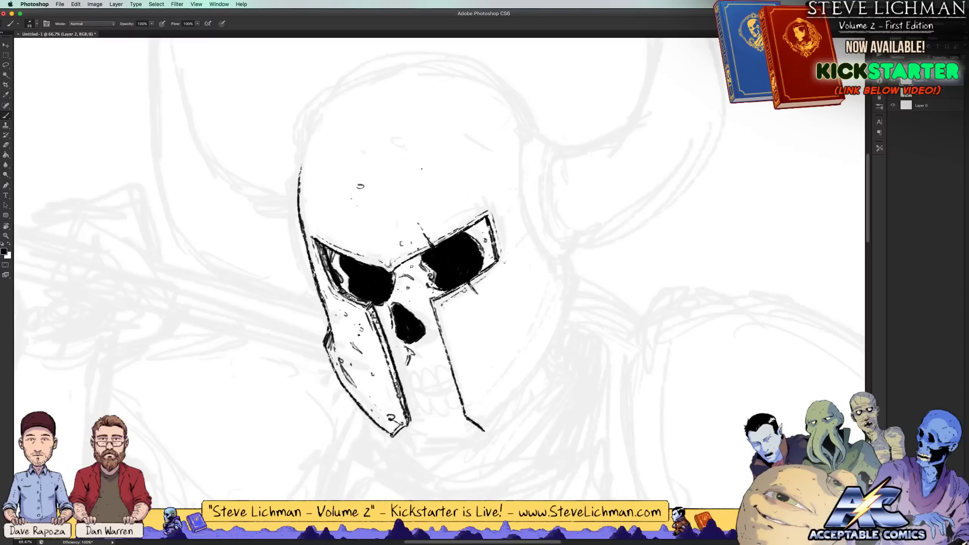
# Hatch shadow into the upper outer corner of the far eye opening and add small ink marks around the nose
pyautogui.moveTo(411, 266); pyautogui.dragTo(408, 269)
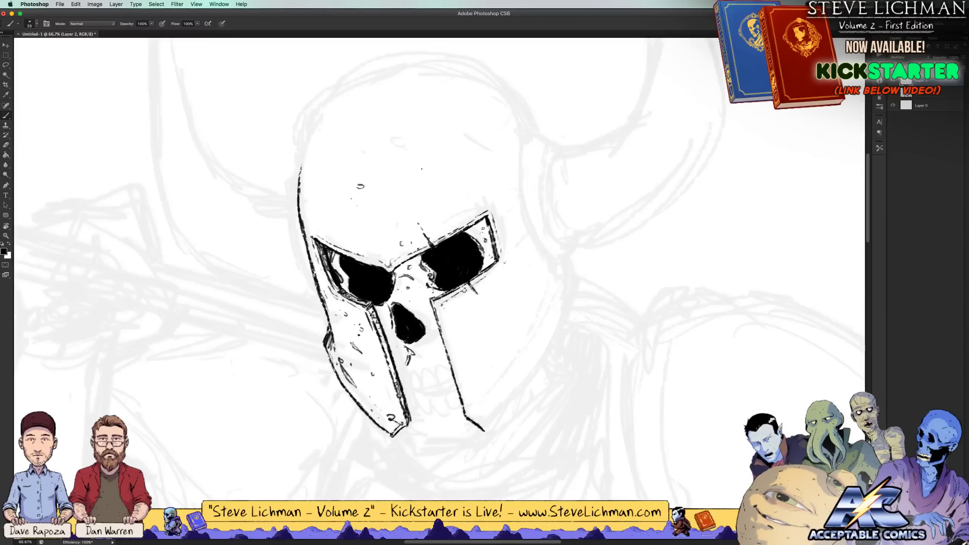
pyautogui.moveTo(481, 232); pyautogui.dragTo(470, 237)
pyautogui.moveTo(480, 227); pyautogui.dragTo(468, 234)
pyautogui.moveTo(477, 225); pyautogui.dragTo(462, 233)
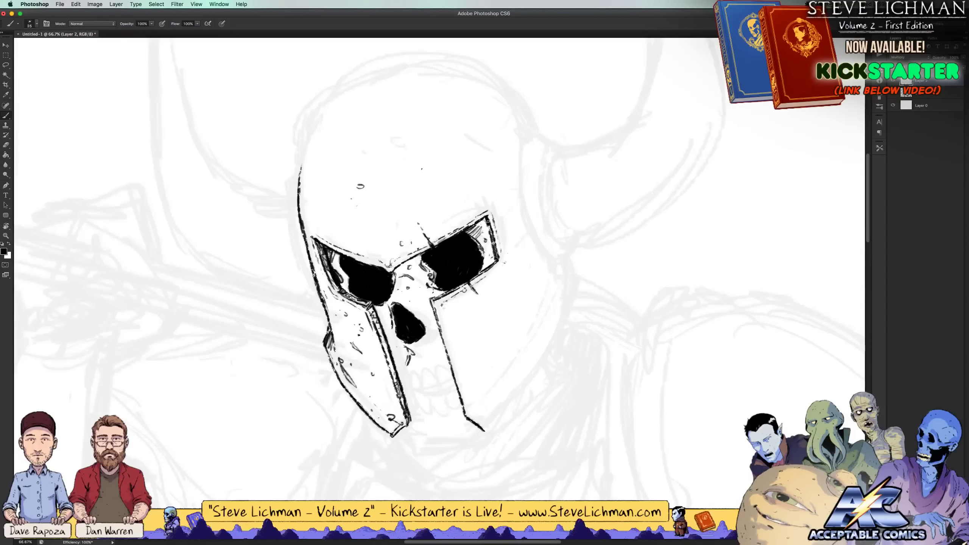
pyautogui.press('super+minus')
pyautogui.press('super+minus')
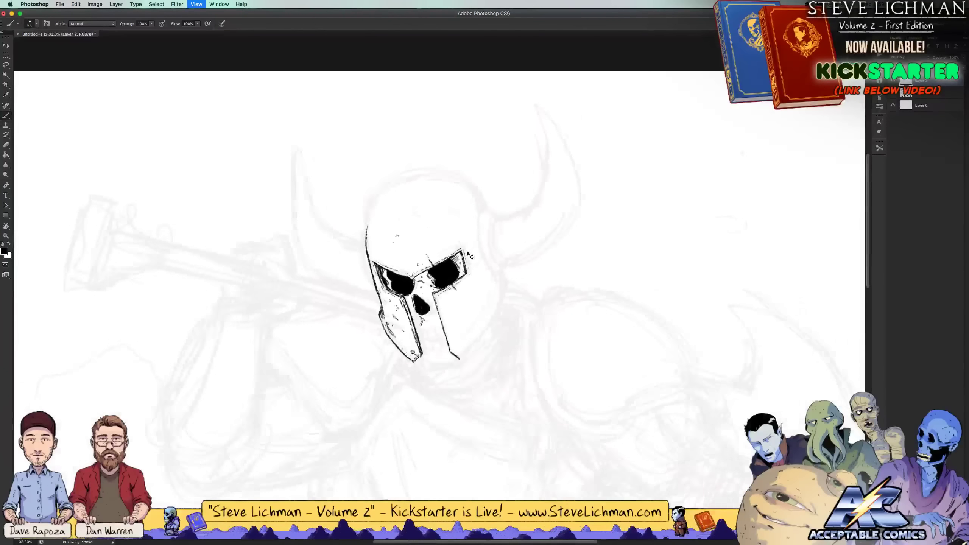
pyautogui.press('super+equal')
pyautogui.press('super+equal')
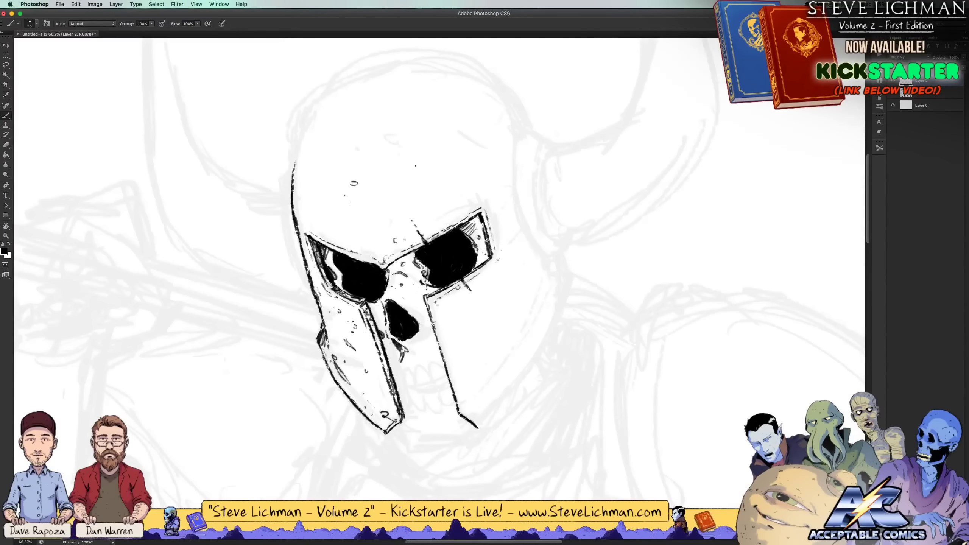
pyautogui.moveTo(431, 322); pyautogui.dragTo(430, 323)
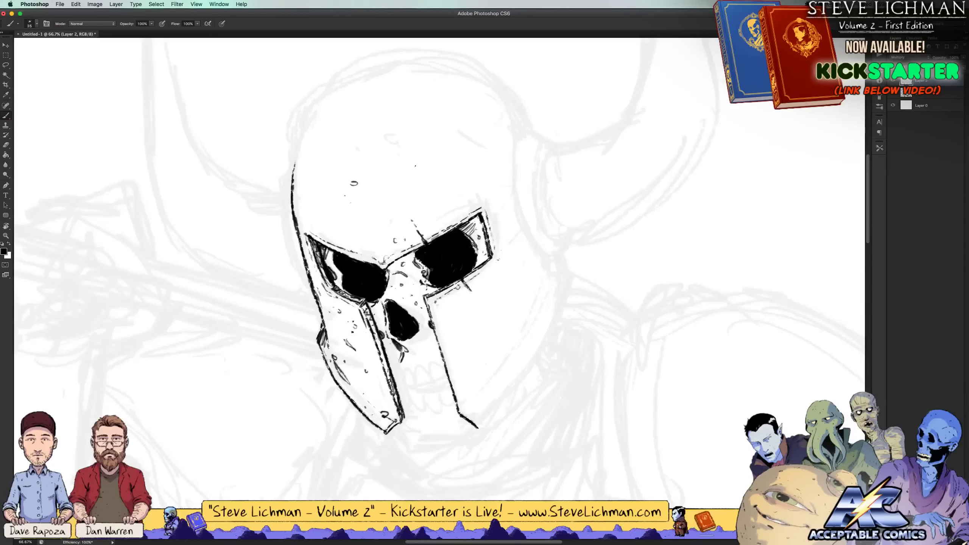
# Refine the bone beside the near eye socket with white touch-ups and fine black shading lines inside the visor opening
pyautogui.press('x')
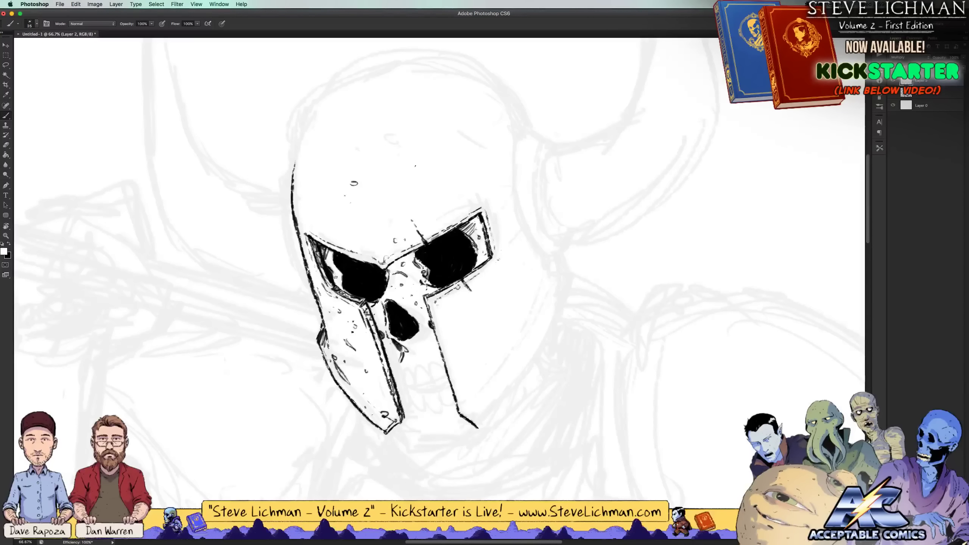
pyautogui.moveTo(334, 280); pyautogui.dragTo(331, 279)
pyautogui.press('x')
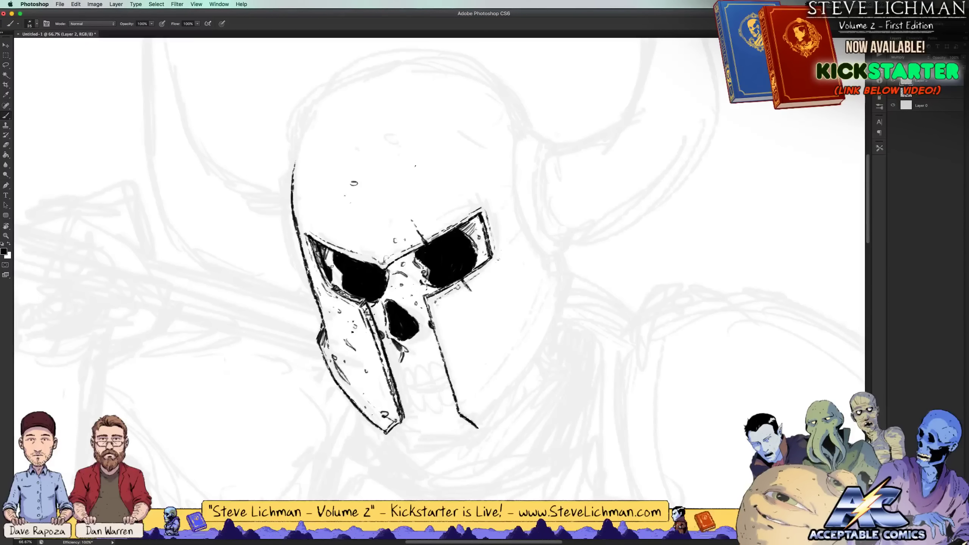
pyautogui.press('x')
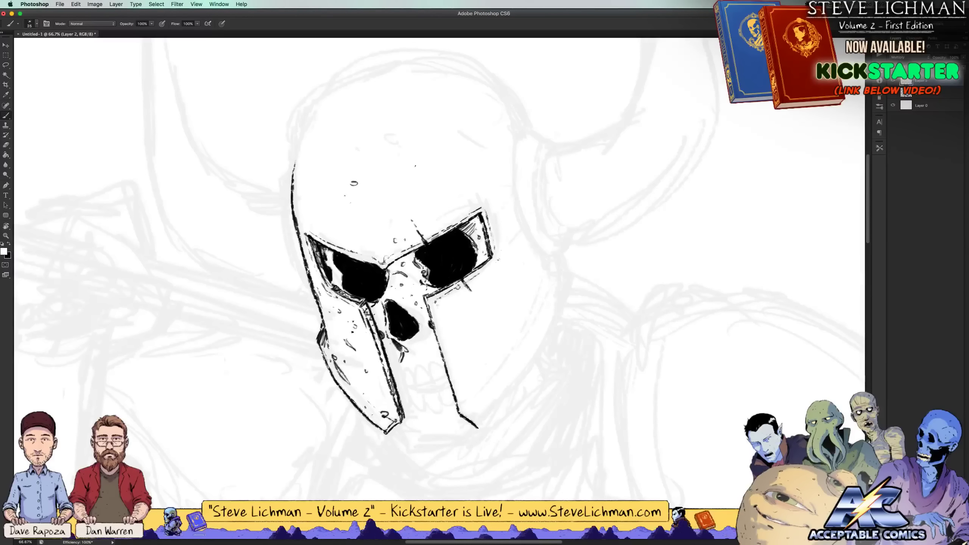
pyautogui.moveTo(329, 252); pyautogui.dragTo(323, 256)
pyautogui.press('x')
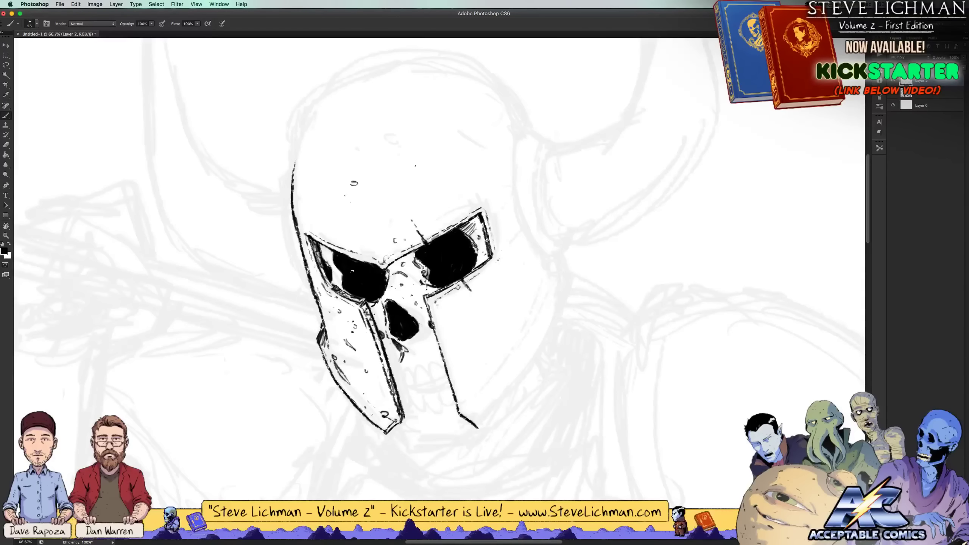
pyautogui.moveTo(336, 261); pyautogui.dragTo(327, 260)
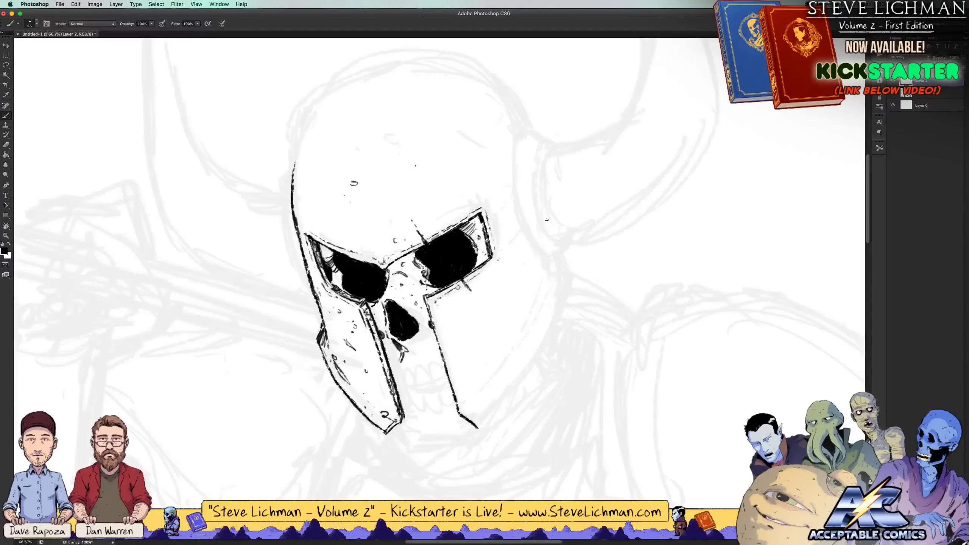
# Ink cracks in the bone below the nasal cavity and draw the scalloped gum line of the upper teeth
pyautogui.press('super+minus')
pyautogui.press('super+minus')
pyautogui.press('super+minus')
pyautogui.press('super+equal')
pyautogui.press('super+equal')
pyautogui.press('super+equal')
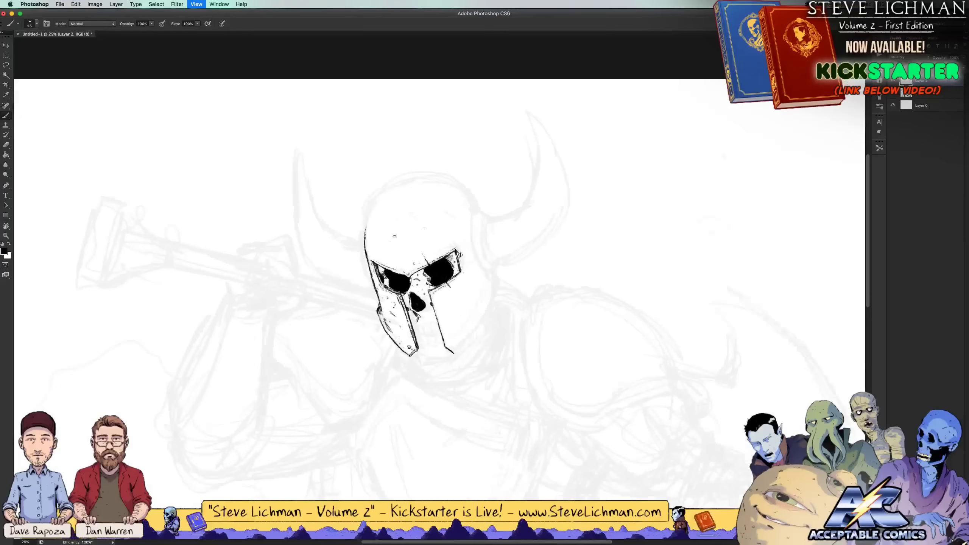
pyautogui.press('super+equal')
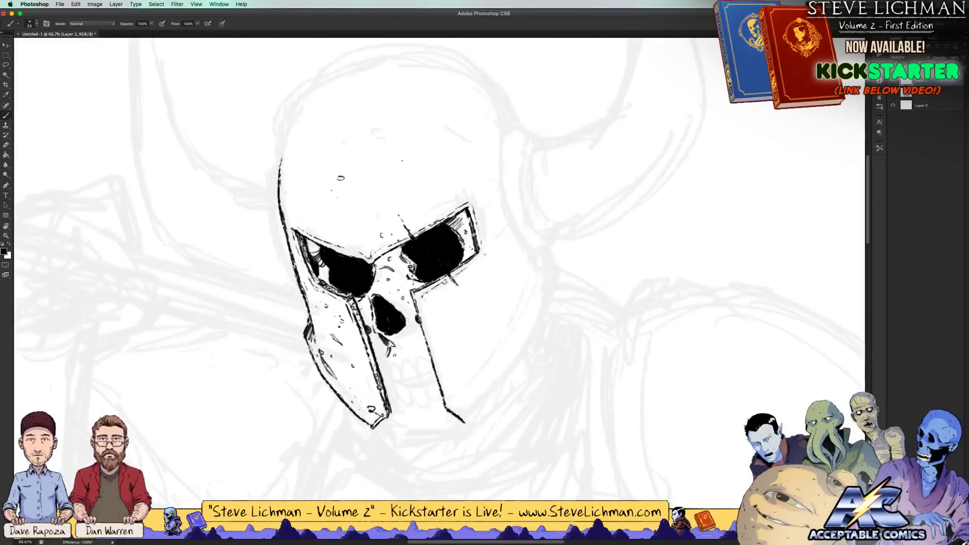
pyautogui.moveTo(393, 351)
pyautogui.mouseDown()
pyautogui.moveTo(373, 337)
pyautogui.moveTo(374, 354)
pyautogui.moveTo(372, 332)
pyautogui.mouseUp()
pyautogui.press('x')
pyautogui.press('x')
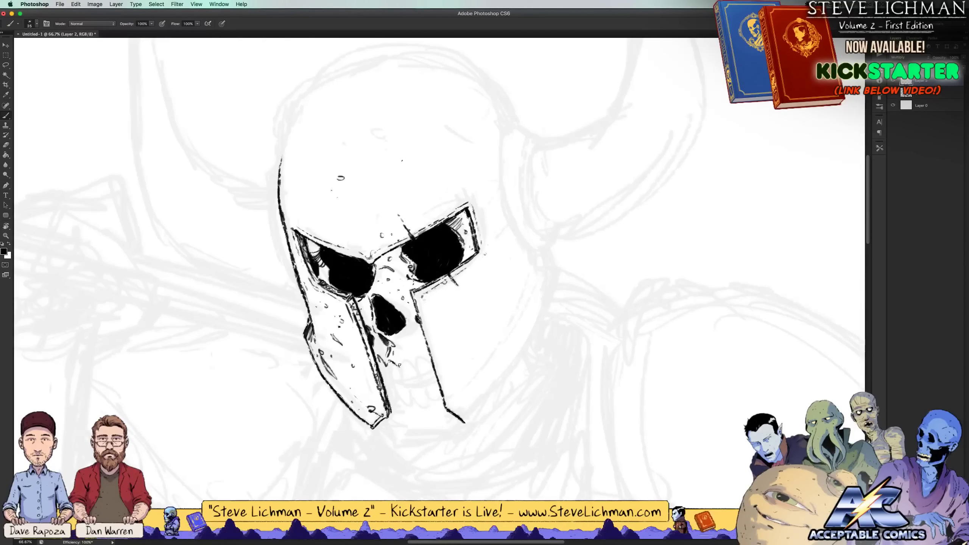
pyautogui.moveTo(400, 365); pyautogui.dragTo(426, 358)
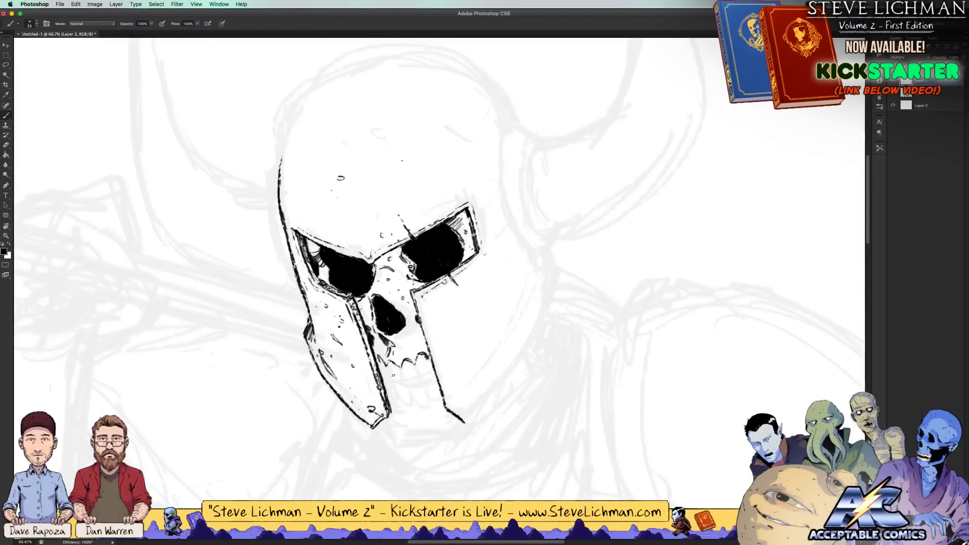
# Draw the bite line between the upper and lower teeth and the scalloped gum line of the lower teeth
pyautogui.moveTo(392, 382)
pyautogui.mouseDown()
pyautogui.moveTo(422, 390)
pyautogui.moveTo(386, 390)
pyautogui.moveTo(413, 393)
pyautogui.moveTo(410, 401)
pyautogui.moveTo(437, 392)
pyautogui.moveTo(412, 380)
pyautogui.mouseUp()
pyautogui.press('x')
pyautogui.press('x')
pyautogui.press('x')
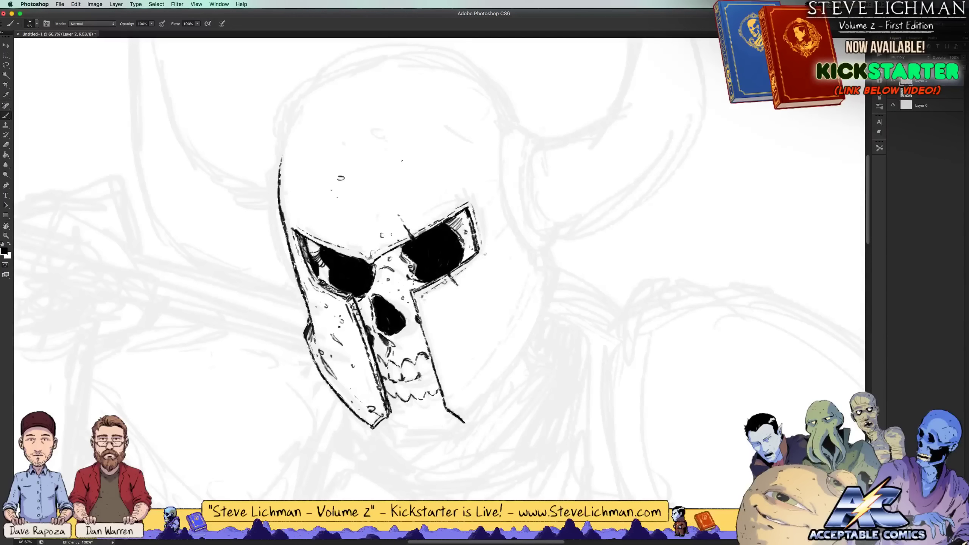
pyautogui.moveTo(421, 377)
pyautogui.mouseDown()
pyautogui.moveTo(434, 372)
pyautogui.moveTo(384, 380)
pyautogui.mouseUp()
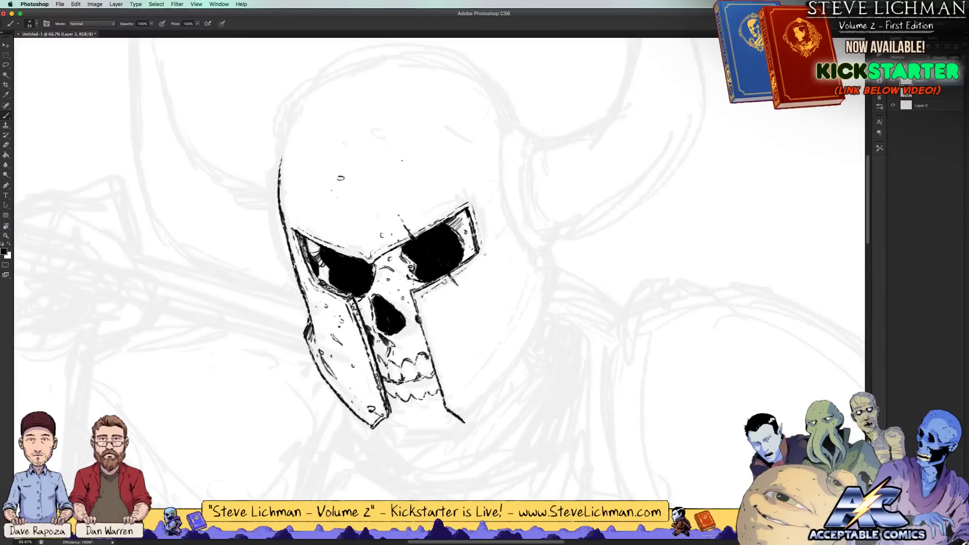
# Add short shading strokes to the bone between nose and upper teeth, and separate the lower teeth with fine lines
pyautogui.moveTo(378, 341)
pyautogui.mouseDown()
pyautogui.moveTo(373, 350)
pyautogui.moveTo(400, 358)
pyautogui.mouseUp()
pyautogui.moveTo(402, 350); pyautogui.dragTo(399, 356)
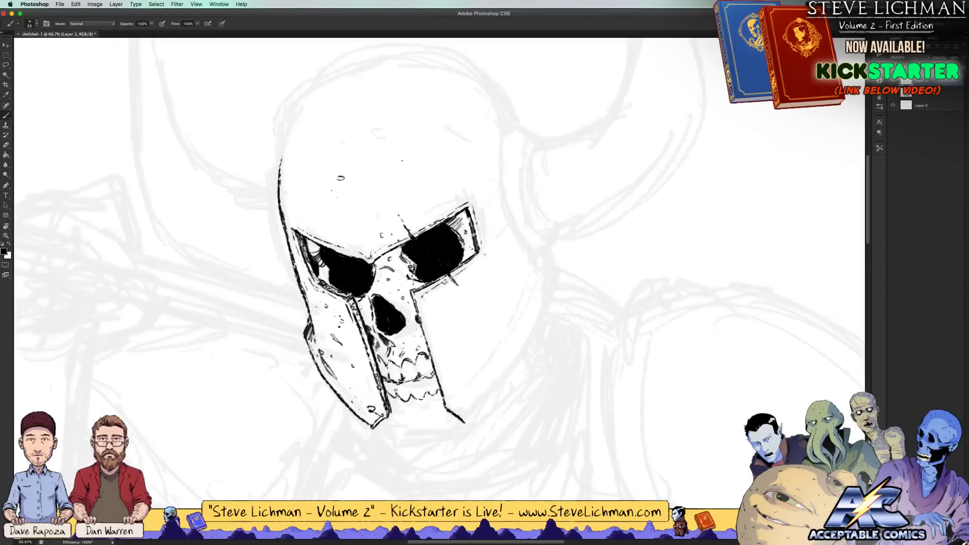
pyautogui.moveTo(394, 385); pyautogui.dragTo(397, 394)
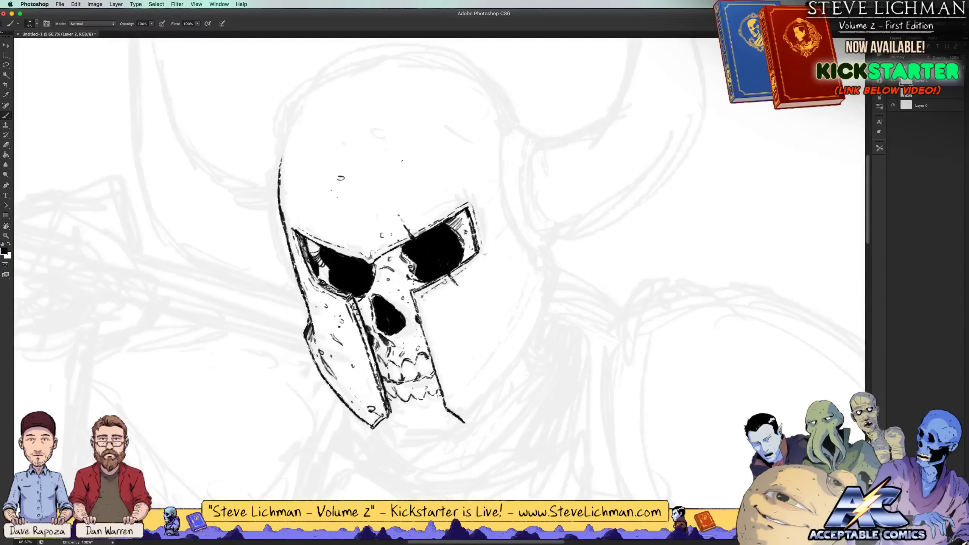
# Outline the skull's chin between the two cheek guards and add small chips and pits to its bone
pyautogui.moveTo(385, 423)
pyautogui.mouseDown()
pyautogui.moveTo(437, 437)
pyautogui.moveTo(457, 425)
pyautogui.moveTo(428, 435)
pyautogui.mouseUp()
pyautogui.moveTo(398, 405); pyautogui.dragTo(393, 416)
pyautogui.moveTo(394, 409); pyautogui.dragTo(403, 415)
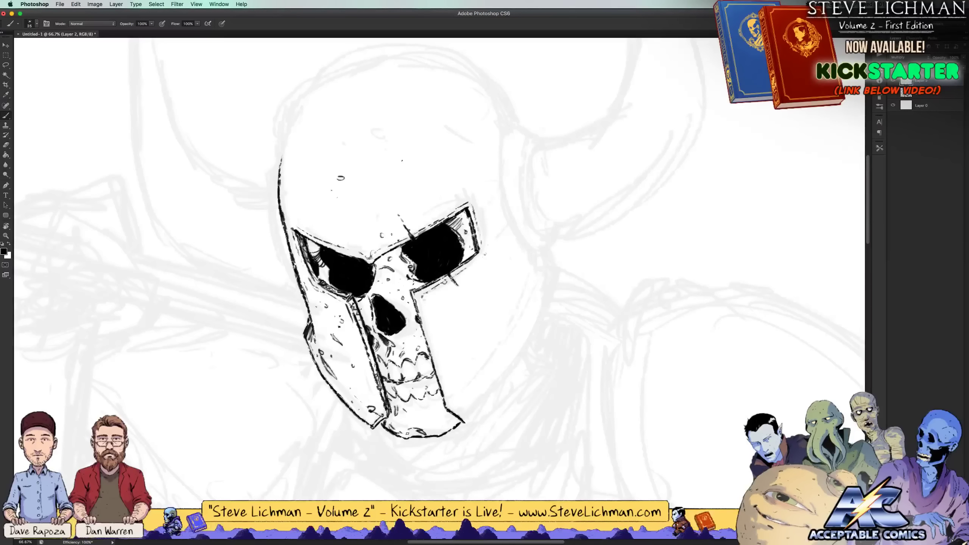
pyautogui.click(418, 419)
pyautogui.click(447, 423)
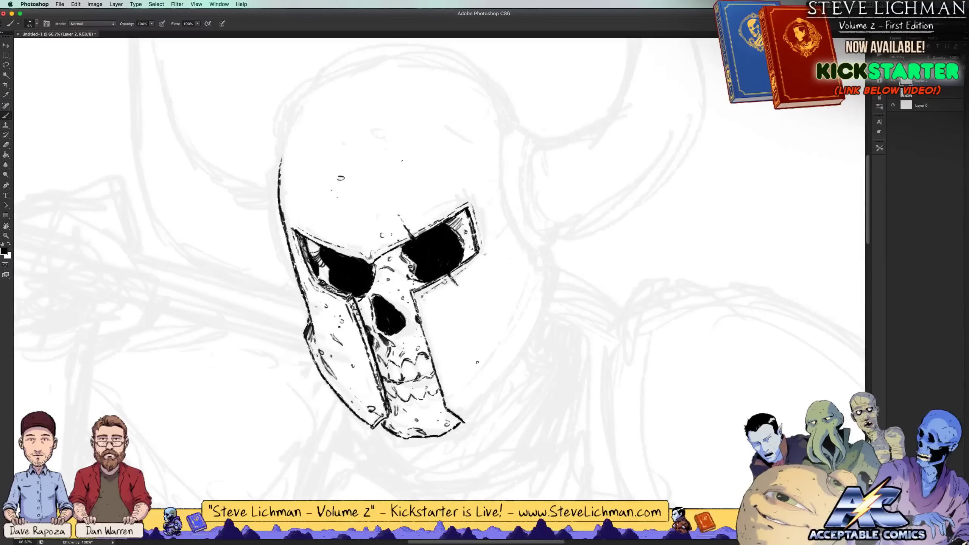
# Outline the far cheek guard's lower and rear edge with a notch at the top, adding specks and an inner line along its borders
pyautogui.press('super+minus')
pyautogui.press('super+minus')
pyautogui.press('super+minus')
pyautogui.press('super+minus')
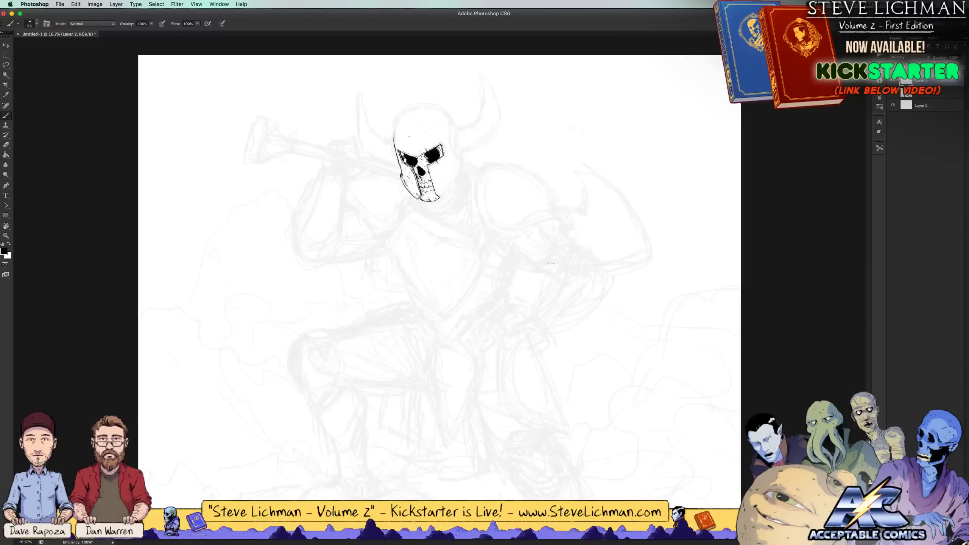
pyautogui.press('super+equal')
pyautogui.press('super+equal')
pyautogui.press('super+equal')
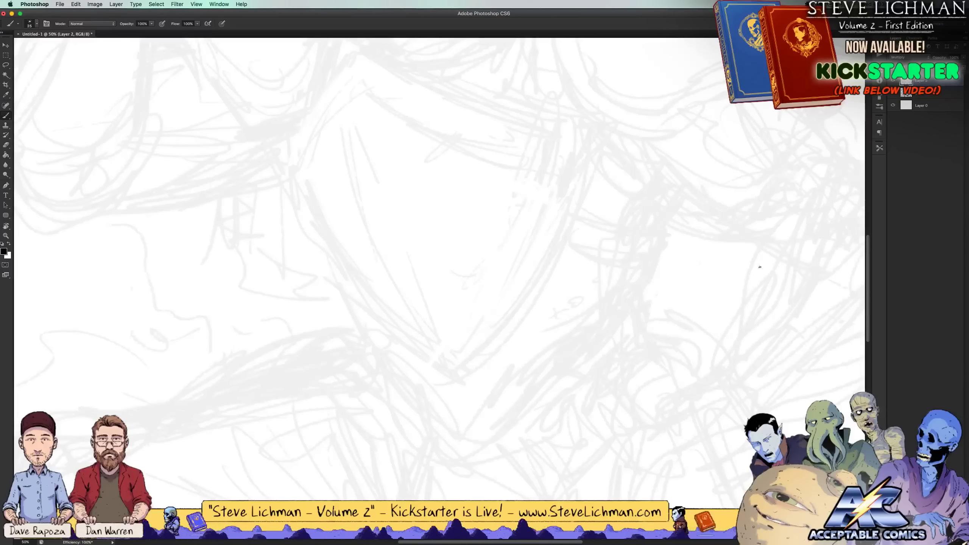
pyautogui.click(556, 191)
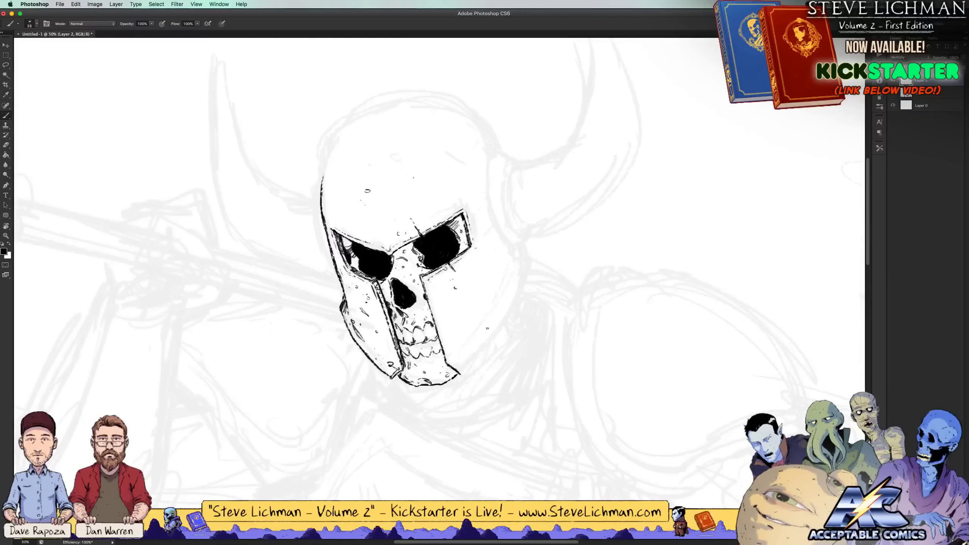
pyautogui.moveTo(475, 363)
pyautogui.mouseDown()
pyautogui.moveTo(515, 317)
pyautogui.moveTo(523, 255)
pyautogui.mouseUp()
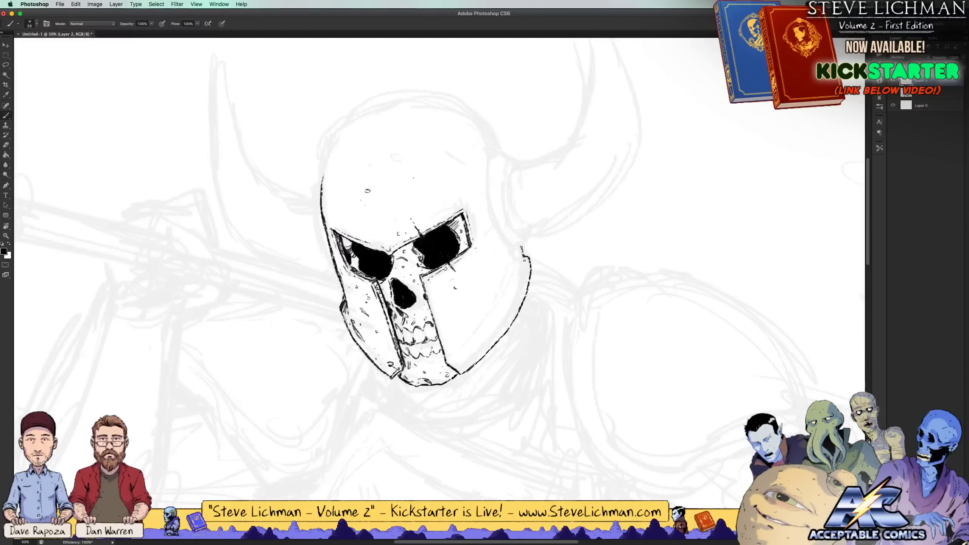
pyautogui.moveTo(478, 325); pyautogui.dragTo(466, 328)
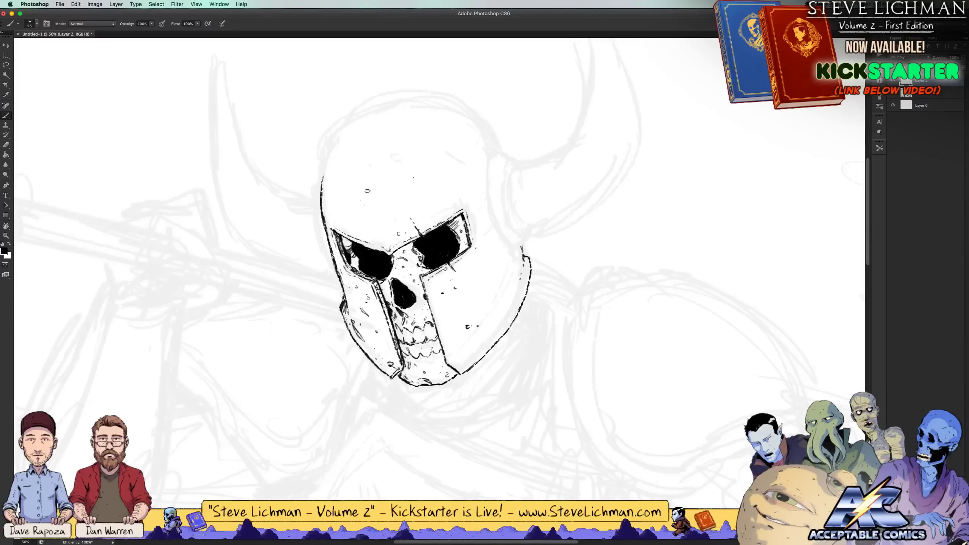
pyautogui.moveTo(434, 300)
pyautogui.mouseDown()
pyautogui.moveTo(460, 364)
pyautogui.moveTo(463, 375)
pyautogui.mouseUp()
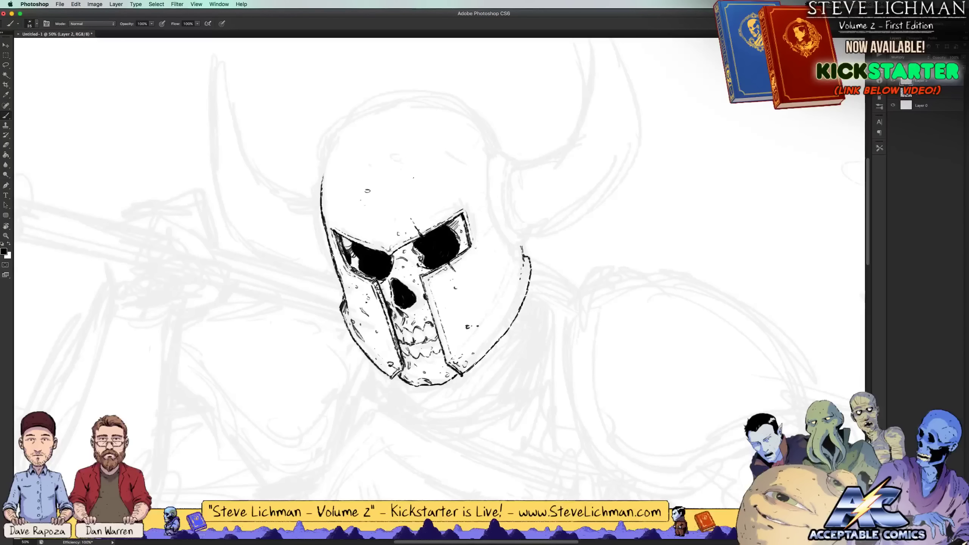
pyautogui.moveTo(468, 358); pyautogui.dragTo(506, 316)
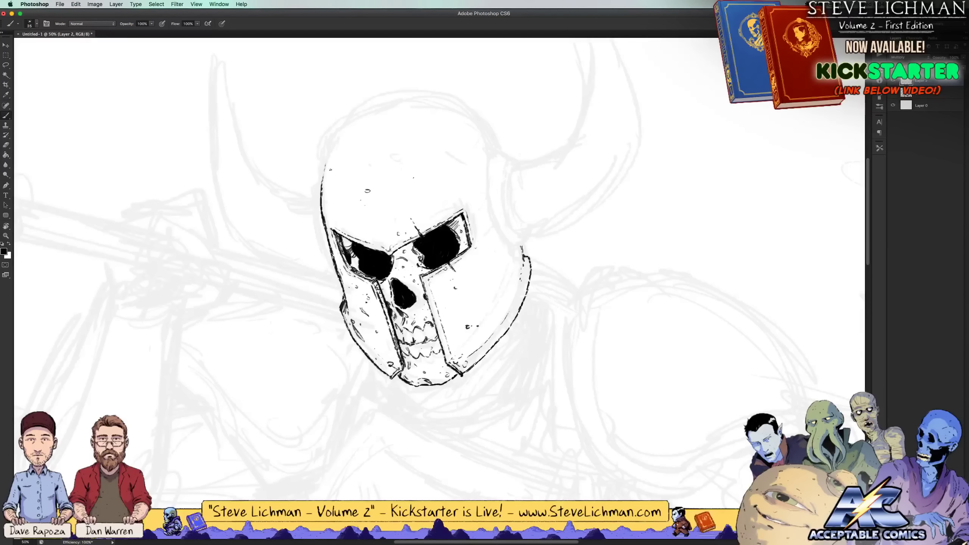
# Outline the helmet dome over to the far horn's base and add a nick, specks and scratches across its surface
pyautogui.moveTo(326, 164)
pyautogui.mouseDown()
pyautogui.moveTo(323, 175)
pyautogui.moveTo(357, 112)
pyautogui.moveTo(414, 96)
pyautogui.moveTo(453, 101)
pyautogui.moveTo(495, 148)
pyautogui.mouseUp()
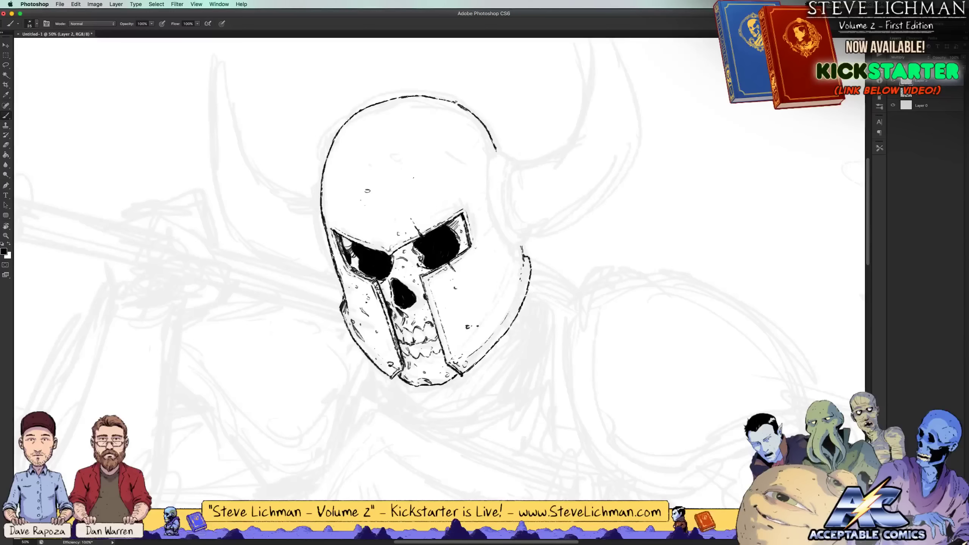
pyautogui.moveTo(453, 103); pyautogui.dragTo(459, 107)
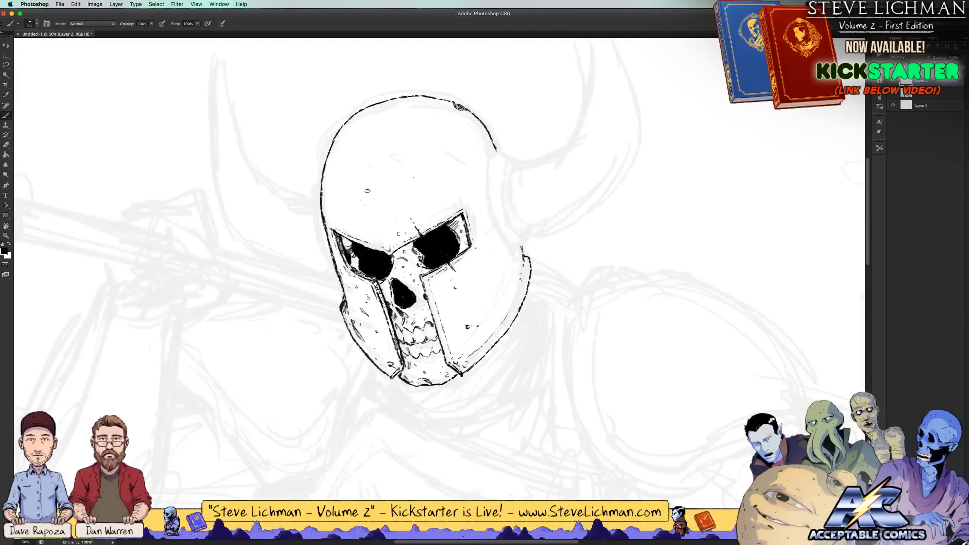
pyautogui.moveTo(397, 110); pyautogui.dragTo(351, 128)
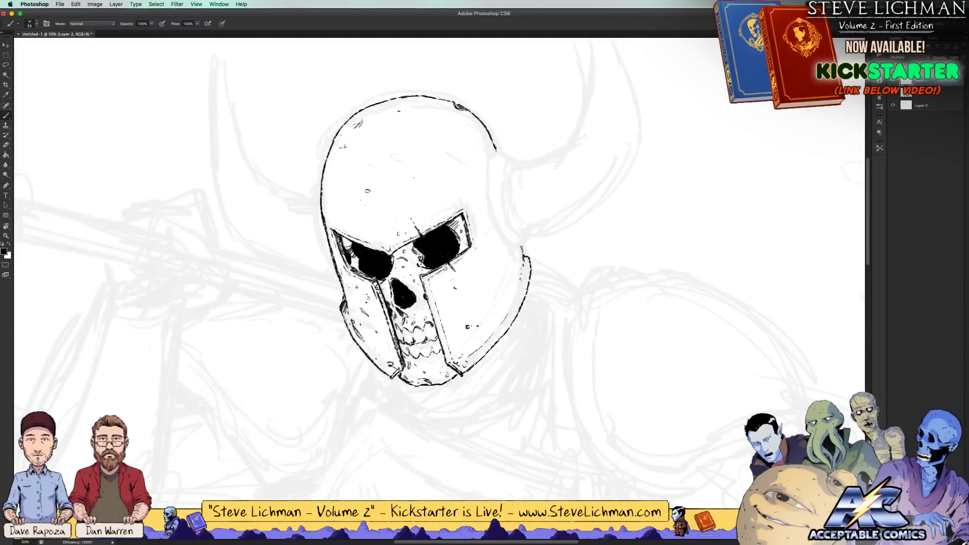
pyautogui.moveTo(331, 171); pyautogui.dragTo(323, 184)
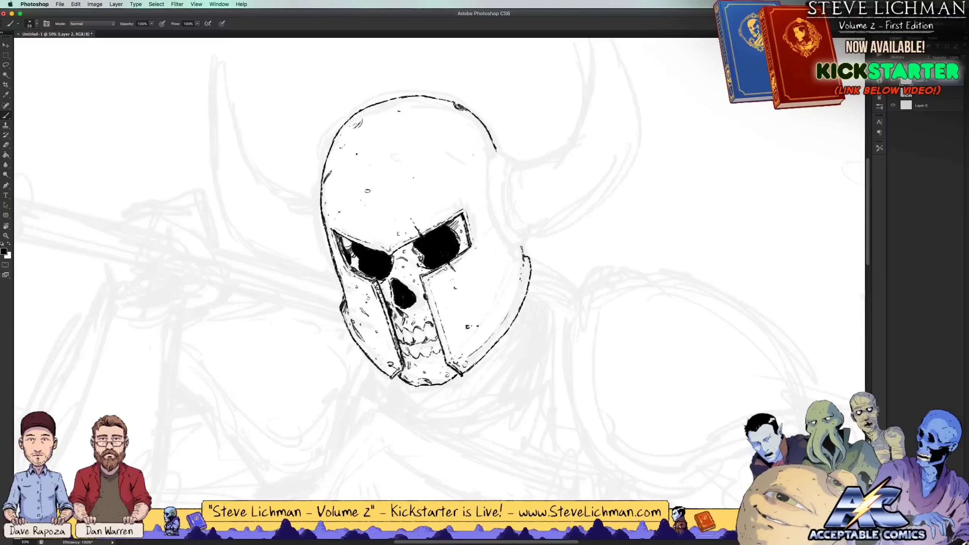
pyautogui.moveTo(340, 236); pyautogui.dragTo(349, 245)
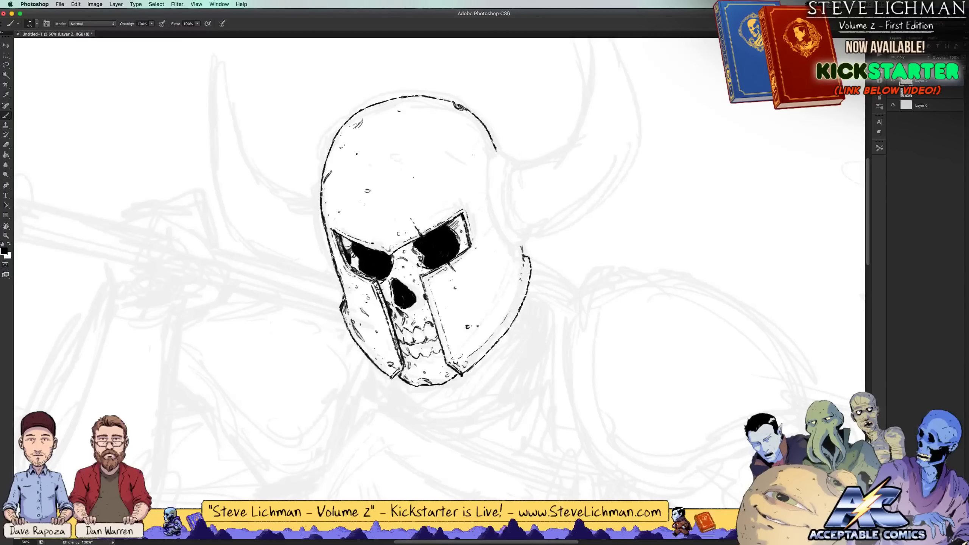
pyautogui.moveTo(399, 262)
pyautogui.mouseDown()
pyautogui.moveTo(445, 286)
pyautogui.moveTo(454, 308)
pyautogui.mouseUp()
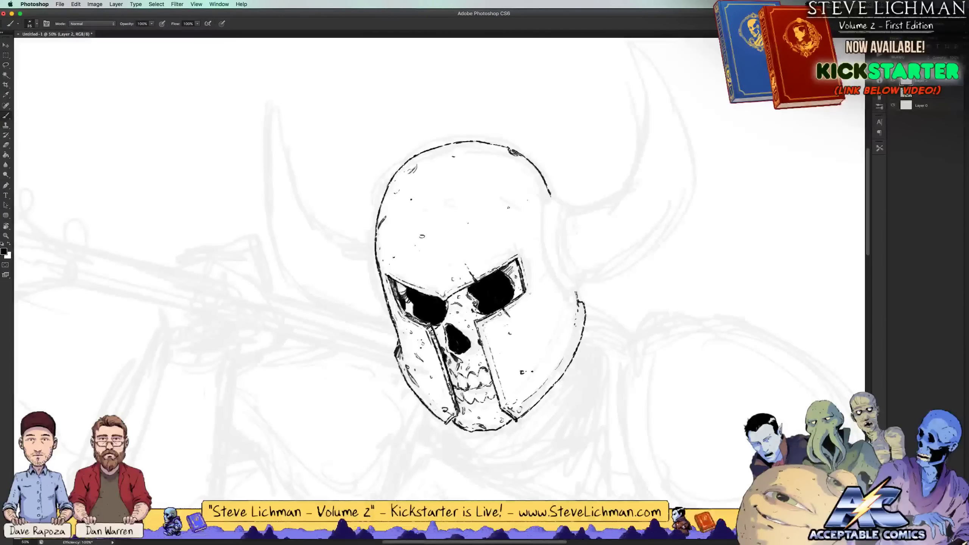
pyautogui.moveTo(517, 210); pyautogui.dragTo(504, 198)
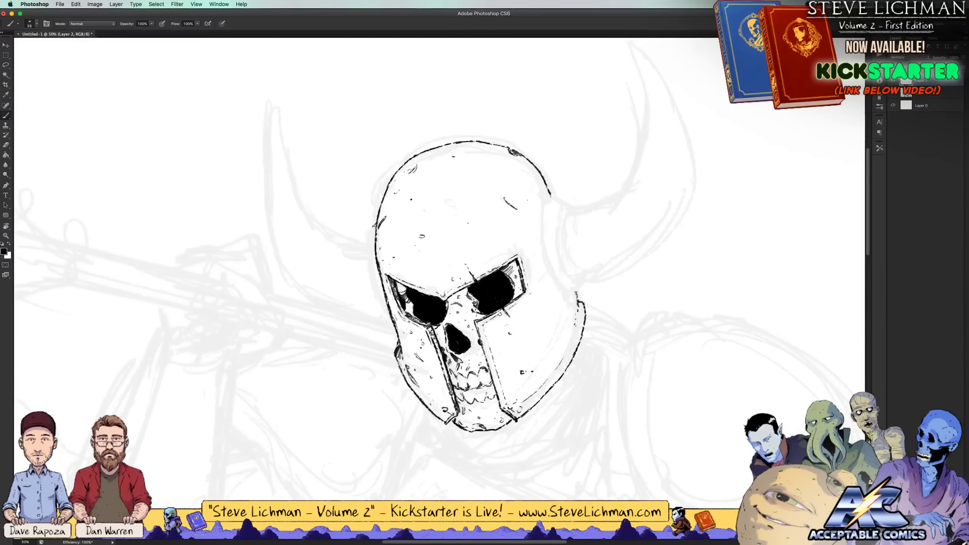
# Outline the narrow raised rim along the helmet's left edge and thicken its lower end down to the eye opening
pyautogui.moveTo(372, 228)
pyautogui.mouseDown()
pyautogui.moveTo(382, 295)
pyautogui.moveTo(378, 284)
pyautogui.mouseUp()
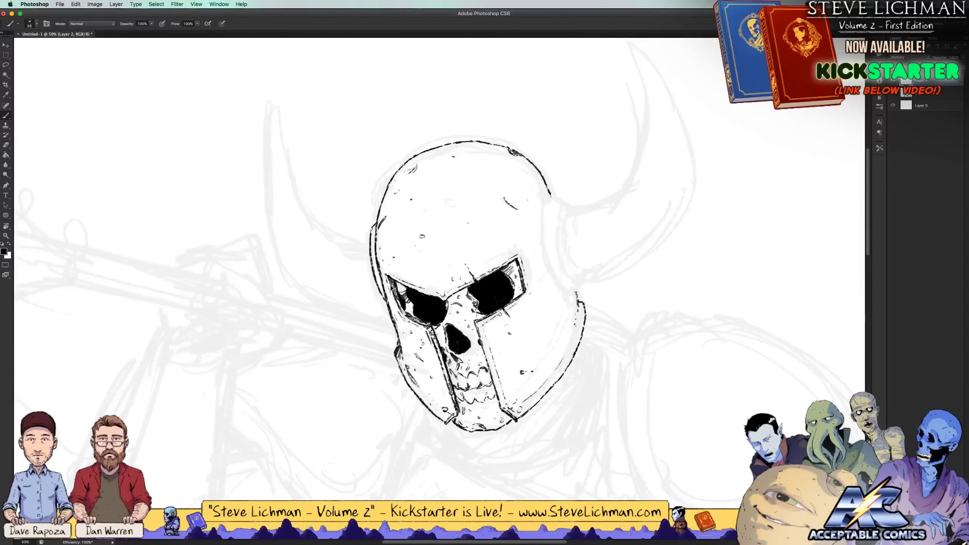
pyautogui.press('super+alt+z')
pyautogui.moveTo(374, 276)
pyautogui.mouseDown()
pyautogui.moveTo(383, 303)
pyautogui.moveTo(375, 282)
pyautogui.mouseUp()
pyautogui.moveTo(389, 315); pyautogui.dragTo(378, 284)
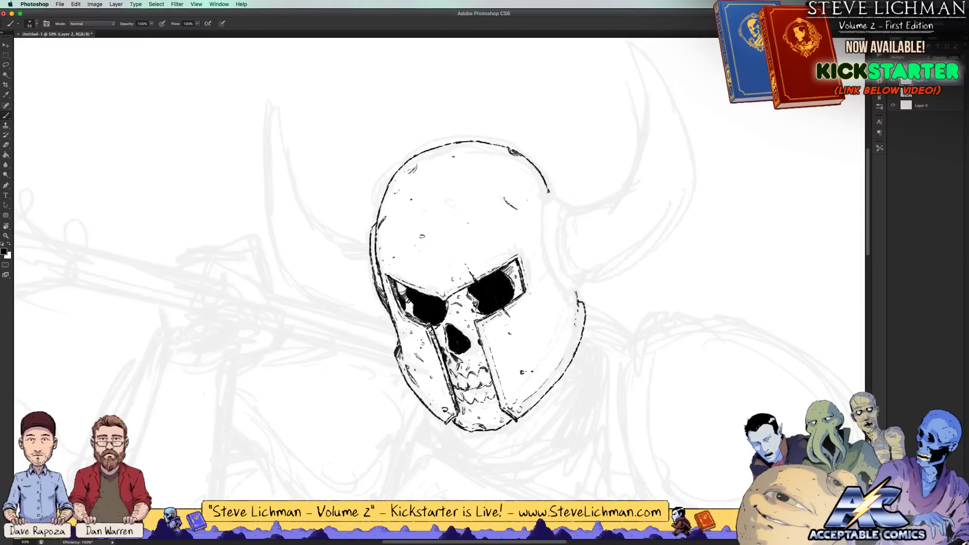
# Outline the curved mounting band at the right-hand horn's base and add small rivets along it
pyautogui.moveTo(545, 192)
pyautogui.mouseDown()
pyautogui.moveTo(550, 268)
pyautogui.moveTo(547, 251)
pyautogui.moveTo(582, 281)
pyautogui.mouseUp()
pyautogui.moveTo(576, 282); pyautogui.dragTo(580, 280)
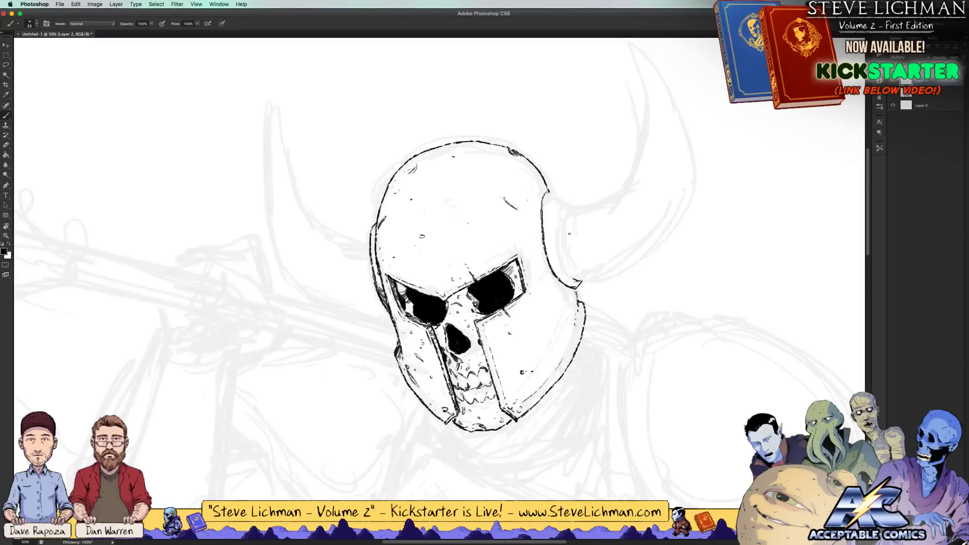
pyautogui.moveTo(577, 281)
pyautogui.mouseDown()
pyautogui.moveTo(555, 224)
pyautogui.moveTo(569, 274)
pyautogui.mouseUp()
pyautogui.moveTo(557, 225); pyautogui.dragTo(561, 199)
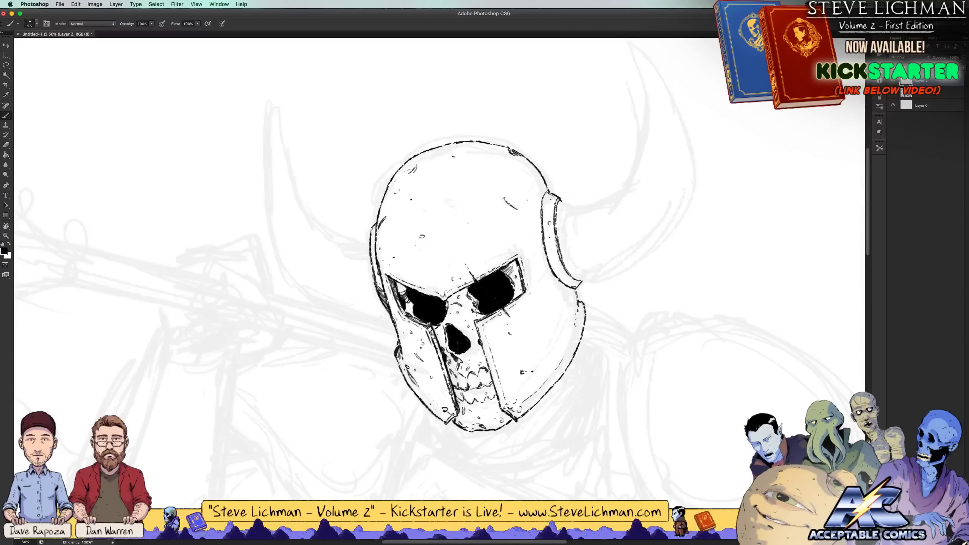
pyautogui.click(559, 274)
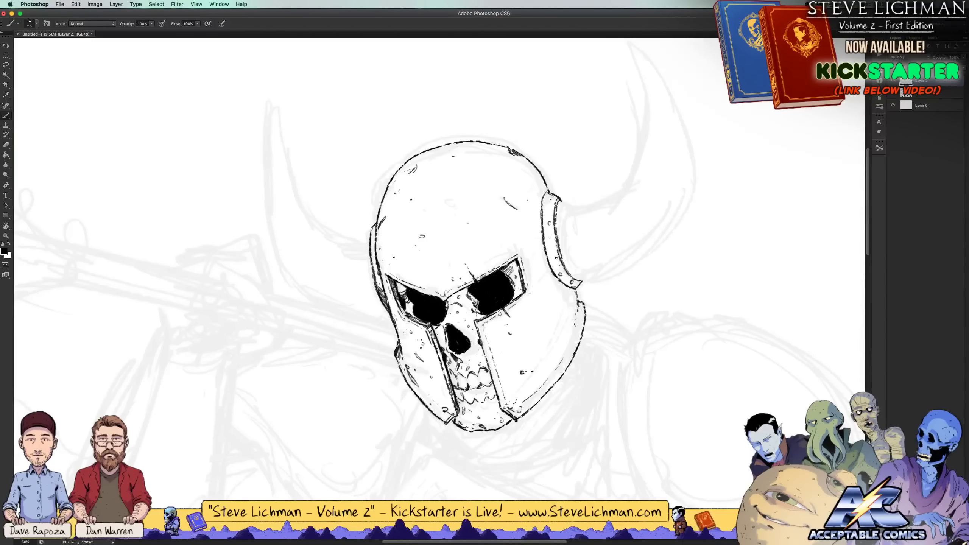
pyautogui.moveTo(551, 249); pyautogui.dragTo(551, 252)
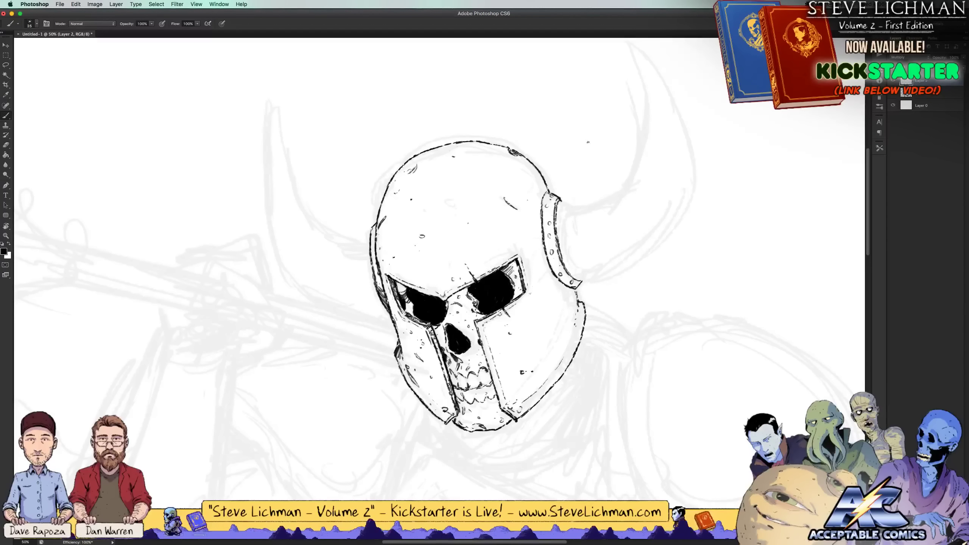
# Ink the right-hand horn's inner curve from the mounting band up to its tip
pyautogui.press('super+minus')
pyautogui.press('super+minus')
pyautogui.press('super+minus')
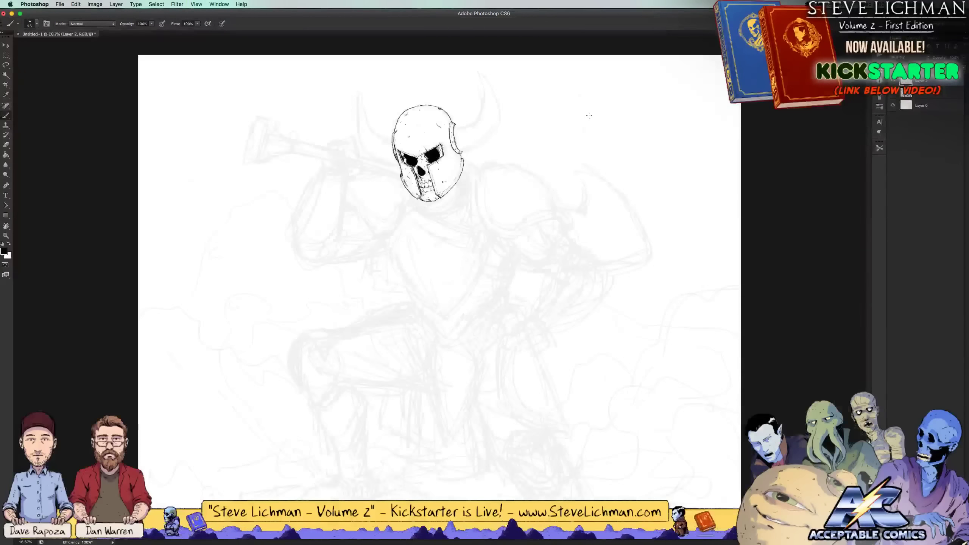
pyautogui.press('super+plus')
pyautogui.press('super+plus')
pyautogui.press('super+plus')
pyautogui.moveTo(601, 126)
pyautogui.mouseDown()
pyautogui.moveTo(610, 242)
pyautogui.moveTo(692, 234)
pyautogui.mouseUp()
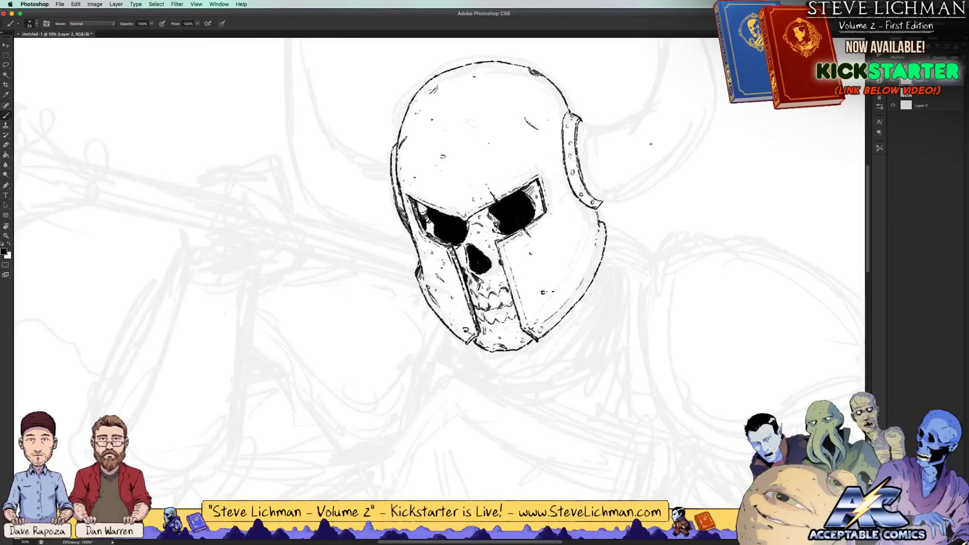
pyautogui.moveTo(676, 210); pyautogui.dragTo(634, 363)
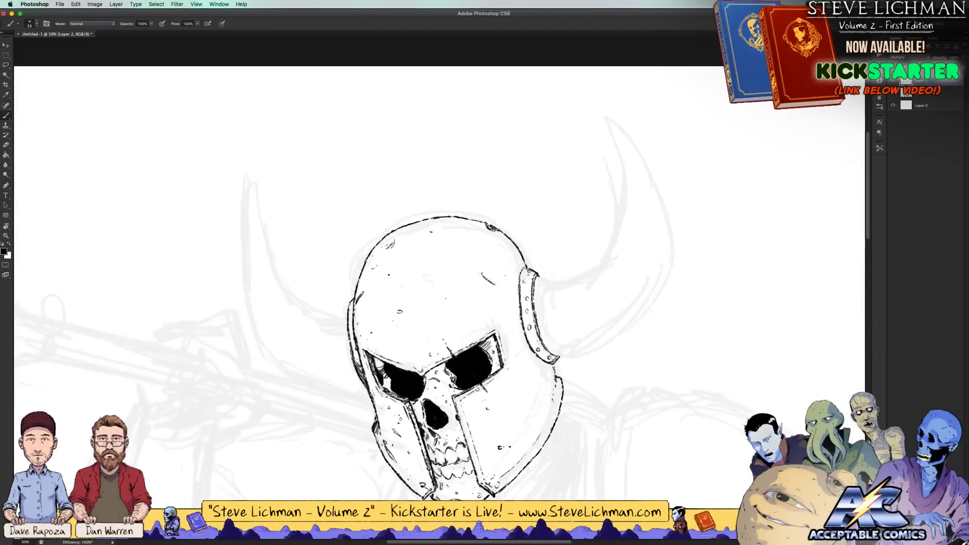
pyautogui.scroll(3, 577, 282)
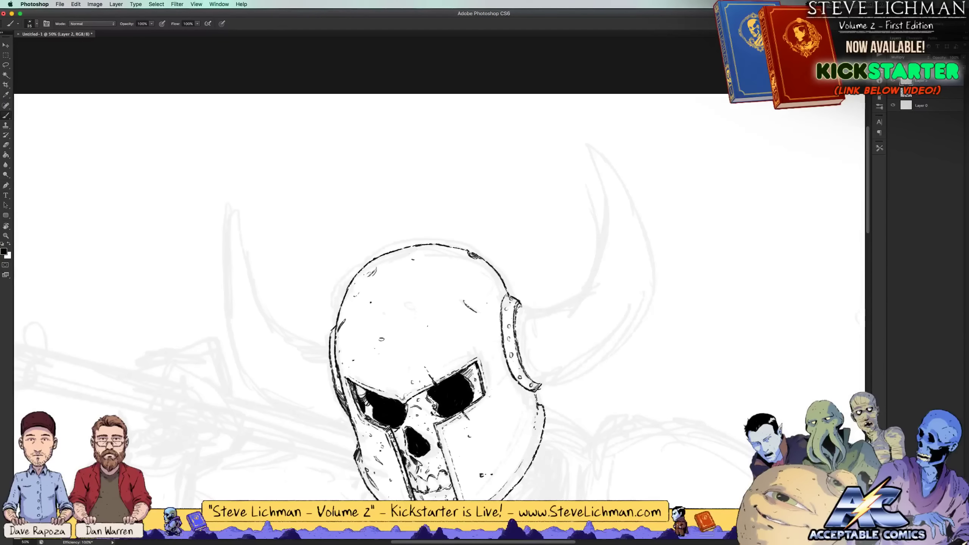
pyautogui.moveTo(516, 312)
pyautogui.mouseDown()
pyautogui.moveTo(562, 300)
pyautogui.moveTo(594, 269)
pyautogui.mouseUp()
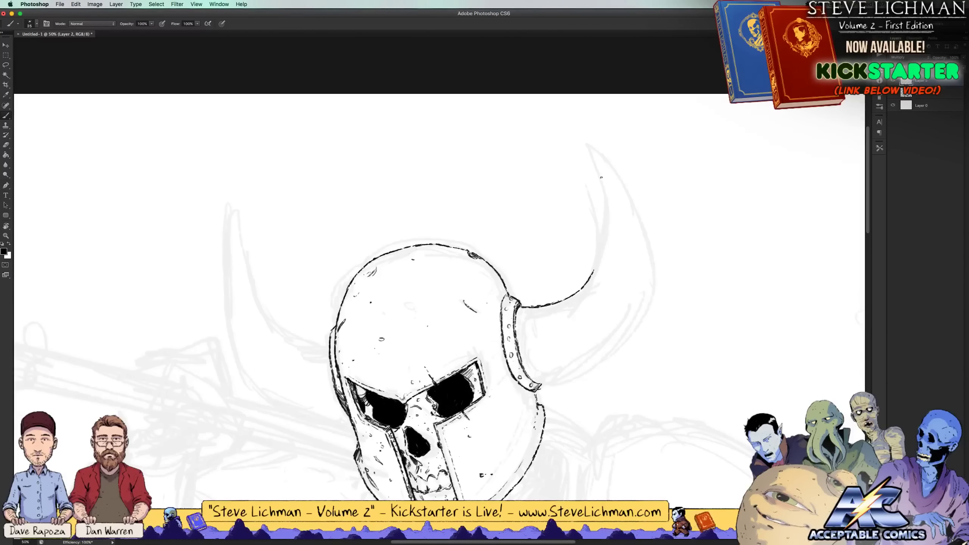
pyautogui.moveTo(588, 148)
pyautogui.mouseDown()
pyautogui.moveTo(600, 197)
pyautogui.moveTo(593, 271)
pyautogui.mouseUp()
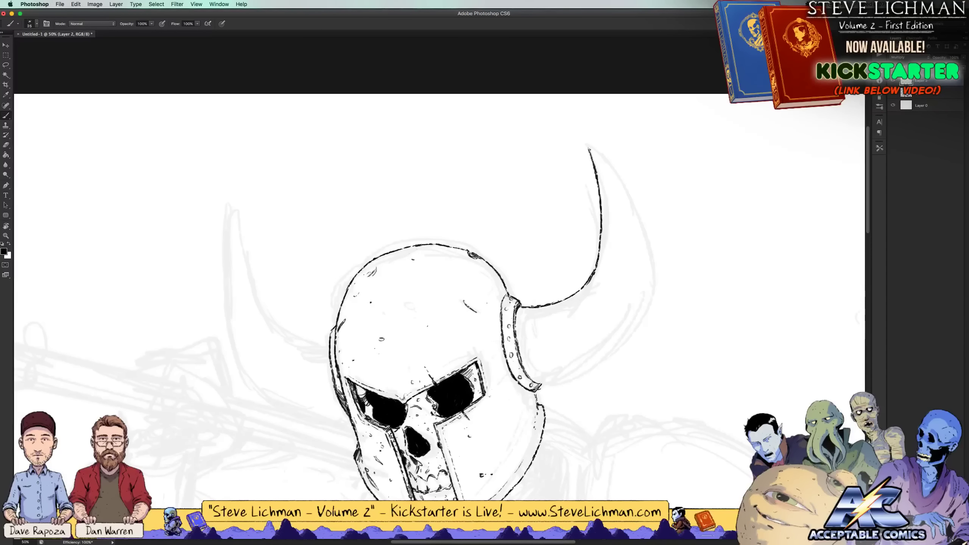
# Ink the right-hand horn's outer curve from the tip back to the mounting band and clean up the line at its bend
pyautogui.moveTo(587, 144)
pyautogui.mouseDown()
pyautogui.moveTo(641, 231)
pyautogui.moveTo(647, 268)
pyautogui.moveTo(635, 334)
pyautogui.mouseUp()
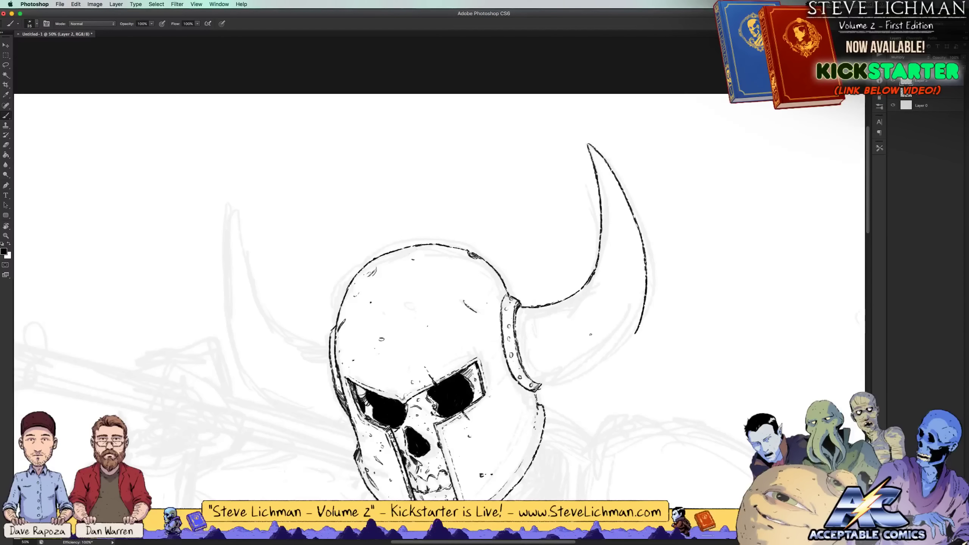
pyautogui.press('x')
pyautogui.press('x')
pyautogui.moveTo(633, 334)
pyautogui.mouseDown()
pyautogui.moveTo(587, 369)
pyautogui.moveTo(539, 385)
pyautogui.mouseUp()
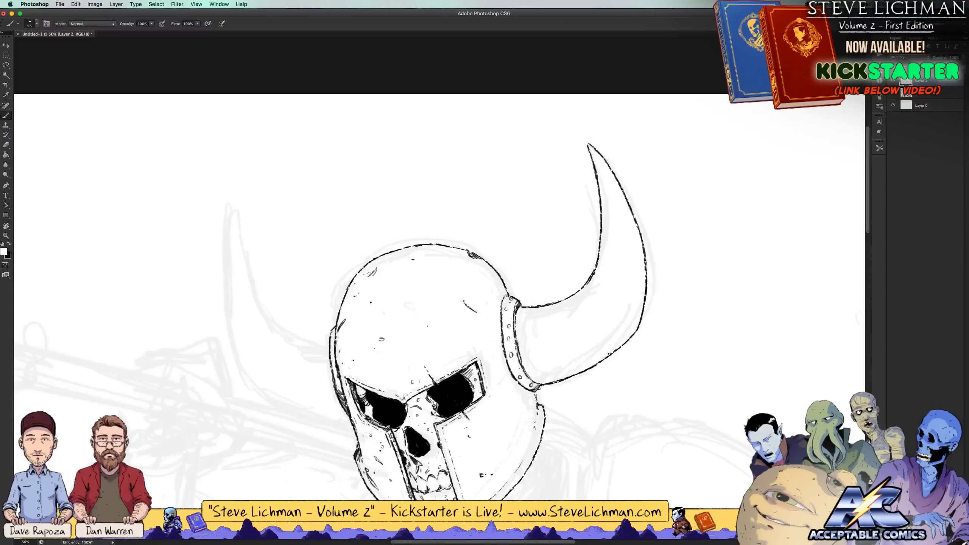
pyautogui.press('x')
pyautogui.moveTo(639, 332); pyautogui.dragTo(630, 336)
pyautogui.press('x')
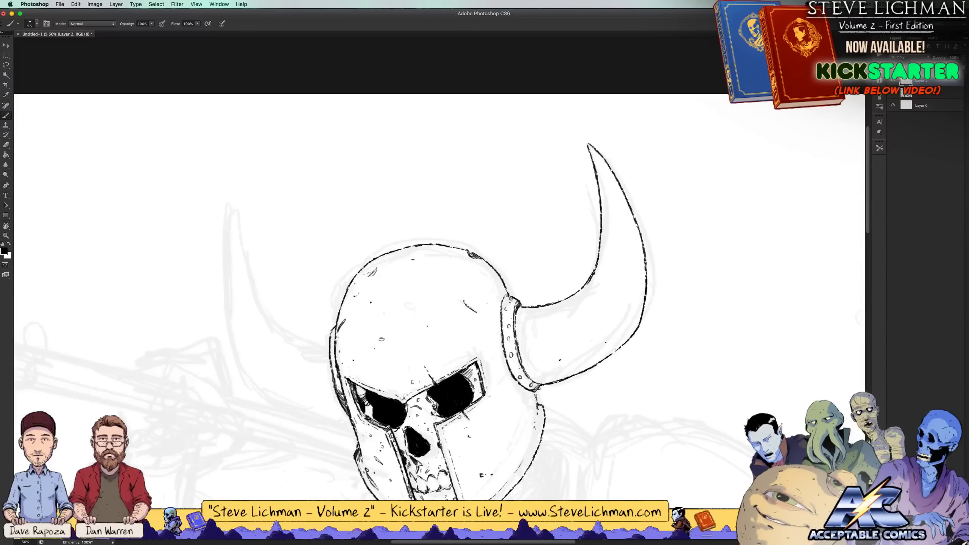
# Add pits and specks across the right-hand horn, with short shading strokes at its tip, inner bend and outer edge
pyautogui.click(560, 360)
pyautogui.moveTo(528, 372); pyautogui.dragTo(546, 381)
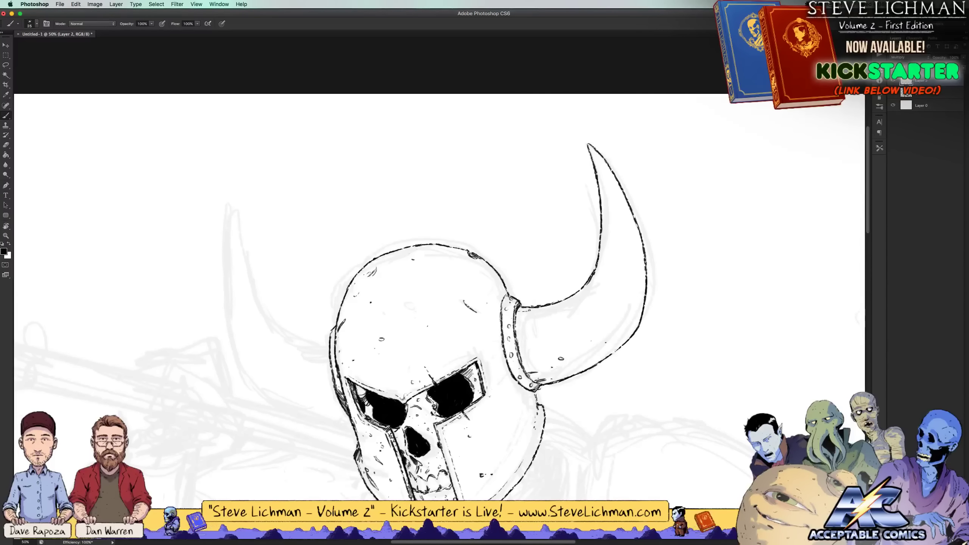
pyautogui.moveTo(529, 310)
pyautogui.mouseDown()
pyautogui.moveTo(517, 330)
pyautogui.moveTo(548, 328)
pyautogui.mouseUp()
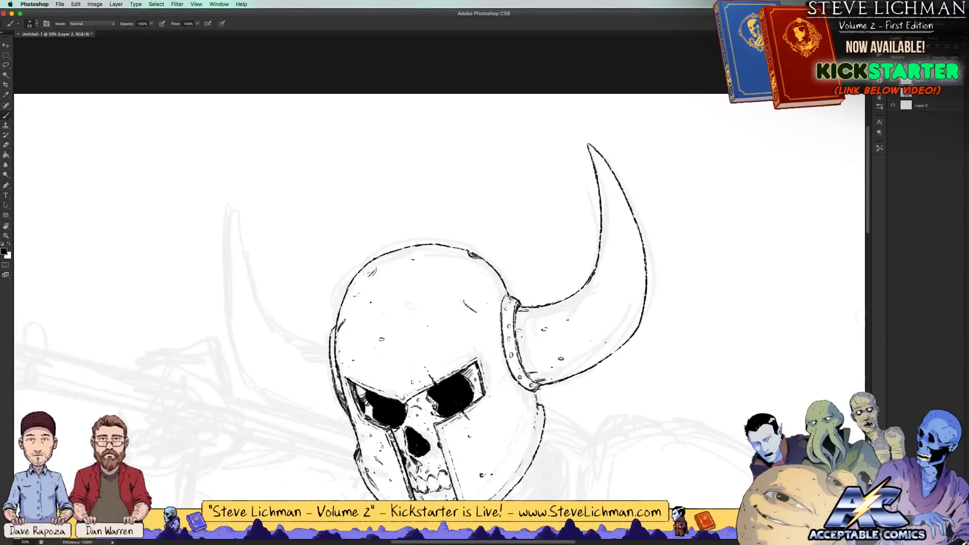
pyautogui.moveTo(587, 289); pyautogui.dragTo(568, 300)
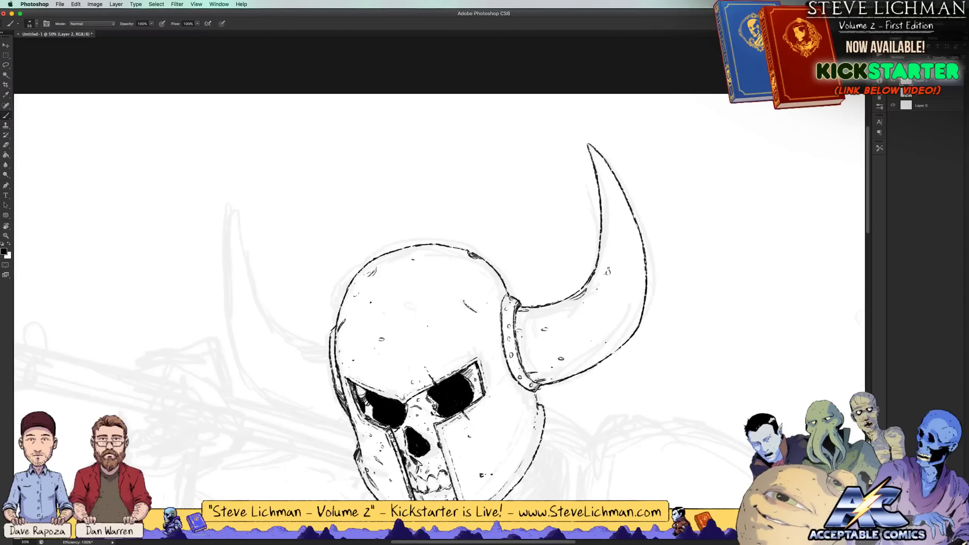
pyautogui.moveTo(601, 174); pyautogui.dragTo(594, 154)
pyautogui.moveTo(603, 190); pyautogui.dragTo(596, 152)
pyautogui.moveTo(618, 236)
pyautogui.mouseDown()
pyautogui.moveTo(637, 275)
pyautogui.moveTo(641, 260)
pyautogui.mouseUp()
pyautogui.press('x')
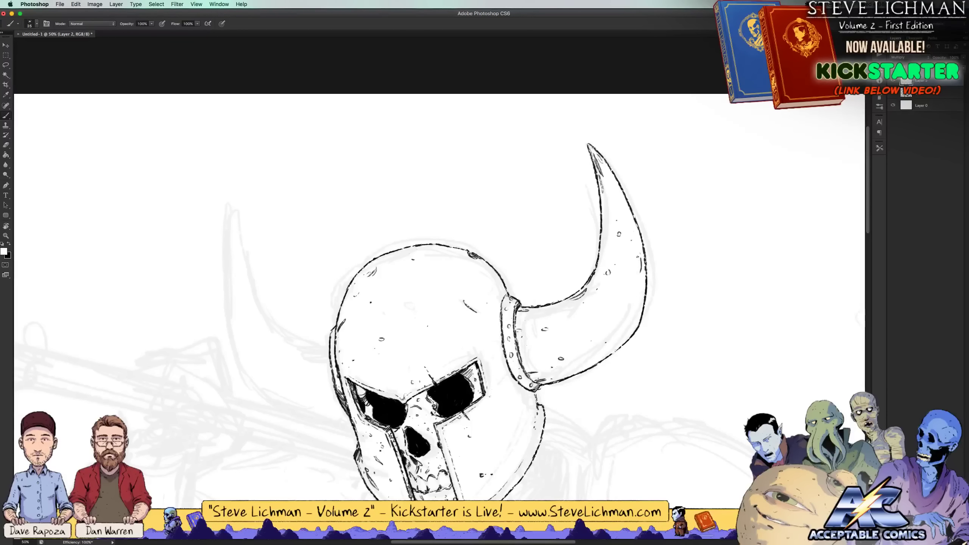
pyautogui.press('x')
pyautogui.moveTo(631, 220); pyautogui.dragTo(637, 229)
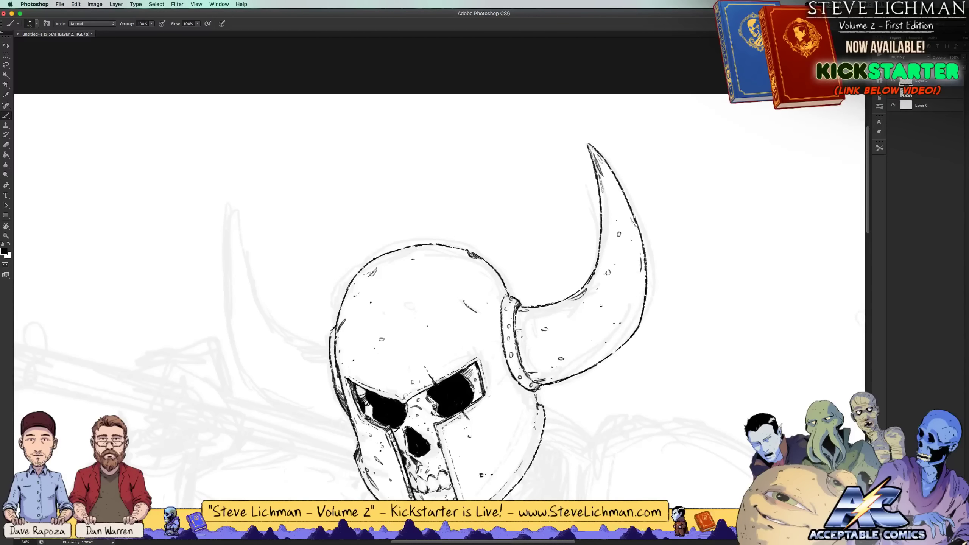
# Draw short crack lines across the right-hand horn at its lower bend, inner curve and upper part
pyautogui.press('super+minus')
pyautogui.press('super+minus')
pyautogui.press('super+plus')
pyautogui.press('super+plus')
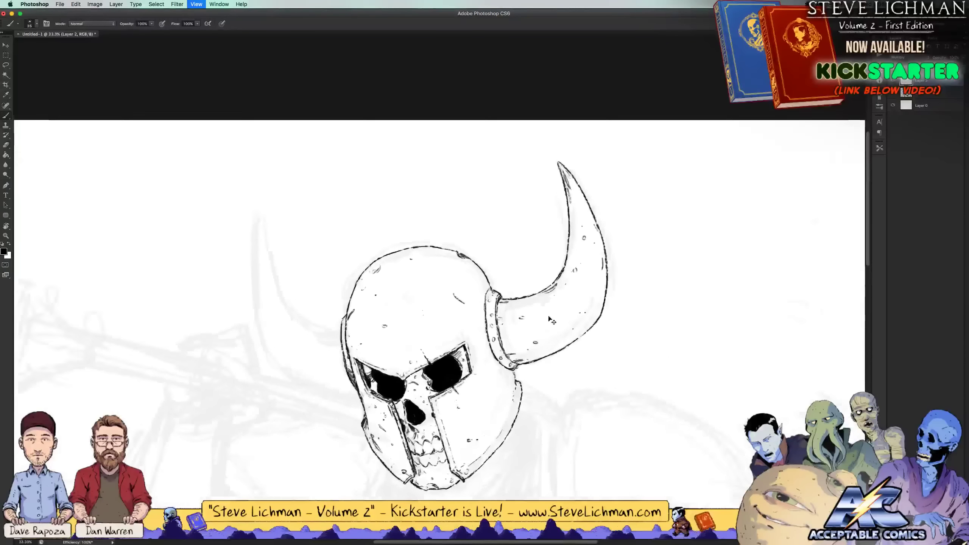
pyautogui.moveTo(575, 334); pyautogui.dragTo(597, 349)
pyautogui.moveTo(589, 280); pyautogui.dragTo(593, 290)
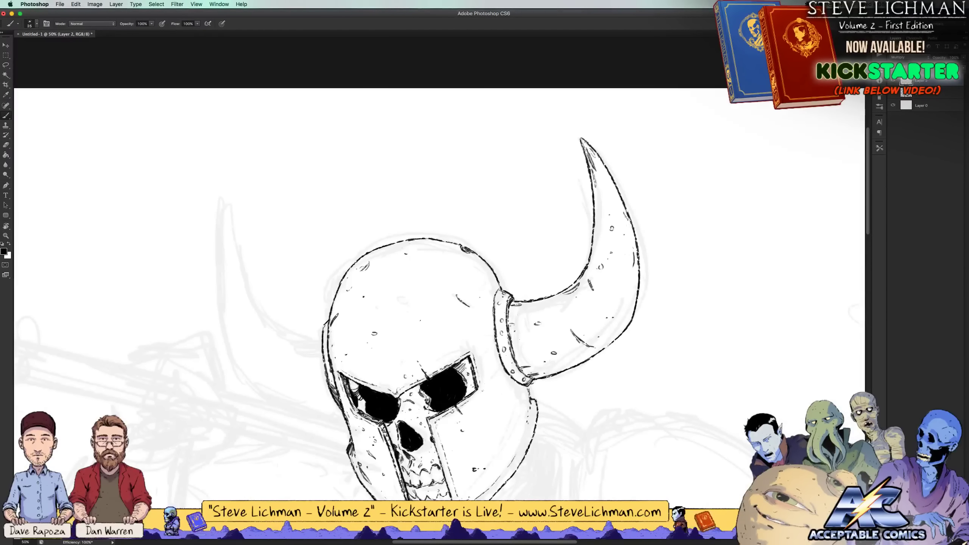
pyautogui.moveTo(607, 207); pyautogui.dragTo(597, 217)
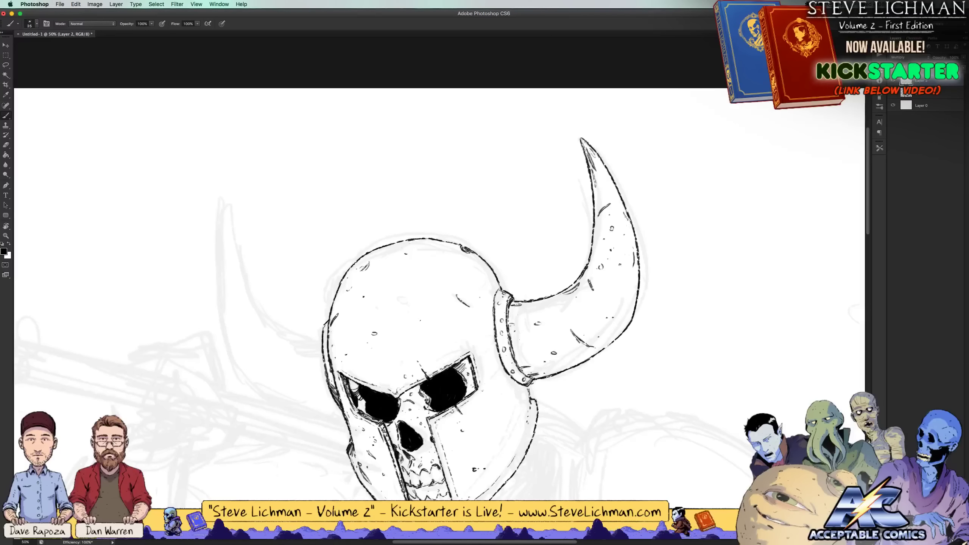
# Add small rivets along the helmet's eye-opening border and the outer edge of the right-hand cheek guard
pyautogui.press('super+minus')
pyautogui.press('super+minus')
pyautogui.press('super+minus')
pyautogui.press('super+minus')
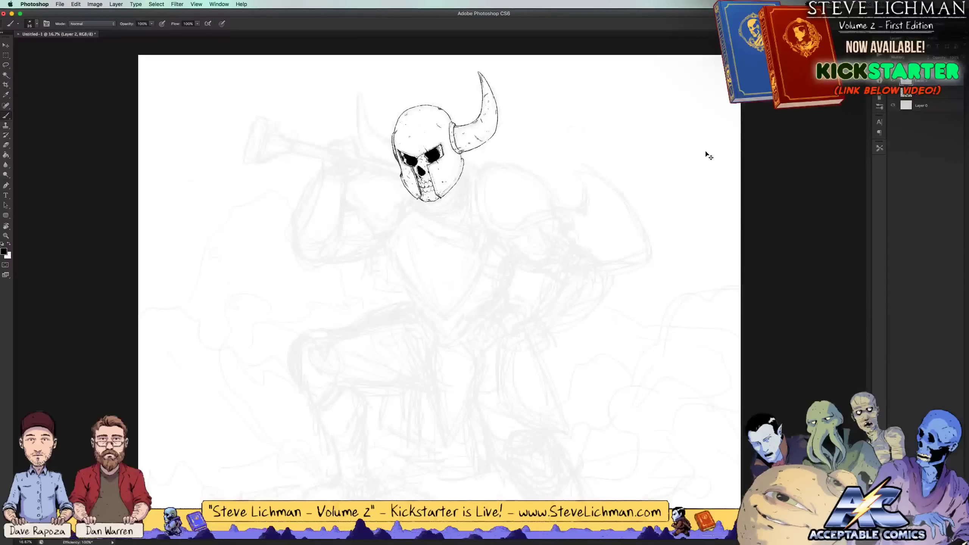
pyautogui.press('super+plus')
pyautogui.press('super+plus')
pyautogui.press('super+plus')
pyautogui.press('super+plus')
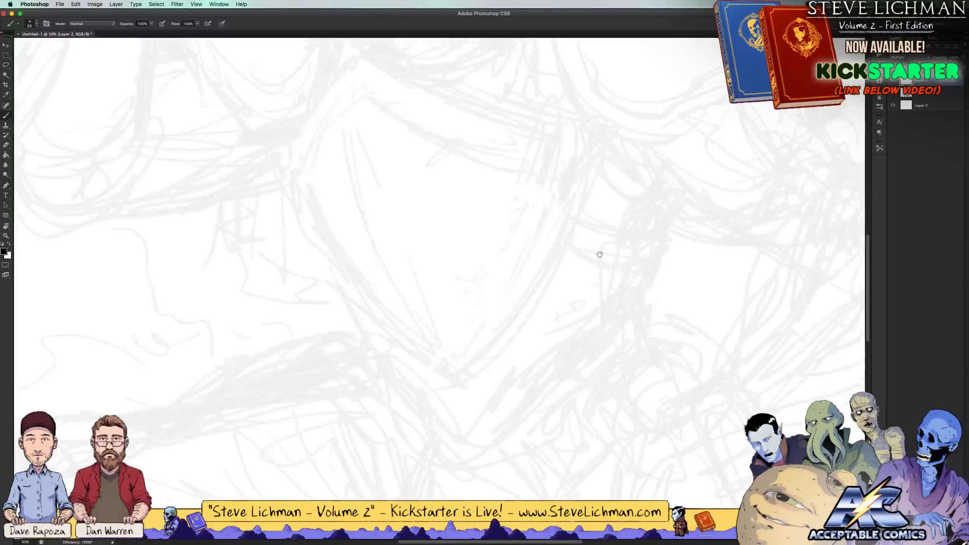
pyautogui.moveTo(573, 53); pyautogui.dragTo(618, 333)
pyautogui.moveTo(597, 125); pyautogui.dragTo(577, 229)
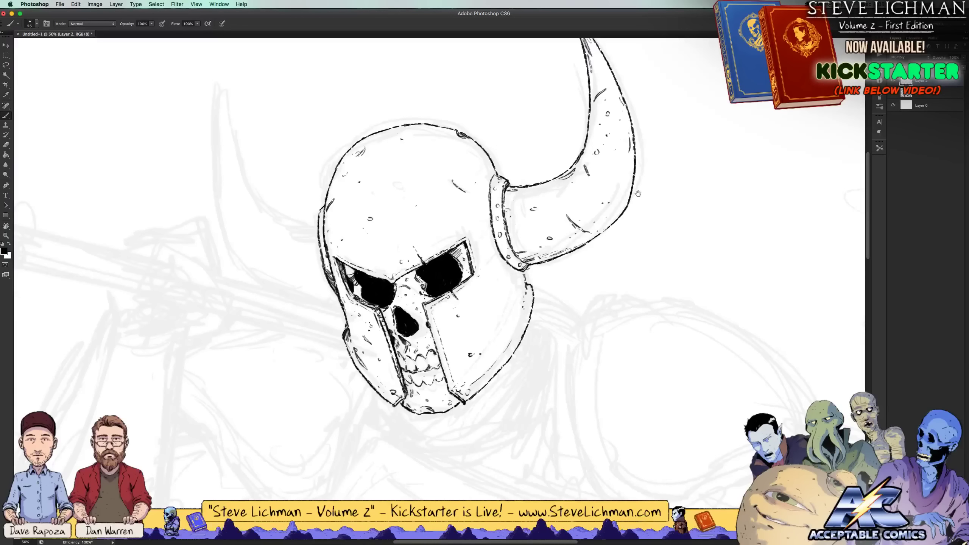
pyautogui.scroll(5, 638, 193)
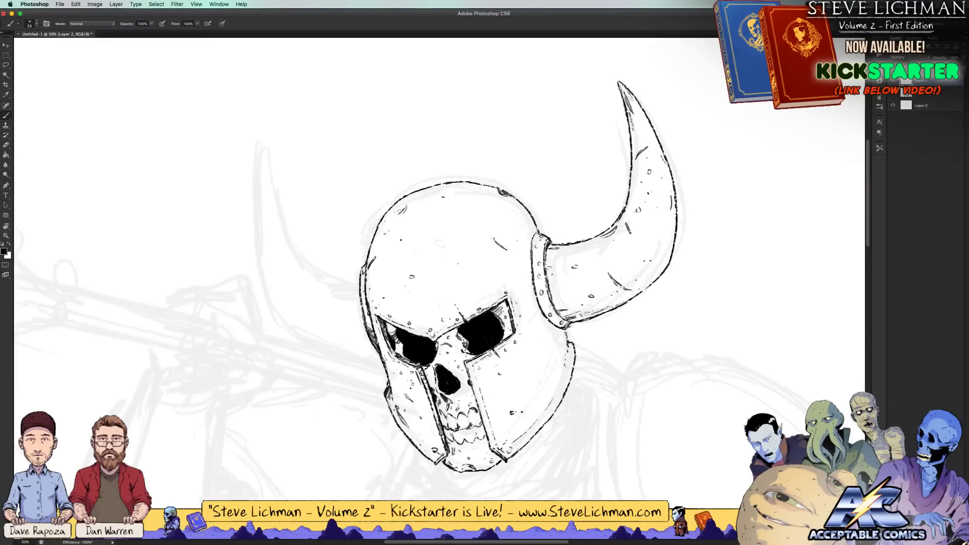
pyautogui.click(523, 441)
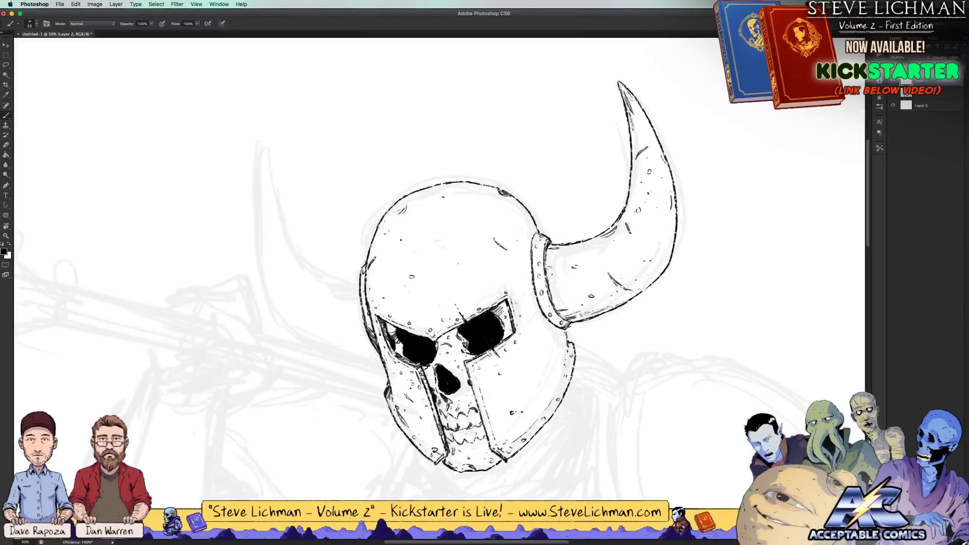
# Add small rivets down the inner borders of both cheek guards beside the nose and teeth
pyautogui.click(427, 405)
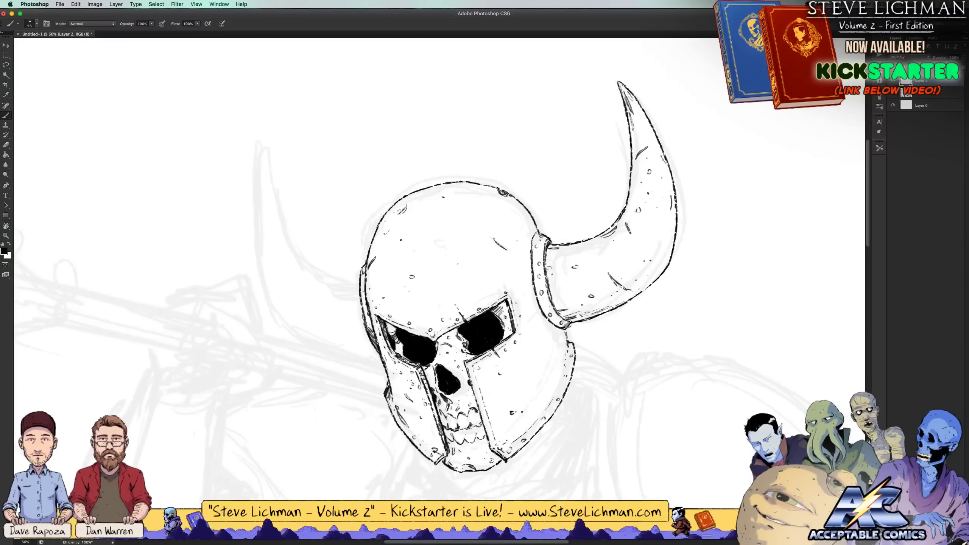
pyautogui.moveTo(482, 381); pyautogui.dragTo(488, 397)
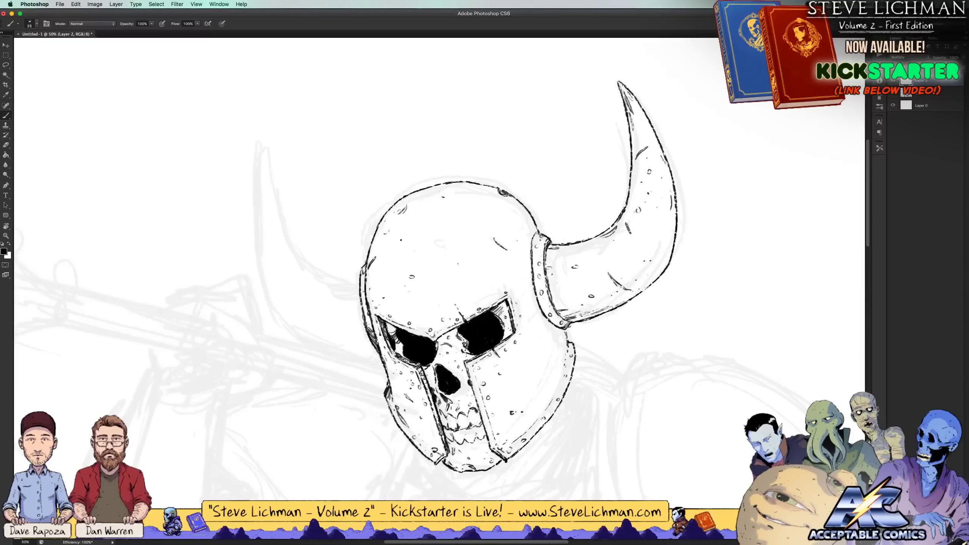
pyautogui.moveTo(499, 432); pyautogui.dragTo(501, 434)
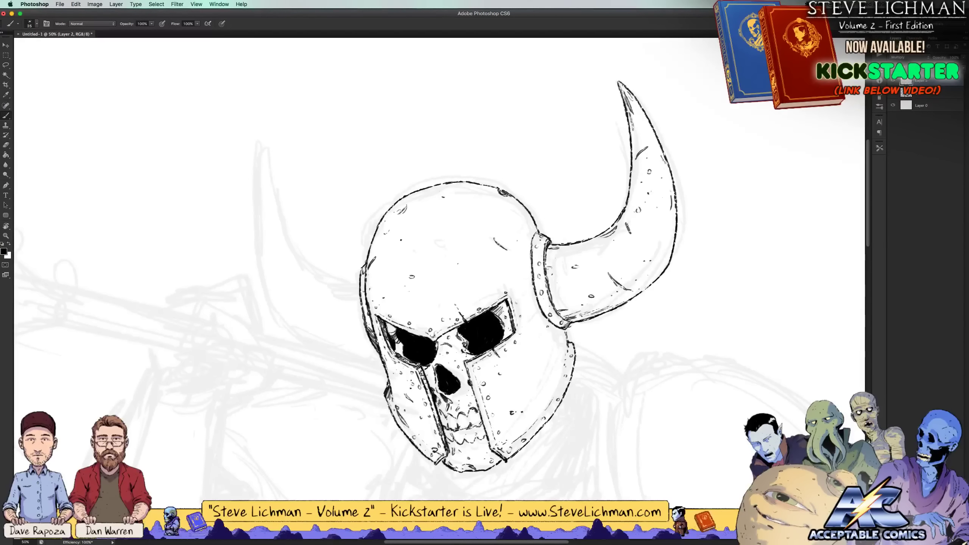
# Check the inked helmet and horn against the sketch of the whole figure
pyautogui.press('super+minus')
pyautogui.press('super+minus')
pyautogui.press('super+minus')
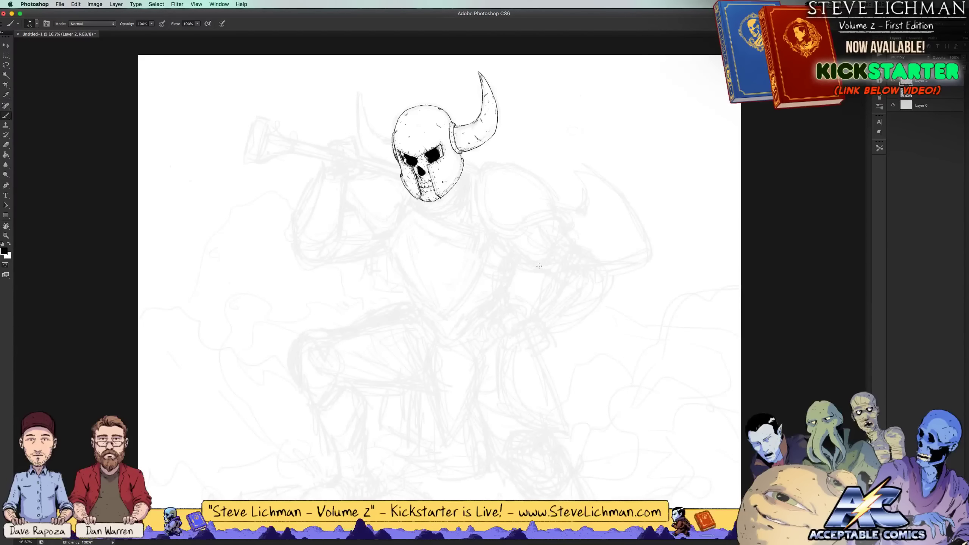
pyautogui.press('super+plus')
pyautogui.press('super+plus')
pyautogui.press('super+plus')
pyautogui.moveTo(564, 222); pyautogui.dragTo(573, 357)
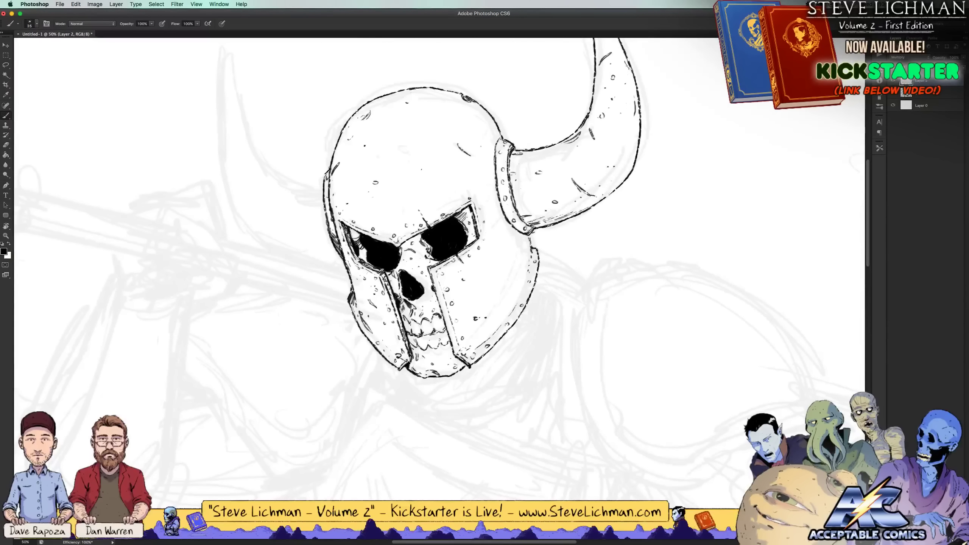
pyautogui.press('super+minus')
pyautogui.press('super+minus')
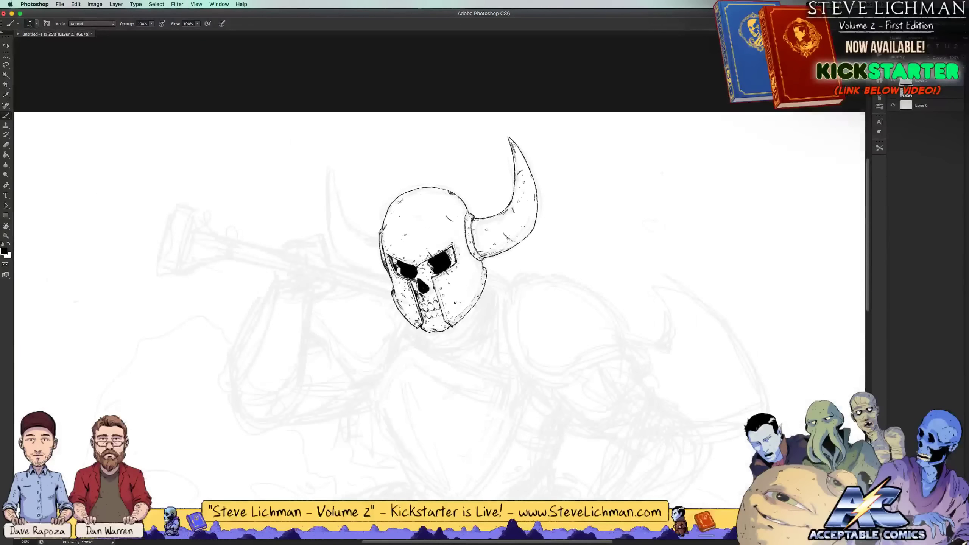
pyautogui.press('super+minus')
pyautogui.press('super+plus')
pyautogui.press('super+plus')
pyautogui.press('super+plus')
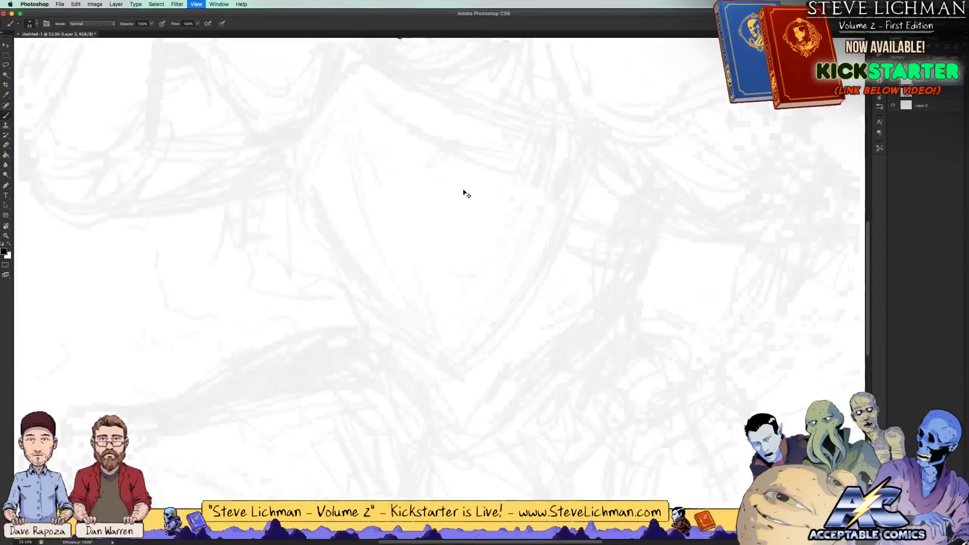
# Touch up the edge of the left-hand eye opening with a small white stroke
pyautogui.moveTo(476, 248); pyautogui.dragTo(484, 345)
pyautogui.press('x')
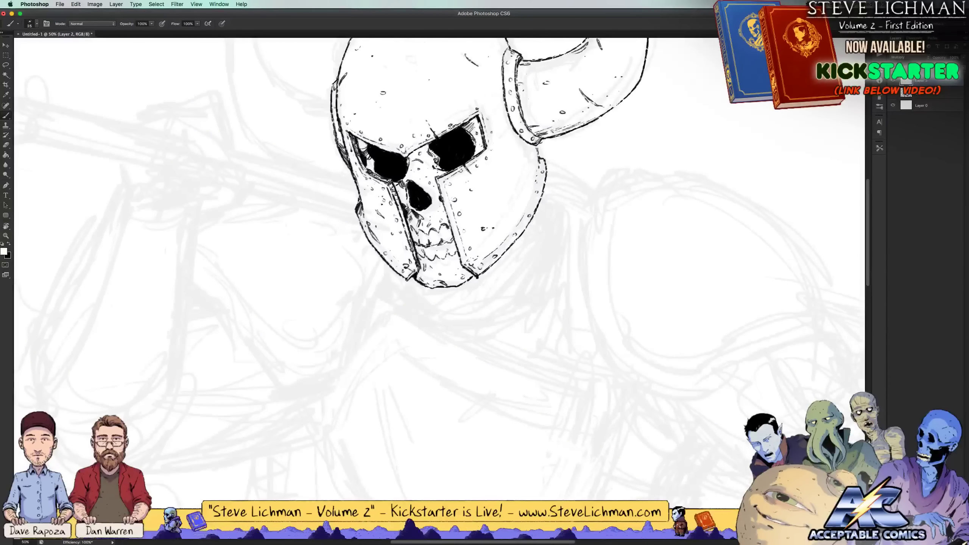
pyautogui.moveTo(363, 147); pyautogui.dragTo(378, 175)
pyautogui.press('x')
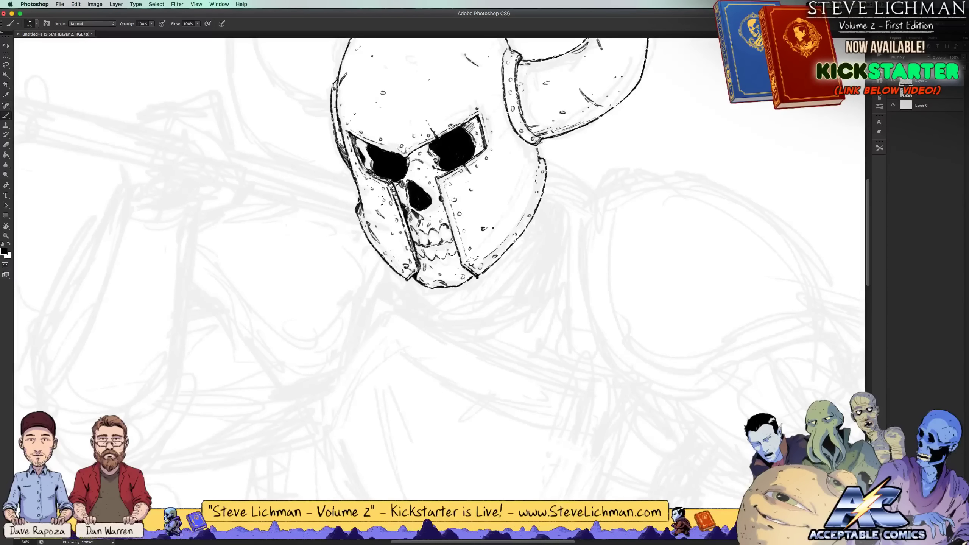
# Begin inking the left-hand horn with a short curved line running outward from the helmet's side
pyautogui.press('super+minus')
pyautogui.press('super+minus')
pyautogui.press('super+minus')
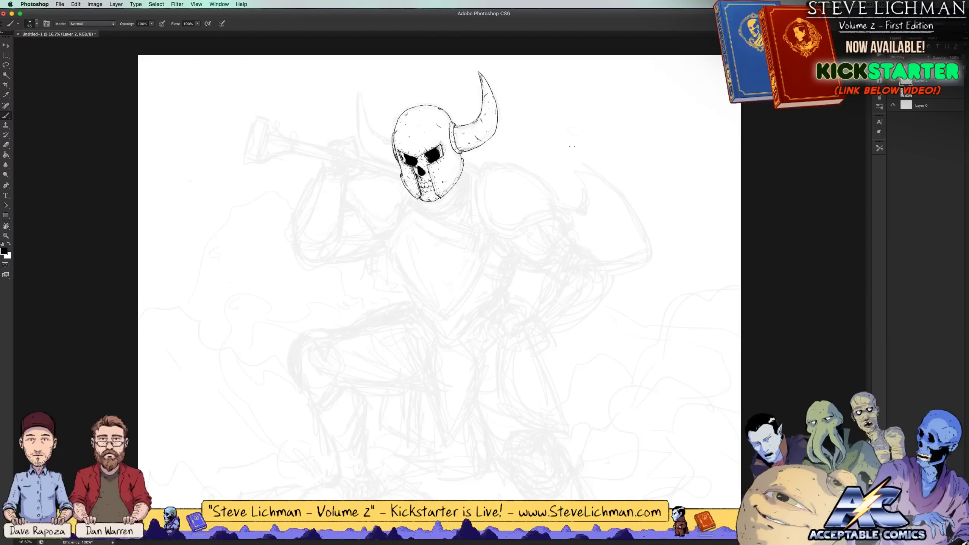
pyautogui.press('super+plus')
pyautogui.press('super+plus')
pyautogui.moveTo(594, 138); pyautogui.dragTo(622, 286)
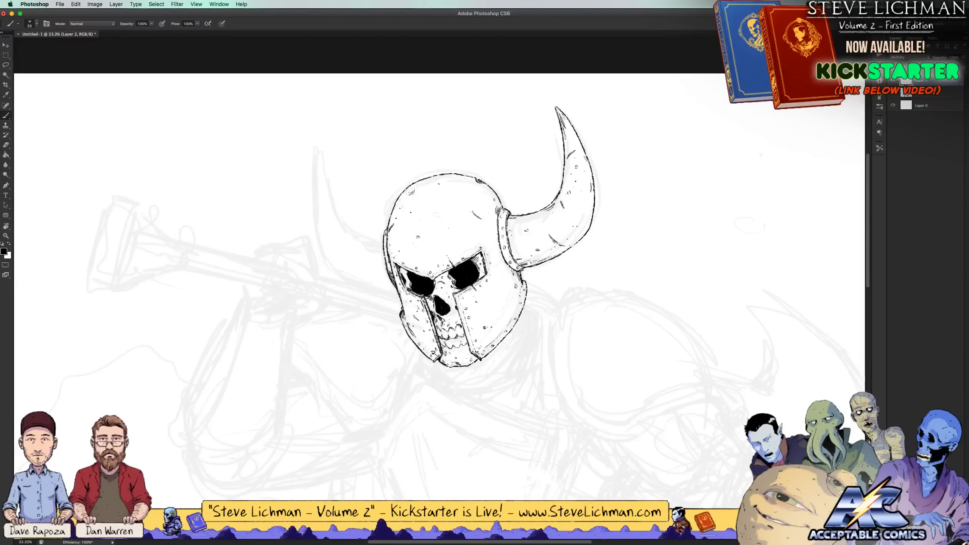
pyautogui.moveTo(387, 240); pyautogui.dragTo(390, 253)
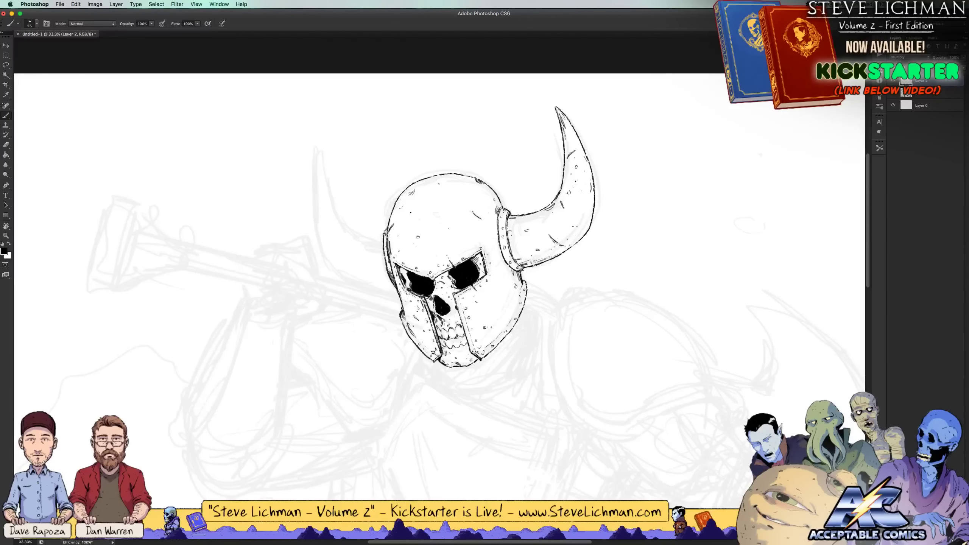
pyautogui.moveTo(381, 233); pyautogui.dragTo(345, 227)
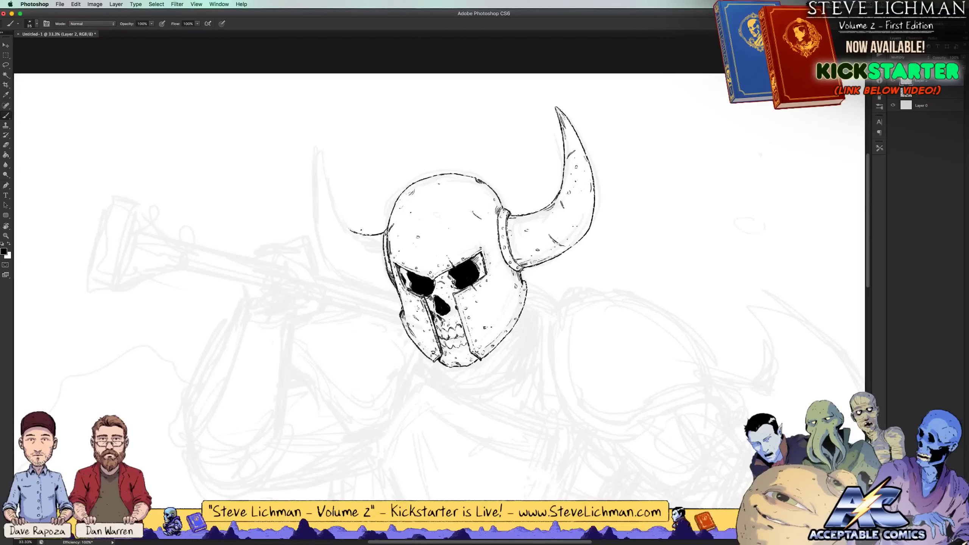
pyautogui.moveTo(348, 231); pyautogui.dragTo(337, 175)
pyautogui.press('alt+super+z')
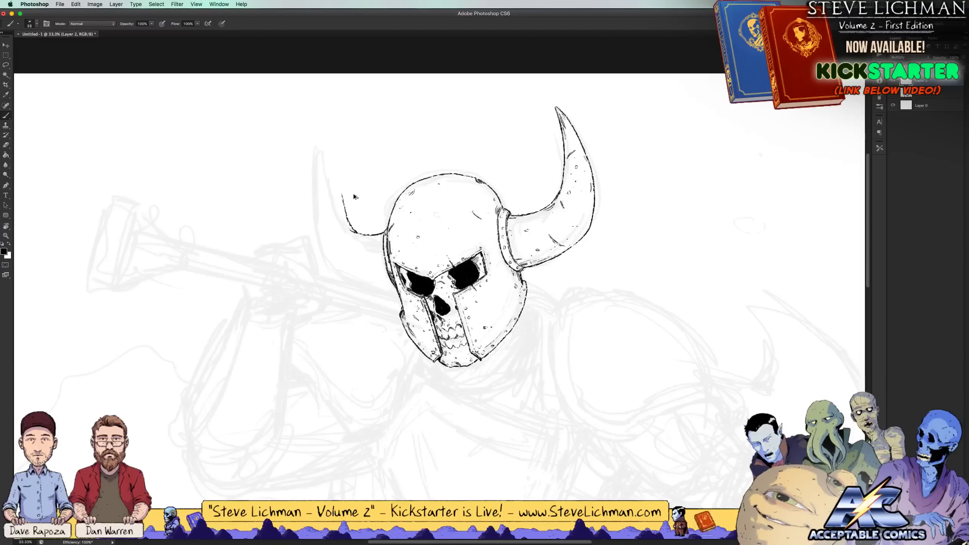
pyautogui.press('alt+super+z')
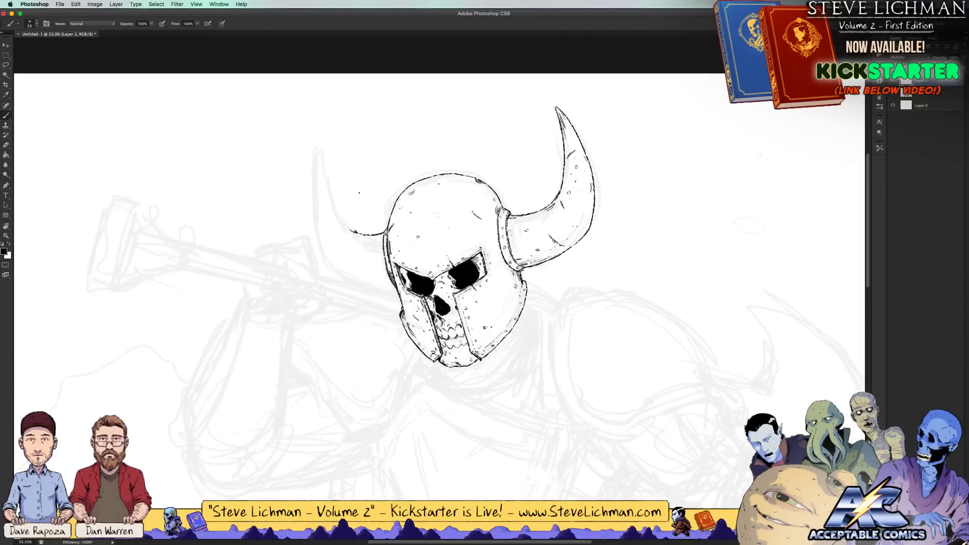
pyautogui.press('super+alt+z')
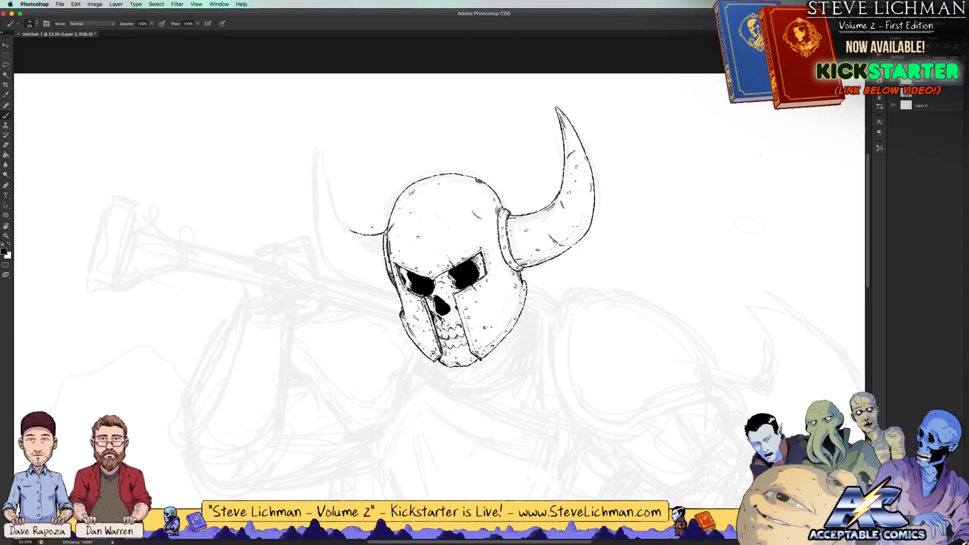
# Lasso the short left-hand horn line and nudge it slightly downward
pyautogui.press('l')
pyautogui.moveTo(382, 233)
pyautogui.mouseDown()
pyautogui.moveTo(347, 236)
pyautogui.moveTo(381, 247)
pyautogui.moveTo(385, 238)
pyautogui.moveTo(383, 222)
pyautogui.moveTo(345, 215)
pyautogui.mouseUp()
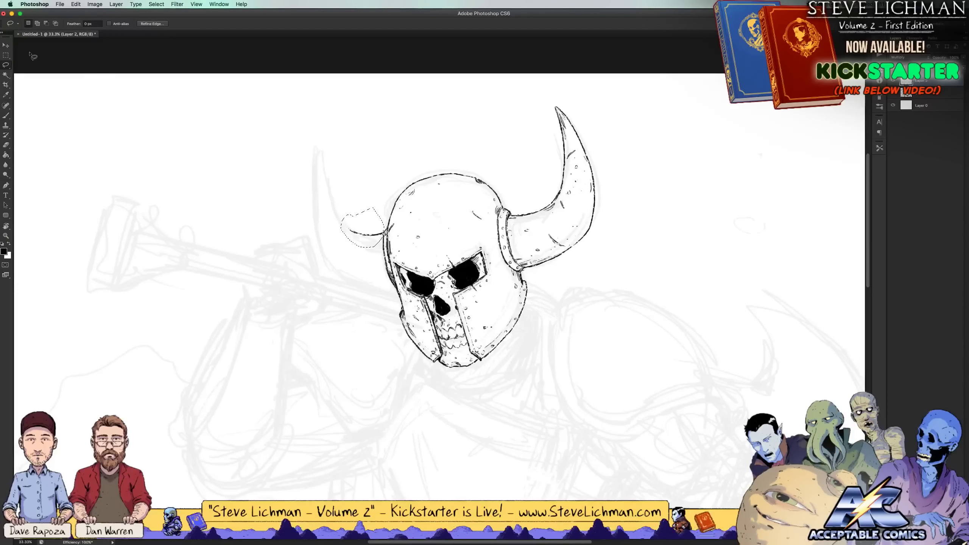
pyautogui.click(6, 44)
pyautogui.press('Down')
pyautogui.press('Down')
pyautogui.press('Down')
pyautogui.press('Down')
pyautogui.press('Down')
pyautogui.press('Down')
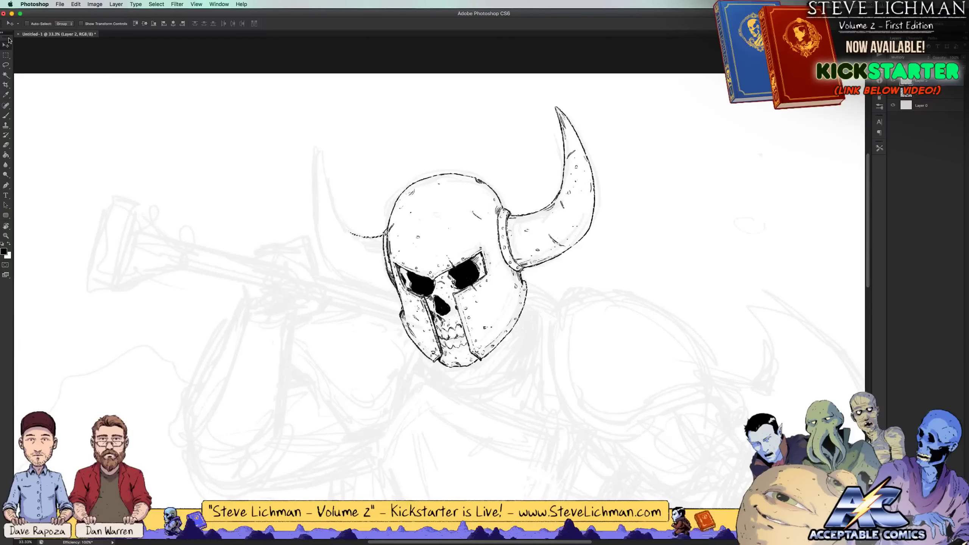
# Ink the left-hand horn's inner curve up to its pointed tip and its outer curve back down to the helmet
pyautogui.press('b')
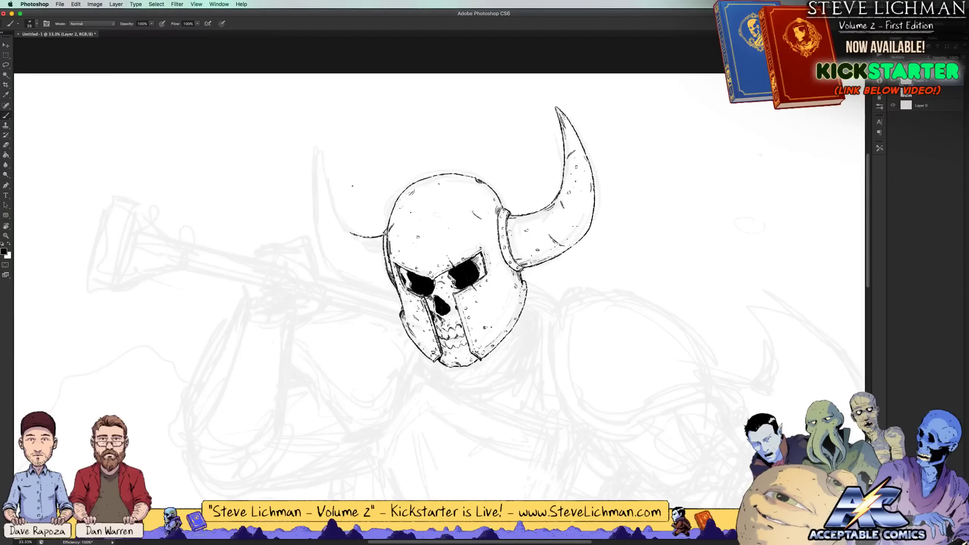
pyautogui.moveTo(350, 231); pyautogui.dragTo(336, 199)
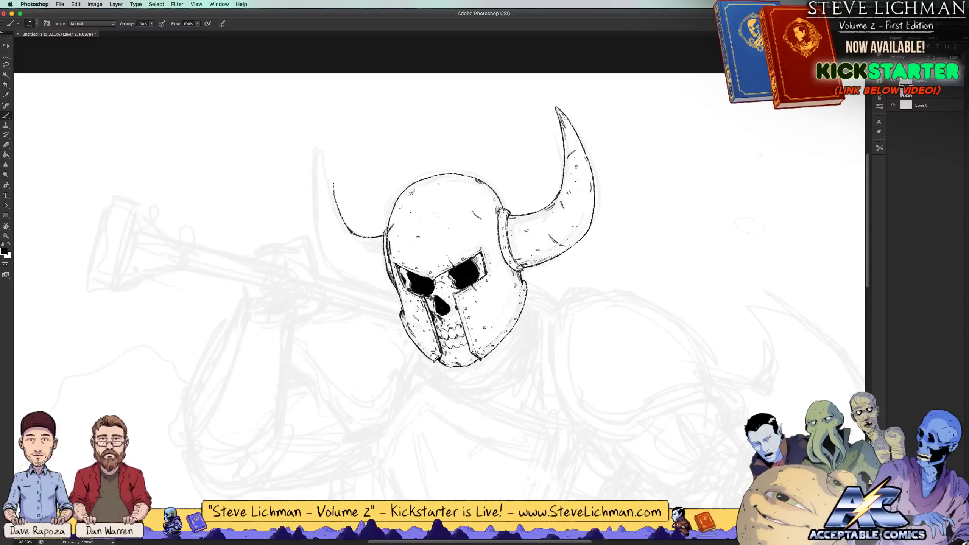
pyautogui.moveTo(332, 177)
pyautogui.mouseDown()
pyautogui.moveTo(333, 145)
pyautogui.moveTo(325, 180)
pyautogui.mouseUp()
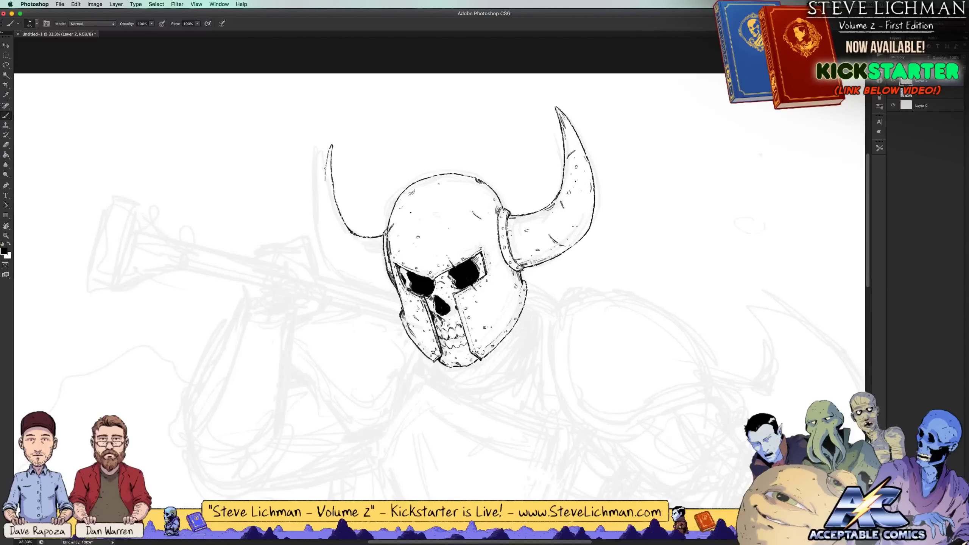
pyautogui.press('super+z')
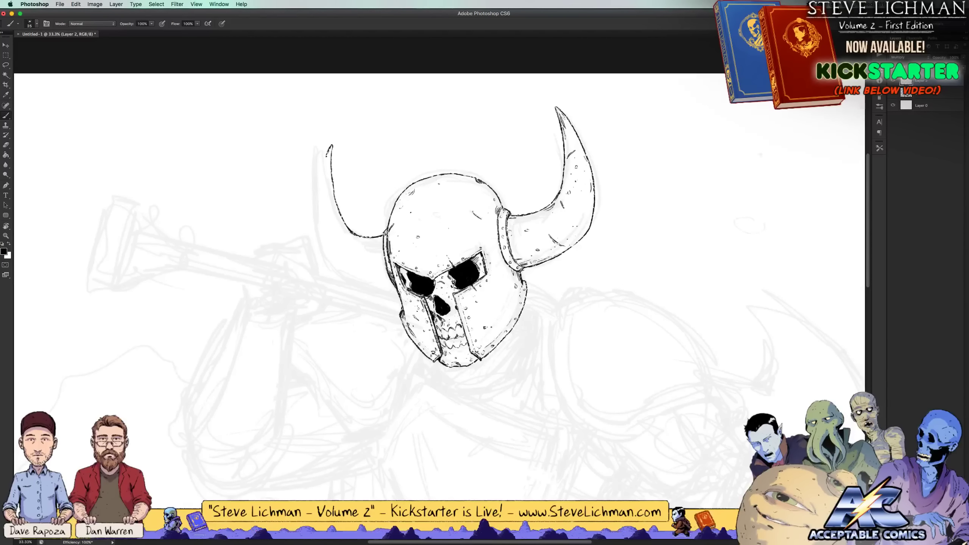
pyautogui.moveTo(329, 152)
pyautogui.mouseDown()
pyautogui.moveTo(322, 231)
pyautogui.moveTo(354, 278)
pyautogui.mouseUp()
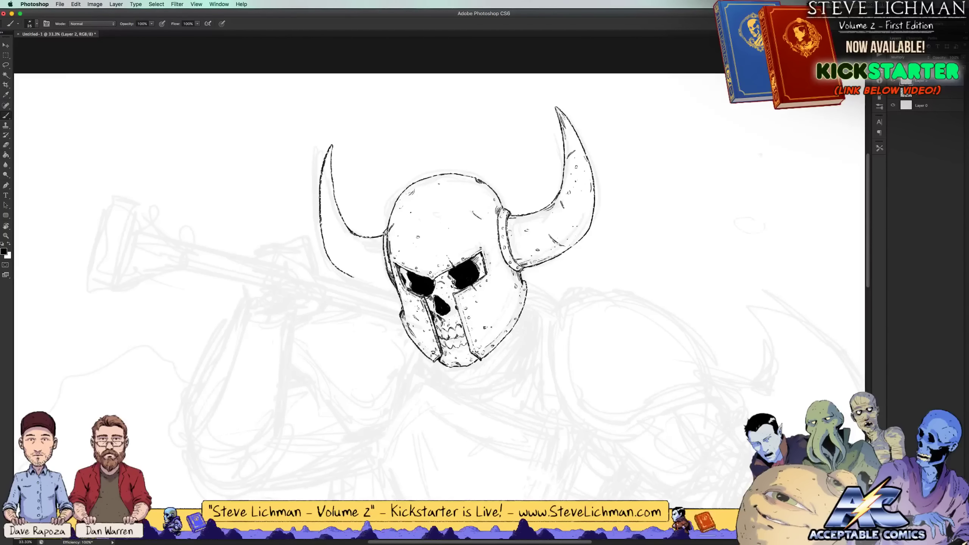
pyautogui.moveTo(355, 278); pyautogui.dragTo(386, 280)
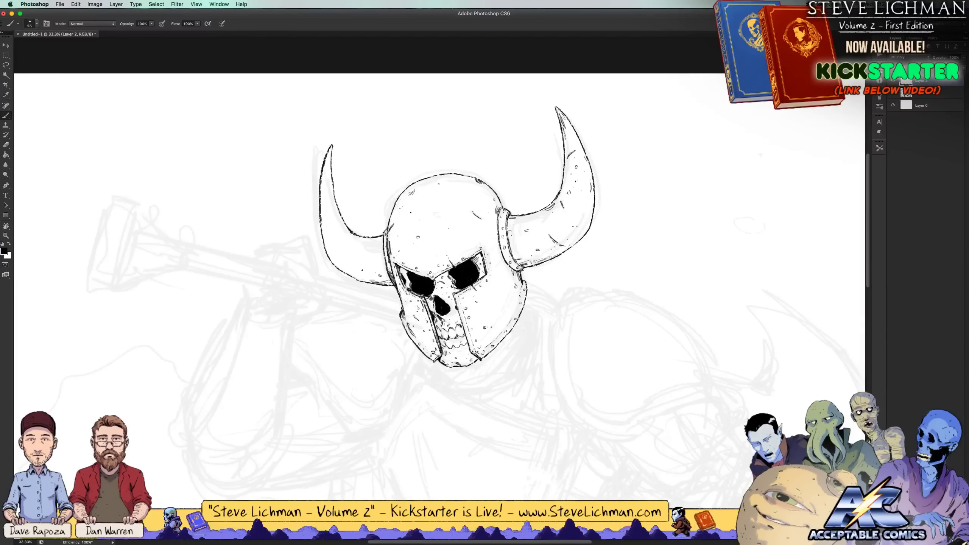
# Add short shading strokes at the bases of both horns, plus small marks and hatching along the left-hand horn
pyautogui.moveTo(369, 240); pyautogui.dragTo(383, 237)
pyautogui.moveTo(373, 240); pyautogui.dragTo(383, 238)
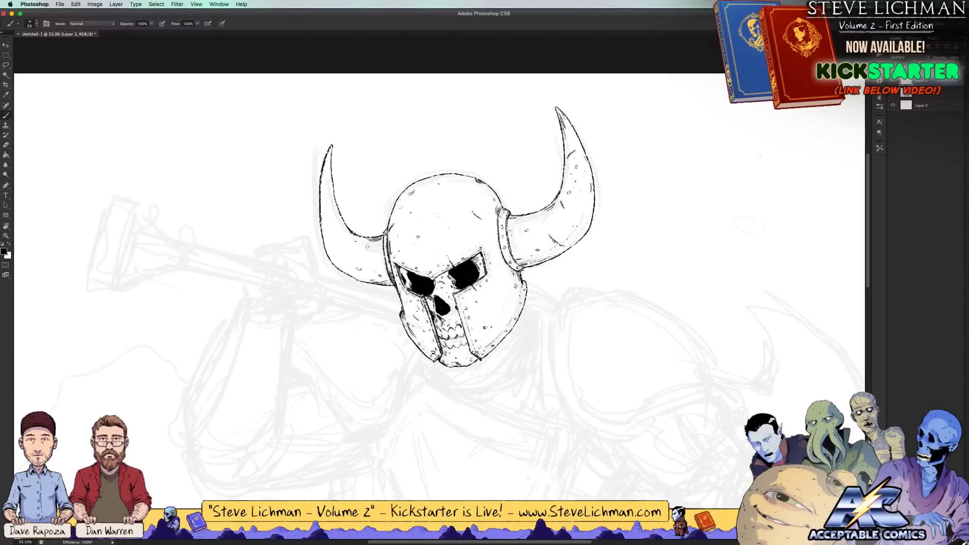
pyautogui.moveTo(512, 218); pyautogui.dragTo(524, 217)
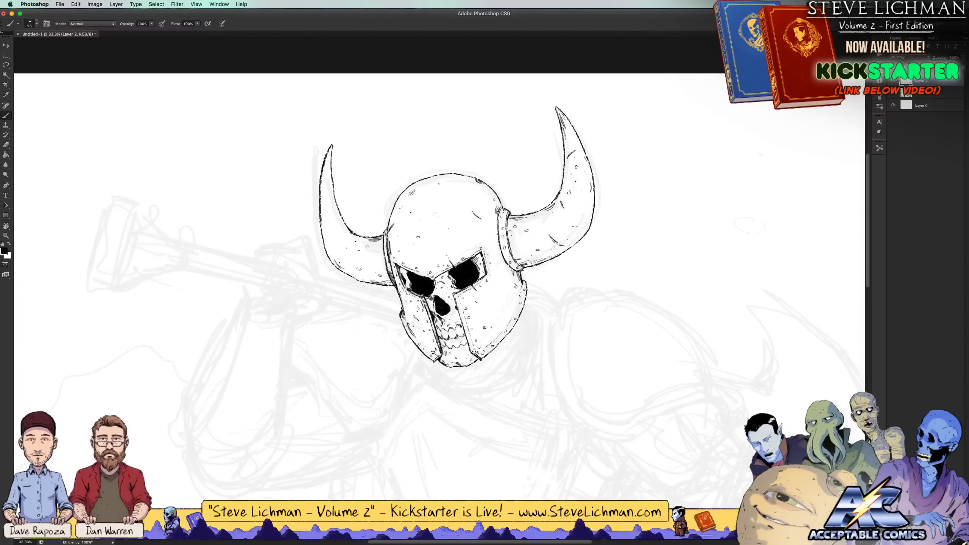
pyautogui.click(352, 269)
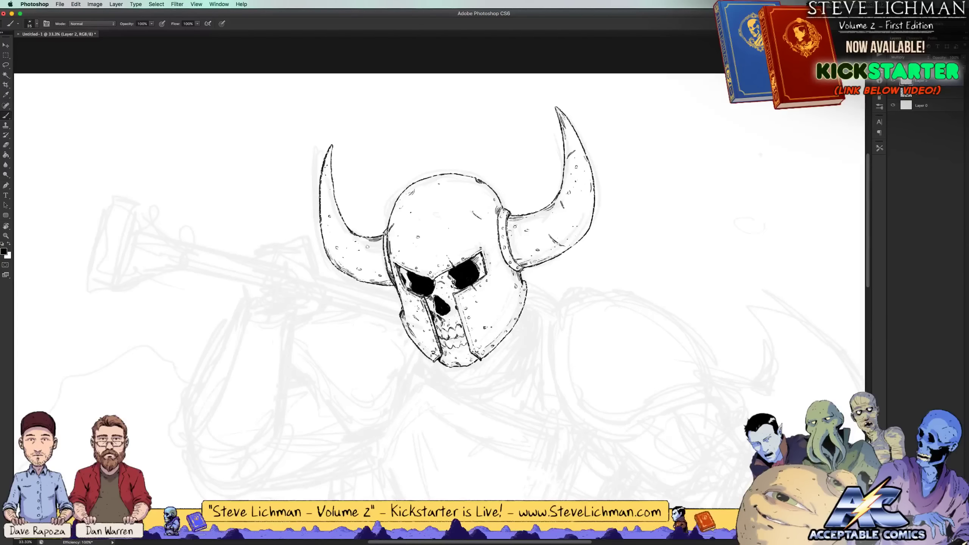
pyautogui.moveTo(334, 196); pyautogui.dragTo(344, 225)
# Ink the long curved outer edge of the right-hand shoulder plate's rim on the side facing the helmet
pyautogui.press('super+minus')
pyautogui.press('super+minus')
pyautogui.press('super+minus')
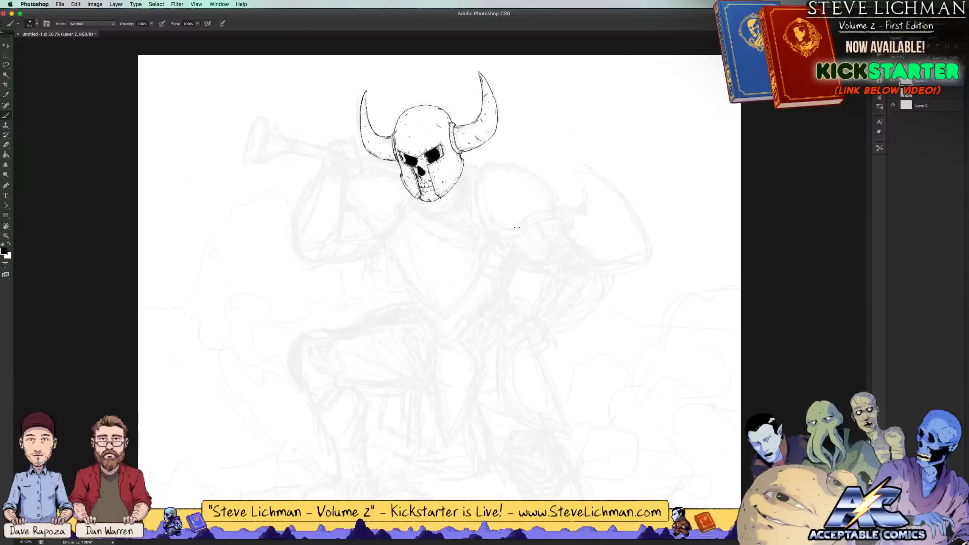
pyautogui.press('super+equal')
pyautogui.press('super+equal')
pyautogui.press('super+equal')
pyautogui.press('super+equal')
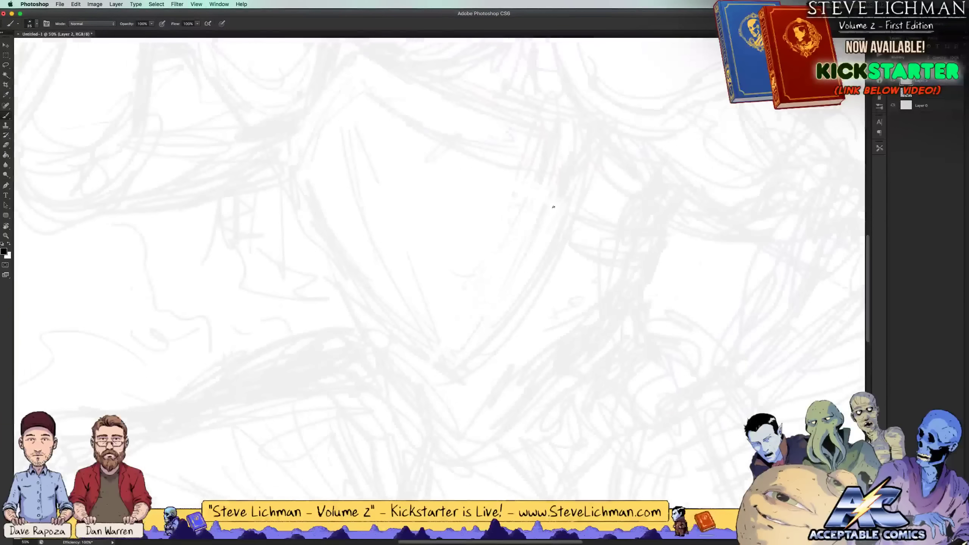
pyautogui.moveTo(549, 186); pyautogui.dragTo(555, 353)
pyautogui.scroll(3, 555, 354)
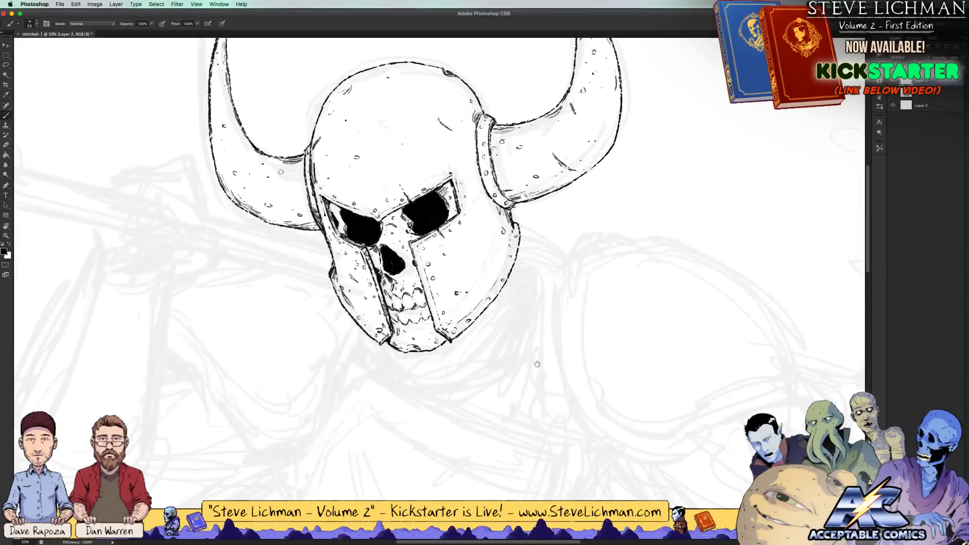
pyautogui.moveTo(537, 364)
pyautogui.mouseDown()
pyautogui.moveTo(584, 260)
pyautogui.moveTo(484, 326)
pyautogui.mouseUp()
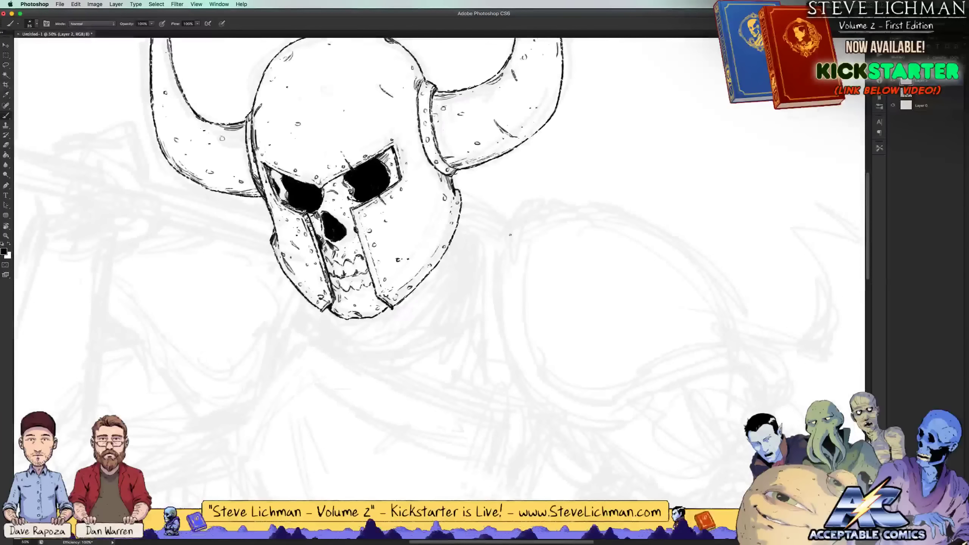
pyautogui.moveTo(568, 189)
pyautogui.mouseDown()
pyautogui.moveTo(494, 200)
pyautogui.moveTo(432, 222)
pyautogui.moveTo(425, 241)
pyautogui.moveTo(417, 318)
pyautogui.moveTo(428, 377)
pyautogui.moveTo(463, 414)
pyautogui.mouseUp()
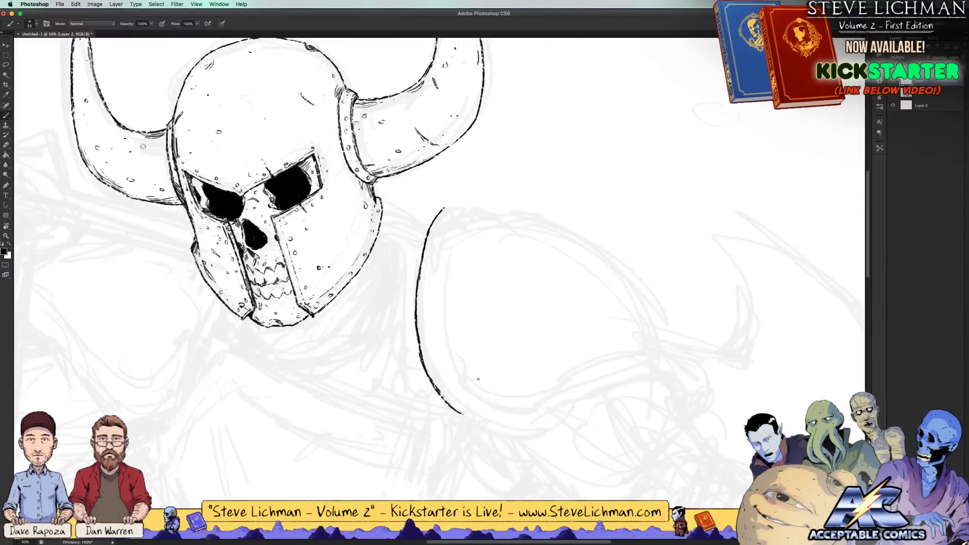
pyautogui.press('super+alt+z')
pyautogui.press('super+alt+z')
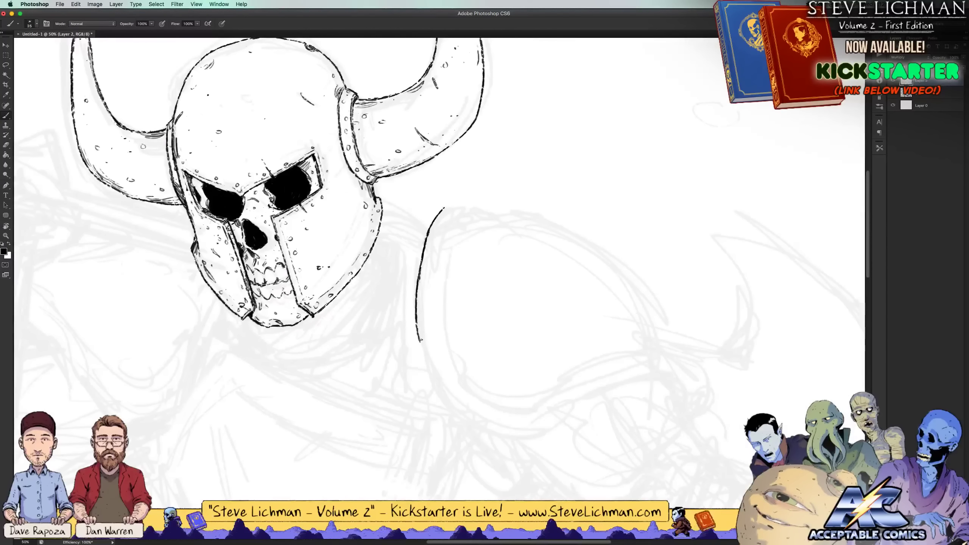
pyautogui.moveTo(420, 340)
pyautogui.mouseDown()
pyautogui.moveTo(435, 387)
pyautogui.moveTo(492, 435)
pyautogui.mouseUp()
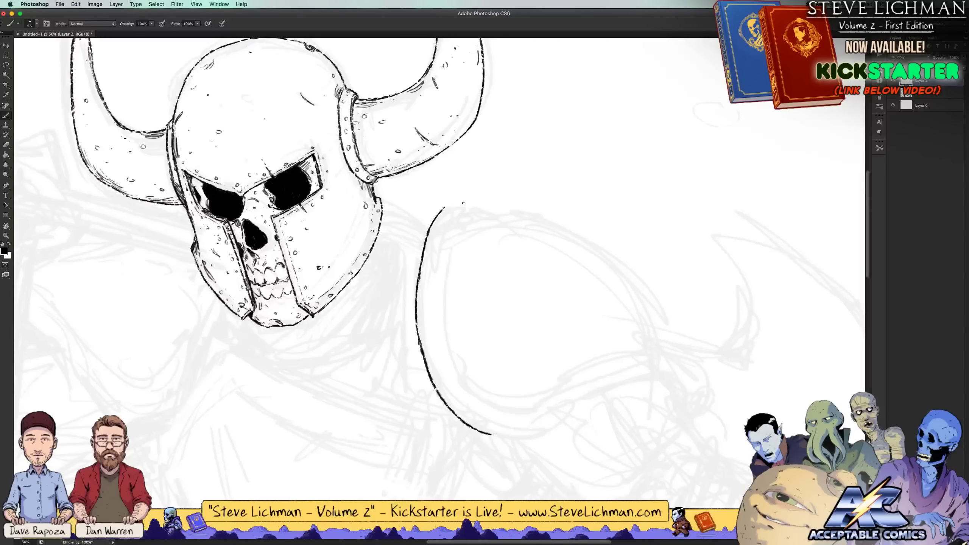
# Complete the shoulder plate's rim with a rounded upper end, a thickened outer edge, an inner line and a lower band curling down at its far end
pyautogui.moveTo(443, 209)
pyautogui.mouseDown()
pyautogui.moveTo(474, 215)
pyautogui.moveTo(452, 246)
pyautogui.mouseUp()
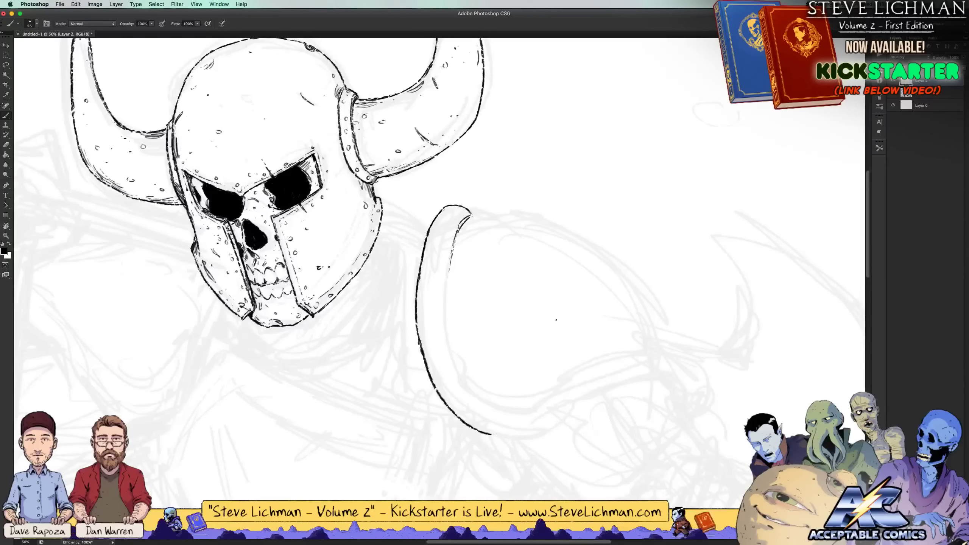
pyautogui.moveTo(443, 210)
pyautogui.mouseDown()
pyautogui.moveTo(421, 329)
pyautogui.moveTo(418, 309)
pyautogui.moveTo(425, 358)
pyautogui.moveTo(421, 332)
pyautogui.moveTo(465, 420)
pyautogui.mouseUp()
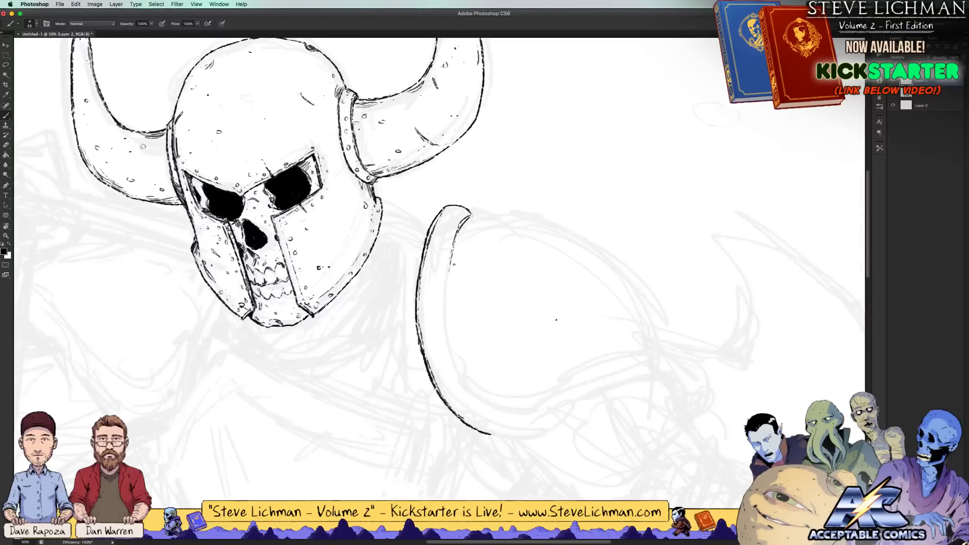
pyautogui.moveTo(447, 289)
pyautogui.mouseDown()
pyautogui.moveTo(447, 326)
pyautogui.moveTo(485, 393)
pyautogui.moveTo(495, 435)
pyautogui.moveTo(549, 425)
pyautogui.moveTo(624, 390)
pyautogui.mouseUp()
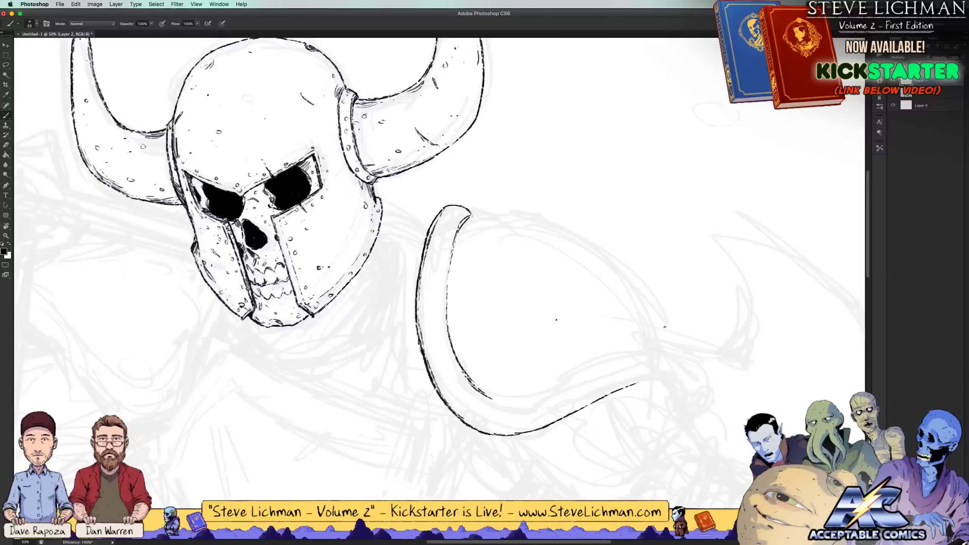
pyautogui.hotkey('ctrl', 'z')
pyautogui.hotkey('ctrl', 'alt', 'z')
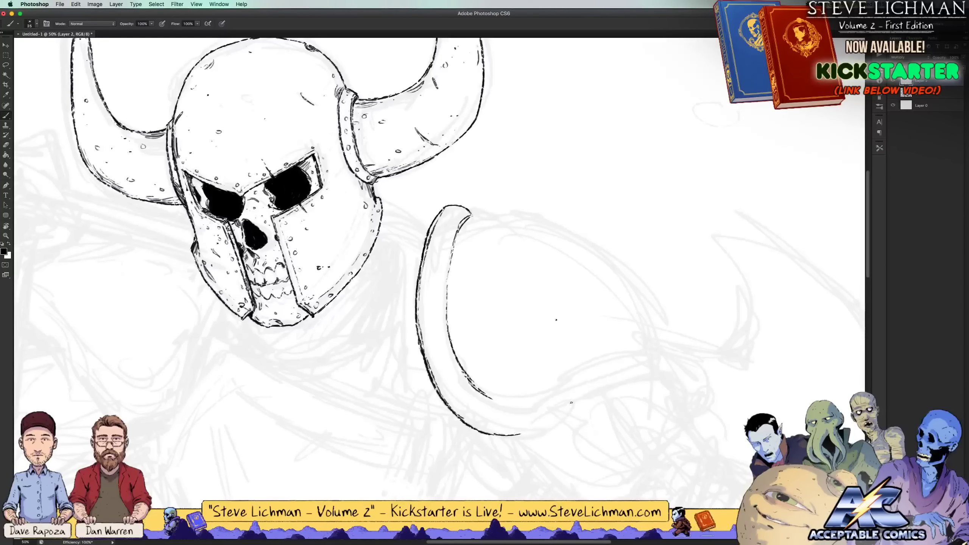
pyautogui.moveTo(528, 430)
pyautogui.mouseDown()
pyautogui.moveTo(621, 381)
pyautogui.moveTo(693, 362)
pyautogui.moveTo(658, 370)
pyautogui.moveTo(687, 369)
pyautogui.moveTo(688, 413)
pyautogui.mouseUp()
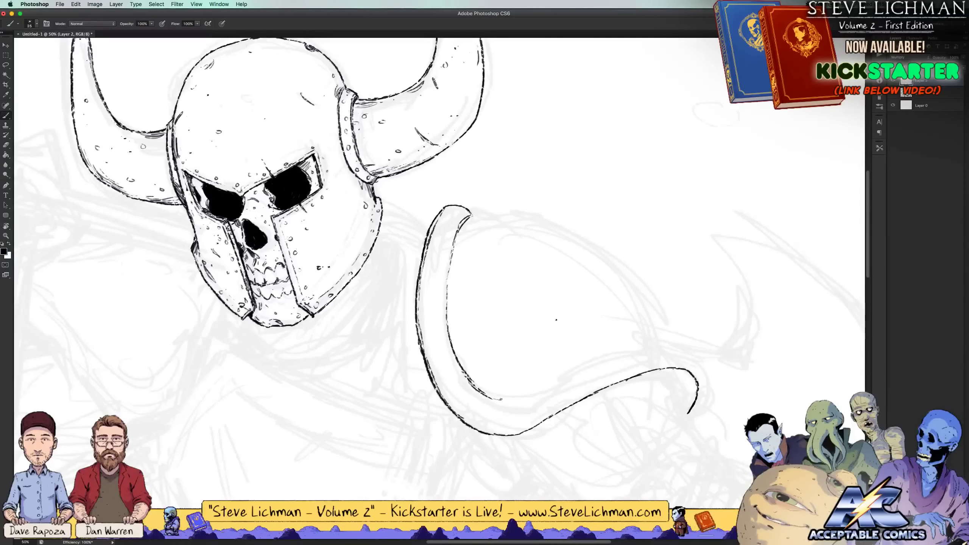
pyautogui.moveTo(500, 399)
pyautogui.mouseDown()
pyautogui.moveTo(663, 346)
pyautogui.moveTo(699, 370)
pyautogui.moveTo(688, 420)
pyautogui.mouseUp()
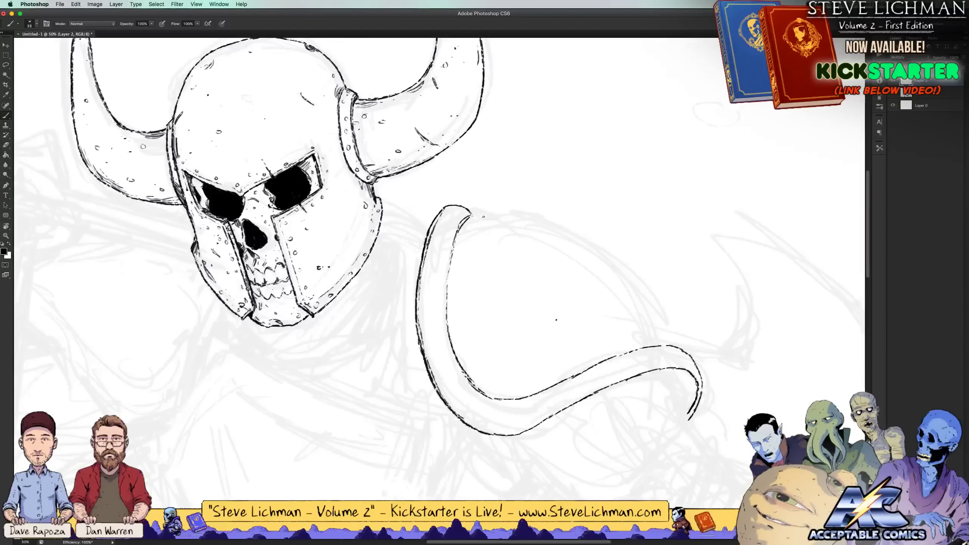
# Ink the shoulder plate's domed upper outline, adding small dents and specks on its face and a heavier line along the lower rim
pyautogui.moveTo(473, 216)
pyautogui.mouseDown()
pyautogui.moveTo(525, 216)
pyautogui.moveTo(593, 245)
pyautogui.moveTo(675, 345)
pyautogui.mouseUp()
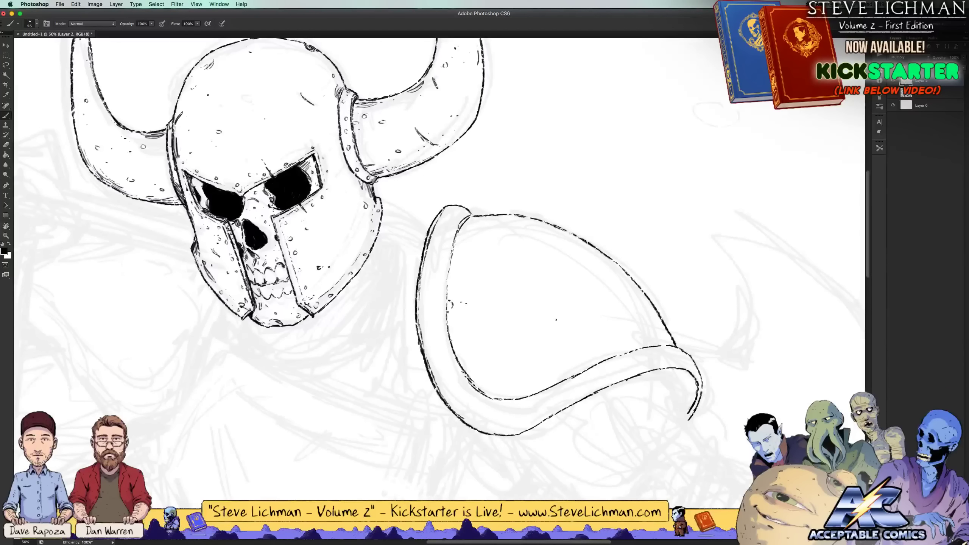
pyautogui.moveTo(448, 311)
pyautogui.mouseDown()
pyautogui.moveTo(464, 269)
pyautogui.moveTo(454, 255)
pyautogui.mouseUp()
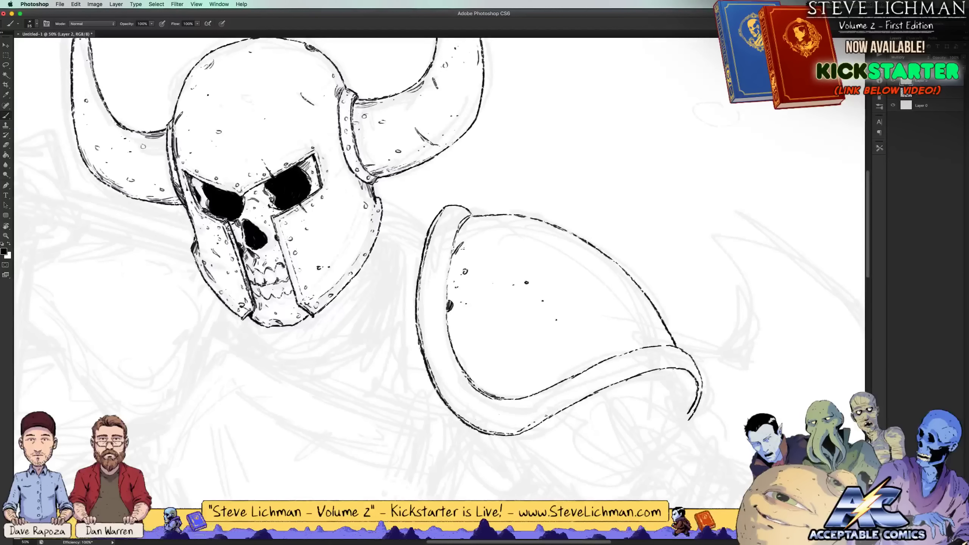
pyautogui.moveTo(545, 416)
pyautogui.mouseDown()
pyautogui.moveTo(641, 372)
pyautogui.moveTo(685, 365)
pyautogui.moveTo(704, 382)
pyautogui.moveTo(691, 414)
pyautogui.mouseUp()
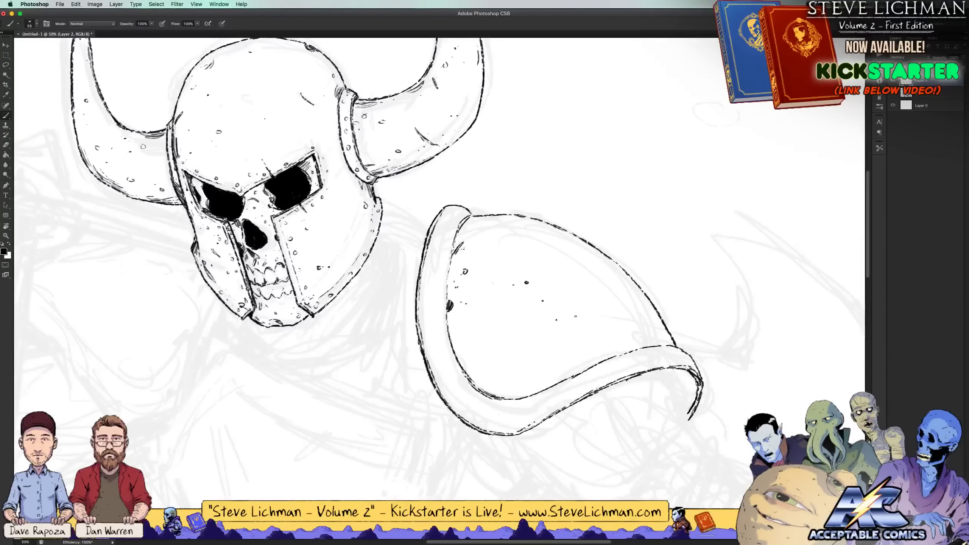
# Draw a row of small rivets along the full length of the shoulder plate's rim
pyautogui.press('super+minus')
pyautogui.press('super+minus')
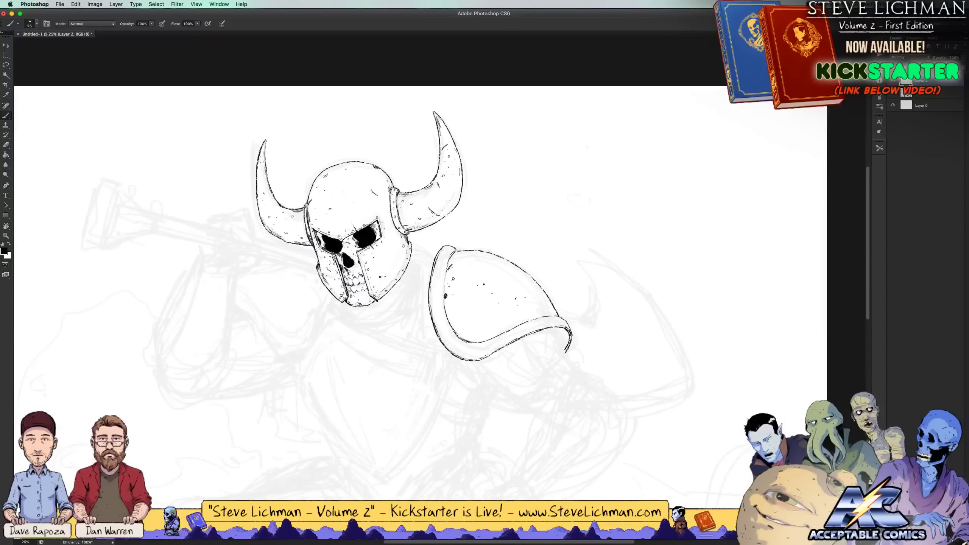
pyautogui.press('super+plus')
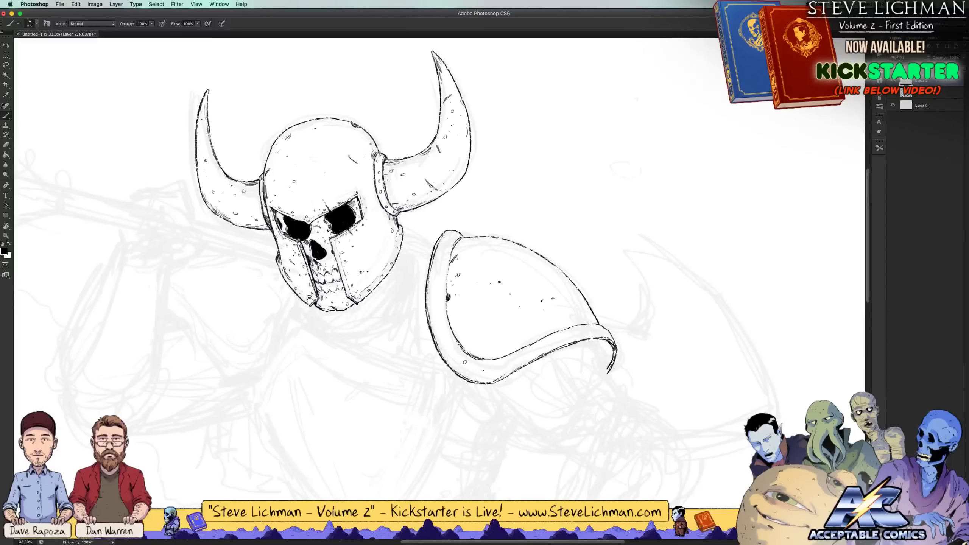
pyautogui.moveTo(523, 359); pyautogui.dragTo(525, 355)
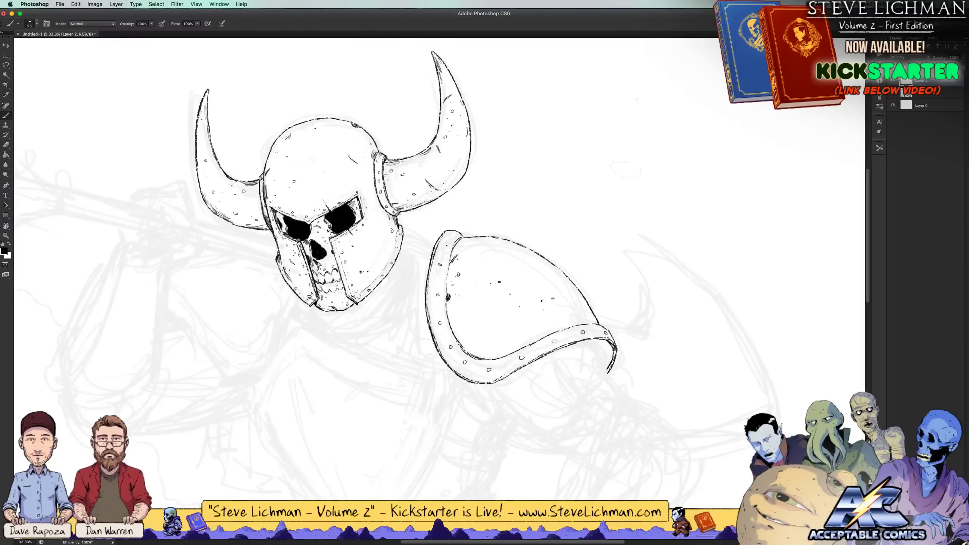
# Erase the curled far end of the shoulder plate's rim and redraw it as a short squared end with a black underside
pyautogui.press('super+minus')
pyautogui.press('super+minus')
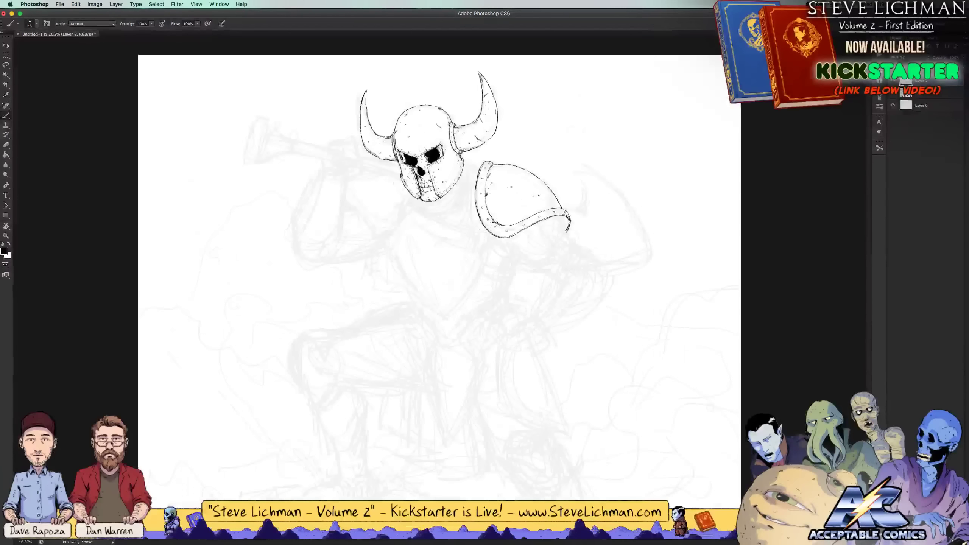
pyautogui.press('super+plus')
pyautogui.press('super+plus')
pyautogui.moveTo(658, 173); pyautogui.dragTo(592, 358)
pyautogui.press('e')
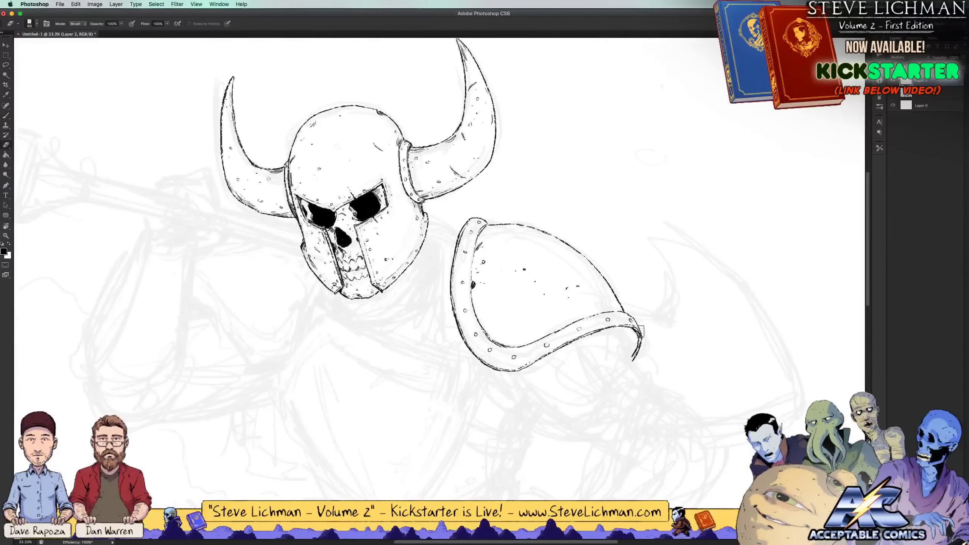
pyautogui.moveTo(641, 332)
pyautogui.mouseDown()
pyautogui.moveTo(634, 355)
pyautogui.moveTo(627, 312)
pyautogui.moveTo(634, 329)
pyautogui.mouseUp()
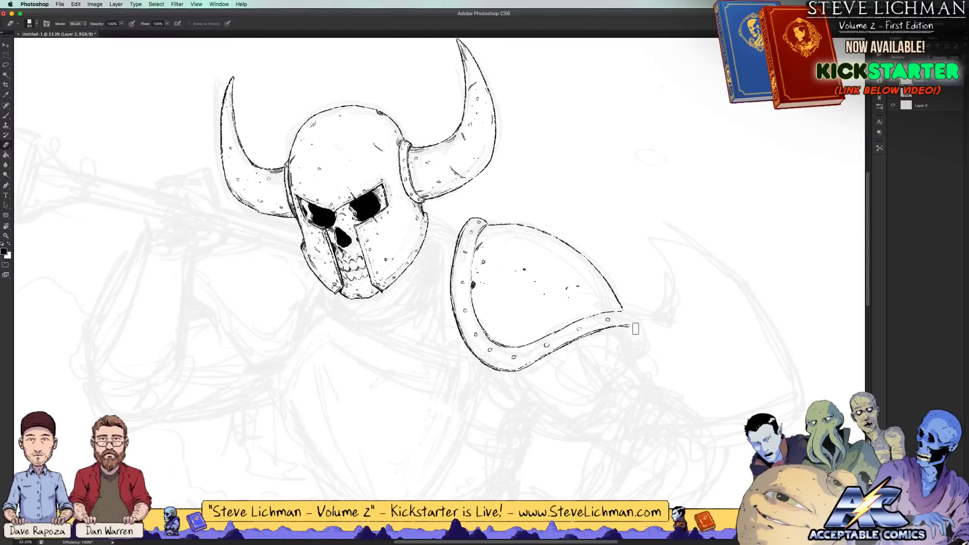
pyautogui.press('b')
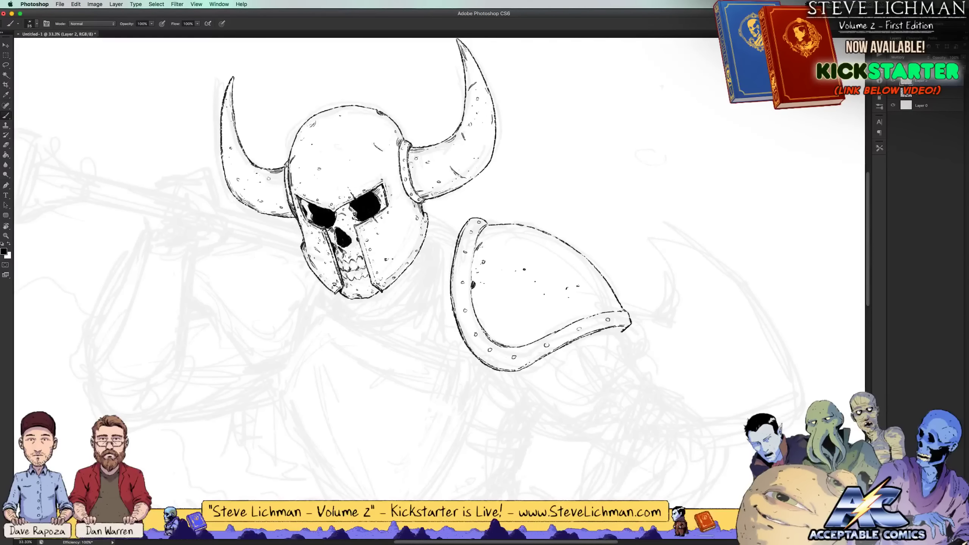
pyautogui.moveTo(626, 327); pyautogui.dragTo(618, 331)
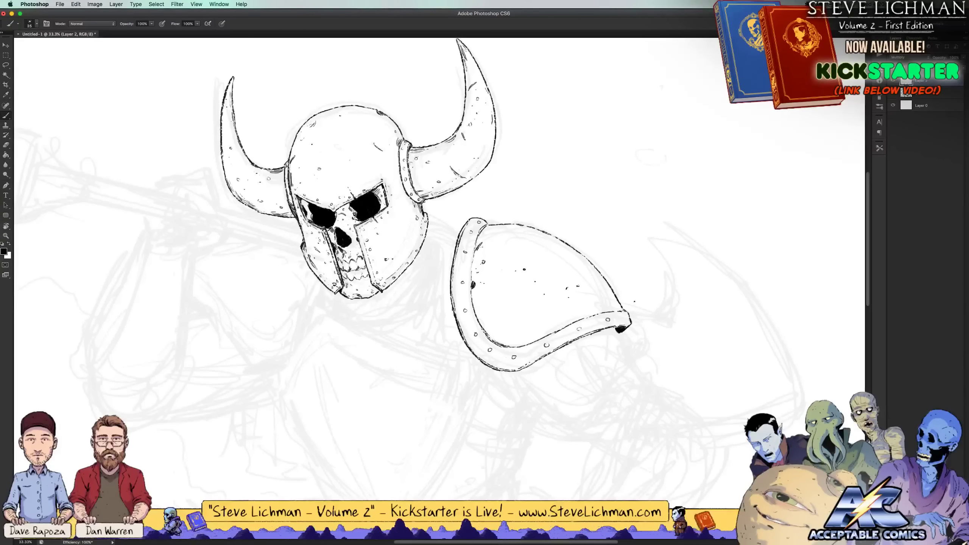
# Ink the chest plate's peaked upper border below the helmet, with a thickened outer edge, a small nick and a parallel inner line
pyautogui.press('super+minus')
pyautogui.press('super+minus')
pyautogui.press('super+minus')
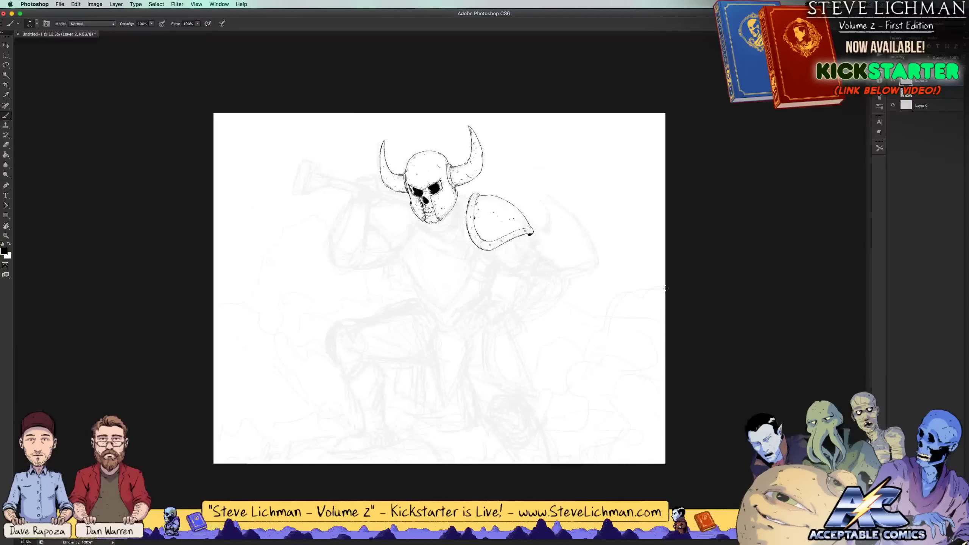
pyautogui.press('super+plus')
pyautogui.press('super+plus')
pyautogui.press('super+plus')
pyautogui.moveTo(582, 234); pyautogui.dragTo(565, 439)
pyautogui.moveTo(436, 409); pyautogui.dragTo(469, 325)
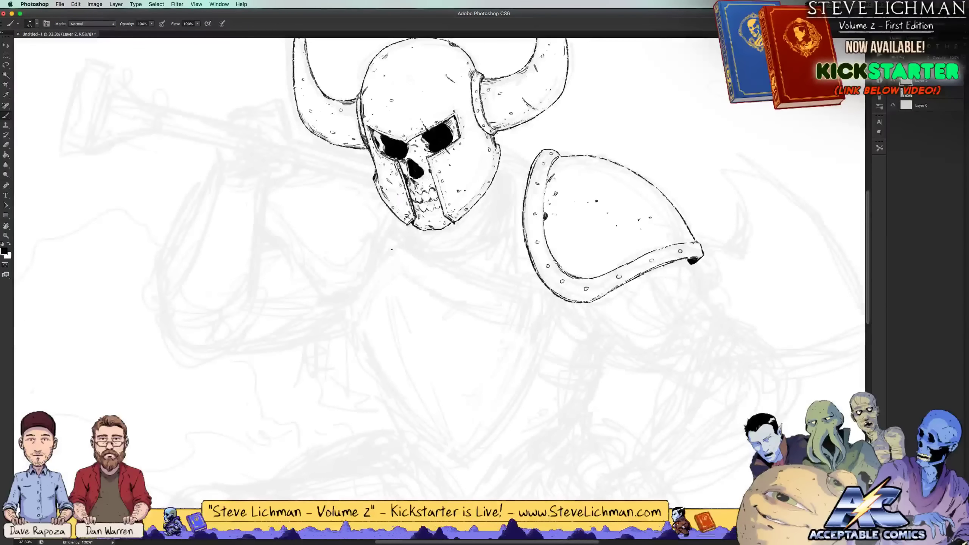
pyautogui.moveTo(395, 246); pyautogui.dragTo(346, 325)
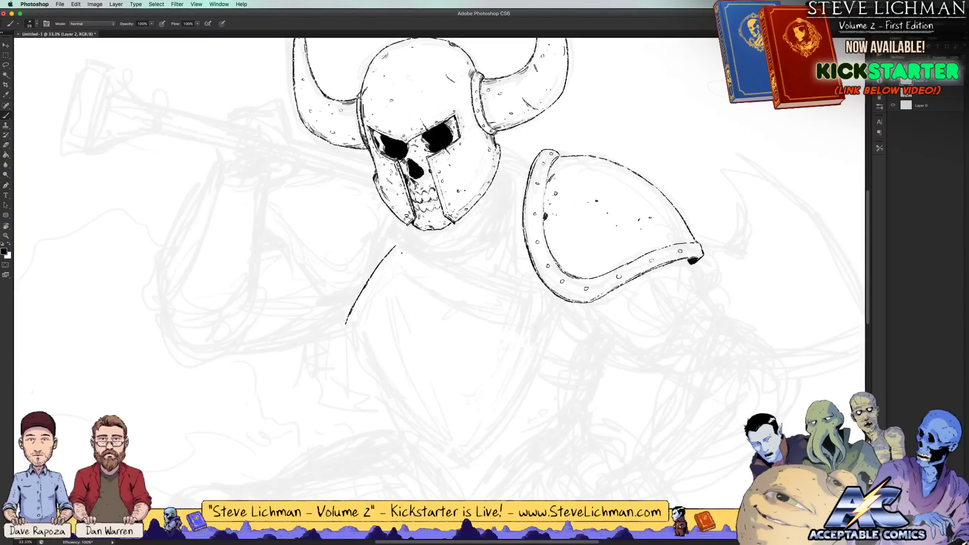
pyautogui.moveTo(396, 246); pyautogui.dragTo(523, 301)
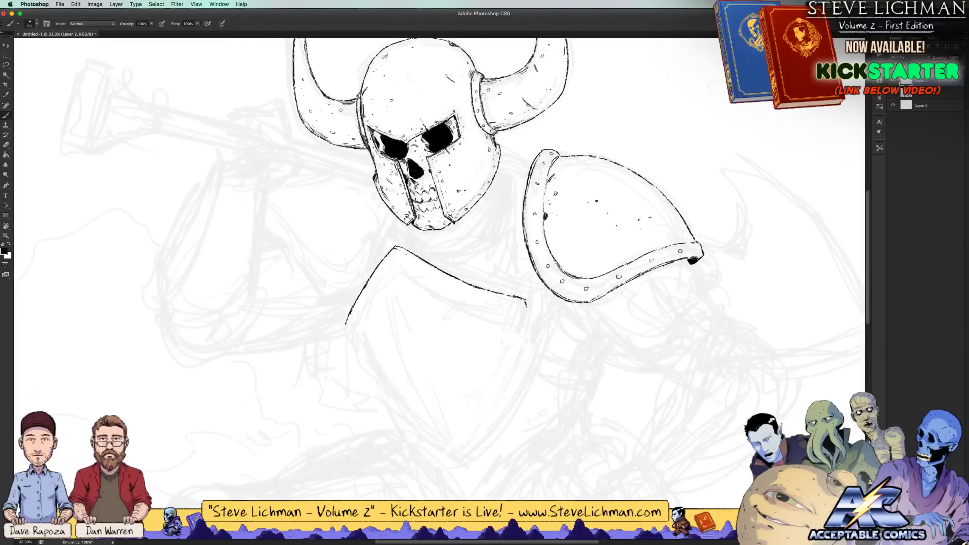
pyautogui.moveTo(399, 249)
pyautogui.mouseDown()
pyautogui.moveTo(474, 290)
pyautogui.moveTo(463, 286)
pyautogui.moveTo(526, 304)
pyautogui.mouseUp()
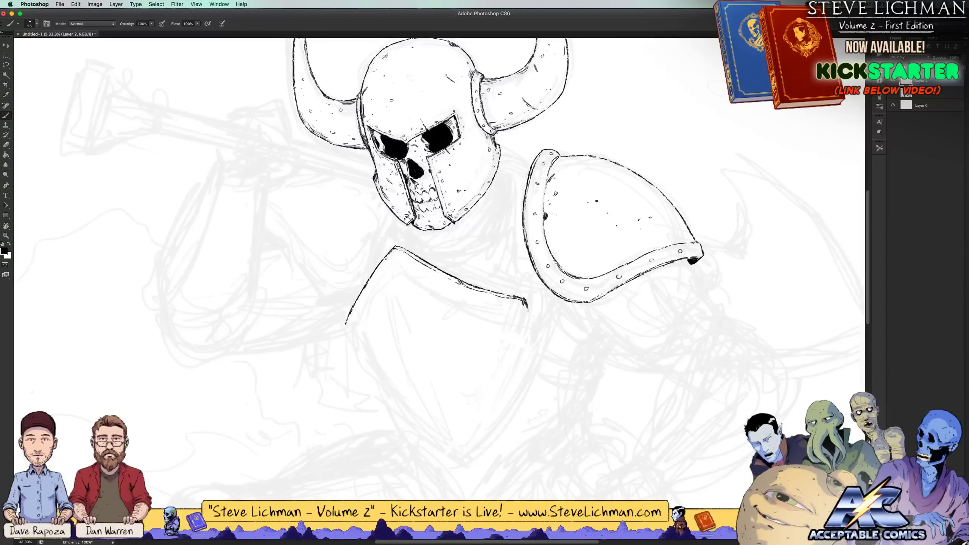
pyautogui.moveTo(369, 280); pyautogui.dragTo(378, 289)
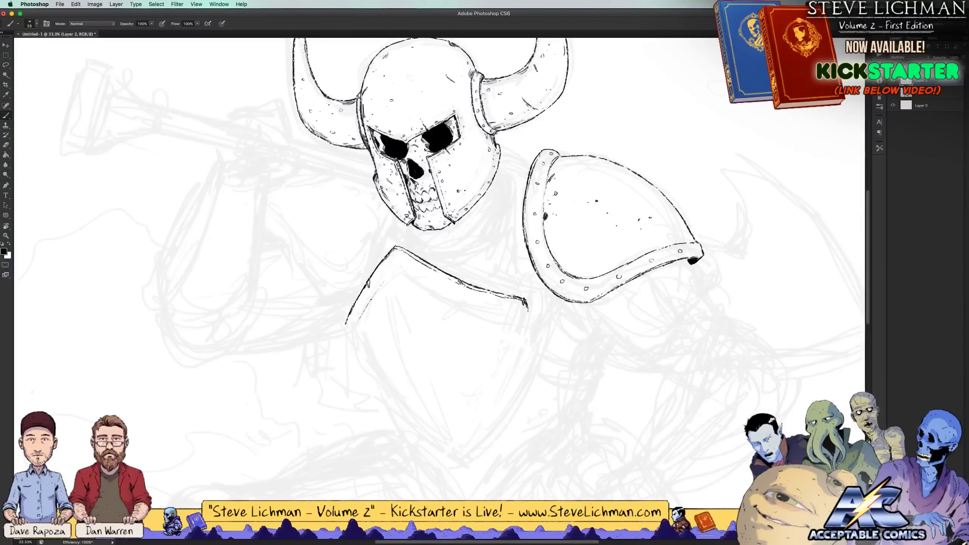
pyautogui.moveTo(355, 332); pyautogui.dragTo(391, 273)
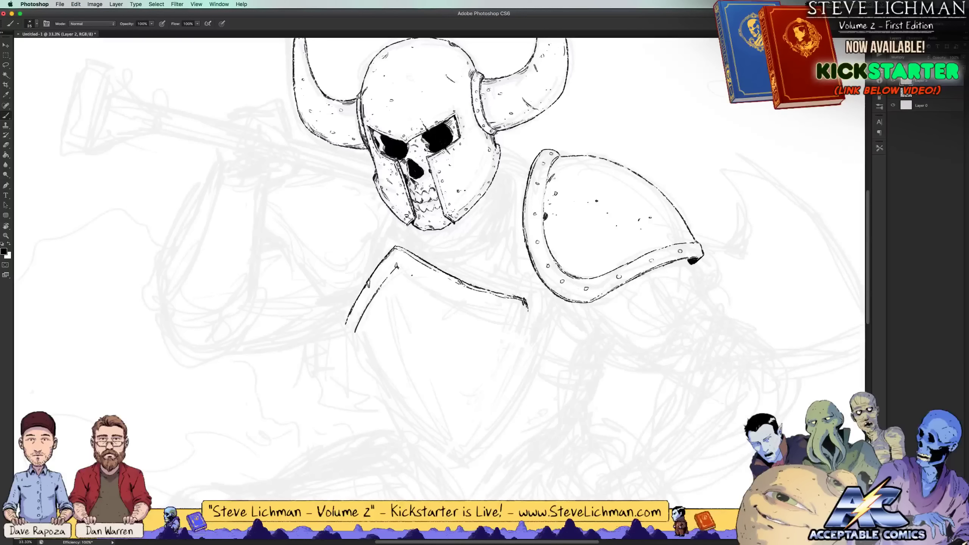
pyautogui.moveTo(396, 266); pyautogui.dragTo(520, 316)
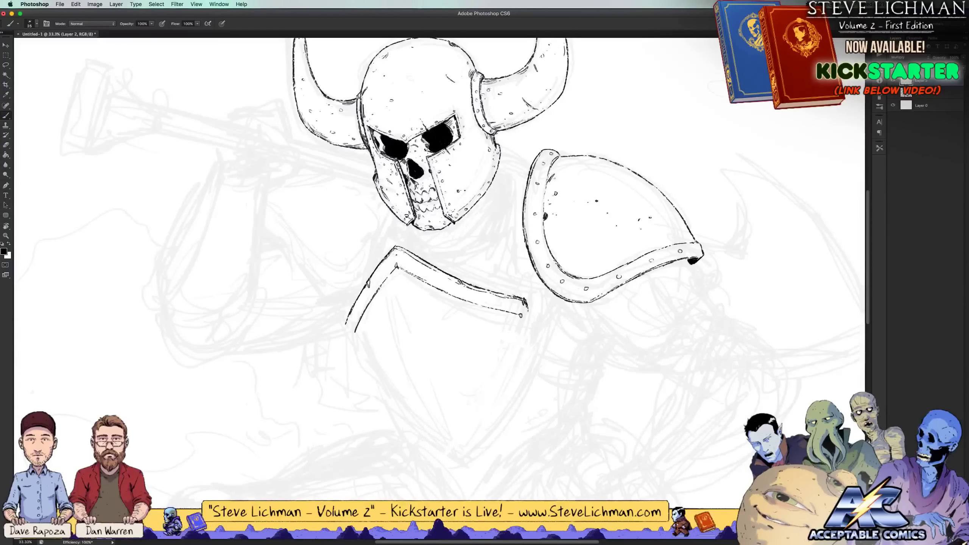
# Try a small pointed ornament with inner shading at the peak of the chest plate's upper border
pyautogui.moveTo(386, 258); pyautogui.dragTo(397, 268)
pyautogui.press('x')
pyautogui.press('x')
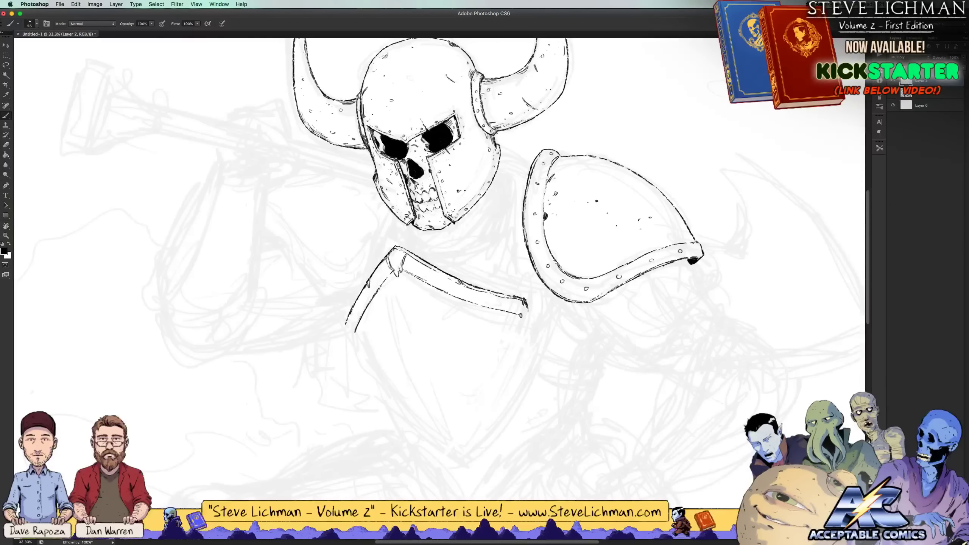
pyautogui.press('x')
pyautogui.press('x')
pyautogui.moveTo(395, 271); pyautogui.dragTo(395, 256)
pyautogui.press('x')
pyautogui.press('x')
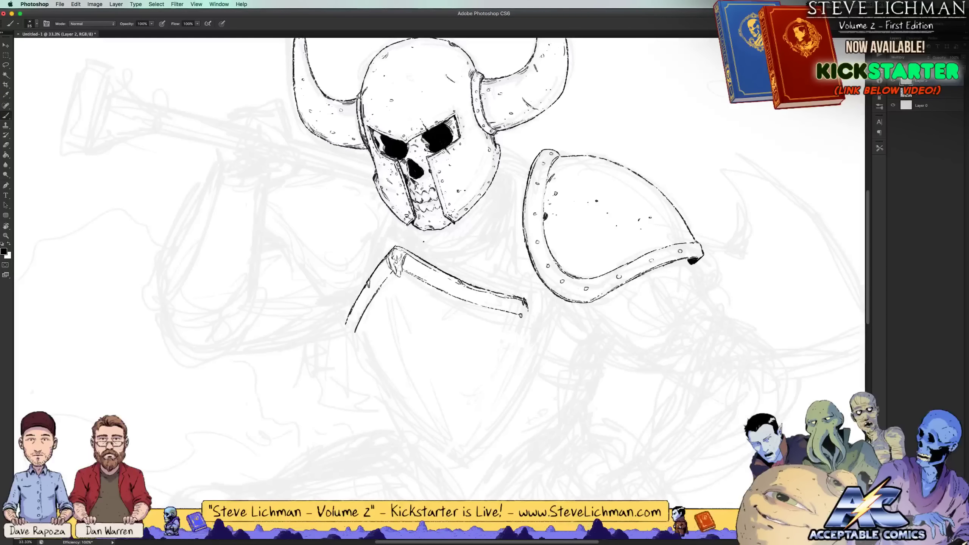
# Erase the pointed ornament at the chest plate's peak and restore the inner border's corner line
pyautogui.press('super+minus')
pyautogui.press('super+minus')
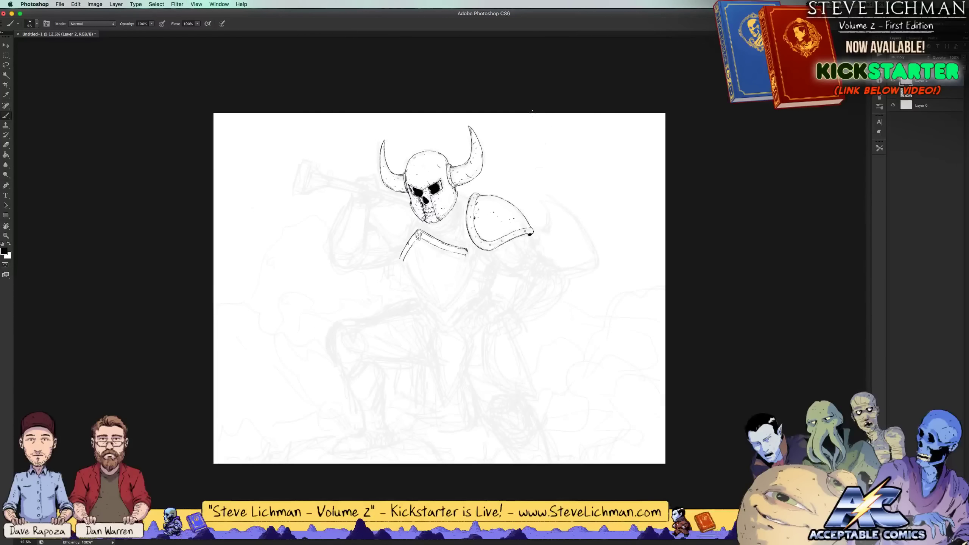
pyautogui.press('super+plus')
pyautogui.press('super+plus')
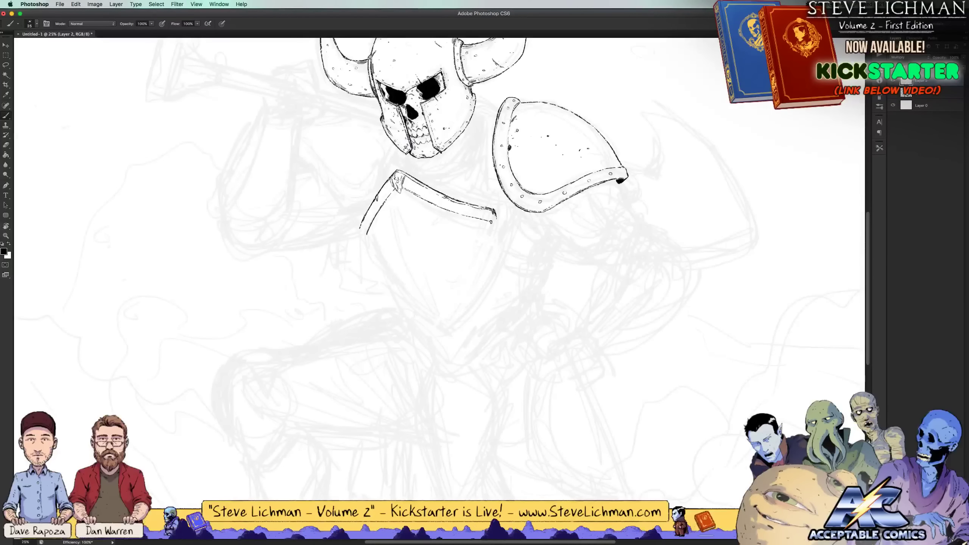
pyautogui.press('super+minus')
pyautogui.press('super+minus')
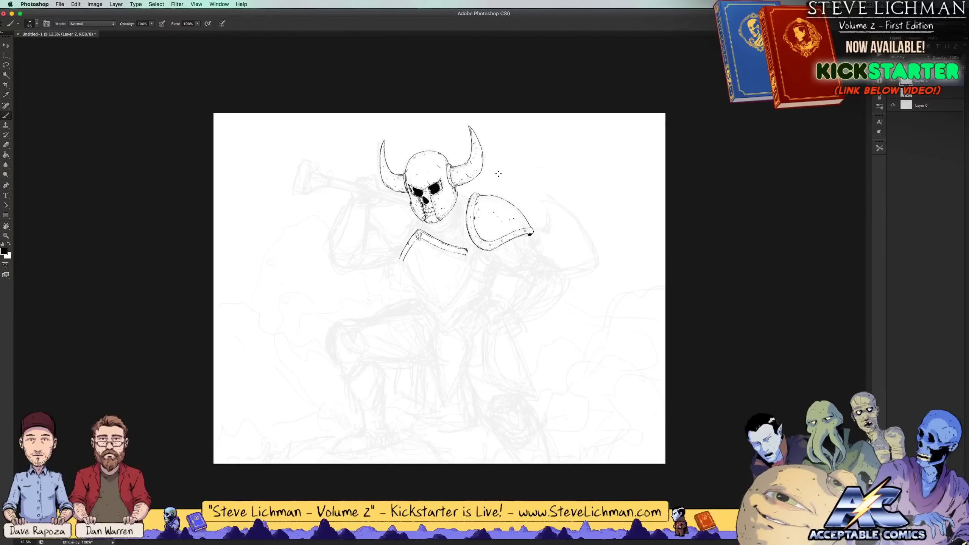
pyautogui.press('super+plus')
pyautogui.press('super+plus')
pyautogui.moveTo(536, 201); pyautogui.dragTo(525, 337)
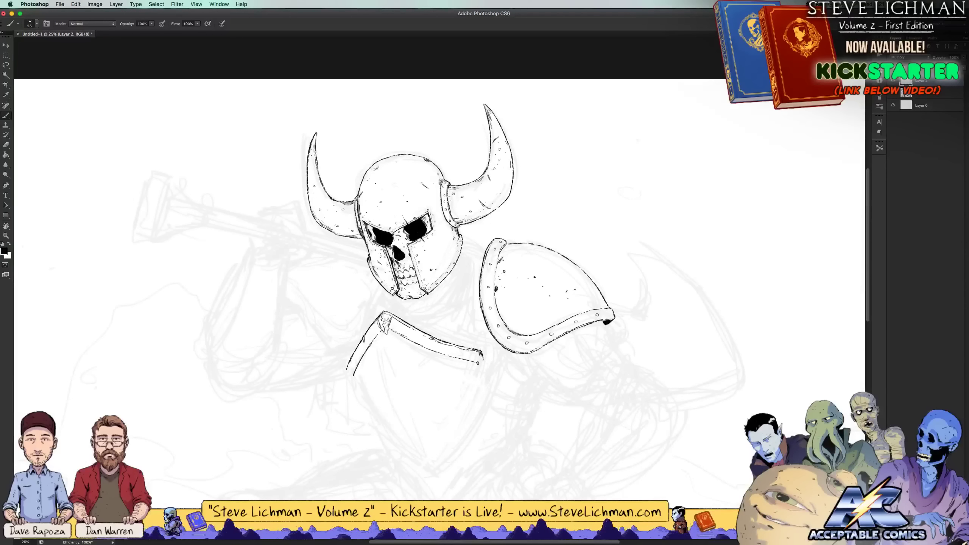
pyautogui.press('e')
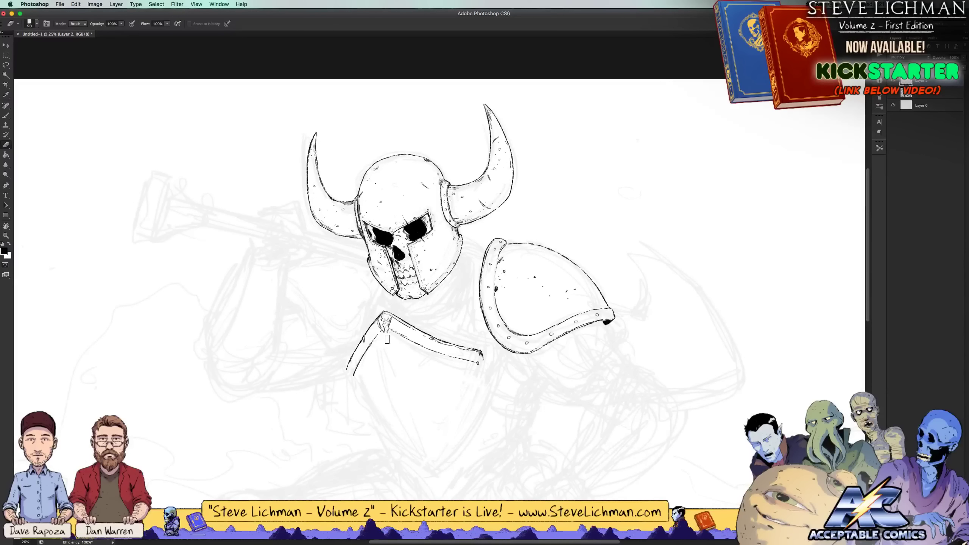
pyautogui.moveTo(380, 325)
pyautogui.mouseDown()
pyautogui.moveTo(393, 323)
pyautogui.moveTo(386, 338)
pyautogui.mouseUp()
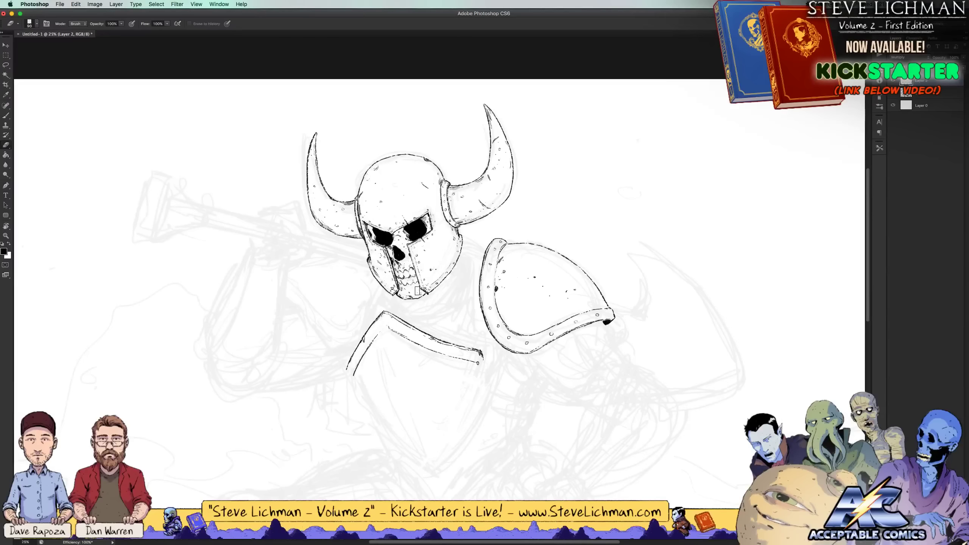
pyautogui.press('b')
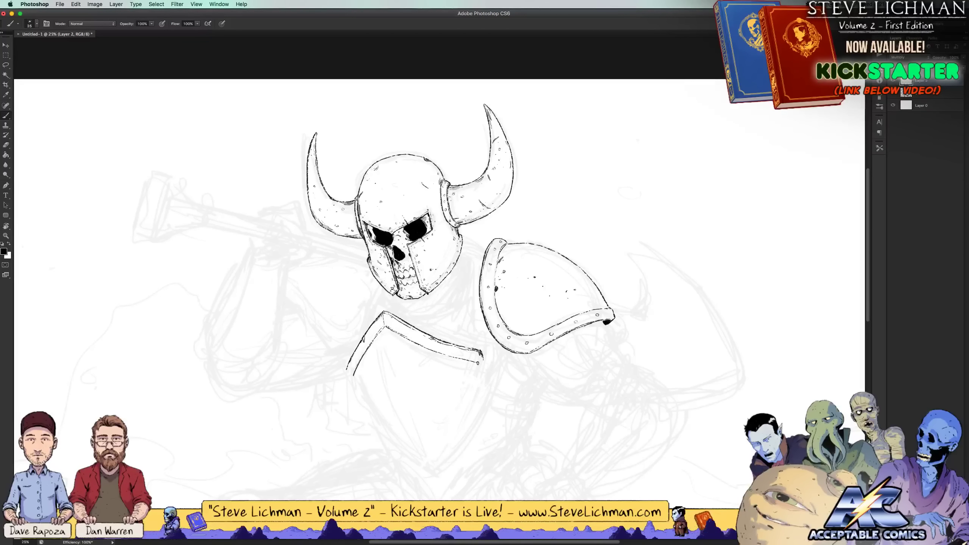
# Ink the chest plate's two outer sides down to a lower point and clean up its upper right-hand corner
pyautogui.press('x')
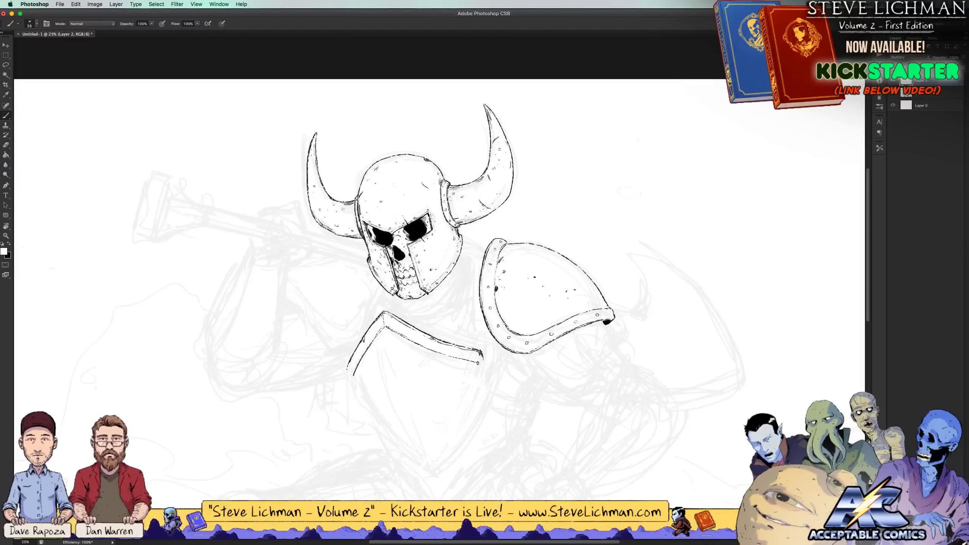
pyautogui.press('x')
pyautogui.moveTo(354, 375)
pyautogui.mouseDown()
pyautogui.moveTo(374, 418)
pyautogui.moveTo(432, 474)
pyautogui.mouseUp()
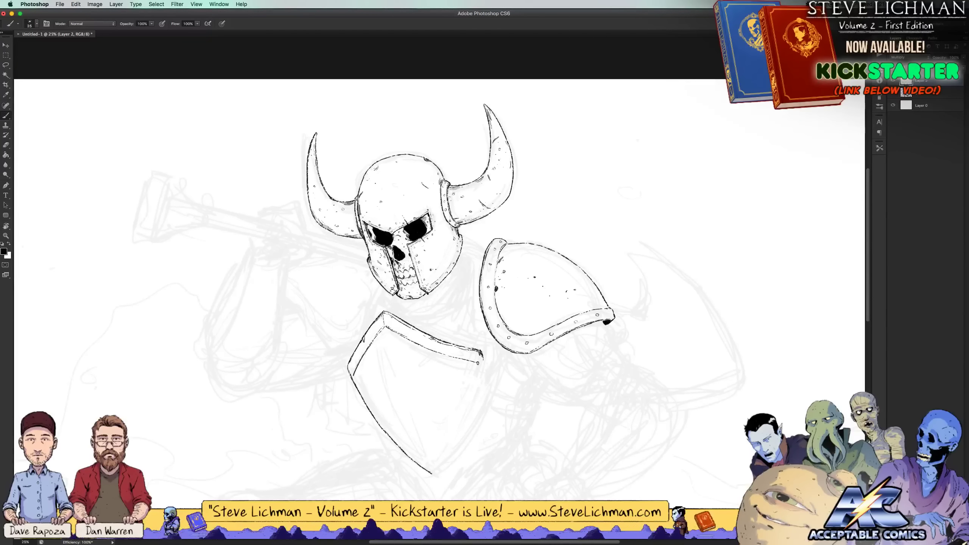
pyautogui.press('x')
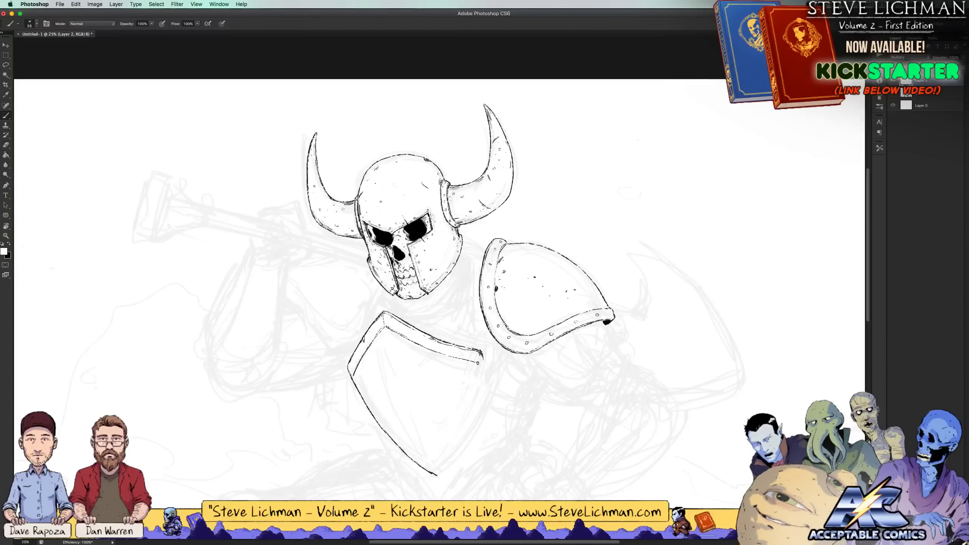
pyautogui.press('x')
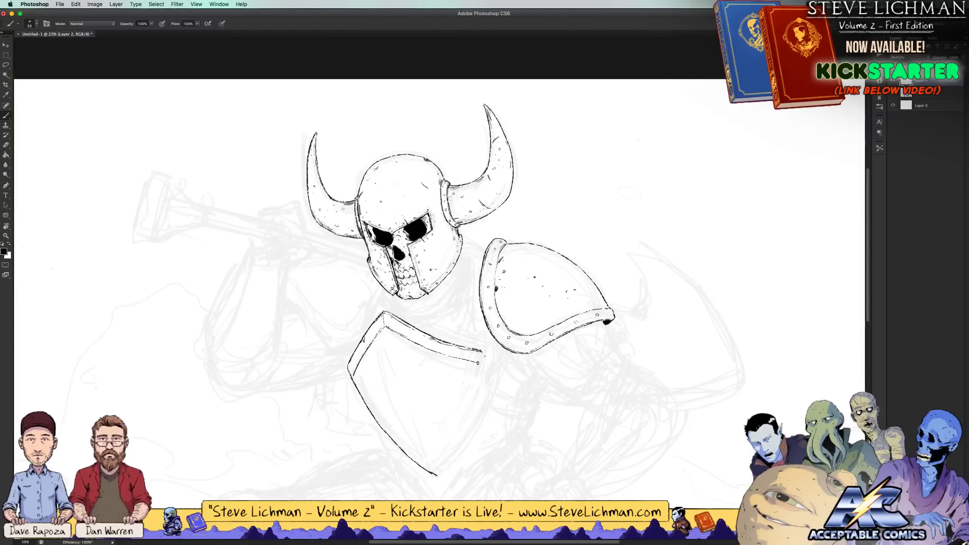
pyautogui.moveTo(488, 367)
pyautogui.mouseDown()
pyautogui.moveTo(472, 433)
pyautogui.moveTo(435, 476)
pyautogui.mouseUp()
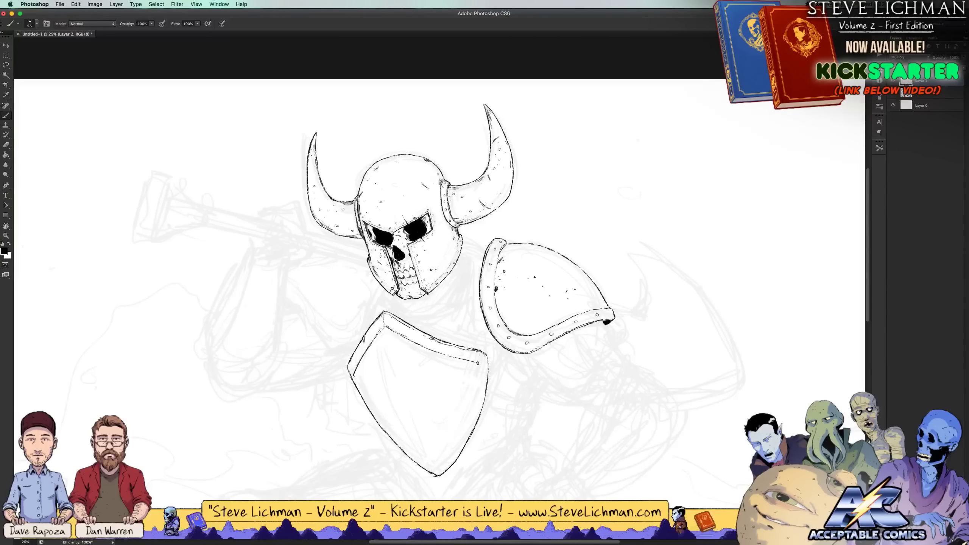
# Add inner border lines along both sides of the chest plate, meeting at its lower point
pyautogui.moveTo(354, 376)
pyautogui.mouseDown()
pyautogui.moveTo(392, 437)
pyautogui.moveTo(432, 471)
pyautogui.mouseUp()
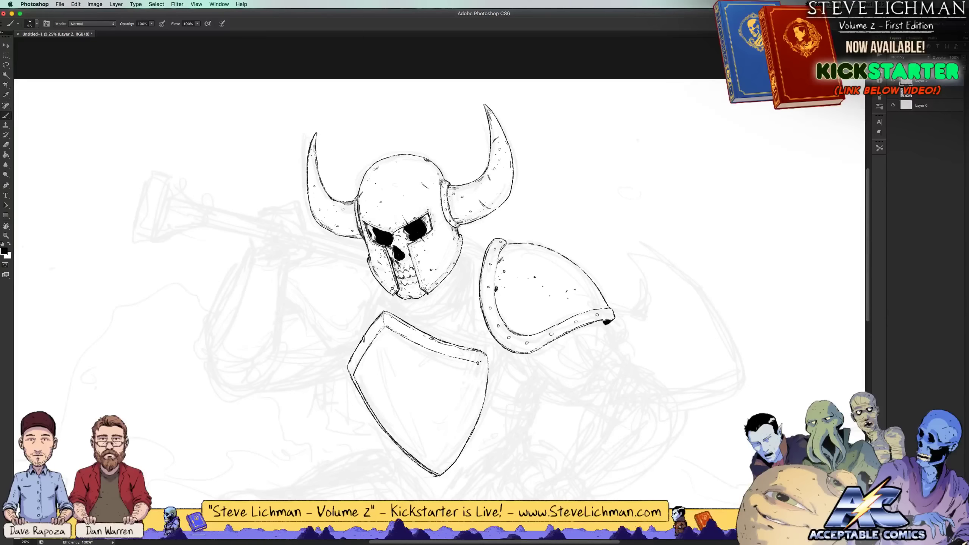
pyautogui.moveTo(478, 365)
pyautogui.mouseDown()
pyautogui.moveTo(472, 416)
pyautogui.moveTo(435, 474)
pyautogui.mouseUp()
pyautogui.press('x')
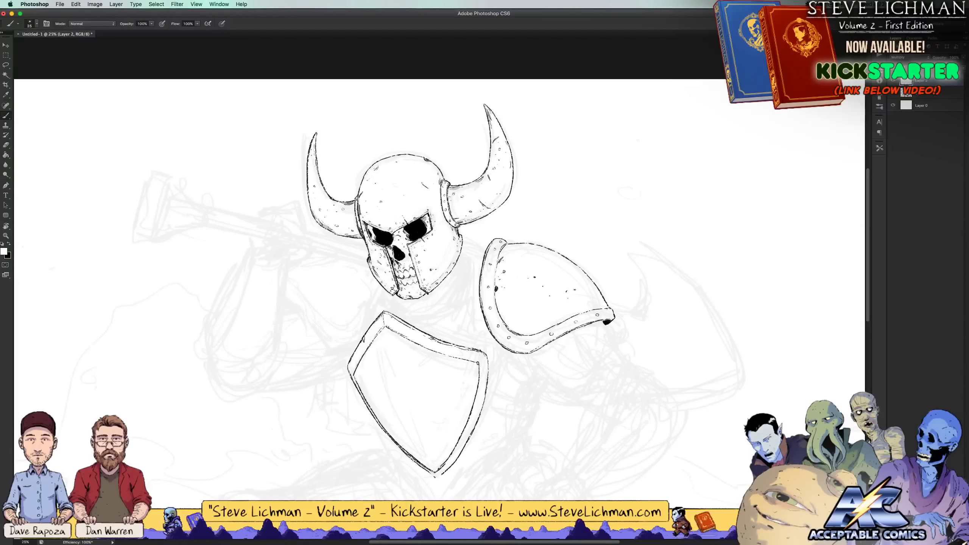
# Ink a thin central ridge line down the chest plate from its upper peak to its lower point, cleaning up stray marks
pyautogui.press('x')
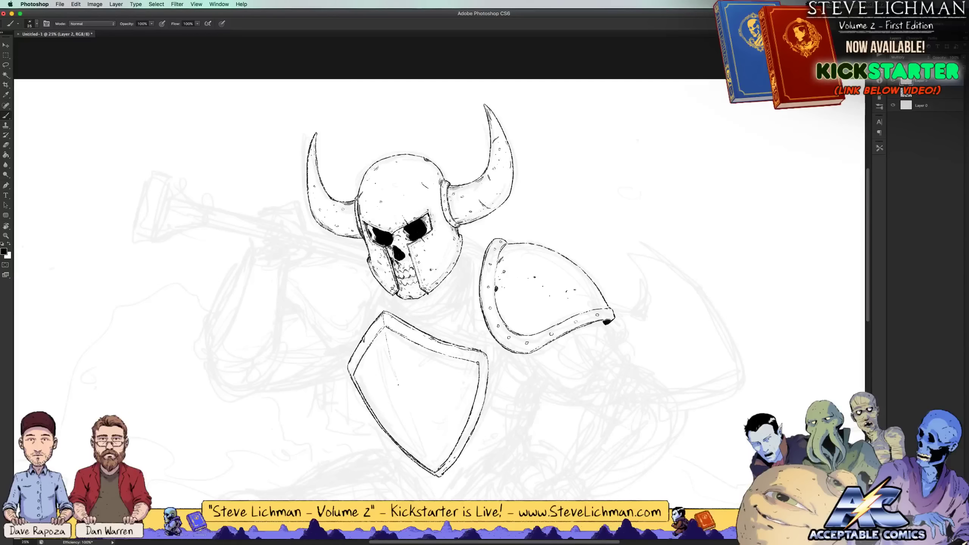
pyautogui.moveTo(399, 390); pyautogui.dragTo(432, 468)
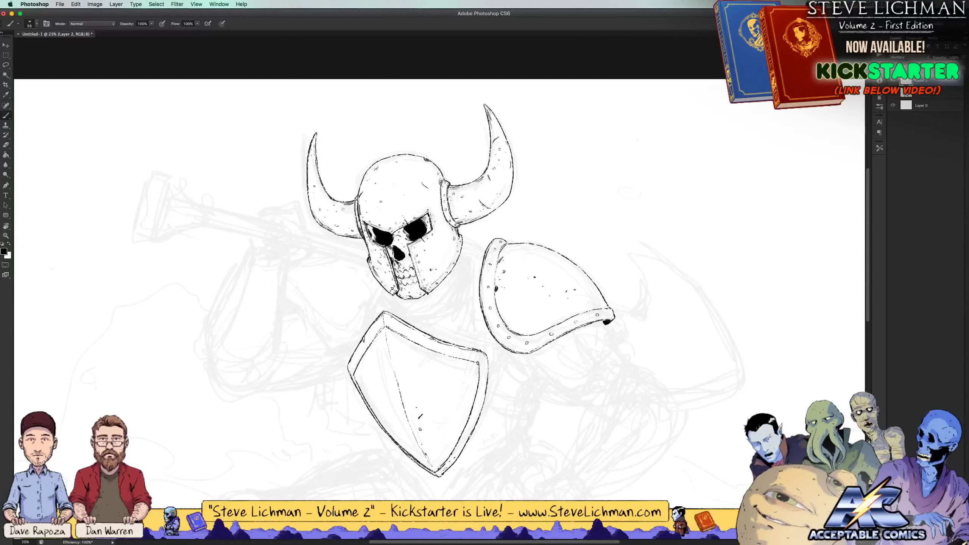
pyautogui.press('x')
pyautogui.press('x')
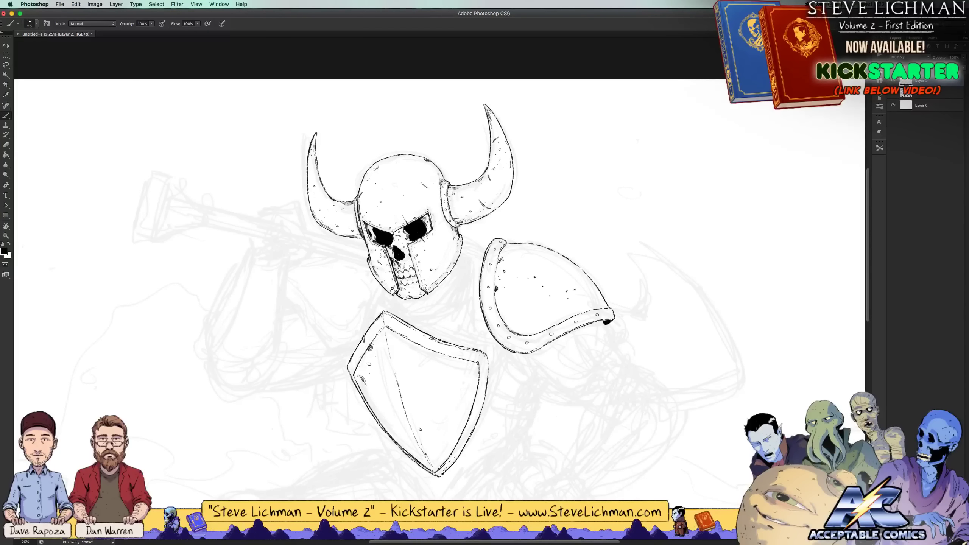
# Add small nicks and dents near the chest plate's upper left-hand edge and strengthen its right-hand inner border
pyautogui.moveTo(353, 375); pyautogui.dragTo(370, 344)
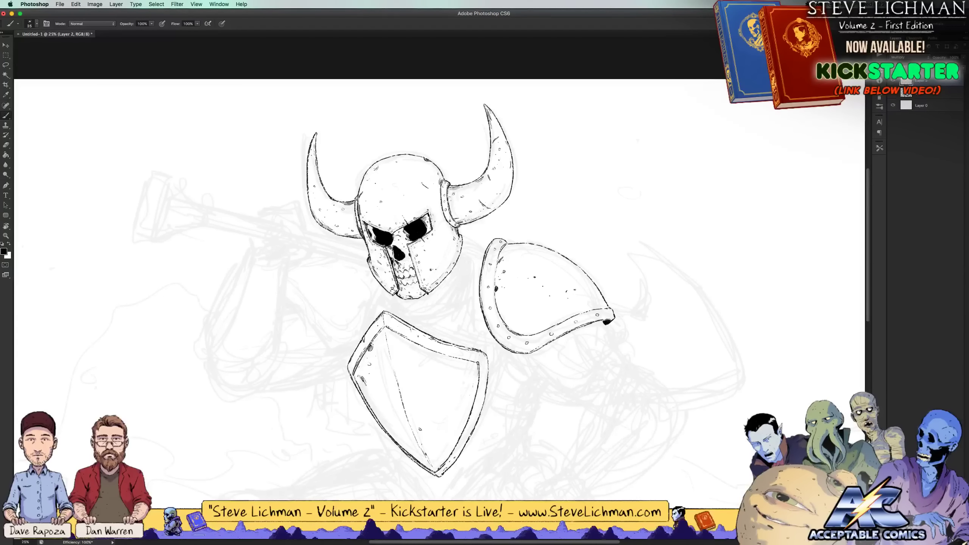
pyautogui.moveTo(478, 375); pyautogui.dragTo(457, 448)
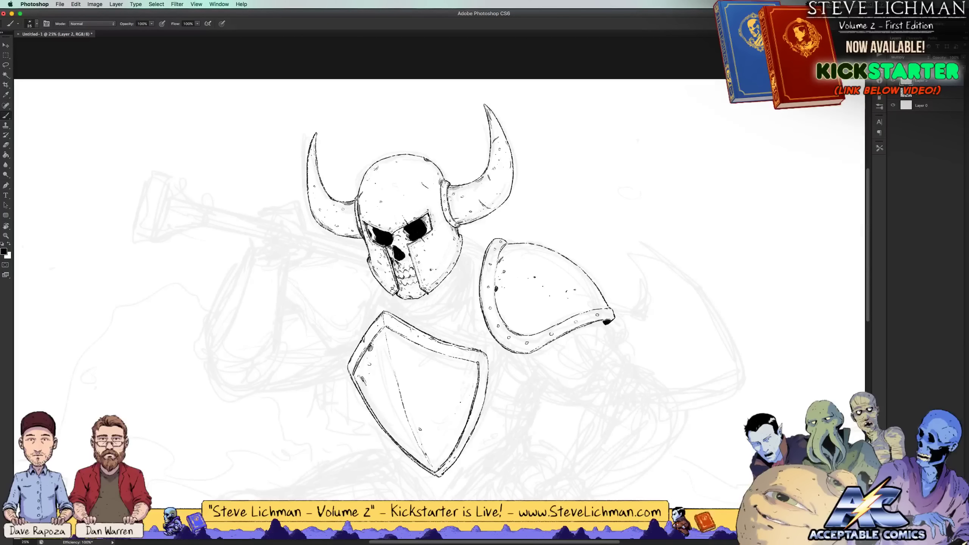
pyautogui.moveTo(484, 402); pyautogui.dragTo(479, 419)
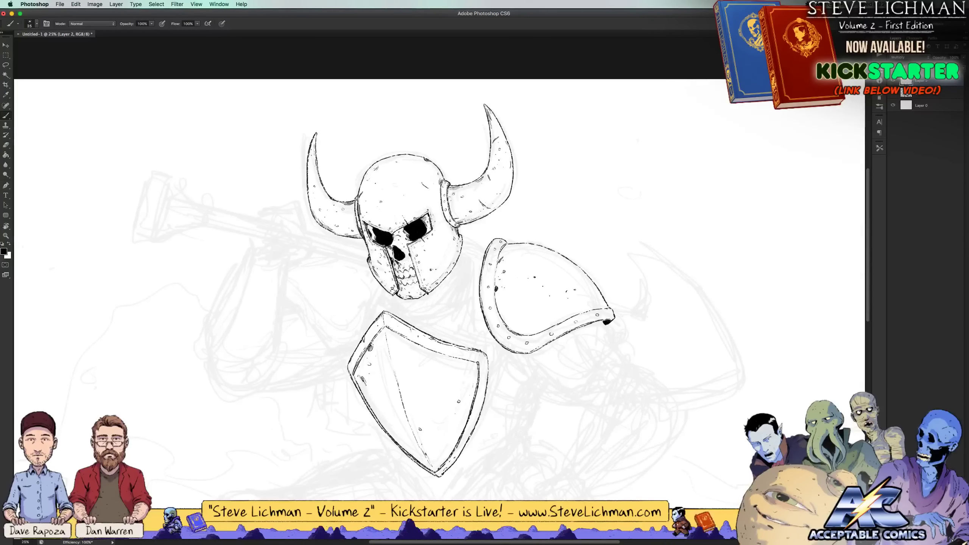
# Ink the neck collar's curved double edge from the chest plate to the shoulder armour and up behind the helmet
pyautogui.press('super+minus')
pyautogui.press('super+minus')
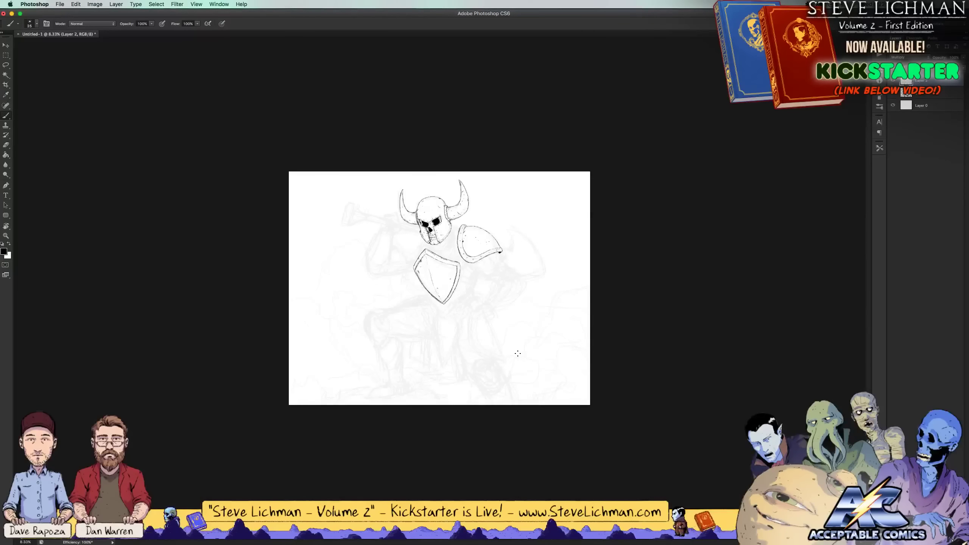
pyautogui.press('super+equal')
pyautogui.press('super+equal')
pyautogui.press('super+equal')
pyautogui.press('super+equal')
pyautogui.moveTo(479, 204); pyautogui.dragTo(468, 409)
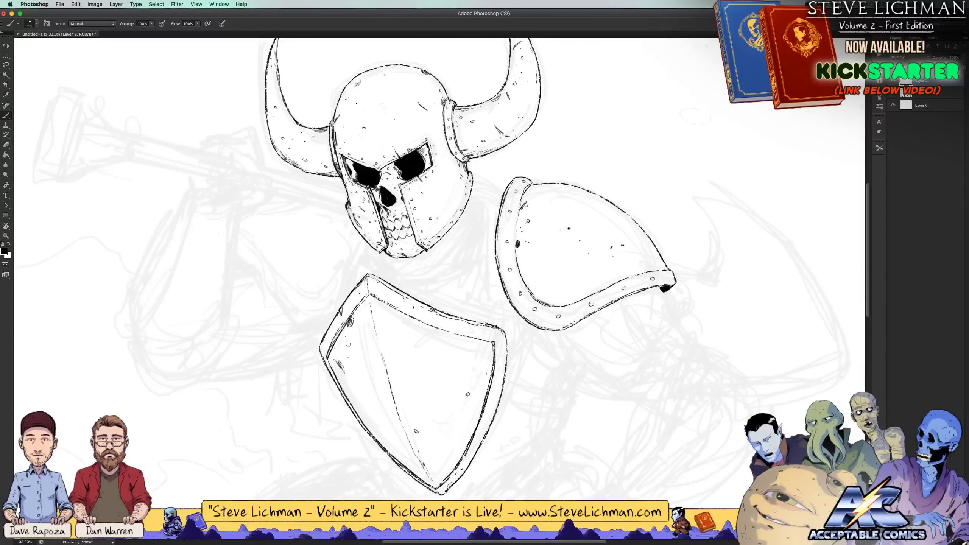
pyautogui.moveTo(405, 290)
pyautogui.mouseDown()
pyautogui.moveTo(426, 289)
pyautogui.moveTo(486, 252)
pyautogui.mouseUp()
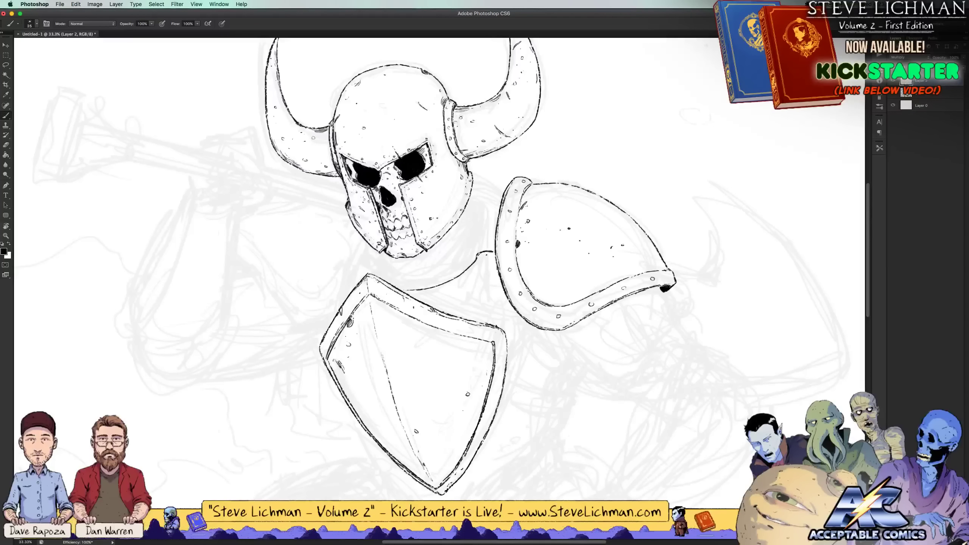
pyautogui.moveTo(405, 292)
pyautogui.mouseDown()
pyautogui.moveTo(448, 282)
pyautogui.moveTo(492, 243)
pyautogui.mouseUp()
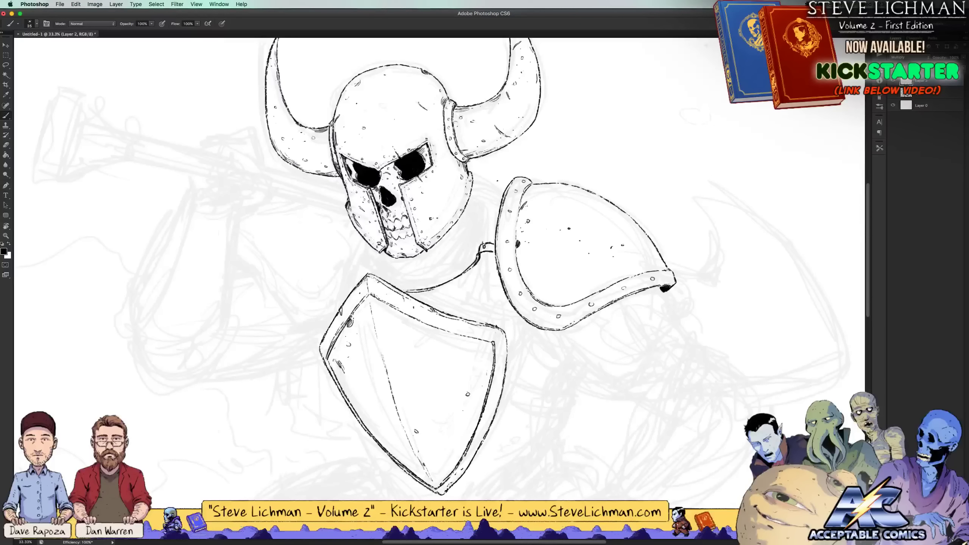
pyautogui.moveTo(473, 179); pyautogui.dragTo(500, 191)
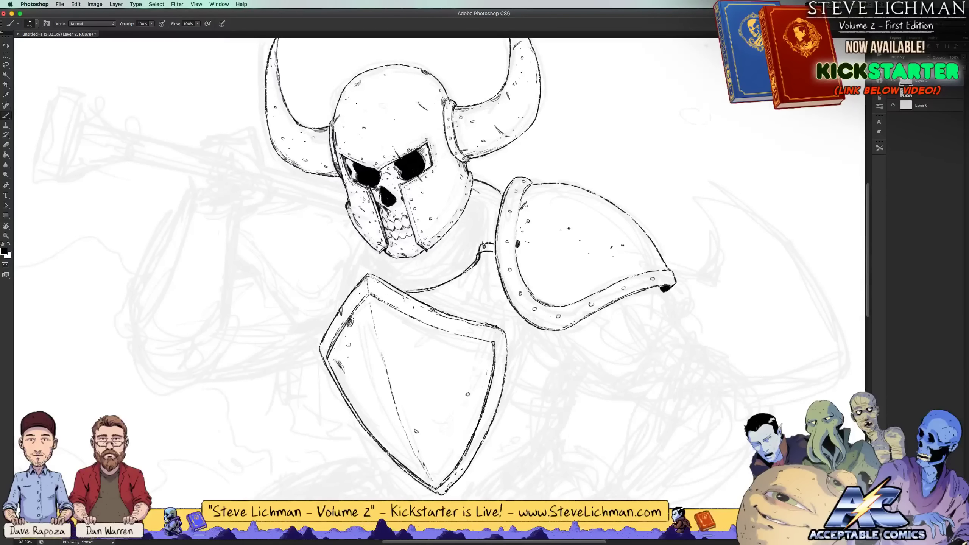
pyautogui.moveTo(479, 192)
pyautogui.mouseDown()
pyautogui.moveTo(491, 205)
pyautogui.moveTo(481, 245)
pyautogui.mouseUp()
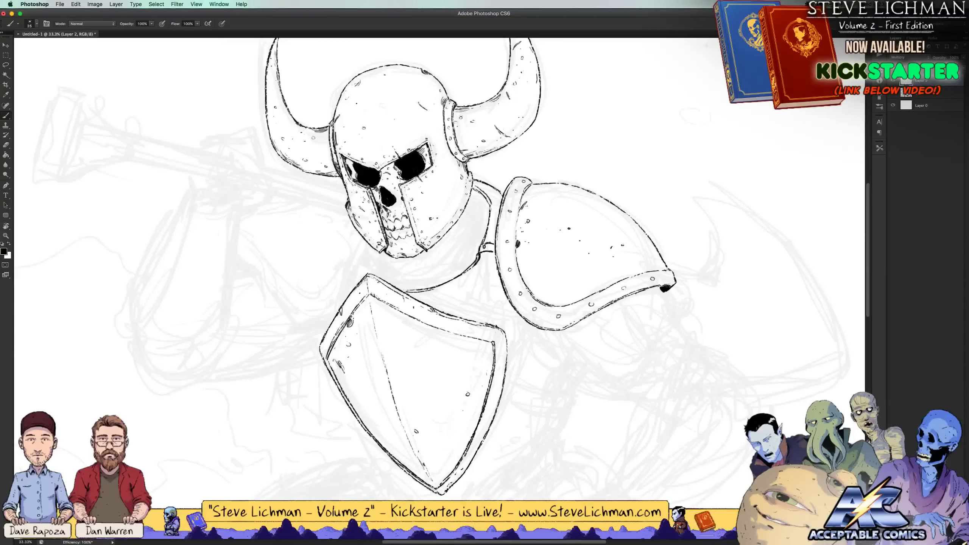
# Ink the collar's left-hand edge down to the chest plate and add the inner neck contour beneath the helmet's jaw
pyautogui.press('super+minus')
pyautogui.press('super+minus')
pyautogui.press('super+minus')
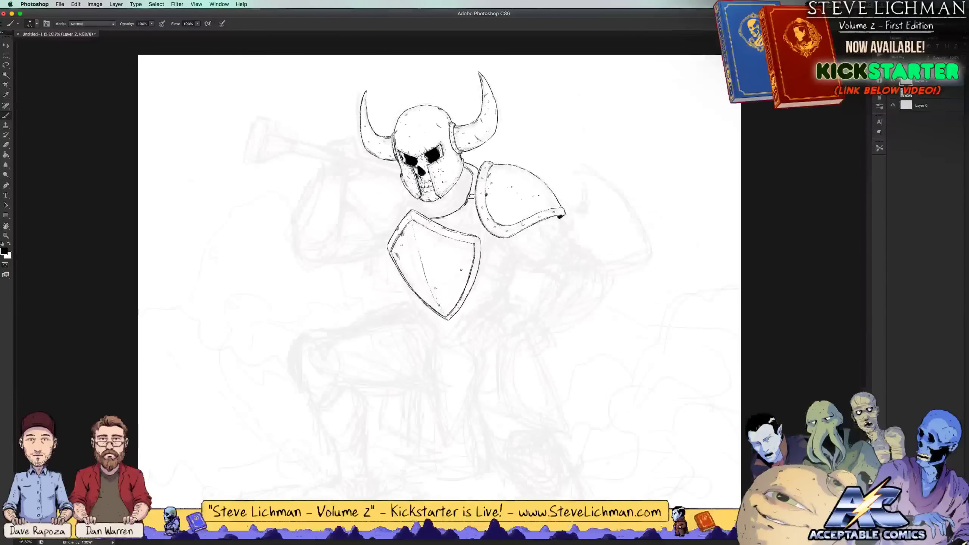
pyautogui.press('super+plus')
pyautogui.press('super+plus')
pyautogui.press('super+plus')
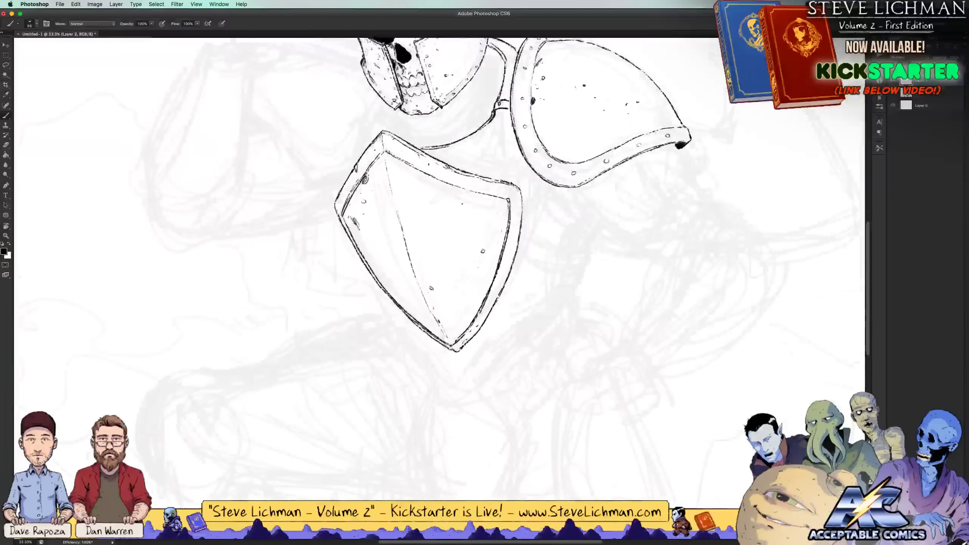
pyautogui.moveTo(461, 182); pyautogui.dragTo(473, 325)
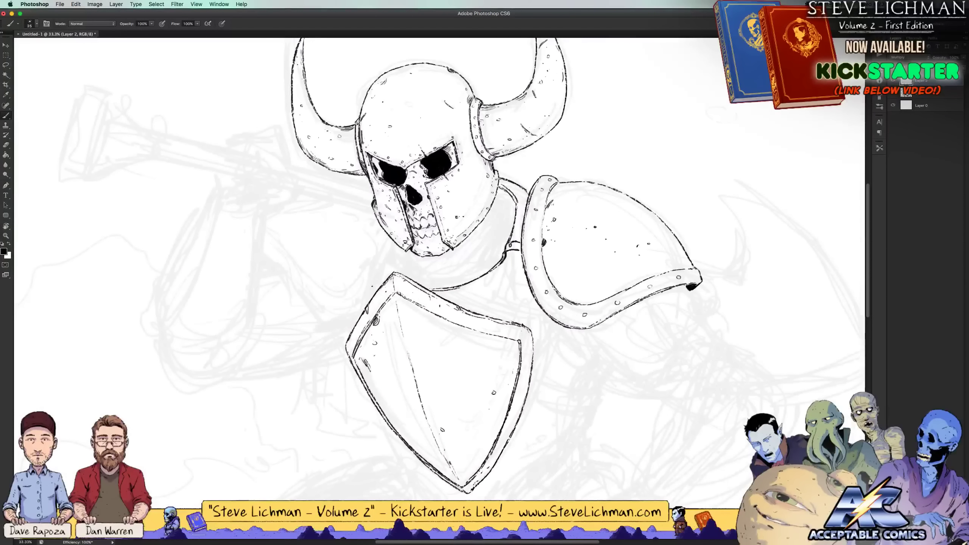
pyautogui.moveTo(364, 291); pyautogui.dragTo(377, 291)
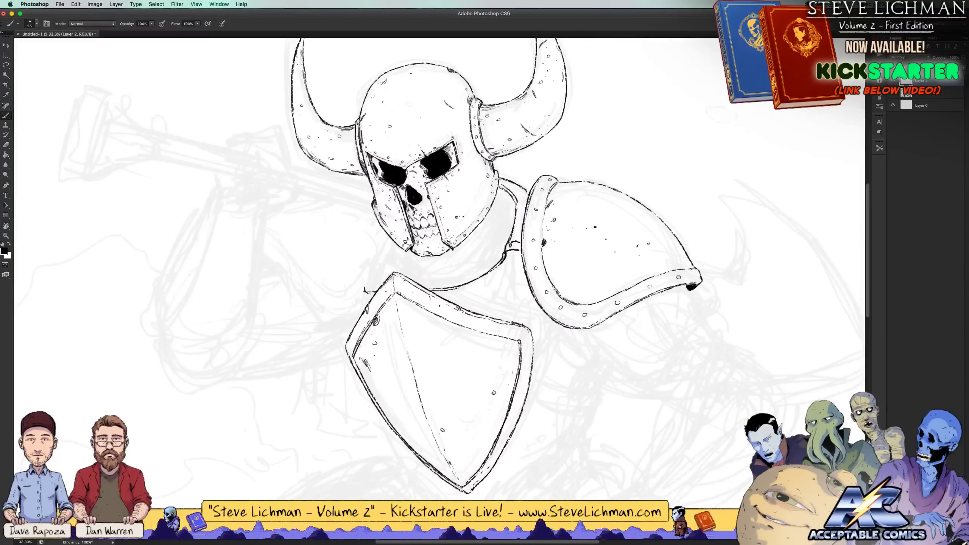
pyautogui.press('super+z')
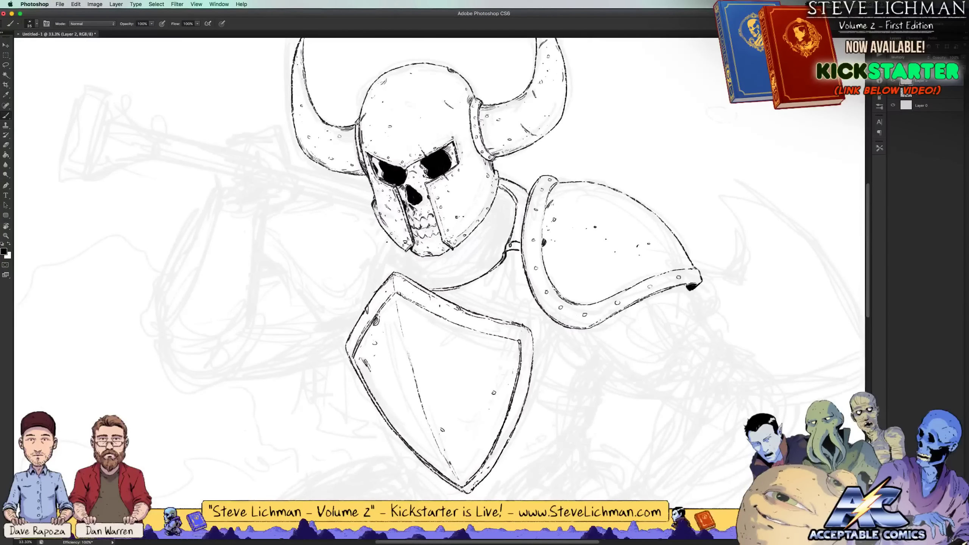
pyautogui.moveTo(388, 236)
pyautogui.mouseDown()
pyautogui.moveTo(377, 284)
pyautogui.moveTo(385, 260)
pyautogui.moveTo(382, 275)
pyautogui.mouseUp()
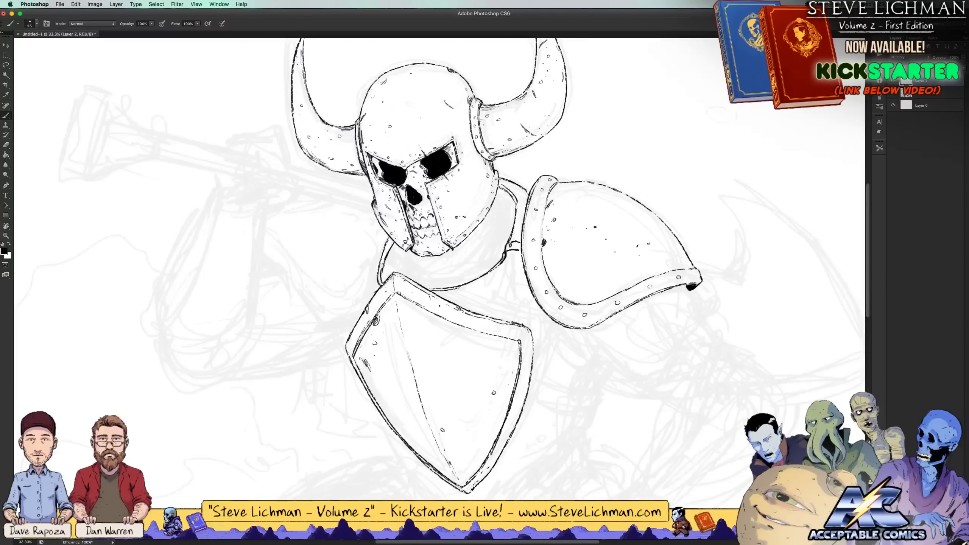
pyautogui.moveTo(430, 255)
pyautogui.mouseDown()
pyautogui.moveTo(471, 249)
pyautogui.moveTo(447, 262)
pyautogui.moveTo(464, 261)
pyautogui.moveTo(490, 214)
pyautogui.moveTo(481, 236)
pyautogui.mouseUp()
pyautogui.moveTo(479, 238); pyautogui.dragTo(461, 258)
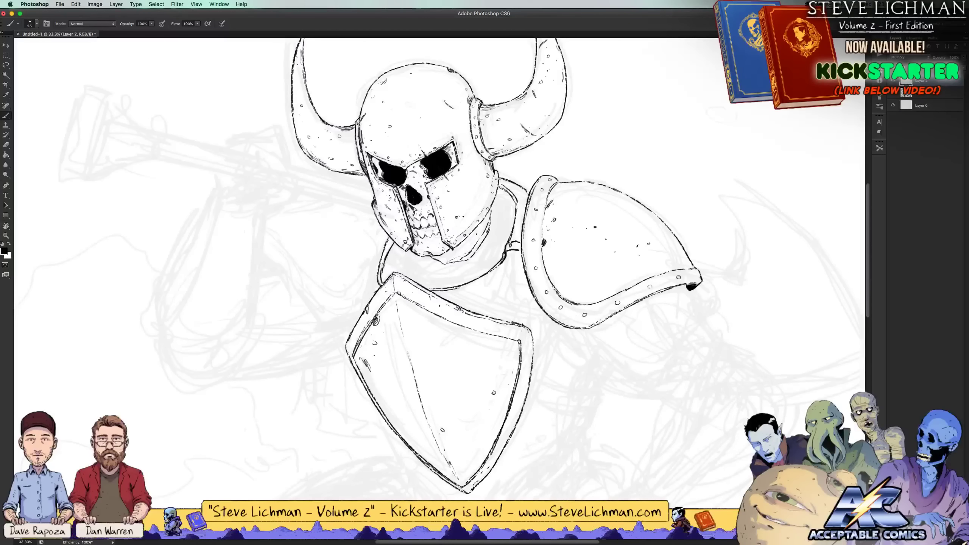
# Add scratches and small dents across the chest plate's face and lower left-hand edge, and remove the dark nick at its upper border
pyautogui.press('super+minus')
pyautogui.press('super+minus')
pyautogui.press('super+minus')
pyautogui.press('super+minus')
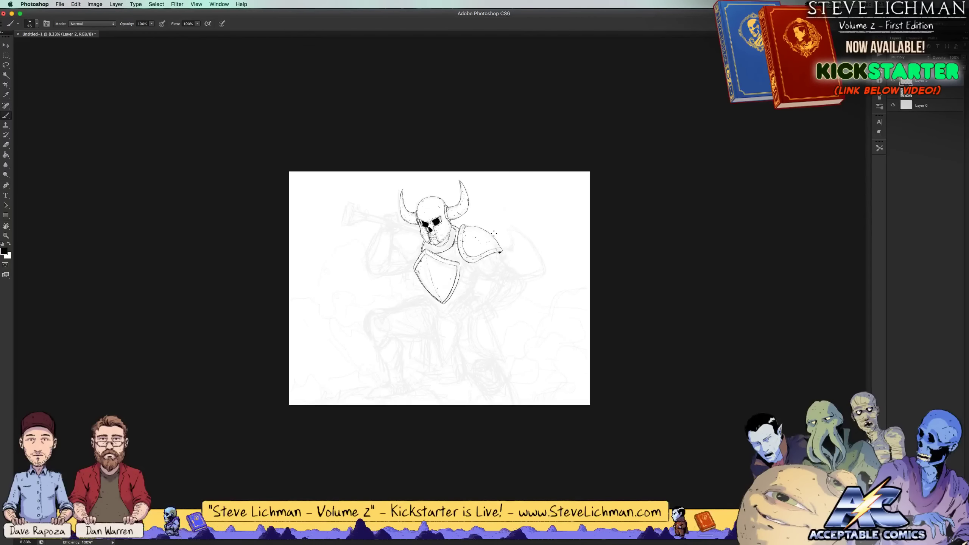
pyautogui.press('super+equal')
pyautogui.press('super+equal')
pyautogui.press('super+equal')
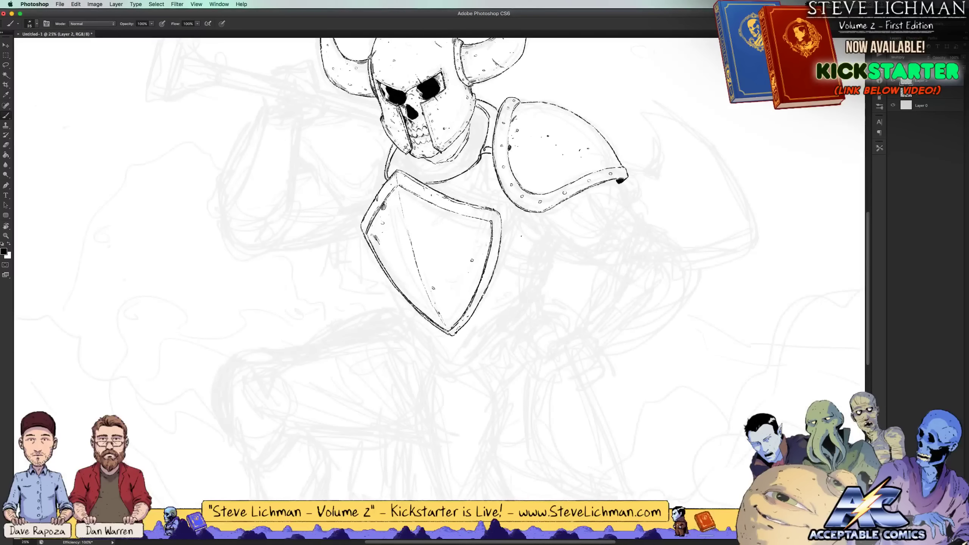
pyautogui.moveTo(556, 209); pyautogui.dragTo(566, 333)
pyautogui.moveTo(540, 264); pyautogui.dragTo(581, 225)
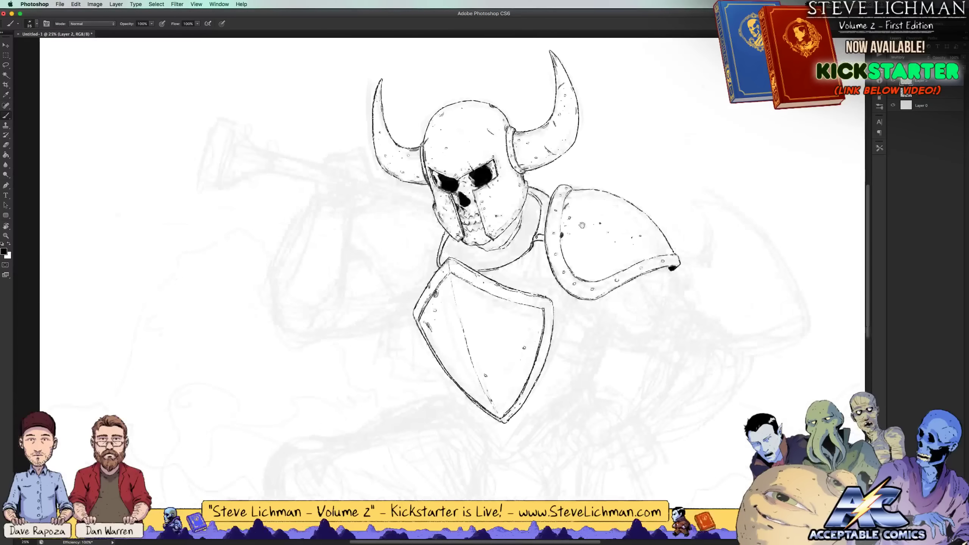
pyautogui.moveTo(485, 311); pyautogui.dragTo(499, 301)
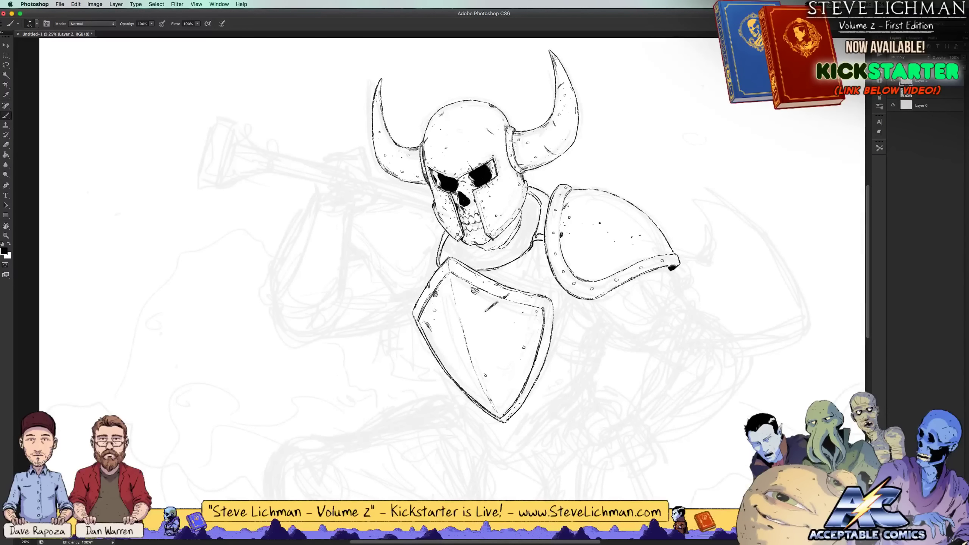
pyautogui.moveTo(454, 371); pyautogui.dragTo(477, 399)
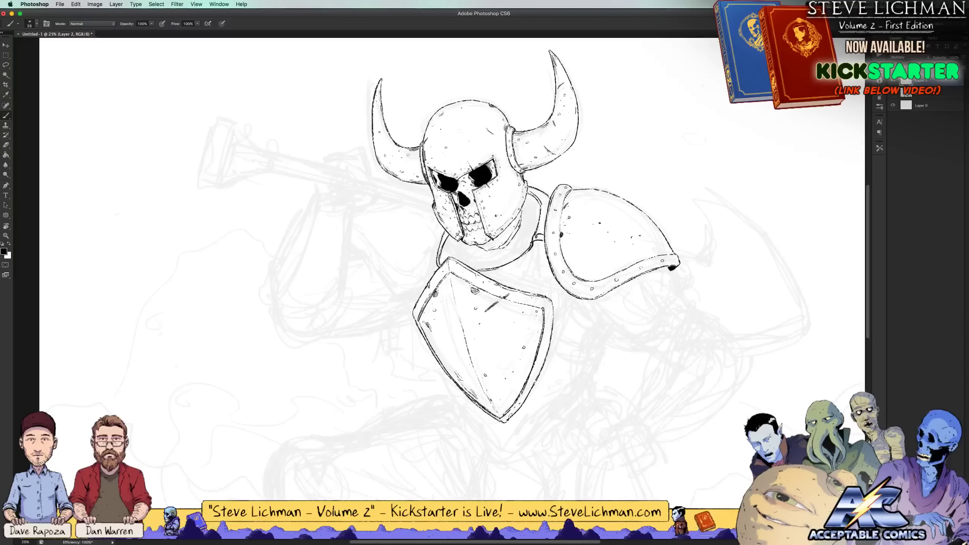
pyautogui.press('x')
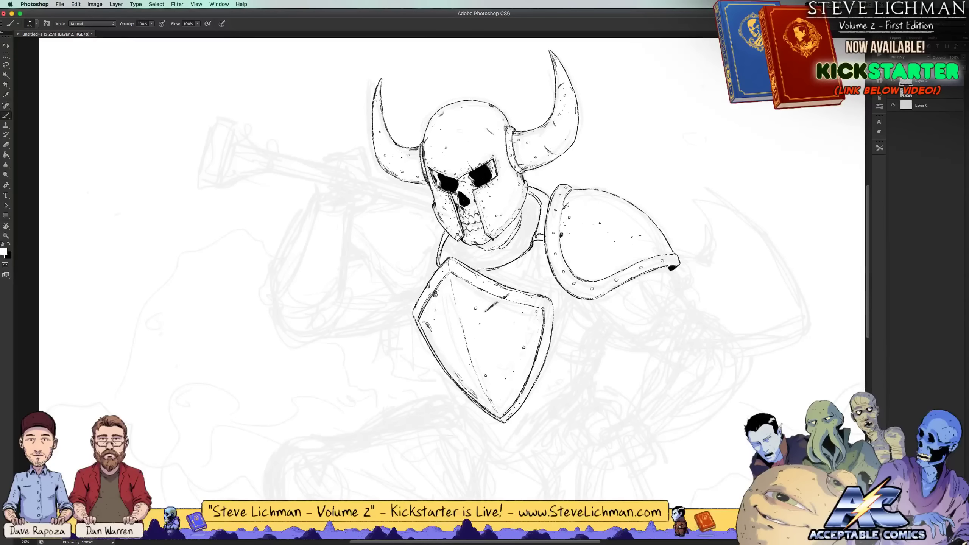
pyautogui.press('x')
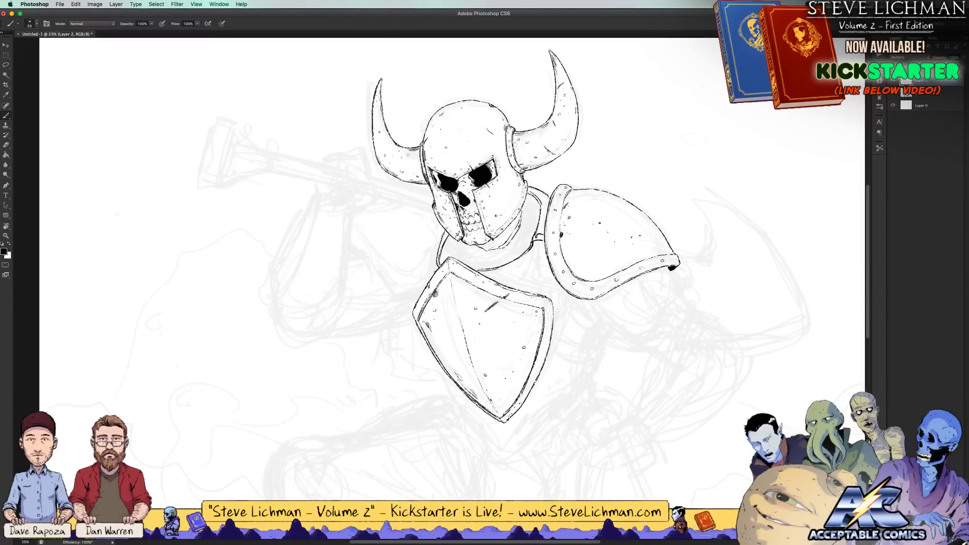
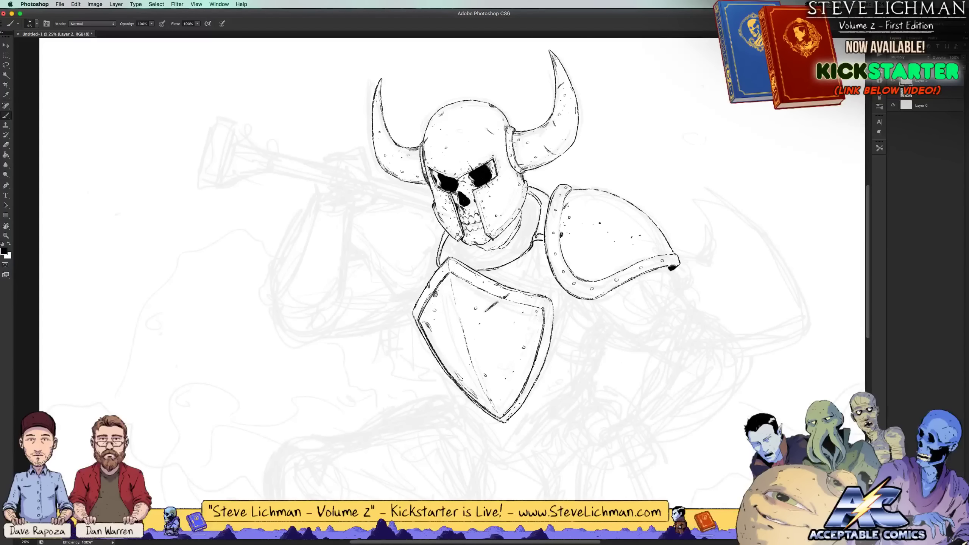
# Paint out the small connecting lines between the collar and shoulder armour in white, and ink a black shadow beneath the helmet's jaw
pyautogui.press('super+minus')
pyautogui.press('super+minus')
pyautogui.press('super+minus')
pyautogui.press('super+plus')
pyautogui.press('super+plus')
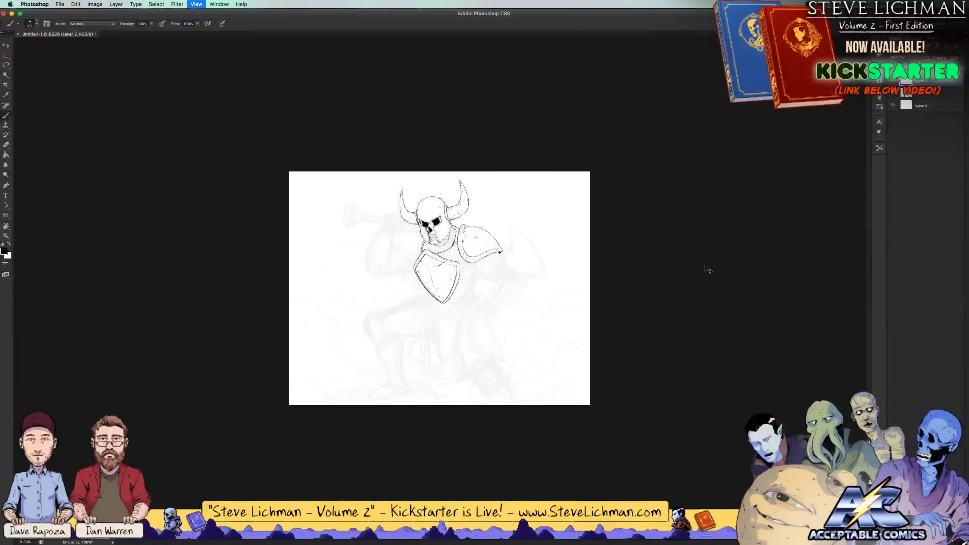
pyautogui.press('super+plus')
pyautogui.moveTo(591, 237); pyautogui.dragTo(571, 321)
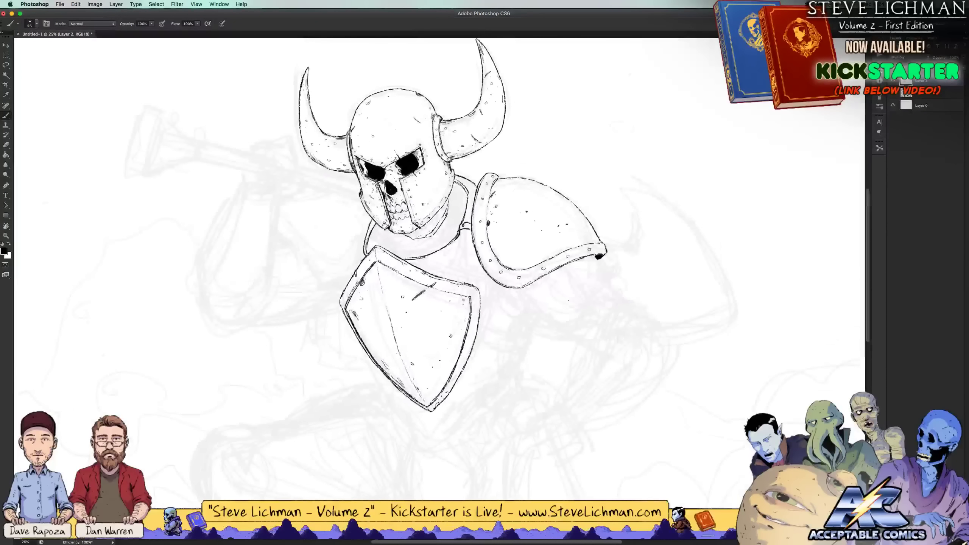
pyautogui.press('x')
pyautogui.moveTo(464, 222); pyautogui.dragTo(466, 229)
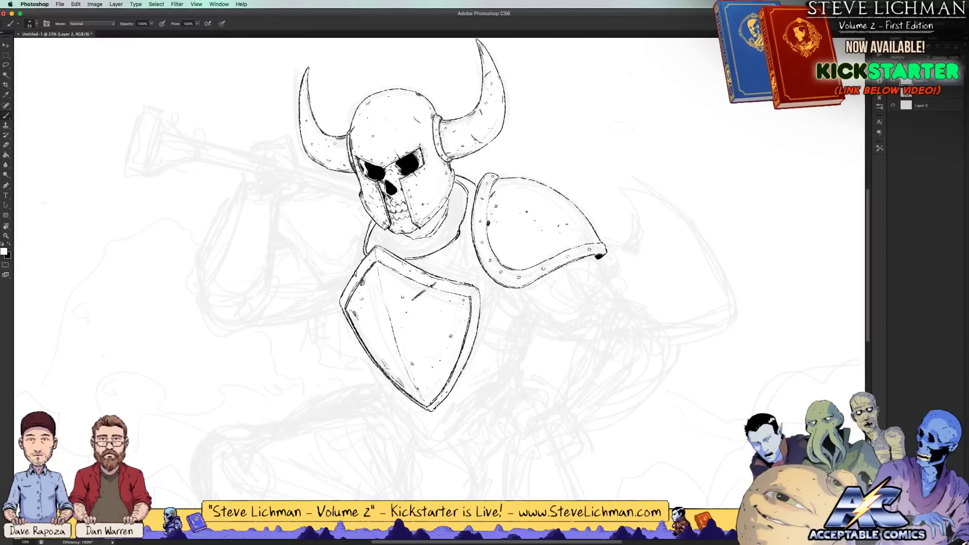
pyautogui.press('x')
pyautogui.moveTo(431, 220); pyautogui.dragTo(403, 237)
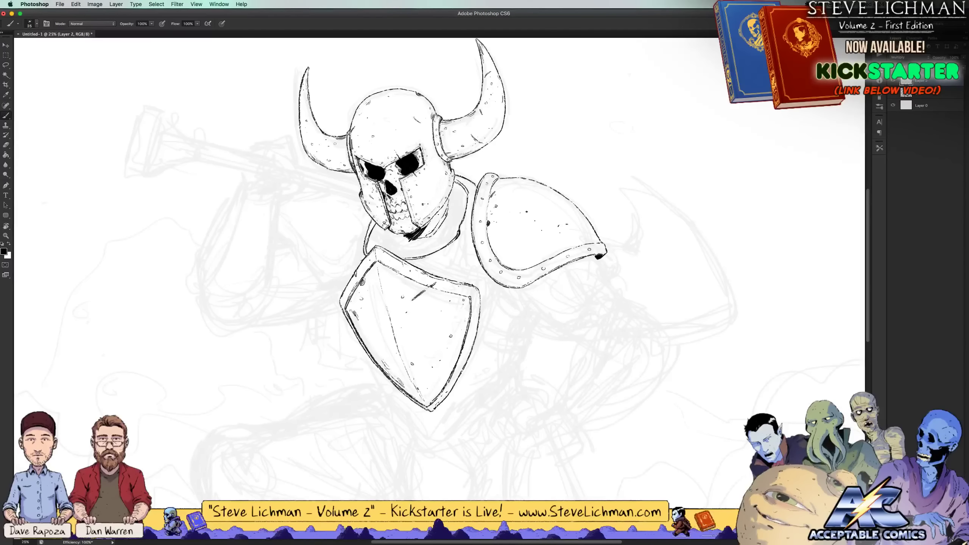
pyautogui.press('super+minus')
pyautogui.press('super+minus')
pyautogui.press('super+minus')
pyautogui.press('super+minus')
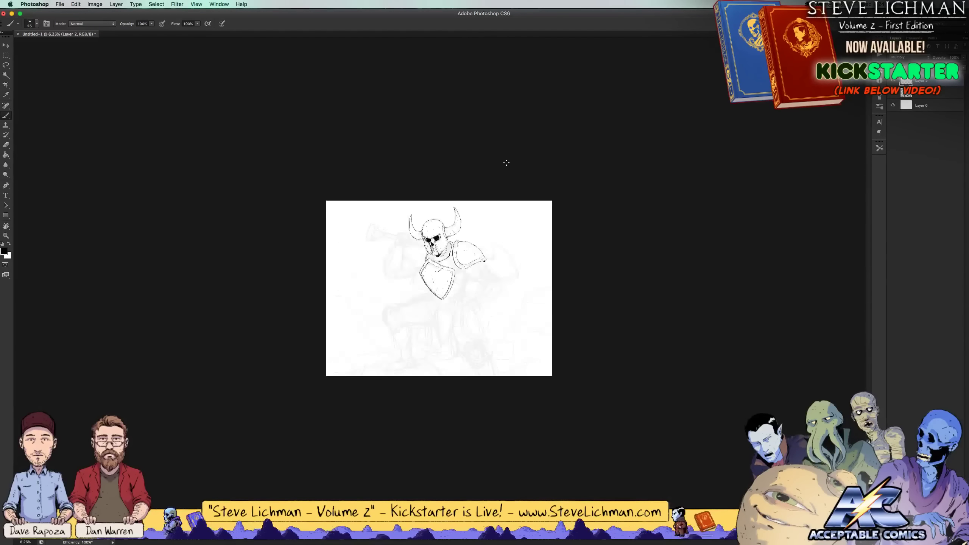
pyautogui.press('super+plus')
pyautogui.press('super+plus')
pyautogui.press('super+plus')
pyautogui.press('super+plus')
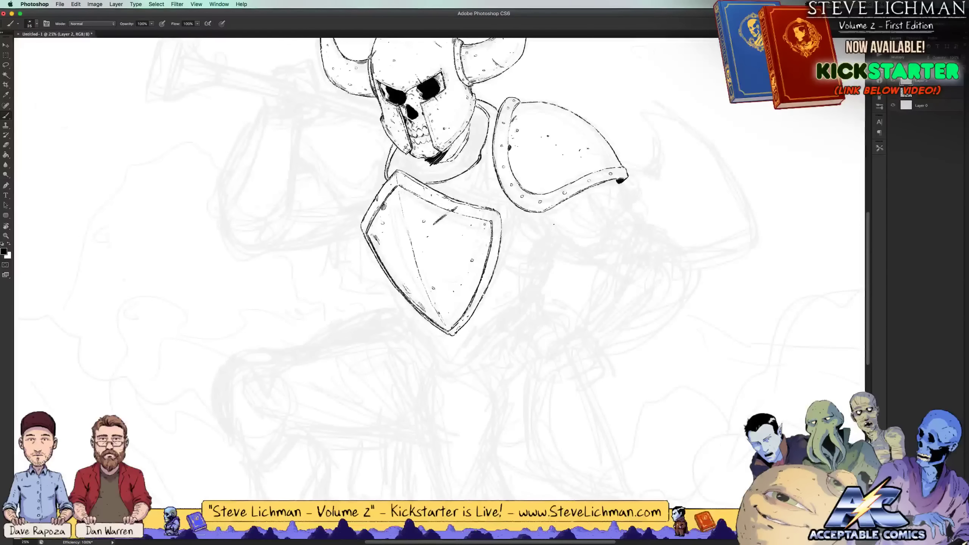
pyautogui.moveTo(576, 231); pyautogui.dragTo(478, 290)
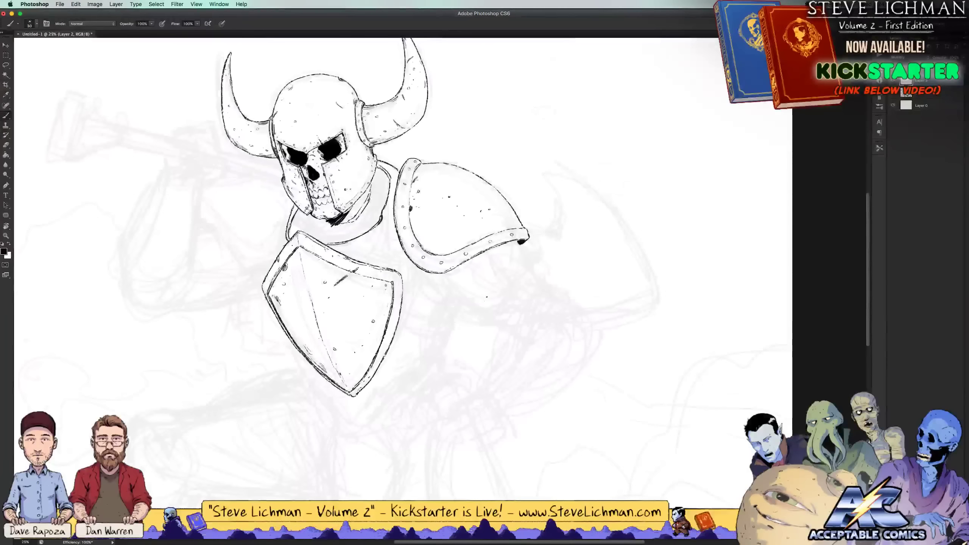
pyautogui.press(']')
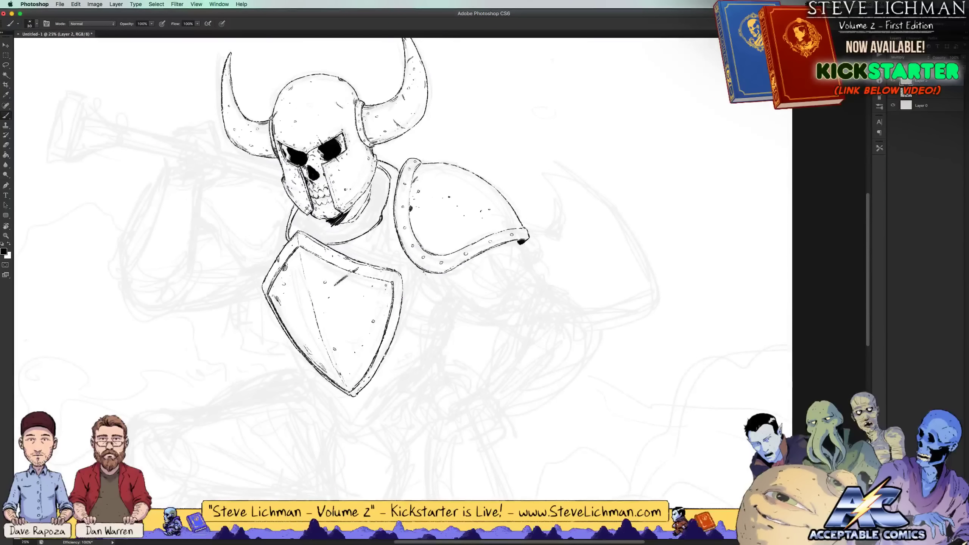
pyautogui.moveTo(423, 272); pyautogui.dragTo(458, 320)
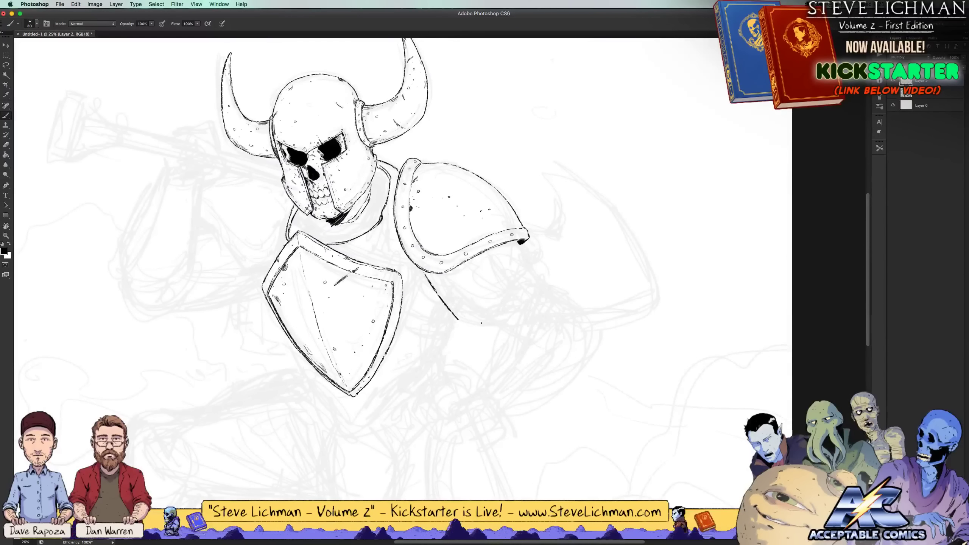
pyautogui.press('super+alt+z')
pyautogui.press('super+alt+z')
pyautogui.press('super+alt+z')
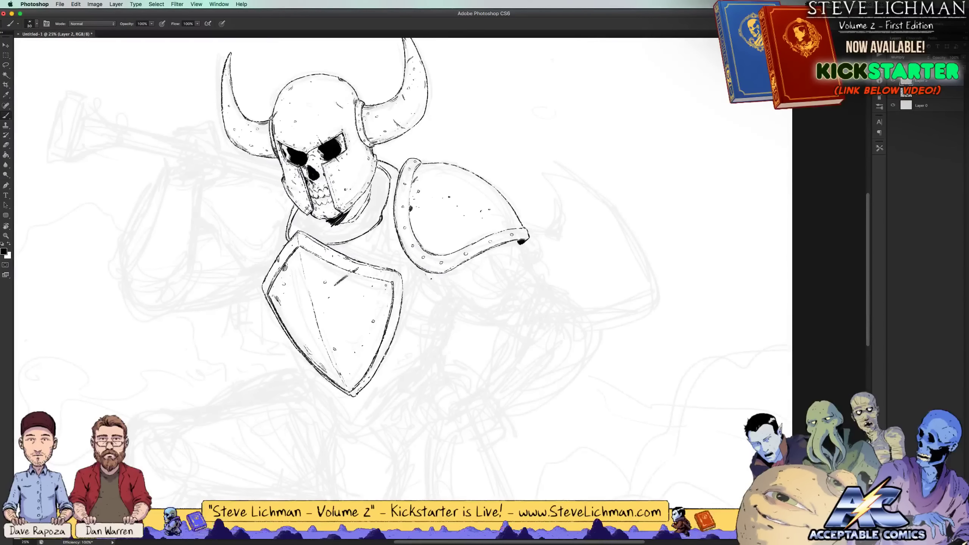
# Ink the upper arm's inner contour below the shoulder armour and the sleeve's uneven curved hem
pyautogui.moveTo(427, 272)
pyautogui.mouseDown()
pyautogui.moveTo(475, 324)
pyautogui.moveTo(502, 324)
pyautogui.moveTo(476, 323)
pyautogui.moveTo(517, 309)
pyautogui.moveTo(501, 322)
pyautogui.moveTo(551, 286)
pyautogui.mouseUp()
pyautogui.press('super+alt+z')
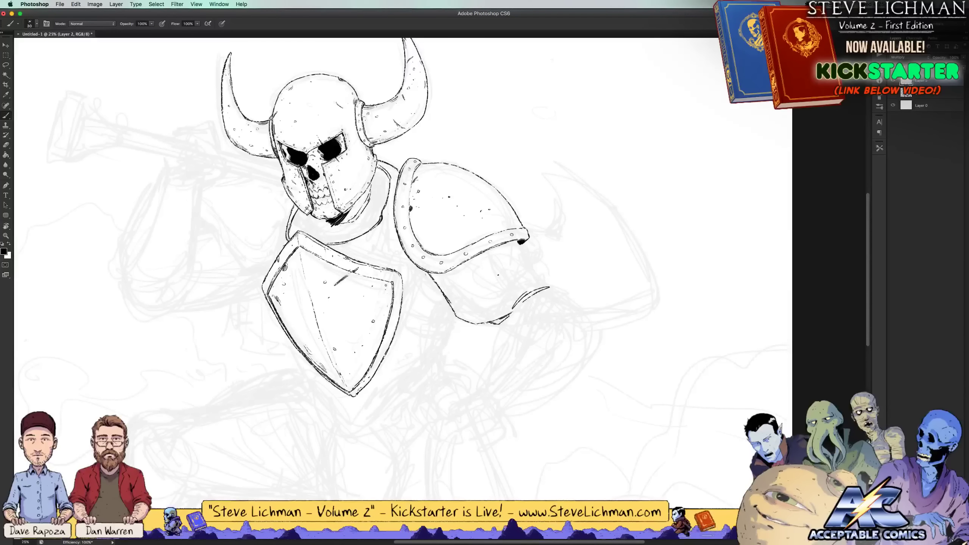
pyautogui.moveTo(452, 269); pyautogui.dragTo(496, 293)
pyautogui.press('super+alt+z')
pyautogui.press('super+alt+z')
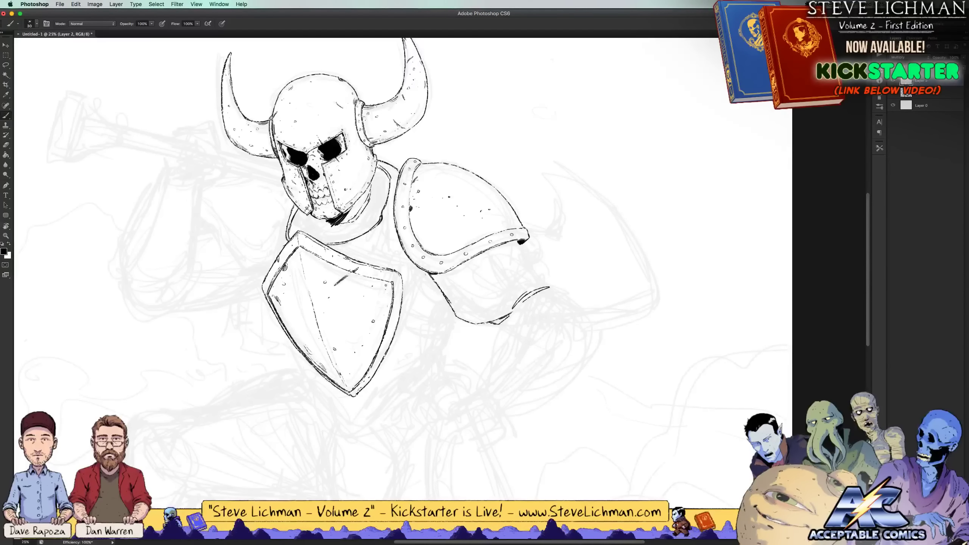
# Ink the sleeve's outer contour with black shadow under the shoulder armour, and add fold lines across the cloth and along the hem
pyautogui.moveTo(434, 273)
pyautogui.mouseDown()
pyautogui.moveTo(440, 285)
pyautogui.moveTo(521, 239)
pyautogui.moveTo(543, 276)
pyautogui.mouseUp()
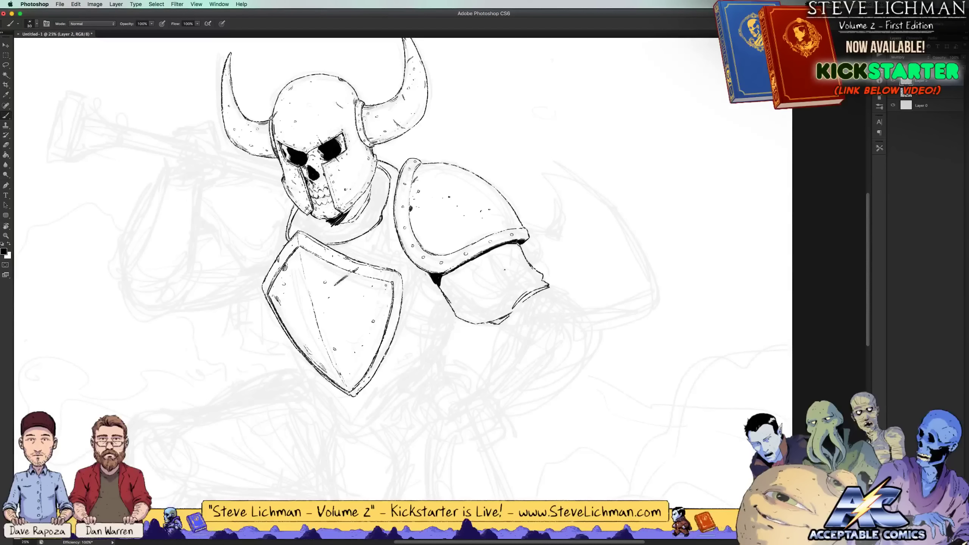
pyautogui.moveTo(539, 277)
pyautogui.mouseDown()
pyautogui.moveTo(469, 321)
pyautogui.moveTo(513, 301)
pyautogui.mouseUp()
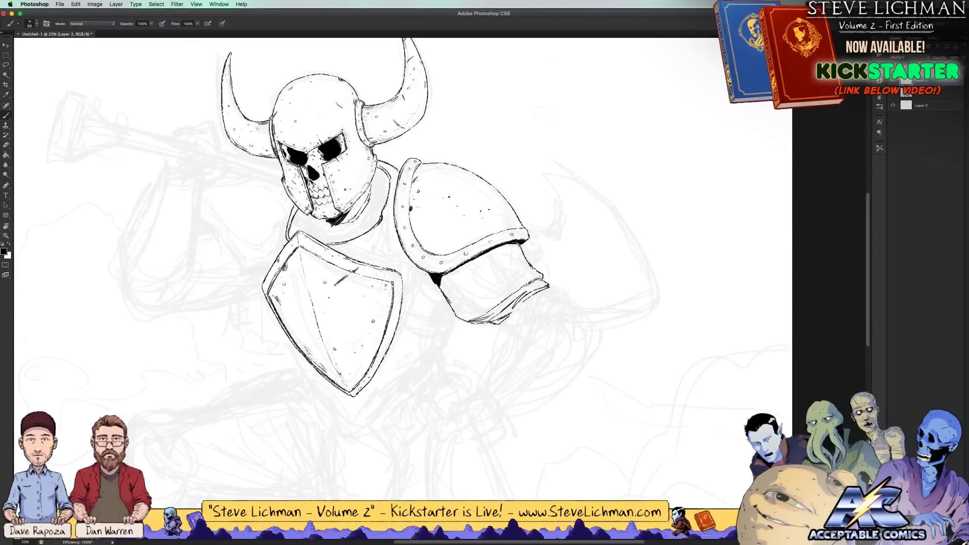
pyautogui.click(470, 283)
pyautogui.moveTo(441, 287)
pyautogui.mouseDown()
pyautogui.moveTo(491, 294)
pyautogui.moveTo(443, 277)
pyautogui.mouseUp()
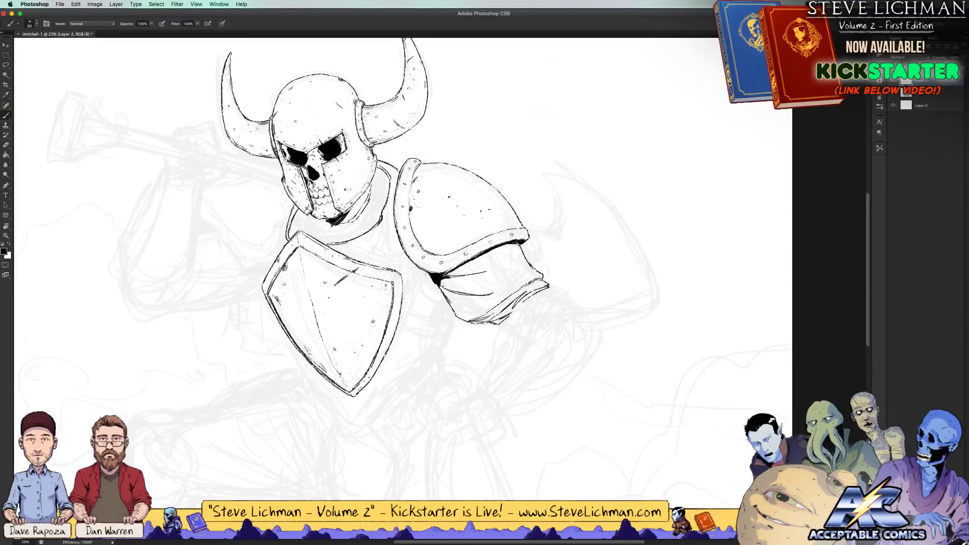
pyautogui.moveTo(441, 289)
pyautogui.mouseDown()
pyautogui.moveTo(453, 307)
pyautogui.moveTo(482, 318)
pyautogui.mouseUp()
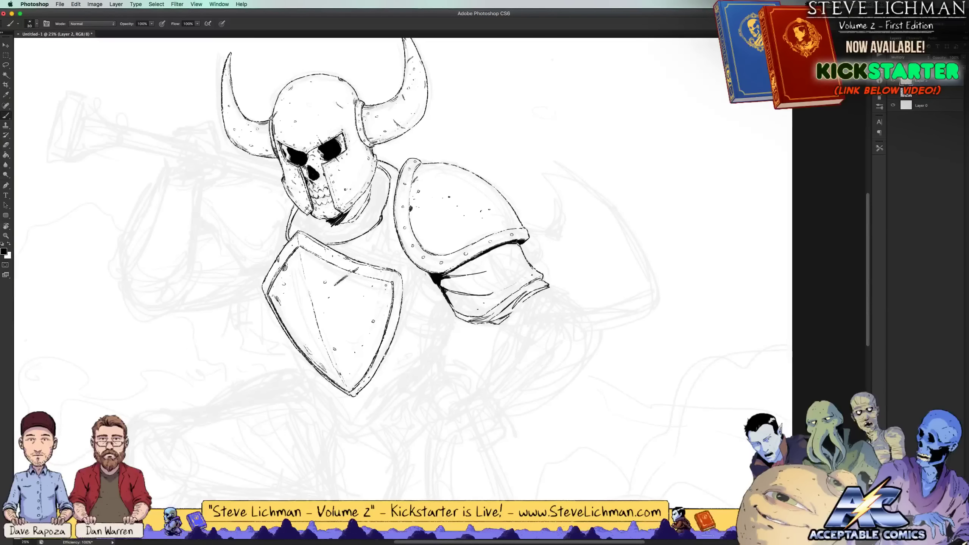
pyautogui.moveTo(495, 268); pyautogui.dragTo(529, 267)
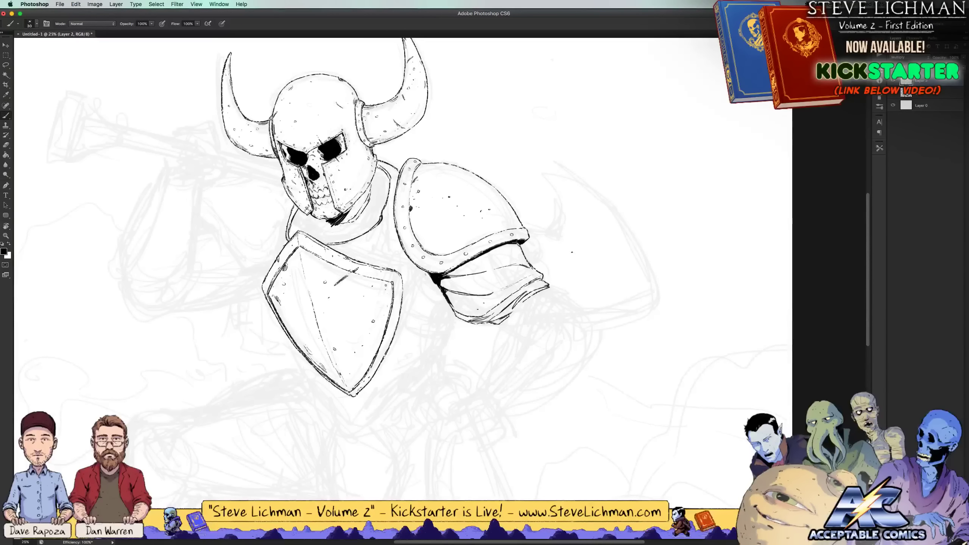
# Erase the upper fold line running across the middle of the sleeve
pyautogui.press('super+minus')
pyautogui.press('super+minus')
pyautogui.press('super+minus')
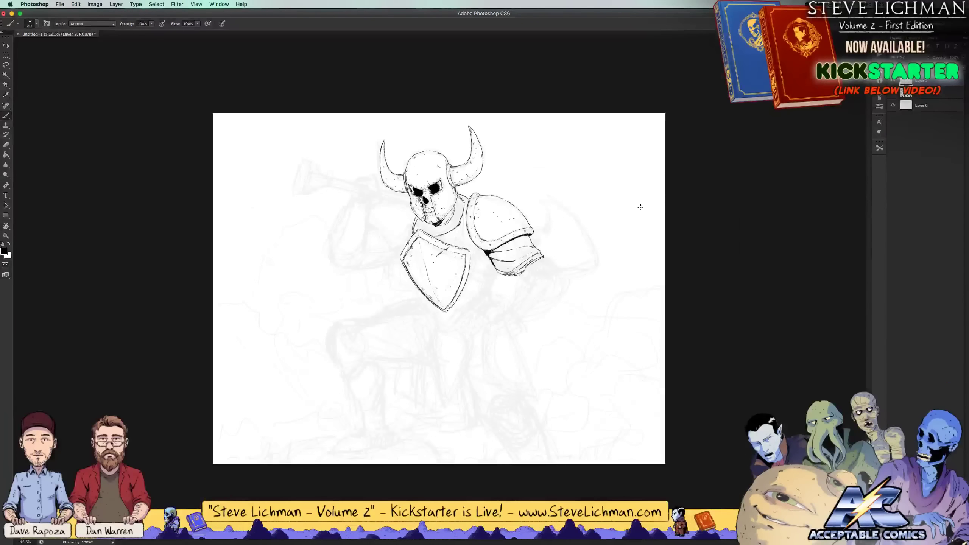
pyautogui.press('super+plus')
pyautogui.press('super+plus')
pyautogui.press('super+plus')
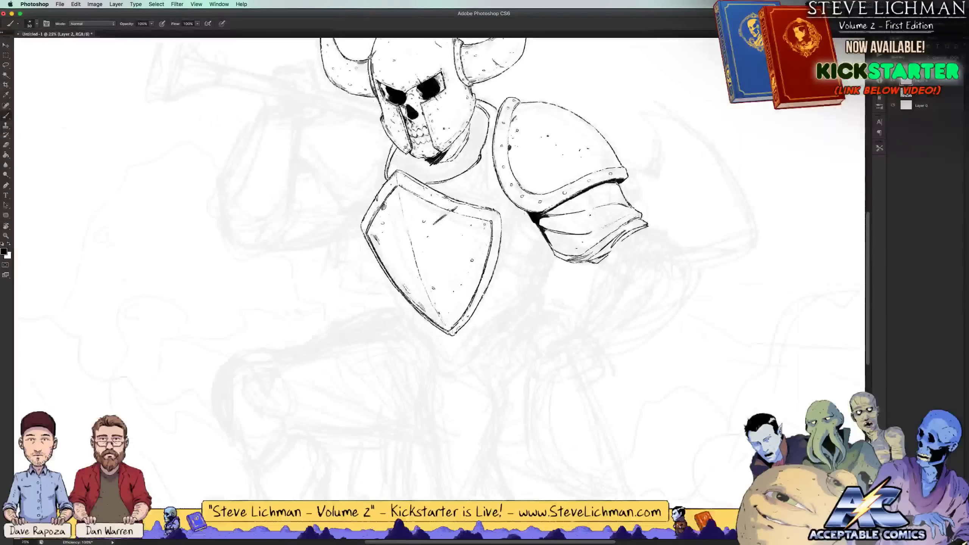
pyautogui.press('e')
pyautogui.moveTo(589, 208); pyautogui.dragTo(568, 212)
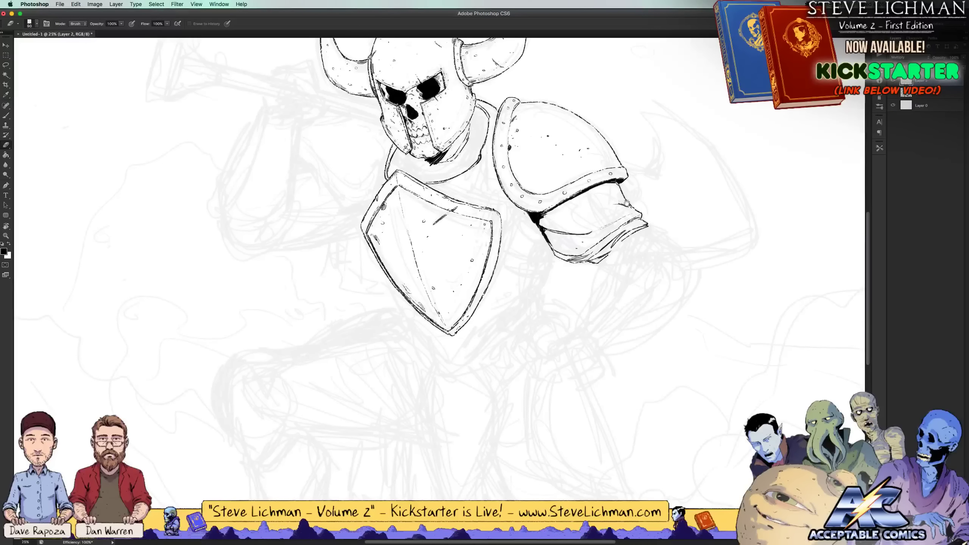
# Ink fresh creases near the sleeve's outer edge and add a second layered hem line beyond the cuff
pyautogui.scroll(5, 610, 209)
pyautogui.press('b')
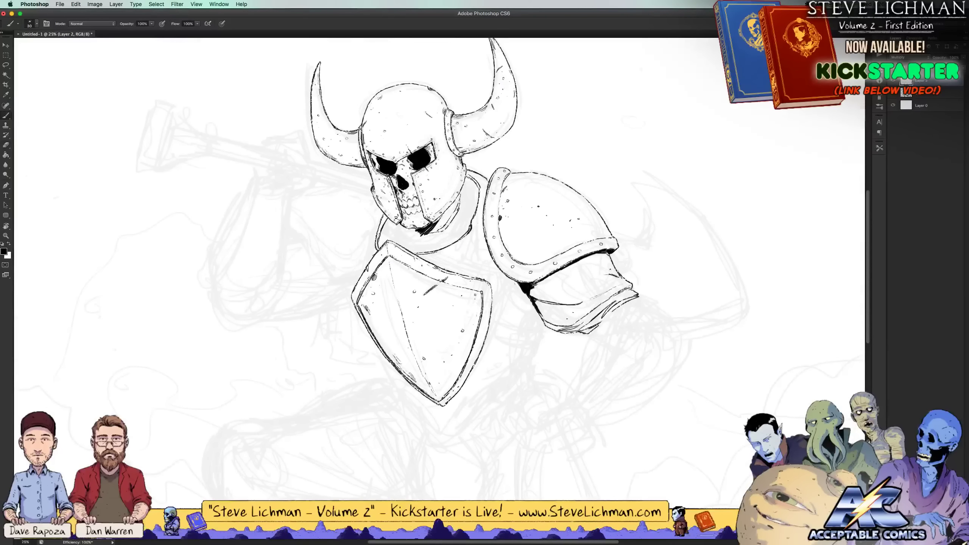
pyautogui.moveTo(586, 257); pyautogui.dragTo(595, 277)
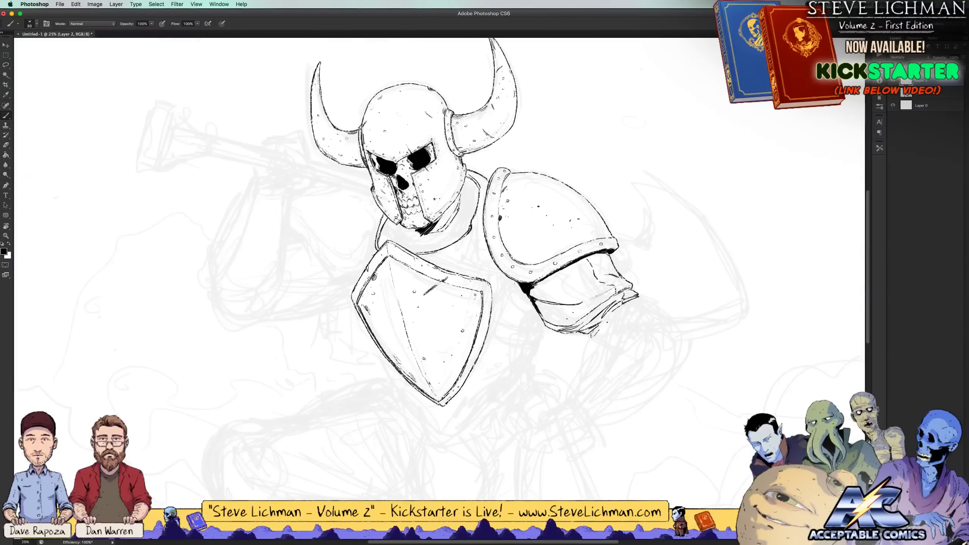
pyautogui.moveTo(597, 333)
pyautogui.mouseDown()
pyautogui.moveTo(655, 303)
pyautogui.moveTo(632, 300)
pyautogui.moveTo(604, 315)
pyautogui.mouseUp()
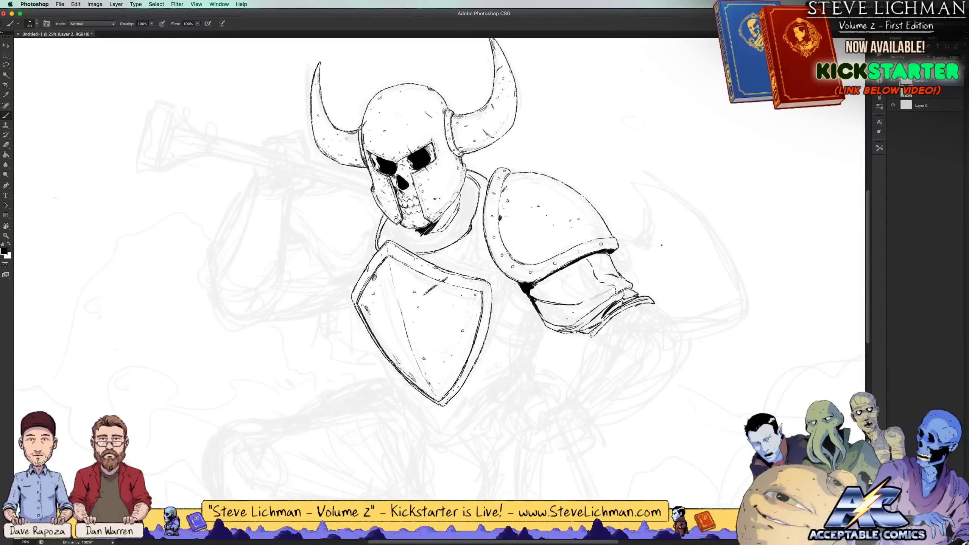
# Thicken the sleeve's lower inner edge near the hem with a heavier black line
pyautogui.press('super+minus')
pyautogui.press('super+minus')
pyautogui.press('super+minus')
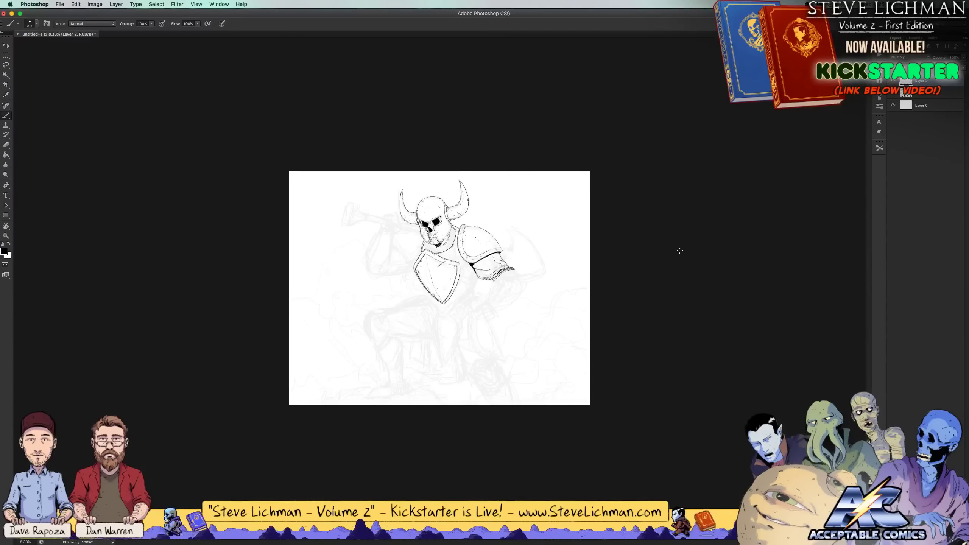
pyautogui.press('super+plus')
pyautogui.press('super+plus')
pyautogui.press('super+plus')
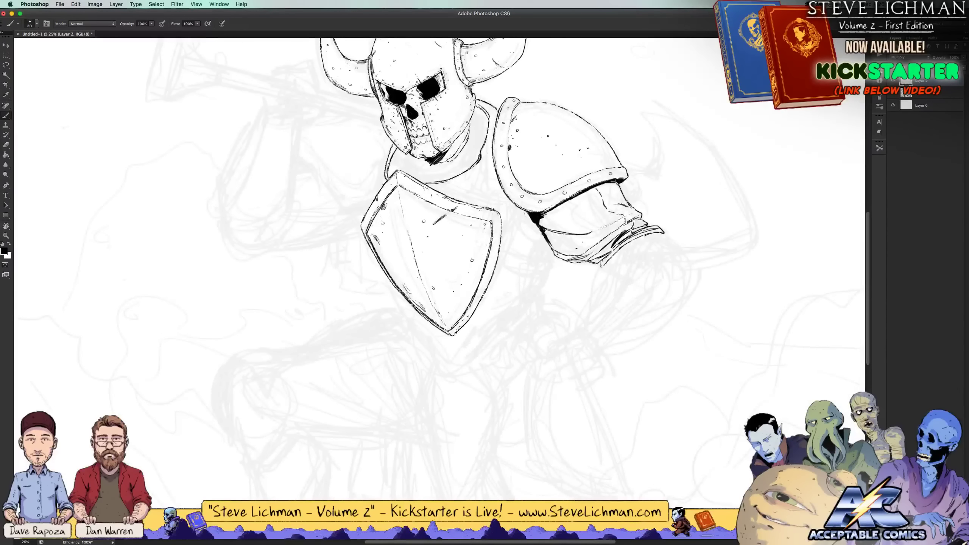
pyautogui.moveTo(553, 253); pyautogui.dragTo(583, 255)
# Switch the brush to a small rectangular-tipped preset
pyautogui.press('super+0')
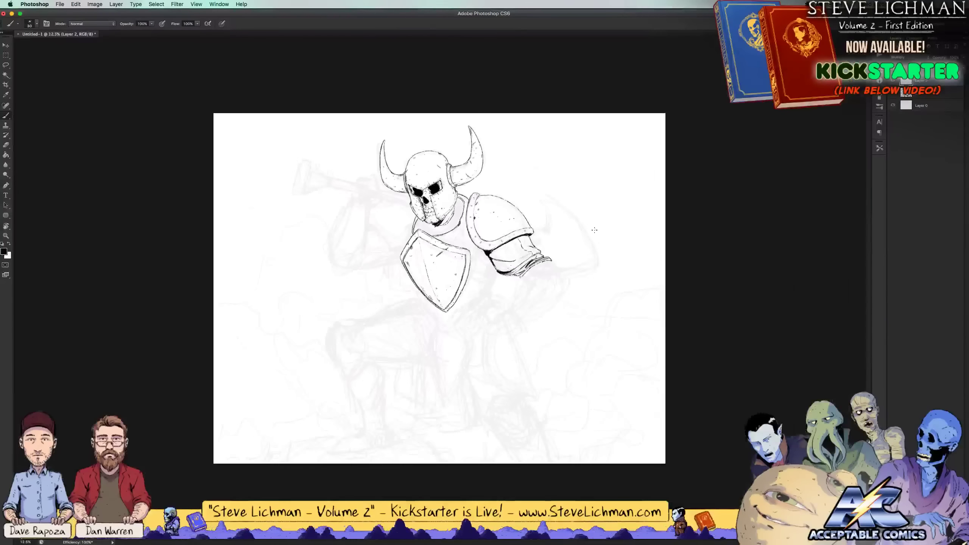
pyautogui.press('super+plus')
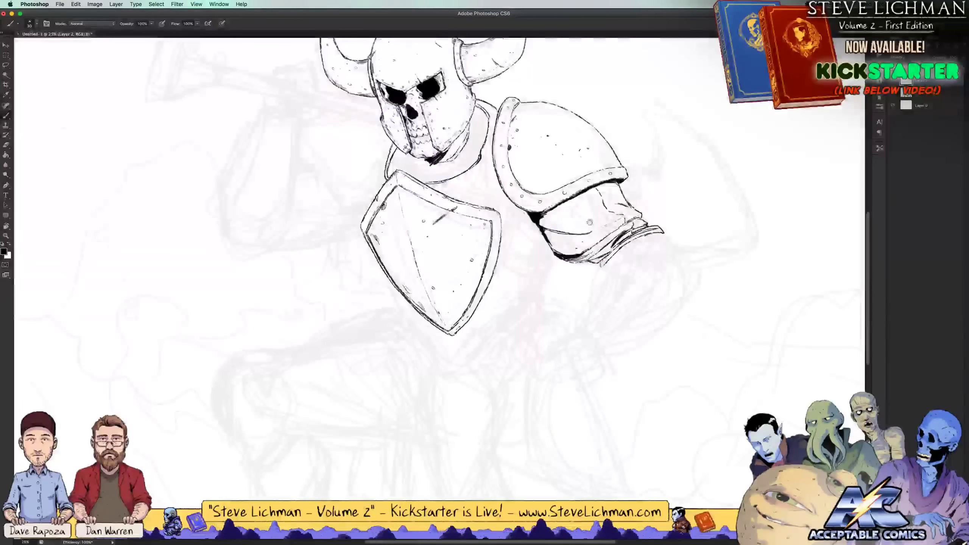
pyautogui.moveTo(580, 237); pyautogui.dragTo(574, 400)
pyautogui.rightClick(463, 292)
pyautogui.click(521, 342)
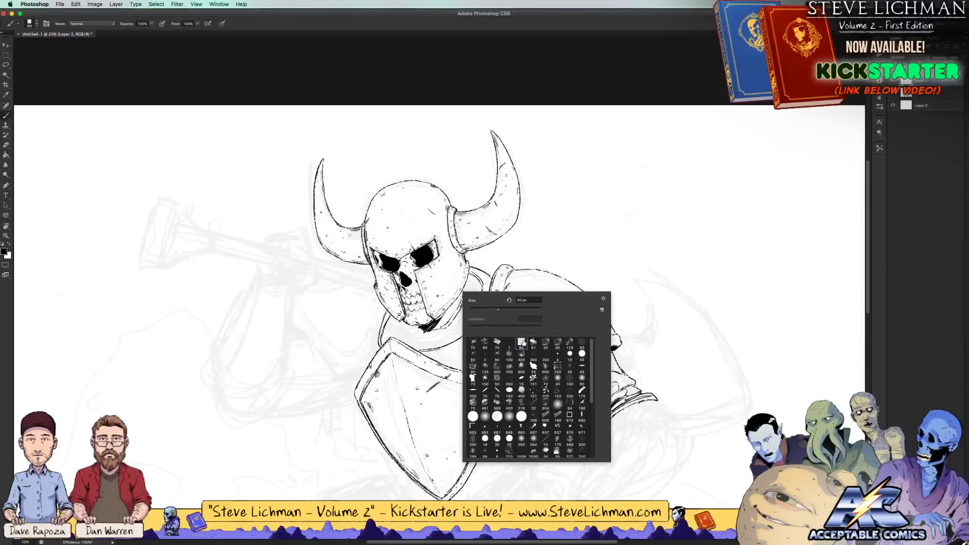
pyautogui.click(559, 97)
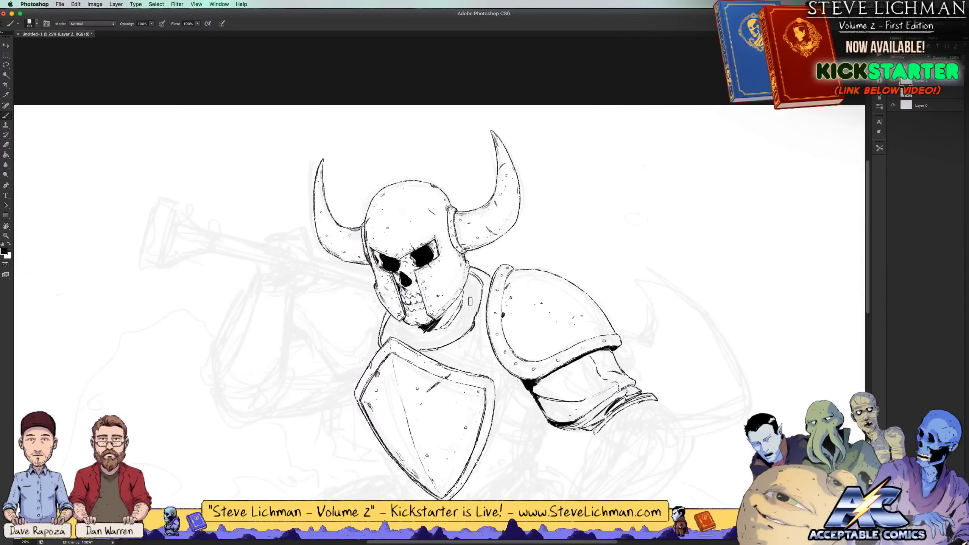
# Try filling the neck area between the helmet and the collar with solid black, using a smaller brush towards its left-hand end
pyautogui.moveTo(469, 301)
pyautogui.mouseDown()
pyautogui.moveTo(455, 316)
pyautogui.moveTo(468, 295)
pyautogui.moveTo(439, 323)
pyautogui.moveTo(445, 336)
pyautogui.mouseUp()
pyautogui.moveTo(464, 326)
pyautogui.mouseDown()
pyautogui.moveTo(441, 340)
pyautogui.moveTo(468, 324)
pyautogui.moveTo(477, 293)
pyautogui.moveTo(466, 299)
pyautogui.moveTo(469, 284)
pyautogui.moveTo(427, 334)
pyautogui.moveTo(412, 337)
pyautogui.moveTo(422, 330)
pyautogui.moveTo(401, 325)
pyautogui.moveTo(435, 343)
pyautogui.moveTo(417, 344)
pyautogui.moveTo(444, 343)
pyautogui.moveTo(415, 345)
pyautogui.moveTo(425, 346)
pyautogui.moveTo(415, 329)
pyautogui.moveTo(390, 316)
pyautogui.moveTo(383, 343)
pyautogui.moveTo(400, 331)
pyautogui.mouseUp()
pyautogui.press('[')
pyautogui.press('[')
pyautogui.press('[')
pyautogui.press('[')
pyautogui.press('[')
pyautogui.press('[')
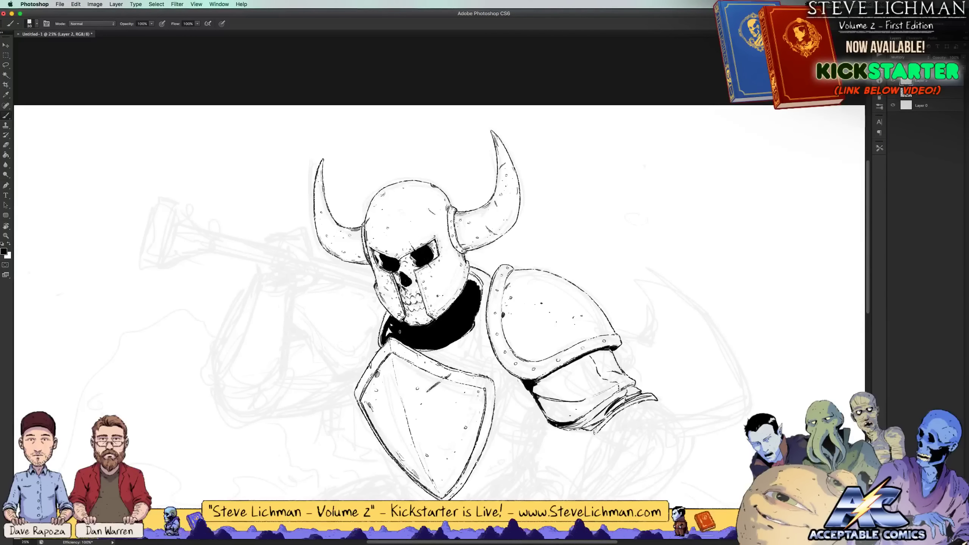
pyautogui.press('super+minus')
pyautogui.press('super+minus')
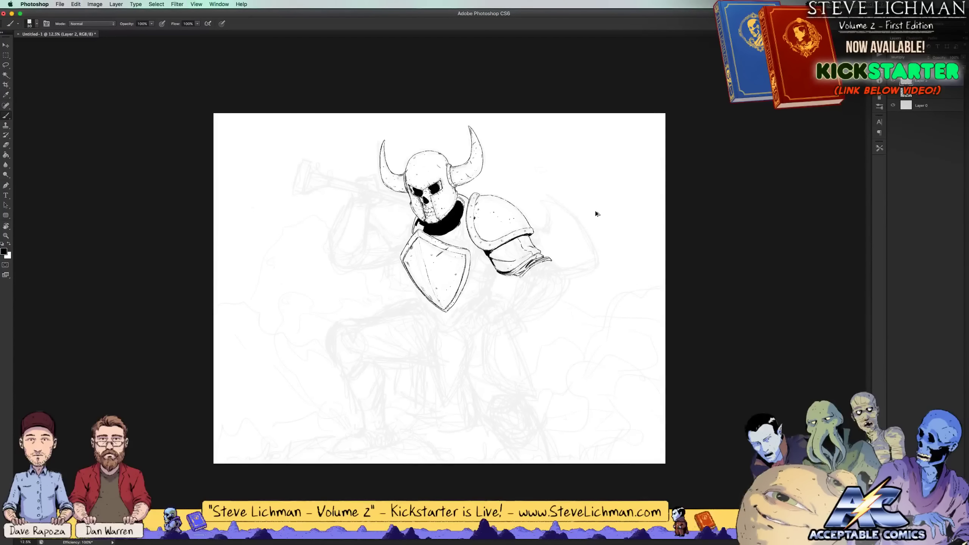
# Undo the solid black fill inside the collar
pyautogui.press('super+alt+z')
pyautogui.press('super+alt+z')
pyautogui.press('super+alt+z')
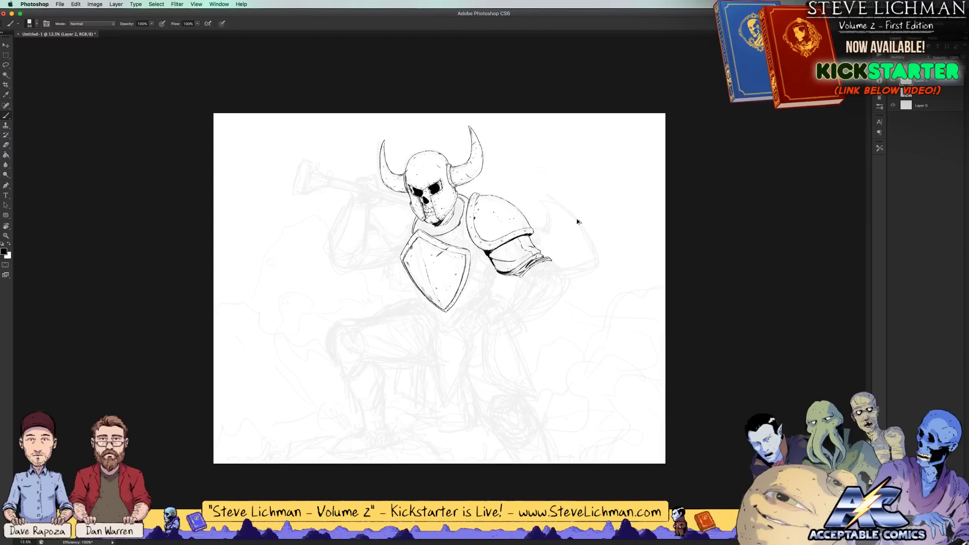
# Extend the solid black shadow on the sleeve beneath the shoulder armour's lower rim
pyautogui.press('super+plus')
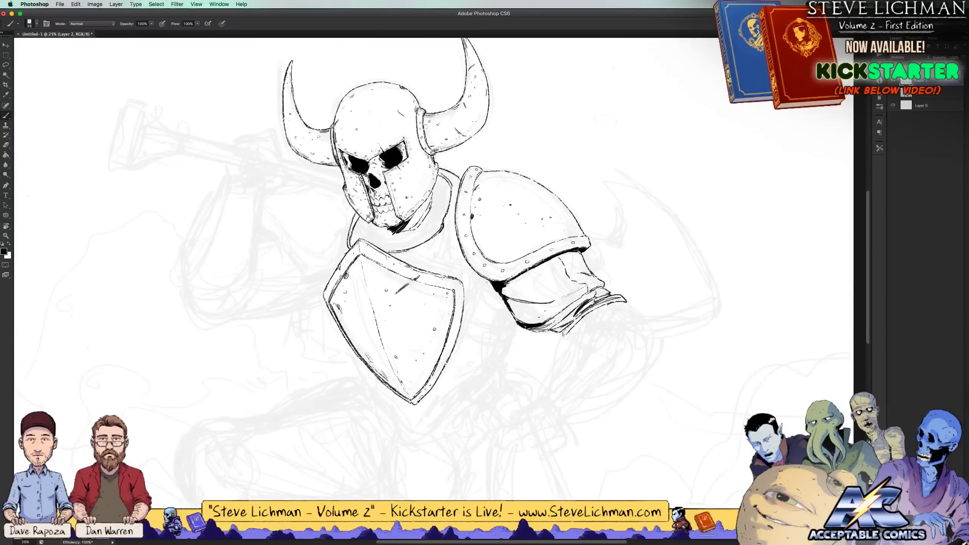
pyautogui.moveTo(528, 270)
pyautogui.mouseDown()
pyautogui.moveTo(505, 291)
pyautogui.moveTo(514, 283)
pyautogui.mouseUp()
pyautogui.press(']')
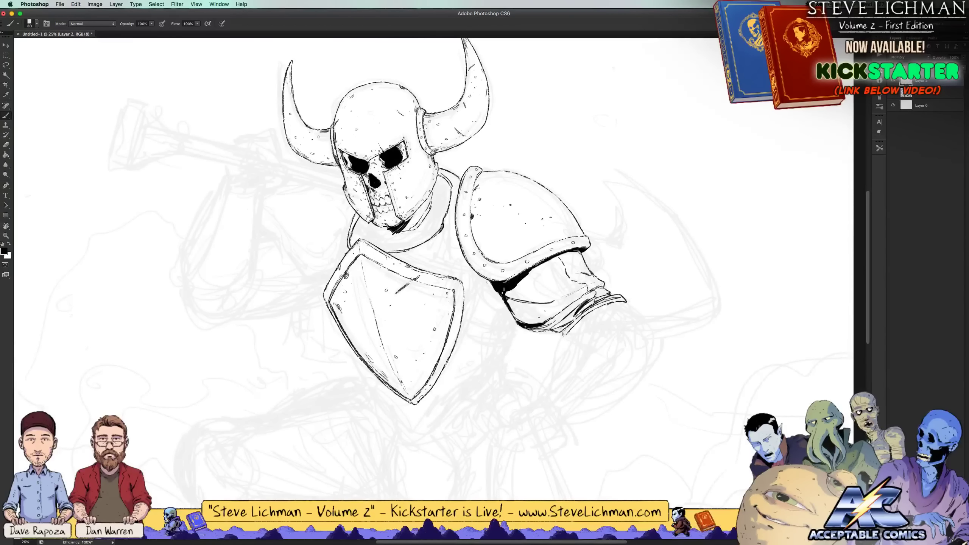
pyautogui.press('super+minus')
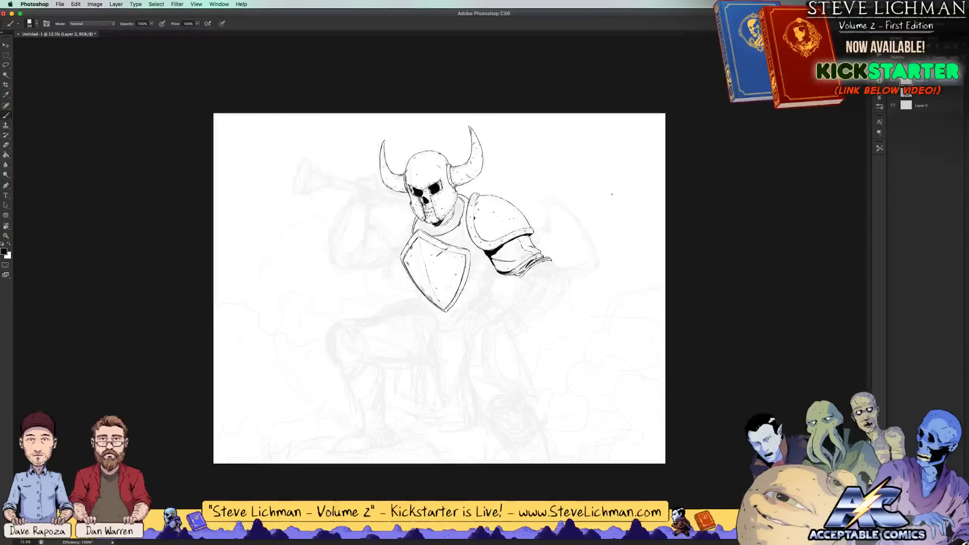
# Fill the neck area between the helmet's chin and the collar's rim with solid black, adjusting the brush size along the way
pyautogui.press('super+plus')
pyautogui.press('super+plus')
pyautogui.press('super+plus')
pyautogui.moveTo(601, 117); pyautogui.dragTo(587, 315)
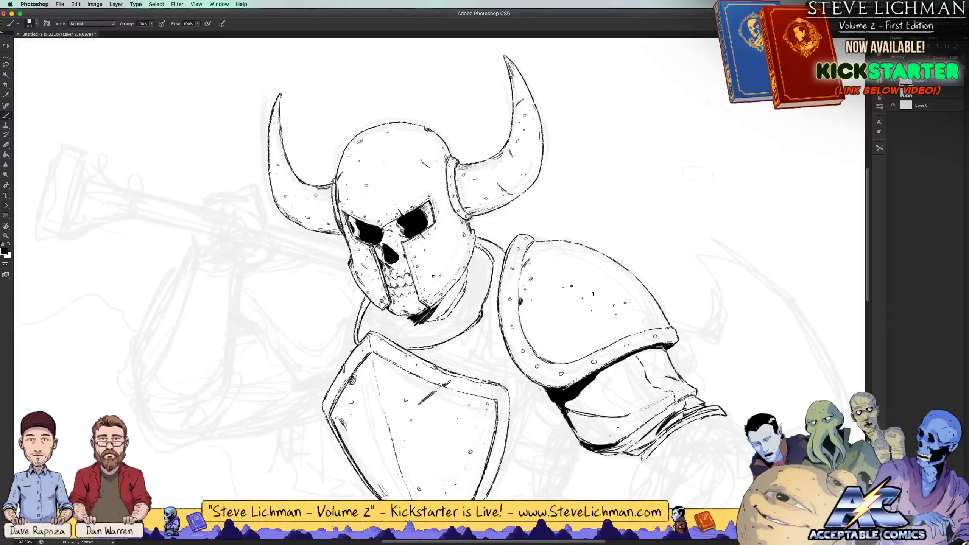
pyautogui.moveTo(435, 316)
pyautogui.mouseDown()
pyautogui.moveTo(402, 318)
pyautogui.moveTo(451, 319)
pyautogui.moveTo(470, 267)
pyautogui.moveTo(487, 269)
pyautogui.moveTo(482, 255)
pyautogui.moveTo(488, 274)
pyautogui.moveTo(482, 255)
pyautogui.moveTo(485, 291)
pyautogui.moveTo(476, 295)
pyautogui.moveTo(476, 282)
pyautogui.moveTo(471, 296)
pyautogui.moveTo(458, 305)
pyautogui.moveTo(458, 289)
pyautogui.moveTo(454, 298)
pyautogui.moveTo(465, 314)
pyautogui.moveTo(471, 289)
pyautogui.moveTo(478, 295)
pyautogui.moveTo(470, 317)
pyautogui.moveTo(413, 332)
pyautogui.moveTo(386, 312)
pyautogui.moveTo(379, 324)
pyautogui.moveTo(374, 301)
pyautogui.moveTo(359, 338)
pyautogui.mouseUp()
pyautogui.press(']')
pyautogui.press('[')
pyautogui.press('[')
pyautogui.press('[')
pyautogui.press('[')
pyautogui.press('[')
pyautogui.press(']')
pyautogui.press('[')
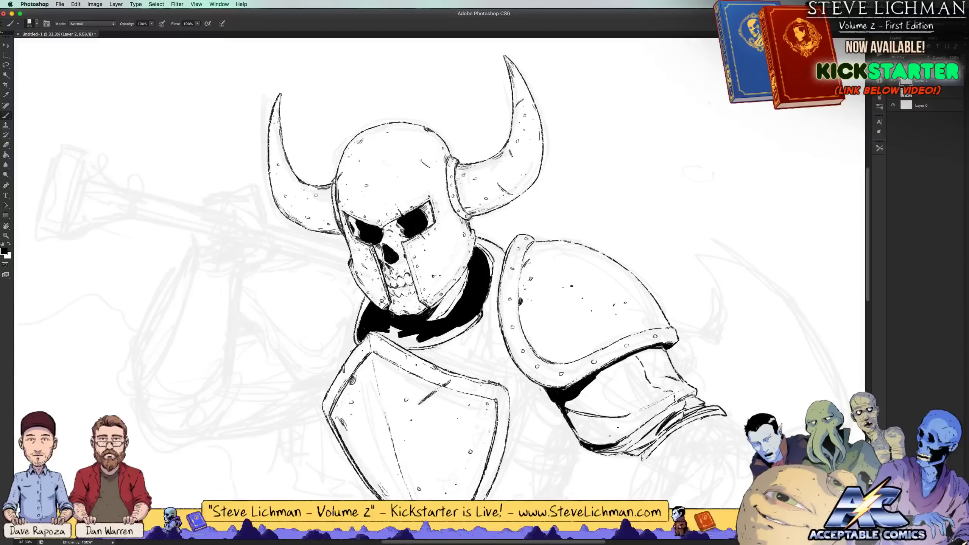
# Close the remaining white gaps along the lower edge of the black neck fill, down to the chest shield
pyautogui.moveTo(398, 335)
pyautogui.mouseDown()
pyautogui.moveTo(373, 328)
pyautogui.moveTo(400, 342)
pyautogui.moveTo(386, 326)
pyautogui.moveTo(414, 307)
pyautogui.moveTo(451, 327)
pyautogui.moveTo(402, 339)
pyautogui.moveTo(439, 336)
pyautogui.moveTo(413, 342)
pyautogui.moveTo(479, 308)
pyautogui.mouseUp()
pyautogui.press(']')
pyautogui.press('super+minus')
pyautogui.press('super+minus')
pyautogui.press('super+minus')
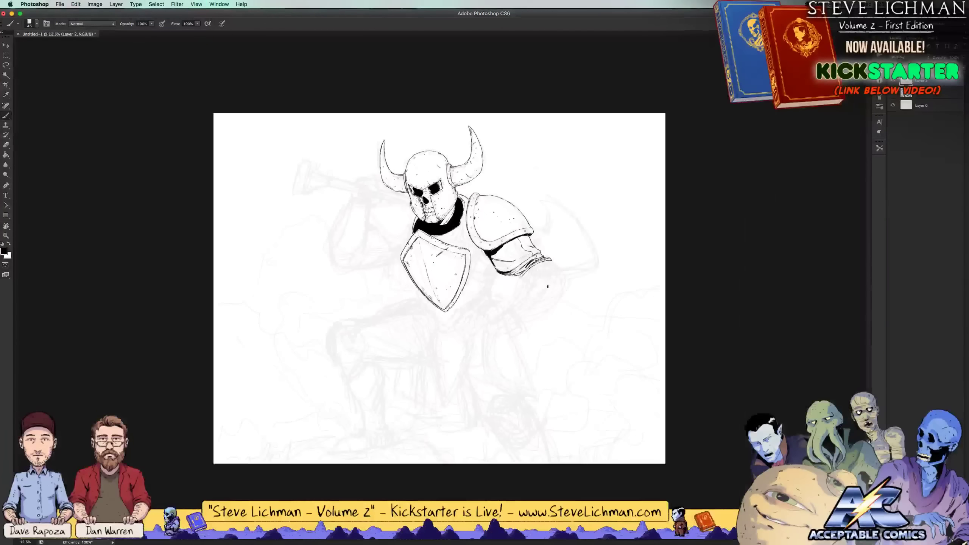
# Paint a narrow solid black shadow along the shoulder armour's inner rim, between it and the collar, using a smaller brush
pyautogui.press('super+minus')
pyautogui.press('super+plus')
pyautogui.press('super+plus')
pyautogui.press('super+plus')
pyautogui.press('super+plus')
pyautogui.moveTo(599, 209); pyautogui.dragTo(579, 446)
pyautogui.press('[')
pyautogui.press('[')
pyautogui.moveTo(497, 295); pyautogui.dragTo(485, 362)
pyautogui.moveTo(490, 329)
pyautogui.mouseDown()
pyautogui.moveTo(497, 391)
pyautogui.moveTo(493, 400)
pyautogui.moveTo(489, 376)
pyautogui.moveTo(486, 402)
pyautogui.moveTo(503, 404)
pyautogui.moveTo(495, 386)
pyautogui.moveTo(507, 409)
pyautogui.mouseUp()
pyautogui.press('super+minus')
pyautogui.press('super+minus')
pyautogui.press('super+minus')
pyautogui.press('super+minus')
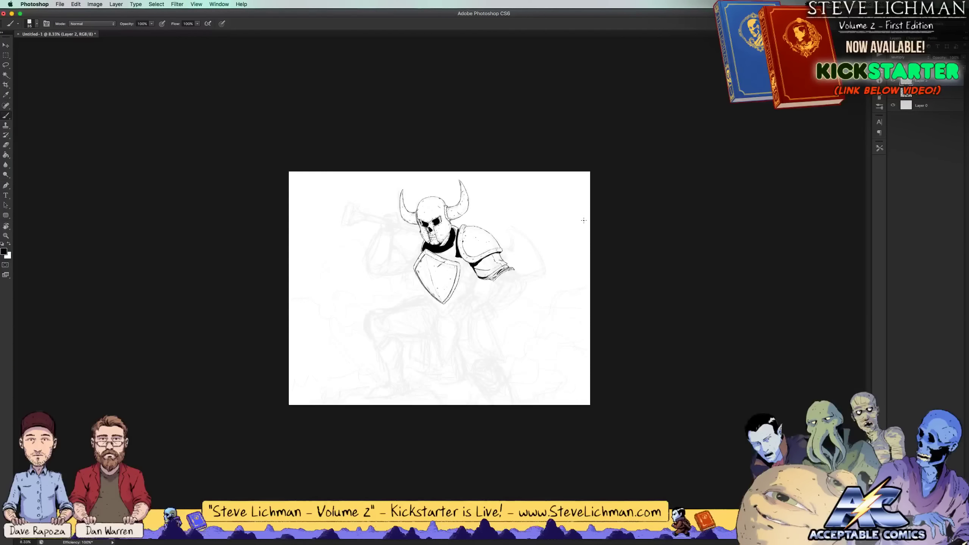
pyautogui.press('super+plus')
pyautogui.press('super+plus')
pyautogui.press('super+plus')
pyautogui.press('super+plus')
pyautogui.moveTo(560, 248); pyautogui.dragTo(527, 462)
pyautogui.press('[')
pyautogui.press('[')
pyautogui.press('[')
pyautogui.press('[')
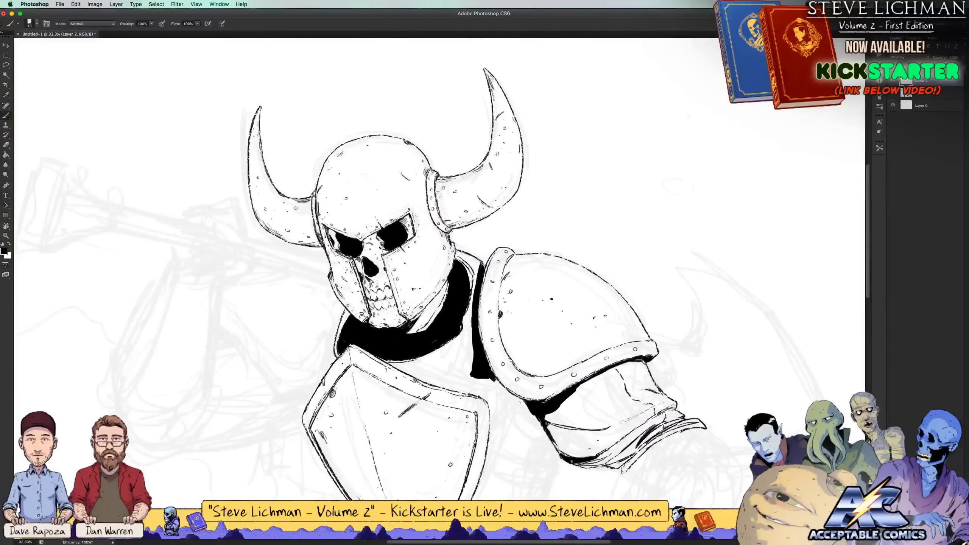
pyautogui.press('super+minus')
pyautogui.press('super+minus')
pyautogui.press('super+minus')
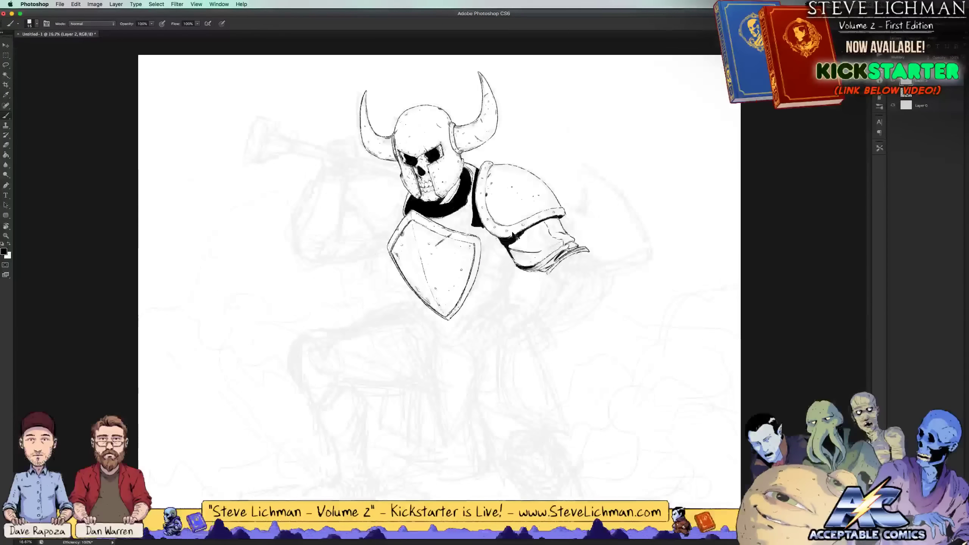
# Extend the solid black shadow beneath the shoulder armour's rim from the chest down to the armpit, joining the sleeve's shadow
pyautogui.press('super+plus')
pyautogui.press('super+plus')
pyautogui.press('super+plus')
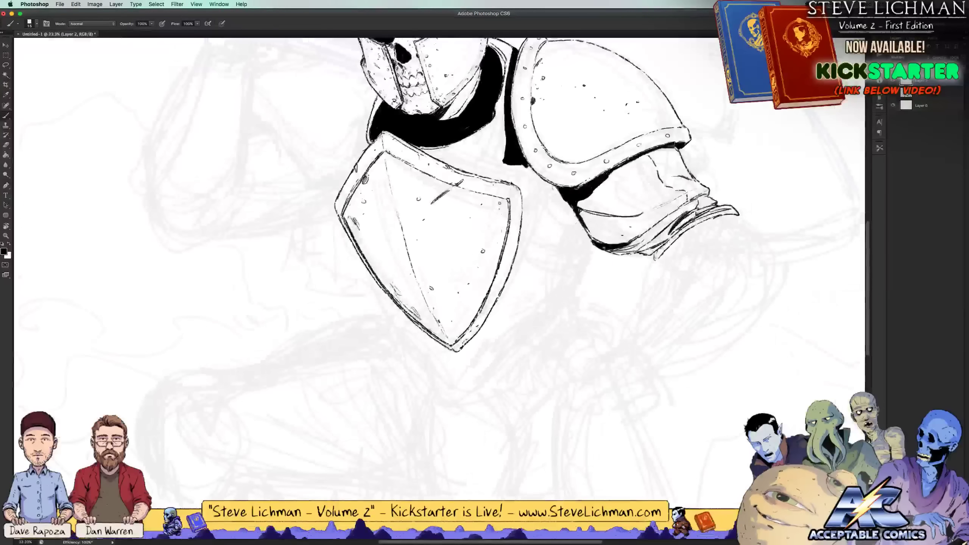
pyautogui.moveTo(588, 229); pyautogui.dragTo(567, 348)
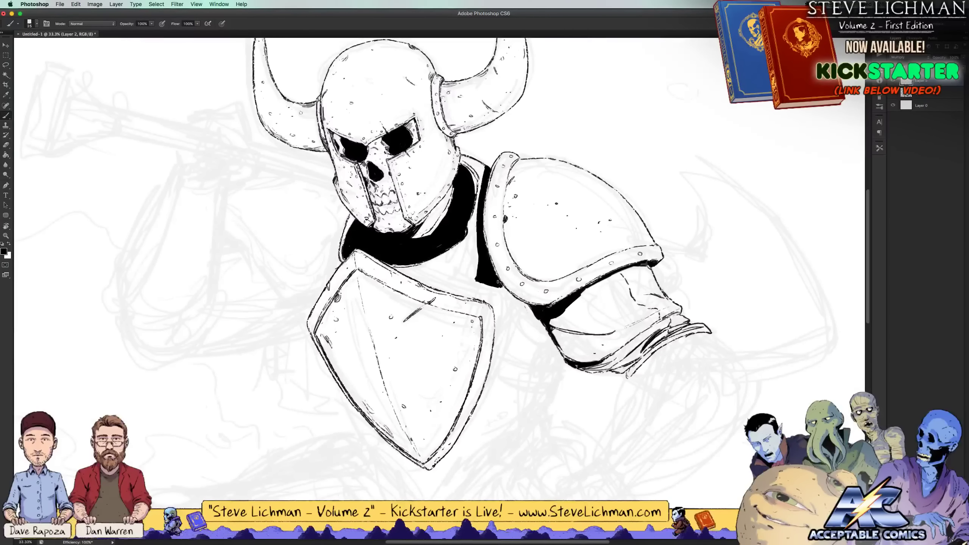
pyautogui.moveTo(498, 282)
pyautogui.mouseDown()
pyautogui.moveTo(526, 310)
pyautogui.moveTo(502, 287)
pyautogui.moveTo(527, 307)
pyautogui.moveTo(523, 316)
pyautogui.moveTo(515, 307)
pyautogui.moveTo(526, 326)
pyautogui.moveTo(520, 320)
pyautogui.moveTo(538, 329)
pyautogui.moveTo(526, 313)
pyautogui.moveTo(549, 332)
pyautogui.mouseUp()
pyautogui.press(']')
pyautogui.press(']')
pyautogui.press(']')
pyautogui.press('[')
pyautogui.press('[')
pyautogui.press('[')
pyautogui.press('super+minus')
pyautogui.press('super+minus')
pyautogui.press('super+minus')
pyautogui.press('super+minus')
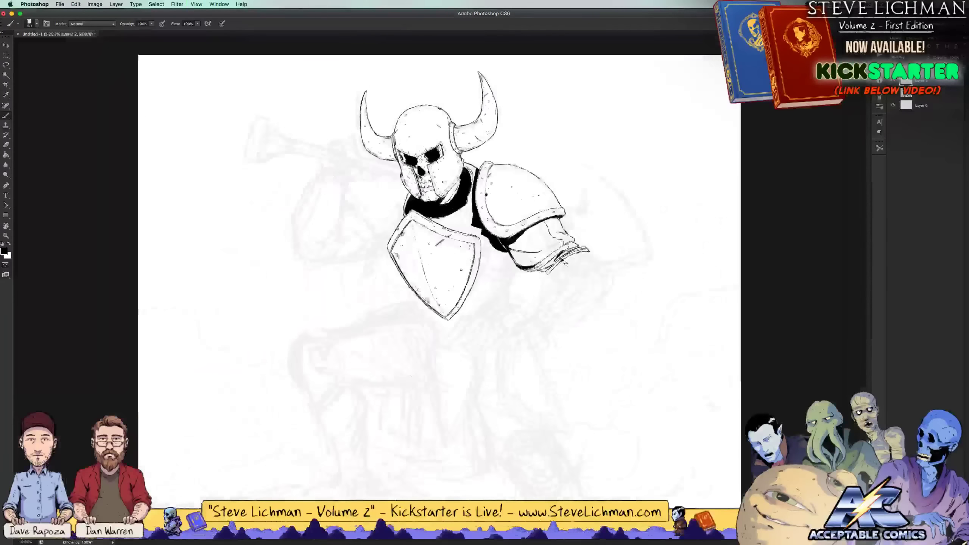
# Fill a small solid black patch beneath the smaller horn, where it meets the side of the helmet
pyautogui.press('super+plus')
pyautogui.press('super+plus')
pyautogui.press('super+plus')
pyautogui.press('super+plus')
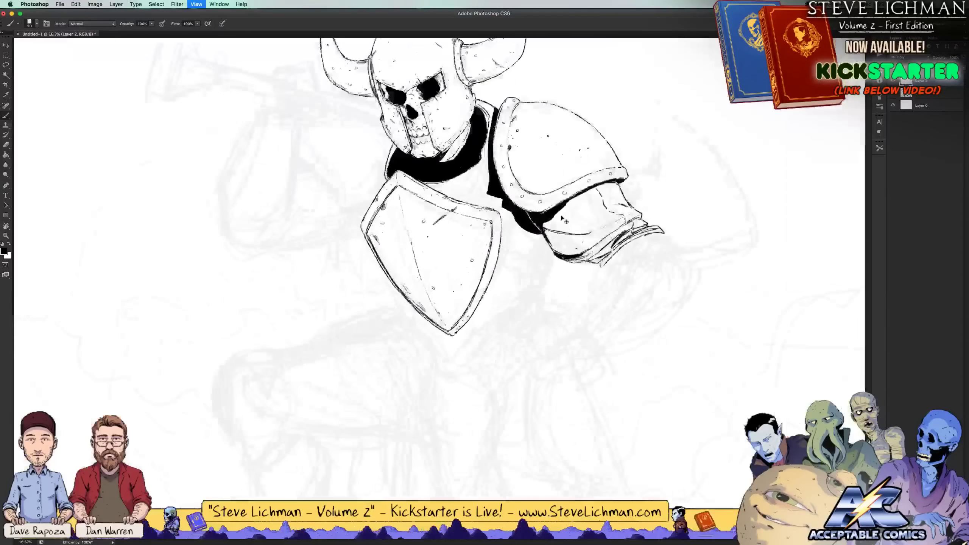
pyautogui.moveTo(544, 75); pyautogui.dragTo(574, 290)
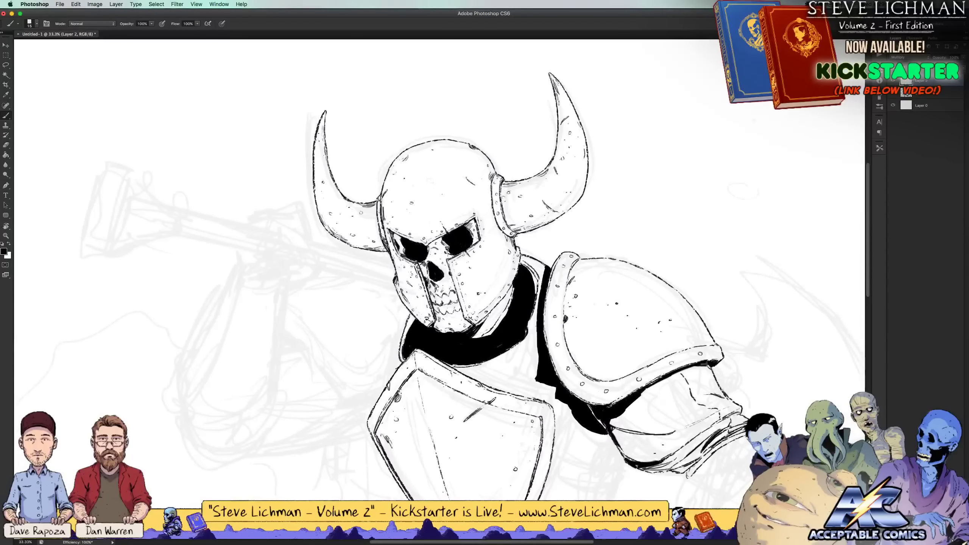
pyautogui.moveTo(377, 245); pyautogui.dragTo(377, 249)
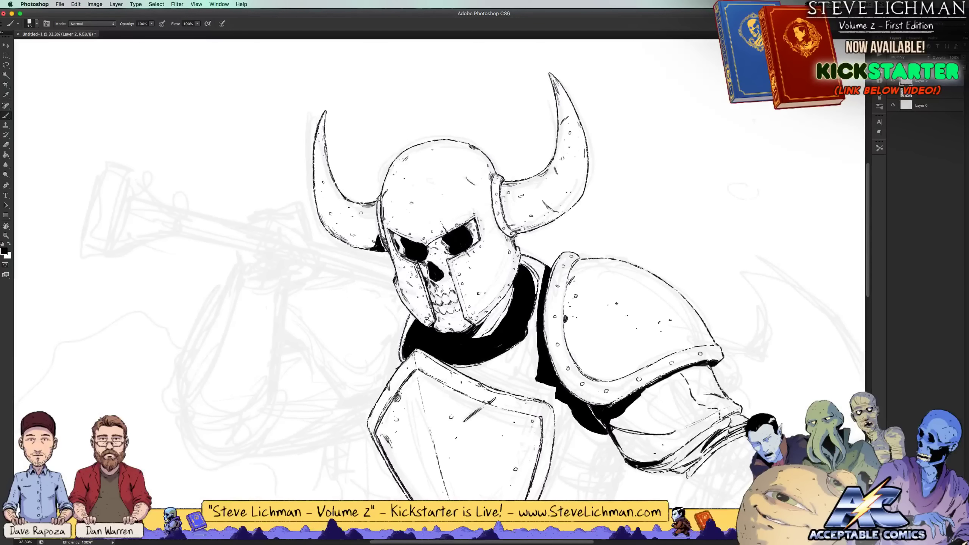
pyautogui.press('super+minus')
pyautogui.press('super+minus')
pyautogui.press('super+minus')
pyautogui.press('super+minus')
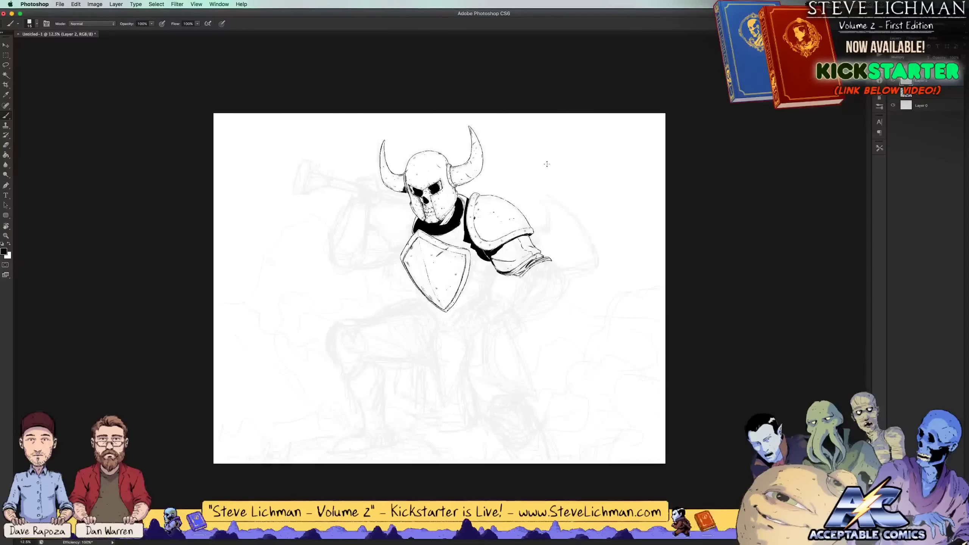
# Switch the brush to the first preset in the brush collection
pyautogui.rightClick(474, 270)
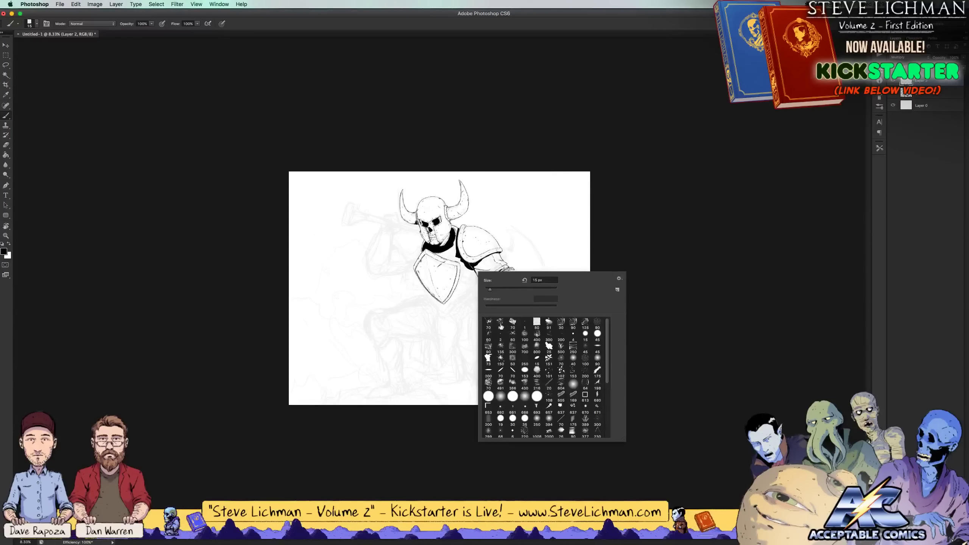
pyautogui.click(488, 323)
pyautogui.click(673, 186)
# Flip the whole canvas horizontally
pyautogui.click(90, 5)
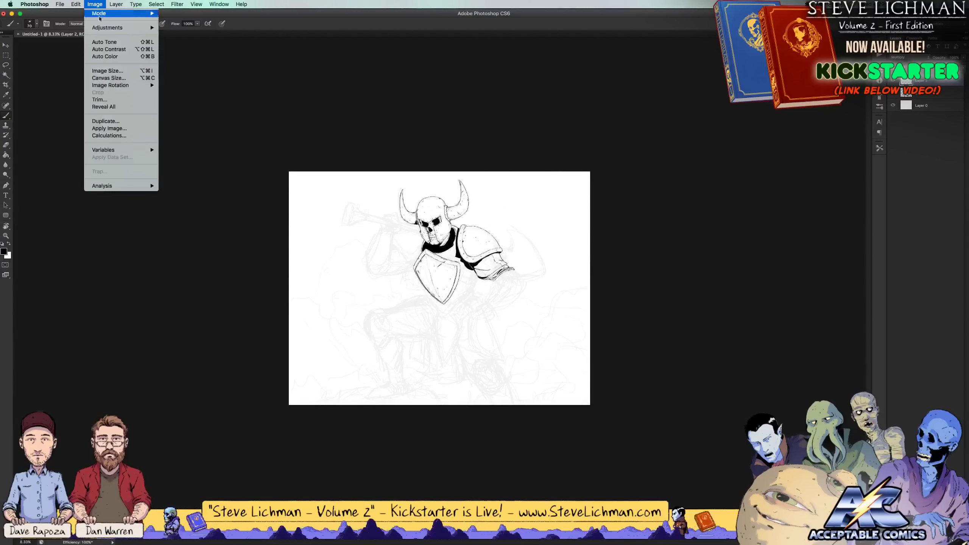
pyautogui.moveTo(126, 85)
pyautogui.click(192, 121)
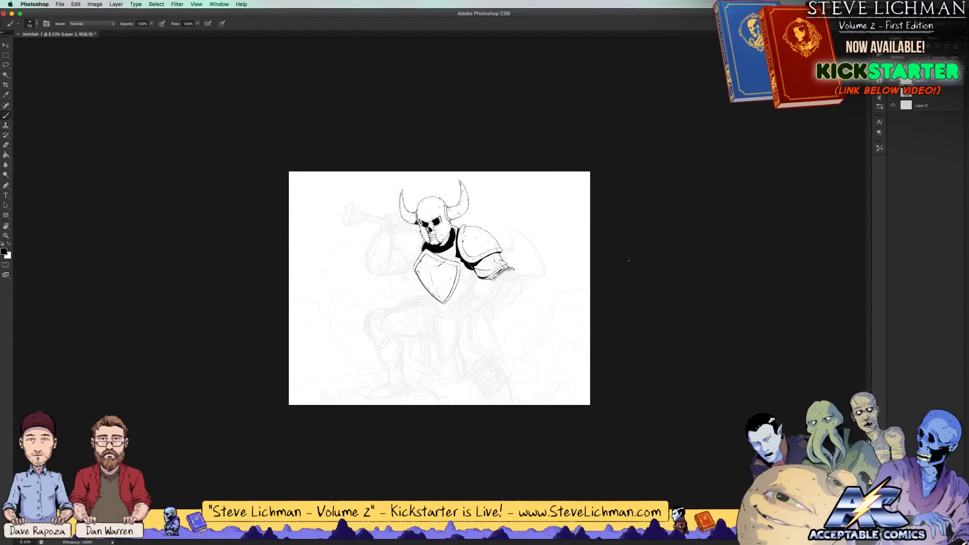
pyautogui.click(94, 4)
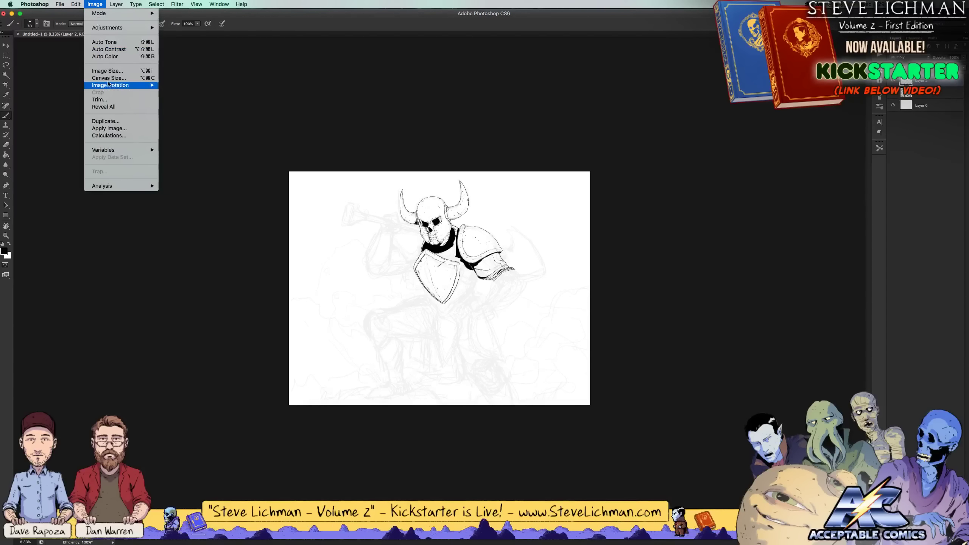
pyautogui.moveTo(126, 85)
pyautogui.click(194, 122)
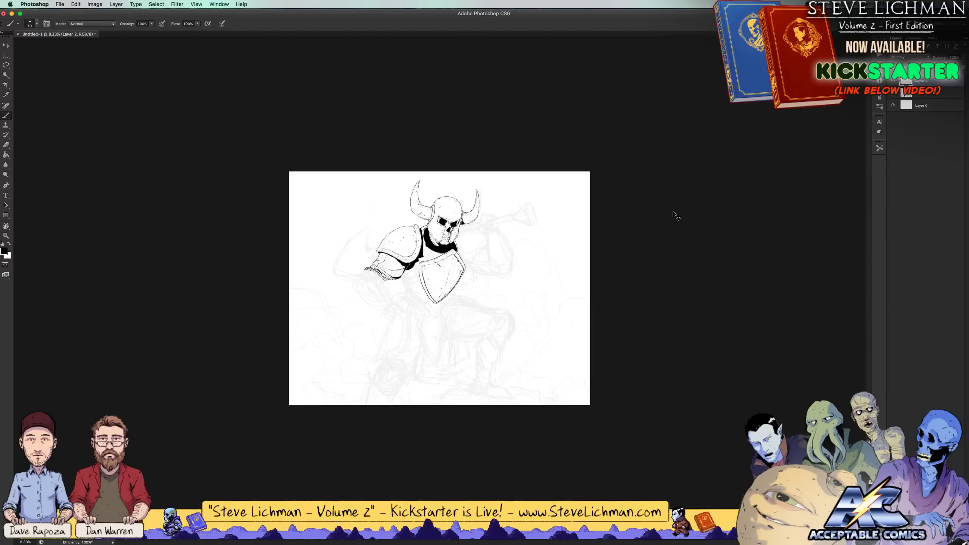
# Shade the white rims inside the helmet's eye openings with fine black hatching
pyautogui.press('super+equal')
pyautogui.press('super+equal')
pyautogui.press('super+equal')
pyautogui.moveTo(589, 220); pyautogui.dragTo(576, 330)
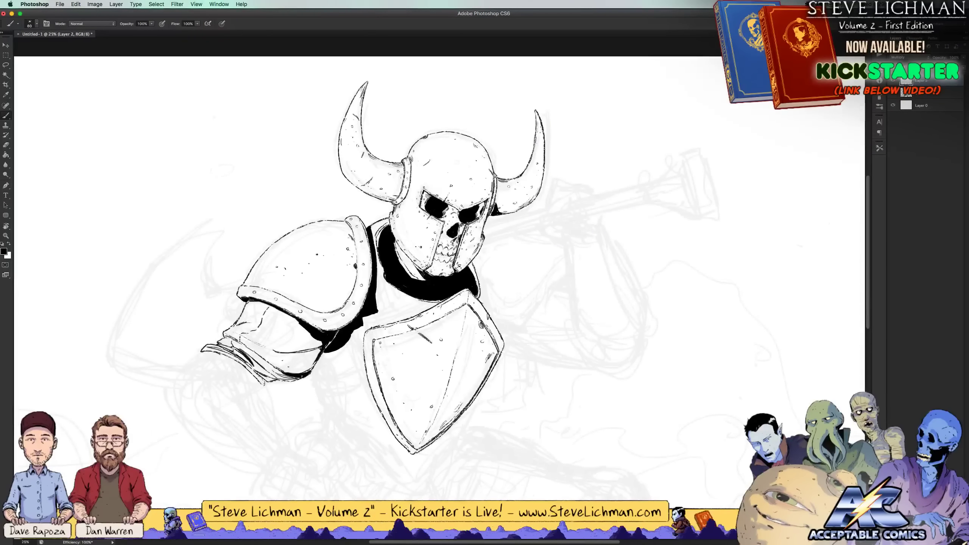
pyautogui.press('super+equal')
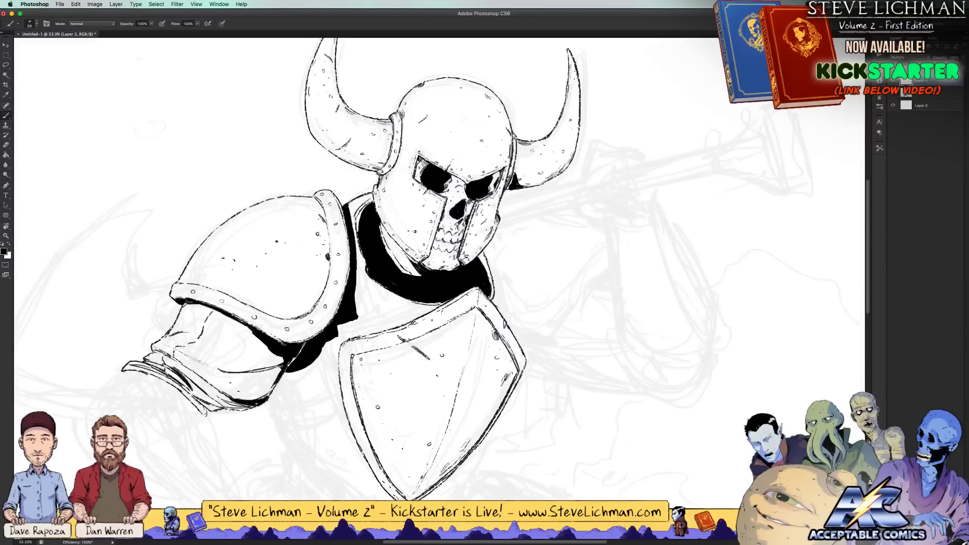
pyautogui.moveTo(419, 170); pyautogui.dragTo(419, 179)
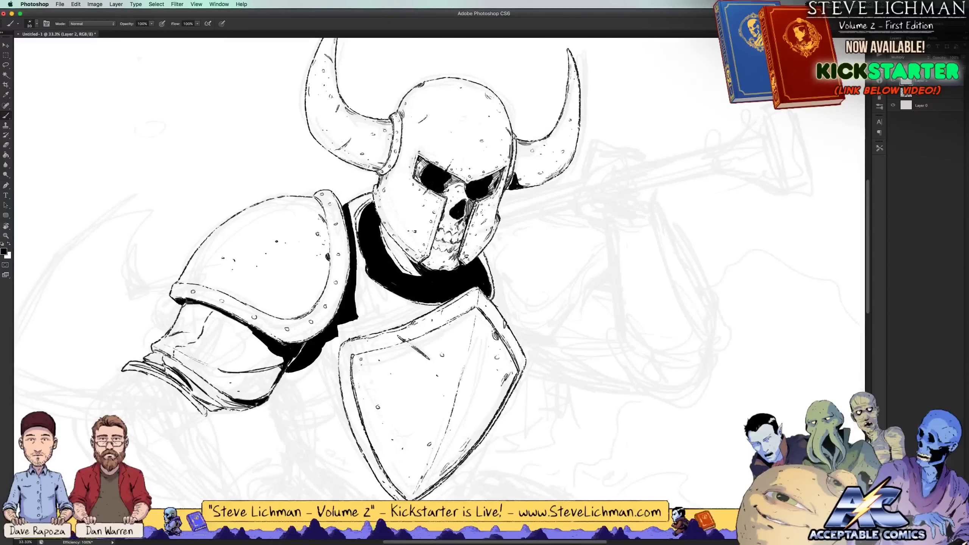
pyautogui.press('super+minus')
pyautogui.press('super+minus')
pyautogui.press('super+minus')
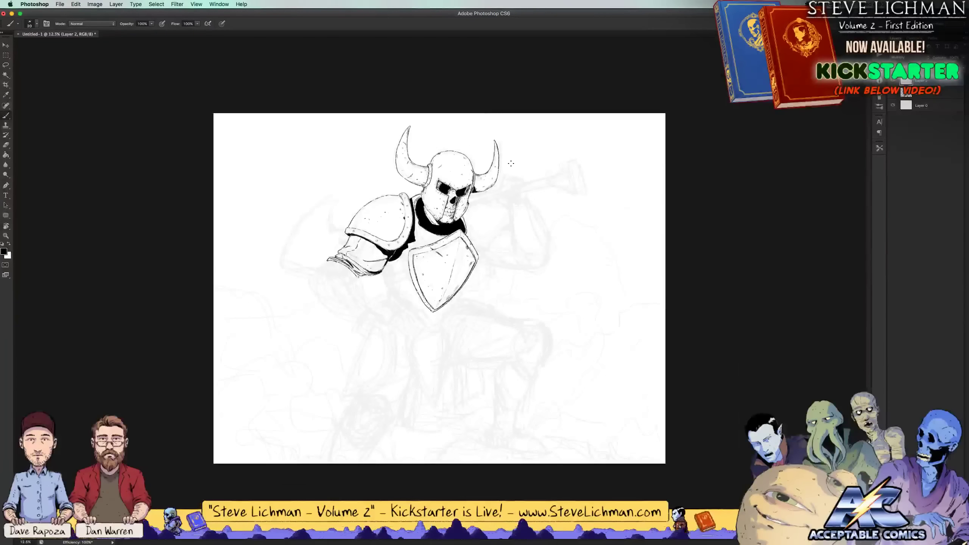
# Add a few more short black shading strokes at the outer edge of the eye opening nearest the shoulder armour
pyautogui.press('super+plus')
pyautogui.press('super+plus')
pyautogui.press('super+plus')
pyautogui.moveTo(511, 174); pyautogui.dragTo(490, 301)
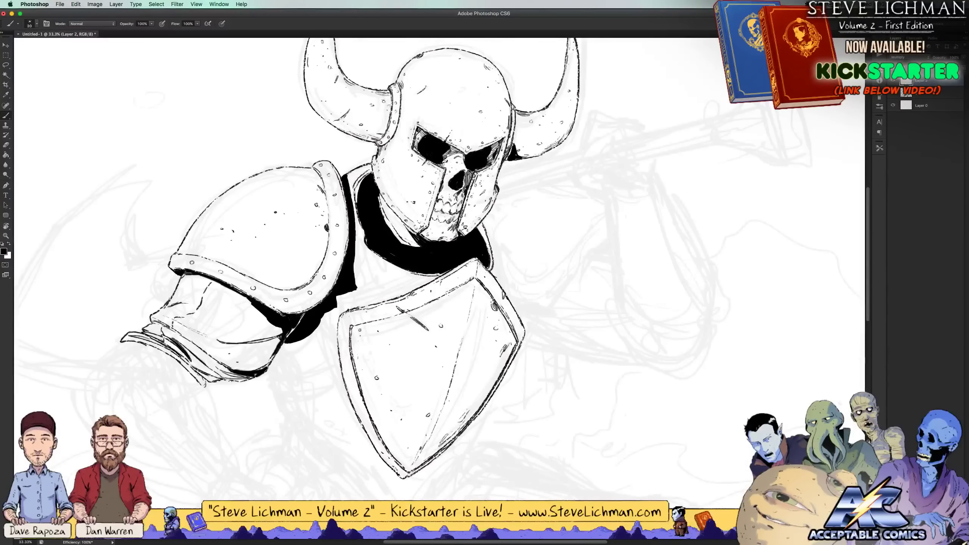
pyautogui.moveTo(418, 136); pyautogui.dragTo(417, 149)
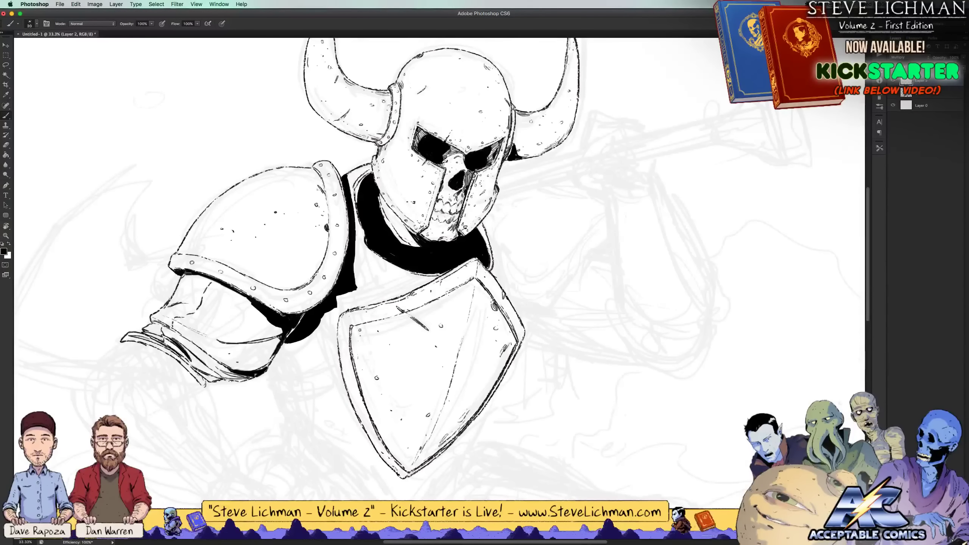
pyautogui.press('super+minus')
pyautogui.press('super+minus')
pyautogui.press('super+minus')
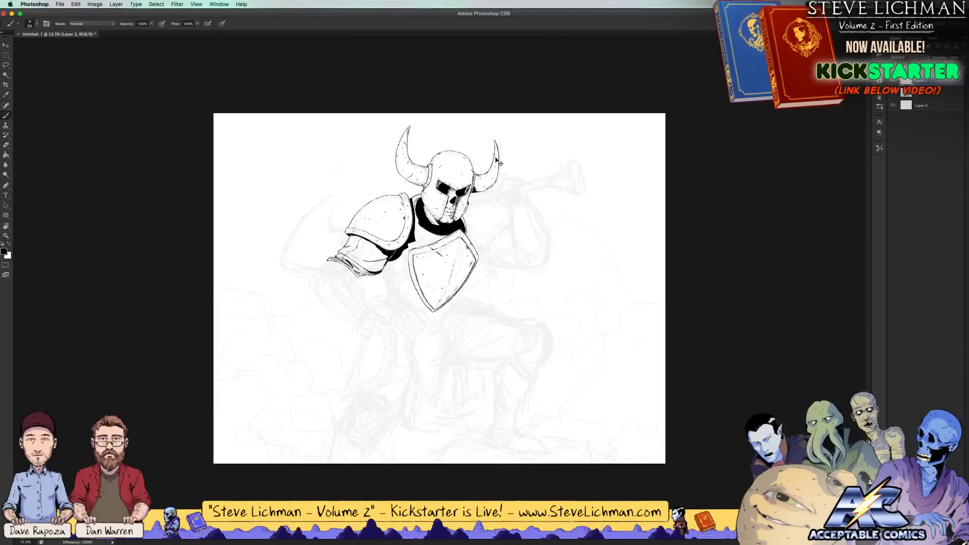
pyautogui.press('super+minus')
pyautogui.press('super+plus')
pyautogui.press('super+plus')
pyautogui.press('super+plus')
pyautogui.press('super+plus')
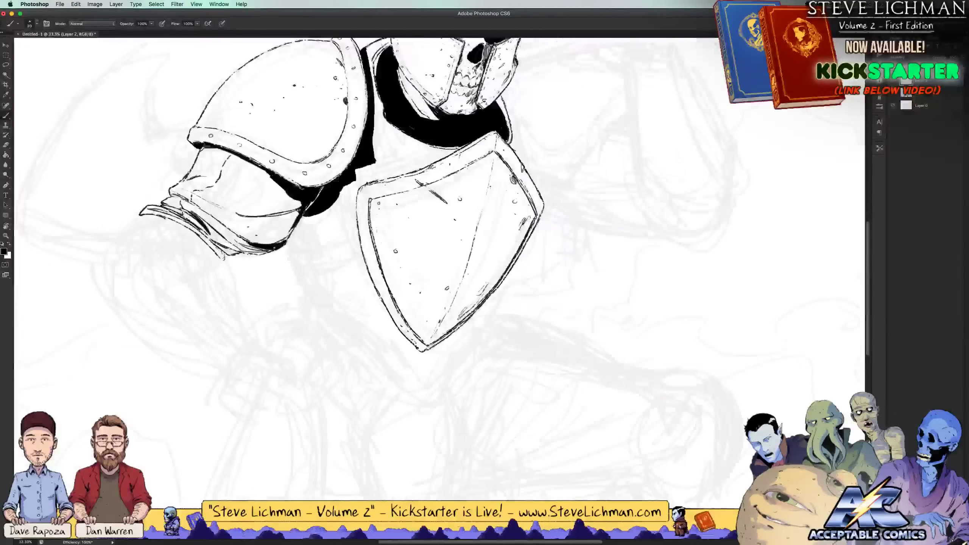
pyautogui.scroll(5, 439, 259)
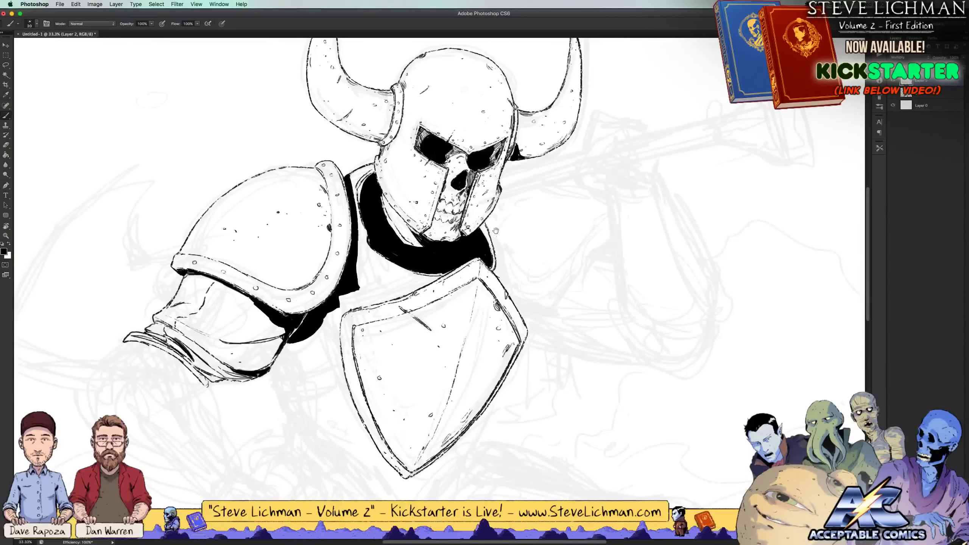
pyautogui.scroll(3, 505, 195)
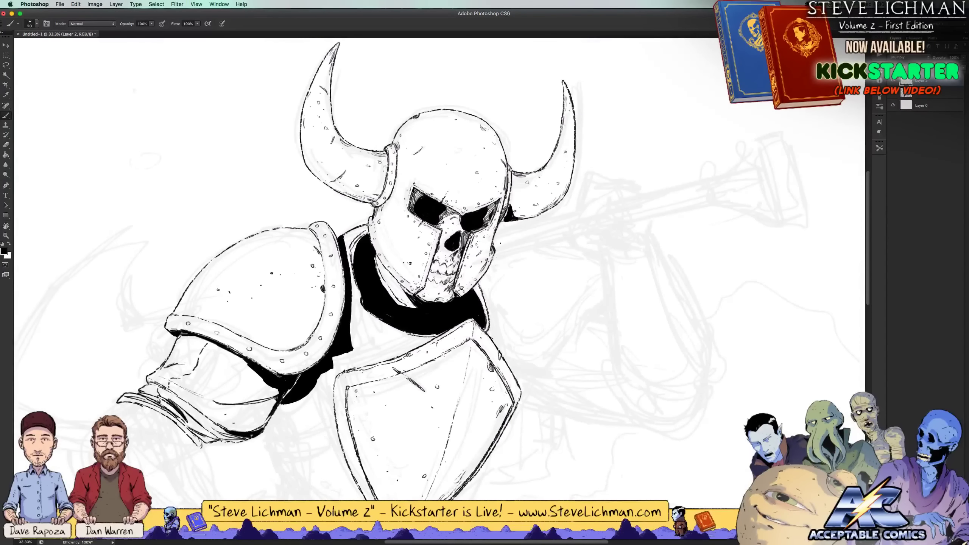
pyautogui.press('x')
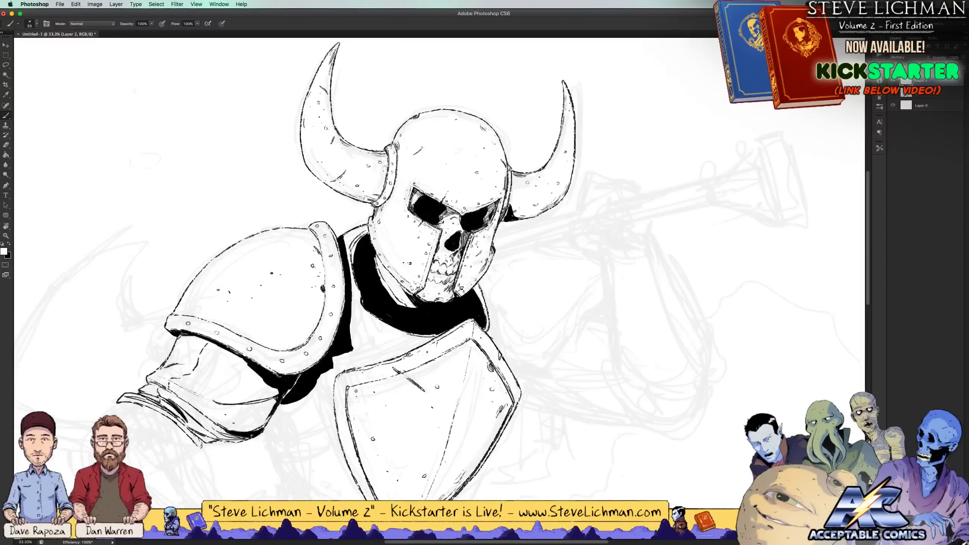
pyautogui.press('x')
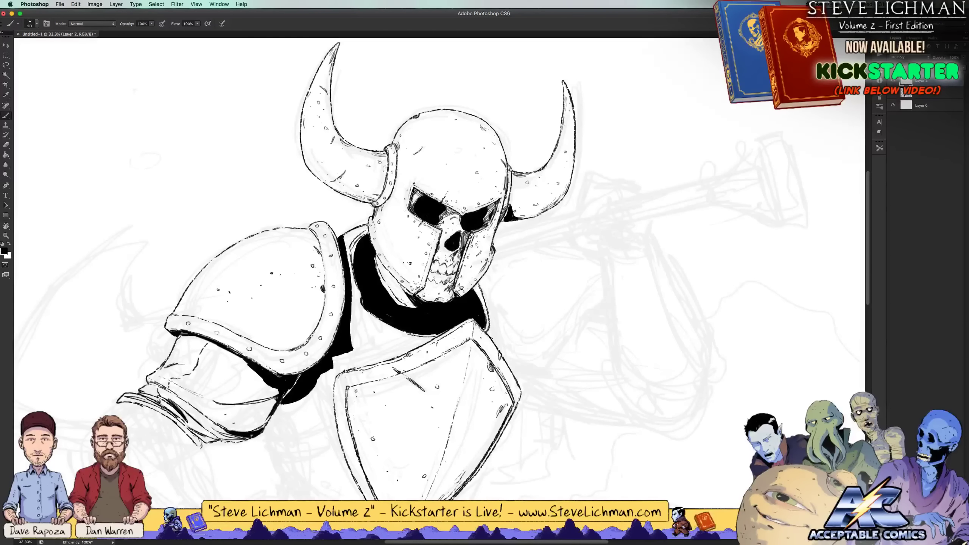
pyautogui.press('x')
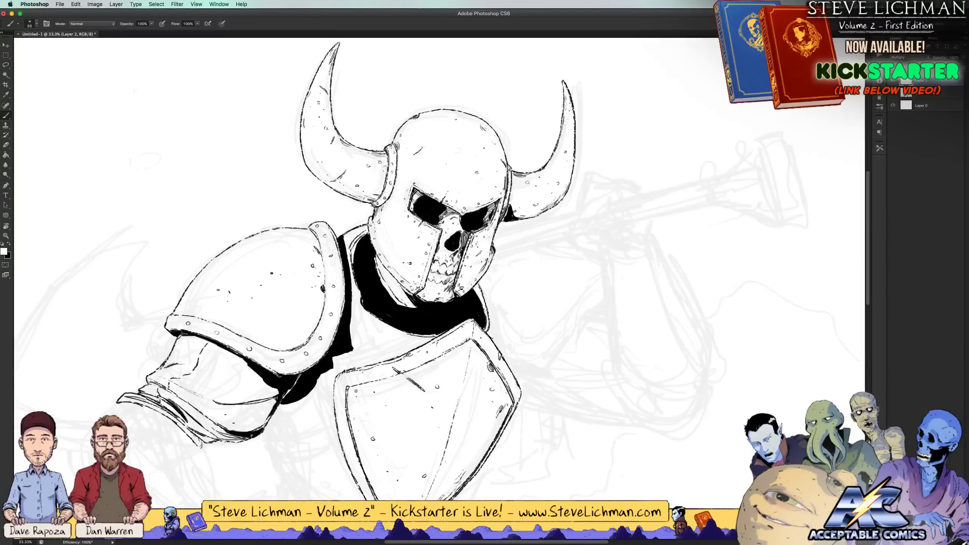
pyautogui.press('x')
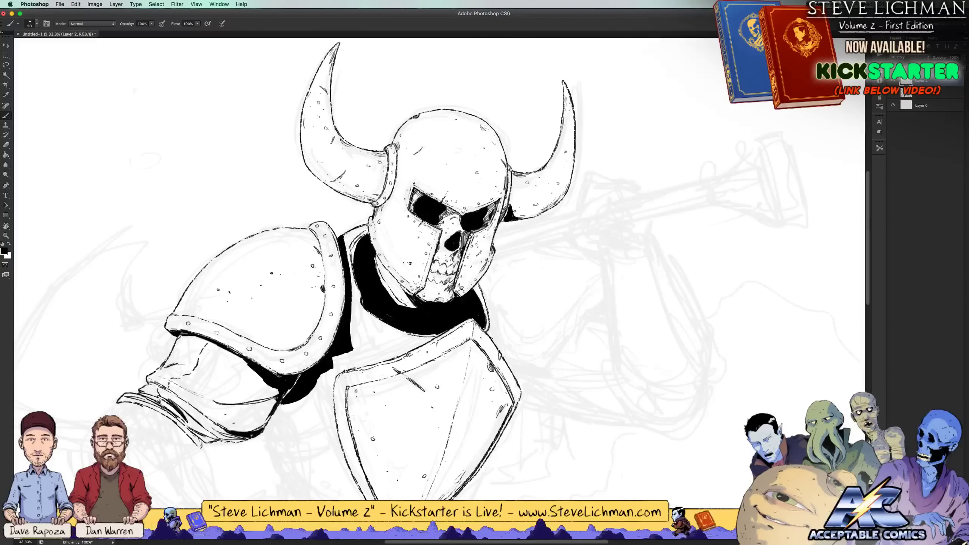
pyautogui.press('super+minus')
pyautogui.press('super+minus')
pyautogui.press('super+minus')
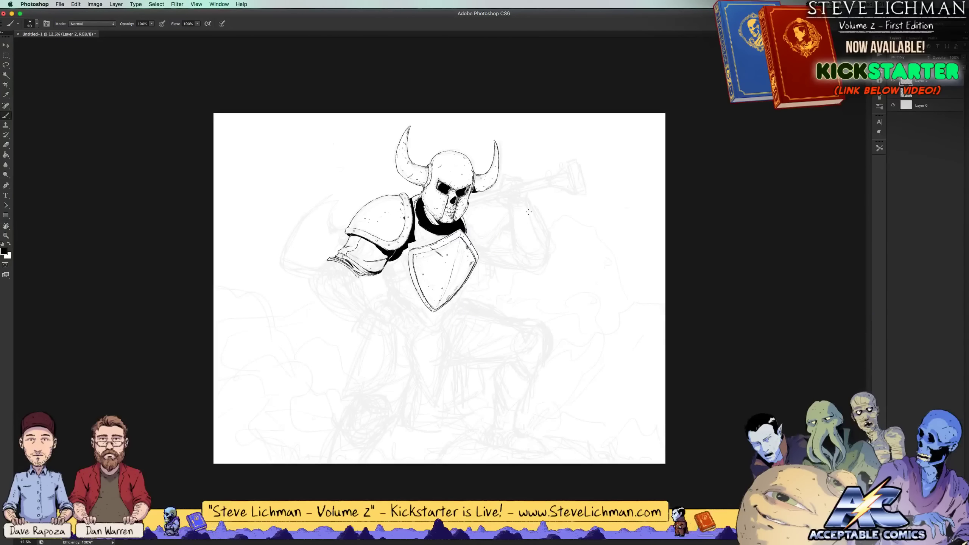
# Ink cloth fold lines on the chest between the collar, the shoulder armour and the upper edge of the shield
pyautogui.press('super+plus')
pyautogui.press('super+plus')
pyautogui.moveTo(536, 196); pyautogui.dragTo(546, 235)
pyautogui.moveTo(397, 237)
pyautogui.mouseDown()
pyautogui.moveTo(440, 228)
pyautogui.moveTo(385, 242)
pyautogui.mouseUp()
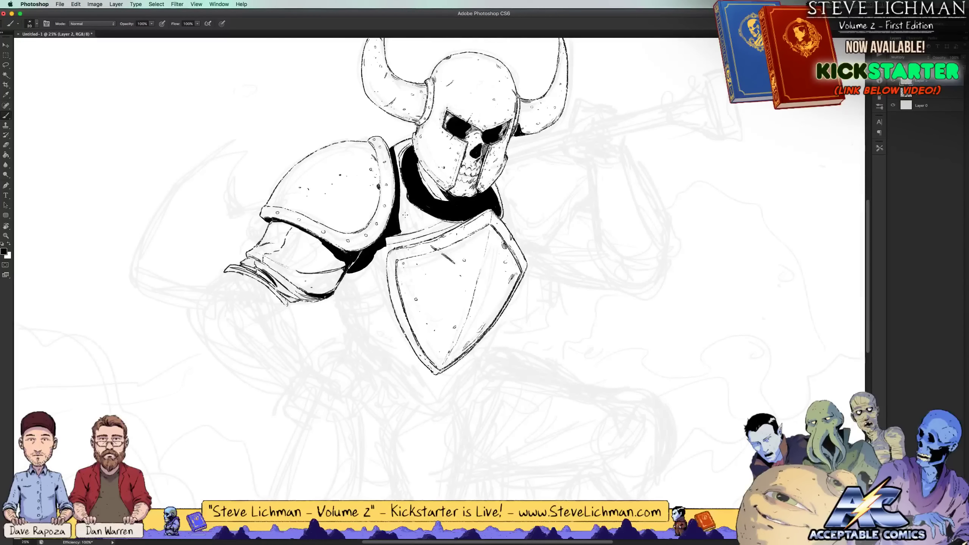
pyautogui.moveTo(415, 208); pyautogui.dragTo(399, 221)
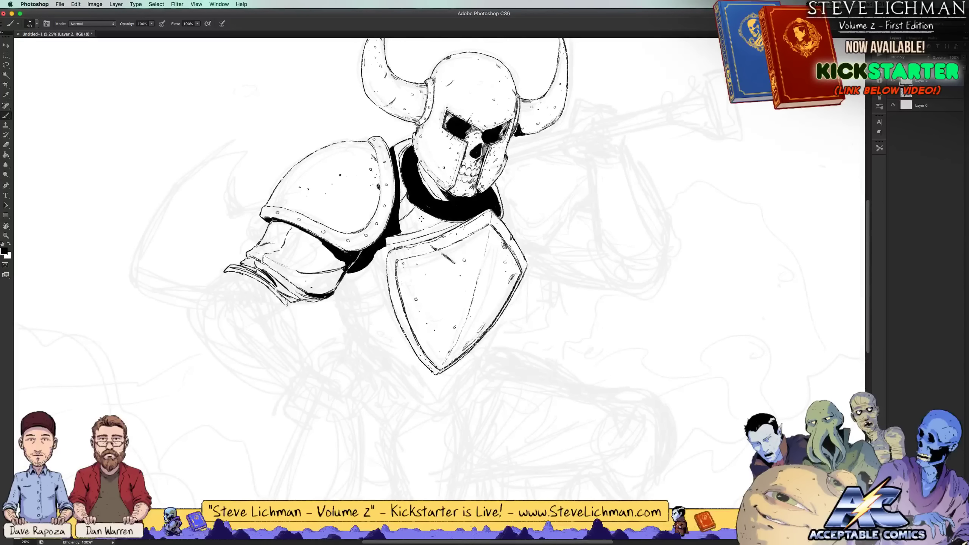
# Fill the gap between the collar and the shoulder armour with black and darken the strap line on the chest
pyautogui.moveTo(405, 141)
pyautogui.mouseDown()
pyautogui.moveTo(401, 167)
pyautogui.moveTo(411, 139)
pyautogui.moveTo(398, 163)
pyautogui.moveTo(398, 152)
pyautogui.mouseUp()
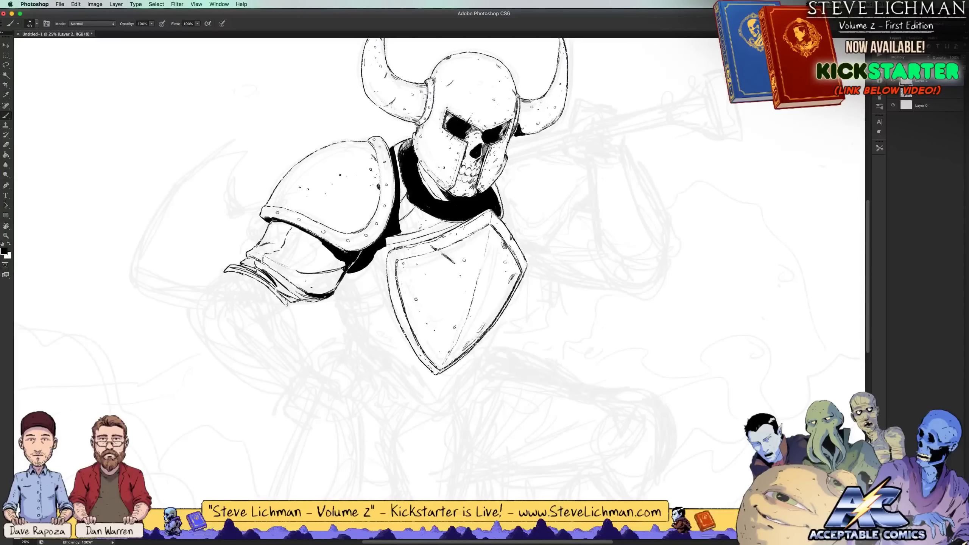
pyautogui.moveTo(405, 198); pyautogui.dragTo(400, 224)
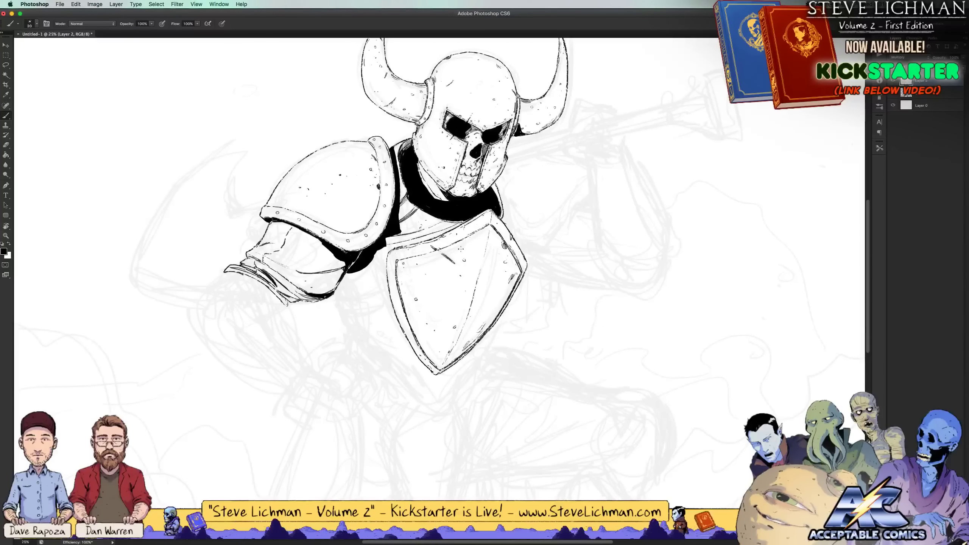
pyautogui.press('super+minus')
pyautogui.press('super+minus')
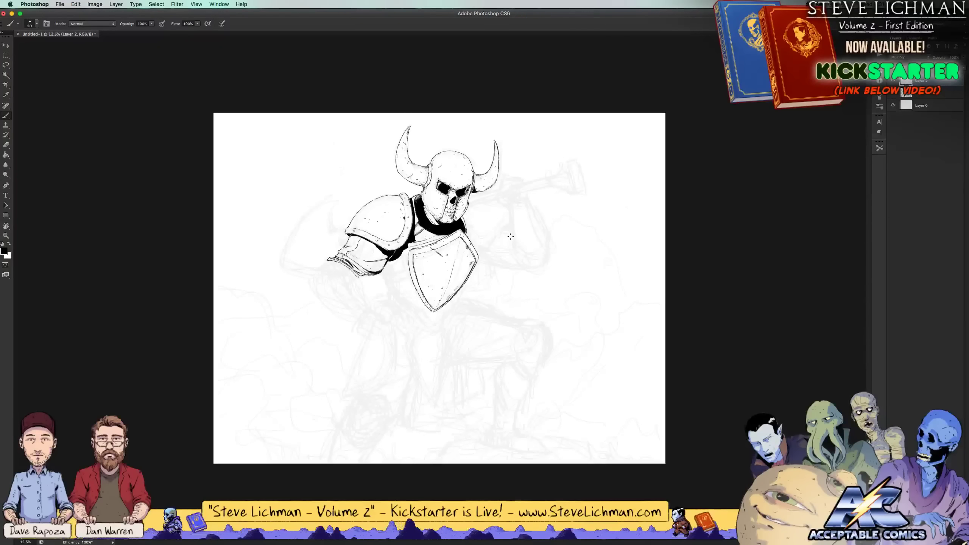
# Hatch a small dent near the shoulder armour's lower rim and shade the underside of the upper-arm sleeve with solid black
pyautogui.press('super+plus')
pyautogui.press('super+plus')
pyautogui.press('super+equal')
pyautogui.scroll(2, 529, 217)
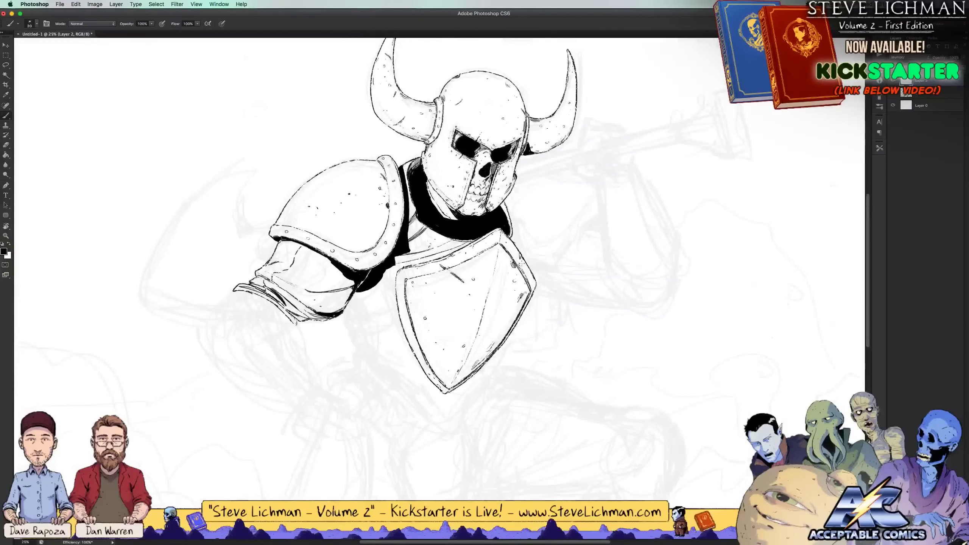
pyautogui.moveTo(383, 231); pyautogui.dragTo(383, 244)
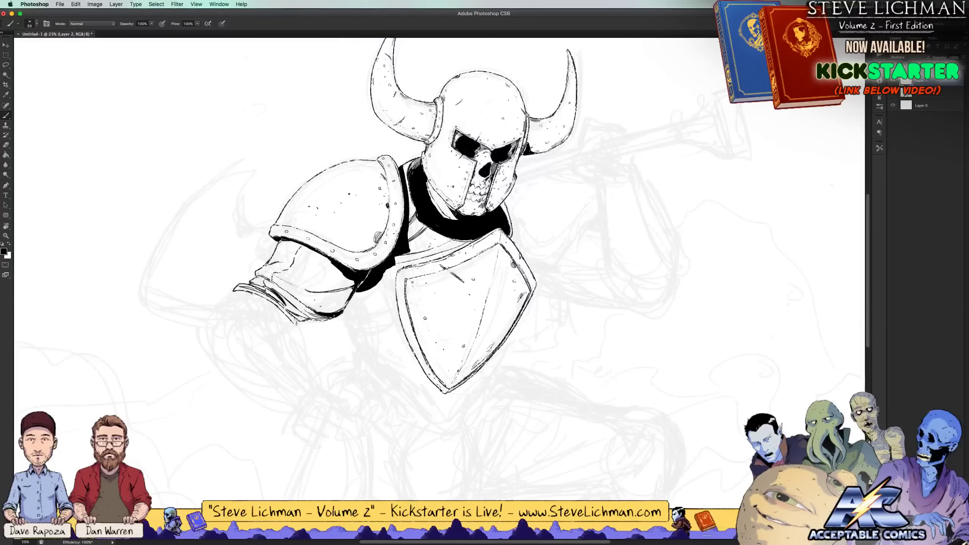
pyautogui.moveTo(356, 281); pyautogui.dragTo(347, 285)
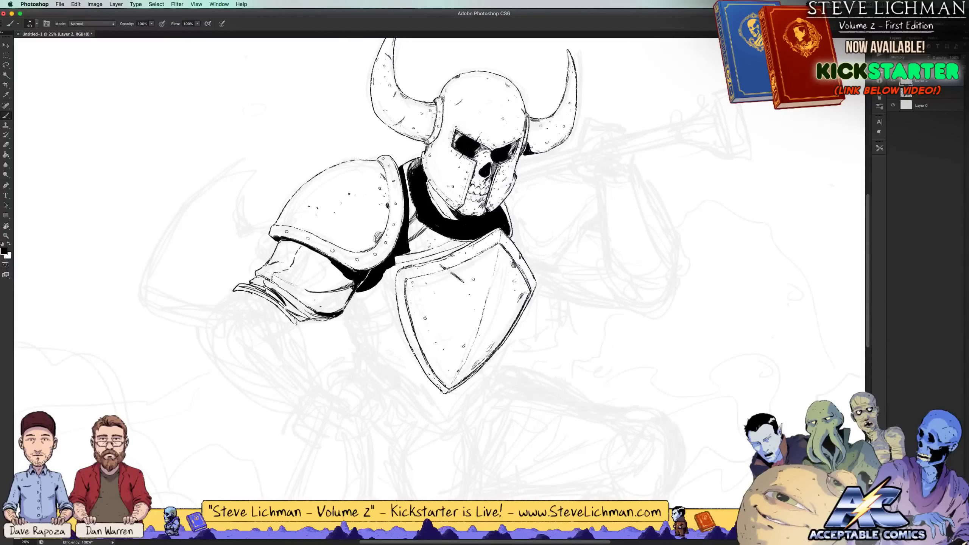
pyautogui.moveTo(348, 291)
pyautogui.mouseDown()
pyautogui.moveTo(337, 312)
pyautogui.moveTo(290, 317)
pyautogui.moveTo(323, 321)
pyautogui.moveTo(308, 322)
pyautogui.moveTo(350, 304)
pyautogui.mouseUp()
pyautogui.moveTo(351, 304); pyautogui.dragTo(339, 313)
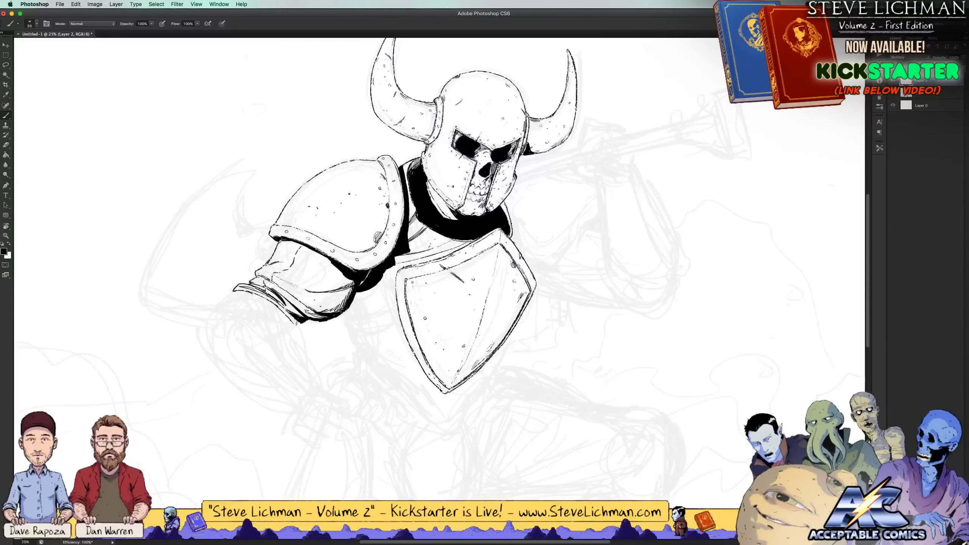
# Ink an outer rim along the shield's edge nearest the arm and the torso contour just below the armpit
pyautogui.press('super+minus')
pyautogui.press('super+minus')
pyautogui.press('super+minus')
pyautogui.press('super+minus')
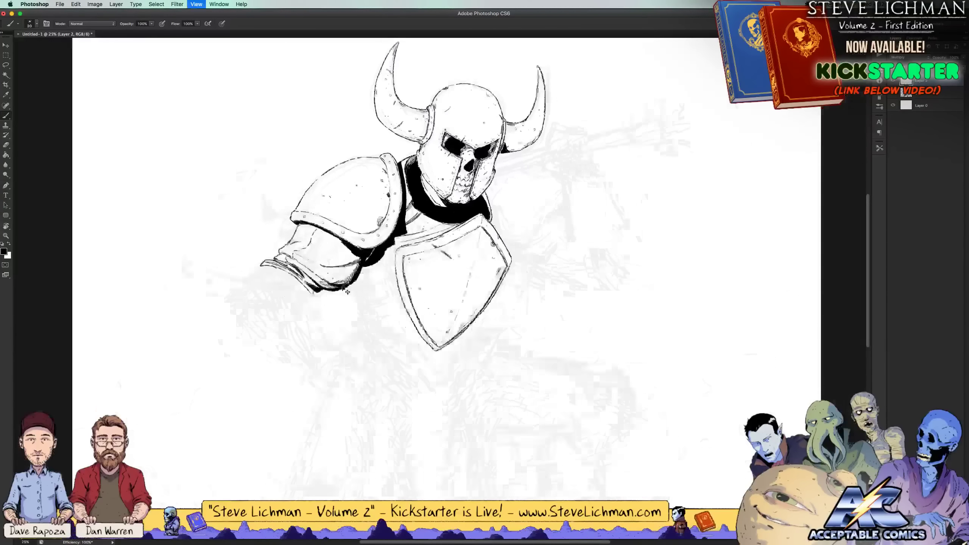
pyautogui.press('super+equal')
pyautogui.press('super+equal')
pyautogui.press('super+equal')
pyautogui.press('super+equal')
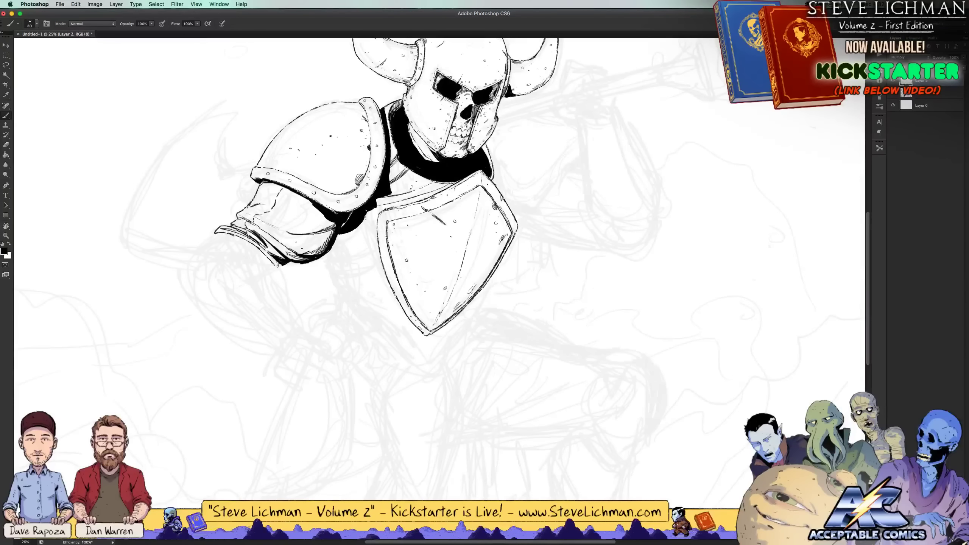
pyautogui.moveTo(365, 217)
pyautogui.mouseDown()
pyautogui.moveTo(372, 260)
pyautogui.moveTo(406, 324)
pyautogui.mouseUp()
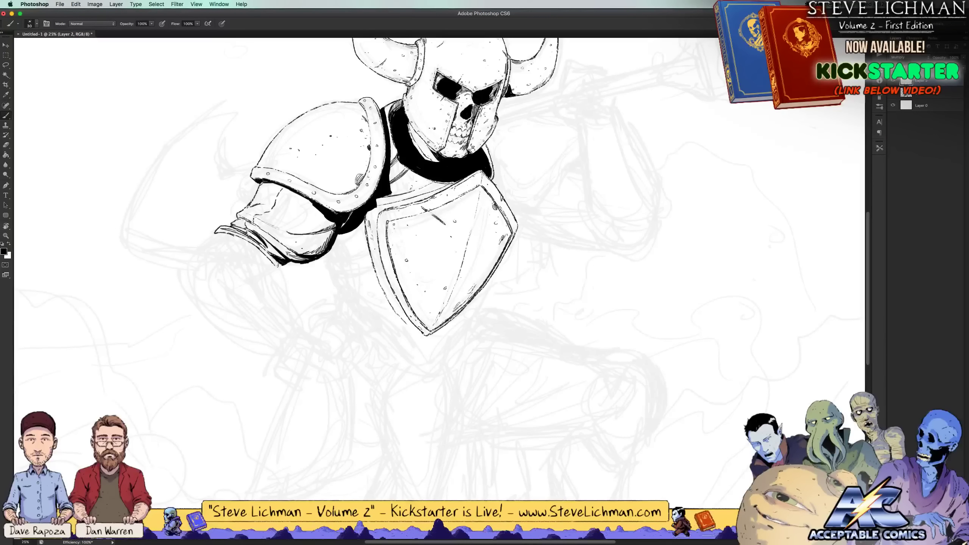
pyautogui.moveTo(346, 219)
pyautogui.mouseDown()
pyautogui.moveTo(376, 302)
pyautogui.moveTo(366, 322)
pyautogui.mouseUp()
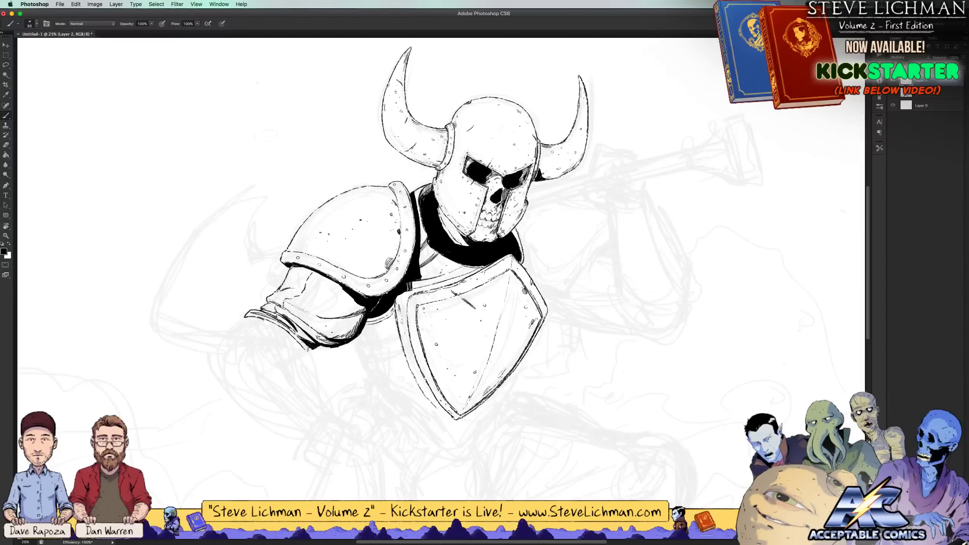
# Touch up the black shadow between the shoulder armour and the shield with thin white lines
pyautogui.press('x')
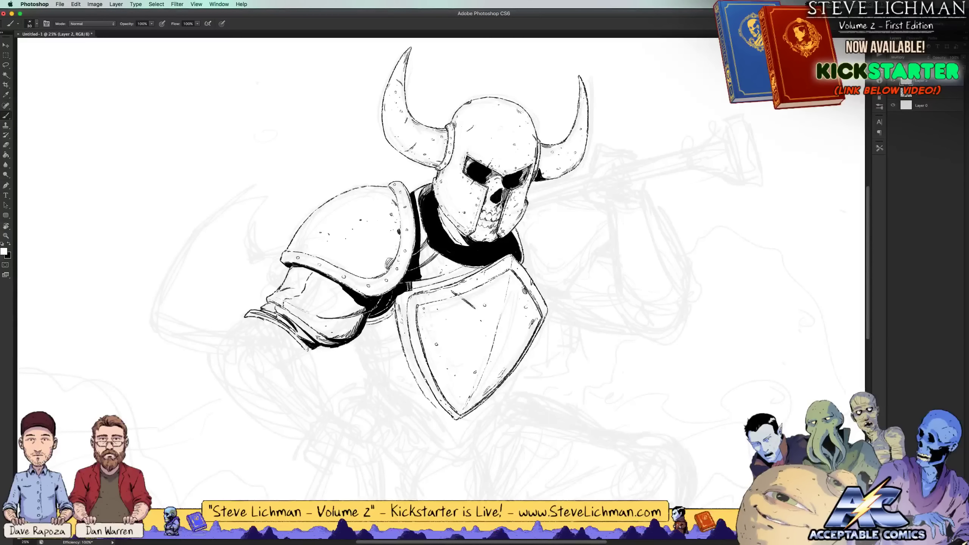
pyautogui.press('x')
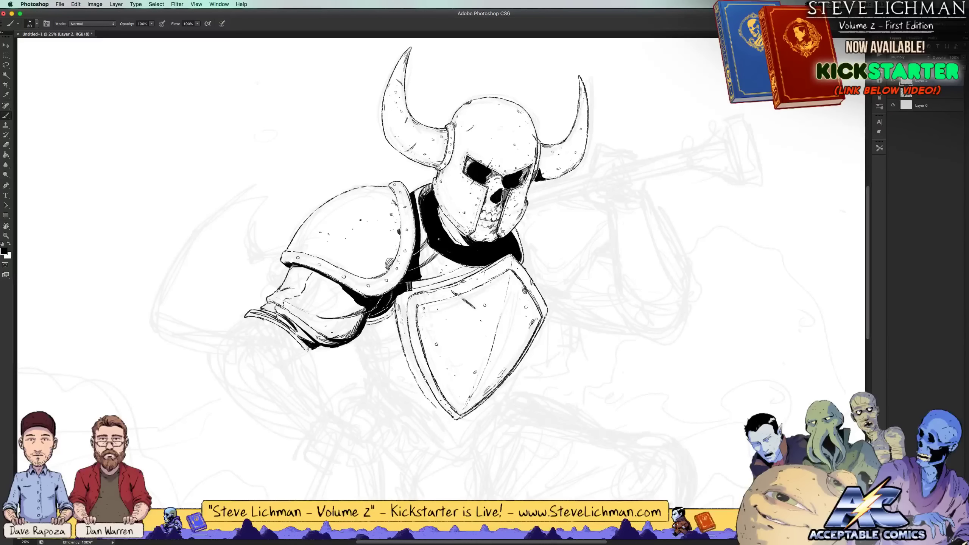
pyautogui.press('super+minus')
pyautogui.press('super+minus')
pyautogui.press('super+minus')
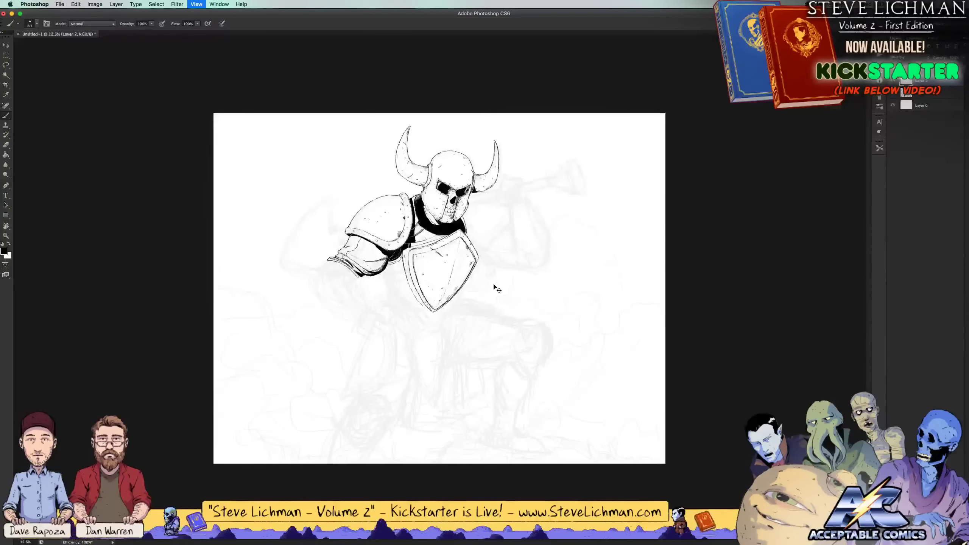
# Ink the torso's side contour below the arm and a solid black band running across the waist behind the shield
pyautogui.press('super+equal')
pyautogui.press('super+equal')
pyautogui.press('super+equal')
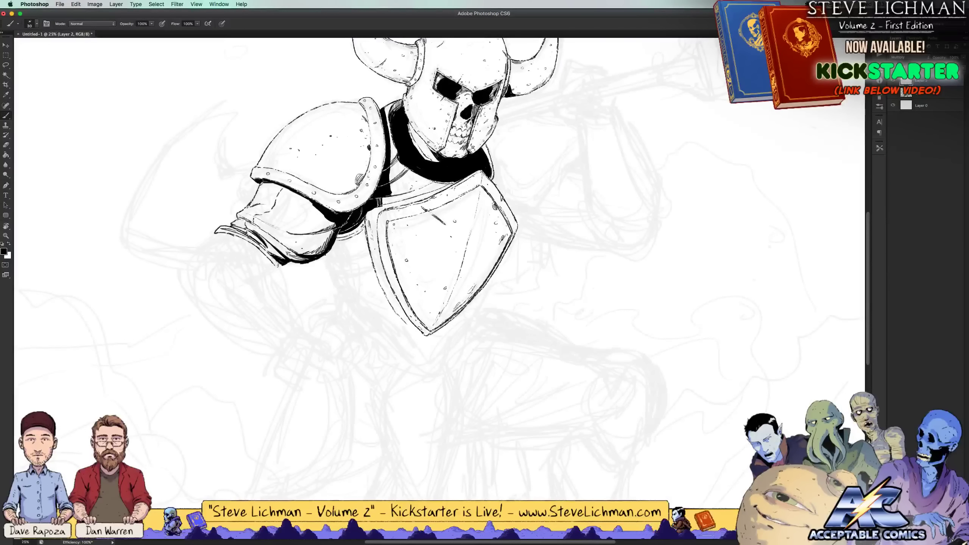
pyautogui.moveTo(325, 261); pyautogui.dragTo(330, 273)
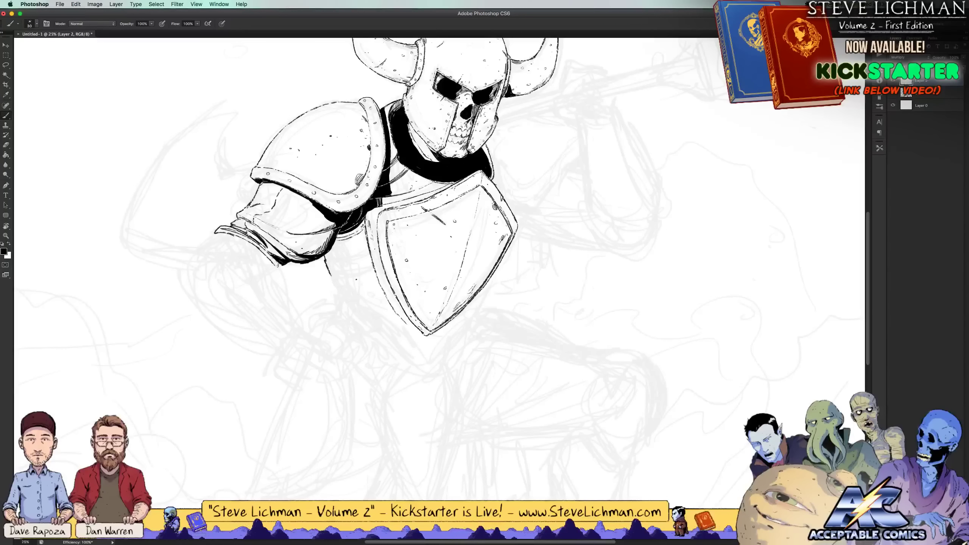
pyautogui.moveTo(334, 276)
pyautogui.mouseDown()
pyautogui.moveTo(375, 271)
pyautogui.moveTo(359, 255)
pyautogui.moveTo(369, 255)
pyautogui.moveTo(351, 262)
pyautogui.moveTo(364, 258)
pyautogui.mouseUp()
pyautogui.moveTo(348, 263)
pyautogui.mouseDown()
pyautogui.moveTo(366, 257)
pyautogui.moveTo(326, 266)
pyautogui.moveTo(332, 275)
pyautogui.moveTo(343, 264)
pyautogui.moveTo(364, 269)
pyautogui.moveTo(372, 254)
pyautogui.moveTo(374, 267)
pyautogui.mouseUp()
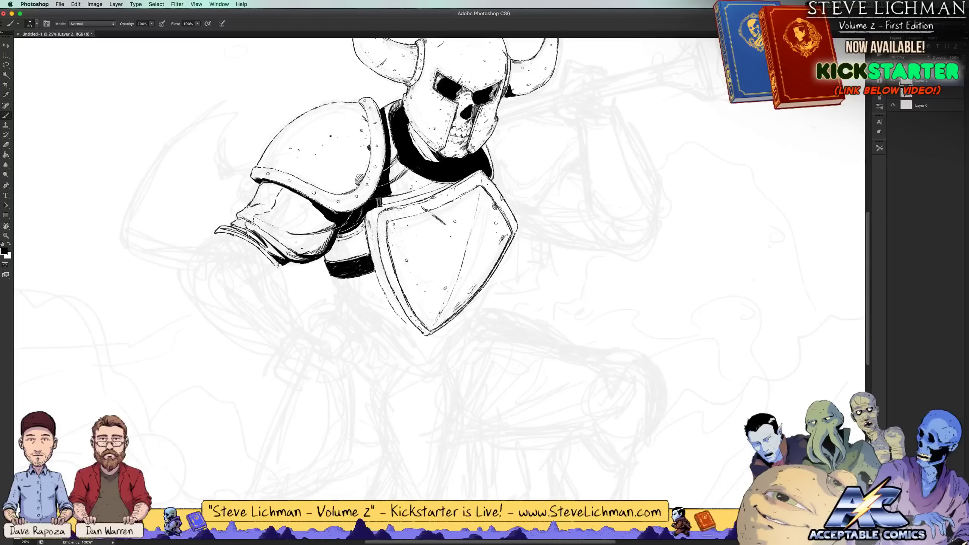
# Hatch the torso's side beneath the upper arm with slanted black strokes and break them up with fine white strokes
pyautogui.moveTo(336, 241); pyautogui.dragTo(341, 237)
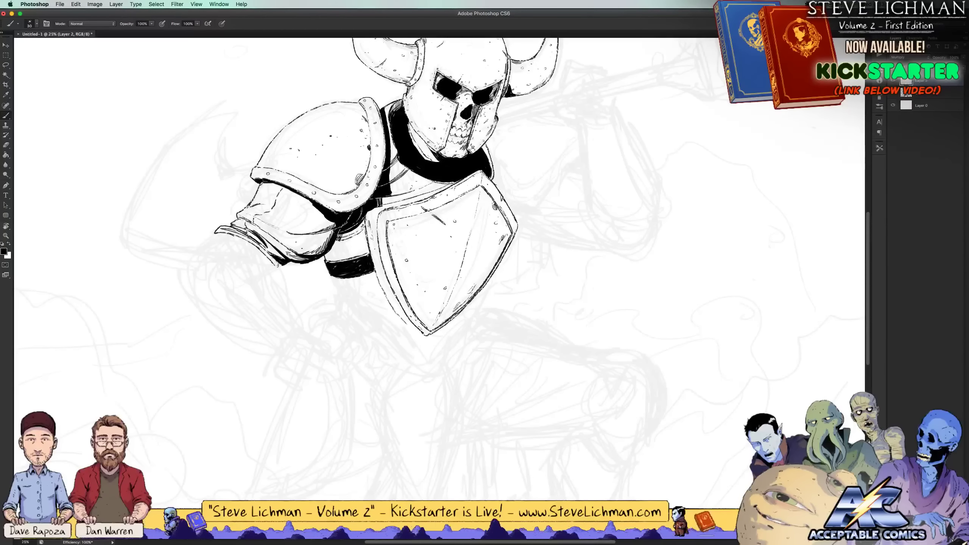
pyautogui.moveTo(341, 246); pyautogui.dragTo(333, 262)
pyautogui.moveTo(340, 244); pyautogui.dragTo(332, 259)
pyautogui.moveTo(340, 242); pyautogui.dragTo(330, 262)
pyautogui.moveTo(338, 242); pyautogui.dragTo(329, 257)
pyautogui.moveTo(334, 242); pyautogui.dragTo(326, 262)
pyautogui.moveTo(331, 248); pyautogui.dragTo(325, 260)
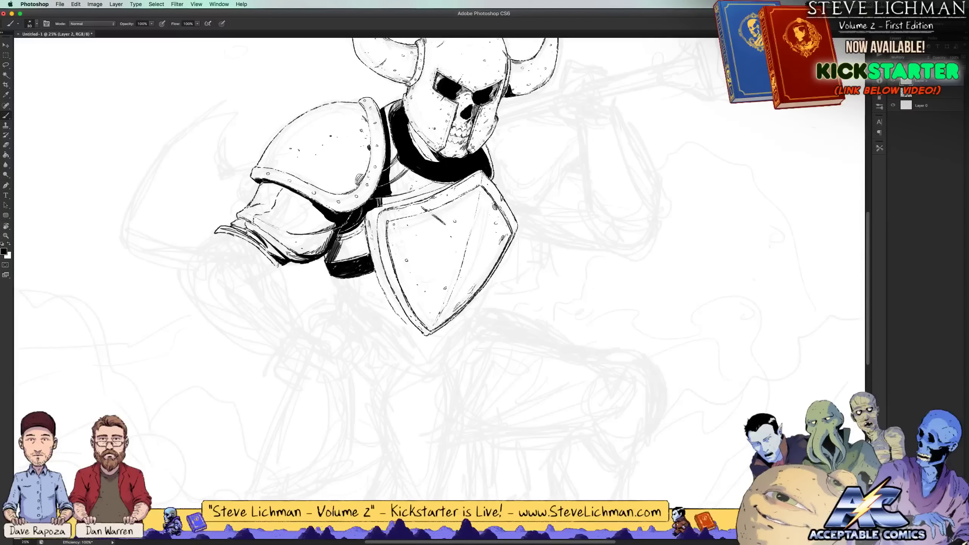
pyautogui.press('x')
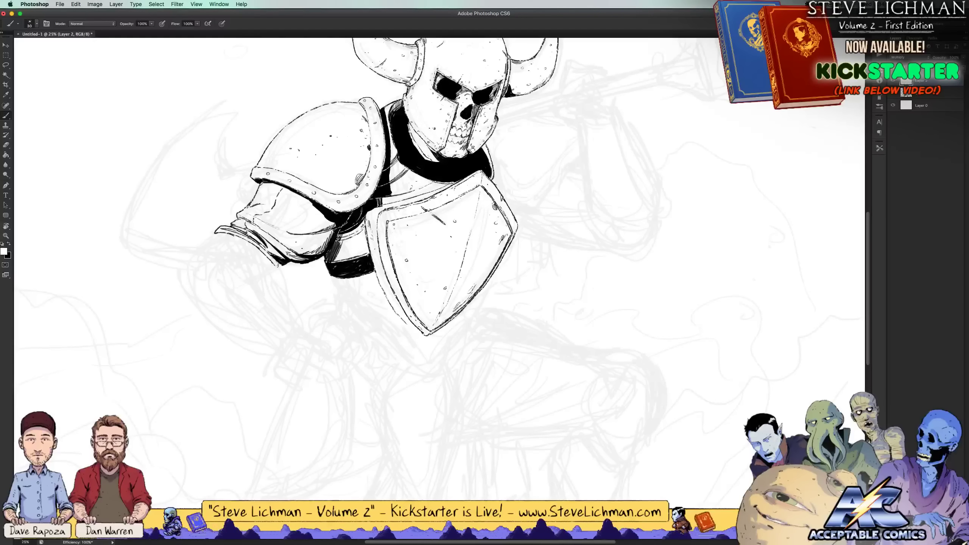
pyautogui.moveTo(337, 237); pyautogui.dragTo(329, 252)
pyautogui.moveTo(337, 241); pyautogui.dragTo(325, 257)
pyautogui.press('x')
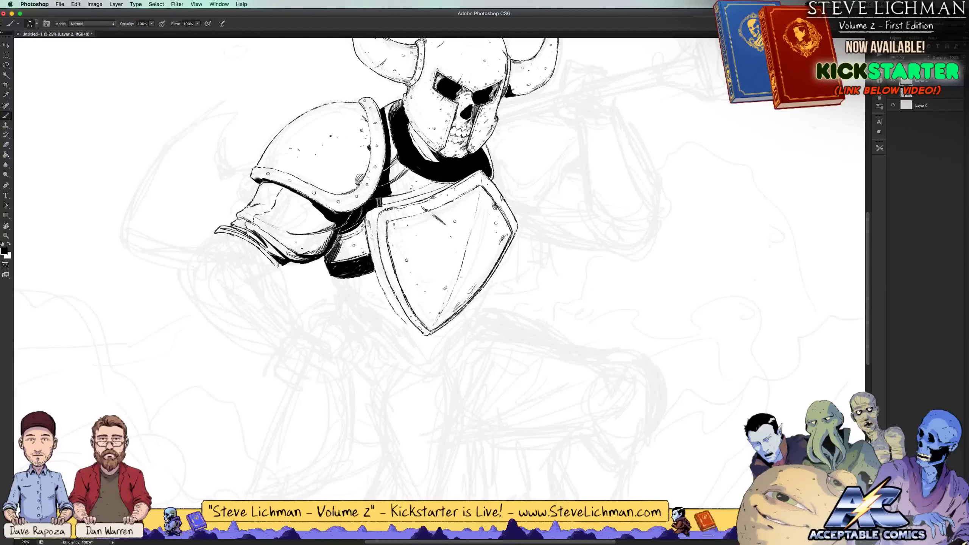
# Add small rivets along the shield's outer rim beside the torso and darken the rim's lower edge with black
pyautogui.press('super+minus')
pyautogui.press('super+minus')
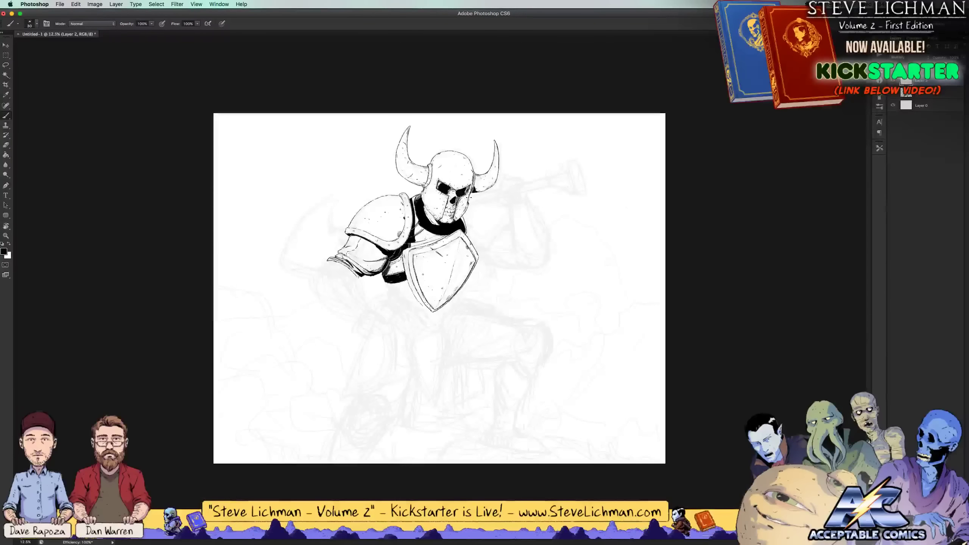
pyautogui.press('super+minus')
pyautogui.press('super+plus')
pyautogui.press('super+plus')
pyautogui.press('super+plus')
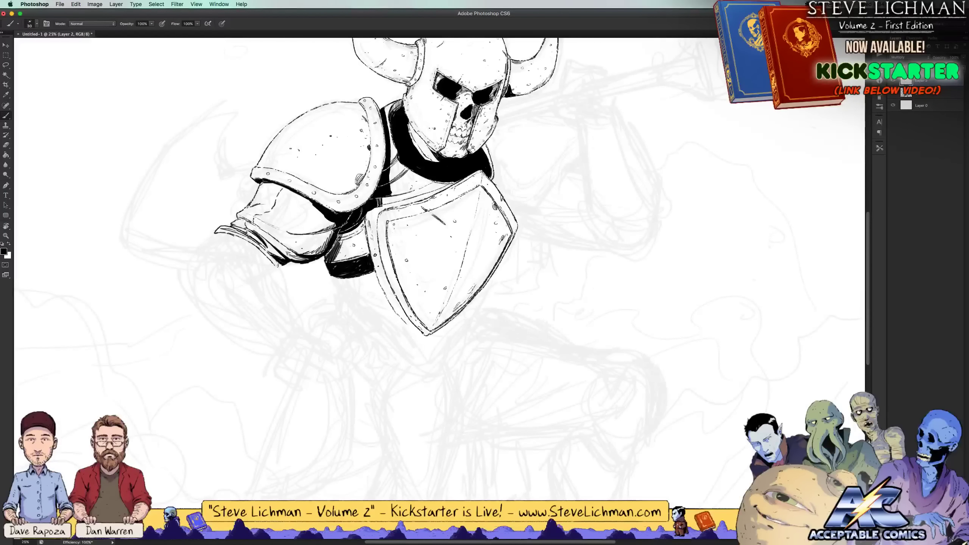
pyautogui.press('x')
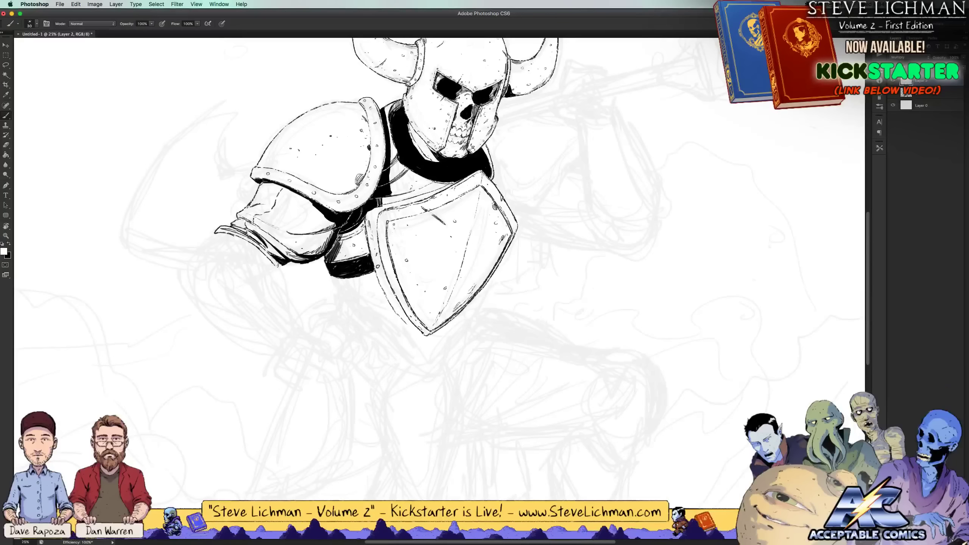
pyautogui.press('x')
pyautogui.press('x')
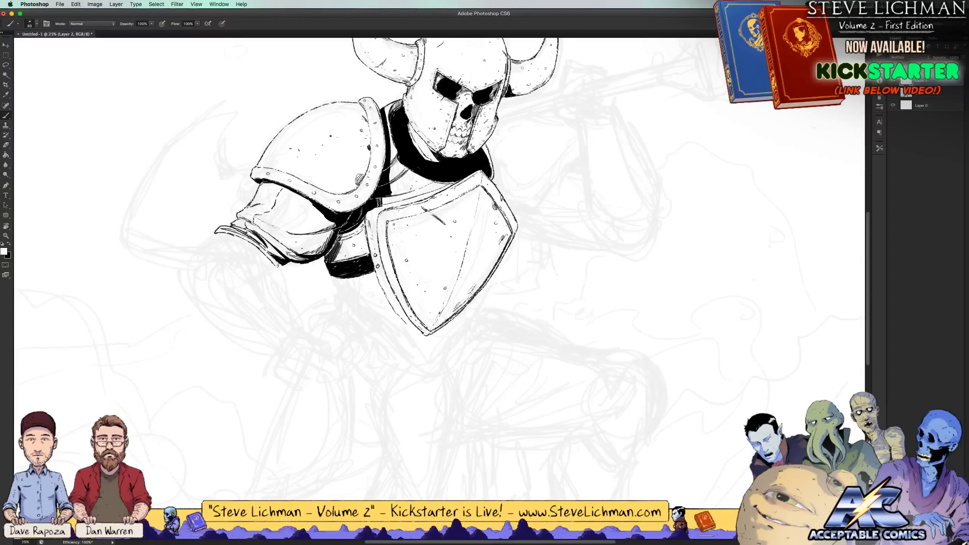
pyautogui.press('x')
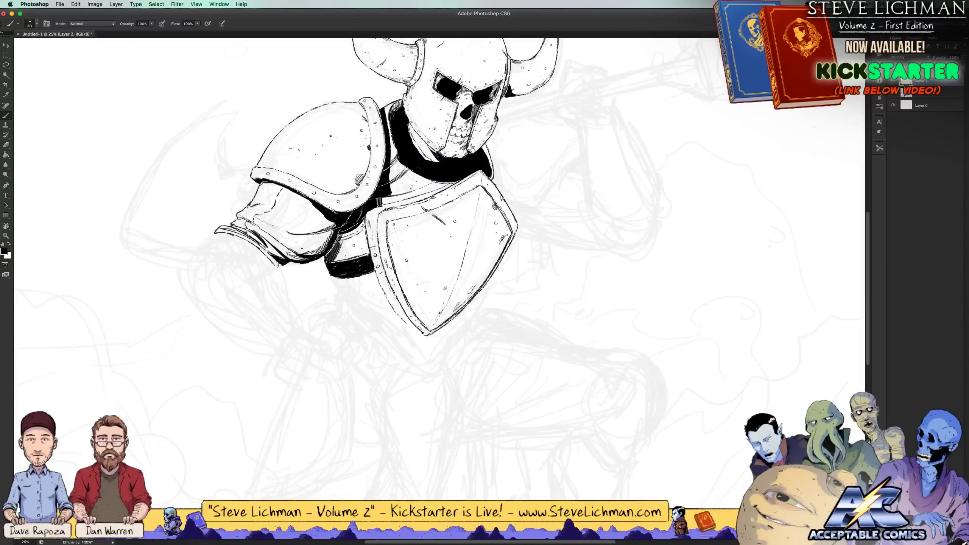
pyautogui.moveTo(386, 276); pyautogui.dragTo(415, 330)
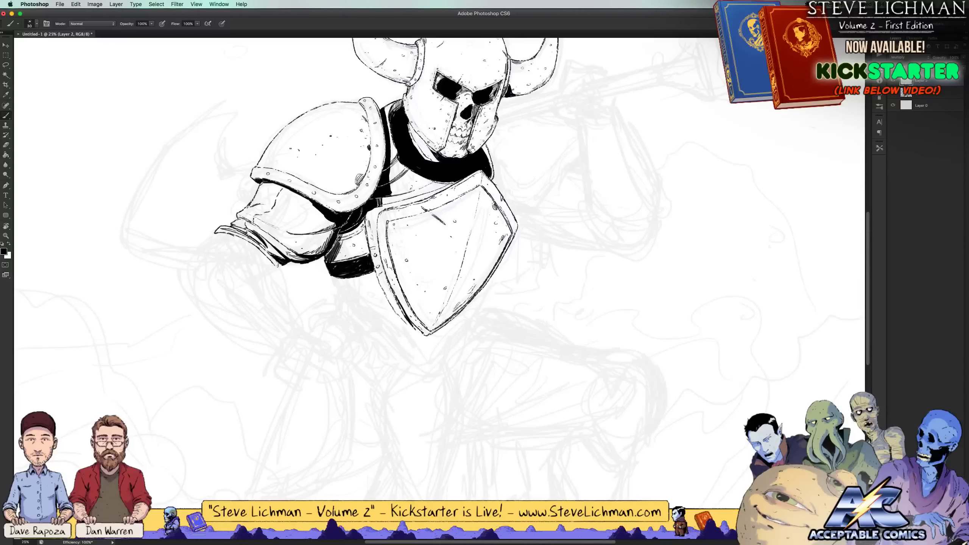
# Ink both contours of the forearm from the sleeve cuff down to the wrist over the sketch
pyautogui.press('super+minus')
pyautogui.press('super+minus')
pyautogui.press('super+minus')
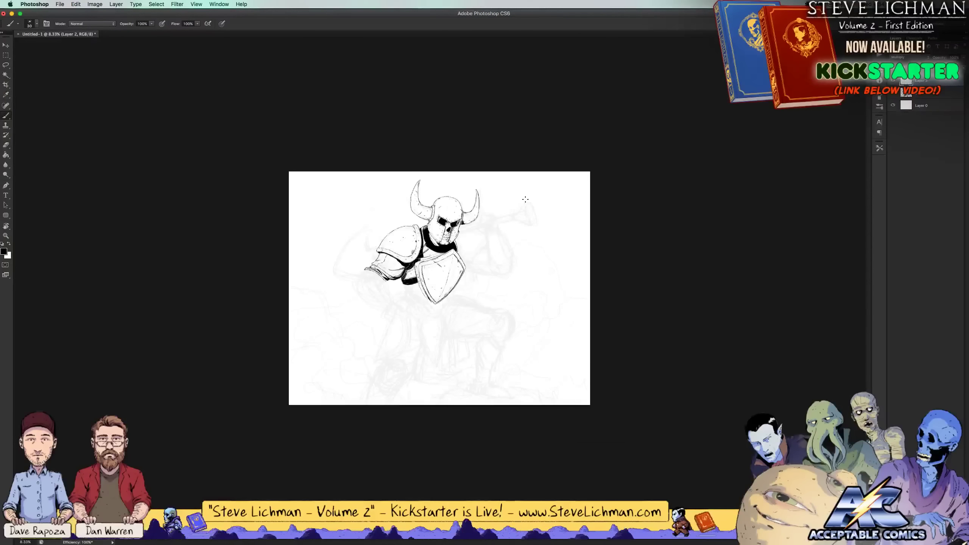
pyautogui.press('super+plus')
pyautogui.press('super+plus')
pyautogui.press('super+plus')
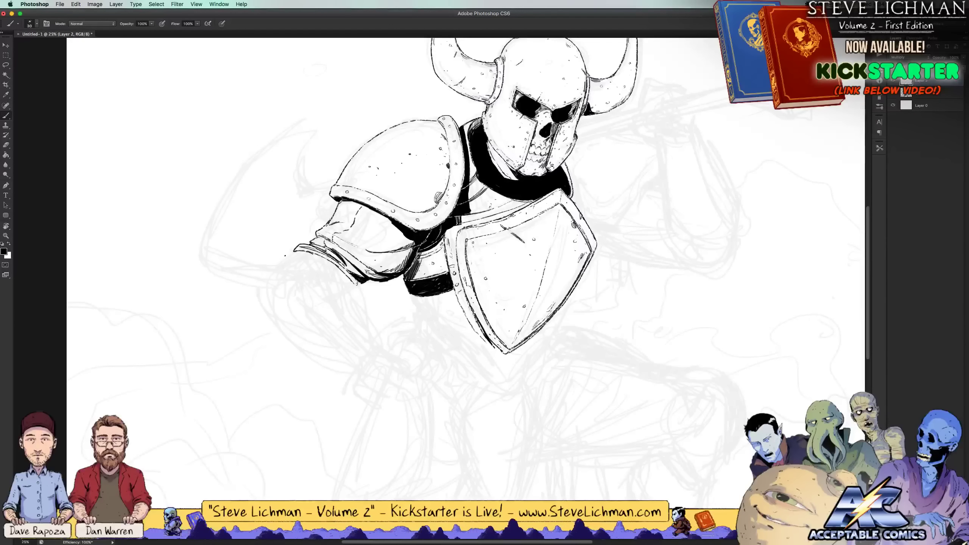
pyautogui.moveTo(284, 255)
pyautogui.mouseDown()
pyautogui.moveTo(274, 289)
pyautogui.moveTo(286, 313)
pyautogui.moveTo(355, 367)
pyautogui.mouseUp()
pyautogui.press('x')
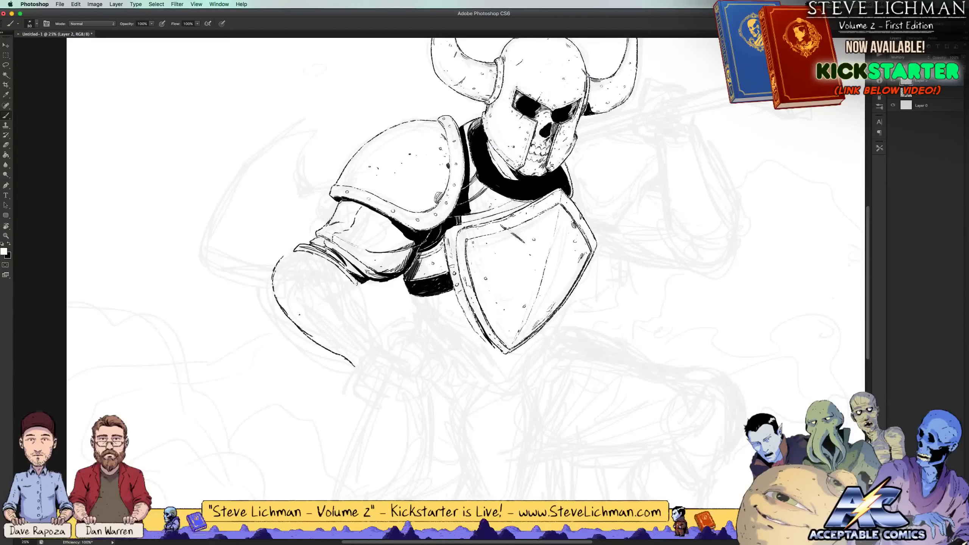
pyautogui.press('x')
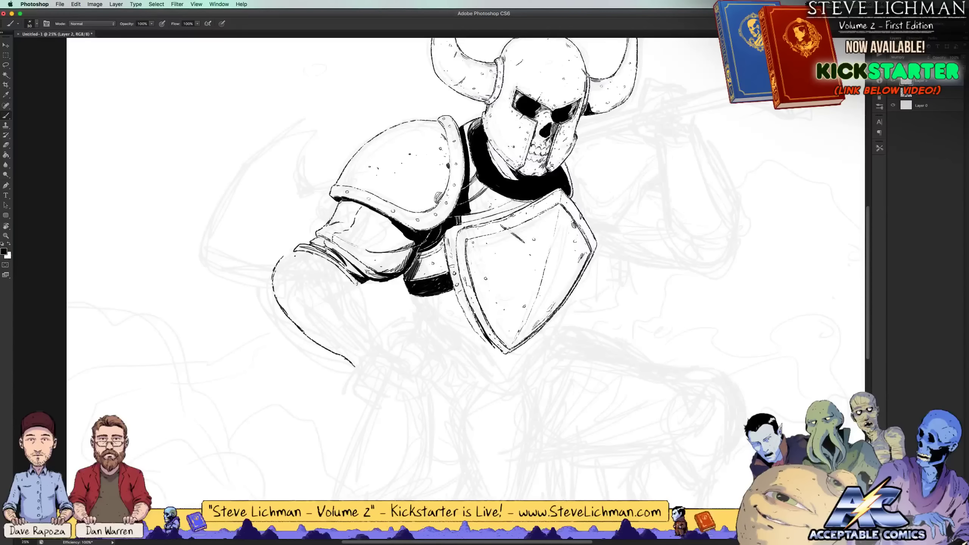
pyautogui.moveTo(285, 253)
pyautogui.mouseDown()
pyautogui.moveTo(310, 256)
pyautogui.moveTo(301, 254)
pyautogui.moveTo(354, 282)
pyautogui.moveTo(374, 344)
pyautogui.mouseUp()
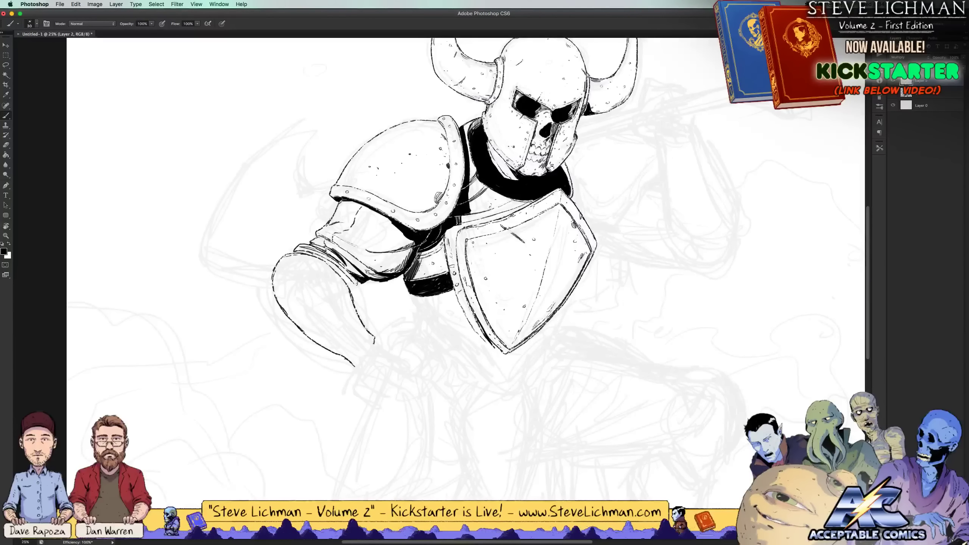
# Fill the cast shadow under the sleeve cuff on the forearm with black and clean up the cuff's outer edge with white
pyautogui.moveTo(348, 278)
pyautogui.mouseDown()
pyautogui.moveTo(365, 304)
pyautogui.moveTo(348, 273)
pyautogui.moveTo(328, 262)
pyautogui.mouseUp()
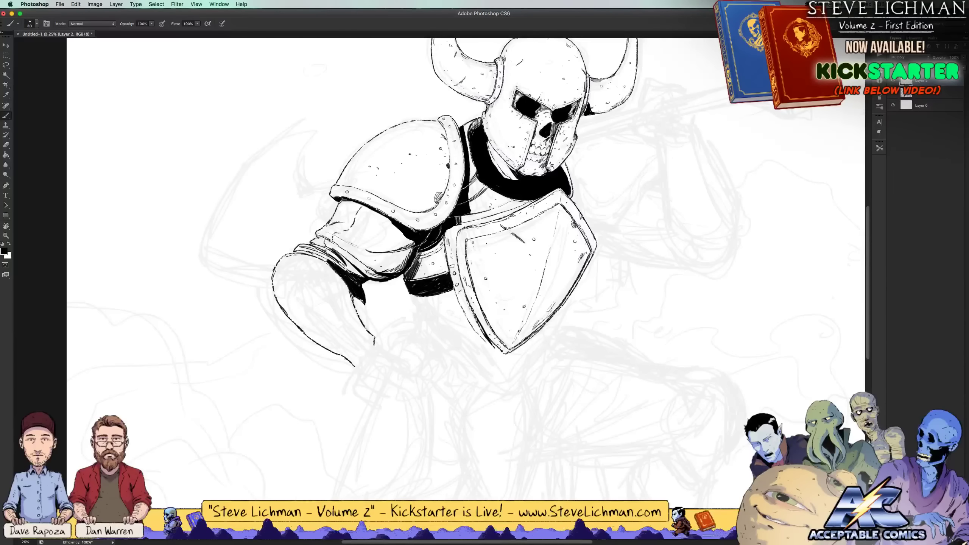
pyautogui.press('x')
pyautogui.moveTo(304, 245); pyautogui.dragTo(313, 239)
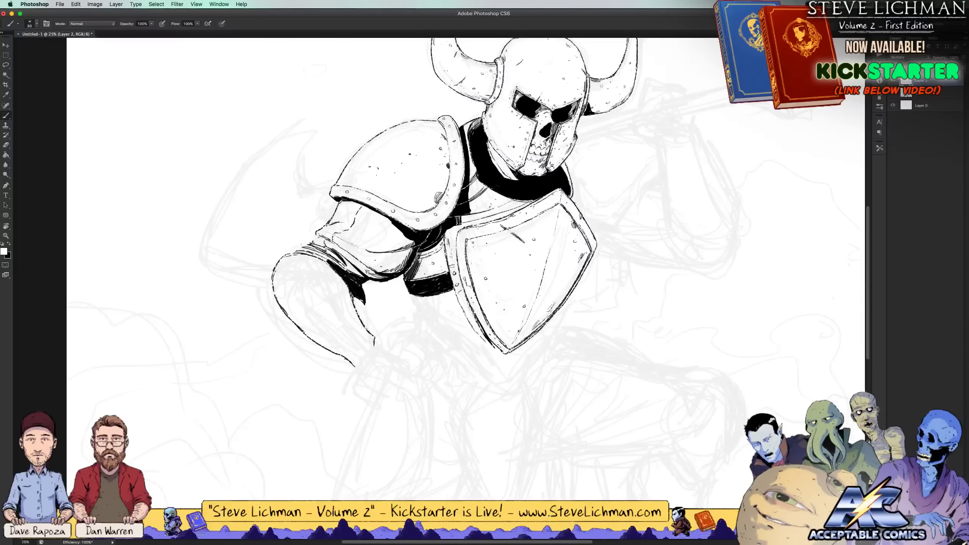
pyautogui.press('x')
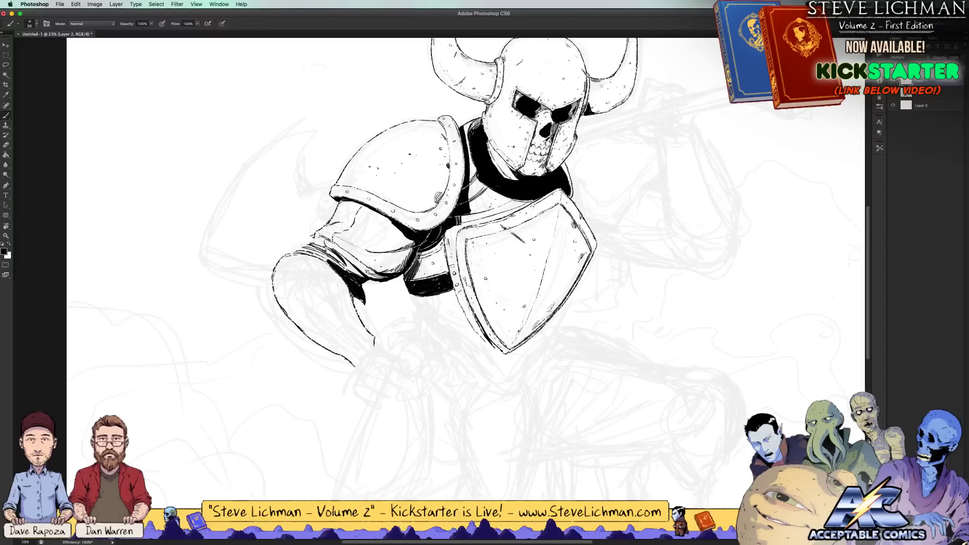
# Ink the sleeve's fold edge just above the forearm guard and clean it up with small white strokes
pyautogui.press('x')
pyautogui.press('x')
pyautogui.moveTo(315, 236); pyautogui.dragTo(306, 240)
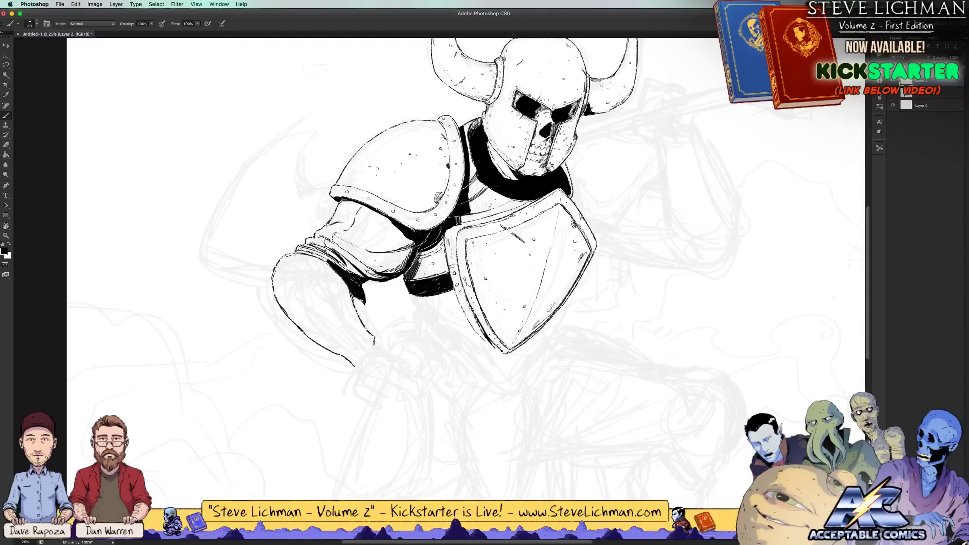
pyautogui.press('x')
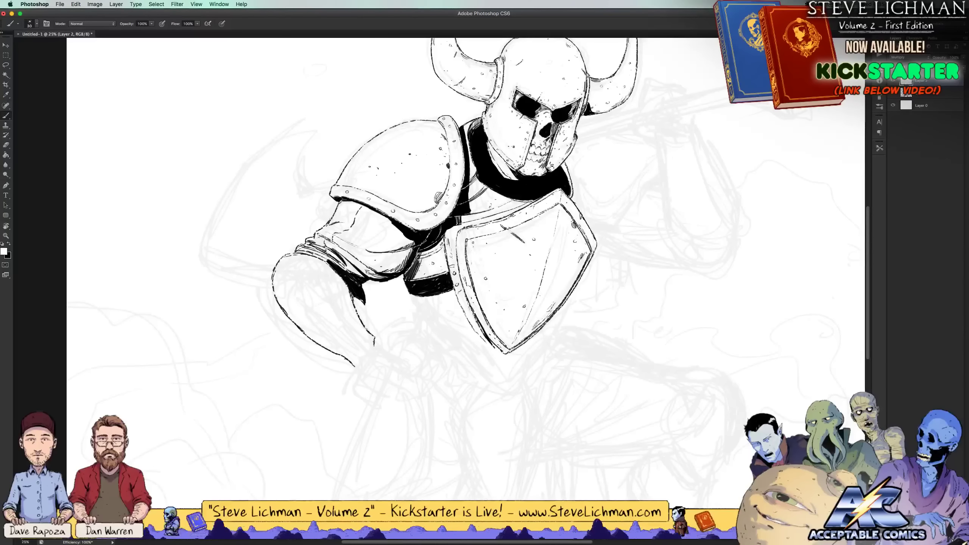
pyautogui.press('x')
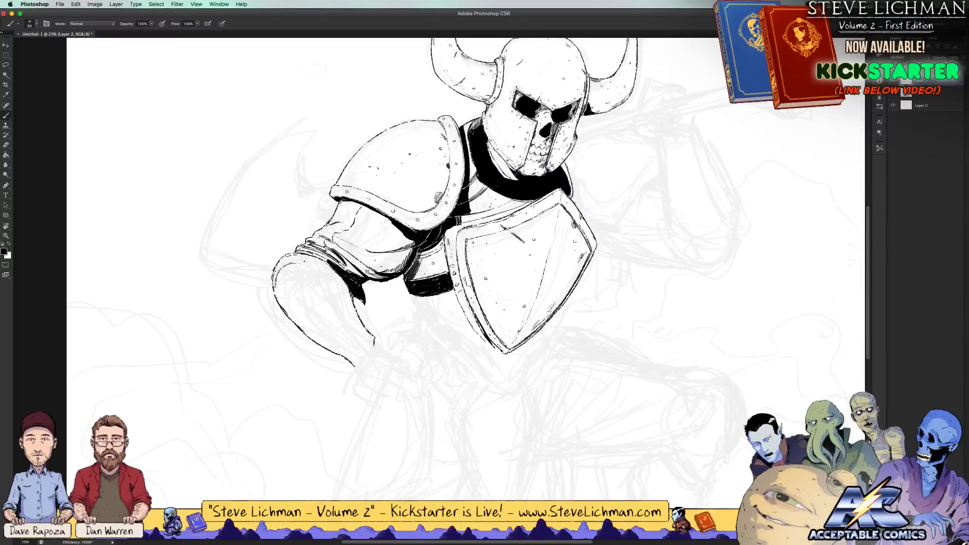
# Ink a rim line inside the forearm guard's contour, refine its outer edge and add small scratches to its surface
pyautogui.moveTo(304, 264)
pyautogui.mouseDown()
pyautogui.moveTo(348, 305)
pyautogui.moveTo(332, 279)
pyautogui.moveTo(300, 262)
pyautogui.moveTo(337, 284)
pyautogui.moveTo(363, 346)
pyautogui.mouseUp()
pyautogui.press('x')
pyautogui.press('x')
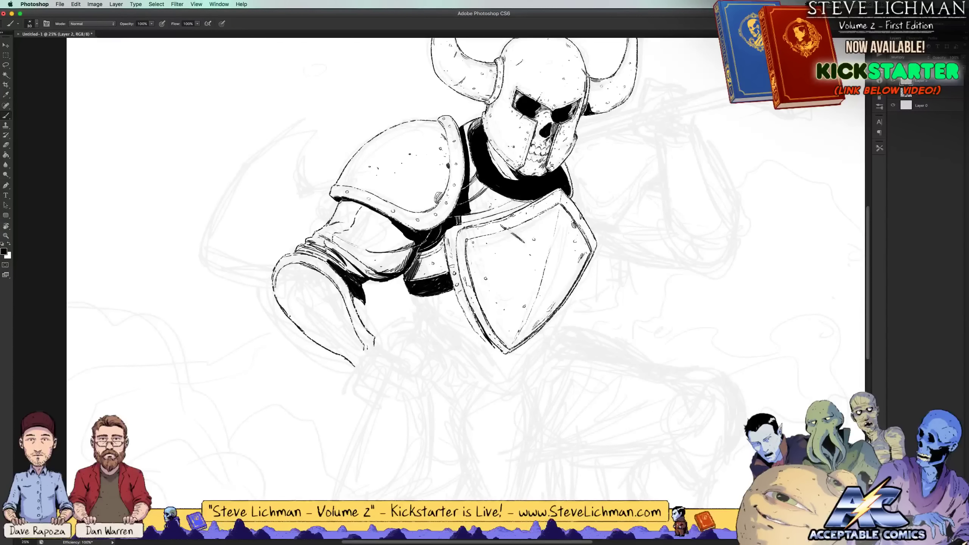
pyautogui.press('x')
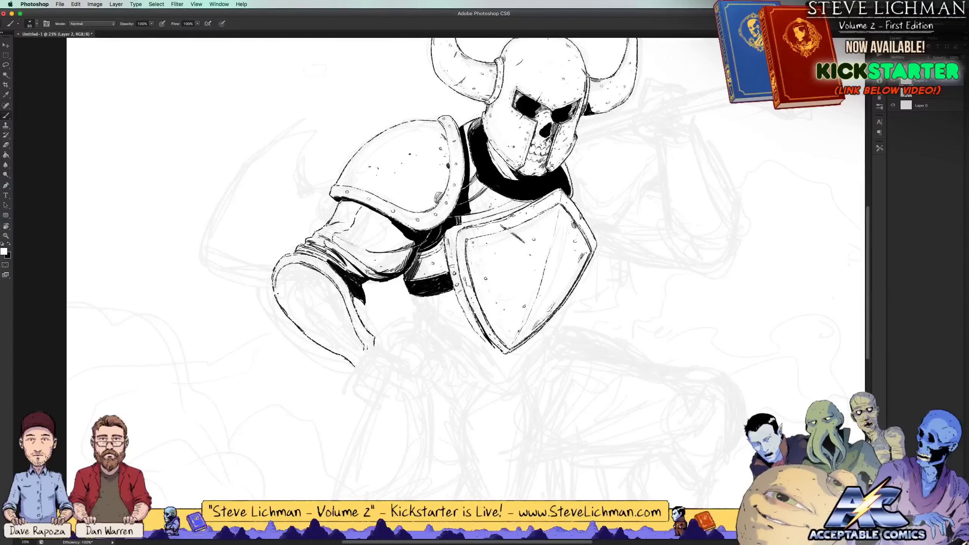
pyautogui.moveTo(276, 294); pyautogui.dragTo(304, 335)
pyautogui.press('x')
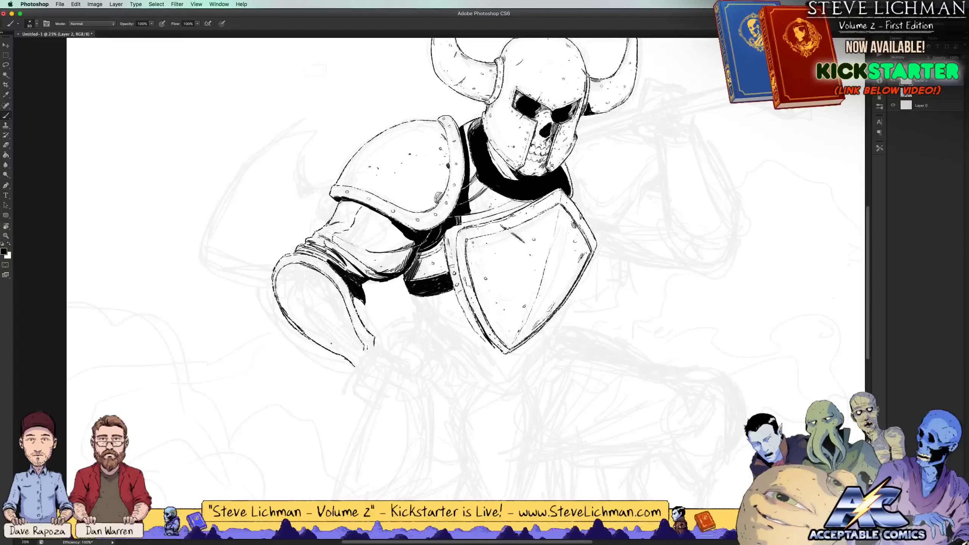
pyautogui.press('x')
pyautogui.press('x')
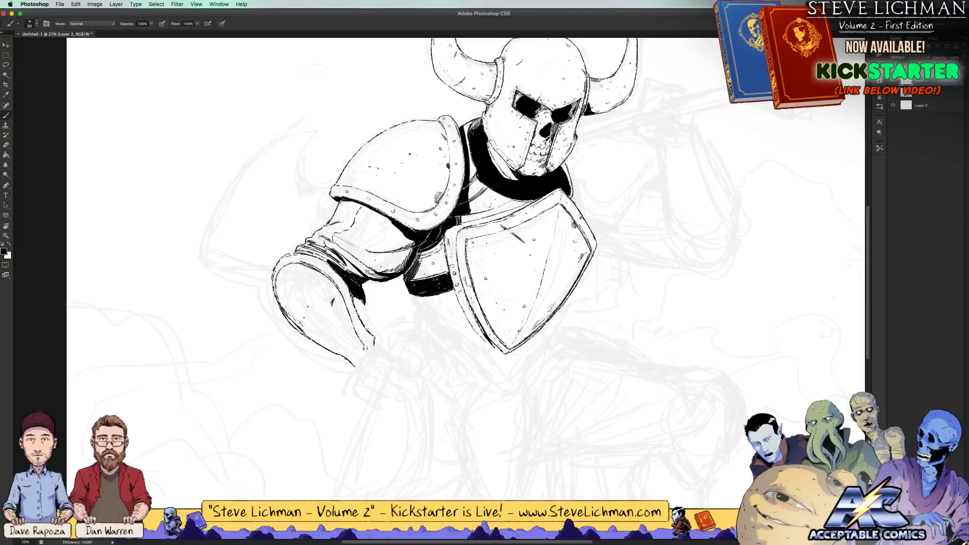
# Hatch the forearm guard's lower edge near the wrist, trim it with white and redraw its outer contour in black
pyautogui.moveTo(320, 338); pyautogui.dragTo(341, 349)
pyautogui.moveTo(340, 348)
pyautogui.mouseDown()
pyautogui.moveTo(366, 310)
pyautogui.moveTo(346, 357)
pyautogui.mouseUp()
pyautogui.moveTo(332, 349)
pyautogui.mouseDown()
pyautogui.moveTo(347, 327)
pyautogui.moveTo(339, 347)
pyautogui.mouseUp()
pyautogui.press('x')
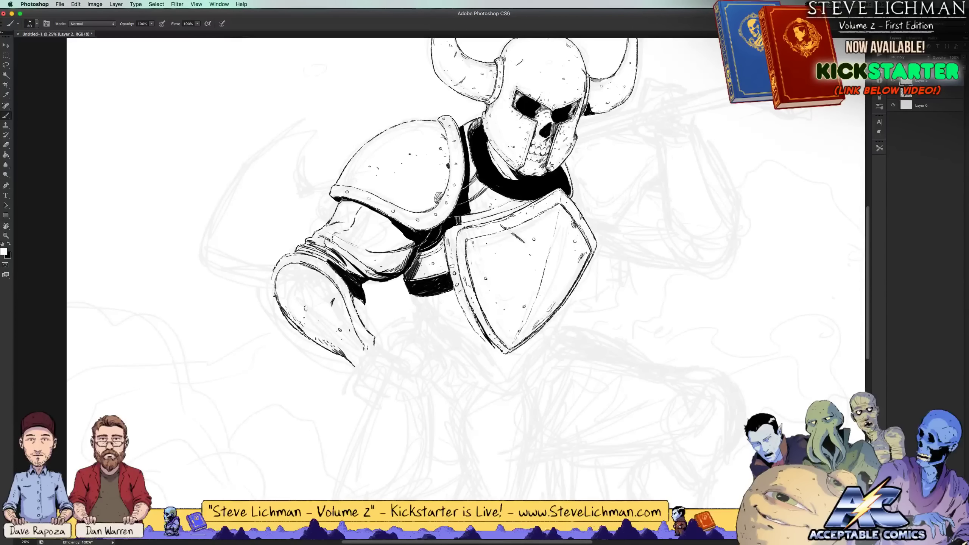
pyautogui.press('x')
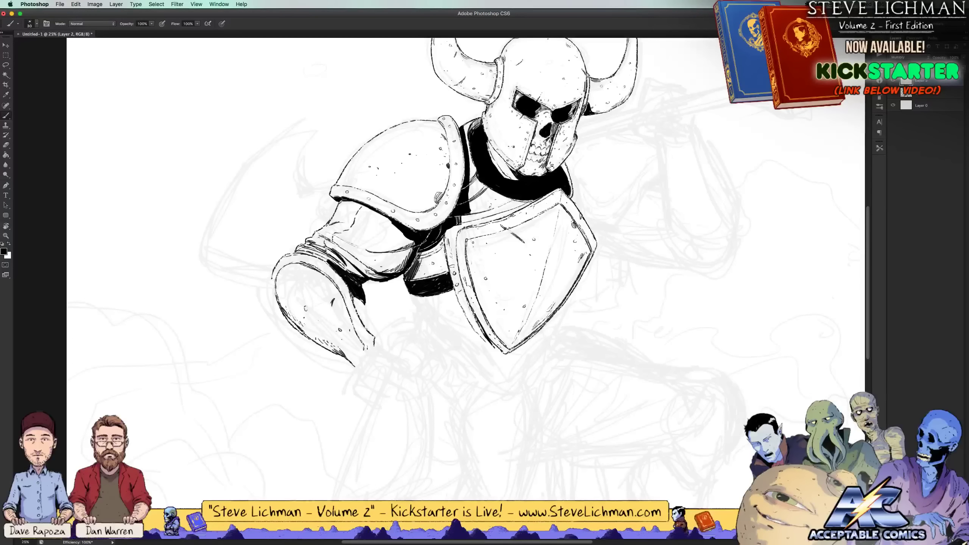
pyautogui.moveTo(273, 294); pyautogui.dragTo(292, 323)
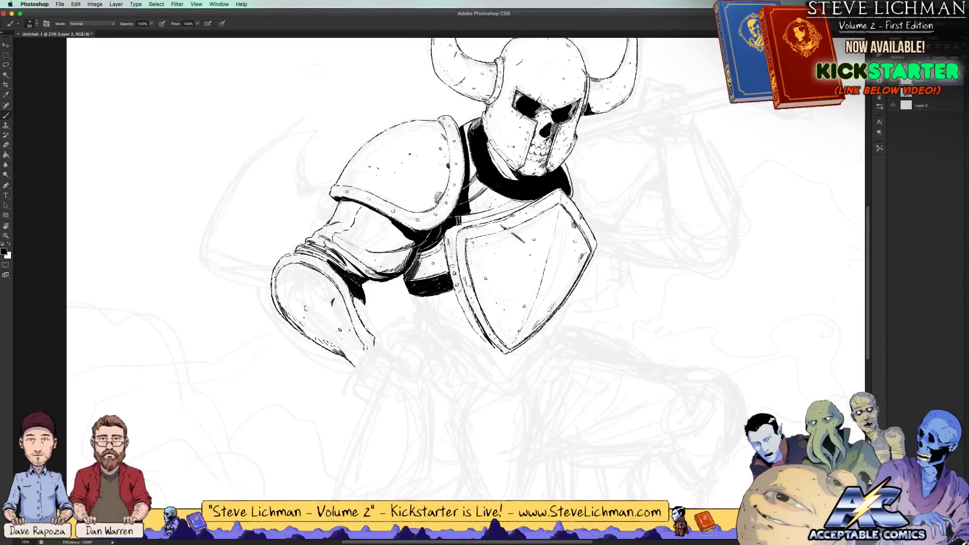
pyautogui.moveTo(278, 269); pyautogui.dragTo(282, 316)
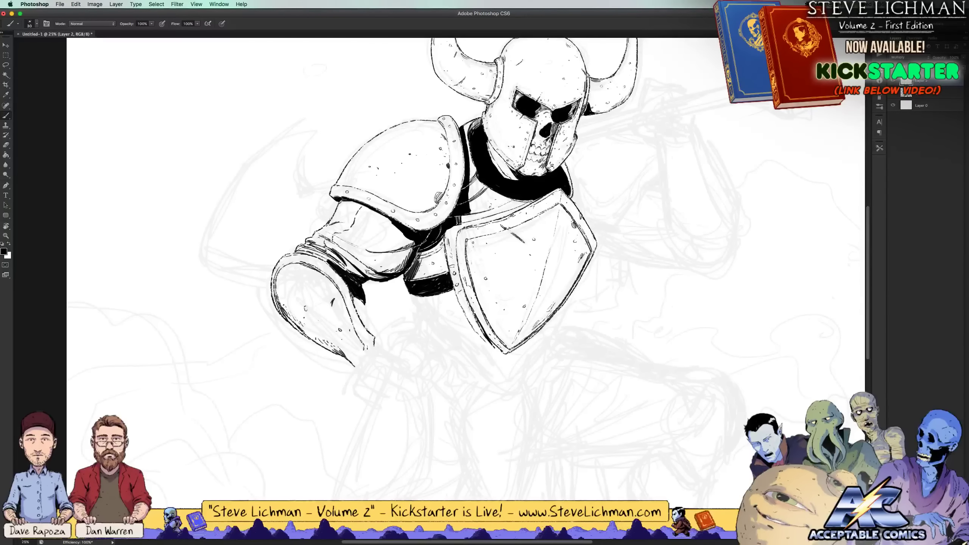
pyautogui.moveTo(286, 265)
pyautogui.mouseDown()
pyautogui.moveTo(277, 275)
pyautogui.moveTo(290, 265)
pyautogui.mouseUp()
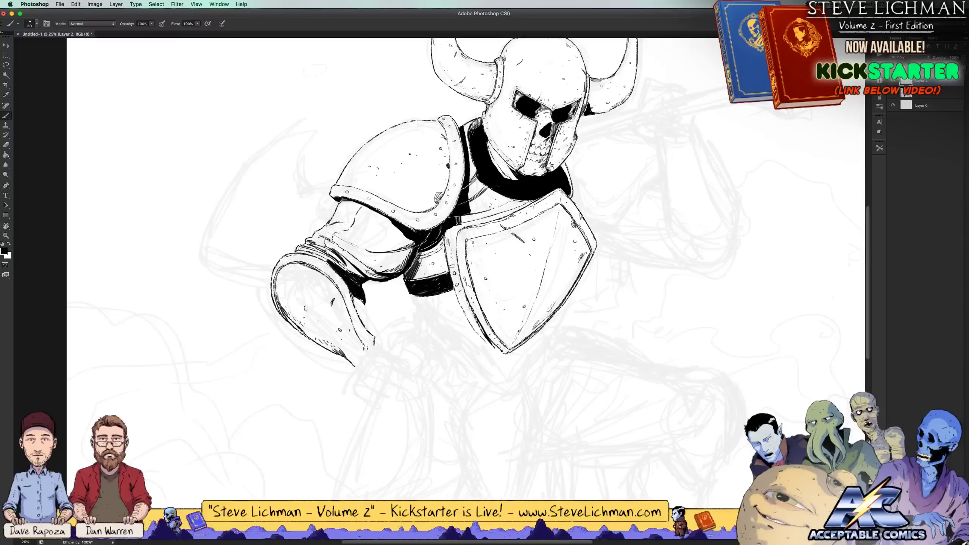
# Clean up the forearm guard's inner rim with white and fill a black shadow along the forearm beside the wrist
pyautogui.press('x')
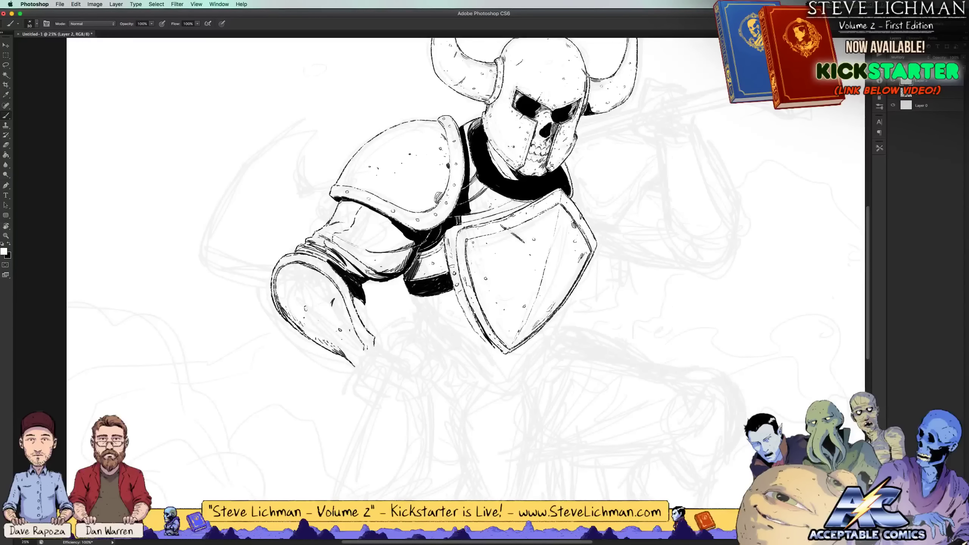
pyautogui.moveTo(331, 266); pyautogui.dragTo(347, 286)
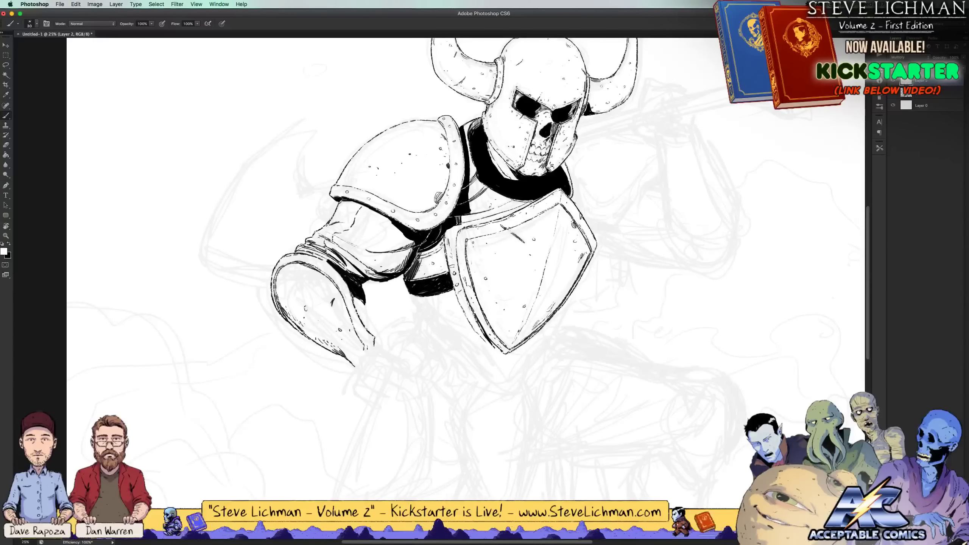
pyautogui.press('x')
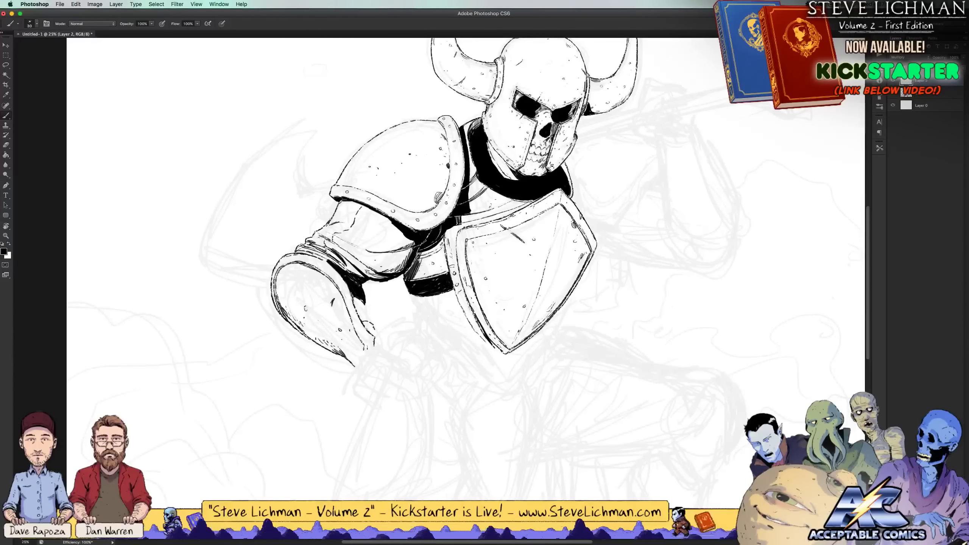
pyautogui.moveTo(371, 325)
pyautogui.mouseDown()
pyautogui.moveTo(376, 335)
pyautogui.moveTo(361, 333)
pyautogui.moveTo(374, 328)
pyautogui.moveTo(355, 308)
pyautogui.mouseUp()
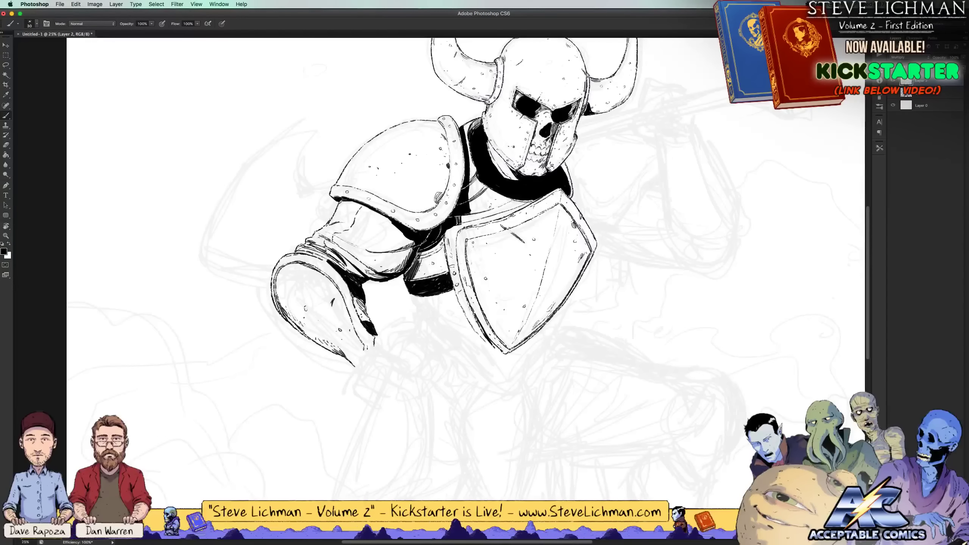
pyautogui.press('super+minus')
pyautogui.press('super+minus')
pyautogui.press('super+minus')
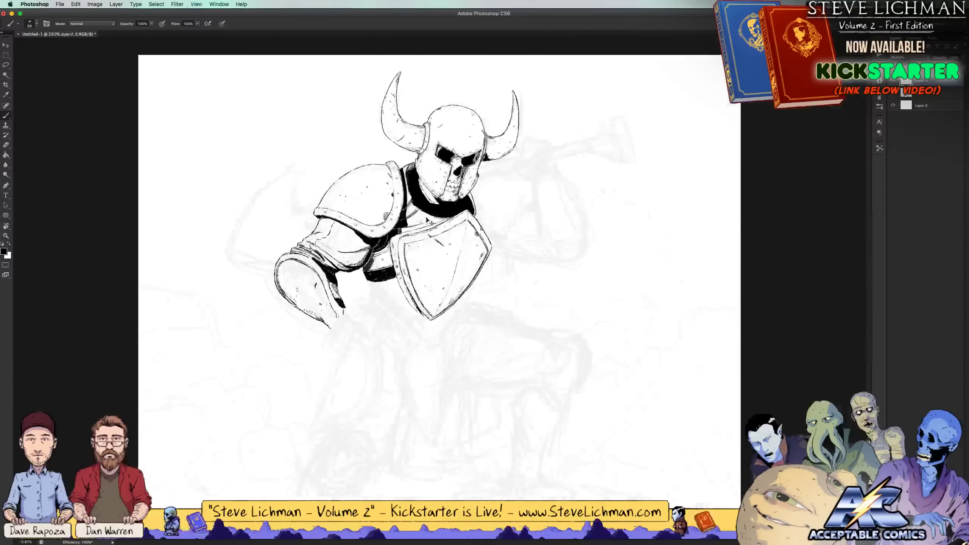
pyautogui.press('super+plus')
pyautogui.press('super+plus')
pyautogui.press('super+plus')
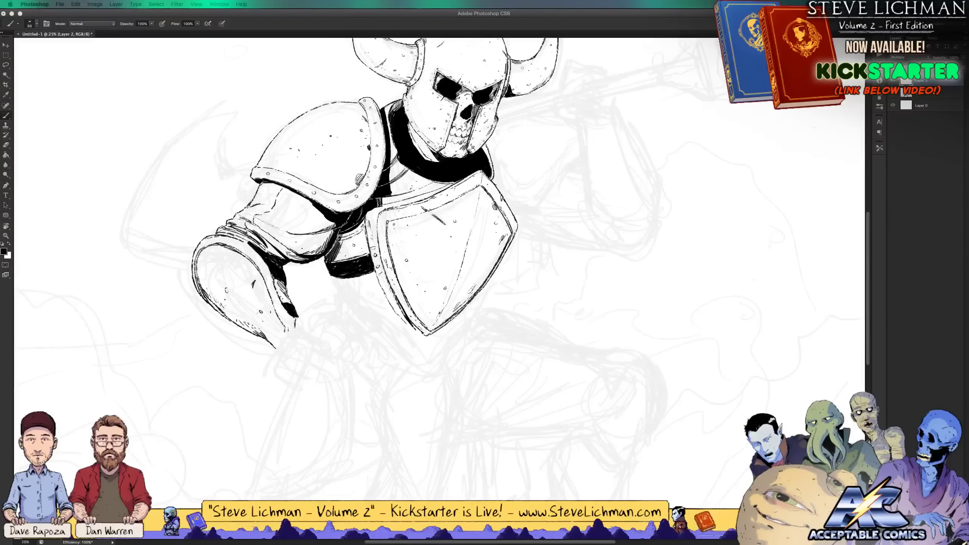
# Switch to the browser window, enlarge the picture of two figures in cat costumes to examine it, and close its tab
pyautogui.moveTo(0, 225); pyautogui.dragTo(655, 143)
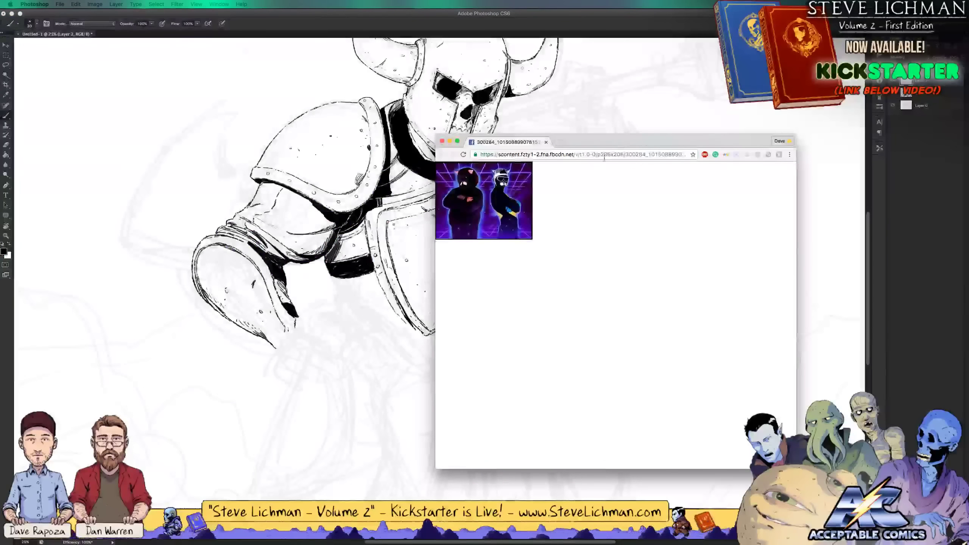
pyautogui.press('super+equal')
pyautogui.press('super+equal')
pyautogui.press('super+equal')
pyautogui.press('super+equal')
pyautogui.press('super+equal')
pyautogui.press('super+equal')
pyautogui.press('super+equal')
pyautogui.press('super+equal')
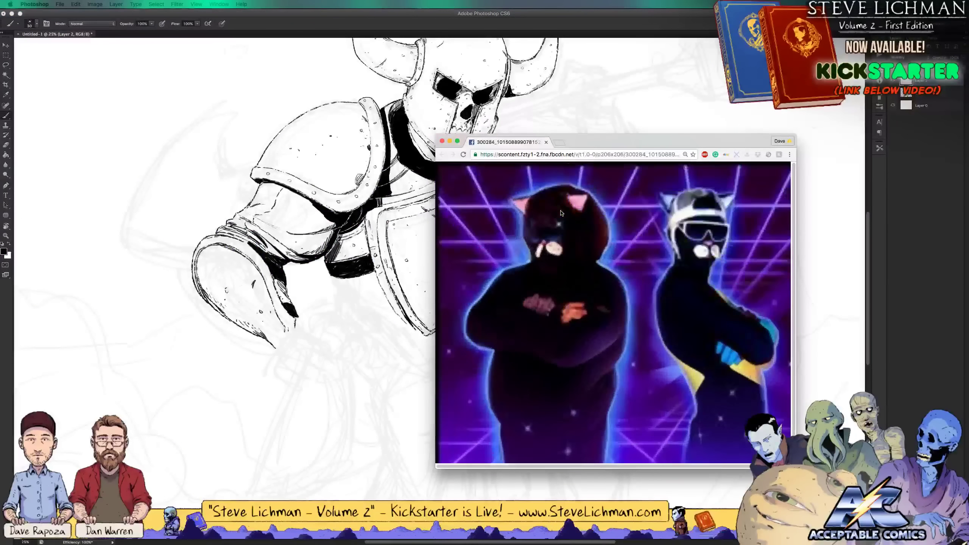
pyautogui.moveTo(628, 140); pyautogui.dragTo(405, 88)
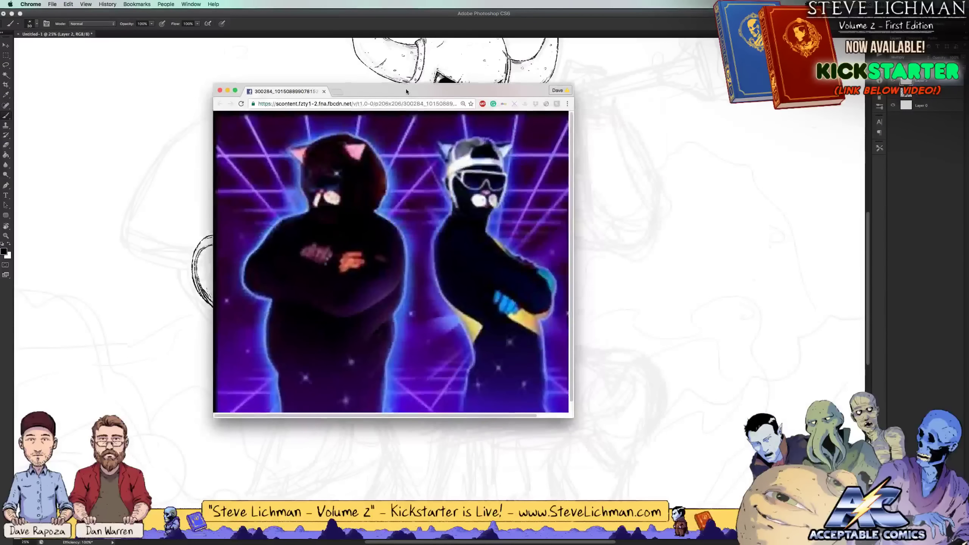
pyautogui.click(324, 91)
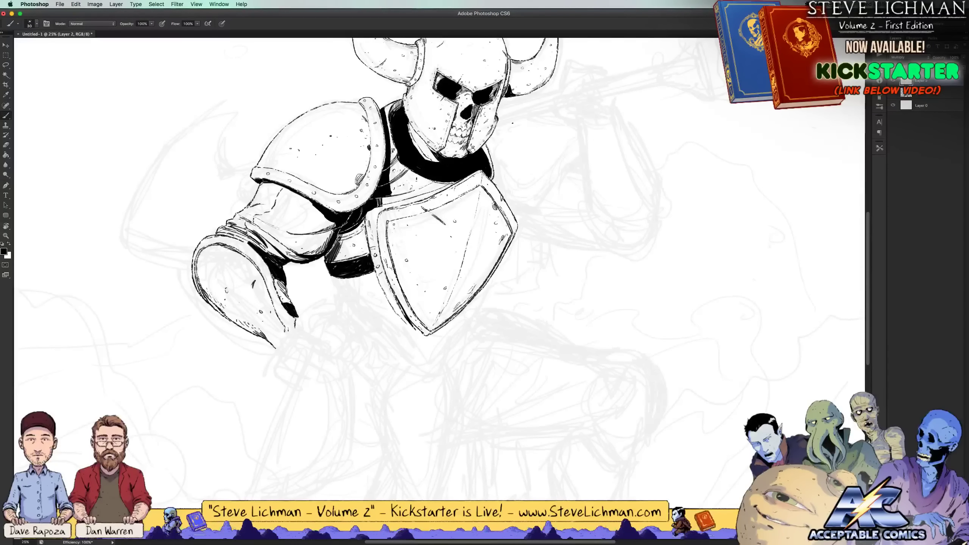
# Touch up the shield's rim near the upper corner beside the torso with fine black strokes
pyautogui.press('super+minus')
pyautogui.press('super+minus')
pyautogui.press('super+minus')
pyautogui.press('super+plus')
pyautogui.press('super+plus')
pyautogui.press('super+plus')
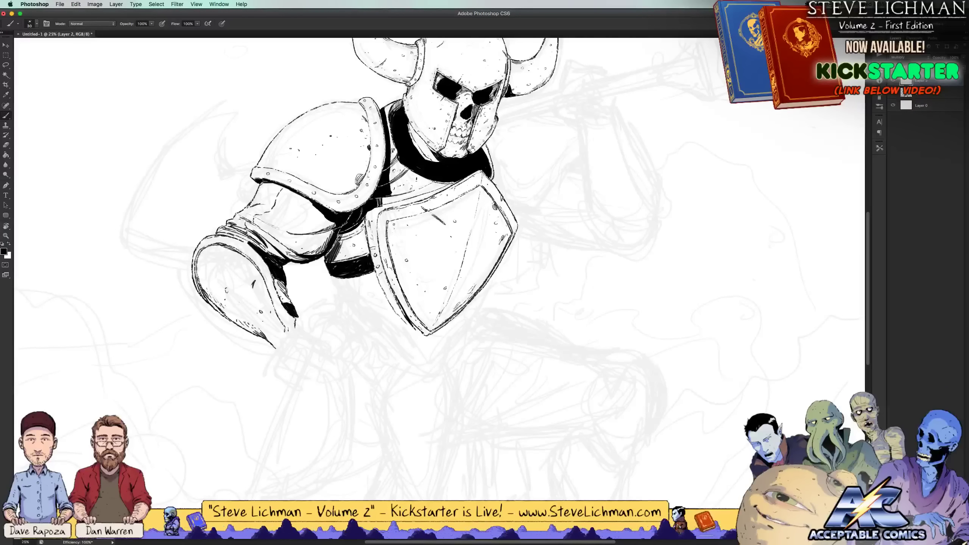
pyautogui.press('x')
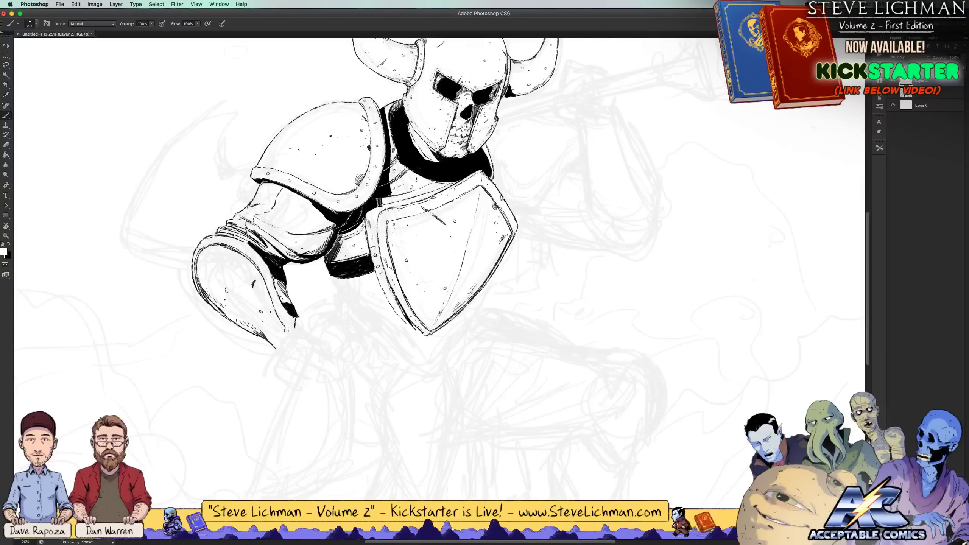
pyautogui.press('x')
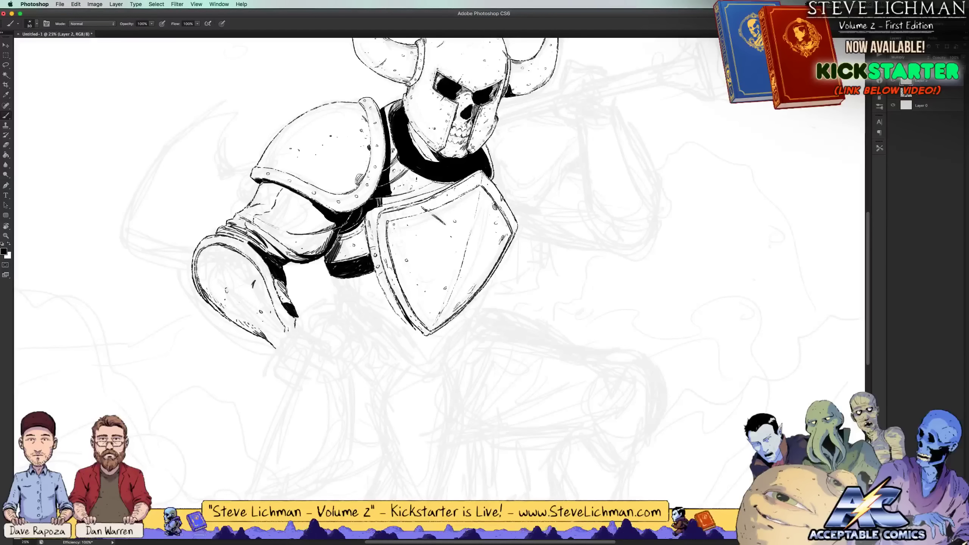
pyautogui.moveTo(378, 226); pyautogui.dragTo(381, 246)
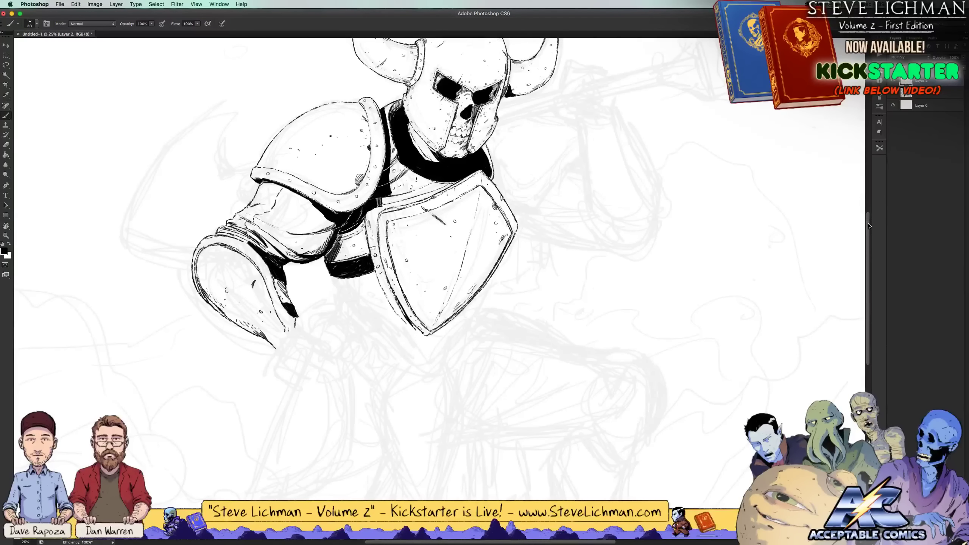
# Ink the first fingers of the raised hand gripping the axe handle beside the helmet
pyautogui.moveTo(871, 225); pyautogui.dragTo(873, 186)
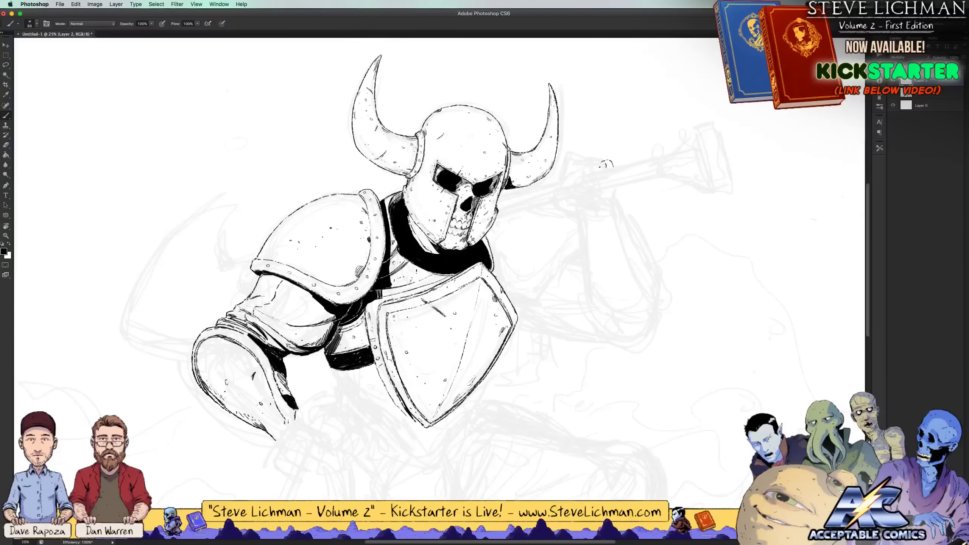
pyautogui.moveTo(603, 164)
pyautogui.mouseDown()
pyautogui.moveTo(601, 179)
pyautogui.moveTo(611, 161)
pyautogui.moveTo(609, 187)
pyautogui.moveTo(613, 168)
pyautogui.moveTo(595, 155)
pyautogui.moveTo(590, 176)
pyautogui.mouseUp()
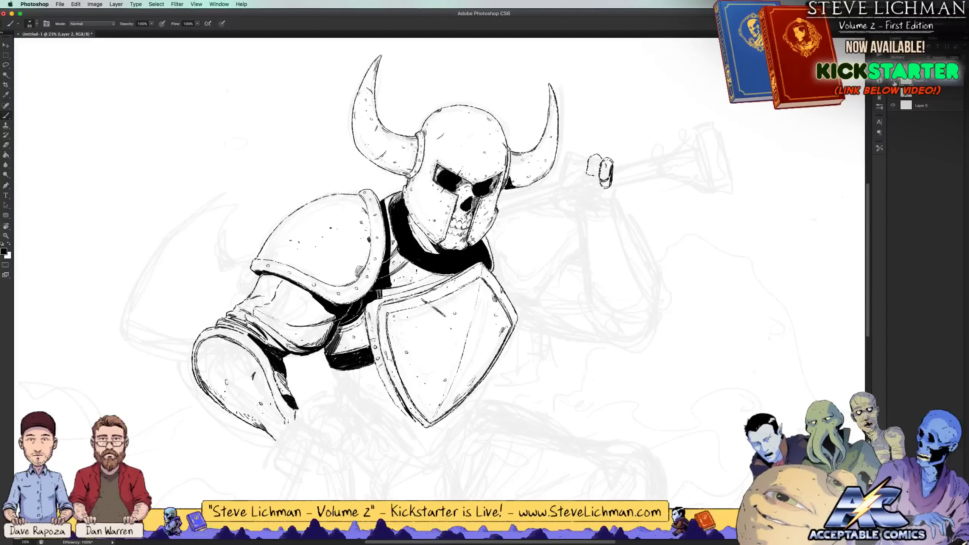
# Hide the inked and sketch layers and draw a cartoon creature's two bulging eyes, brow line and nostrils on a new layer
pyautogui.moveTo(892, 80); pyautogui.dragTo(892, 92)
pyautogui.press('alt+shift+super+n')
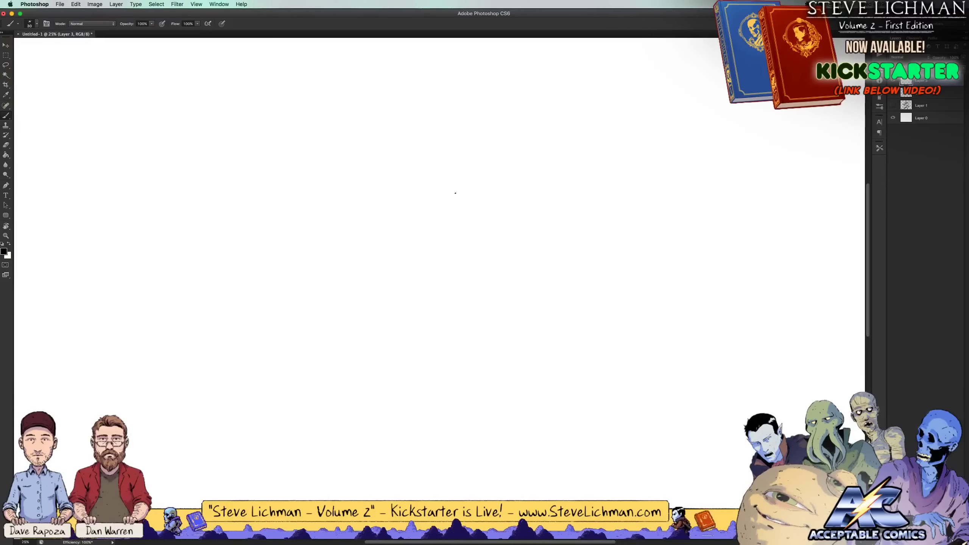
pyautogui.moveTo(452, 214)
pyautogui.mouseDown()
pyautogui.moveTo(443, 188)
pyautogui.moveTo(469, 149)
pyautogui.moveTo(525, 181)
pyautogui.moveTo(498, 187)
pyautogui.moveTo(497, 220)
pyautogui.moveTo(482, 193)
pyautogui.moveTo(494, 209)
pyautogui.moveTo(485, 196)
pyautogui.moveTo(471, 212)
pyautogui.moveTo(485, 205)
pyautogui.moveTo(491, 214)
pyautogui.moveTo(335, 247)
pyautogui.moveTo(301, 282)
pyautogui.moveTo(338, 289)
pyautogui.moveTo(344, 255)
pyautogui.moveTo(356, 265)
pyautogui.moveTo(305, 302)
pyautogui.mouseUp()
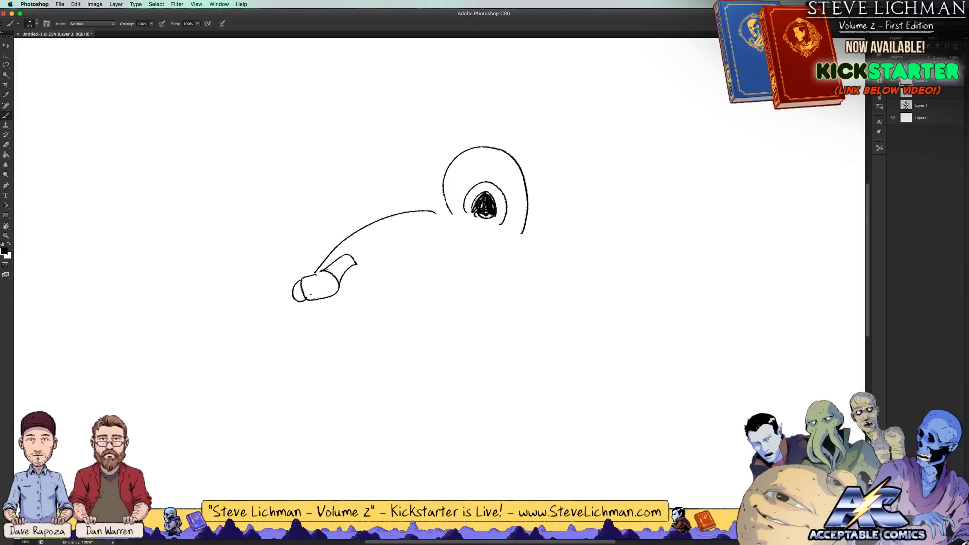
pyautogui.moveTo(437, 213)
pyautogui.mouseDown()
pyautogui.moveTo(516, 246)
pyautogui.moveTo(536, 229)
pyautogui.mouseUp()
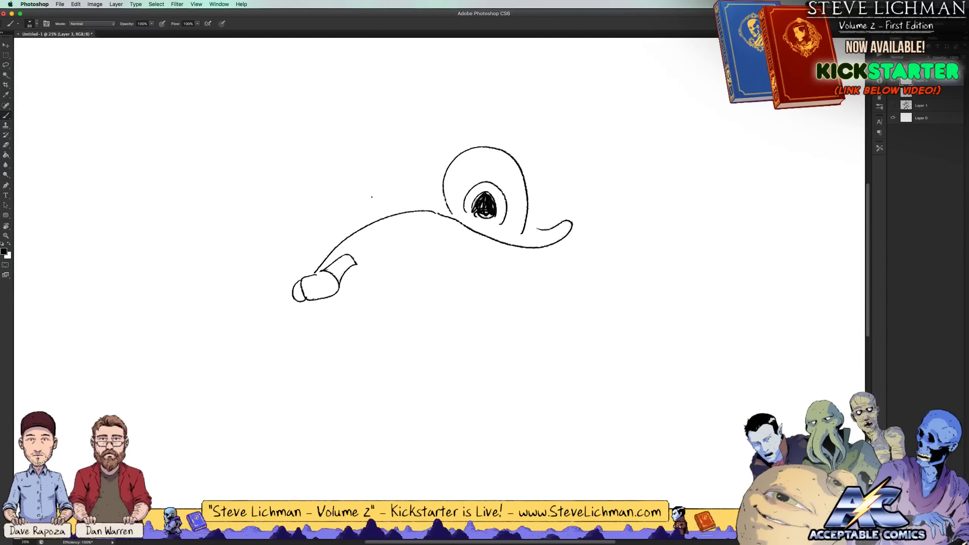
pyautogui.moveTo(381, 216)
pyautogui.mouseDown()
pyautogui.moveTo(325, 207)
pyautogui.moveTo(343, 232)
pyautogui.moveTo(369, 229)
pyautogui.mouseUp()
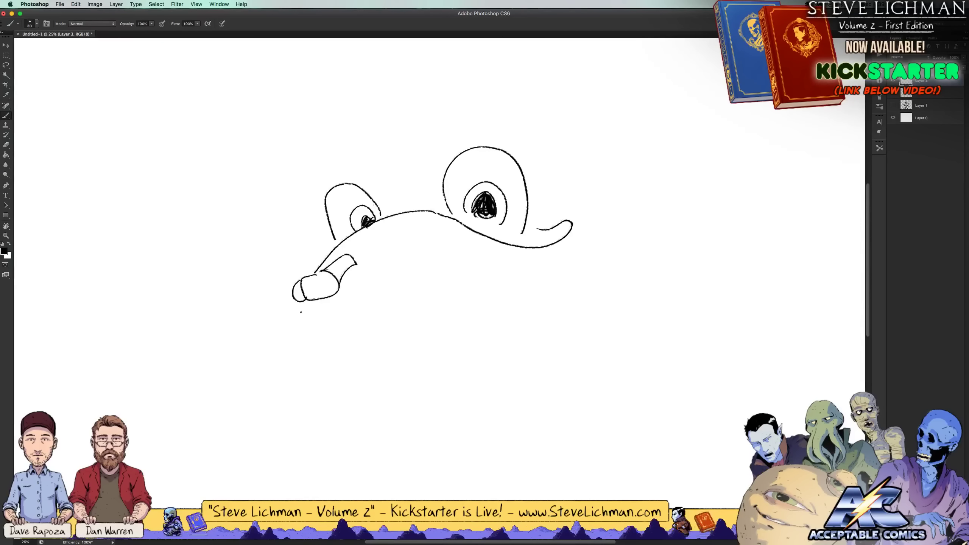
# Draw the creature's muzzle and mouth line, pointed upper teeth, lower jaw, and a shaggy beard hanging from the chin
pyautogui.moveTo(295, 302)
pyautogui.mouseDown()
pyautogui.moveTo(281, 365)
pyautogui.moveTo(299, 375)
pyautogui.moveTo(322, 371)
pyautogui.moveTo(313, 349)
pyautogui.moveTo(350, 332)
pyautogui.moveTo(446, 345)
pyautogui.moveTo(503, 318)
pyautogui.moveTo(469, 295)
pyautogui.mouseUp()
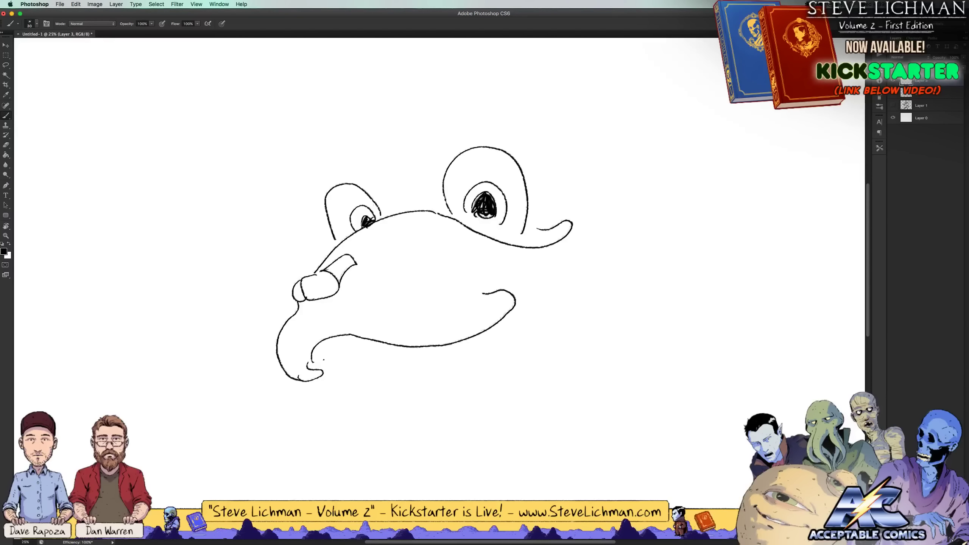
pyautogui.moveTo(324, 359)
pyautogui.mouseDown()
pyautogui.moveTo(337, 382)
pyautogui.moveTo(332, 372)
pyautogui.mouseUp()
pyautogui.moveTo(372, 341); pyautogui.dragTo(390, 345)
pyautogui.moveTo(323, 350)
pyautogui.mouseDown()
pyautogui.moveTo(339, 361)
pyautogui.moveTo(365, 357)
pyautogui.moveTo(371, 338)
pyautogui.mouseUp()
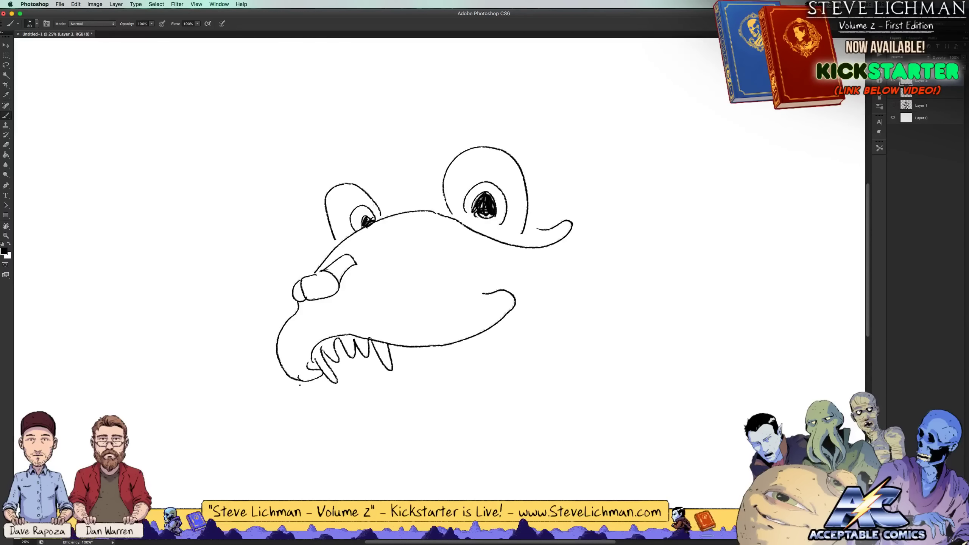
pyautogui.moveTo(300, 385)
pyautogui.mouseDown()
pyautogui.moveTo(337, 413)
pyautogui.moveTo(331, 399)
pyautogui.moveTo(379, 403)
pyautogui.moveTo(404, 375)
pyautogui.moveTo(477, 391)
pyautogui.moveTo(544, 347)
pyautogui.moveTo(584, 274)
pyautogui.mouseUp()
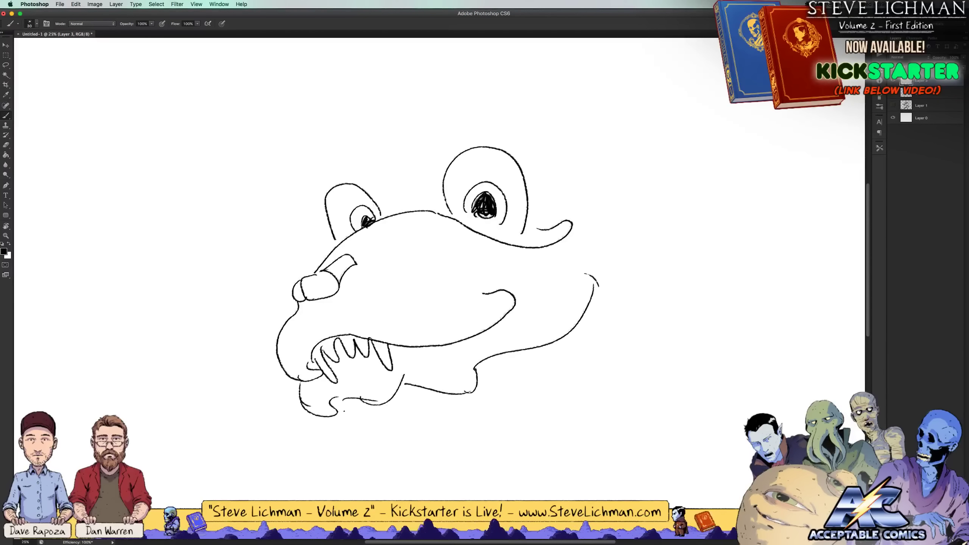
pyautogui.moveTo(341, 405)
pyautogui.mouseDown()
pyautogui.moveTo(369, 458)
pyautogui.moveTo(437, 474)
pyautogui.moveTo(437, 409)
pyautogui.moveTo(468, 391)
pyautogui.mouseUp()
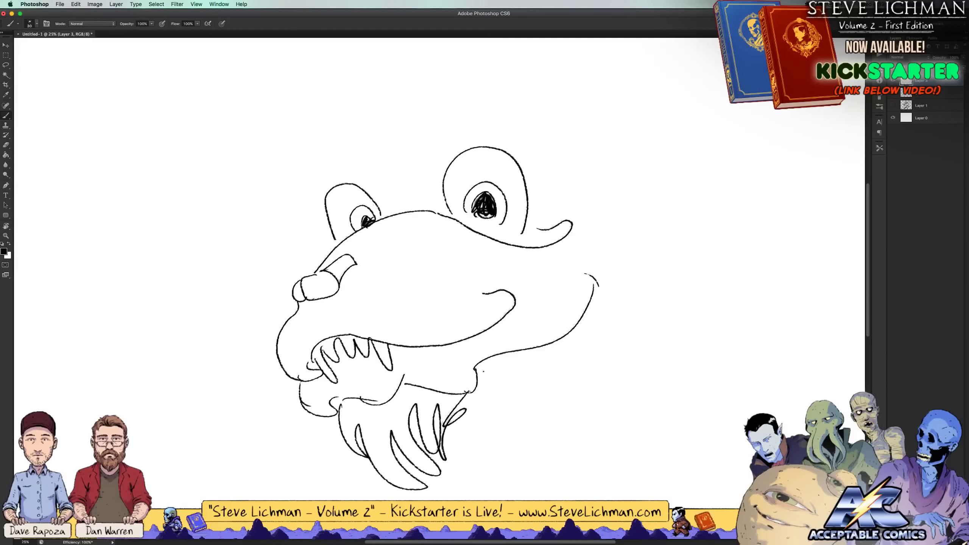
# Rework the creature's nose with heavier dark strokes, add a crease down to the lip, and dot small spots on the snout
pyautogui.moveTo(356, 265)
pyautogui.mouseDown()
pyautogui.moveTo(336, 287)
pyautogui.moveTo(291, 274)
pyautogui.moveTo(285, 295)
pyautogui.mouseUp()
pyautogui.moveTo(291, 288)
pyautogui.mouseDown()
pyautogui.moveTo(317, 298)
pyautogui.moveTo(312, 314)
pyautogui.mouseUp()
pyautogui.moveTo(305, 312); pyautogui.dragTo(336, 312)
pyautogui.moveTo(343, 285)
pyautogui.mouseDown()
pyautogui.moveTo(329, 309)
pyautogui.moveTo(337, 299)
pyautogui.mouseUp()
pyautogui.moveTo(323, 316); pyautogui.dragTo(331, 338)
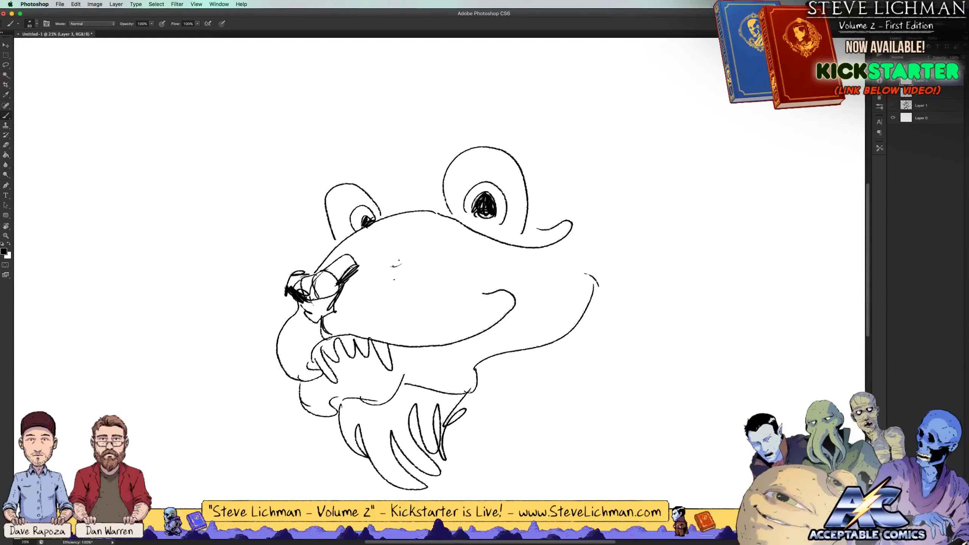
pyautogui.moveTo(393, 265); pyautogui.dragTo(402, 262)
pyautogui.click(423, 255)
pyautogui.click(483, 248)
pyautogui.click(478, 260)
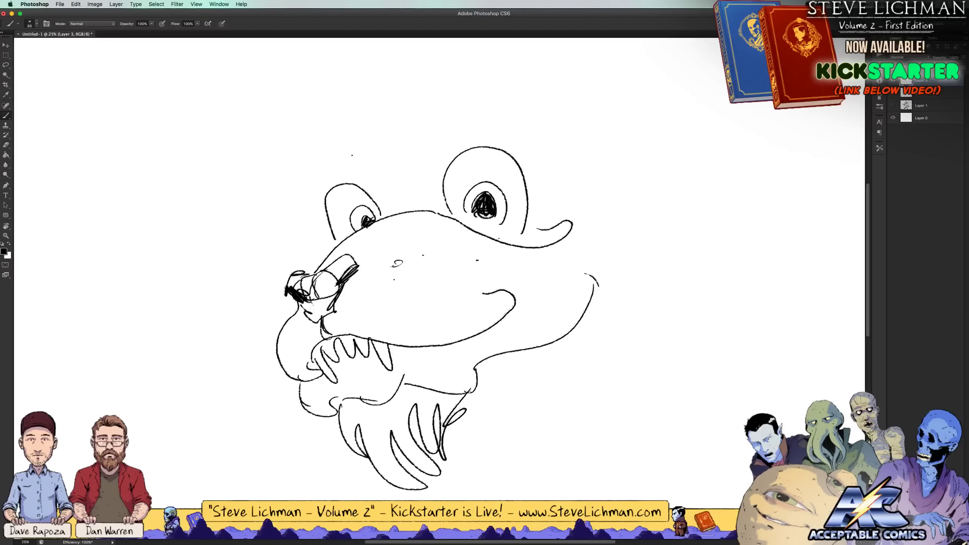
# Draw tufted brow ridges around both bulging eyes, with short hair strokes at their inner and outer corners
pyautogui.moveTo(345, 162)
pyautogui.mouseDown()
pyautogui.moveTo(315, 181)
pyautogui.moveTo(316, 220)
pyautogui.moveTo(326, 225)
pyautogui.mouseUp()
pyautogui.moveTo(339, 172)
pyautogui.mouseDown()
pyautogui.moveTo(324, 219)
pyautogui.moveTo(370, 193)
pyautogui.mouseUp()
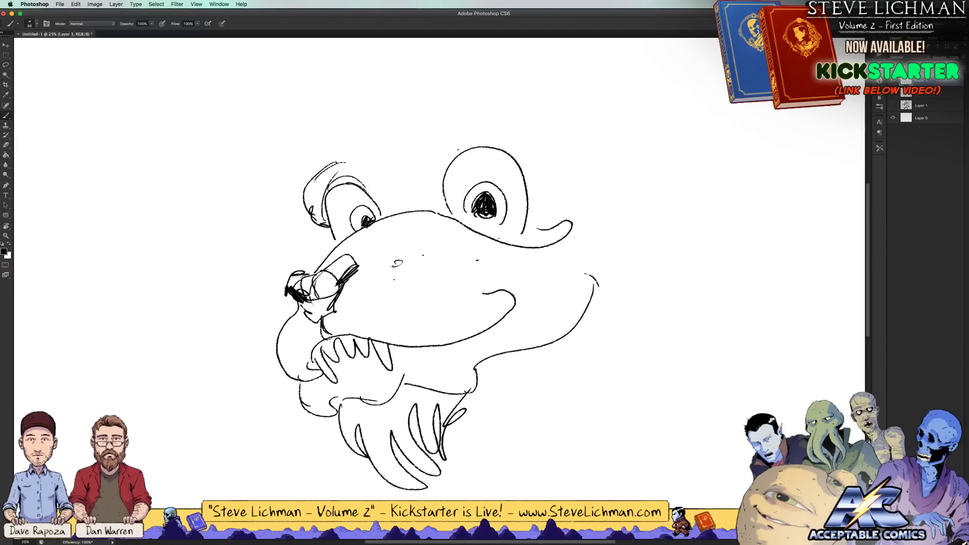
pyautogui.moveTo(436, 156)
pyautogui.mouseDown()
pyautogui.moveTo(455, 131)
pyautogui.moveTo(511, 121)
pyautogui.mouseUp()
pyautogui.moveTo(489, 123); pyautogui.dragTo(541, 179)
pyautogui.moveTo(520, 120)
pyautogui.mouseDown()
pyautogui.moveTo(551, 168)
pyautogui.moveTo(544, 221)
pyautogui.mouseUp()
pyautogui.moveTo(555, 186); pyautogui.dragTo(549, 226)
pyautogui.moveTo(438, 146); pyautogui.dragTo(432, 178)
pyautogui.moveTo(372, 173); pyautogui.dragTo(382, 187)
pyautogui.moveTo(381, 168)
pyautogui.mouseDown()
pyautogui.moveTo(343, 166)
pyautogui.moveTo(382, 167)
pyautogui.mouseUp()
pyautogui.moveTo(372, 168)
pyautogui.mouseDown()
pyautogui.moveTo(393, 174)
pyautogui.moveTo(394, 194)
pyautogui.moveTo(445, 218)
pyautogui.mouseUp()
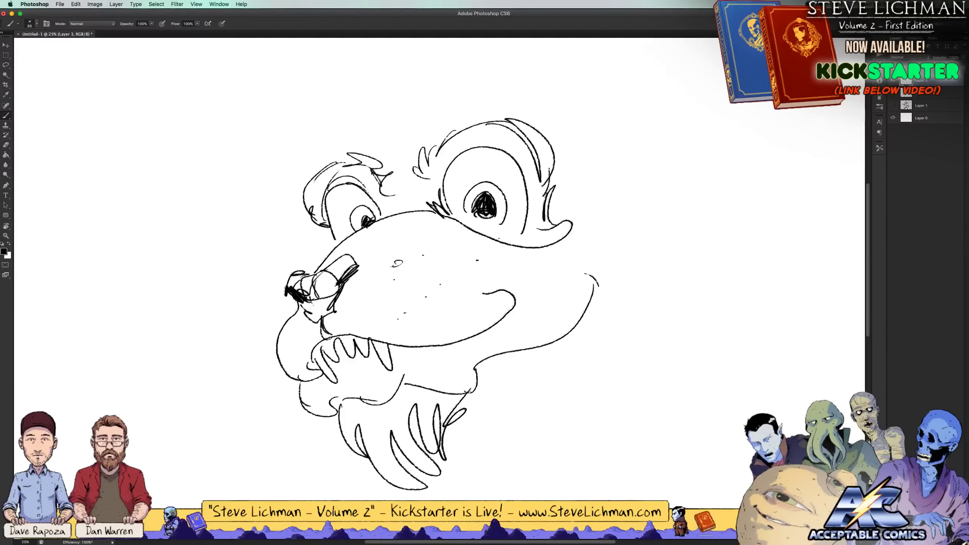
# Add another spot on the snout, extend the cheek line behind the eye, and draw spiky fur tufts at the cheek
pyautogui.moveTo(474, 279); pyautogui.dragTo(471, 287)
pyautogui.moveTo(542, 257); pyautogui.dragTo(555, 260)
pyautogui.moveTo(549, 246)
pyautogui.mouseDown()
pyautogui.moveTo(564, 258)
pyautogui.moveTo(604, 251)
pyautogui.mouseUp()
pyautogui.moveTo(612, 267)
pyautogui.mouseDown()
pyautogui.moveTo(591, 226)
pyautogui.moveTo(620, 256)
pyautogui.mouseUp()
pyautogui.moveTo(615, 262); pyautogui.dragTo(617, 297)
pyautogui.moveTo(605, 246)
pyautogui.mouseDown()
pyautogui.moveTo(618, 336)
pyautogui.moveTo(691, 302)
pyautogui.mouseUp()
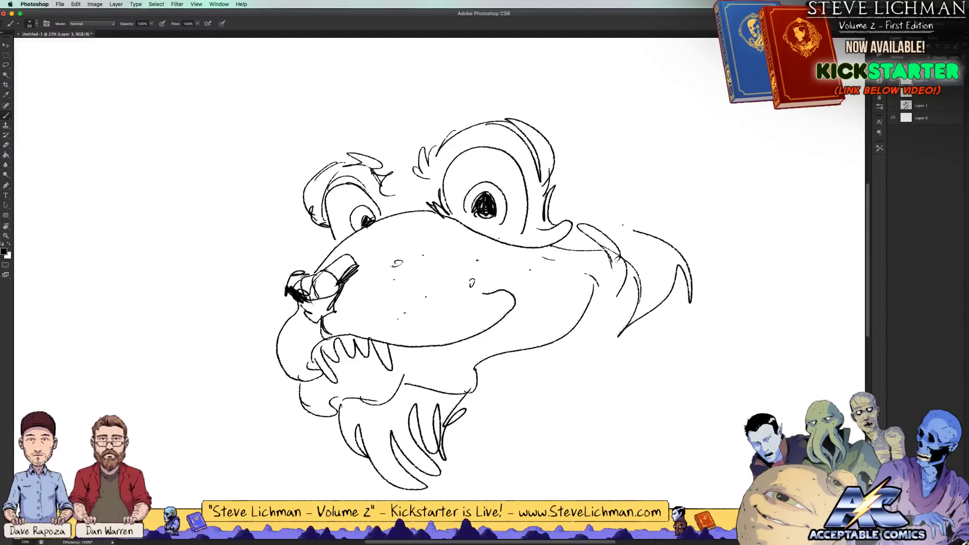
pyautogui.moveTo(681, 236)
pyautogui.mouseDown()
pyautogui.moveTo(624, 225)
pyautogui.moveTo(610, 211)
pyautogui.mouseUp()
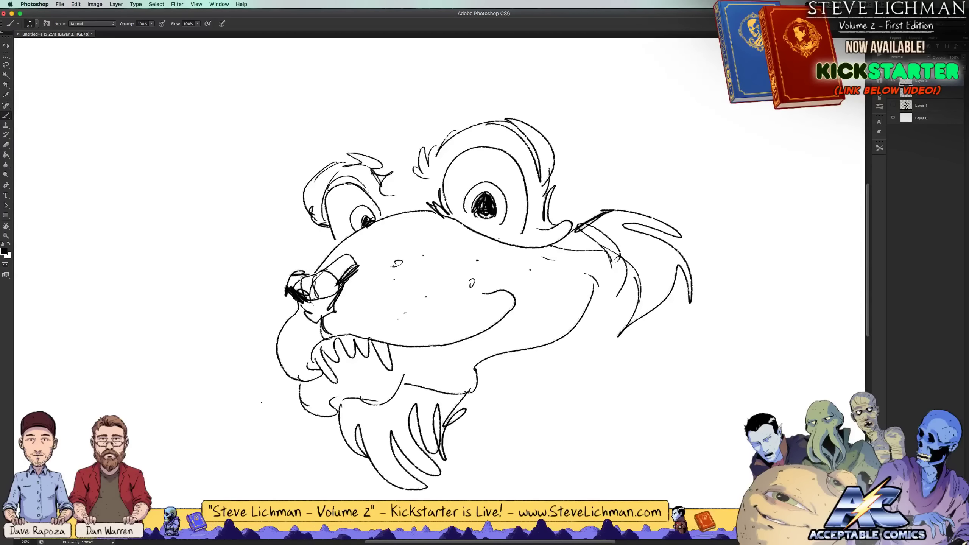
# Fill in the lower teeth between the upper fangs and add the lower lip line towards the back of the mouth
pyautogui.moveTo(336, 382)
pyautogui.mouseDown()
pyautogui.moveTo(356, 357)
pyautogui.moveTo(381, 359)
pyautogui.mouseUp()
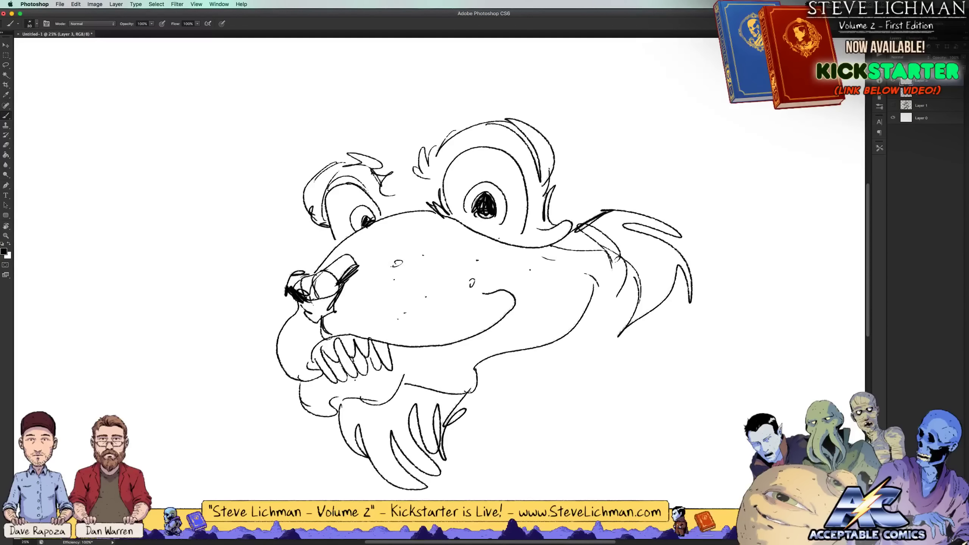
pyautogui.moveTo(312, 385)
pyautogui.mouseDown()
pyautogui.moveTo(390, 375)
pyautogui.moveTo(418, 345)
pyautogui.moveTo(433, 348)
pyautogui.mouseUp()
pyautogui.moveTo(415, 349); pyautogui.dragTo(405, 362)
# Outline the creature's forehead with hair tufts at the crown and draw two ringed horns running to the canvas edge
pyautogui.press('super+minus')
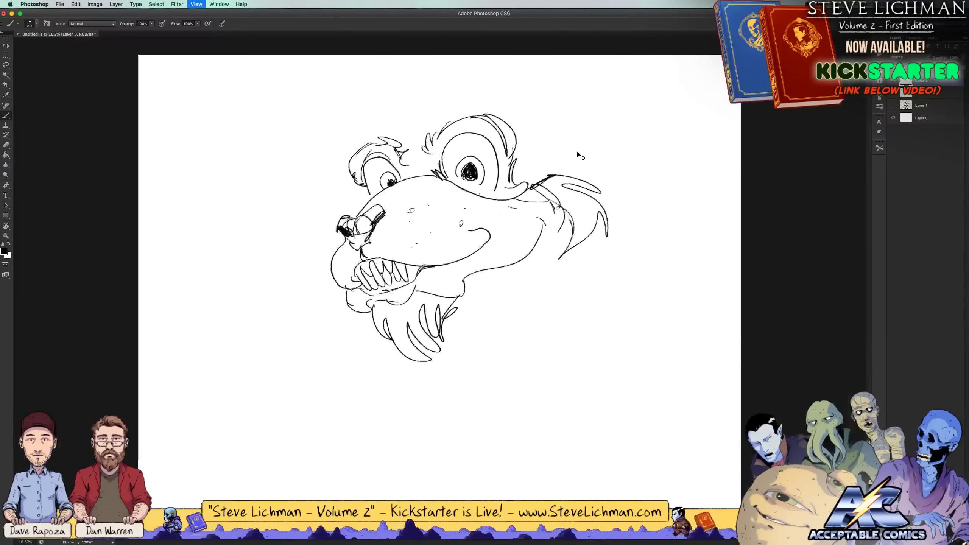
pyautogui.moveTo(387, 177)
pyautogui.mouseDown()
pyautogui.moveTo(417, 141)
pyautogui.moveTo(454, 131)
pyautogui.moveTo(462, 114)
pyautogui.moveTo(438, 148)
pyautogui.moveTo(471, 123)
pyautogui.mouseUp()
pyautogui.moveTo(460, 123); pyautogui.dragTo(489, 119)
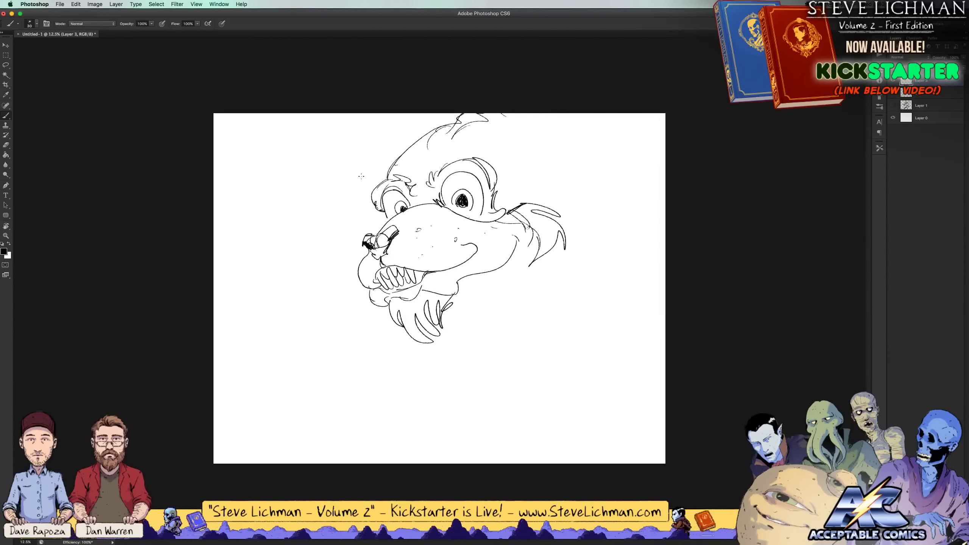
pyautogui.moveTo(397, 164)
pyautogui.mouseDown()
pyautogui.moveTo(368, 130)
pyautogui.moveTo(379, 110)
pyautogui.moveTo(392, 111)
pyautogui.moveTo(411, 140)
pyautogui.moveTo(397, 155)
pyautogui.moveTo(384, 140)
pyautogui.mouseUp()
pyautogui.moveTo(381, 126)
pyautogui.mouseDown()
pyautogui.moveTo(372, 143)
pyautogui.moveTo(375, 119)
pyautogui.mouseUp()
pyautogui.moveTo(531, 125)
pyautogui.mouseDown()
pyautogui.moveTo(522, 145)
pyautogui.moveTo(578, 114)
pyautogui.moveTo(522, 132)
pyautogui.moveTo(543, 147)
pyautogui.mouseUp()
pyautogui.moveTo(546, 122); pyautogui.dragTo(565, 141)
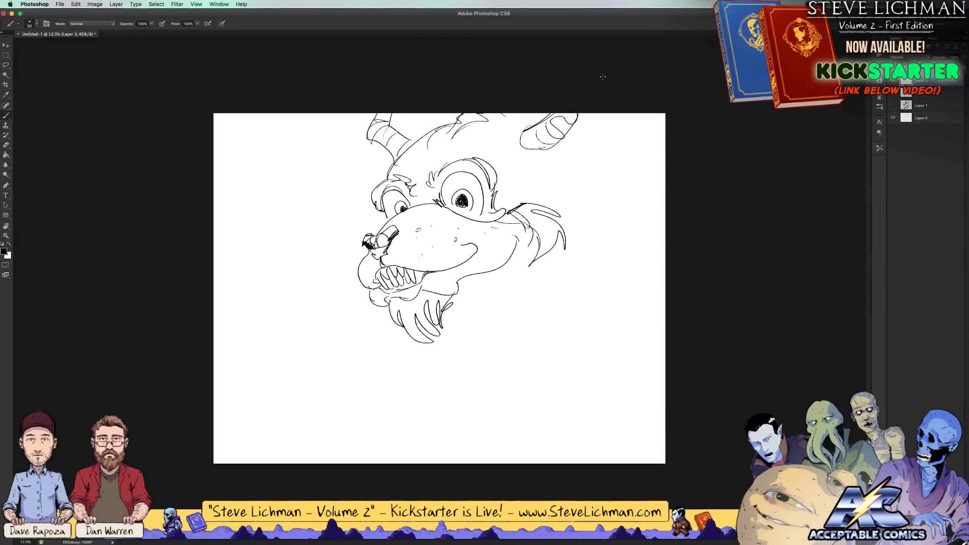
# Draw a pointed ear below each horn with inner ear lines, and close the top of the head between the horns
pyautogui.moveTo(572, 121)
pyautogui.mouseDown()
pyautogui.moveTo(555, 136)
pyautogui.moveTo(554, 156)
pyautogui.moveTo(582, 140)
pyautogui.moveTo(542, 177)
pyautogui.mouseUp()
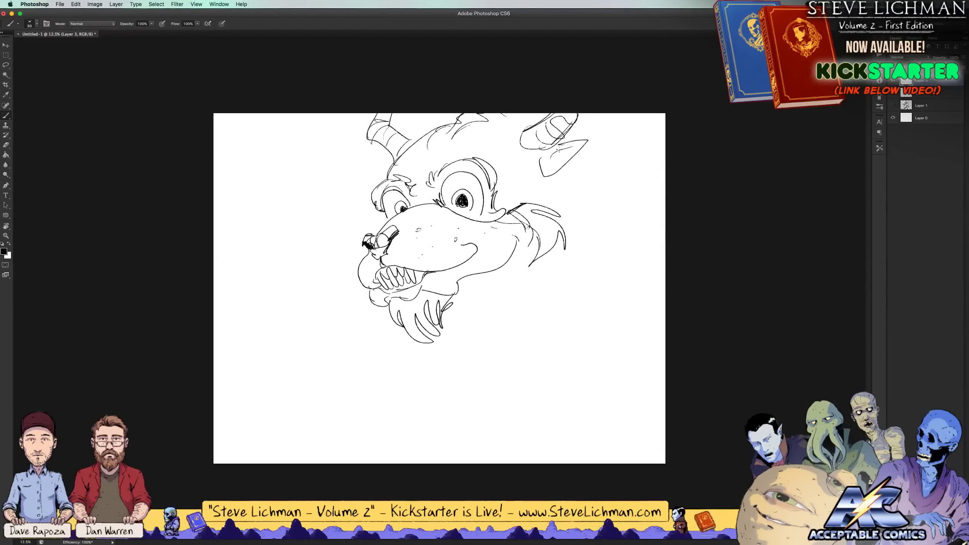
pyautogui.moveTo(563, 146); pyautogui.dragTo(536, 168)
pyautogui.moveTo(387, 174)
pyautogui.mouseDown()
pyautogui.moveTo(357, 161)
pyautogui.moveTo(379, 184)
pyautogui.mouseUp()
pyautogui.moveTo(365, 170); pyautogui.dragTo(388, 180)
pyautogui.moveTo(513, 119); pyautogui.dragTo(500, 119)
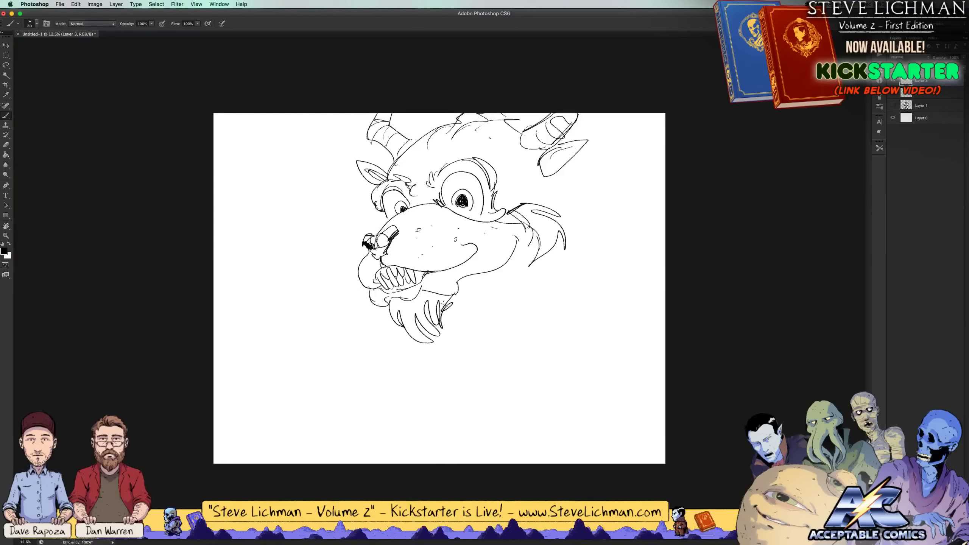
# Draw the throat and chest curve and the arching back, and add long mane locks over the head and neck
pyautogui.moveTo(443, 304)
pyautogui.mouseDown()
pyautogui.moveTo(355, 414)
pyautogui.moveTo(331, 462)
pyautogui.mouseUp()
pyautogui.moveTo(584, 147); pyautogui.dragTo(648, 292)
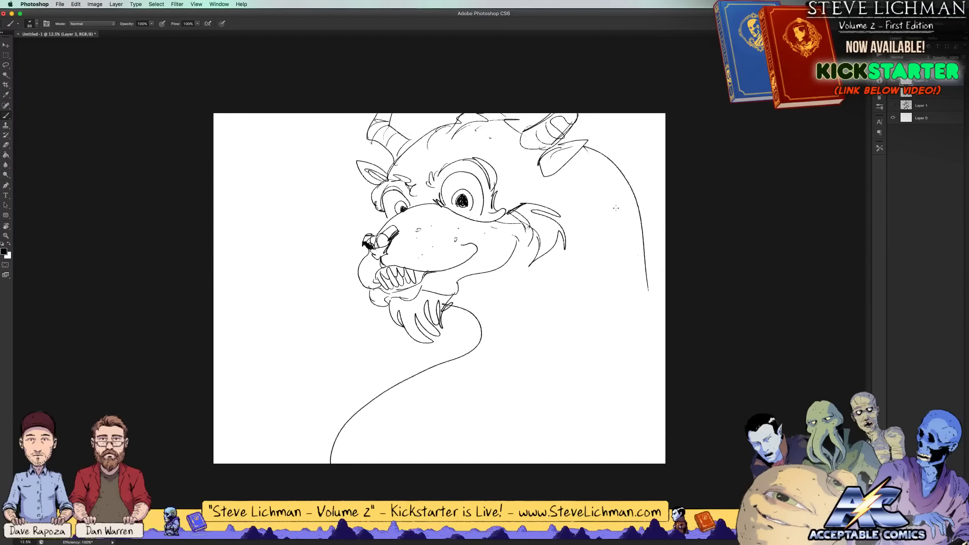
pyautogui.moveTo(422, 128)
pyautogui.mouseDown()
pyautogui.moveTo(414, 153)
pyautogui.moveTo(470, 158)
pyautogui.mouseUp()
pyautogui.moveTo(481, 120)
pyautogui.mouseDown()
pyautogui.moveTo(500, 168)
pyautogui.moveTo(588, 229)
pyautogui.mouseUp()
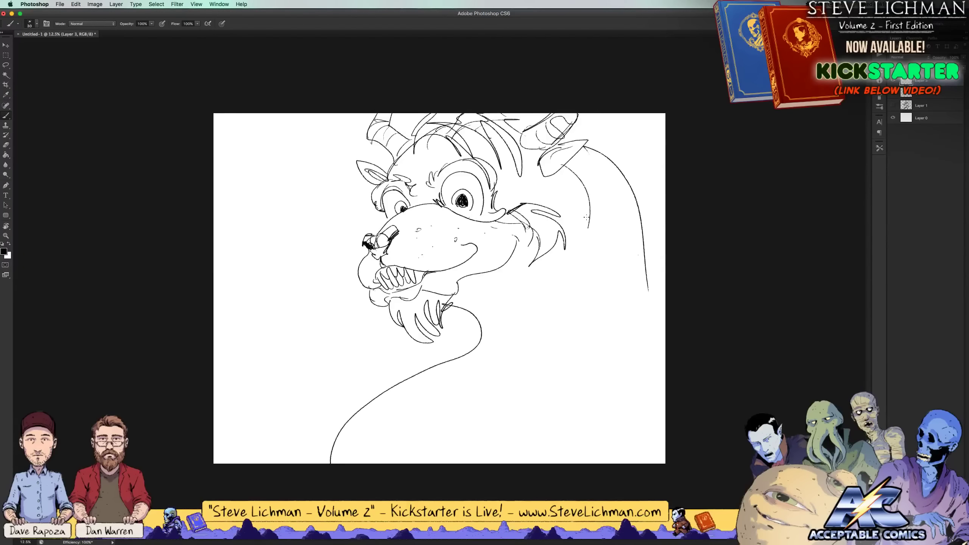
pyautogui.moveTo(573, 161)
pyautogui.mouseDown()
pyautogui.moveTo(586, 286)
pyautogui.moveTo(561, 378)
pyautogui.mouseUp()
pyautogui.moveTo(595, 296); pyautogui.dragTo(580, 336)
pyautogui.moveTo(591, 389)
pyautogui.mouseDown()
pyautogui.moveTo(635, 206)
pyautogui.moveTo(648, 244)
pyautogui.mouseUp()
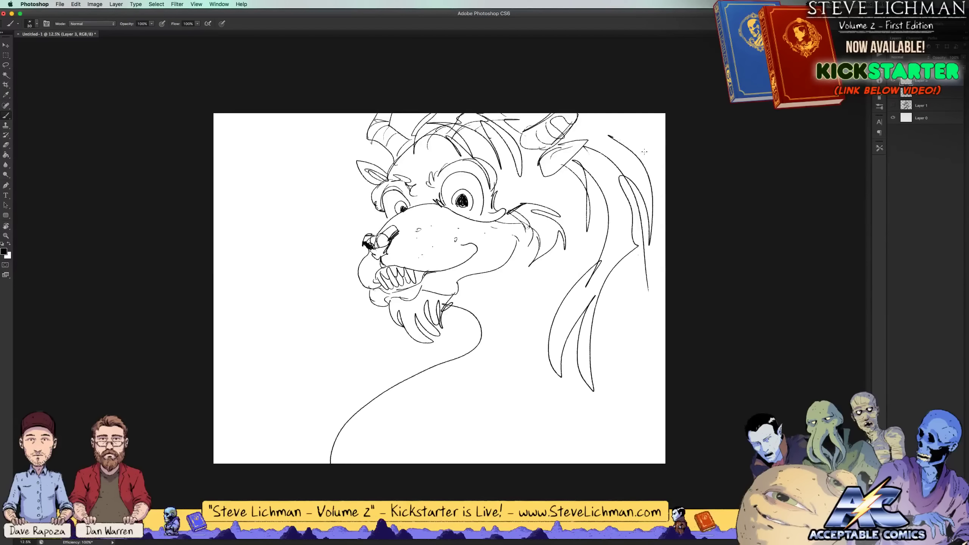
pyautogui.moveTo(609, 135); pyautogui.dragTo(654, 154)
pyautogui.moveTo(593, 124); pyautogui.dragTo(628, 119)
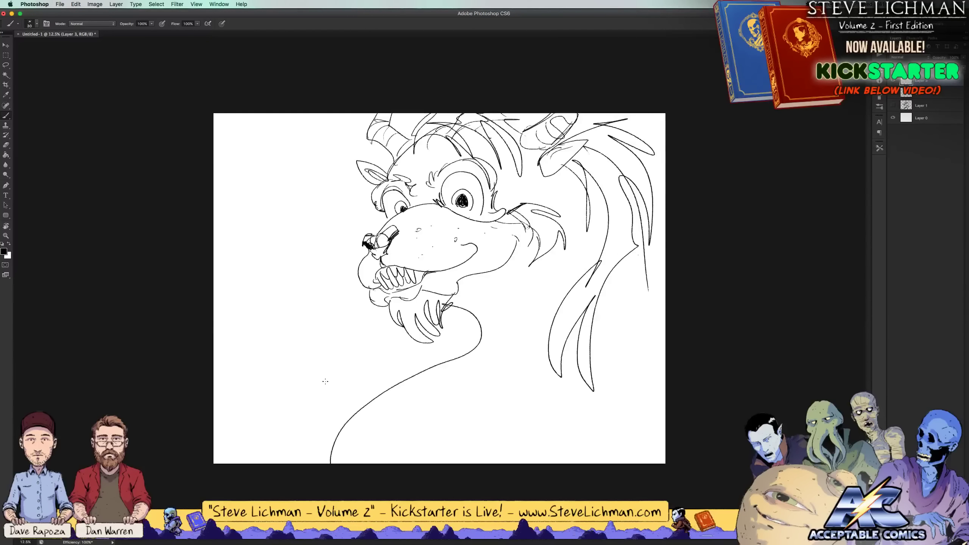
# Draw the raised front paw on the snout side, with rounded fingers and a thumb, each ending in a small claw
pyautogui.moveTo(326, 382)
pyautogui.mouseDown()
pyautogui.moveTo(306, 331)
pyautogui.moveTo(258, 329)
pyautogui.moveTo(261, 362)
pyautogui.moveTo(284, 365)
pyautogui.moveTo(296, 389)
pyautogui.mouseUp()
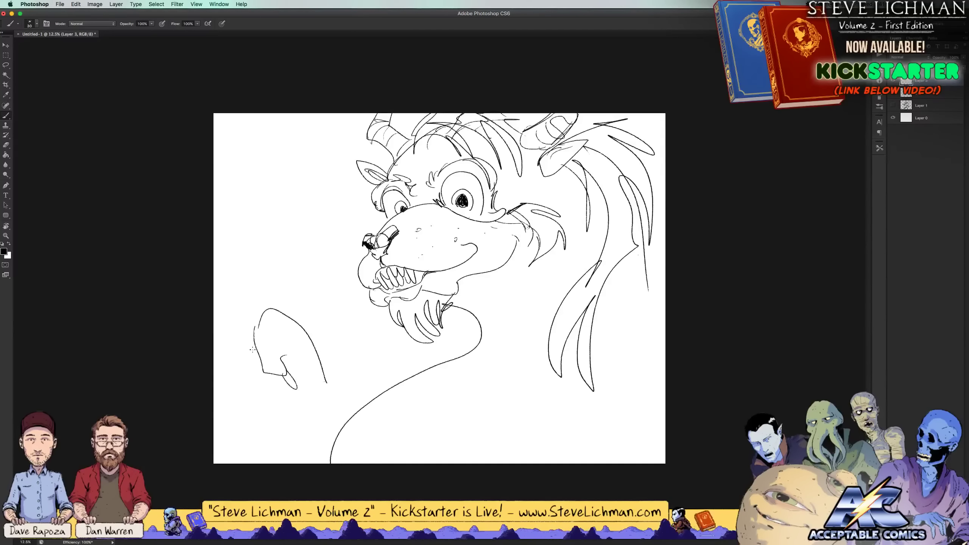
pyautogui.moveTo(253, 348)
pyautogui.mouseDown()
pyautogui.moveTo(261, 407)
pyautogui.moveTo(276, 418)
pyautogui.mouseUp()
pyautogui.moveTo(229, 399)
pyautogui.mouseDown()
pyautogui.moveTo(216, 414)
pyautogui.moveTo(214, 393)
pyautogui.mouseUp()
pyautogui.moveTo(214, 422); pyautogui.dragTo(230, 436)
pyautogui.moveTo(241, 442)
pyautogui.mouseDown()
pyautogui.moveTo(269, 444)
pyautogui.moveTo(267, 434)
pyautogui.mouseUp()
pyautogui.moveTo(267, 429); pyautogui.dragTo(282, 440)
pyautogui.moveTo(344, 376)
pyautogui.mouseDown()
pyautogui.moveTo(367, 408)
pyautogui.moveTo(345, 374)
pyautogui.mouseUp()
pyautogui.moveTo(323, 405)
pyautogui.mouseDown()
pyautogui.moveTo(318, 414)
pyautogui.moveTo(331, 410)
pyautogui.mouseUp()
# Draw the second clawed paw below the mane, with rounded fingers, small claws and palm lines
pyautogui.moveTo(664, 331)
pyautogui.mouseDown()
pyautogui.moveTo(651, 331)
pyautogui.moveTo(665, 353)
pyautogui.mouseUp()
pyautogui.moveTo(636, 404); pyautogui.dragTo(625, 425)
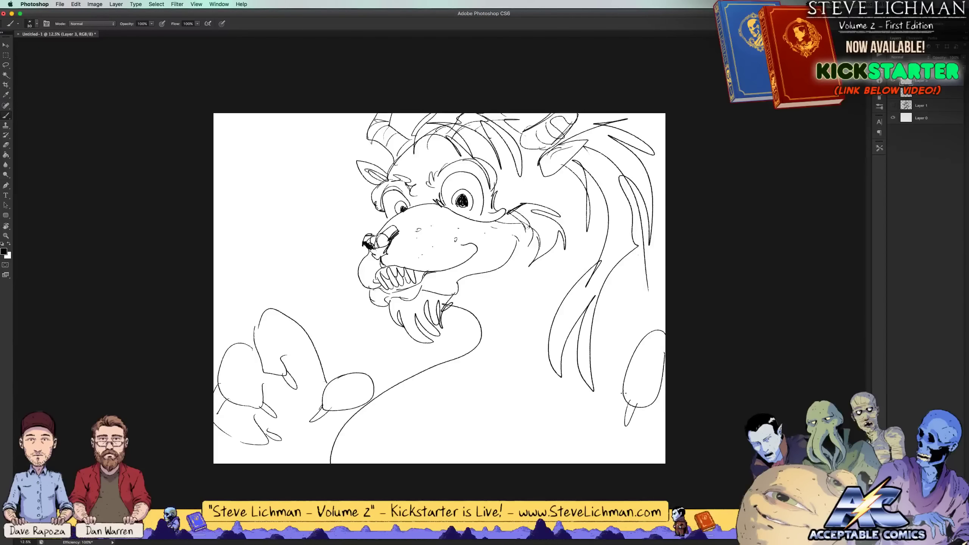
pyautogui.moveTo(568, 405)
pyautogui.mouseDown()
pyautogui.moveTo(591, 446)
pyautogui.moveTo(555, 405)
pyautogui.mouseUp()
pyautogui.moveTo(588, 436); pyautogui.dragTo(598, 440)
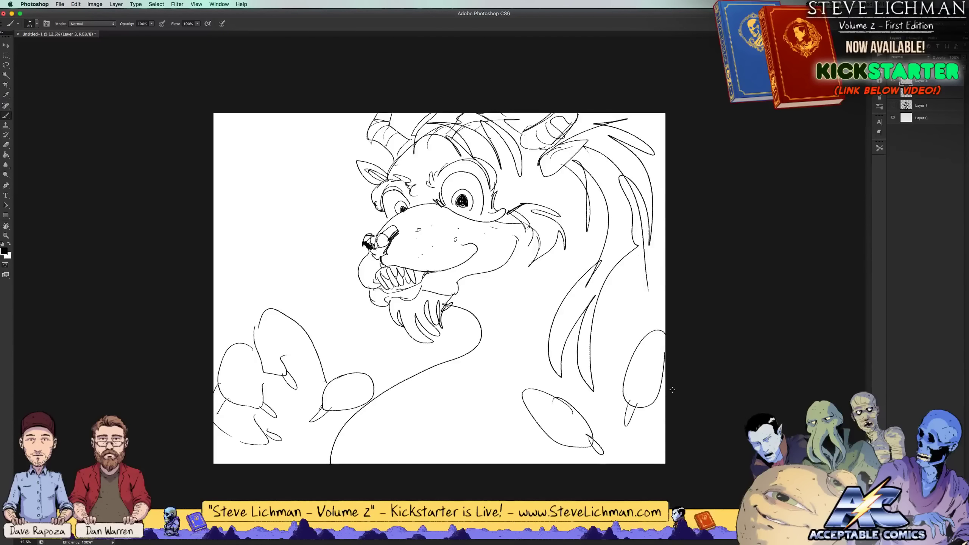
pyautogui.moveTo(667, 401); pyautogui.dragTo(654, 460)
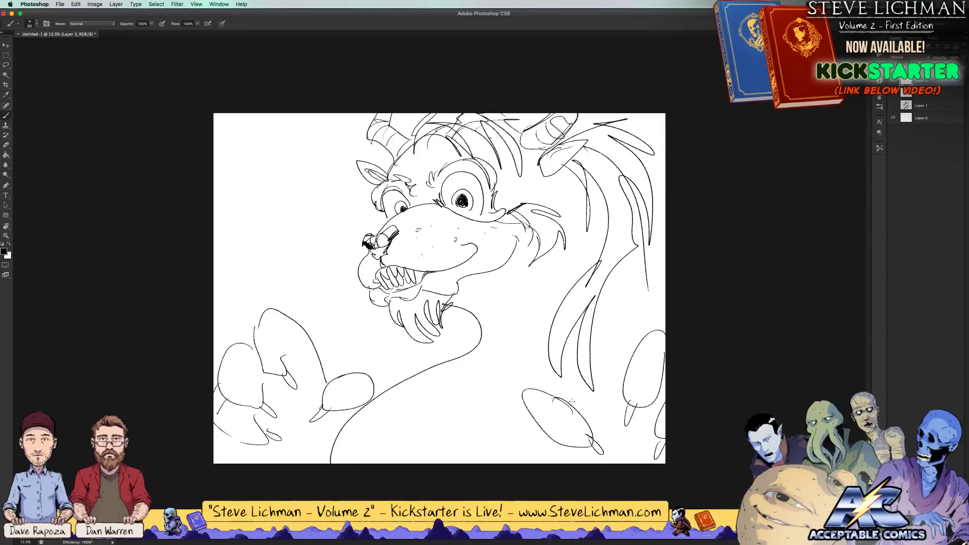
pyautogui.moveTo(572, 401); pyautogui.dragTo(622, 381)
pyautogui.moveTo(564, 444); pyautogui.dragTo(587, 464)
pyautogui.moveTo(615, 435); pyautogui.dragTo(625, 461)
pyautogui.moveTo(619, 446); pyautogui.dragTo(640, 463)
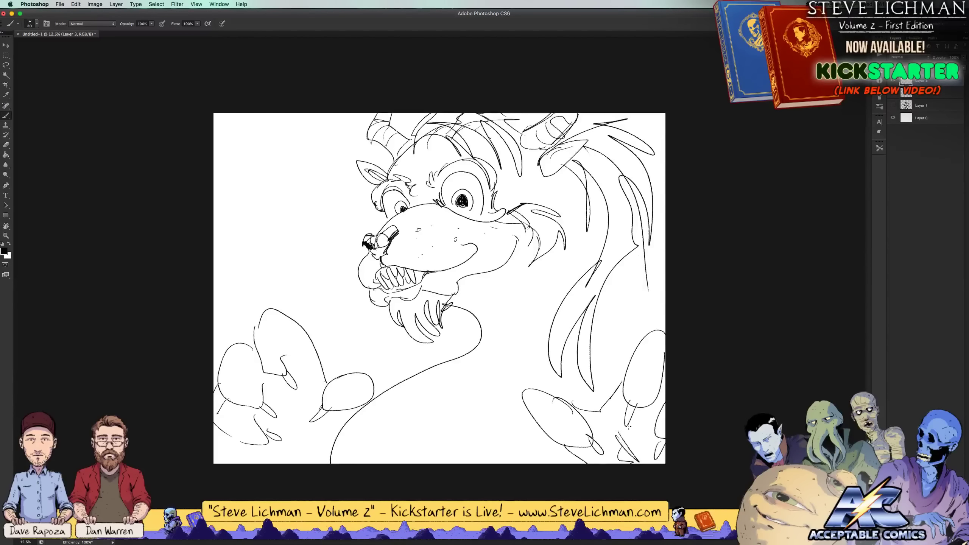
# Add skin spots to the body, fur tufts beneath the beard, and curved fold lines across the neck, chest and belly
pyautogui.moveTo(613, 328); pyautogui.dragTo(610, 334)
pyautogui.moveTo(457, 378); pyautogui.dragTo(451, 390)
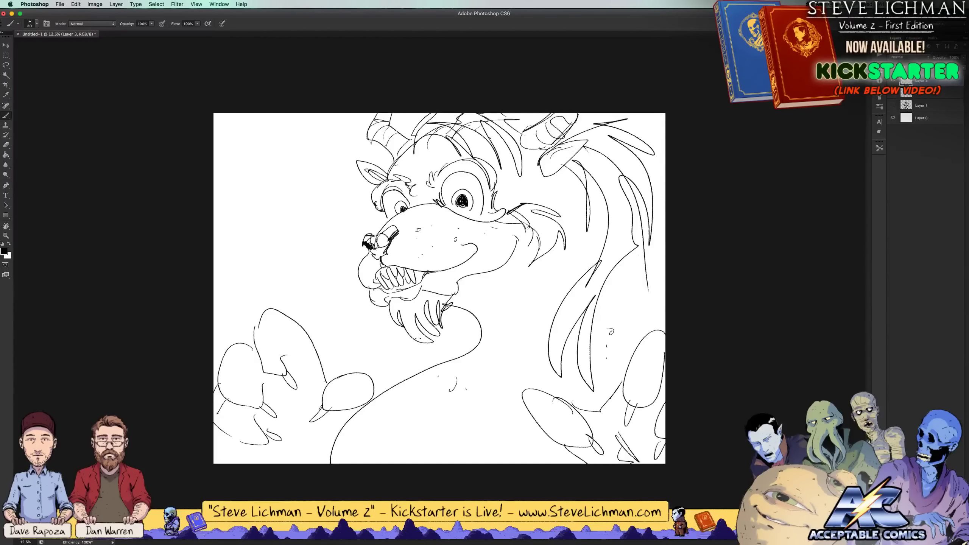
pyautogui.moveTo(416, 339)
pyautogui.mouseDown()
pyautogui.moveTo(387, 342)
pyautogui.moveTo(429, 343)
pyautogui.mouseUp()
pyautogui.moveTo(429, 343)
pyautogui.mouseDown()
pyautogui.moveTo(399, 383)
pyautogui.moveTo(457, 316)
pyautogui.moveTo(503, 306)
pyautogui.mouseUp()
pyautogui.moveTo(530, 276); pyautogui.dragTo(477, 361)
pyautogui.moveTo(525, 365)
pyautogui.mouseDown()
pyautogui.moveTo(520, 378)
pyautogui.moveTo(430, 399)
pyautogui.mouseUp()
pyautogui.moveTo(362, 418); pyautogui.dragTo(475, 408)
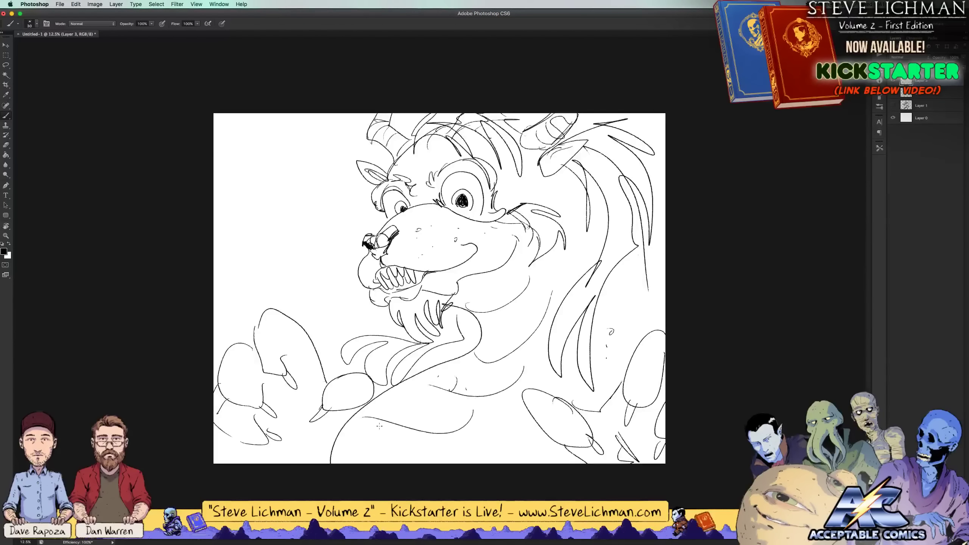
pyautogui.moveTo(429, 452)
pyautogui.mouseDown()
pyautogui.moveTo(353, 462)
pyautogui.moveTo(528, 463)
pyautogui.mouseUp()
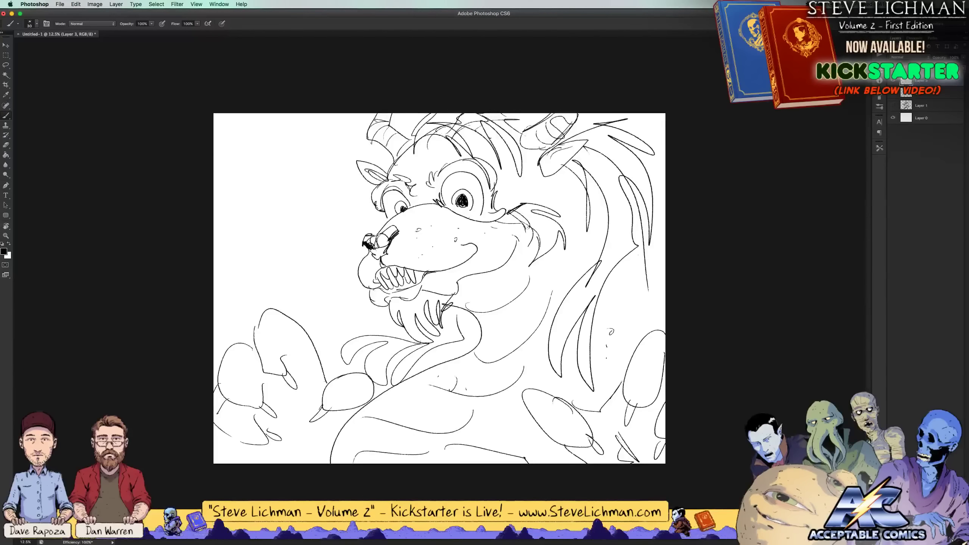
# Scale the creature layer down to about 45.5% and reposition it in the upper middle of the canvas
pyautogui.press('super+t')
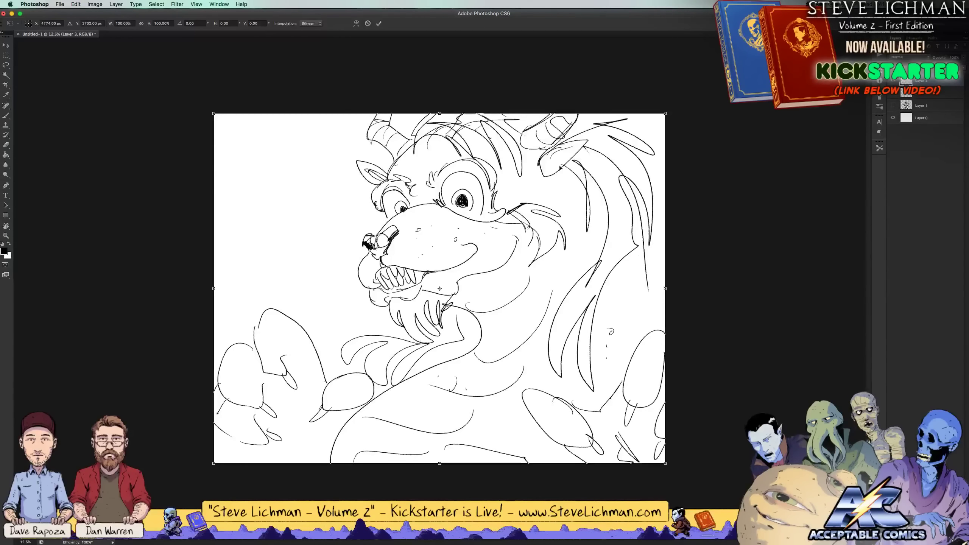
pyautogui.moveTo(665, 463); pyautogui.dragTo(542, 368)
pyautogui.moveTo(509, 301); pyautogui.dragTo(486, 238)
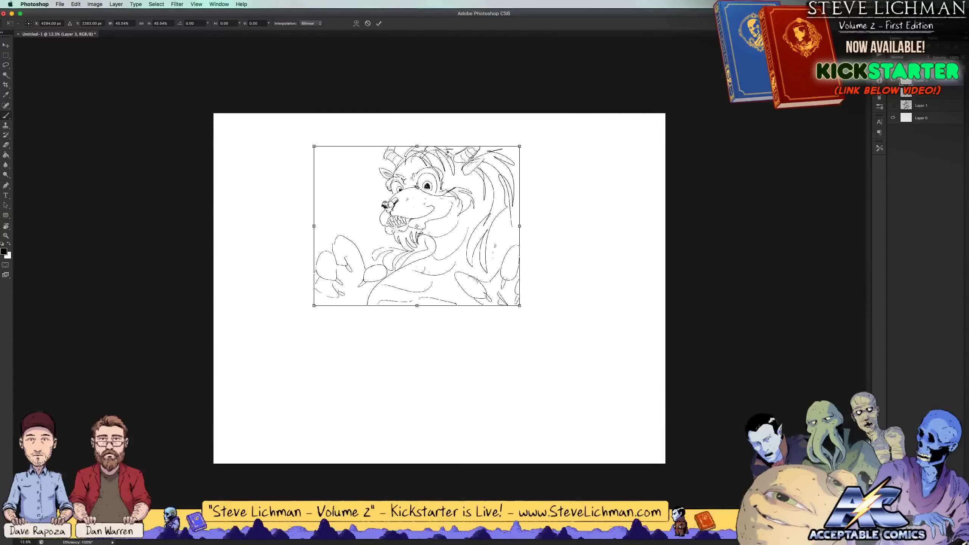
pyautogui.press('Return')
# Complete the cut-off crown of the head with a rounded outline and swept-back mane hair behind the horns
pyautogui.moveTo(413, 151); pyautogui.dragTo(434, 132)
pyautogui.moveTo(418, 150)
pyautogui.mouseDown()
pyautogui.moveTo(468, 135)
pyautogui.moveTo(438, 150)
pyautogui.mouseUp()
pyautogui.moveTo(453, 134); pyautogui.dragTo(498, 149)
# Draw the creature's large round belly, both hind legs down to the canvas edge, and the hip crease
pyautogui.moveTo(371, 296)
pyautogui.mouseDown()
pyautogui.moveTo(361, 385)
pyautogui.moveTo(396, 414)
pyautogui.moveTo(417, 462)
pyautogui.moveTo(430, 410)
pyautogui.moveTo(439, 407)
pyautogui.mouseUp()
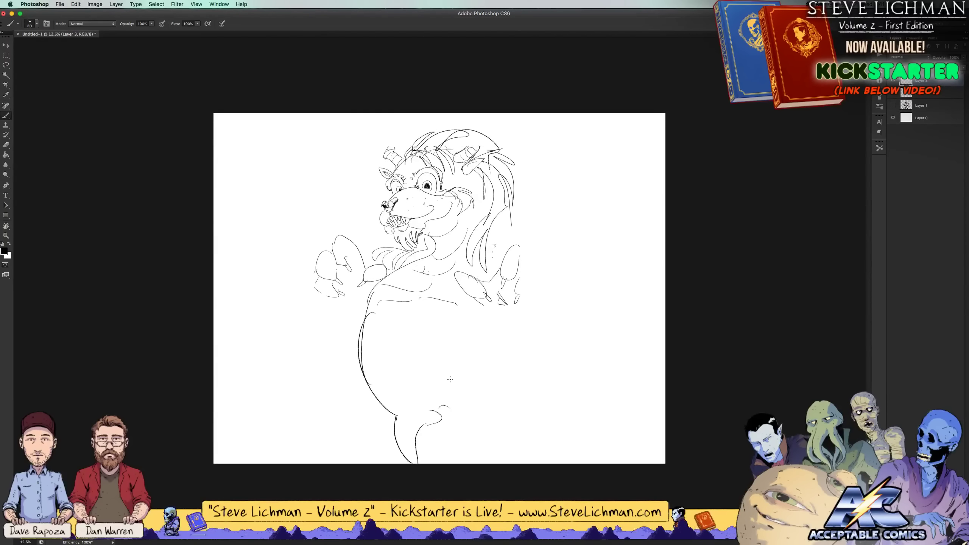
pyautogui.moveTo(456, 366)
pyautogui.mouseDown()
pyautogui.moveTo(470, 423)
pyautogui.moveTo(460, 465)
pyautogui.mouseUp()
pyautogui.moveTo(361, 381)
pyautogui.mouseDown()
pyautogui.moveTo(381, 426)
pyautogui.moveTo(349, 462)
pyautogui.mouseUp()
pyautogui.moveTo(465, 370)
pyautogui.mouseDown()
pyautogui.moveTo(495, 341)
pyautogui.moveTo(509, 347)
pyautogui.mouseUp()
# Finish the mane-side paw with its remaining fingers, palm and wrist, and draw the opposite forearm down to the belly
pyautogui.moveTo(486, 306)
pyautogui.mouseDown()
pyautogui.moveTo(522, 324)
pyautogui.moveTo(542, 279)
pyautogui.moveTo(517, 282)
pyautogui.mouseUp()
pyautogui.moveTo(519, 246); pyautogui.dragTo(529, 300)
pyautogui.moveTo(338, 293)
pyautogui.mouseDown()
pyautogui.moveTo(339, 319)
pyautogui.moveTo(372, 334)
pyautogui.mouseUp()
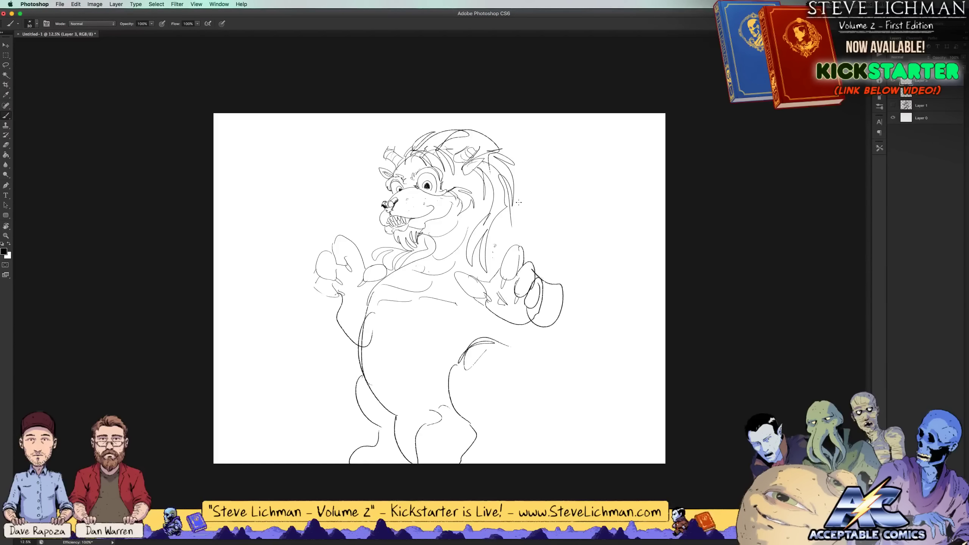
# Draw the raised shoulder, a long curling tail and the rear leg edge, with fur beneath the tail and along the lower belly
pyautogui.moveTo(493, 228)
pyautogui.mouseDown()
pyautogui.moveTo(538, 246)
pyautogui.moveTo(544, 294)
pyautogui.moveTo(643, 397)
pyautogui.moveTo(565, 453)
pyautogui.moveTo(544, 383)
pyautogui.moveTo(530, 375)
pyautogui.mouseUp()
pyautogui.moveTo(524, 396)
pyautogui.mouseDown()
pyautogui.moveTo(485, 464)
pyautogui.moveTo(495, 464)
pyautogui.mouseUp()
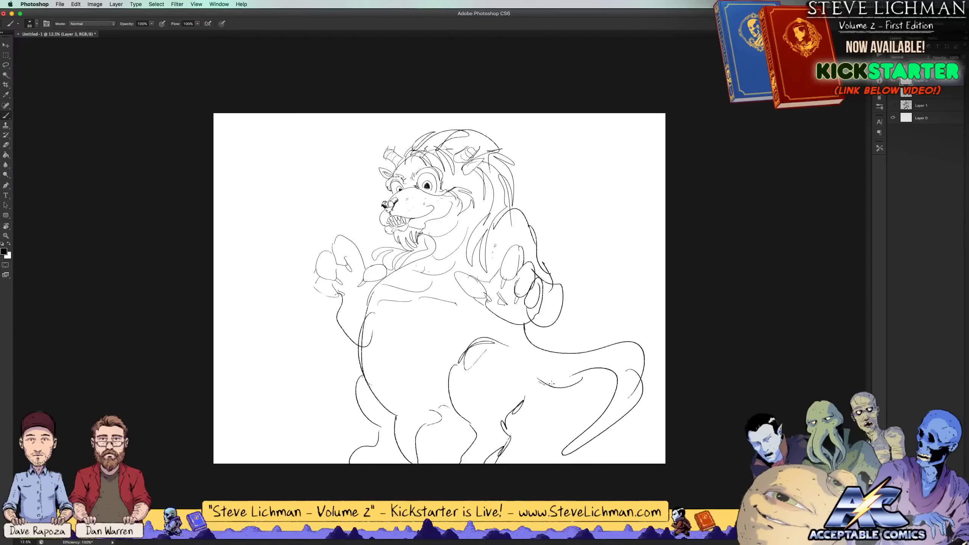
pyautogui.moveTo(501, 371); pyautogui.dragTo(554, 414)
pyautogui.moveTo(399, 415)
pyautogui.mouseDown()
pyautogui.moveTo(418, 403)
pyautogui.moveTo(466, 432)
pyautogui.moveTo(482, 426)
pyautogui.mouseUp()
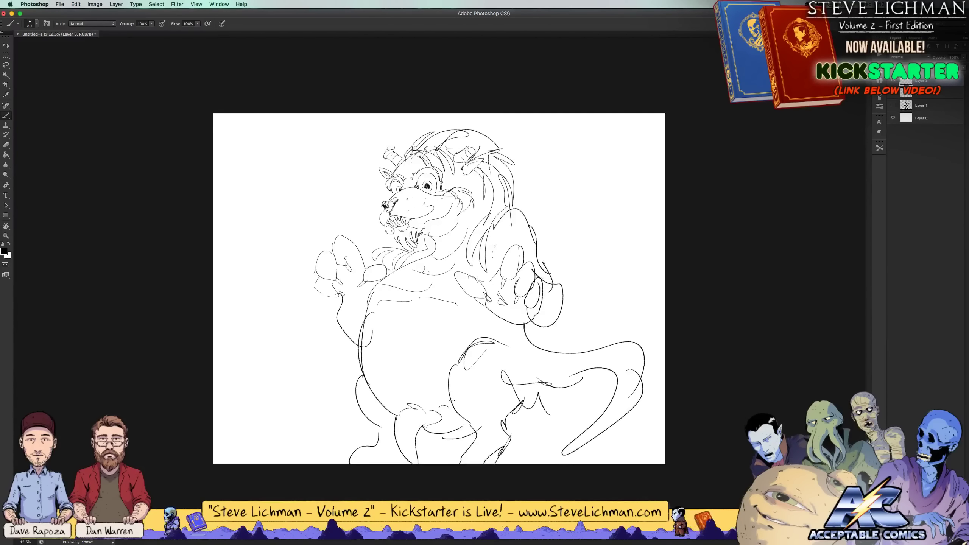
pyautogui.moveTo(423, 419); pyautogui.dragTo(426, 422)
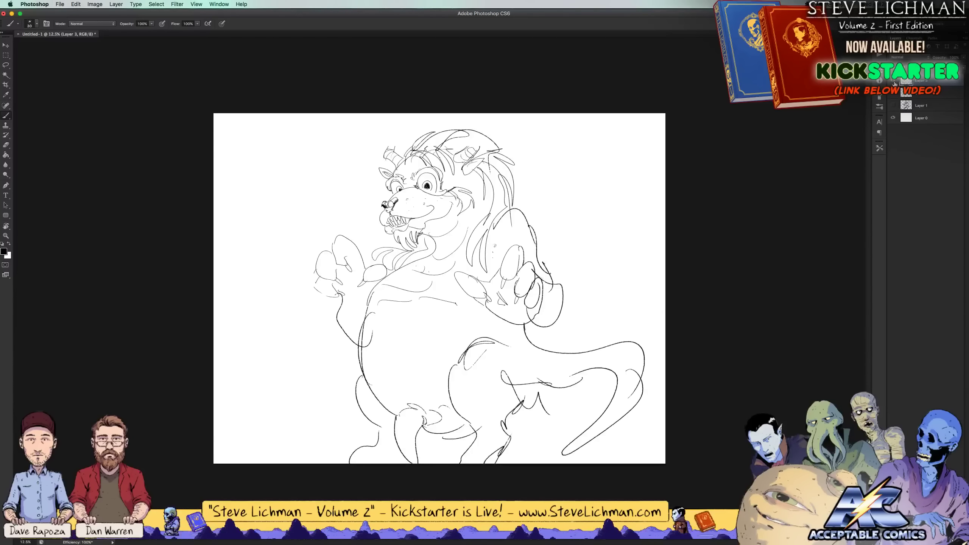
# Hide the creature doodle, show the warrior's rough sketch, and outline the flared gauntlet cuff at the wrist on Layer 2
pyautogui.click(892, 81)
pyautogui.click(893, 105)
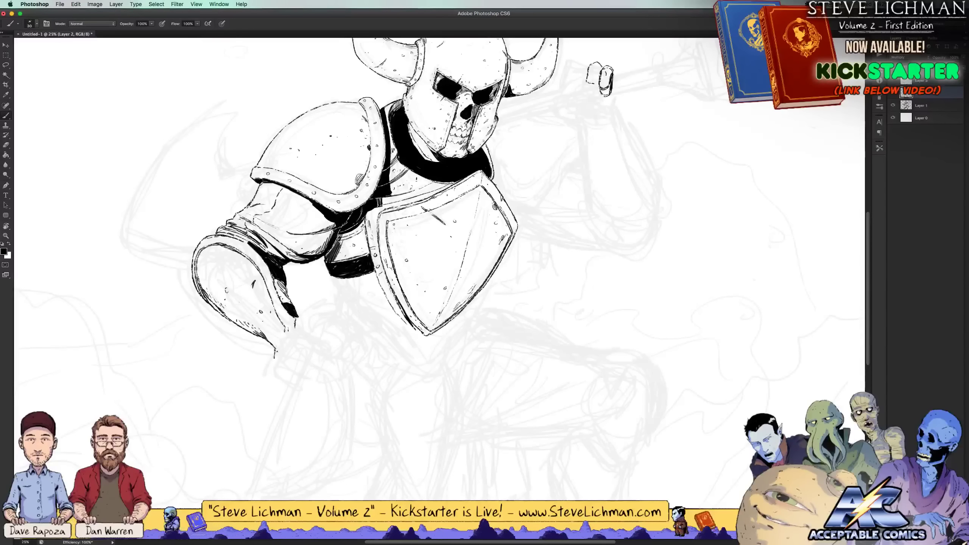
pyautogui.moveTo(275, 351)
pyautogui.mouseDown()
pyautogui.moveTo(278, 366)
pyautogui.moveTo(311, 324)
pyautogui.mouseUp()
pyautogui.press('x')
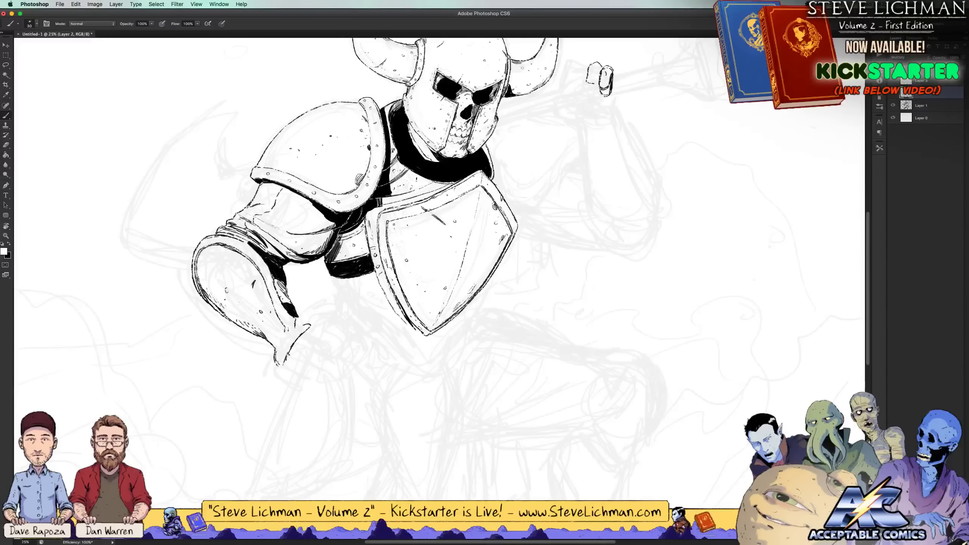
# Complete the gauntlet cuff with an inner rim line, a cleaned-up lower tip and darker shading along its edge
pyautogui.press('x')
pyautogui.moveTo(276, 357)
pyautogui.mouseDown()
pyautogui.moveTo(304, 325)
pyautogui.moveTo(284, 362)
pyautogui.mouseUp()
pyautogui.press('x')
pyautogui.press('x')
pyautogui.press('x')
pyautogui.moveTo(288, 352); pyautogui.dragTo(283, 364)
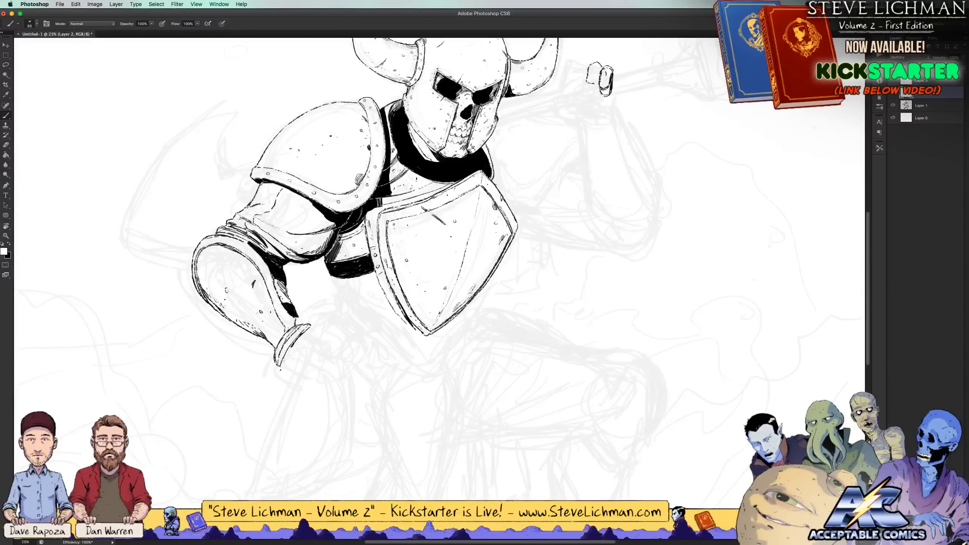
pyautogui.press('x')
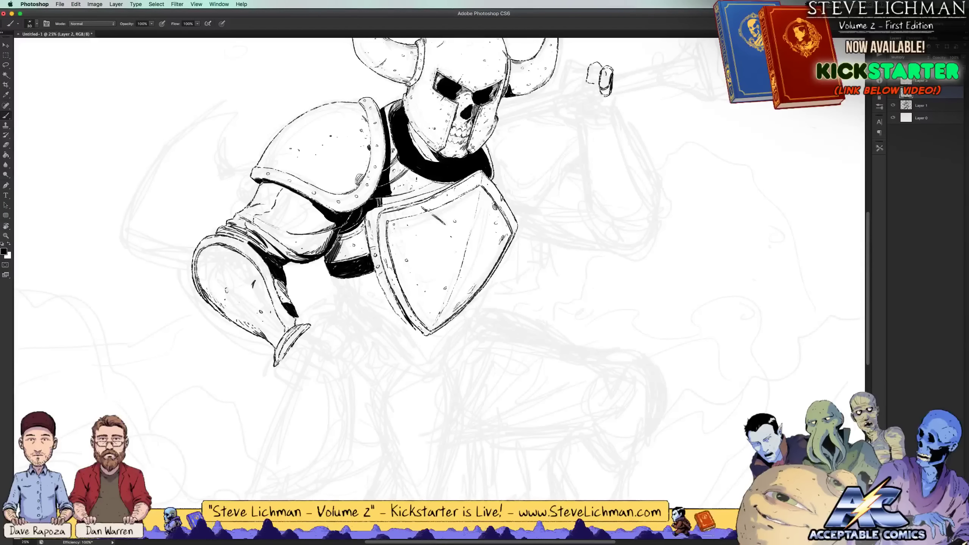
pyautogui.press('x')
pyautogui.moveTo(284, 356); pyautogui.dragTo(275, 364)
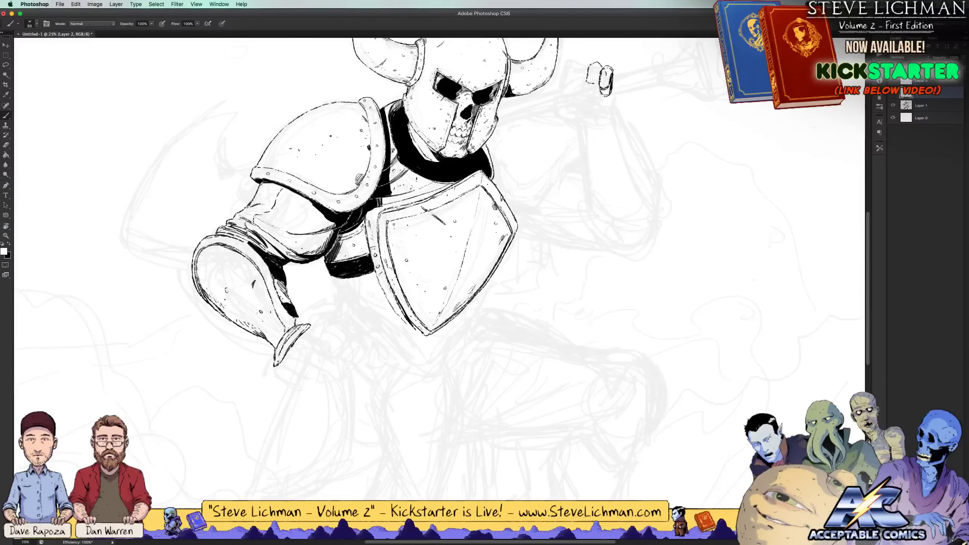
pyautogui.press('x')
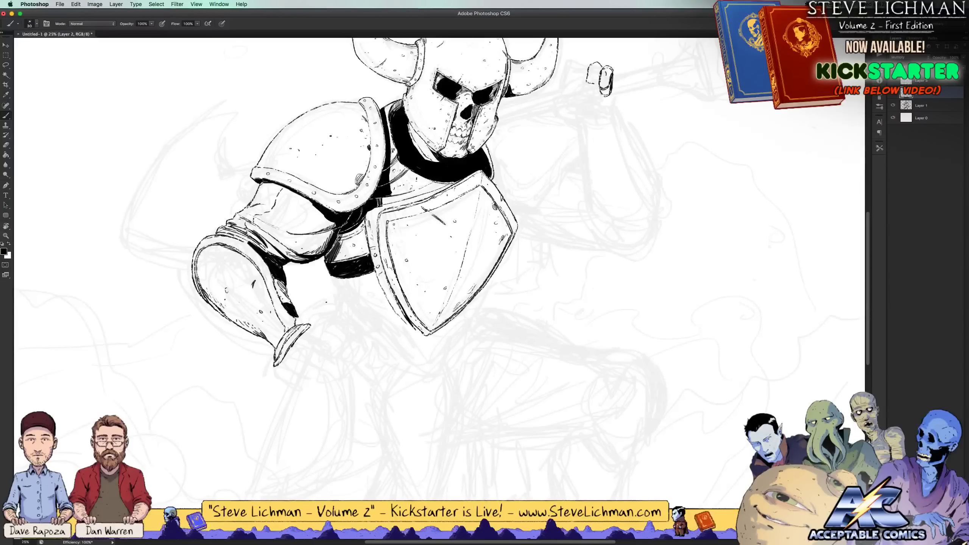
pyautogui.moveTo(297, 321); pyautogui.dragTo(310, 323)
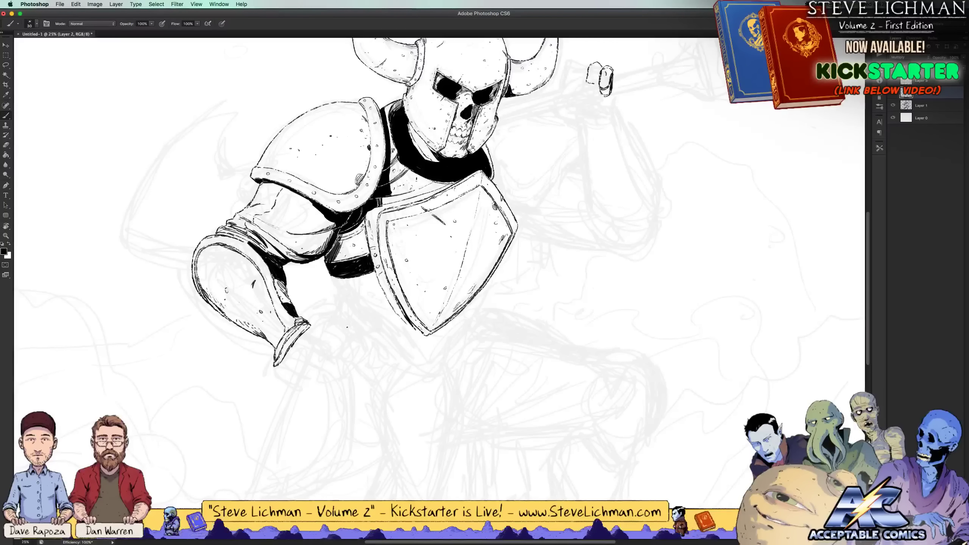
pyautogui.moveTo(300, 338)
pyautogui.mouseDown()
pyautogui.moveTo(308, 347)
pyautogui.moveTo(318, 336)
pyautogui.mouseUp()
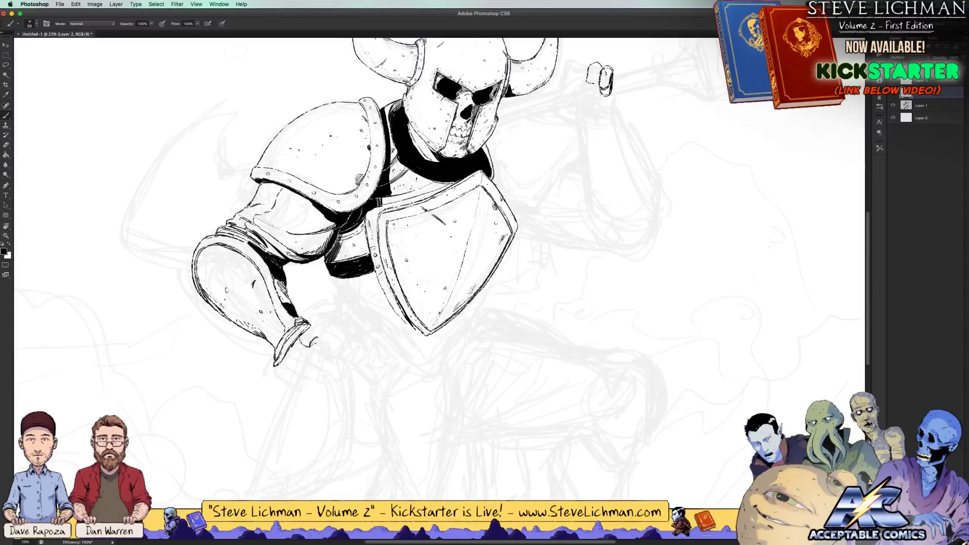
pyautogui.press('super+alt+z')
pyautogui.press('super+alt+z')
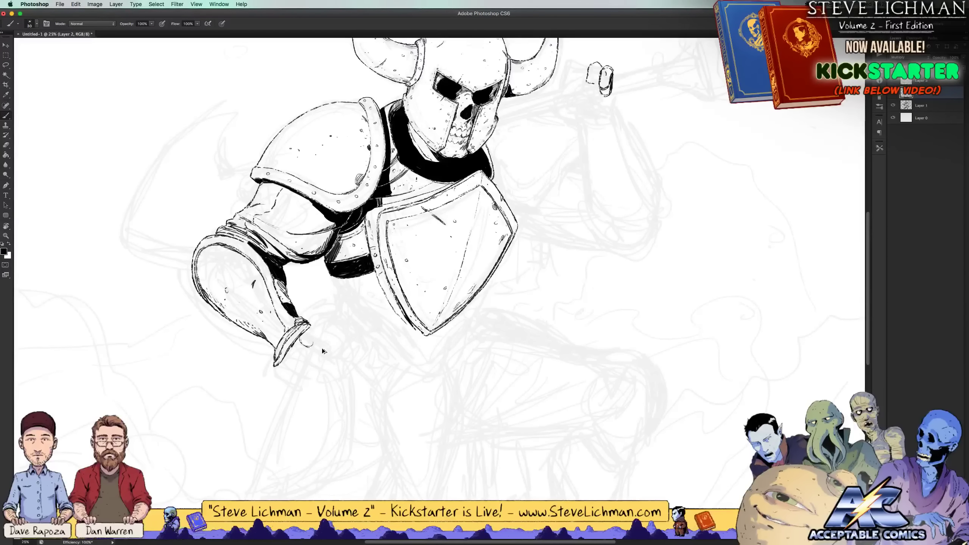
pyautogui.press('x')
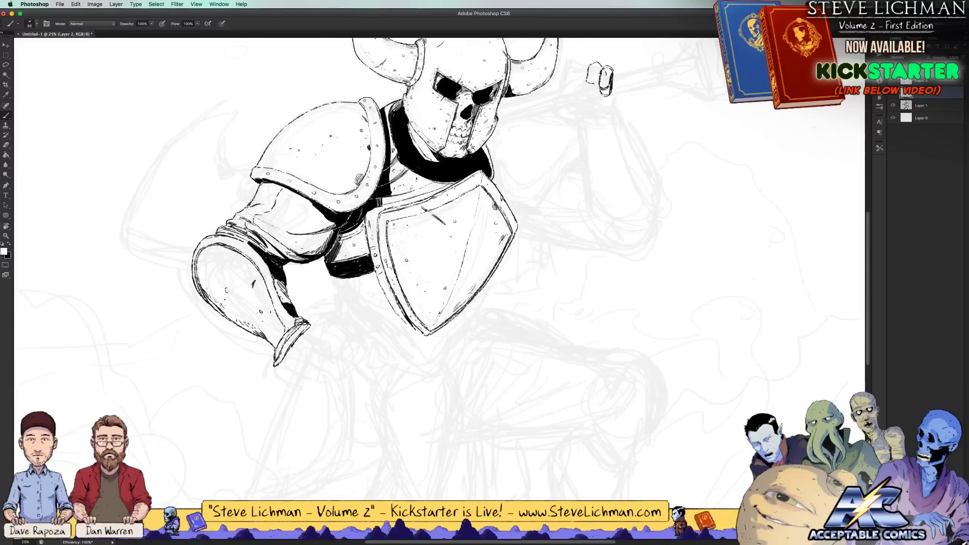
pyautogui.press('x')
# Draw the back of the hand emerging from the cuff and the first finger extending from it, redrawing until the shape works
pyautogui.moveTo(310, 327); pyautogui.dragTo(299, 338)
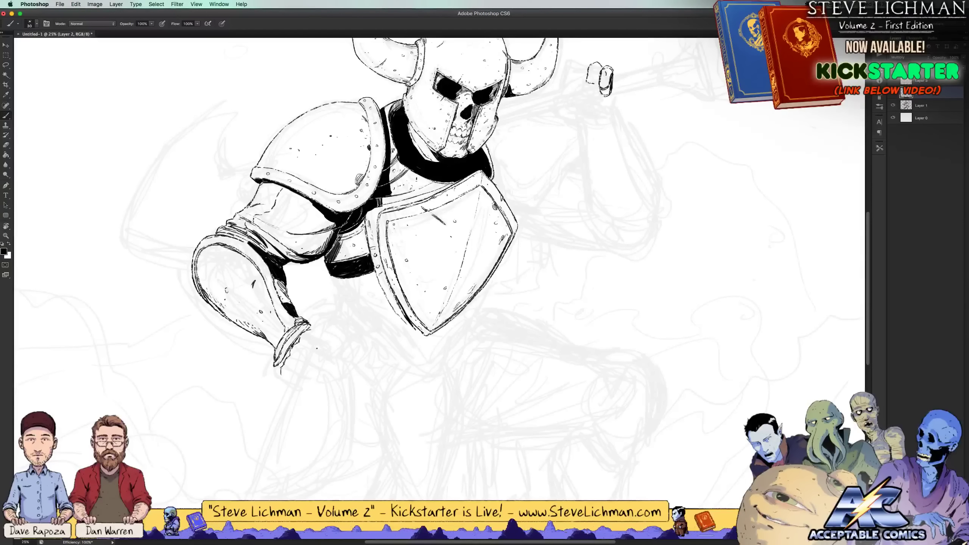
pyautogui.moveTo(329, 343); pyautogui.dragTo(331, 356)
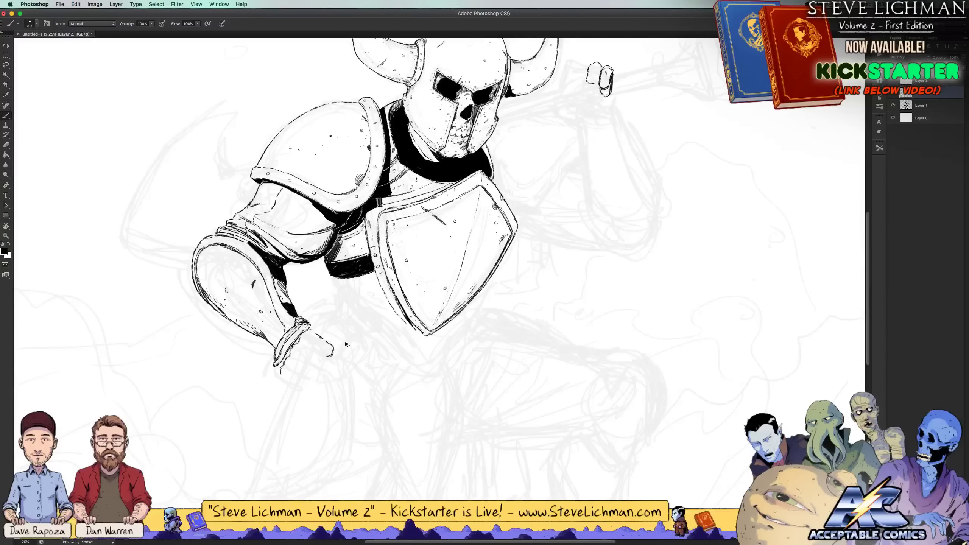
pyautogui.press('super+z')
pyautogui.moveTo(329, 341); pyautogui.dragTo(334, 351)
pyautogui.press('super+z')
pyautogui.press('super+alt+z')
pyautogui.press('super+alt+z')
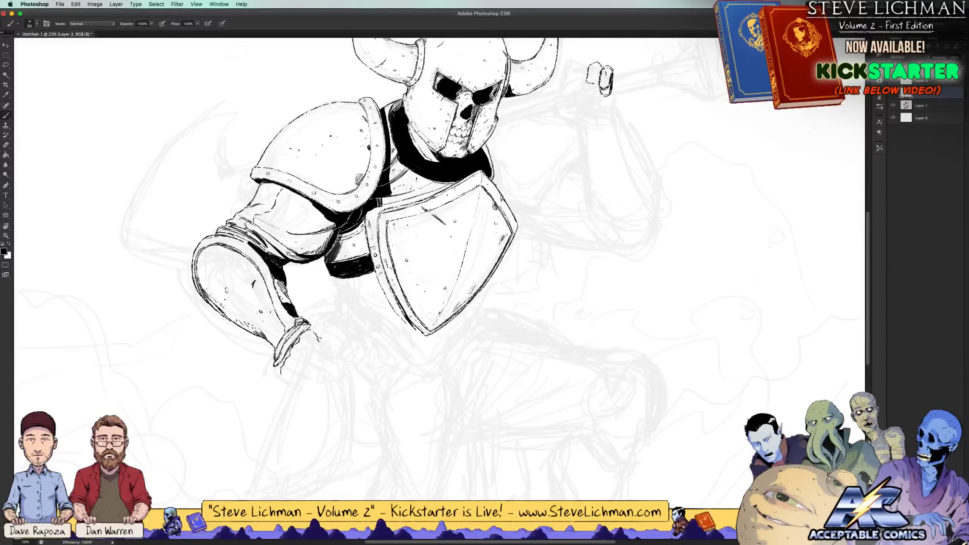
pyautogui.moveTo(325, 344); pyautogui.dragTo(333, 358)
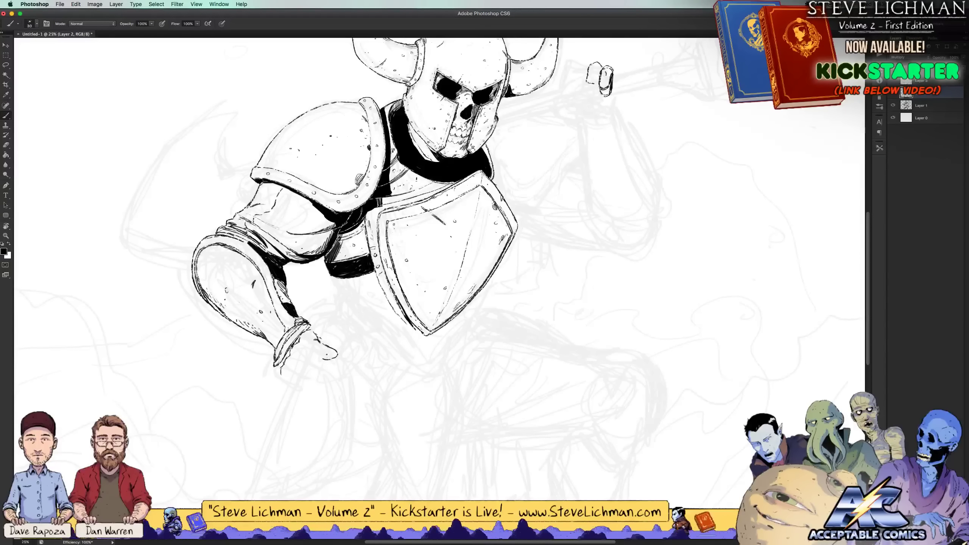
pyautogui.press('super+z')
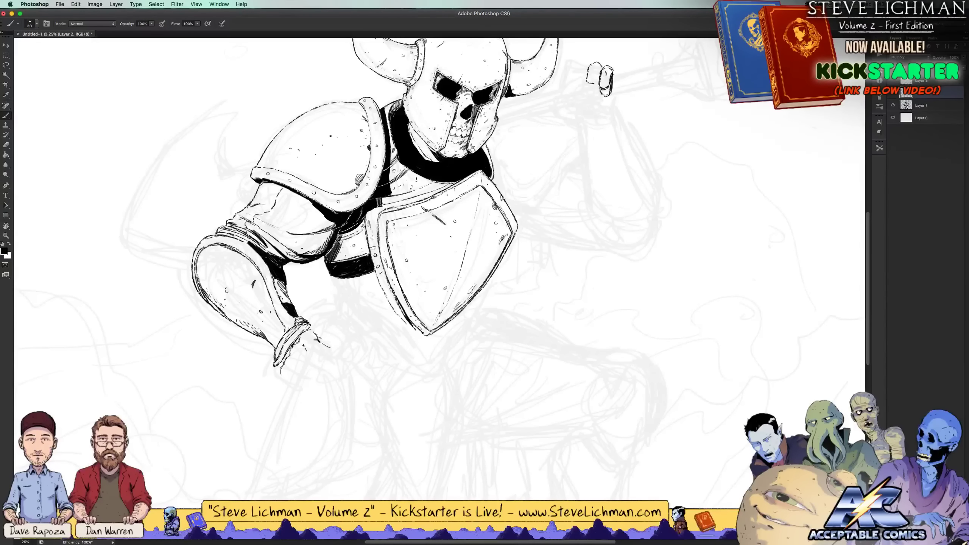
pyautogui.moveTo(309, 342)
pyautogui.mouseDown()
pyautogui.moveTo(306, 351)
pyautogui.moveTo(325, 360)
pyautogui.mouseUp()
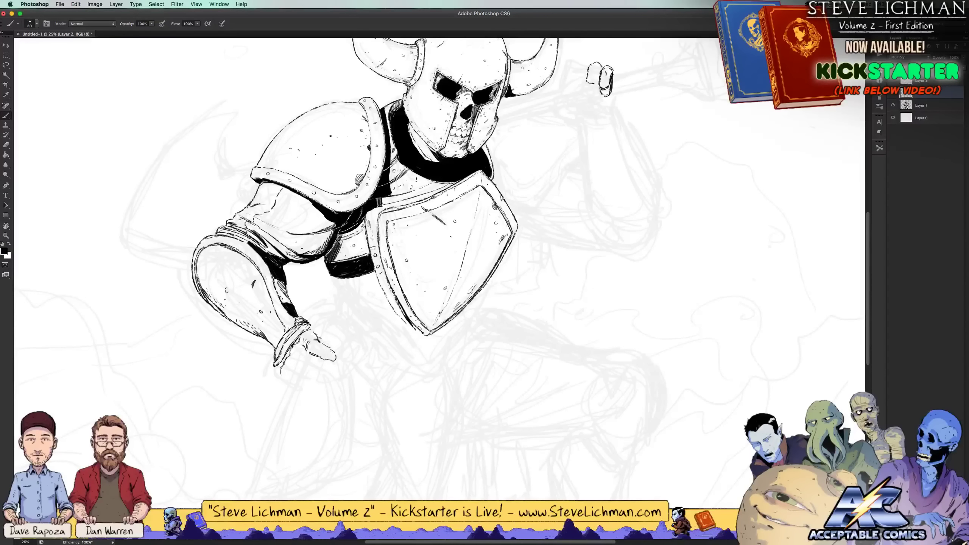
# Draw the hand's remaining curled fingers and the thumb-side contour beside the gauntlet cuff
pyautogui.moveTo(296, 349)
pyautogui.mouseDown()
pyautogui.moveTo(292, 363)
pyautogui.moveTo(309, 372)
pyautogui.moveTo(306, 353)
pyautogui.mouseUp()
pyautogui.moveTo(295, 346)
pyautogui.mouseDown()
pyautogui.moveTo(306, 350)
pyautogui.moveTo(329, 323)
pyautogui.mouseUp()
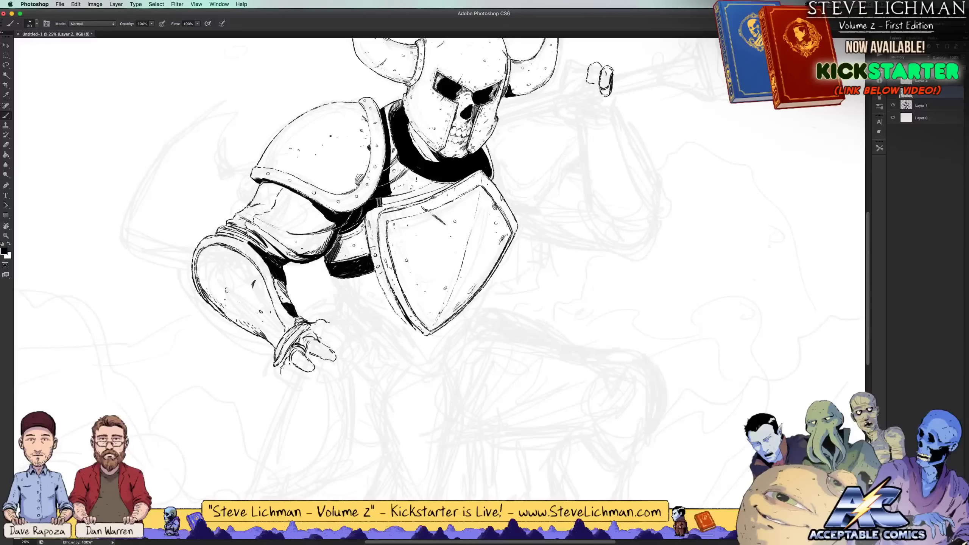
pyautogui.moveTo(289, 363)
pyautogui.mouseDown()
pyautogui.moveTo(283, 375)
pyautogui.moveTo(302, 384)
pyautogui.moveTo(306, 373)
pyautogui.moveTo(282, 372)
pyautogui.moveTo(299, 371)
pyautogui.moveTo(289, 394)
pyautogui.moveTo(296, 384)
pyautogui.moveTo(279, 380)
pyautogui.moveTo(275, 390)
pyautogui.mouseUp()
pyautogui.press('x')
pyautogui.press('x')
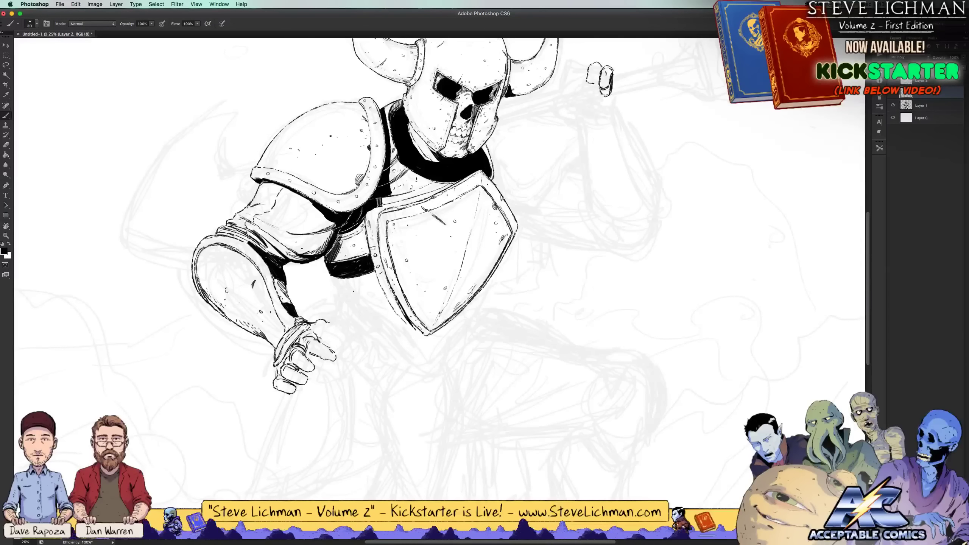
# Outline a large half-moon armour plate curving down from beneath the hand, with a straight outer edge and rounded lower end
pyautogui.press('super+minus')
pyautogui.press('super+minus')
pyautogui.press('super+minus')
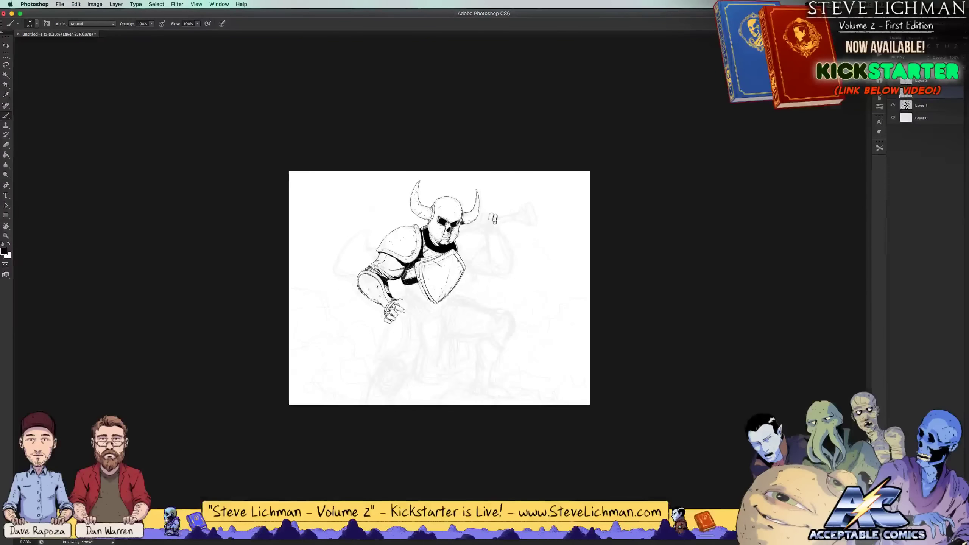
pyautogui.press('super+equal')
pyautogui.press('super+equal')
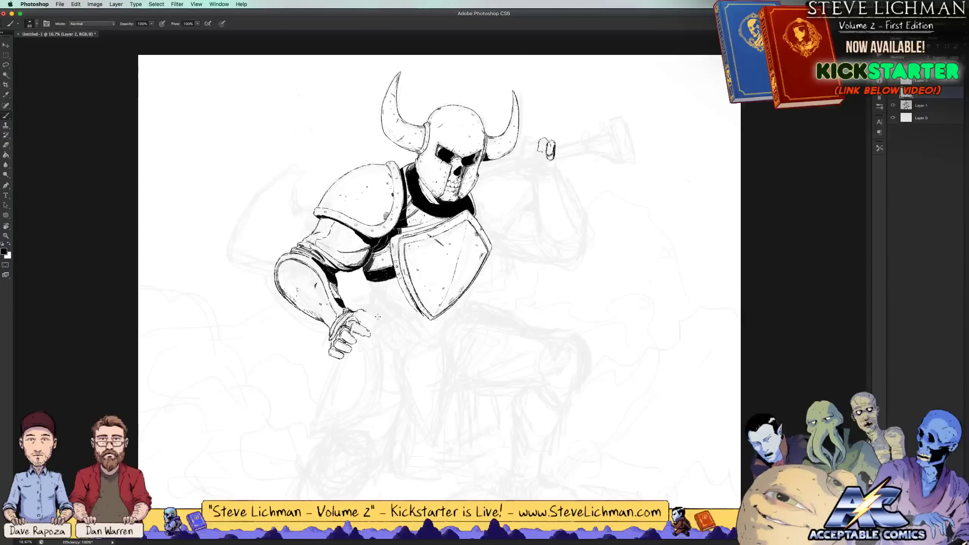
pyautogui.press('x')
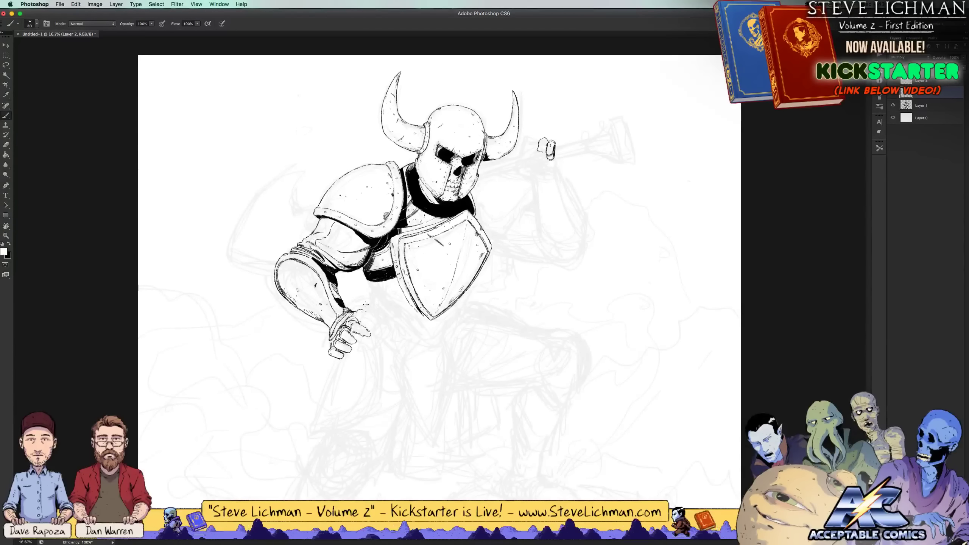
pyautogui.press('x')
pyautogui.moveTo(363, 308)
pyautogui.mouseDown()
pyautogui.moveTo(383, 337)
pyautogui.moveTo(377, 326)
pyautogui.moveTo(384, 375)
pyautogui.moveTo(386, 359)
pyautogui.moveTo(376, 398)
pyautogui.moveTo(381, 392)
pyautogui.moveTo(352, 425)
pyautogui.mouseUp()
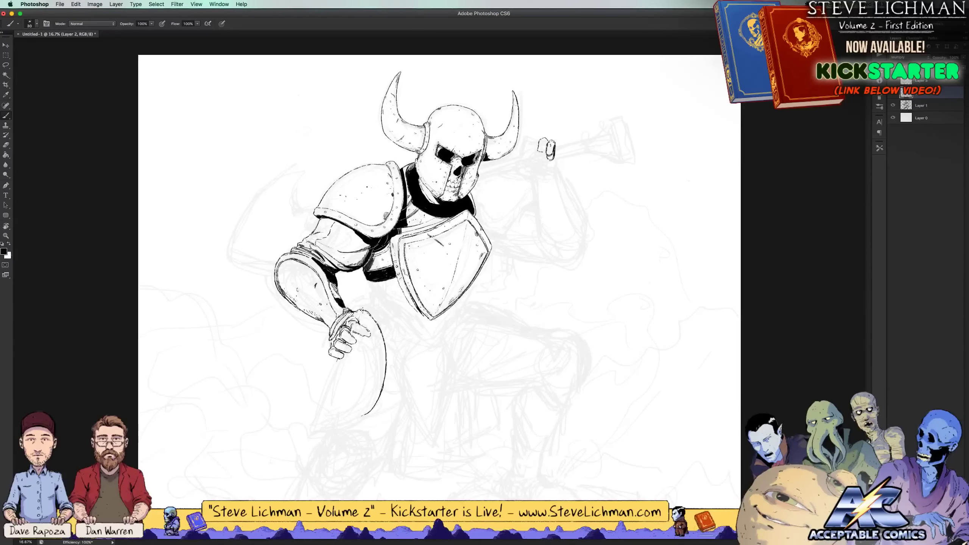
pyautogui.moveTo(362, 309); pyautogui.dragTo(357, 319)
pyautogui.moveTo(337, 358)
pyautogui.mouseDown()
pyautogui.moveTo(312, 420)
pyautogui.moveTo(364, 415)
pyautogui.mouseUp()
pyautogui.hotkey('ctrl', 'z')
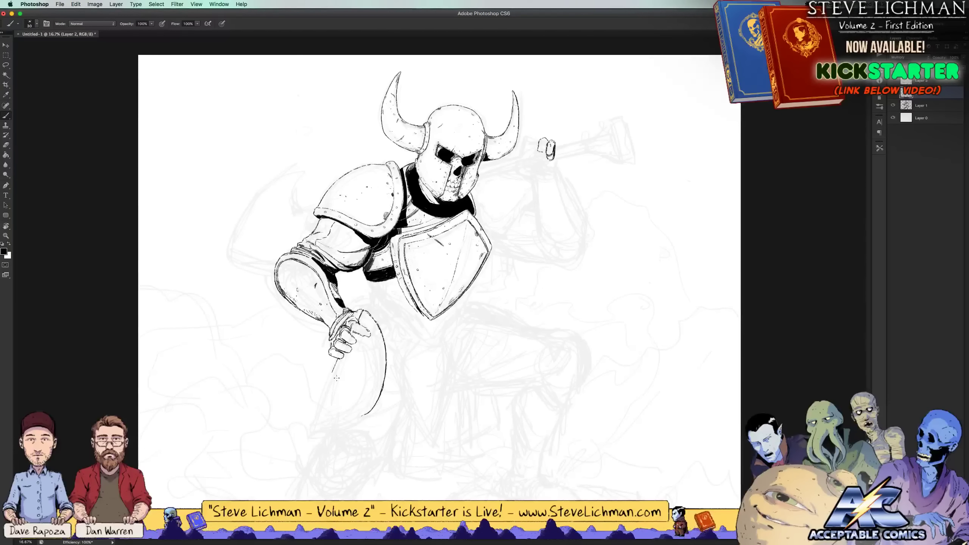
pyautogui.moveTo(335, 367)
pyautogui.mouseDown()
pyautogui.moveTo(311, 430)
pyautogui.moveTo(341, 429)
pyautogui.moveTo(370, 409)
pyautogui.mouseUp()
pyautogui.press('x')
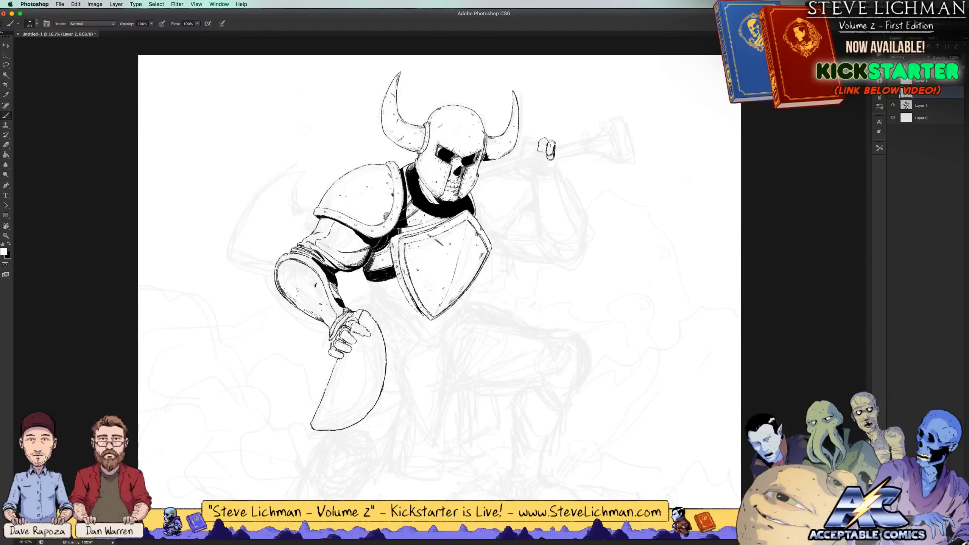
pyautogui.press('x')
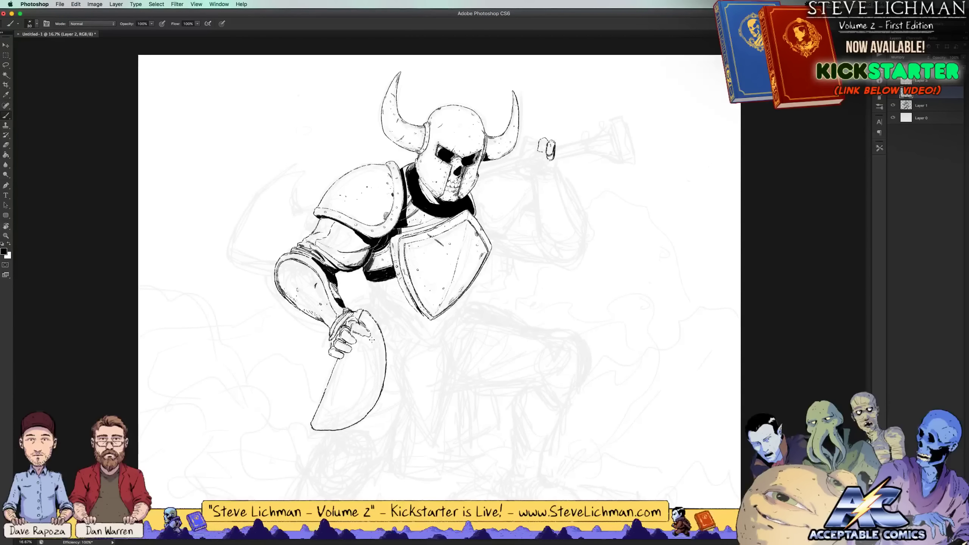
# Add an inner rim line along the half-moon plate's curved edge and dot the rim with small rivets
pyautogui.moveTo(371, 339)
pyautogui.mouseDown()
pyautogui.moveTo(371, 387)
pyautogui.moveTo(378, 353)
pyautogui.moveTo(363, 365)
pyautogui.moveTo(379, 371)
pyautogui.moveTo(365, 398)
pyautogui.moveTo(320, 420)
pyautogui.moveTo(354, 413)
pyautogui.moveTo(313, 418)
pyautogui.mouseUp()
pyautogui.press('x')
pyautogui.press('x')
pyautogui.press('x')
pyautogui.press('x')
pyautogui.press('x')
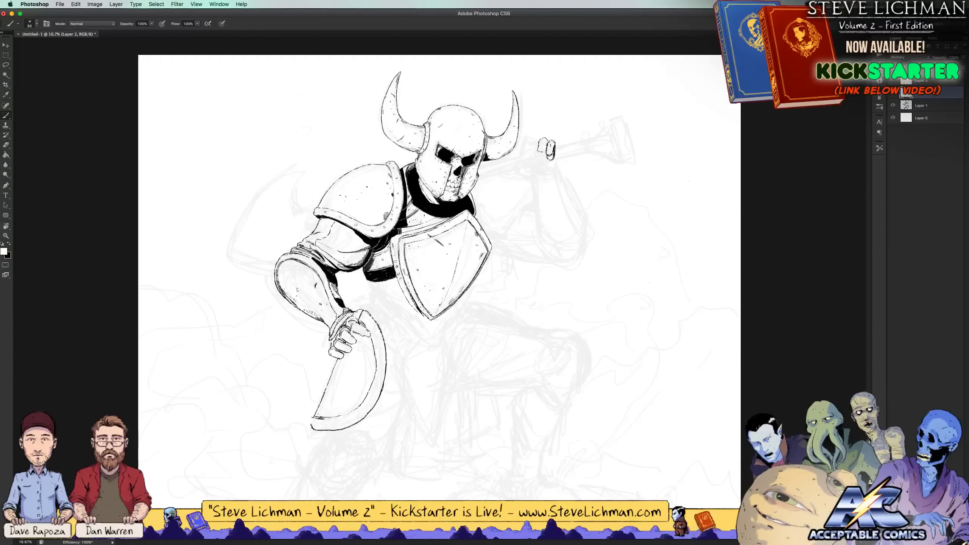
pyautogui.moveTo(314, 417)
pyautogui.mouseDown()
pyautogui.moveTo(352, 411)
pyautogui.moveTo(312, 424)
pyautogui.mouseUp()
pyautogui.press('x')
pyautogui.press('super+z')
pyautogui.press('x')
pyautogui.press('x')
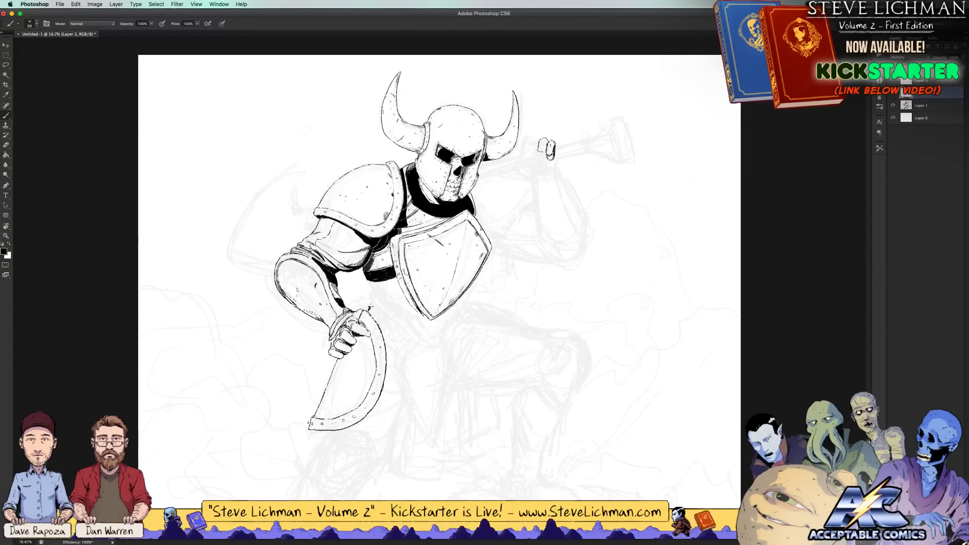
# Draw the angled upper edge and short corner of a second armour plate behind the hand, toward the shield
pyautogui.moveTo(370, 308)
pyautogui.mouseDown()
pyautogui.moveTo(398, 318)
pyautogui.moveTo(363, 299)
pyautogui.moveTo(383, 314)
pyautogui.moveTo(398, 276)
pyautogui.moveTo(393, 296)
pyautogui.moveTo(373, 295)
pyautogui.moveTo(390, 310)
pyautogui.moveTo(368, 294)
pyautogui.moveTo(401, 342)
pyautogui.mouseUp()
pyautogui.press('super+alt+z')
pyautogui.press('super+alt+z')
pyautogui.press('x')
pyautogui.press('x')
pyautogui.press('super+z')
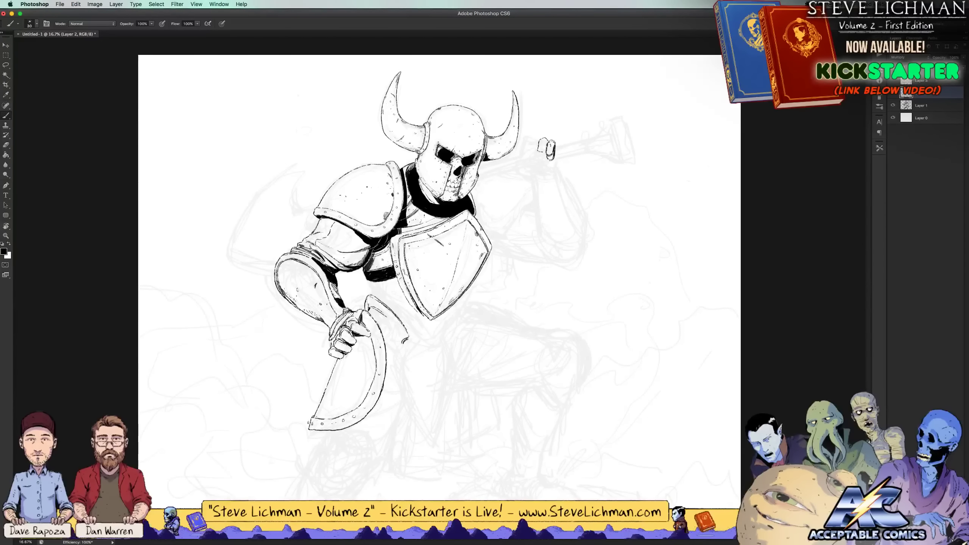
# Darken the shadows beneath the fingers and at the wrist, and add small contour marks on the hand
pyautogui.moveTo(345, 356); pyautogui.dragTo(338, 364)
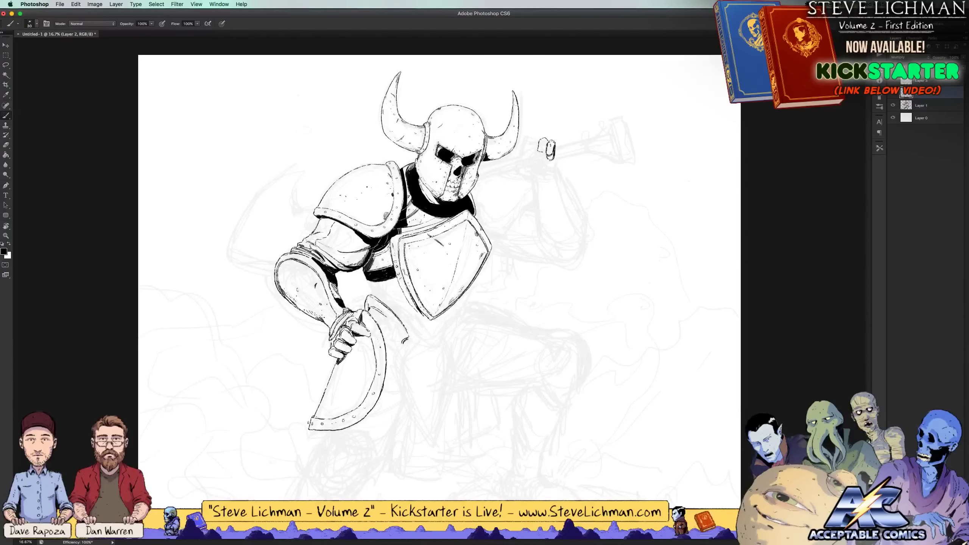
pyautogui.moveTo(335, 324)
pyautogui.mouseDown()
pyautogui.moveTo(341, 314)
pyautogui.moveTo(332, 328)
pyautogui.mouseUp()
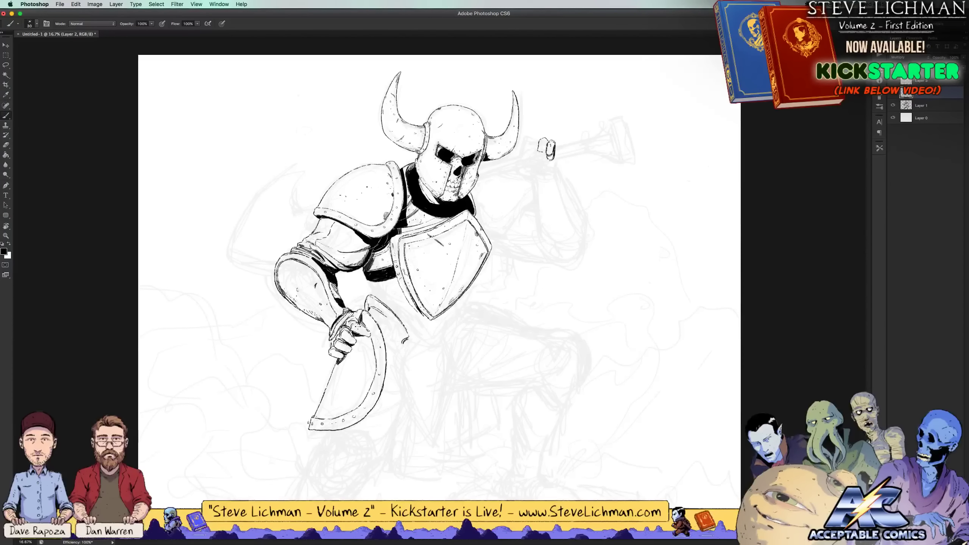
pyautogui.moveTo(357, 325); pyautogui.dragTo(365, 335)
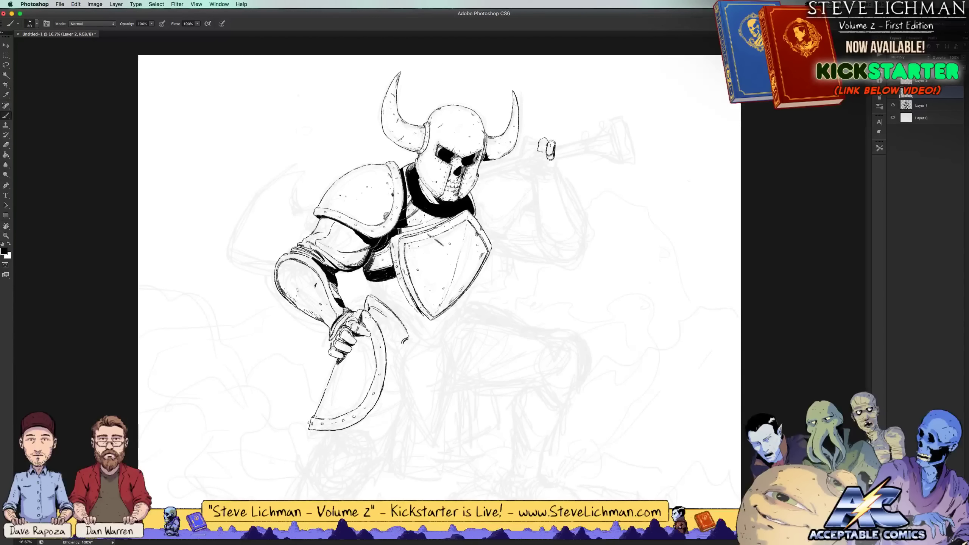
pyautogui.moveTo(364, 317); pyautogui.dragTo(366, 321)
pyautogui.press('alt+super+z')
pyautogui.press('alt+super+z')
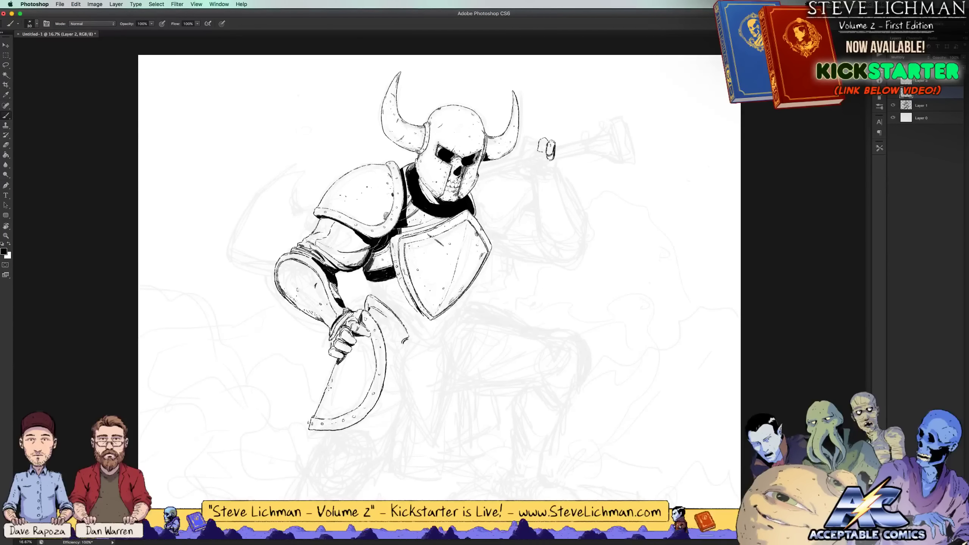
# Texture the half-moon plate with nicks along its straight edge and small pits across its surface
pyautogui.moveTo(331, 381); pyautogui.dragTo(362, 359)
pyautogui.click(349, 370)
pyautogui.click(354, 370)
pyautogui.press('super+alt+z')
pyautogui.press('super+alt+z')
pyautogui.press('super+alt+z')
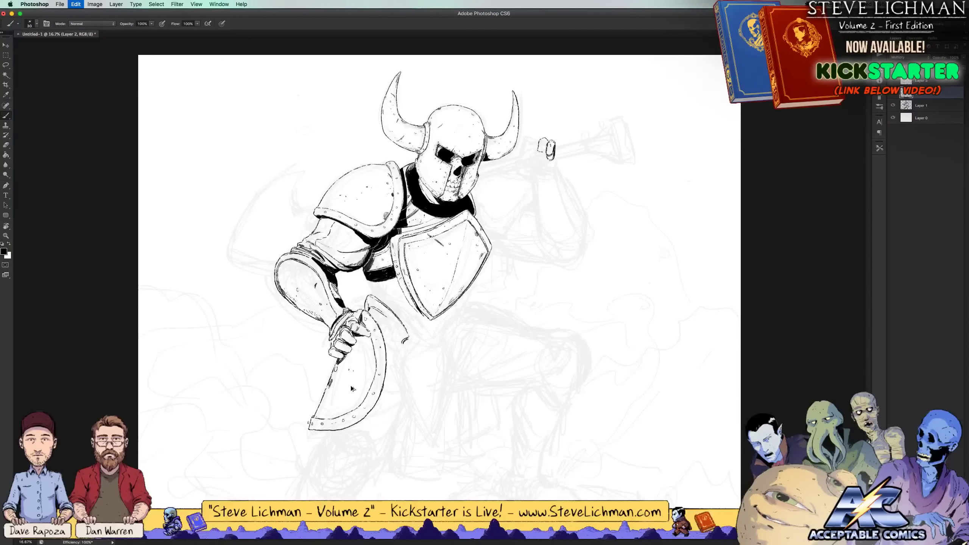
pyautogui.moveTo(335, 403); pyautogui.dragTo(317, 406)
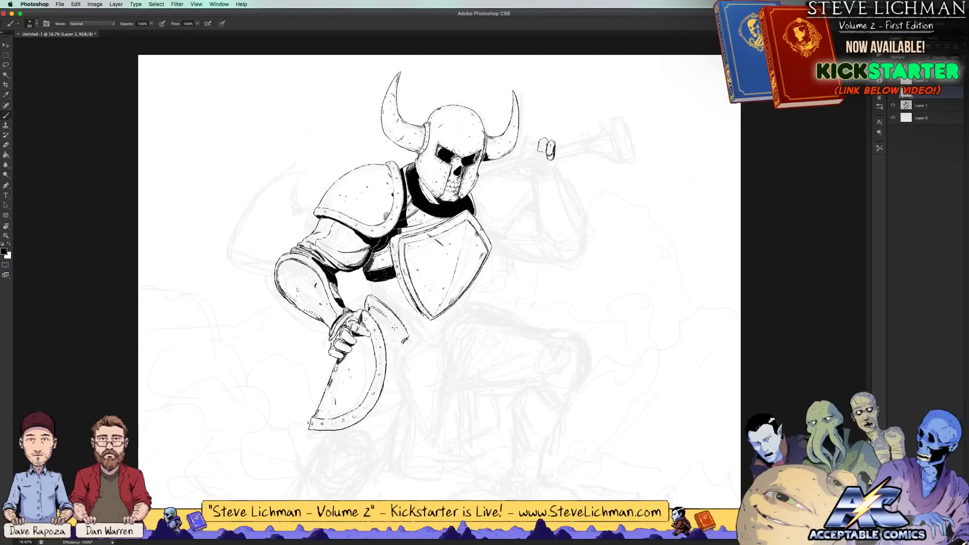
# Try to outline a pointed leaf-shaped armour plate below the shield, reshaping its outer curve
pyautogui.moveTo(393, 323)
pyautogui.mouseDown()
pyautogui.moveTo(415, 344)
pyautogui.moveTo(399, 363)
pyautogui.moveTo(408, 407)
pyautogui.moveTo(400, 383)
pyautogui.moveTo(433, 443)
pyautogui.mouseUp()
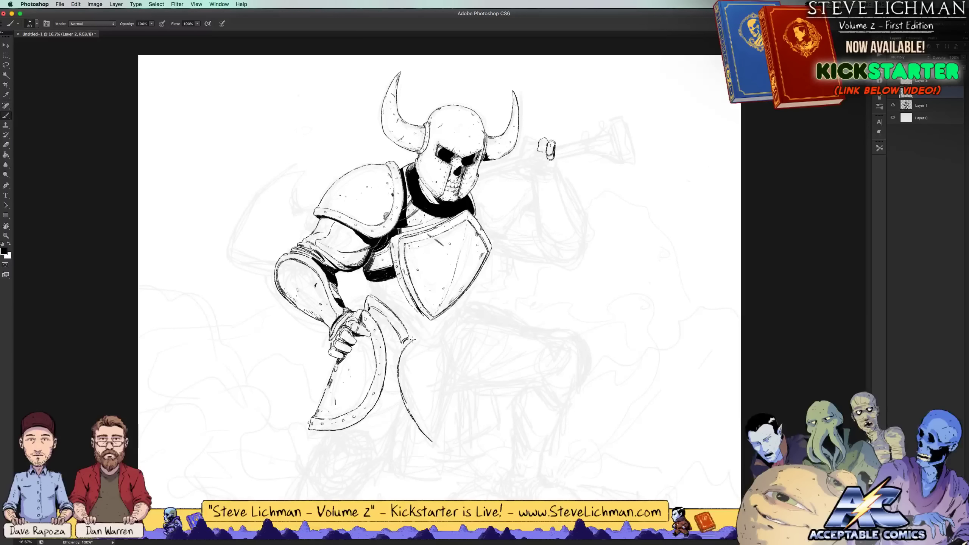
pyautogui.moveTo(413, 339)
pyautogui.mouseDown()
pyautogui.moveTo(441, 326)
pyautogui.moveTo(448, 346)
pyautogui.moveTo(450, 393)
pyautogui.moveTo(433, 445)
pyautogui.mouseUp()
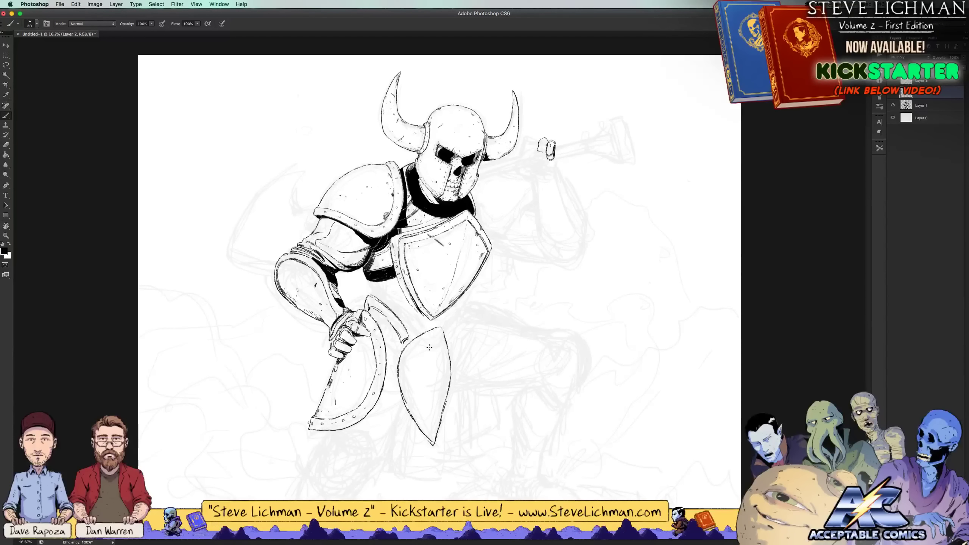
pyautogui.press('x')
pyautogui.moveTo(444, 332); pyautogui.dragTo(452, 373)
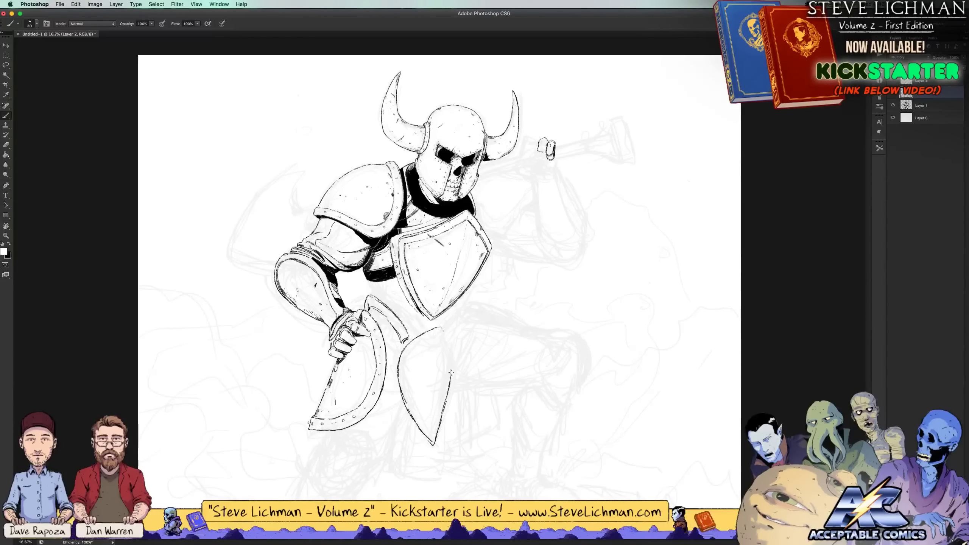
pyautogui.press('x')
pyautogui.moveTo(443, 328)
pyautogui.mouseDown()
pyautogui.moveTo(454, 369)
pyautogui.moveTo(445, 405)
pyautogui.mouseUp()
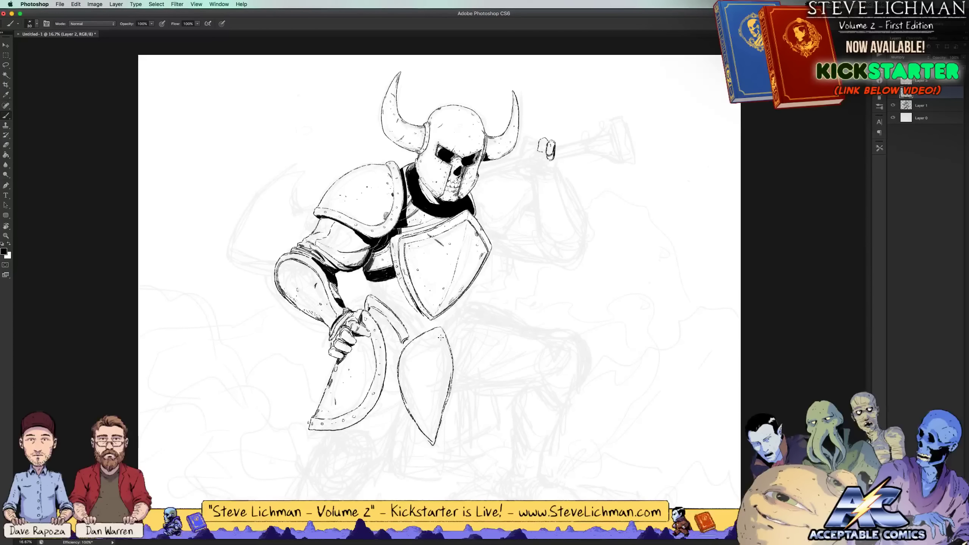
# Try to add an inner rim line around the leaf-shaped plate and refine its lower point
pyautogui.press('x')
pyautogui.moveTo(450, 341)
pyautogui.mouseDown()
pyautogui.moveTo(439, 365)
pyautogui.moveTo(448, 378)
pyautogui.mouseUp()
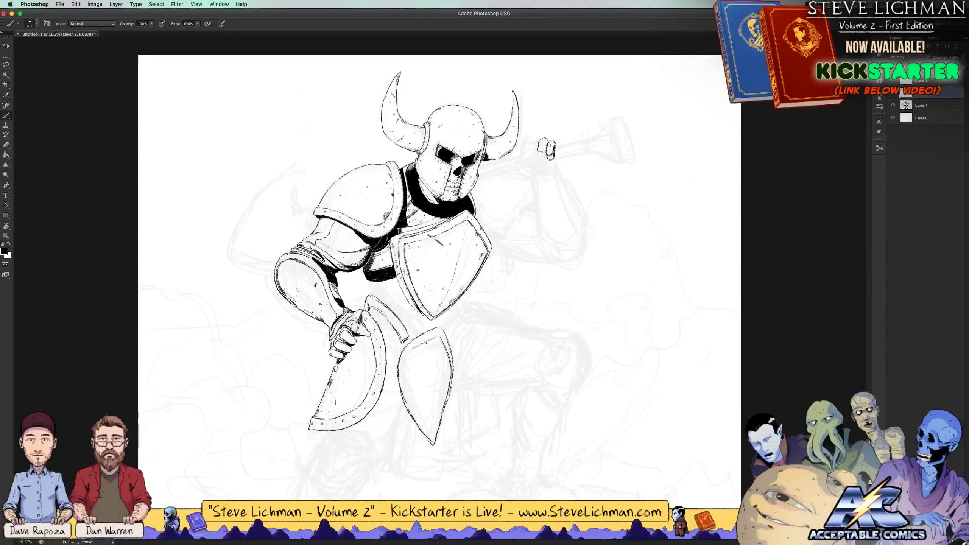
pyautogui.moveTo(405, 369)
pyautogui.mouseDown()
pyautogui.moveTo(438, 436)
pyautogui.moveTo(451, 416)
pyautogui.moveTo(435, 444)
pyautogui.moveTo(444, 408)
pyautogui.moveTo(433, 445)
pyautogui.mouseUp()
pyautogui.press('x')
pyautogui.press('x')
pyautogui.press('x')
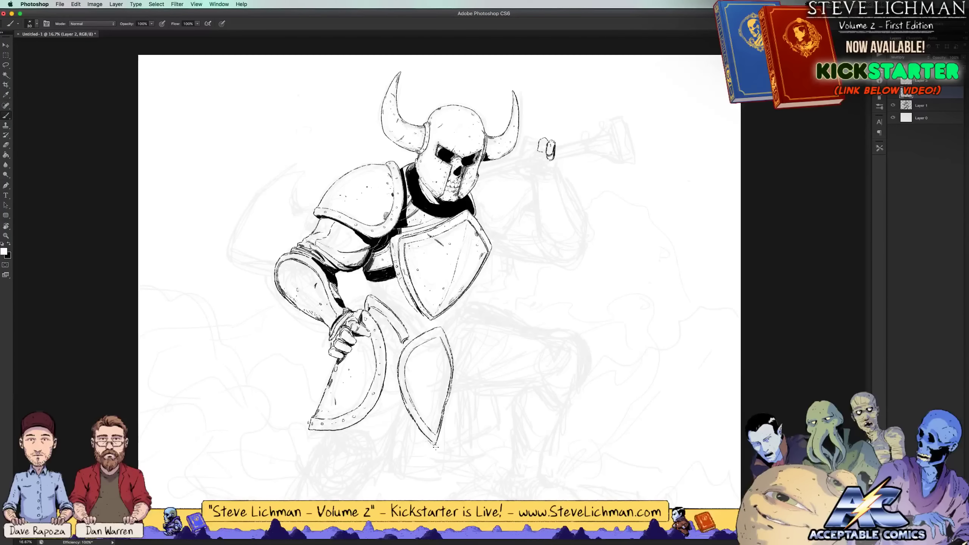
pyautogui.press('x')
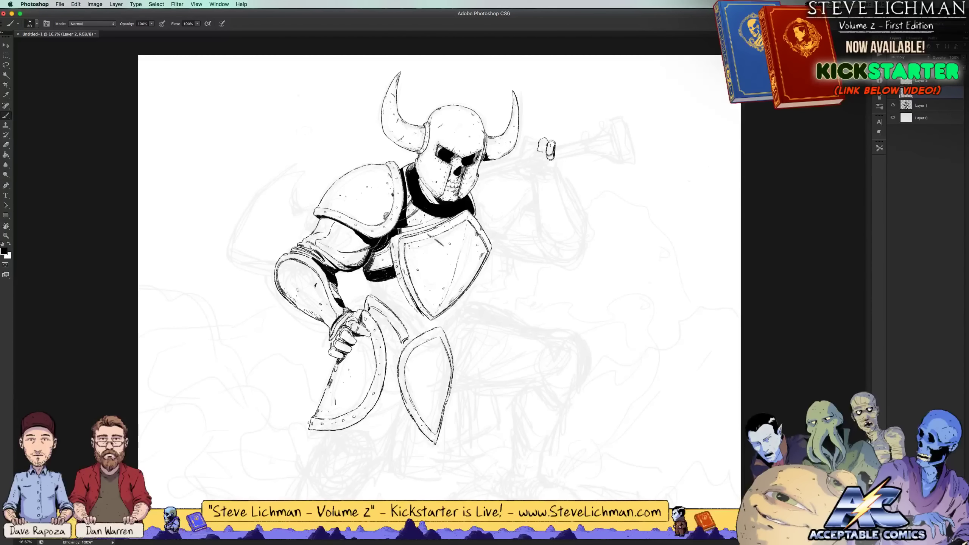
# Dot small rivets along the leaf-shaped plate's rim and clean up its lower tip with white
pyautogui.moveTo(426, 430); pyautogui.dragTo(429, 433)
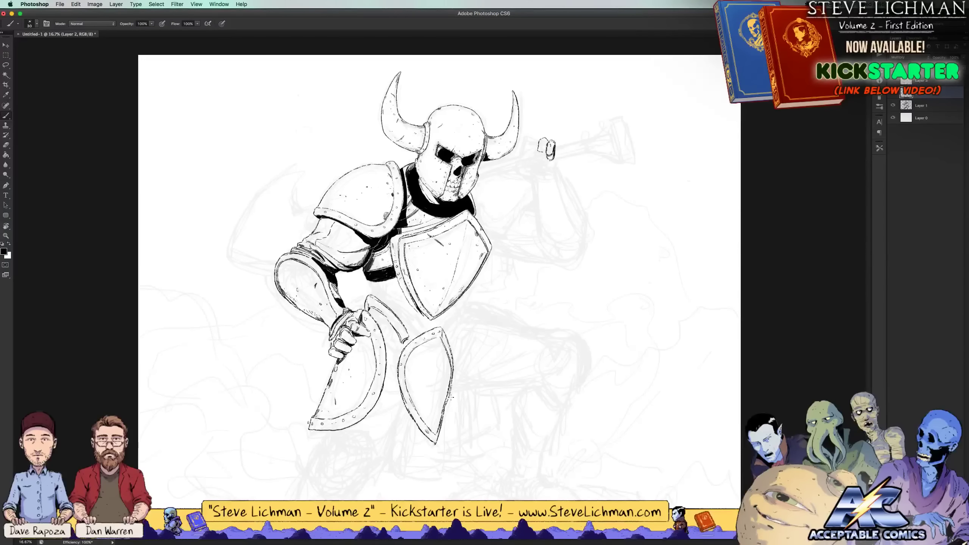
pyautogui.moveTo(443, 412); pyautogui.dragTo(431, 449)
pyautogui.press('x')
pyautogui.press('x')
pyautogui.press('x')
pyautogui.press('x')
pyautogui.press('x')
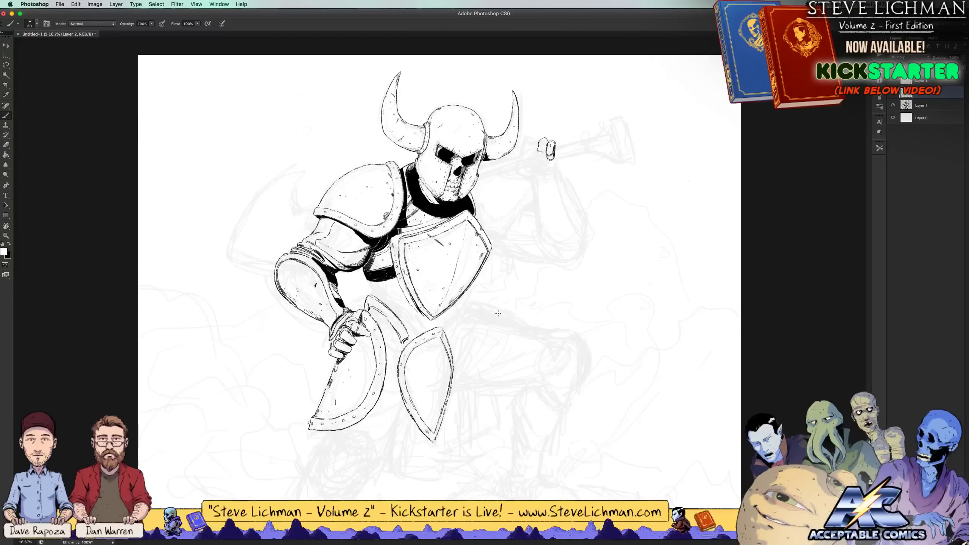
# Erase the whole leaf-shaped plate below the shield using a larger eraser
pyautogui.press('super+minus')
pyautogui.press('super+minus')
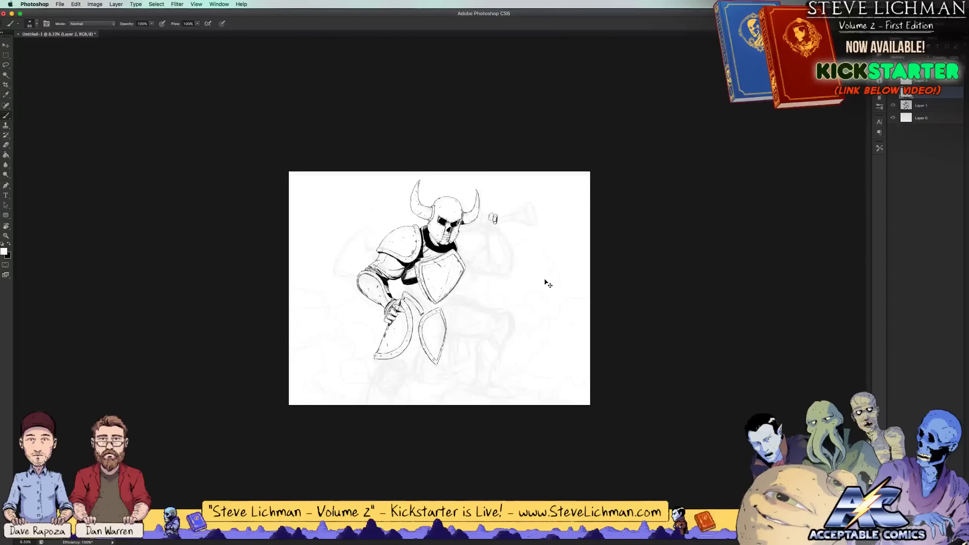
pyautogui.press('super+equal')
pyautogui.press('super+equal')
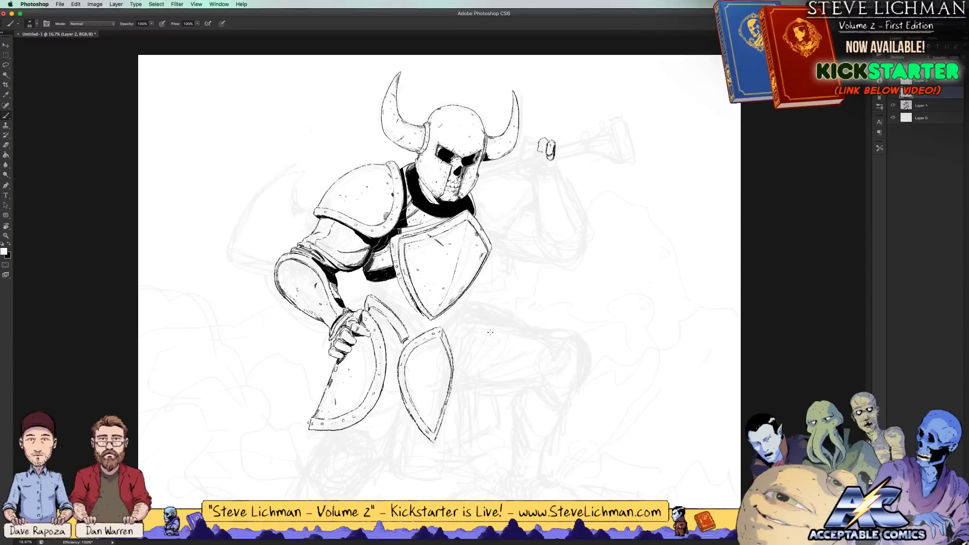
pyautogui.press('e')
pyautogui.moveTo(454, 373); pyautogui.dragTo(441, 430)
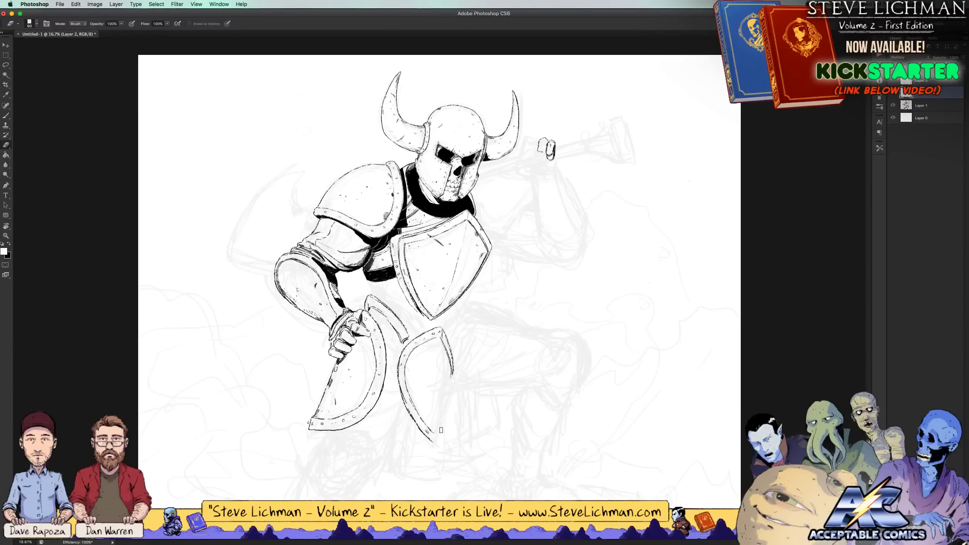
pyautogui.press(']')
pyautogui.press(']')
pyautogui.press(']')
pyautogui.press(']')
pyautogui.press(']')
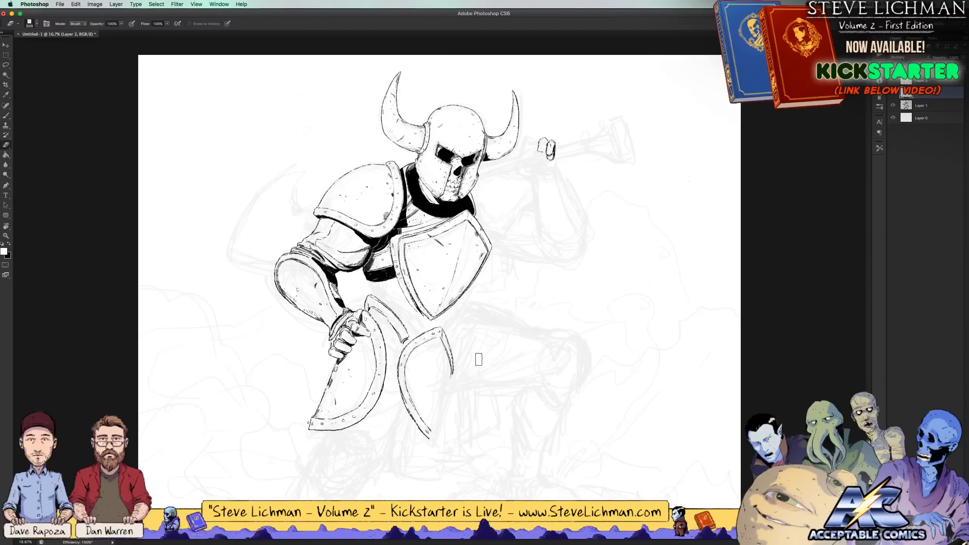
pyautogui.moveTo(440, 426)
pyautogui.mouseDown()
pyautogui.moveTo(447, 328)
pyautogui.moveTo(408, 356)
pyautogui.moveTo(406, 398)
pyautogui.moveTo(430, 433)
pyautogui.mouseUp()
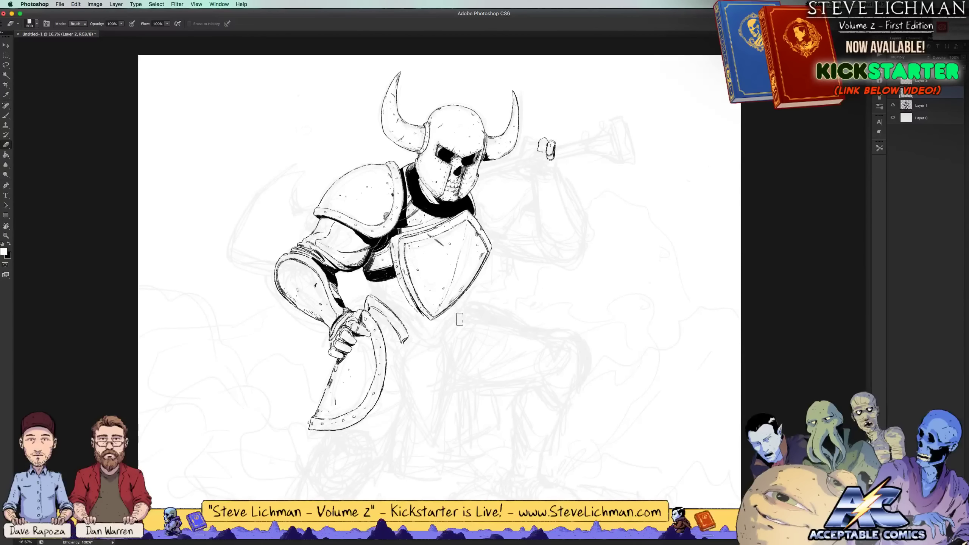
# Draw the lower side and raised back edge of the small plate behind the hand, darkening its inner gap
pyautogui.press('b')
pyautogui.press('x')
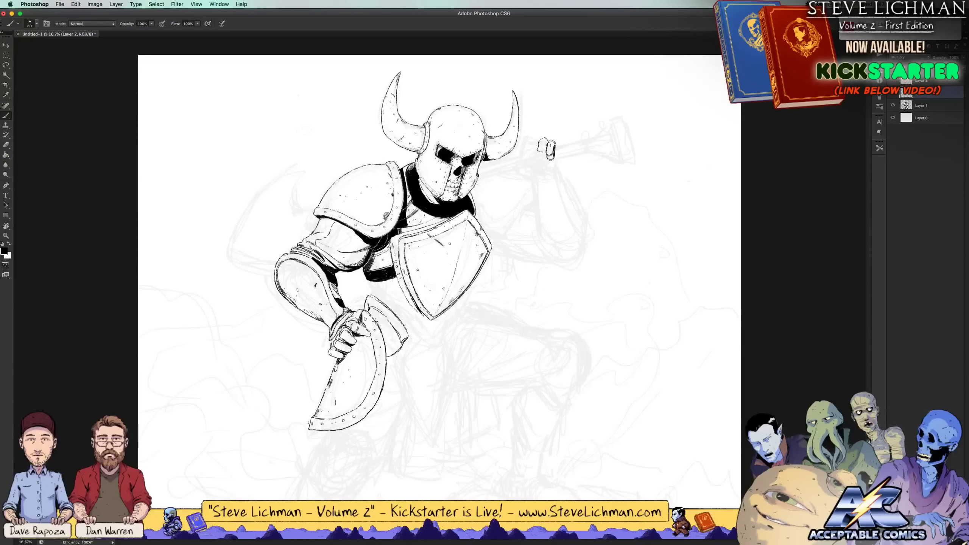
pyautogui.moveTo(381, 331)
pyautogui.mouseDown()
pyautogui.moveTo(387, 354)
pyautogui.moveTo(392, 345)
pyautogui.mouseUp()
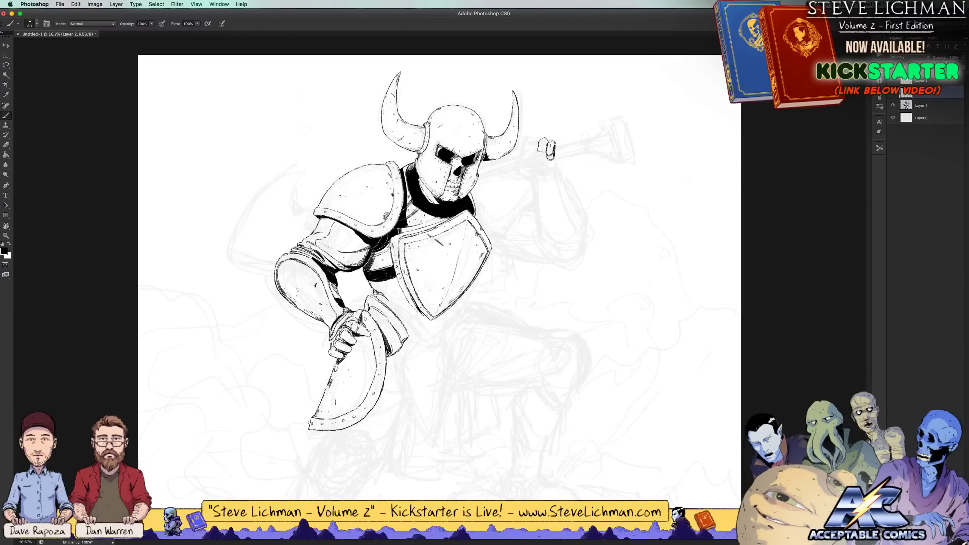
pyautogui.moveTo(376, 294); pyautogui.dragTo(392, 306)
pyautogui.moveTo(389, 302); pyautogui.dragTo(397, 313)
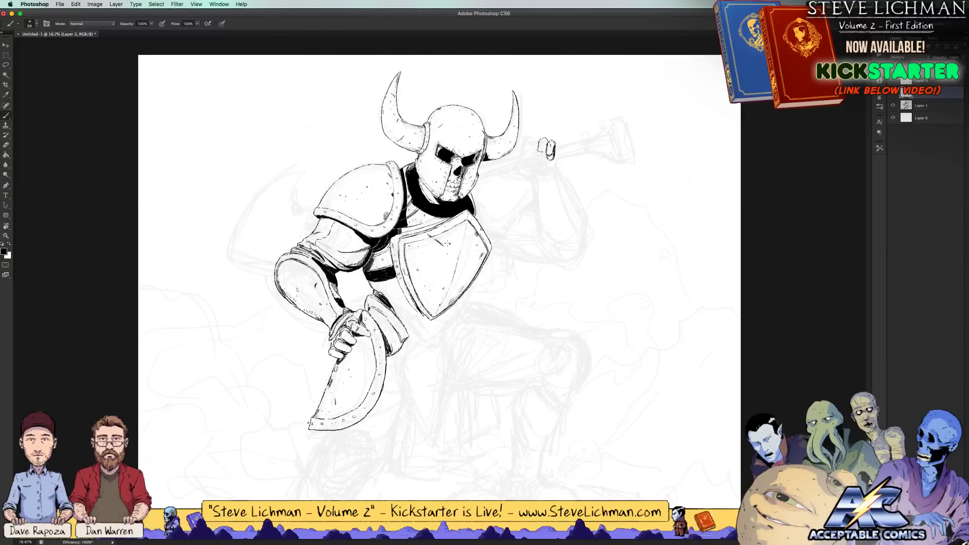
# Dot rivets along the rim of the small plate behind the hand and touch up its edges and shading
pyautogui.moveTo(371, 298)
pyautogui.mouseDown()
pyautogui.moveTo(363, 311)
pyautogui.moveTo(369, 303)
pyautogui.mouseUp()
pyautogui.moveTo(378, 299); pyautogui.dragTo(376, 309)
pyautogui.moveTo(384, 305); pyautogui.dragTo(403, 334)
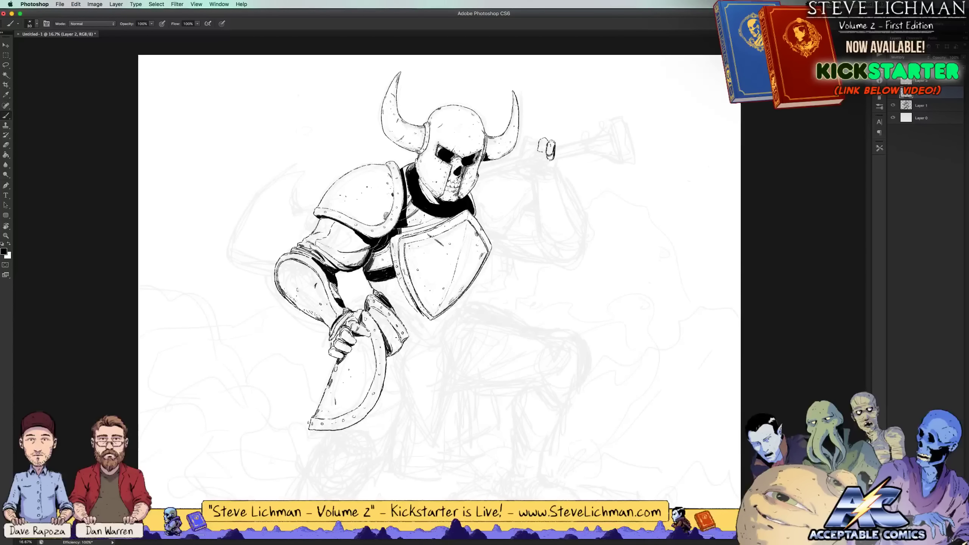
pyautogui.moveTo(396, 340); pyautogui.dragTo(398, 346)
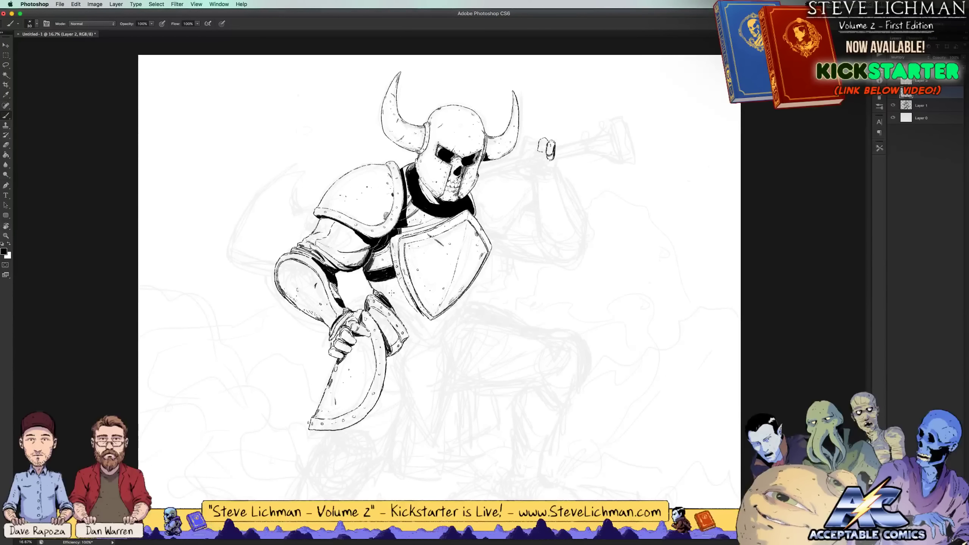
pyautogui.press('x')
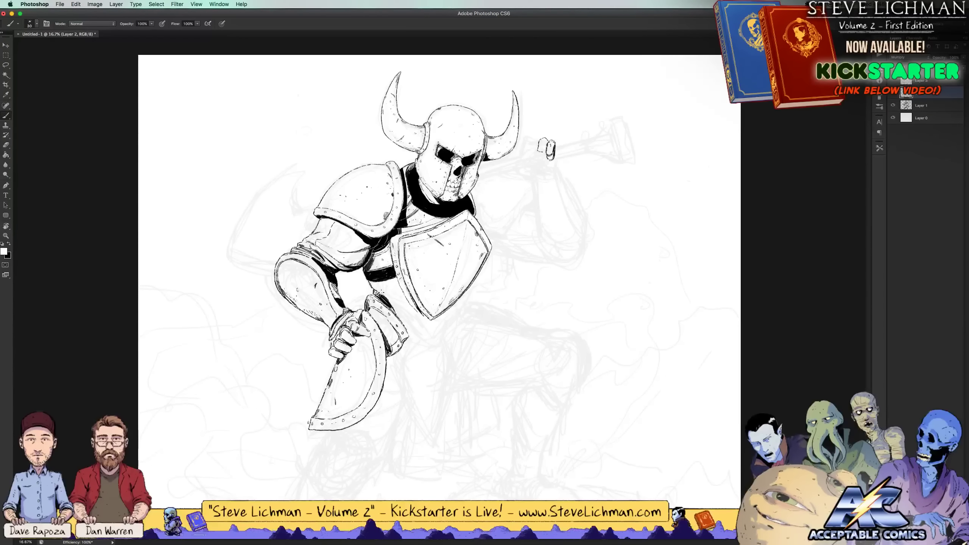
pyautogui.press('x')
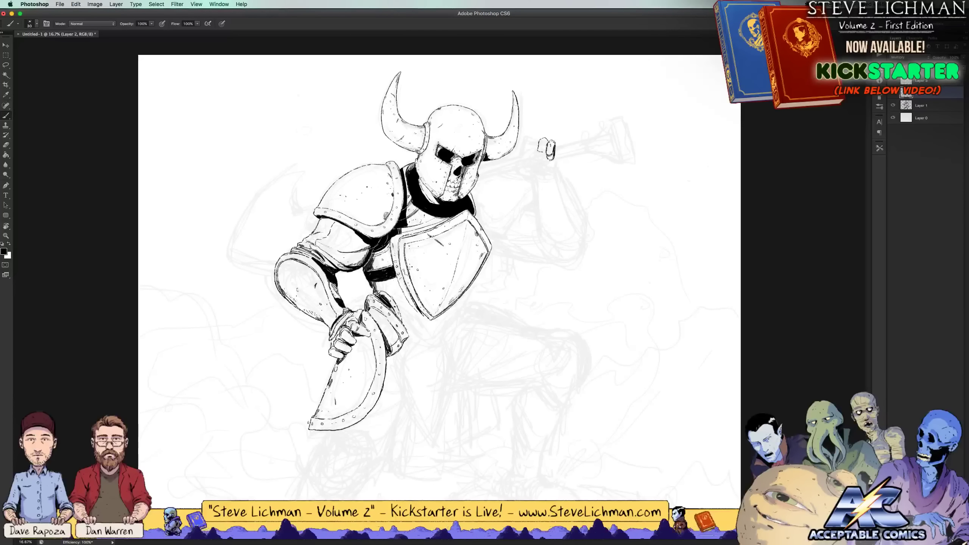
pyautogui.press('super+minus')
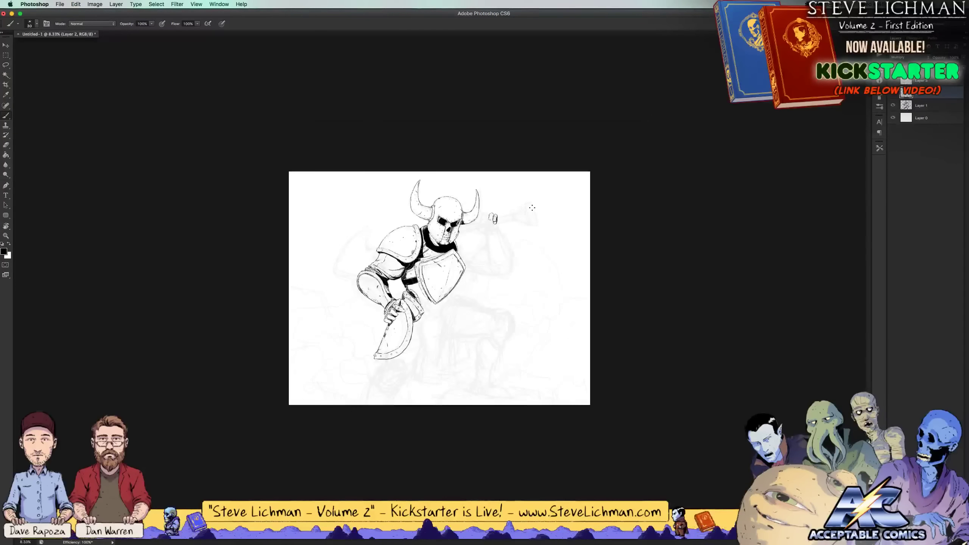
pyautogui.press('super+plus')
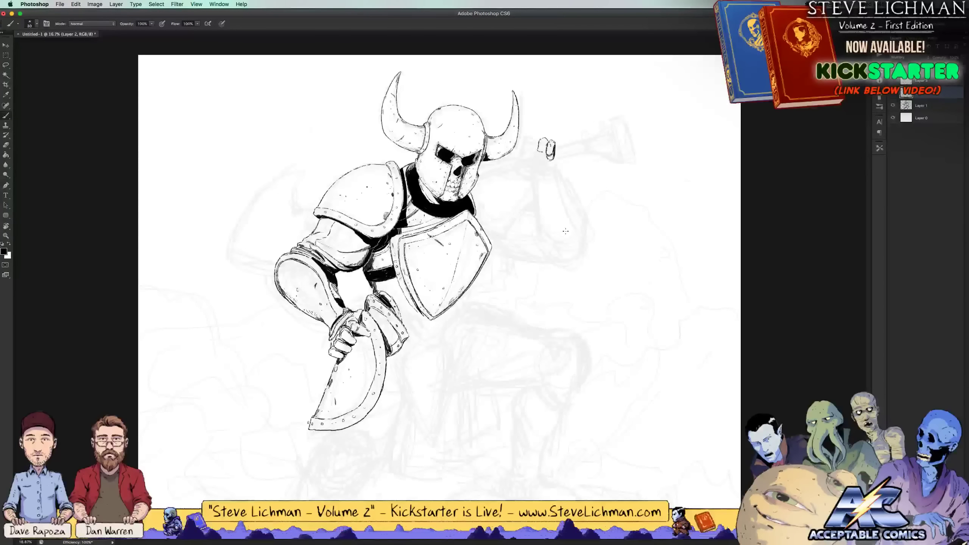
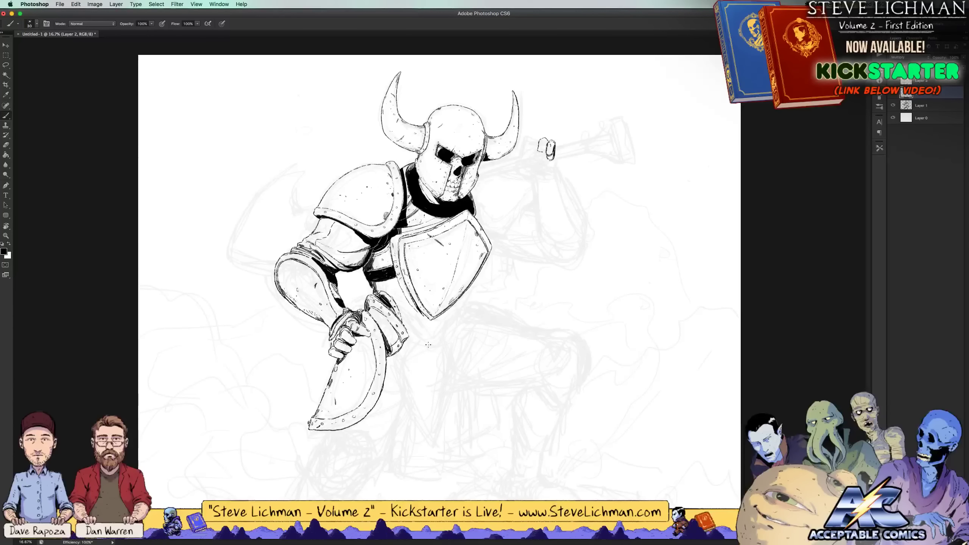
# Draw a pointed leaf-shaped armour plate below the shield, with an inner rim line and a heavier right edge
pyautogui.moveTo(417, 342)
pyautogui.mouseDown()
pyautogui.moveTo(406, 381)
pyautogui.moveTo(434, 438)
pyautogui.moveTo(454, 397)
pyautogui.moveTo(454, 357)
pyautogui.moveTo(442, 327)
pyautogui.moveTo(427, 335)
pyautogui.mouseUp()
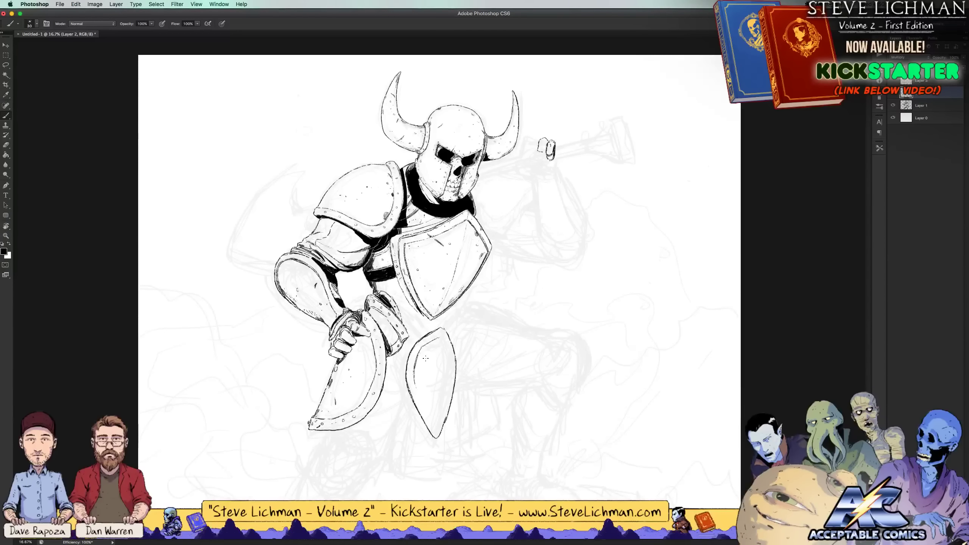
pyautogui.moveTo(414, 382); pyautogui.dragTo(440, 432)
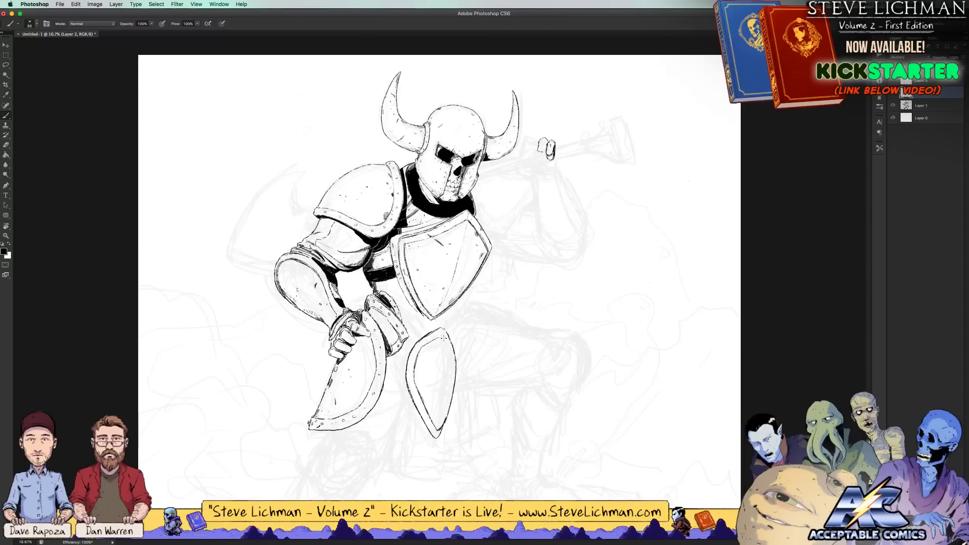
pyautogui.moveTo(447, 340)
pyautogui.mouseDown()
pyautogui.moveTo(454, 371)
pyautogui.moveTo(440, 432)
pyautogui.moveTo(456, 348)
pyautogui.mouseUp()
# Trim the leaf-shaped plate's right outer edge with white and redraw it in black down to the tip
pyautogui.press('x')
pyautogui.press('x')
pyautogui.press('x')
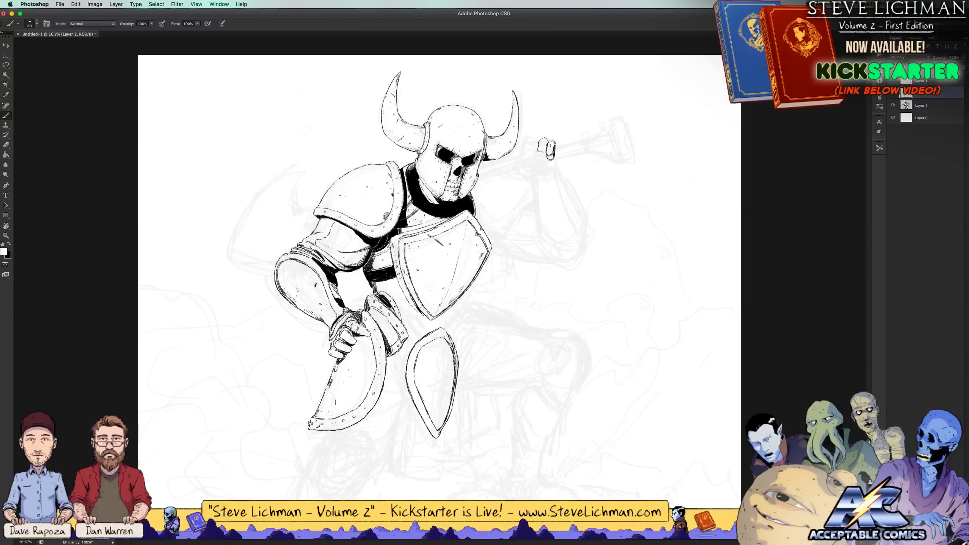
pyautogui.moveTo(457, 375)
pyautogui.mouseDown()
pyautogui.moveTo(455, 385)
pyautogui.moveTo(458, 365)
pyautogui.mouseUp()
pyautogui.moveTo(454, 401)
pyautogui.mouseDown()
pyautogui.moveTo(450, 412)
pyautogui.moveTo(453, 403)
pyautogui.mouseUp()
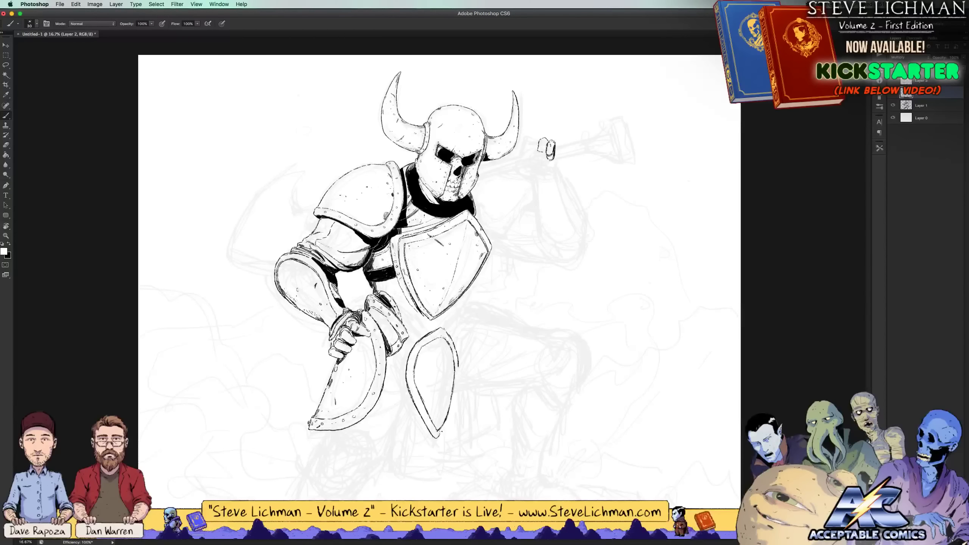
pyautogui.press('x')
pyautogui.moveTo(459, 367)
pyautogui.mouseDown()
pyautogui.moveTo(456, 392)
pyautogui.moveTo(458, 362)
pyautogui.moveTo(451, 416)
pyautogui.moveTo(459, 391)
pyautogui.moveTo(439, 438)
pyautogui.mouseUp()
pyautogui.press('x')
pyautogui.press('x')
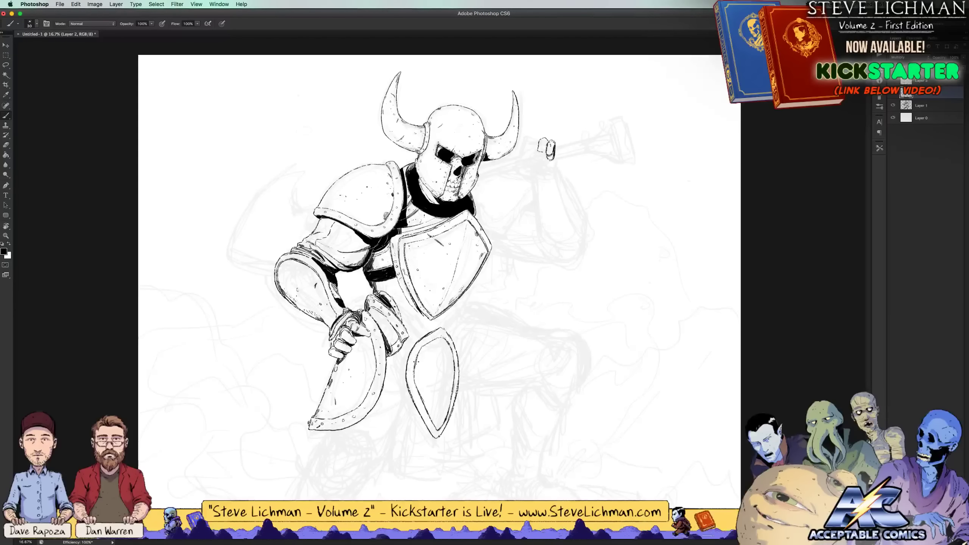
# Erase the leaf-shaped plate's left outer edge, redraw it slightly cleaner in black, and tidy the lower tip
pyautogui.press('e')
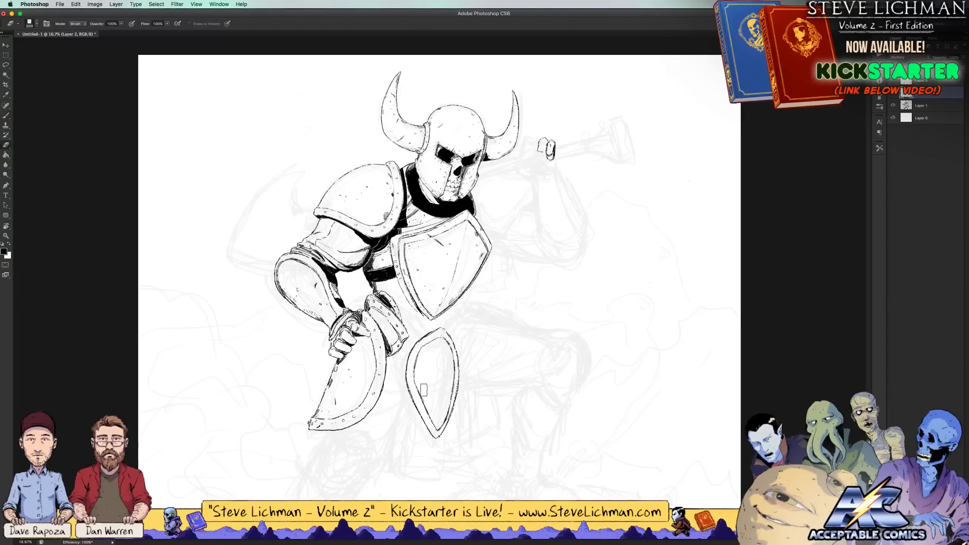
pyautogui.moveTo(401, 369)
pyautogui.mouseDown()
pyautogui.moveTo(409, 406)
pyautogui.moveTo(436, 447)
pyautogui.mouseUp()
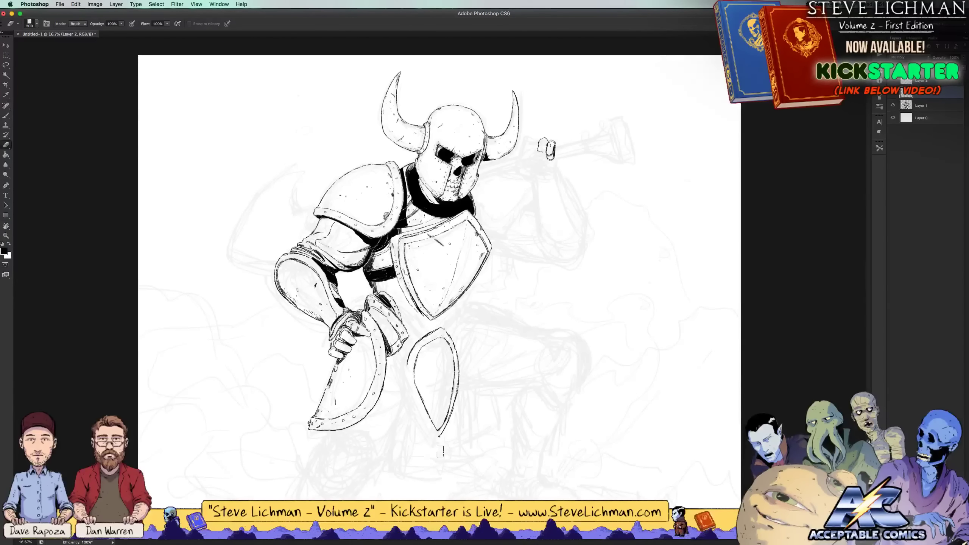
pyautogui.press('b')
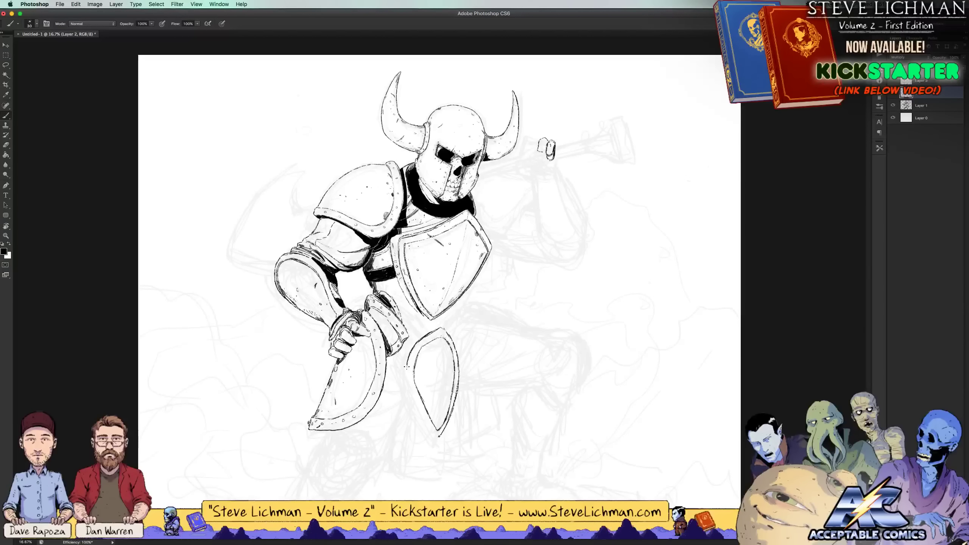
pyautogui.moveTo(407, 363)
pyautogui.mouseDown()
pyautogui.moveTo(418, 410)
pyautogui.moveTo(438, 438)
pyautogui.mouseUp()
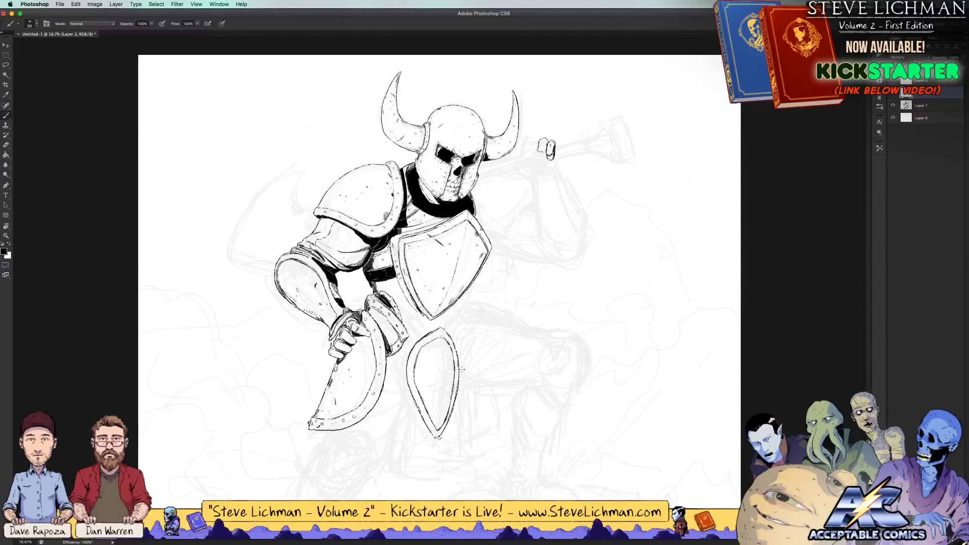
pyautogui.press('x')
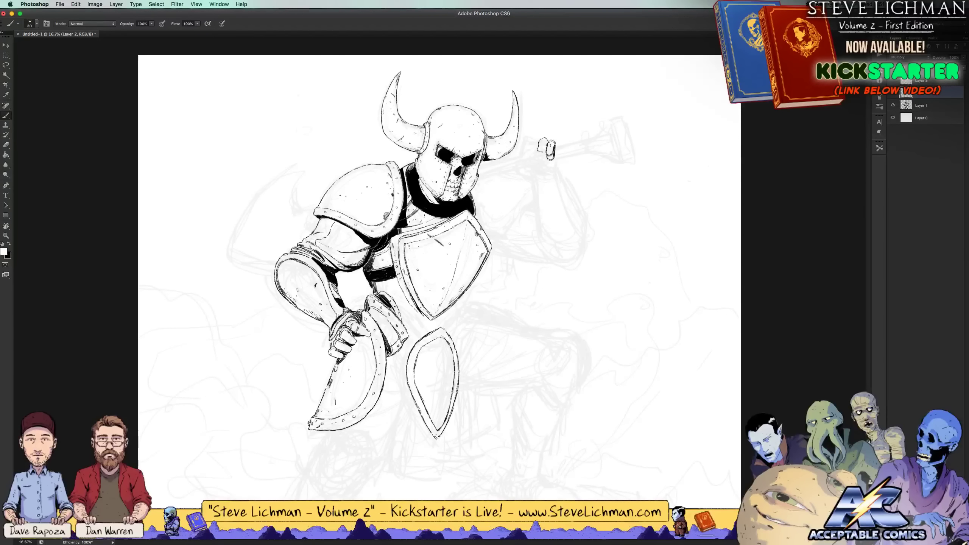
pyautogui.press('x')
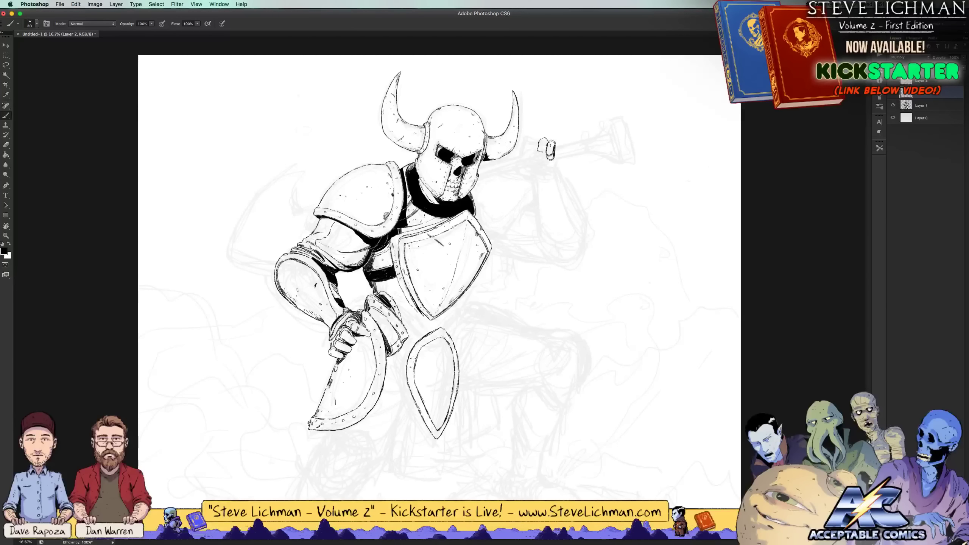
# Sharpen the leaf-shaped plate's top point and add rivets and short shading marks along its rim
pyautogui.click(440, 333)
pyautogui.moveTo(443, 328); pyautogui.dragTo(448, 333)
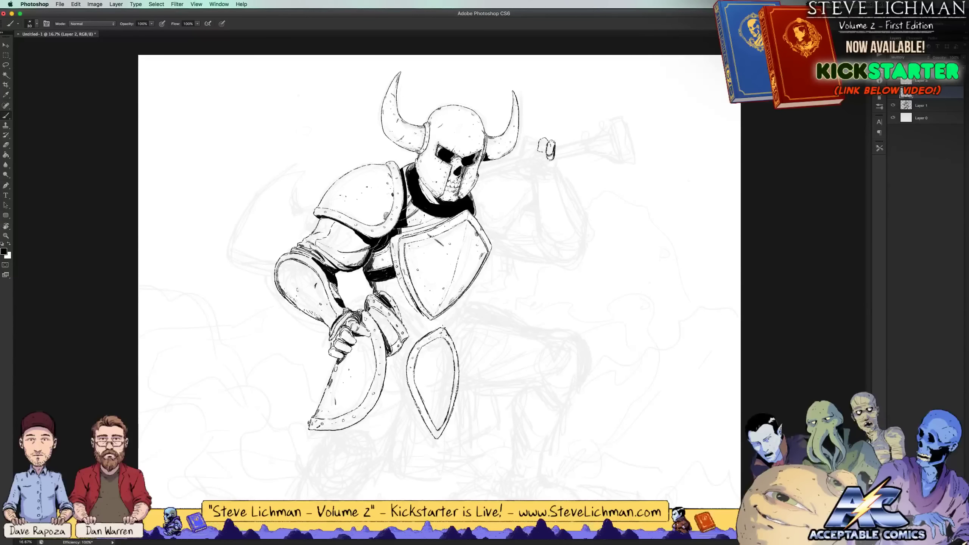
pyautogui.moveTo(450, 402); pyautogui.dragTo(440, 432)
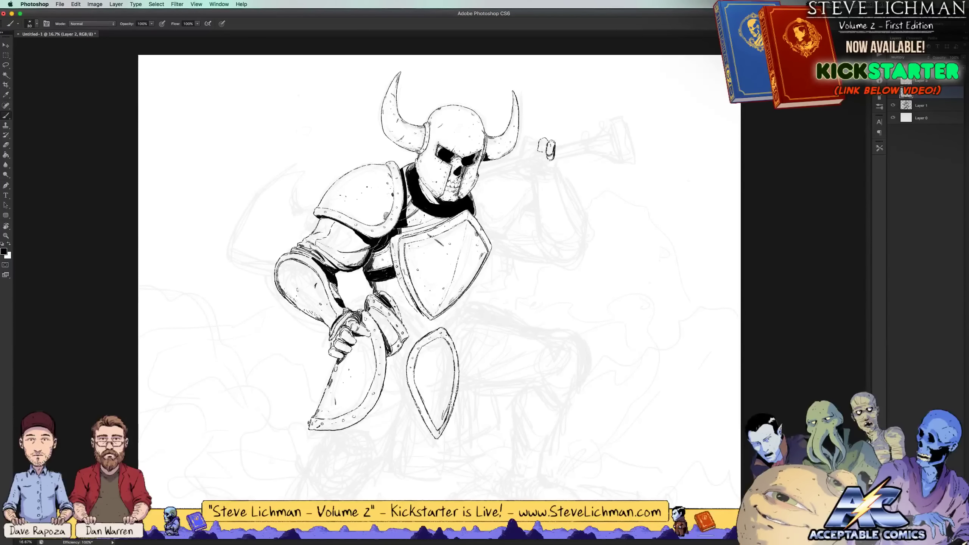
pyautogui.moveTo(456, 391); pyautogui.dragTo(450, 349)
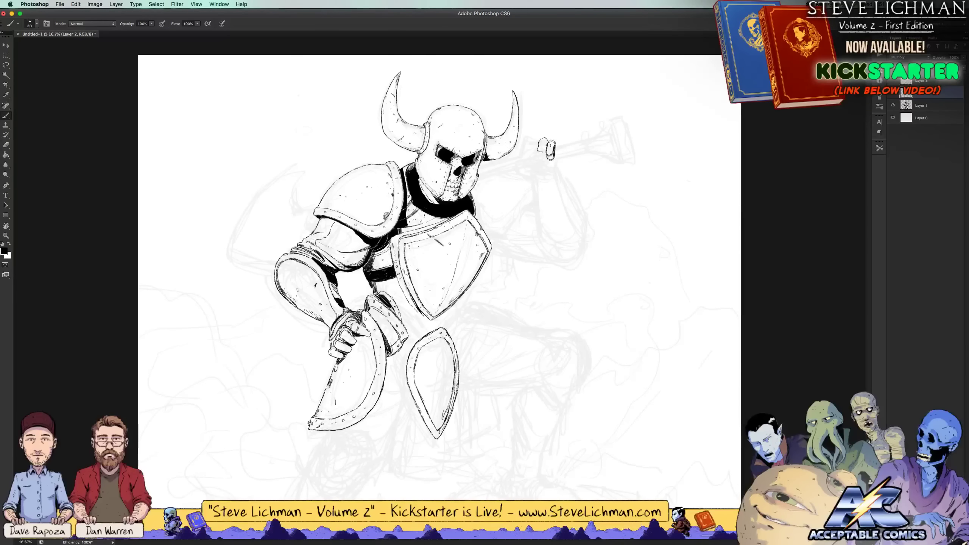
# Fill the gap between the small plate behind the hand and the leaf-shaped plate with solid black
pyautogui.press('super+minus')
pyautogui.press('super+minus')
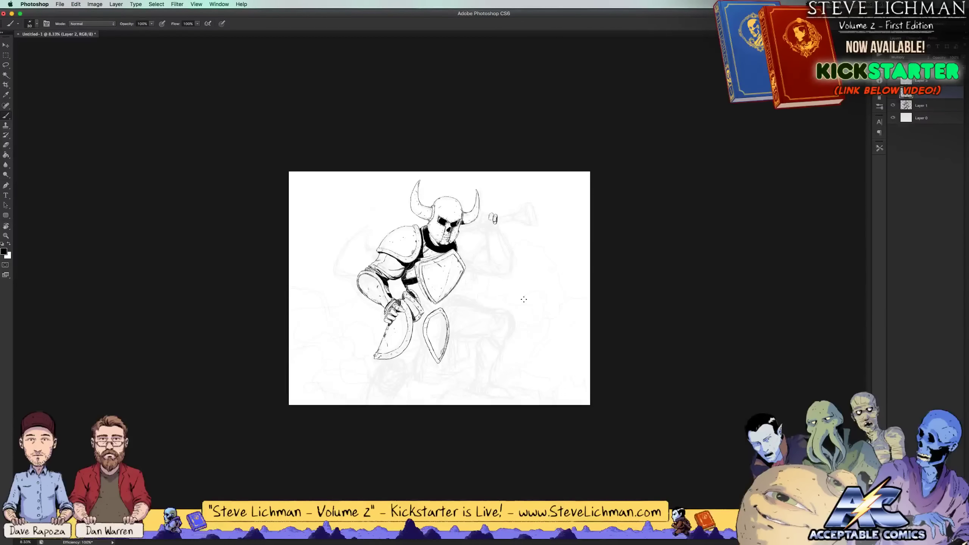
pyautogui.press('super+plus')
pyautogui.press('super+plus')
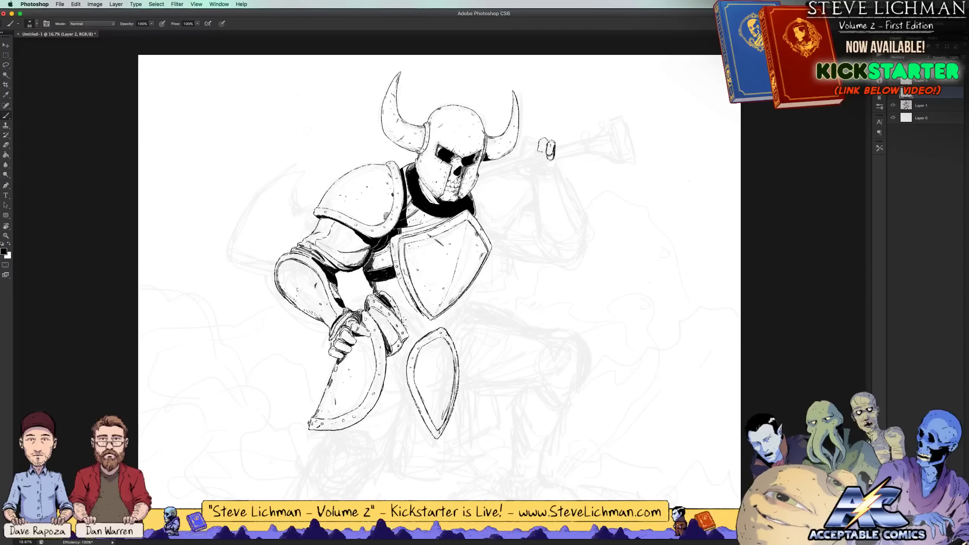
pyautogui.moveTo(405, 327)
pyautogui.mouseDown()
pyautogui.moveTo(421, 338)
pyautogui.moveTo(411, 353)
pyautogui.moveTo(404, 347)
pyautogui.mouseUp()
pyautogui.moveTo(410, 338)
pyautogui.mouseDown()
pyautogui.moveTo(410, 351)
pyautogui.moveTo(399, 351)
pyautogui.moveTo(410, 335)
pyautogui.moveTo(415, 343)
pyautogui.mouseUp()
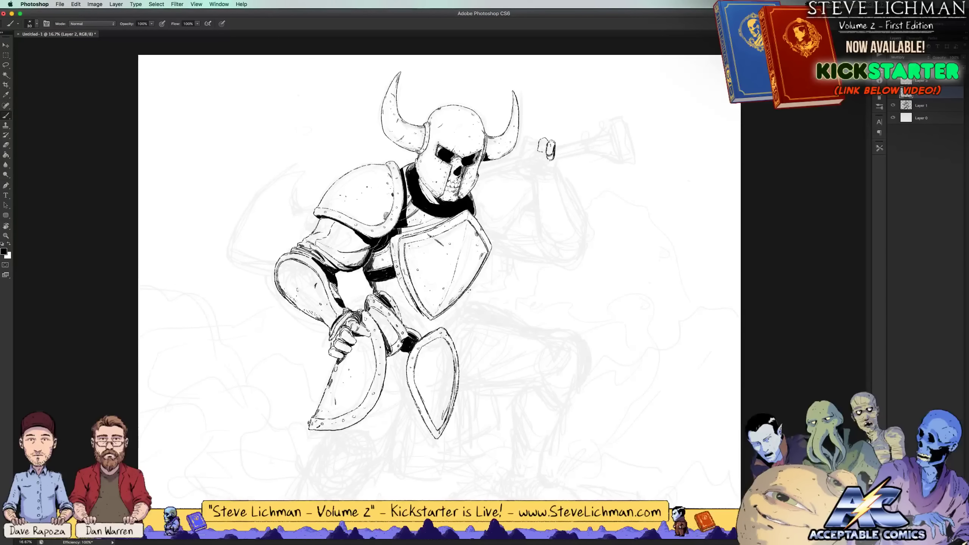
# Ink the shield's lower right edge and draw the black-shaded side of the waist beneath it
pyautogui.moveTo(465, 294); pyautogui.dragTo(445, 318)
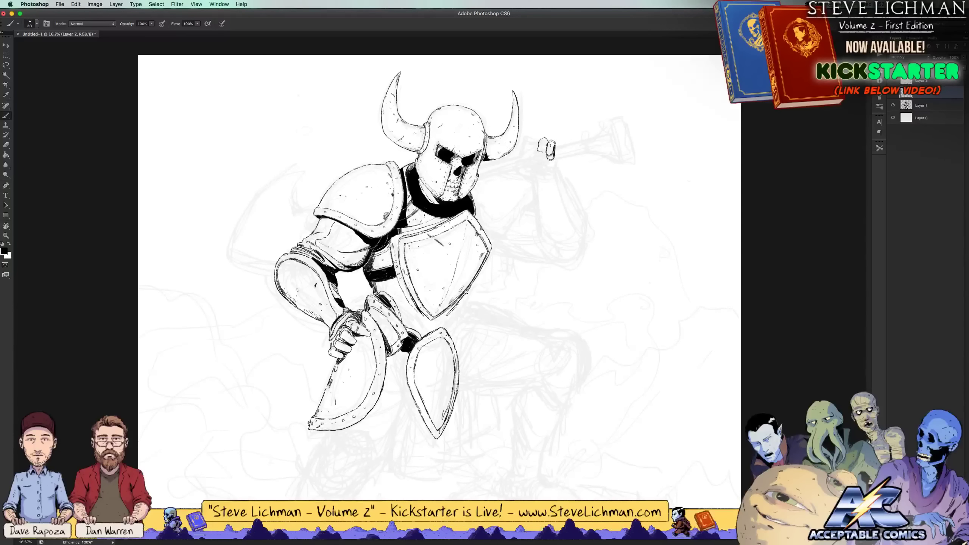
pyautogui.moveTo(470, 288)
pyautogui.mouseDown()
pyautogui.moveTo(452, 335)
pyautogui.moveTo(455, 325)
pyautogui.mouseUp()
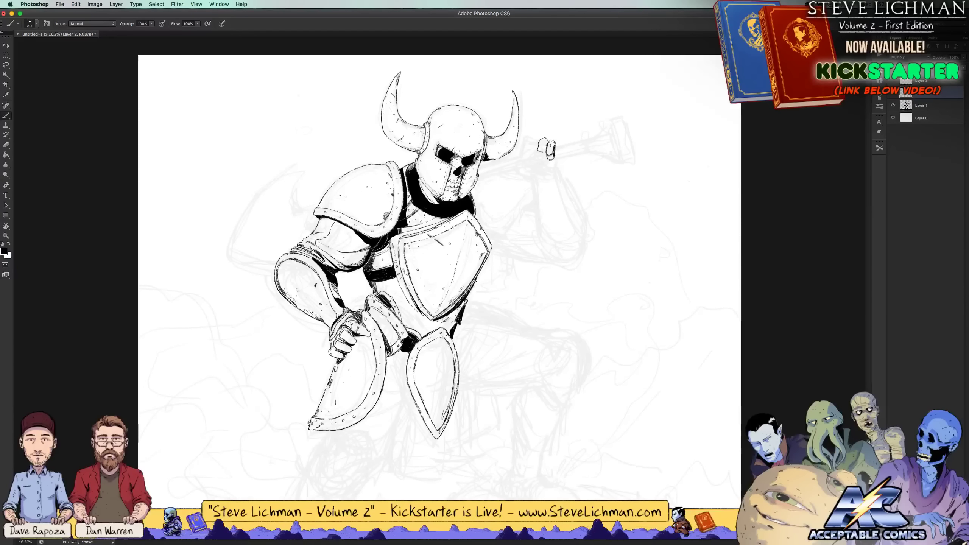
pyautogui.press('x')
pyautogui.moveTo(465, 297)
pyautogui.mouseDown()
pyautogui.moveTo(438, 318)
pyautogui.moveTo(458, 302)
pyautogui.moveTo(442, 313)
pyautogui.moveTo(449, 327)
pyautogui.moveTo(466, 305)
pyautogui.mouseUp()
pyautogui.press('x')
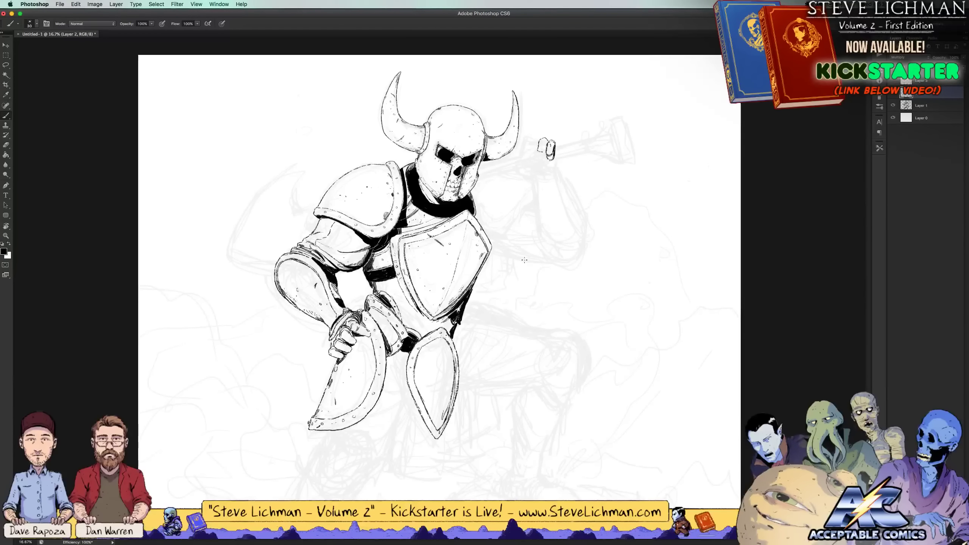
pyautogui.press('super+alt+z')
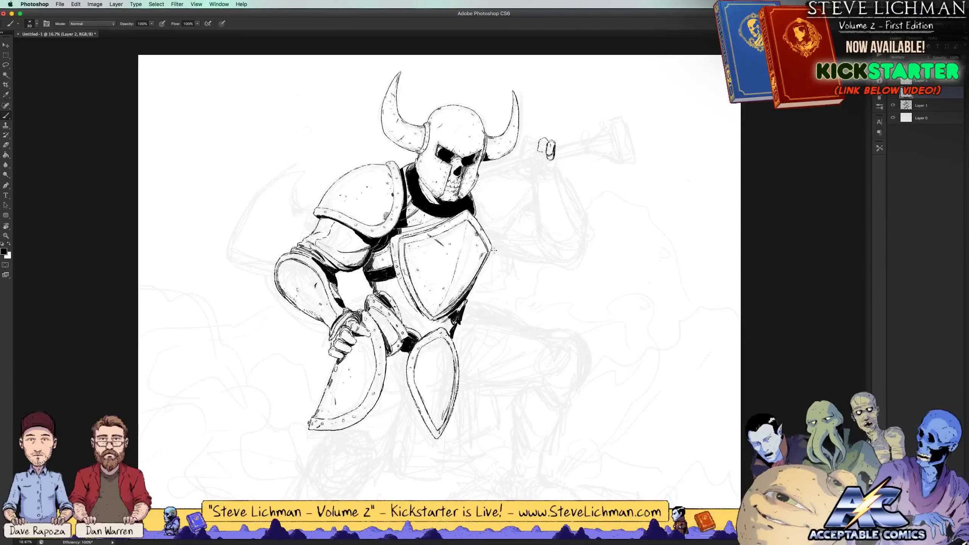
pyautogui.press('super+alt+z')
pyautogui.press('super+alt+z')
pyautogui.press('super+alt+z')
pyautogui.press('super+alt+z')
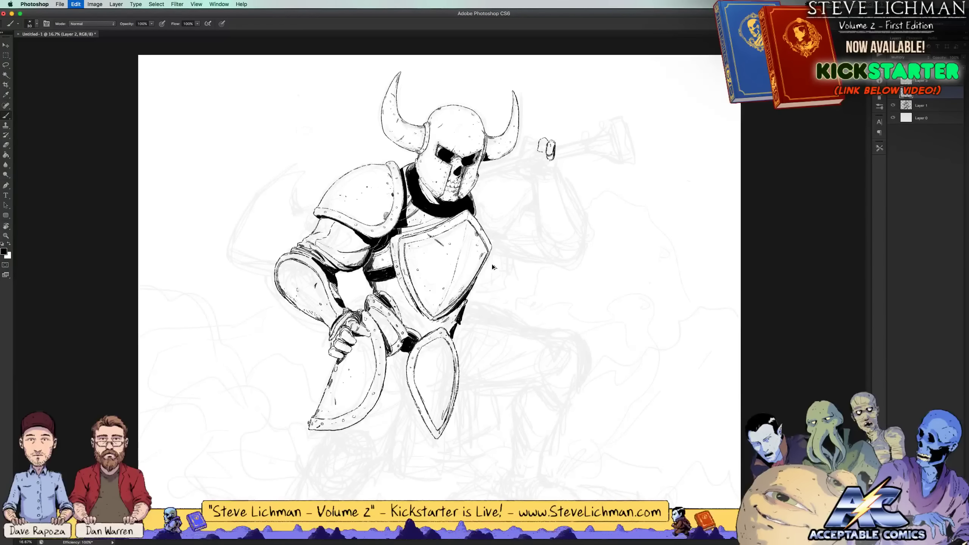
pyautogui.press('super+alt+z')
pyautogui.press('super+alt+z')
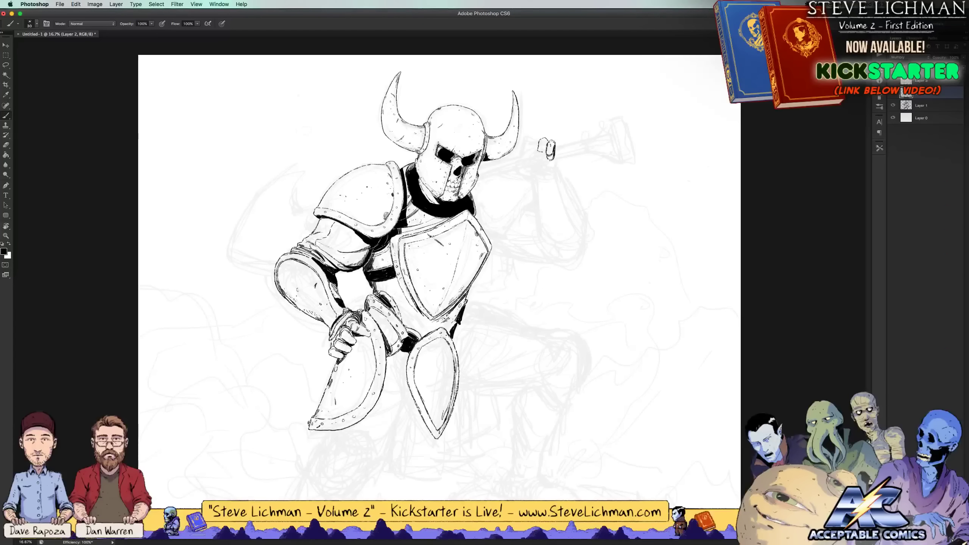
# Add thin contour strokes to the waist between the shield's lower right edge and the leaf-shaped plate
pyautogui.moveTo(453, 321); pyautogui.dragTo(449, 330)
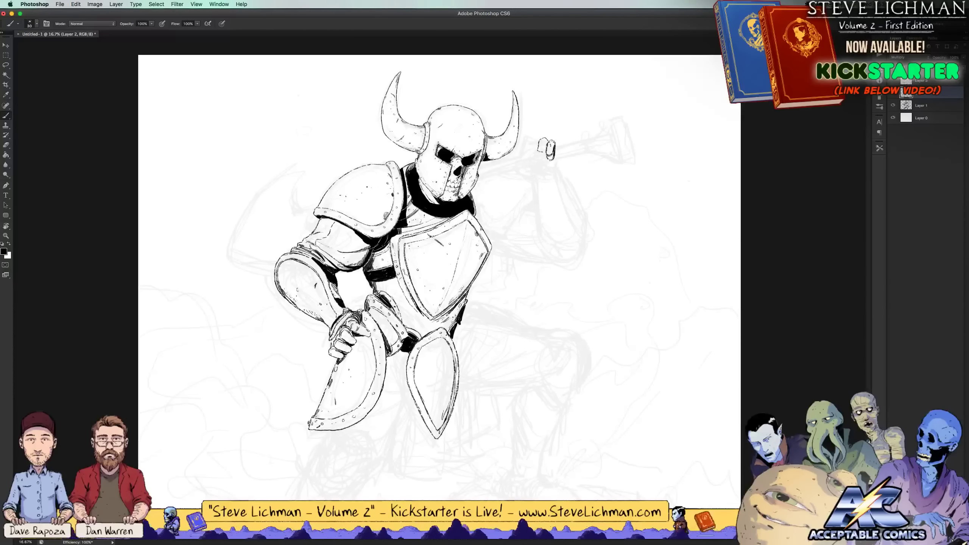
pyautogui.moveTo(453, 317); pyautogui.dragTo(465, 297)
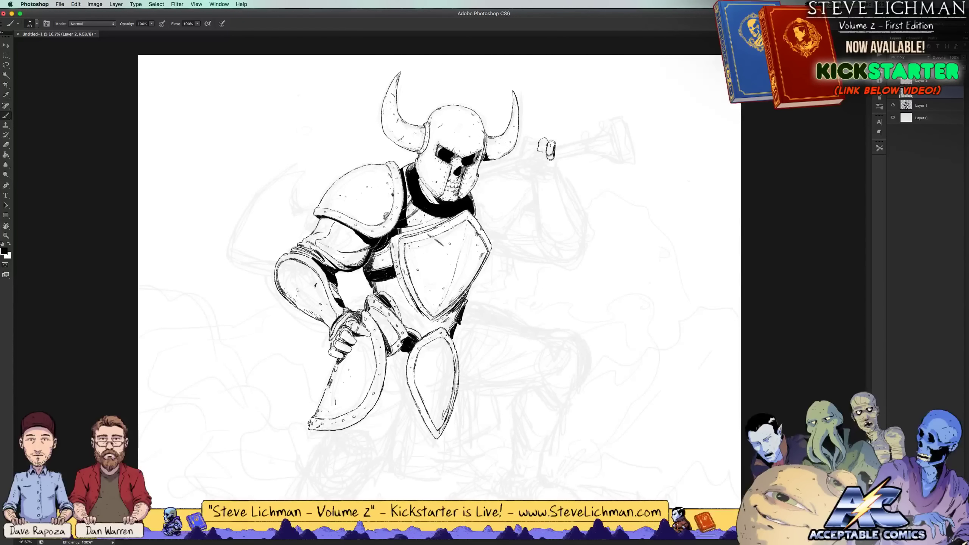
# Flip the whole canvas horizontally to check the figure in mirror image
pyautogui.press('super+minus')
pyautogui.press('super+minus')
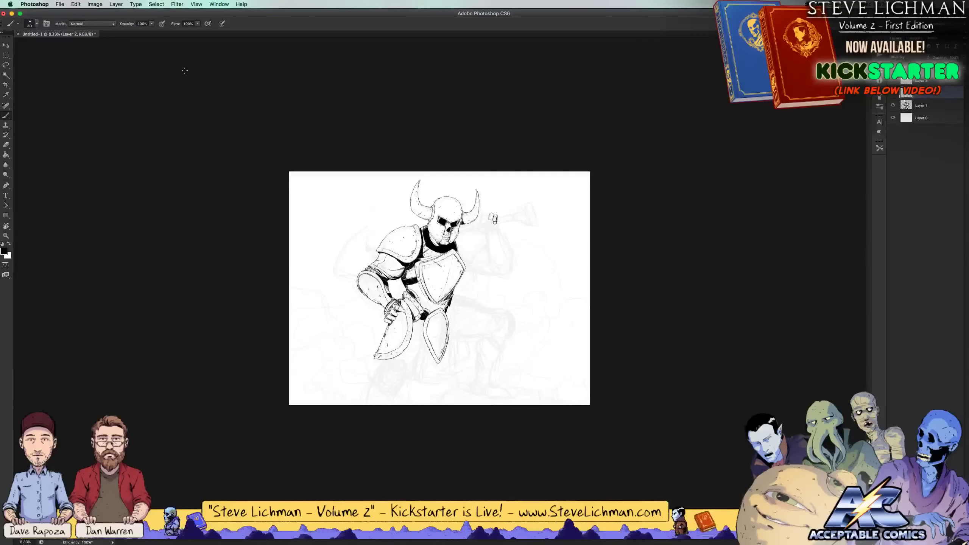
pyautogui.click(91, 3)
pyautogui.moveTo(145, 82)
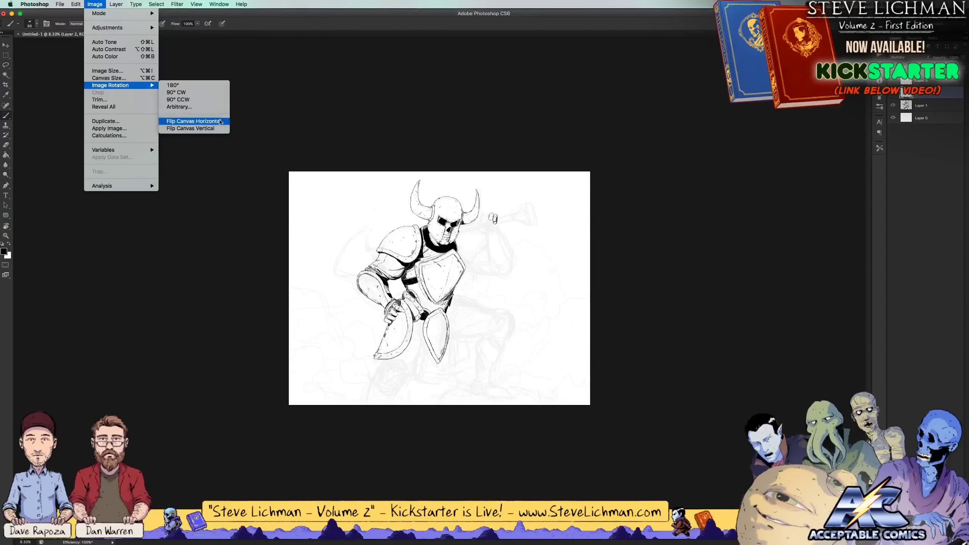
pyautogui.click(225, 121)
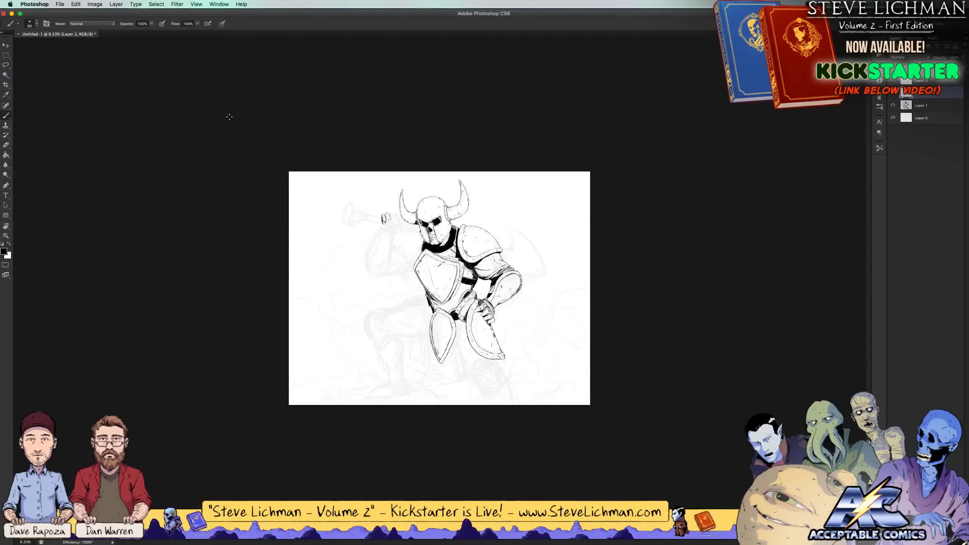
pyautogui.press('super+plus')
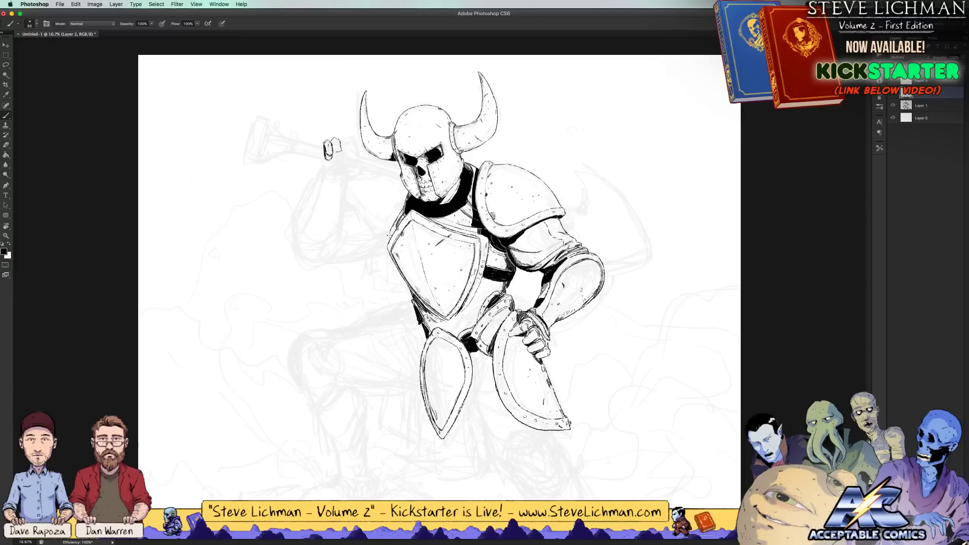
# Draw curved fold and shading lines across the waist just below the shield's lower point
pyautogui.press('x')
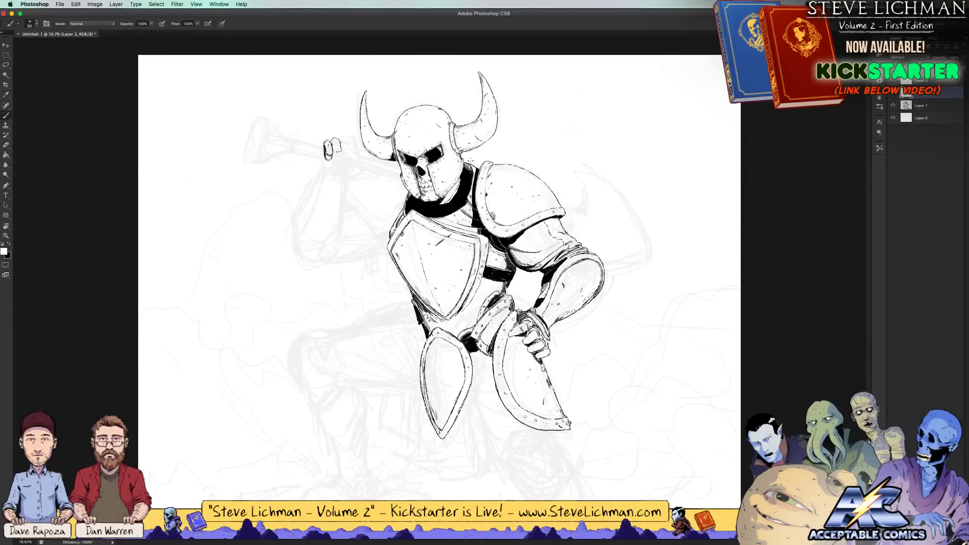
pyautogui.press('x')
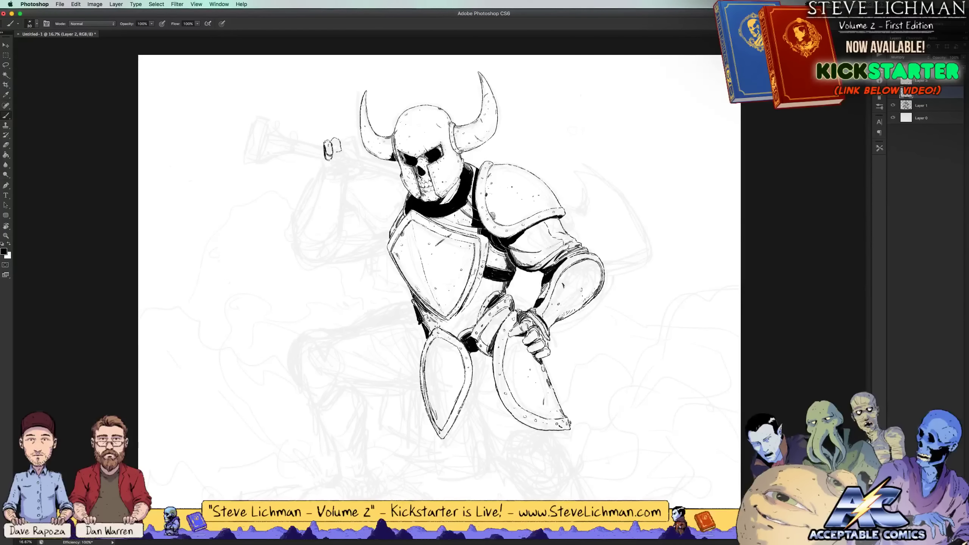
pyautogui.moveTo(421, 311); pyautogui.dragTo(435, 325)
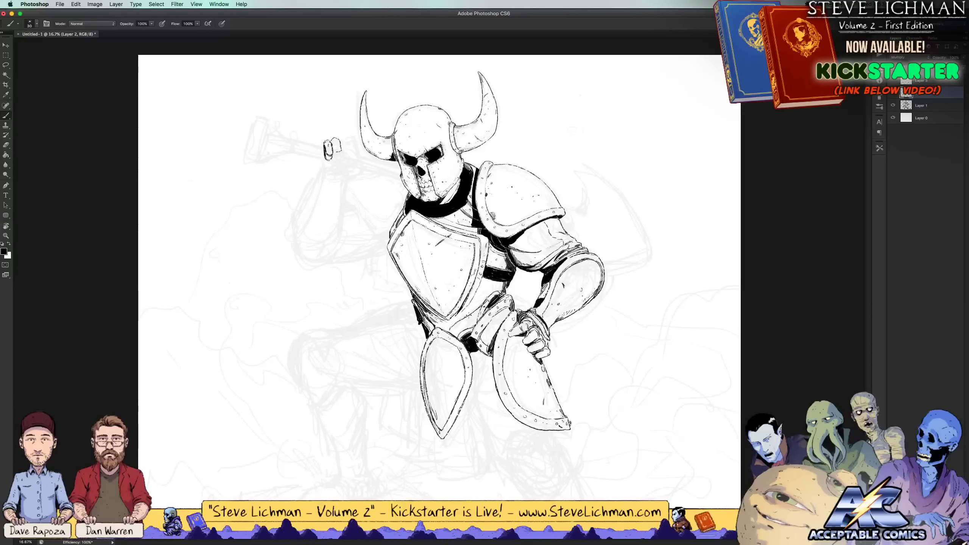
pyautogui.moveTo(471, 316)
pyautogui.mouseDown()
pyautogui.moveTo(451, 328)
pyautogui.moveTo(473, 313)
pyautogui.mouseUp()
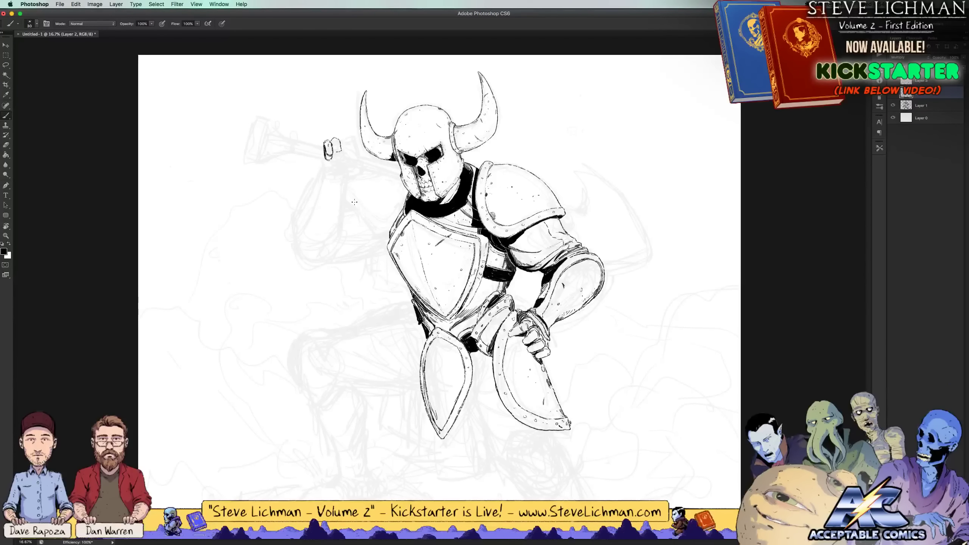
# Ink the curved lower edge of the far shoulder and touch up the outline beside the black collar
pyautogui.moveTo(345, 200)
pyautogui.mouseDown()
pyautogui.moveTo(377, 225)
pyautogui.moveTo(396, 220)
pyautogui.mouseUp()
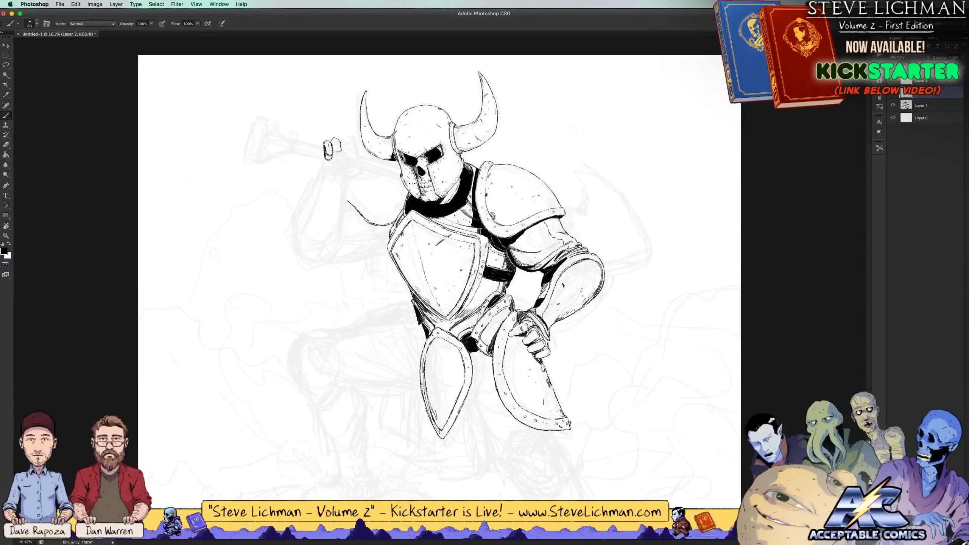
pyautogui.press('x')
pyautogui.press('x')
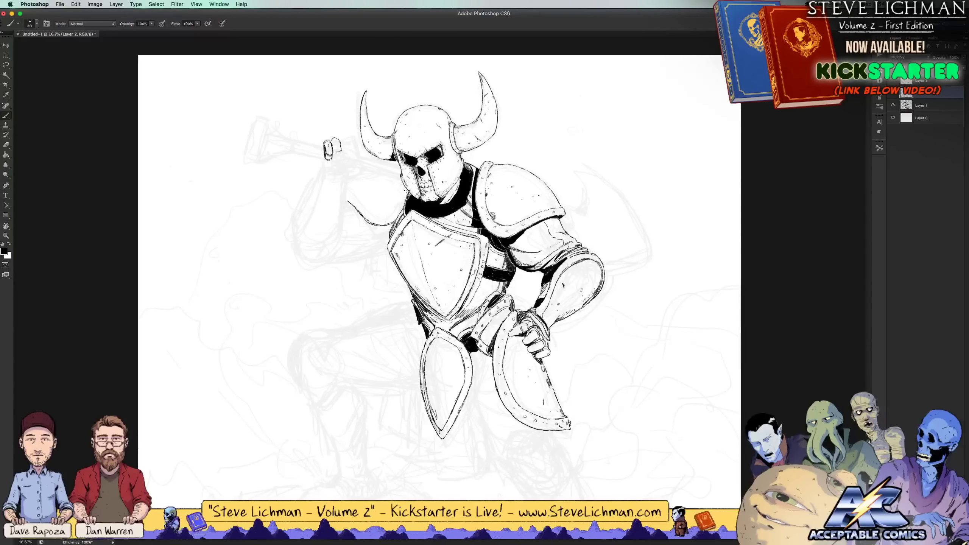
pyautogui.moveTo(406, 190); pyautogui.dragTo(405, 215)
pyautogui.press('x')
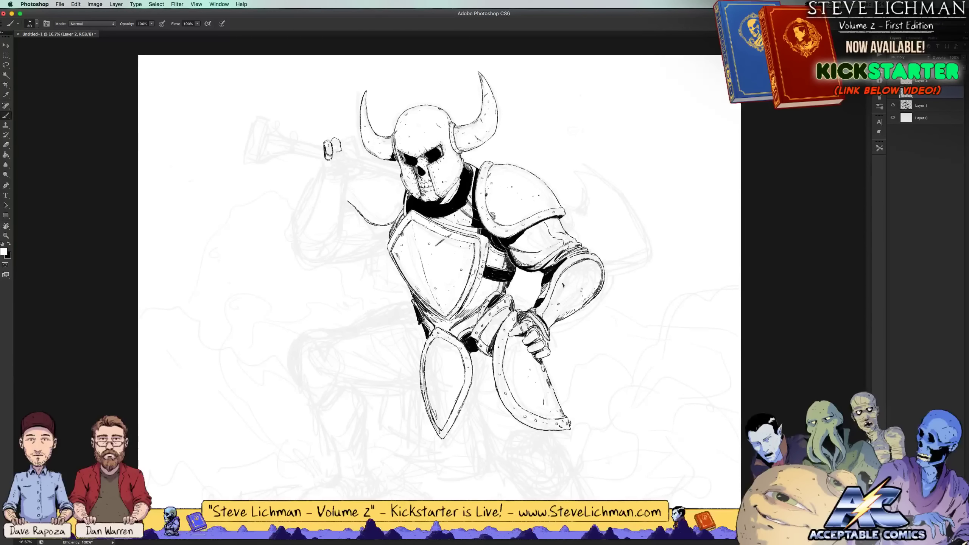
pyautogui.press('x')
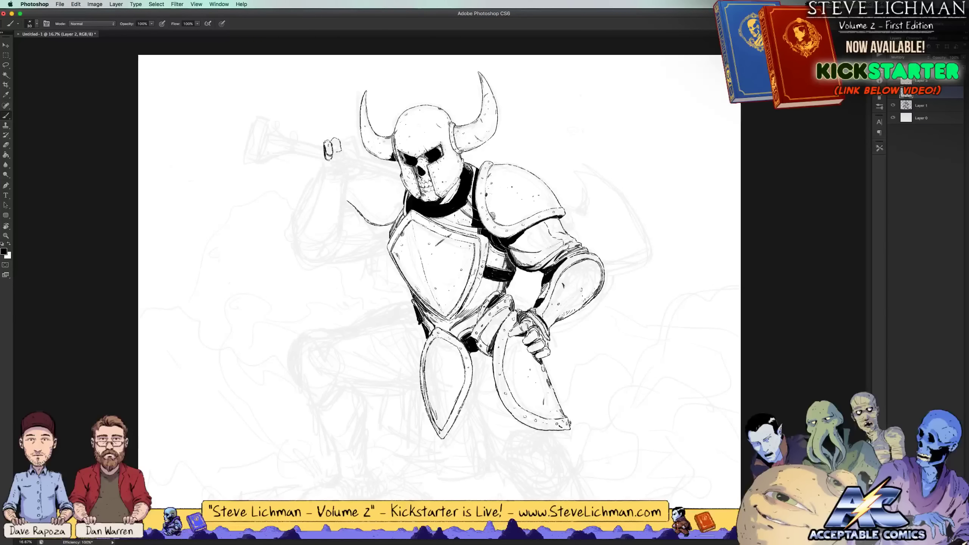
# Add small battle marks to the chest shield's face and darken its left edge with short shading strokes
pyautogui.press('x')
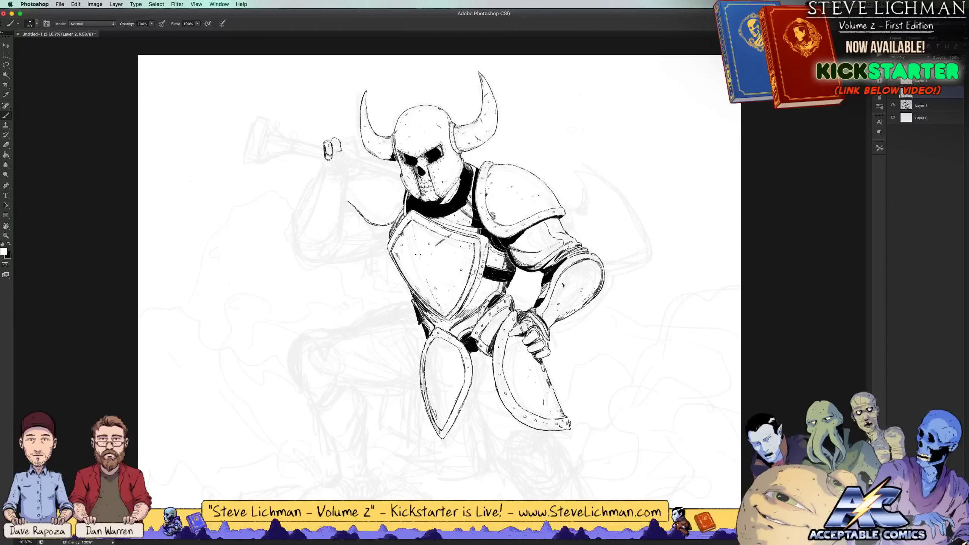
pyautogui.press('x')
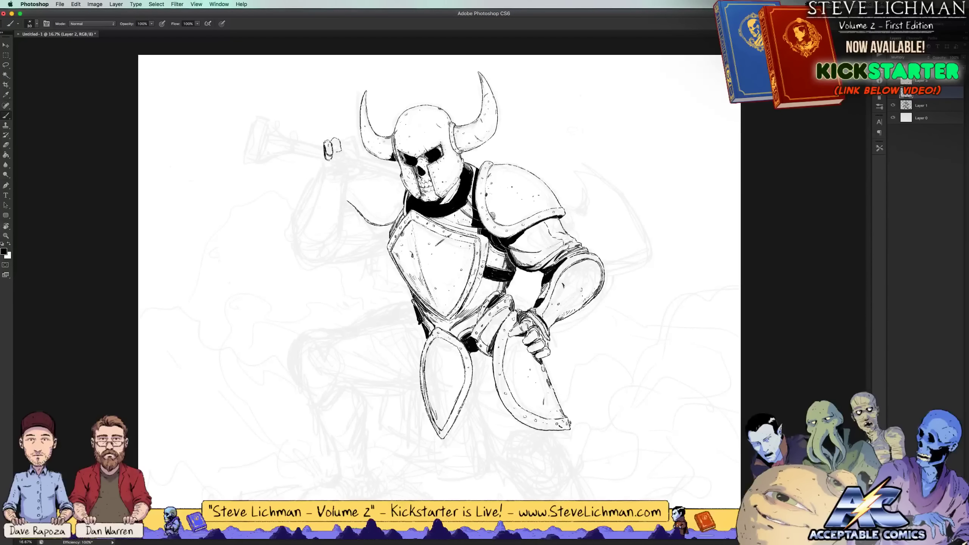
pyautogui.moveTo(389, 249); pyautogui.dragTo(403, 280)
pyautogui.moveTo(393, 261); pyautogui.dragTo(414, 296)
pyautogui.press('super+z')
pyautogui.press('super+minus')
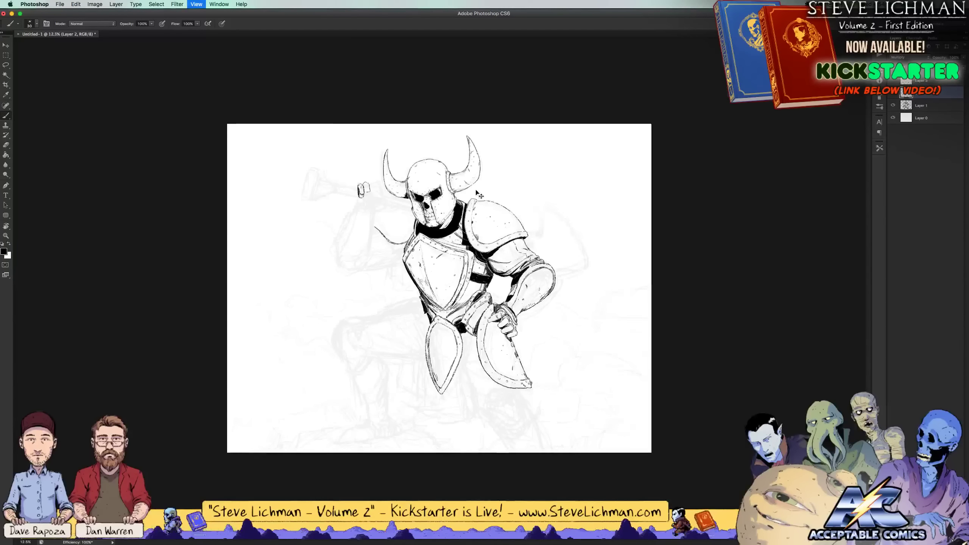
pyautogui.press('super+minus')
pyautogui.press('super+equal')
pyautogui.press('super+equal')
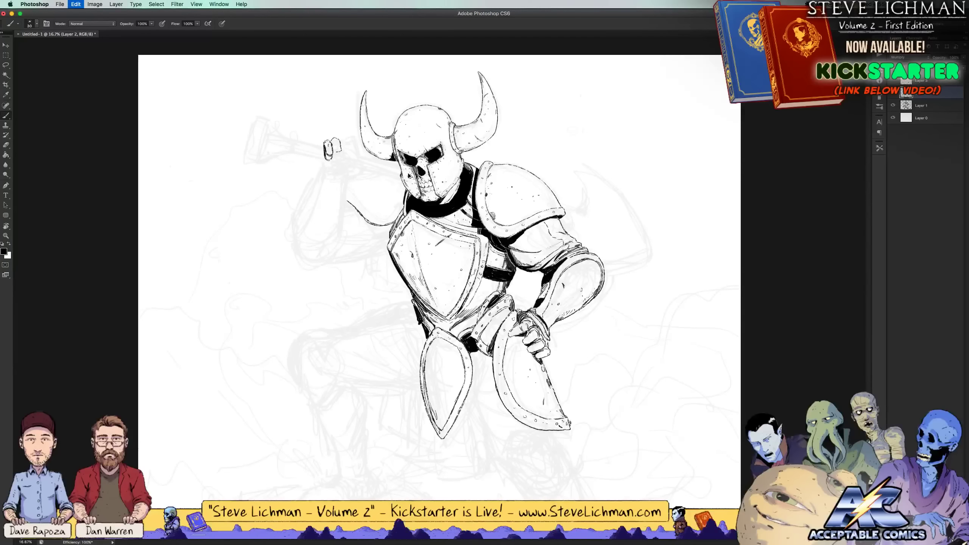
# Add fine wear marks to the helmet and dark accent lines between the fingers of the hand on the hip
pyautogui.moveTo(405, 171); pyautogui.dragTo(414, 189)
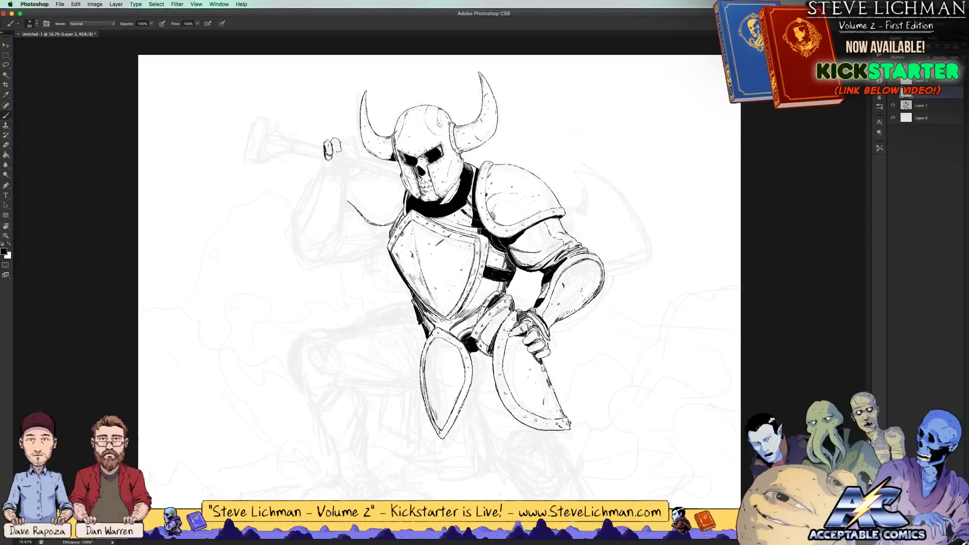
pyautogui.moveTo(520, 324); pyautogui.dragTo(538, 330)
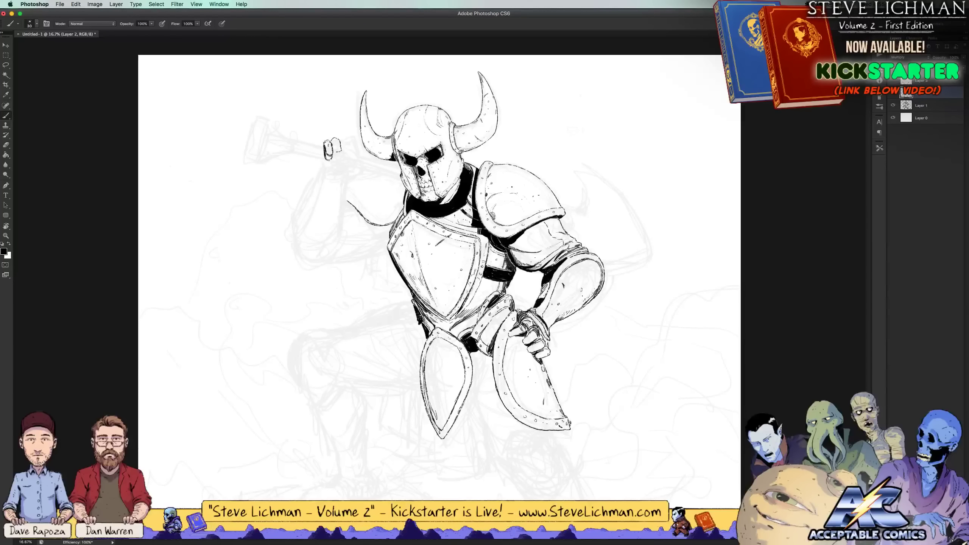
pyautogui.press('x')
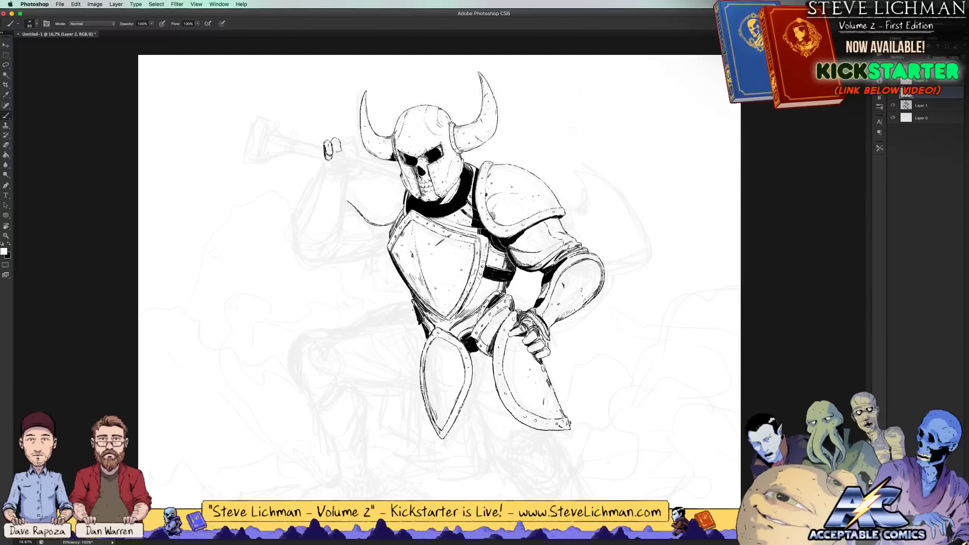
pyautogui.press('x')
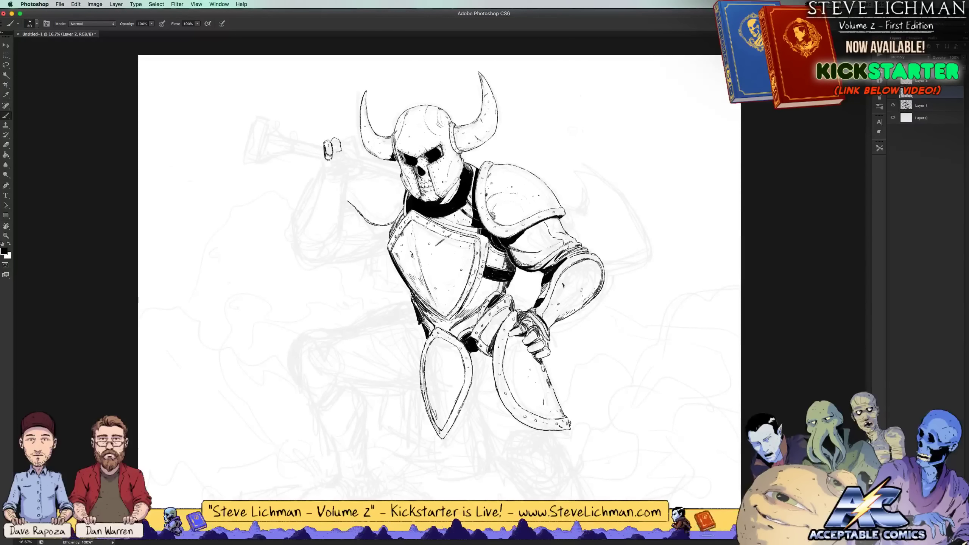
# Draw a curved flaring rim at the far hip and fill the gap between it and the leaf-shaped plate with black
pyautogui.moveTo(408, 292)
pyautogui.mouseDown()
pyautogui.moveTo(416, 328)
pyautogui.moveTo(409, 304)
pyautogui.moveTo(414, 321)
pyautogui.moveTo(389, 341)
pyautogui.moveTo(396, 334)
pyautogui.mouseUp()
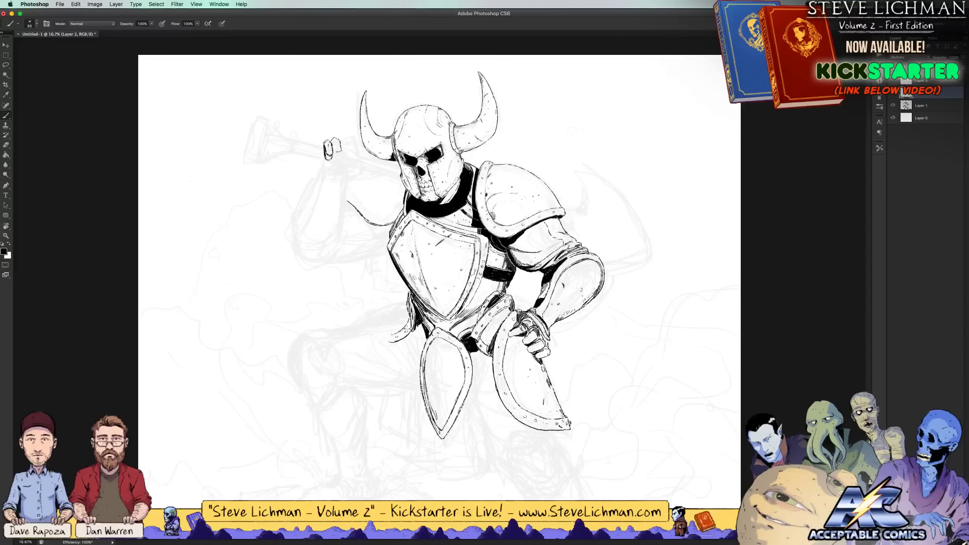
pyautogui.press('x')
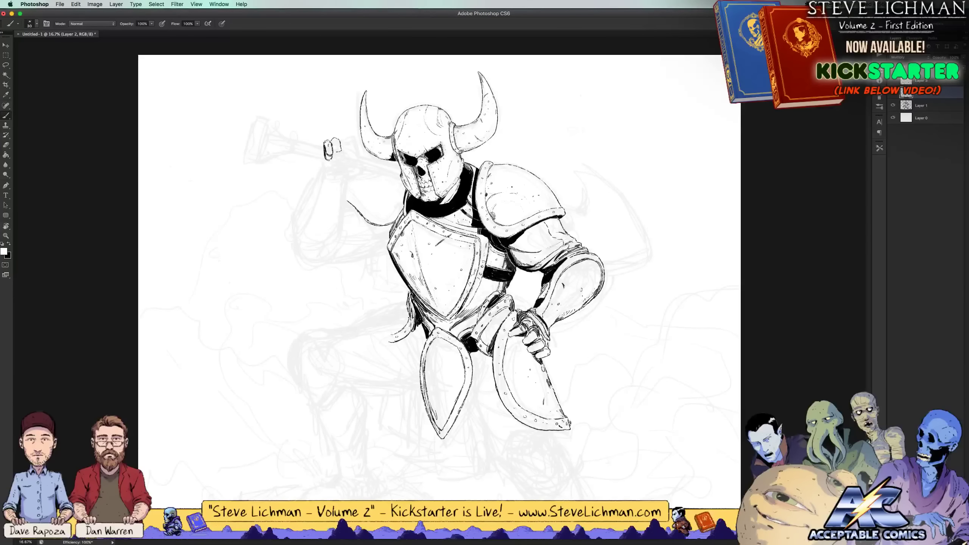
pyautogui.press('x')
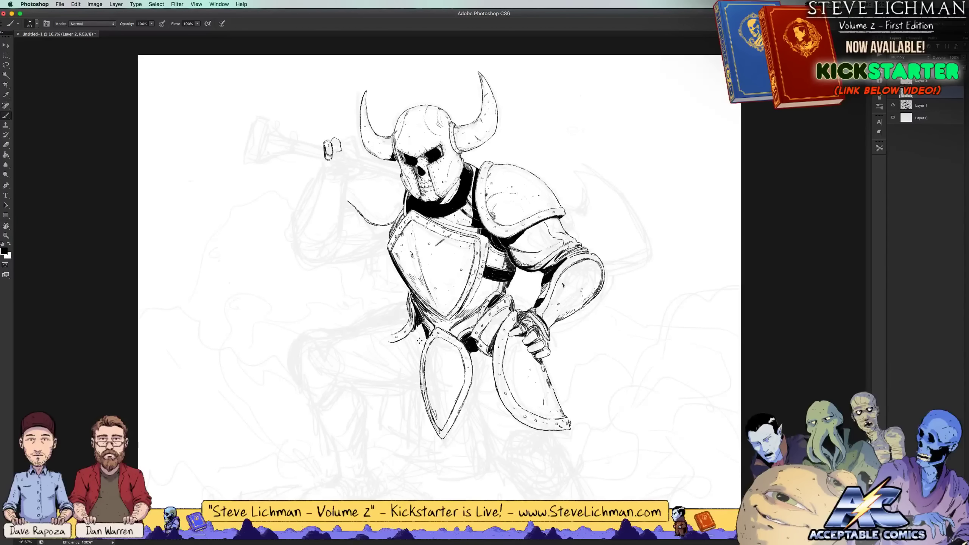
pyautogui.press('x')
pyautogui.press('x')
pyautogui.moveTo(407, 341)
pyautogui.mouseDown()
pyautogui.moveTo(420, 353)
pyautogui.moveTo(423, 336)
pyautogui.moveTo(427, 348)
pyautogui.moveTo(421, 327)
pyautogui.moveTo(420, 341)
pyautogui.mouseUp()
pyautogui.moveTo(414, 338); pyautogui.dragTo(422, 353)
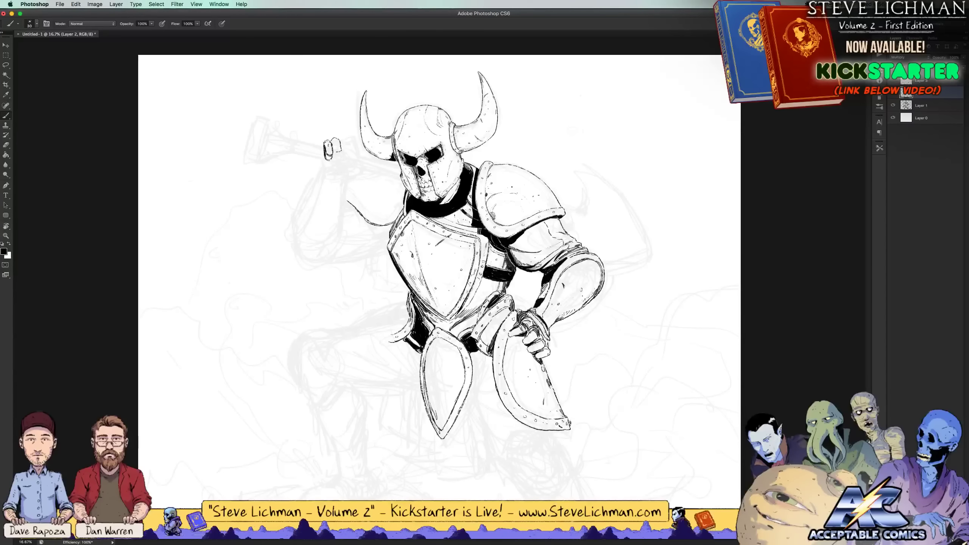
pyautogui.moveTo(413, 341)
pyautogui.mouseDown()
pyautogui.moveTo(424, 354)
pyautogui.moveTo(416, 332)
pyautogui.moveTo(415, 342)
pyautogui.mouseUp()
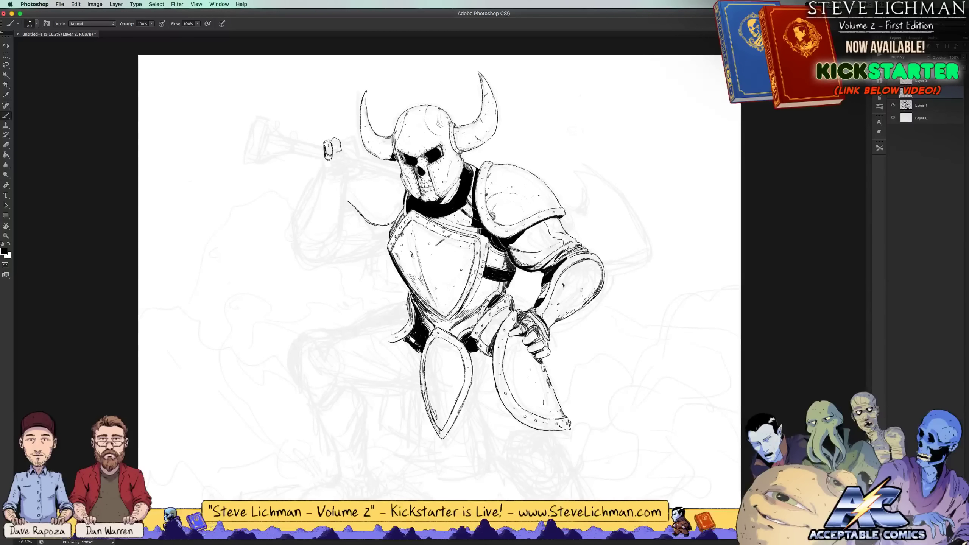
# Outline the far hip plate's lower edge sweeping outward to a point and add a parallel inner rim line
pyautogui.moveTo(405, 297); pyautogui.dragTo(396, 315)
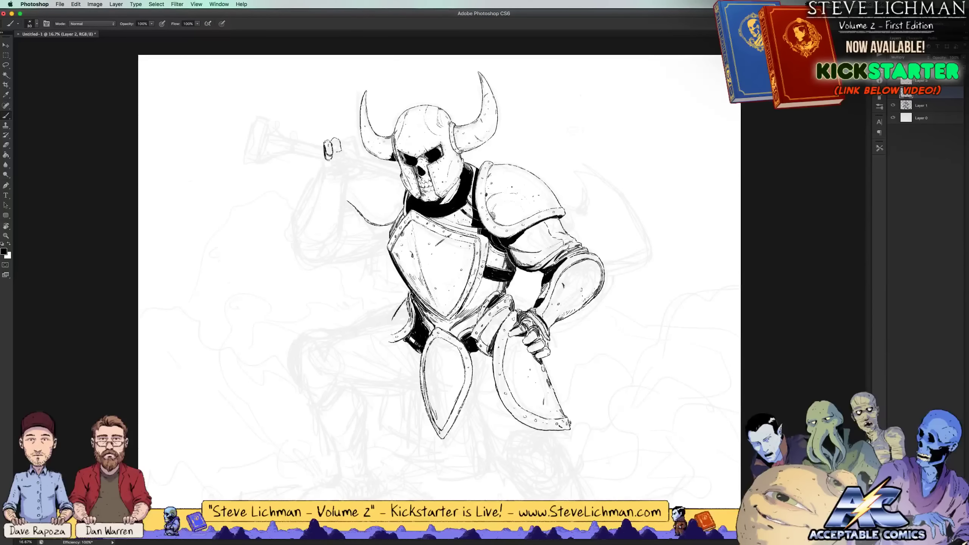
pyautogui.moveTo(404, 301)
pyautogui.mouseDown()
pyautogui.moveTo(383, 335)
pyautogui.moveTo(339, 337)
pyautogui.moveTo(377, 336)
pyautogui.mouseUp()
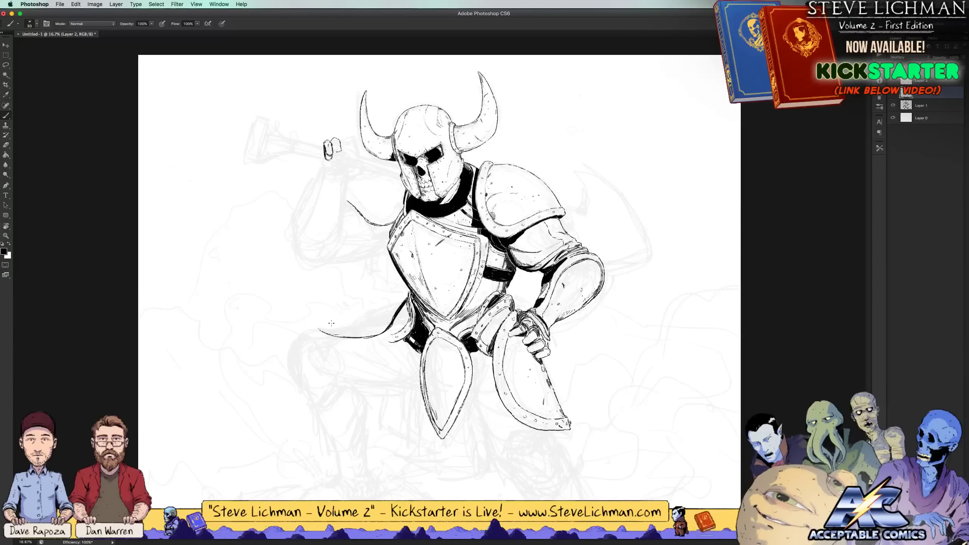
pyautogui.moveTo(318, 327); pyautogui.dragTo(330, 323)
pyautogui.press('x')
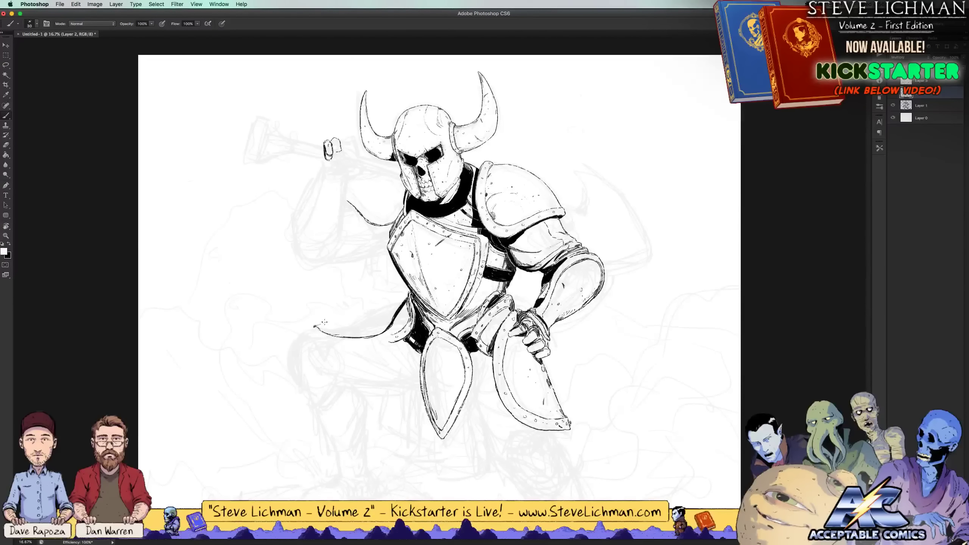
pyautogui.press('x')
pyautogui.moveTo(327, 324)
pyautogui.mouseDown()
pyautogui.moveTo(381, 323)
pyautogui.moveTo(353, 329)
pyautogui.moveTo(383, 319)
pyautogui.moveTo(407, 292)
pyautogui.moveTo(389, 314)
pyautogui.mouseUp()
pyautogui.press('x')
pyautogui.press('x')
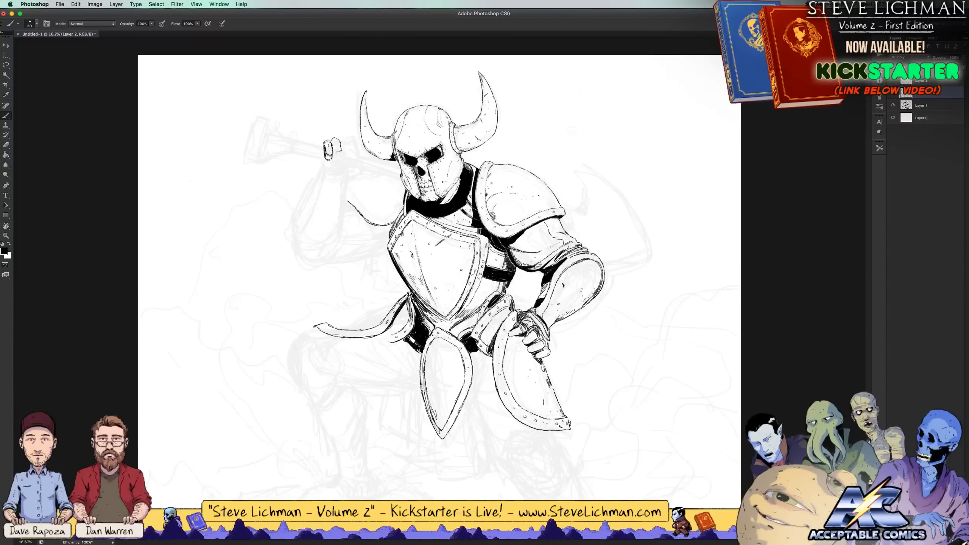
# Close the far hip plate with its upper edge, dot rivets along the rim and blacken the pointed tip
pyautogui.moveTo(407, 296); pyautogui.dragTo(393, 311)
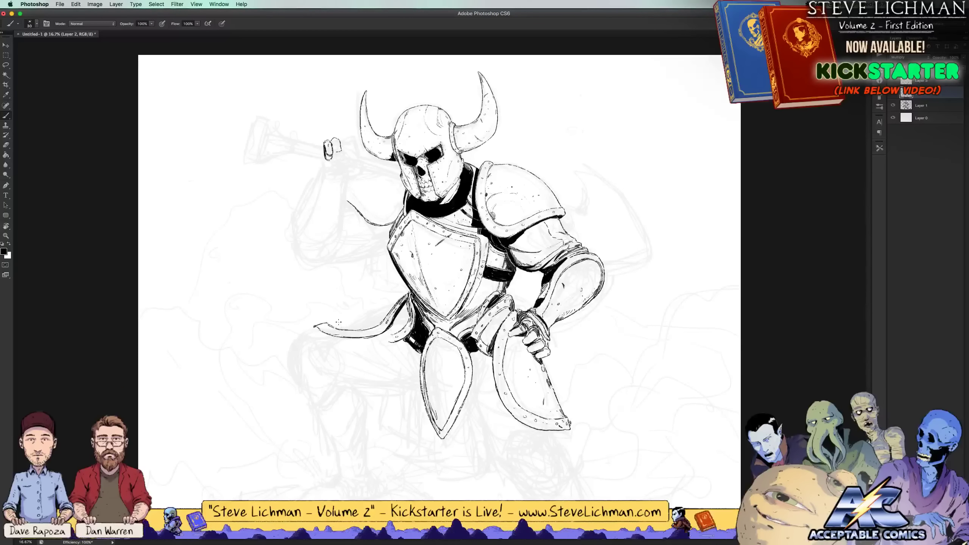
pyautogui.moveTo(329, 324)
pyautogui.mouseDown()
pyautogui.moveTo(404, 297)
pyautogui.moveTo(379, 307)
pyautogui.moveTo(385, 315)
pyautogui.mouseUp()
pyautogui.moveTo(392, 307)
pyautogui.mouseDown()
pyautogui.moveTo(383, 321)
pyautogui.moveTo(345, 321)
pyautogui.mouseUp()
pyautogui.press('super+alt+z')
pyautogui.press('super+alt+z')
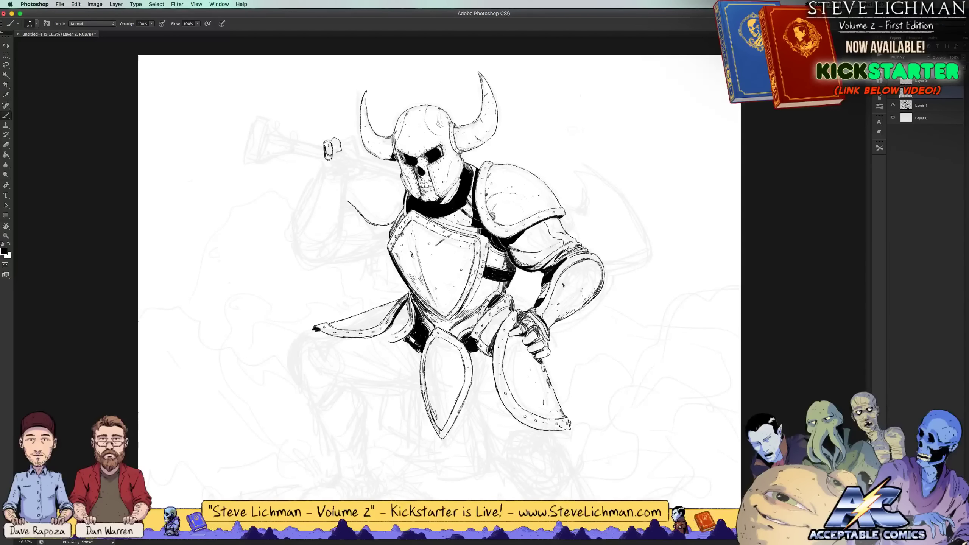
pyautogui.press('super+minus')
pyautogui.press('super+minus')
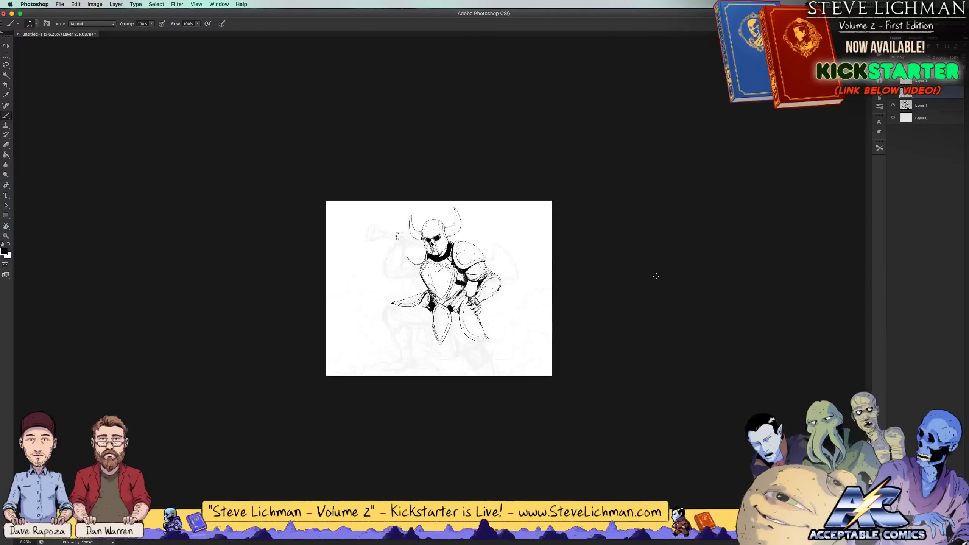
pyautogui.press('super+equal')
pyautogui.press('super+equal')
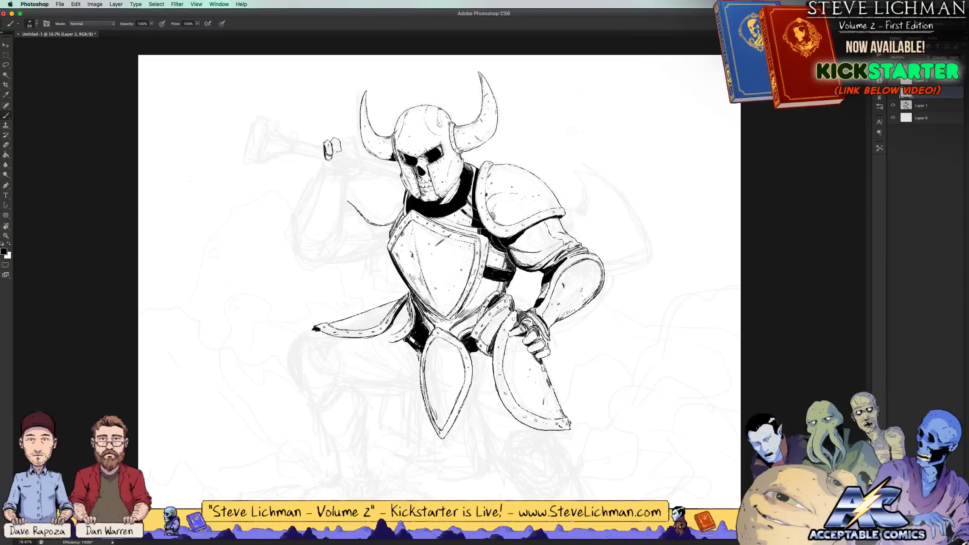
# Draw the narrow hanging cloth folds along the left side of the leaf-shaped plate and shade them black
pyautogui.moveTo(418, 352)
pyautogui.mouseDown()
pyautogui.moveTo(413, 441)
pyautogui.moveTo(434, 452)
pyautogui.moveTo(423, 404)
pyautogui.moveTo(430, 446)
pyautogui.moveTo(424, 410)
pyautogui.moveTo(425, 444)
pyautogui.mouseUp()
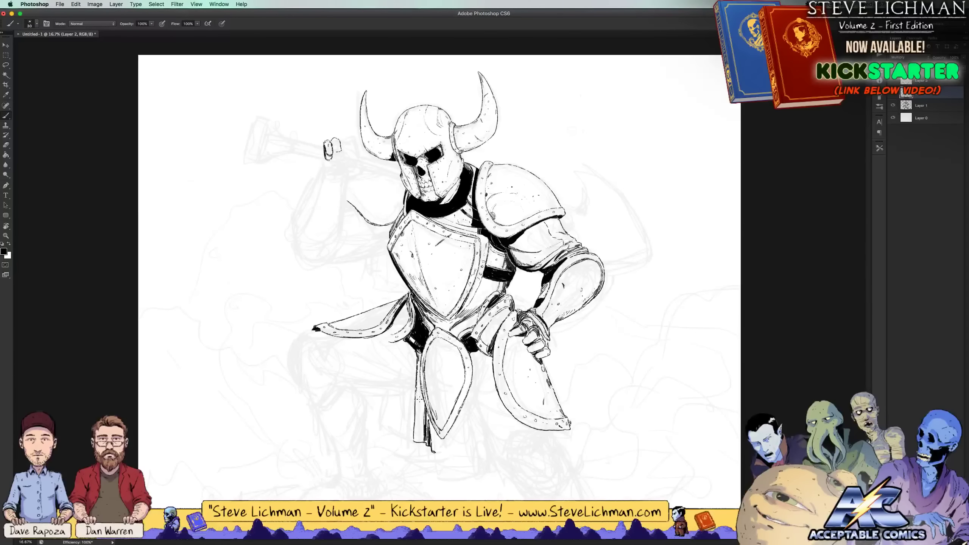
pyautogui.moveTo(420, 409)
pyautogui.mouseDown()
pyautogui.moveTo(418, 356)
pyautogui.moveTo(421, 389)
pyautogui.mouseUp()
pyautogui.moveTo(419, 354); pyautogui.dragTo(426, 418)
pyautogui.moveTo(420, 372)
pyautogui.mouseDown()
pyautogui.moveTo(434, 429)
pyautogui.moveTo(433, 409)
pyautogui.mouseUp()
# Refine the leaf-shaped plate's left rim with white and black strokes and add small dents to its face
pyautogui.press('x')
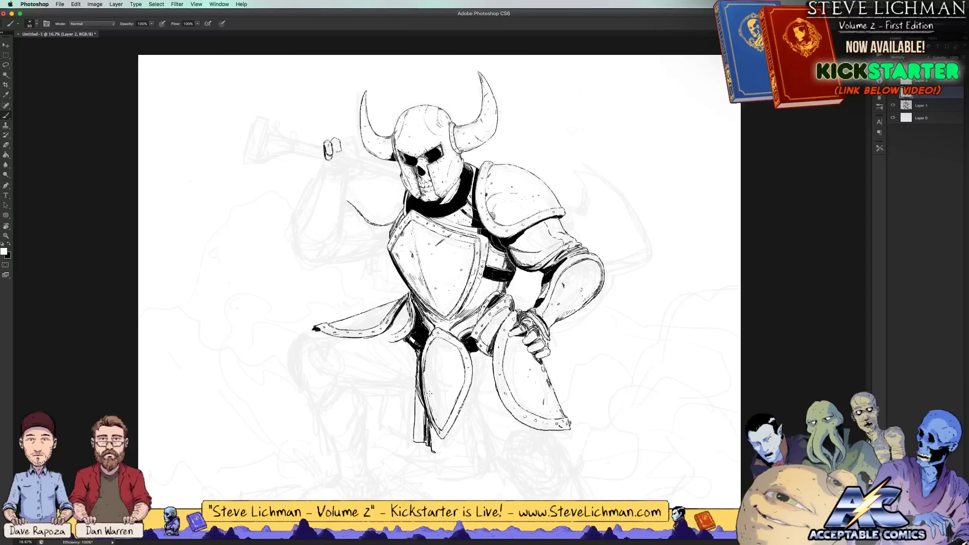
pyautogui.moveTo(426, 361); pyautogui.dragTo(424, 388)
pyautogui.moveTo(422, 385); pyautogui.dragTo(427, 411)
pyautogui.press('x')
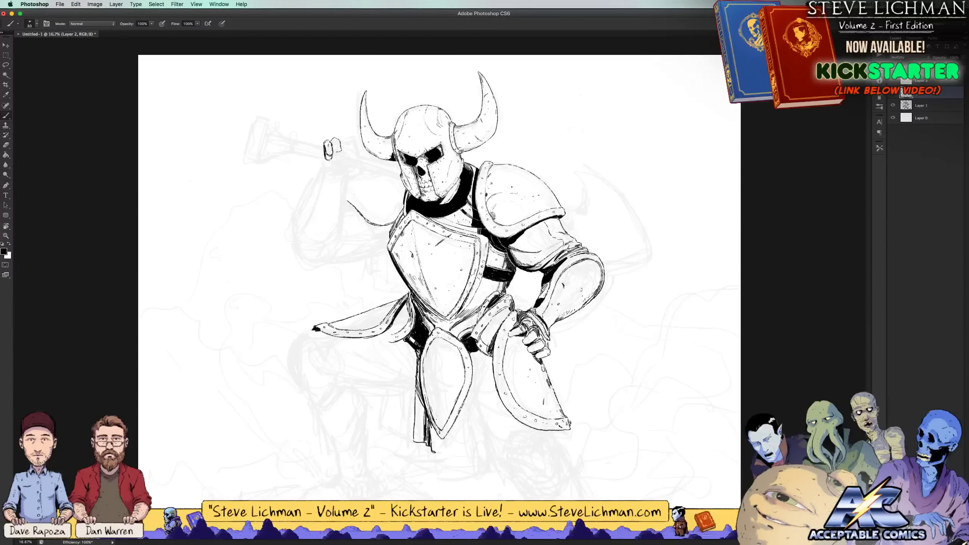
pyautogui.moveTo(423, 352); pyautogui.dragTo(421, 369)
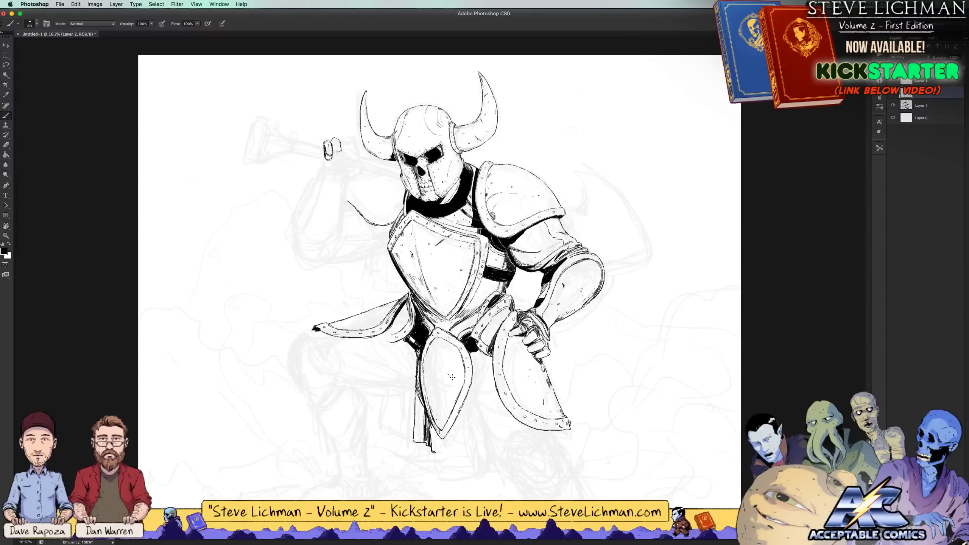
pyautogui.moveTo(451, 377)
pyautogui.mouseDown()
pyautogui.moveTo(450, 357)
pyautogui.moveTo(434, 353)
pyautogui.moveTo(436, 389)
pyautogui.mouseUp()
pyautogui.moveTo(436, 392); pyautogui.dragTo(436, 400)
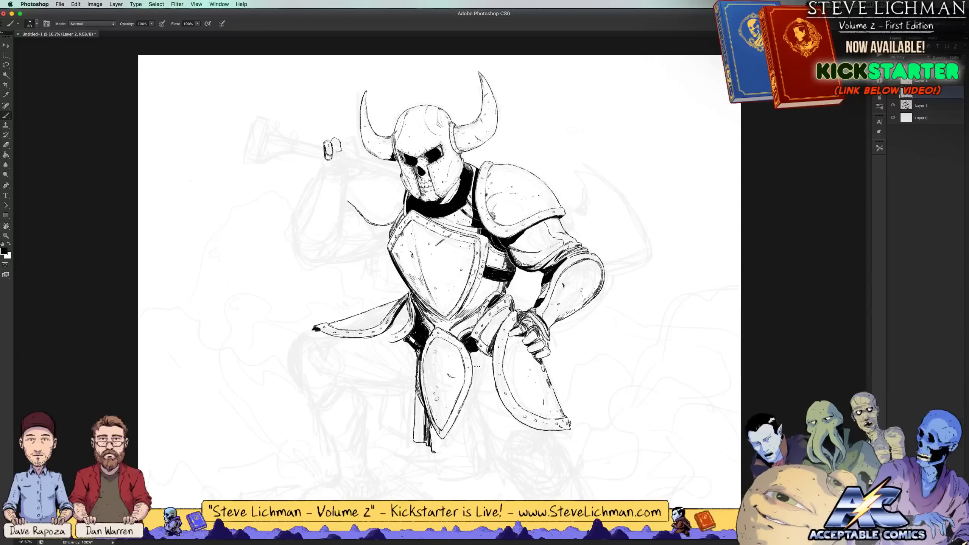
# Draw the hanging cloth along the right side of the leaf-shaped plate and blacken its upper part
pyautogui.moveTo(477, 353)
pyautogui.mouseDown()
pyautogui.moveTo(475, 448)
pyautogui.moveTo(463, 463)
pyautogui.moveTo(469, 392)
pyautogui.mouseUp()
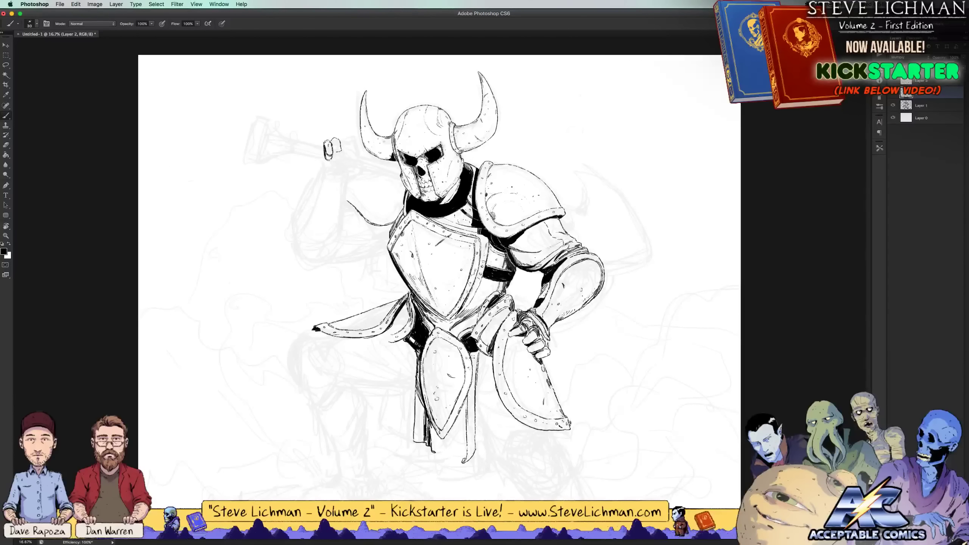
pyautogui.moveTo(477, 349); pyautogui.dragTo(476, 382)
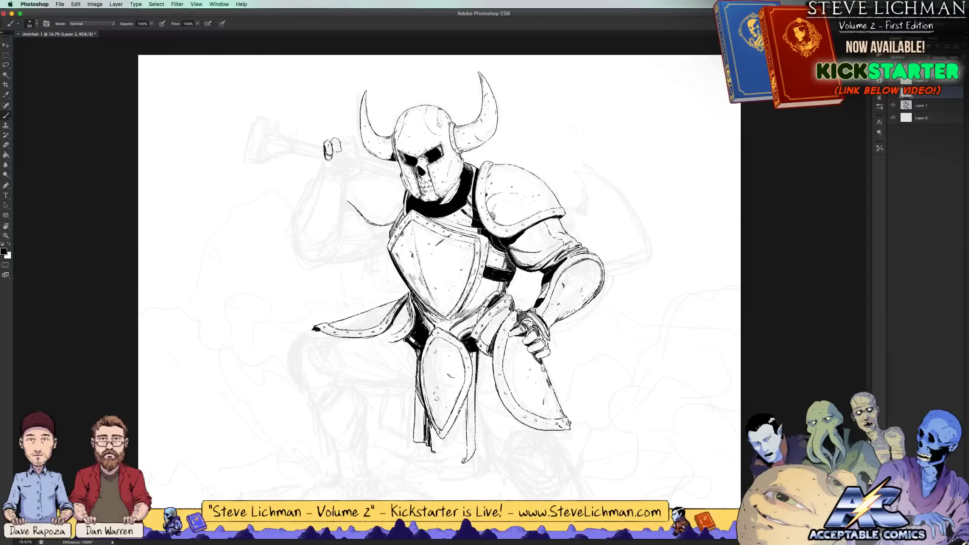
pyautogui.moveTo(476, 347); pyautogui.dragTo(474, 361)
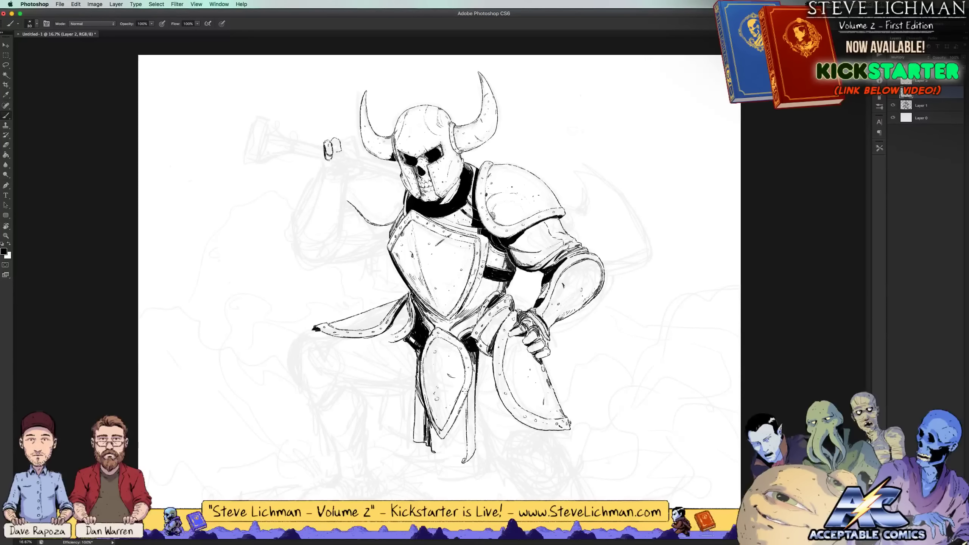
# Add a black fold down the right side of the hanging cloth, ink its bottom hem and darken around the plate's tip
pyautogui.moveTo(470, 387)
pyautogui.mouseDown()
pyautogui.moveTo(466, 443)
pyautogui.moveTo(465, 435)
pyautogui.mouseUp()
pyautogui.press('x')
pyautogui.press('x')
pyautogui.moveTo(471, 401)
pyautogui.mouseDown()
pyautogui.moveTo(466, 456)
pyautogui.moveTo(455, 453)
pyautogui.moveTo(466, 395)
pyautogui.moveTo(465, 404)
pyautogui.mouseUp()
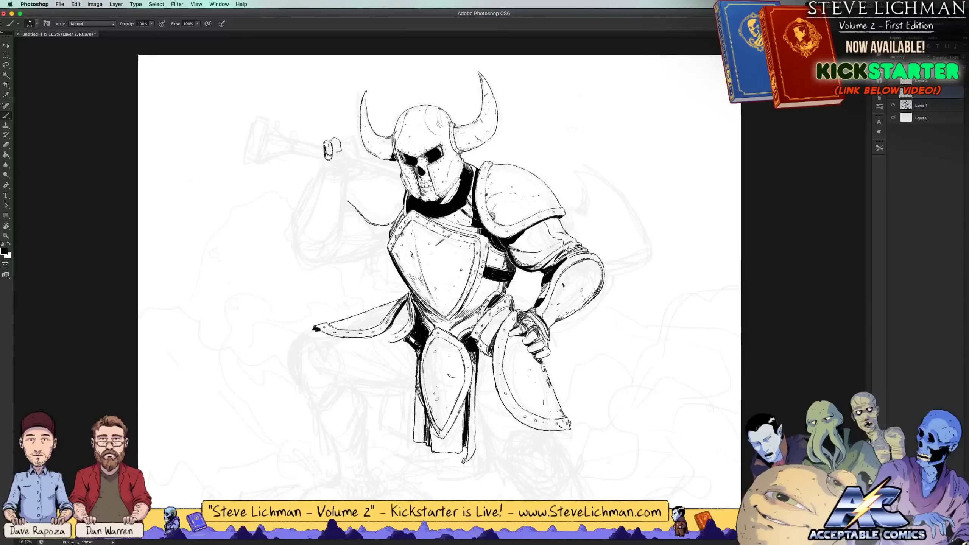
pyautogui.moveTo(435, 427); pyautogui.dragTo(429, 437)
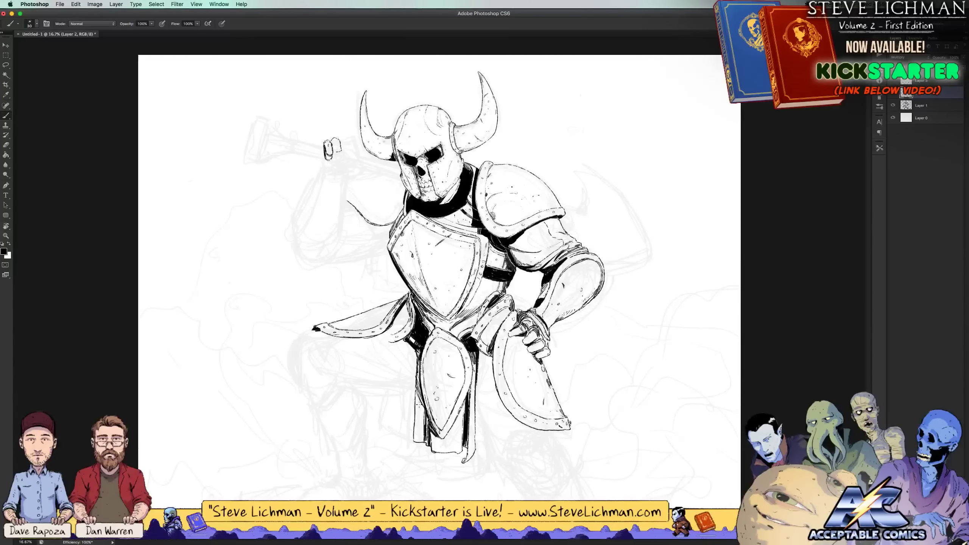
# Add fine black shading strokes to the hanging cloth on the left side of the leaf-shaped plate
pyautogui.moveTo(423, 401)
pyautogui.mouseDown()
pyautogui.moveTo(416, 423)
pyautogui.moveTo(414, 408)
pyautogui.moveTo(424, 419)
pyautogui.mouseUp()
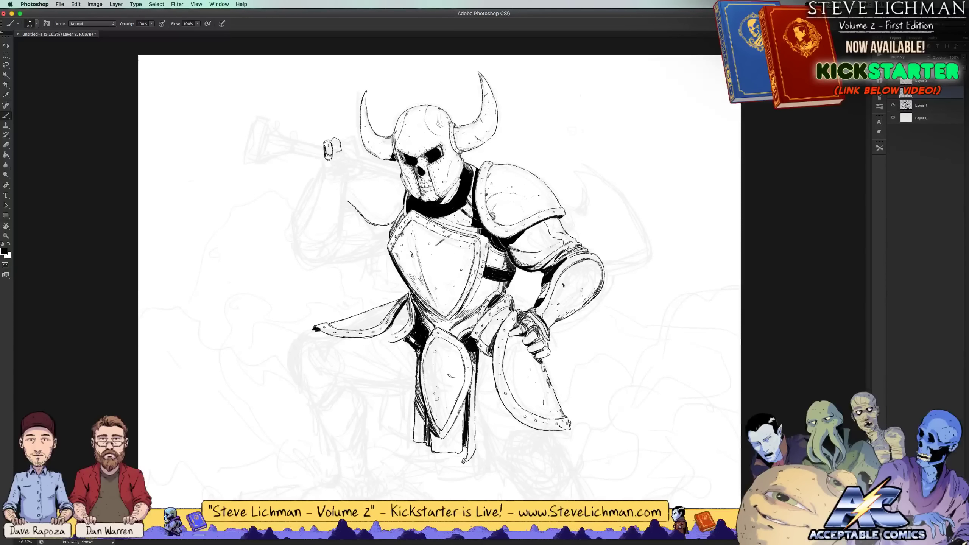
pyautogui.press('x')
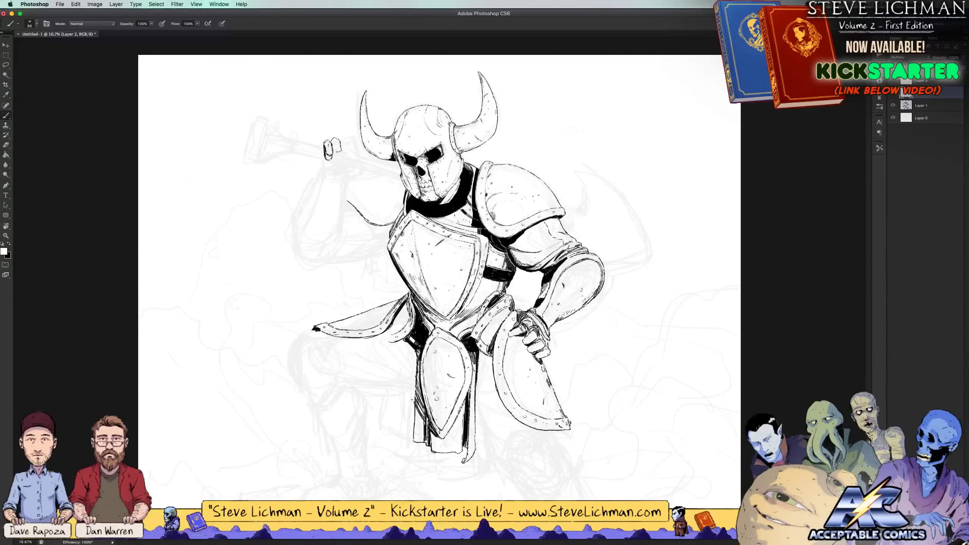
pyautogui.press('x')
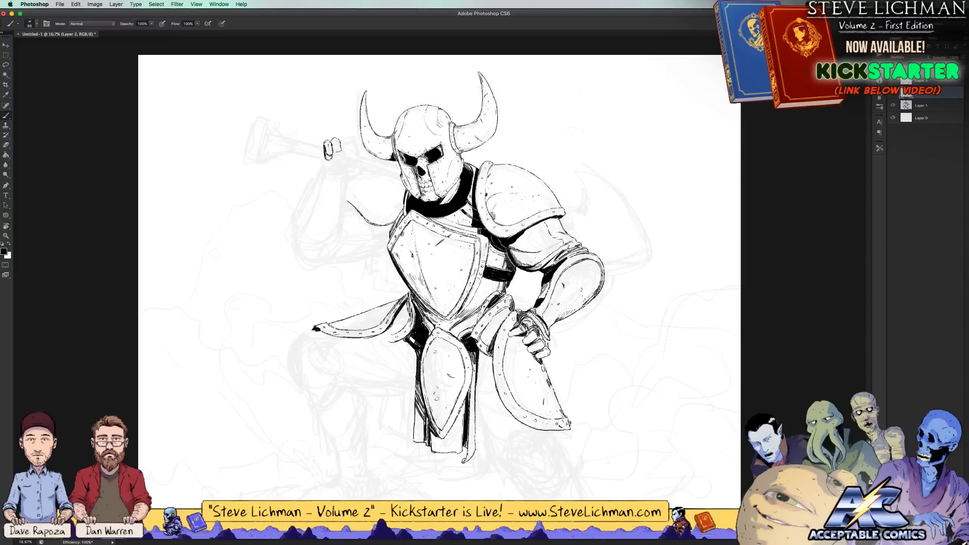
# Hatch the inner end of the left hip plate where it meets the waist
pyautogui.moveTo(419, 336)
pyautogui.mouseDown()
pyautogui.moveTo(414, 345)
pyautogui.moveTo(397, 333)
pyautogui.mouseUp()
pyautogui.moveTo(407, 313); pyautogui.dragTo(392, 330)
pyautogui.moveTo(404, 309); pyautogui.dragTo(397, 330)
pyautogui.press('super+z')
pyautogui.moveTo(408, 307); pyautogui.dragTo(394, 331)
pyautogui.moveTo(410, 307); pyautogui.dragTo(393, 329)
pyautogui.moveTo(409, 302); pyautogui.dragTo(393, 324)
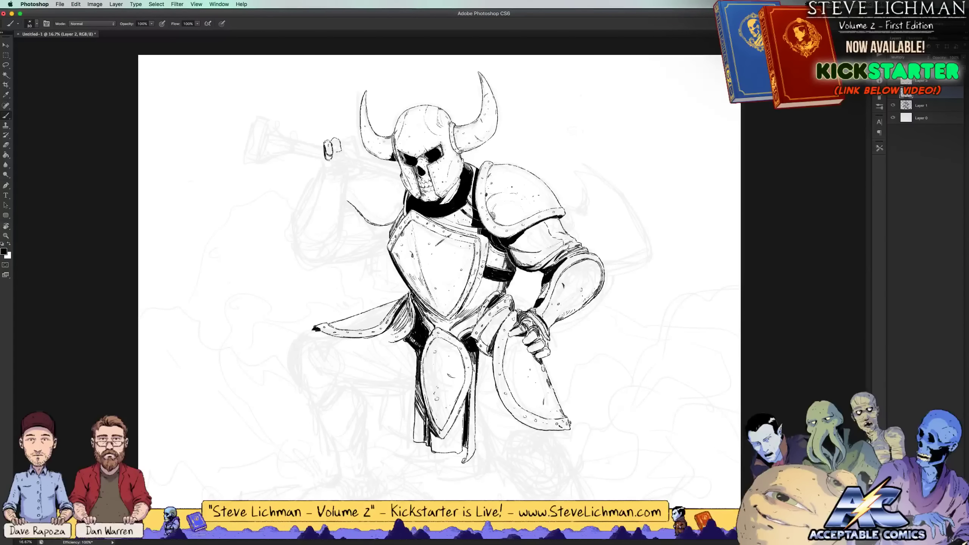
# Hatch short shadow strokes down the left side of the shield-shaped breastplate toward its lower point
pyautogui.moveTo(399, 249); pyautogui.dragTo(393, 263)
pyautogui.moveTo(402, 255); pyautogui.dragTo(399, 265)
pyautogui.moveTo(406, 253); pyautogui.dragTo(401, 266)
pyautogui.moveTo(412, 253)
pyautogui.mouseDown()
pyautogui.moveTo(403, 263)
pyautogui.moveTo(396, 252)
pyautogui.moveTo(411, 278)
pyautogui.mouseUp()
pyautogui.moveTo(423, 269); pyautogui.dragTo(419, 300)
pyautogui.moveTo(430, 289); pyautogui.dragTo(419, 300)
pyautogui.moveTo(425, 284); pyautogui.dragTo(411, 294)
pyautogui.moveTo(420, 281); pyautogui.dragTo(407, 290)
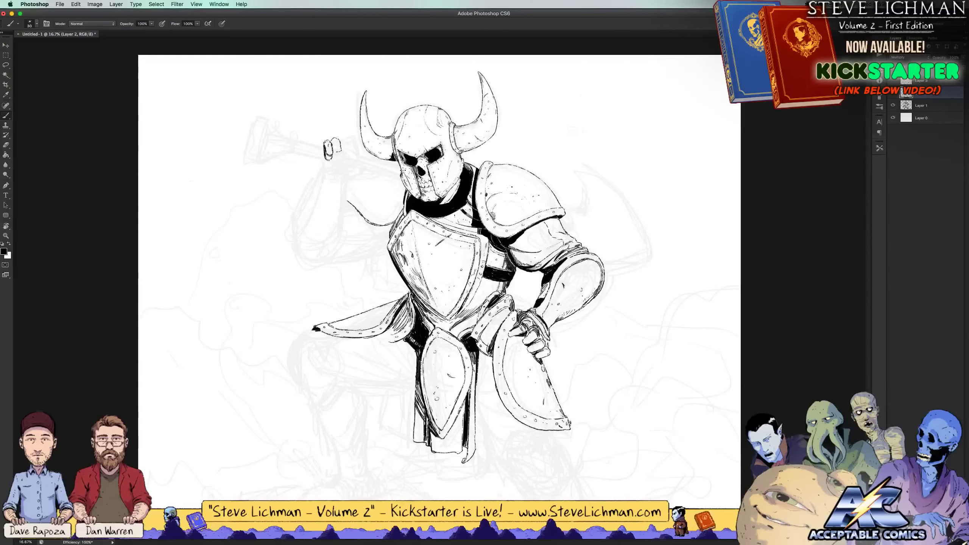
# Shade the left side of the skull helmet with fine hatching from the cheek up to the brow
pyautogui.moveTo(404, 171); pyautogui.dragTo(412, 190)
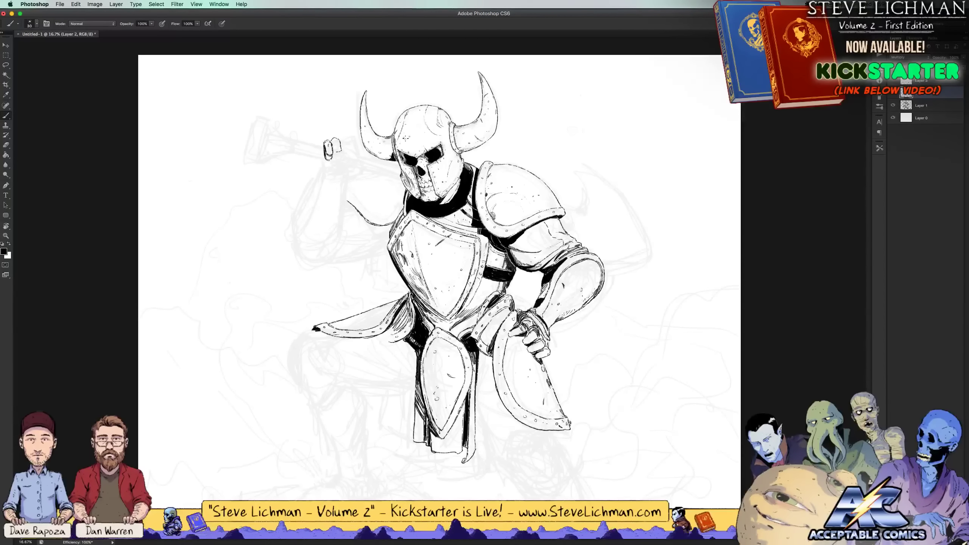
pyautogui.moveTo(404, 138); pyautogui.dragTo(396, 168)
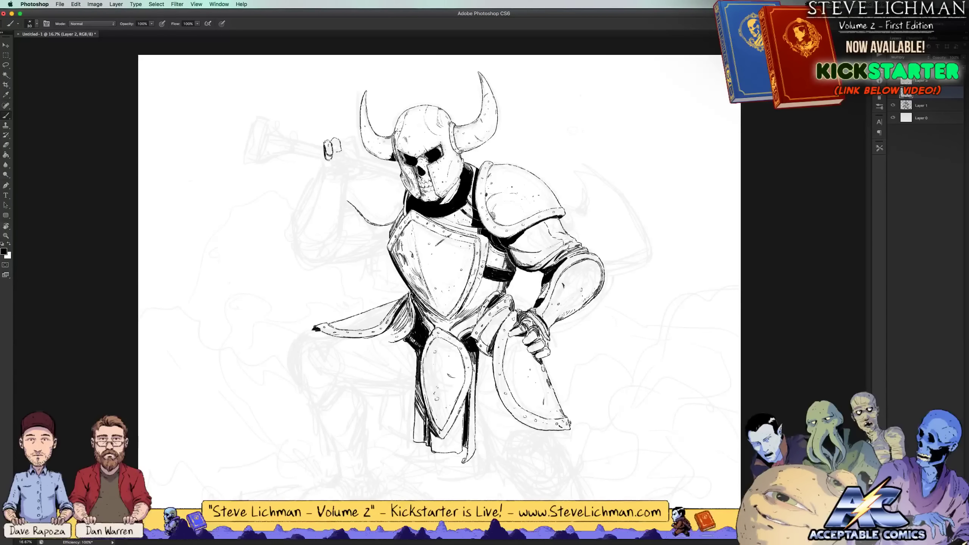
pyautogui.moveTo(401, 121)
pyautogui.mouseDown()
pyautogui.moveTo(396, 132)
pyautogui.moveTo(400, 122)
pyautogui.mouseUp()
pyautogui.press('super+z')
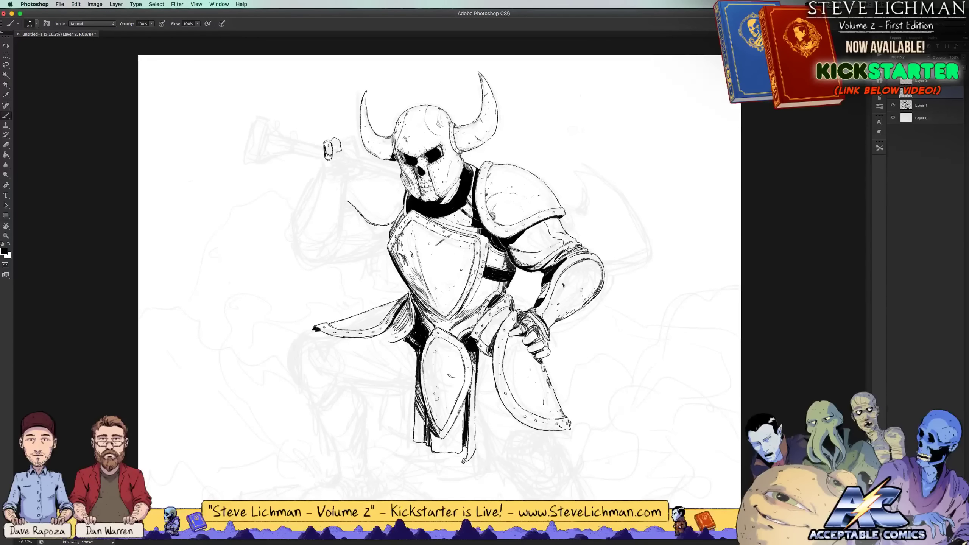
pyautogui.moveTo(395, 138); pyautogui.dragTo(400, 128)
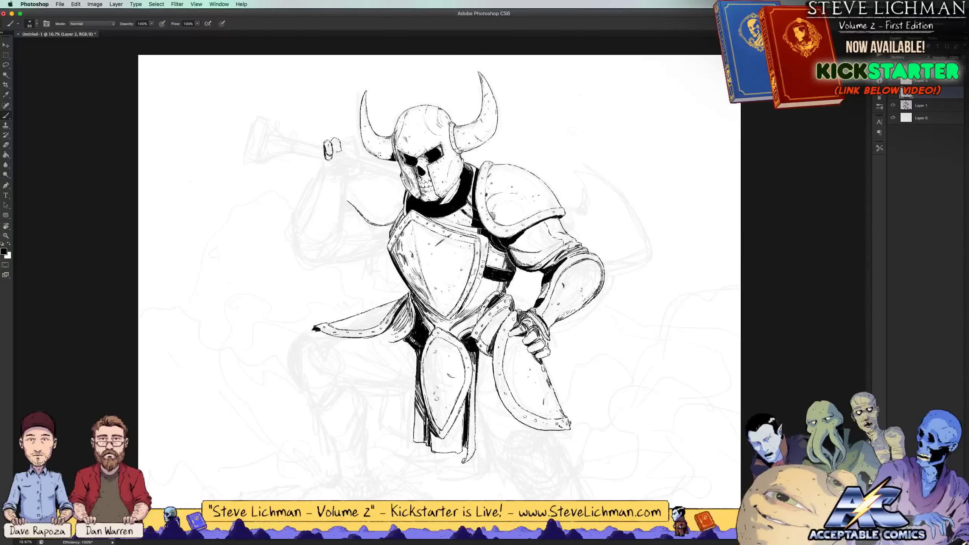
# Hatch shadows around the base and underside of both helmet horns
pyautogui.moveTo(380, 154); pyautogui.dragTo(390, 136)
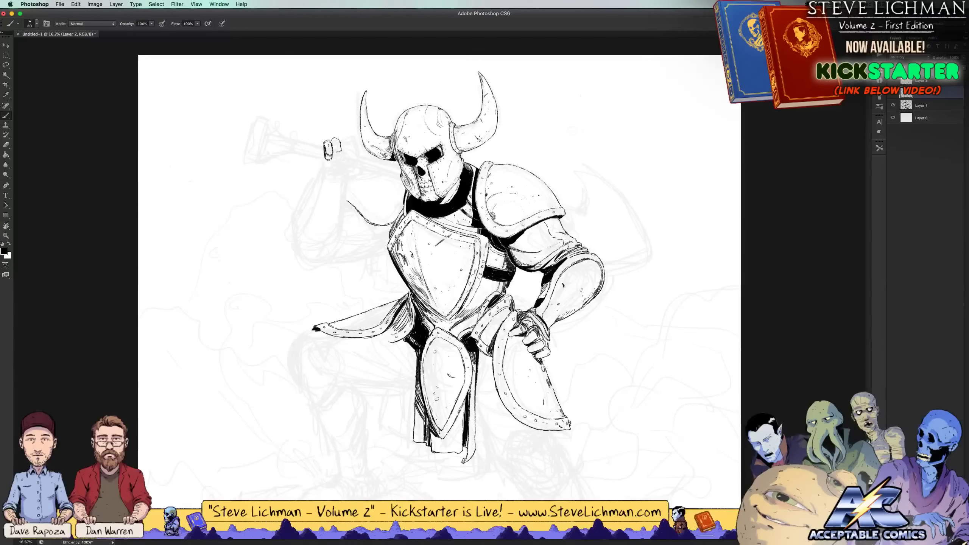
pyautogui.moveTo(458, 144); pyautogui.dragTo(485, 137)
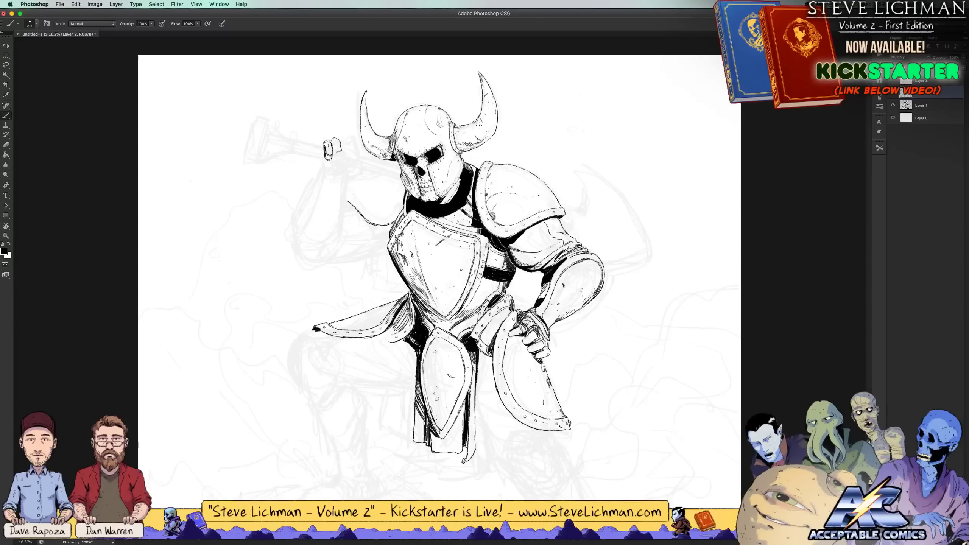
pyautogui.press('super+minus')
pyautogui.press('super+minus')
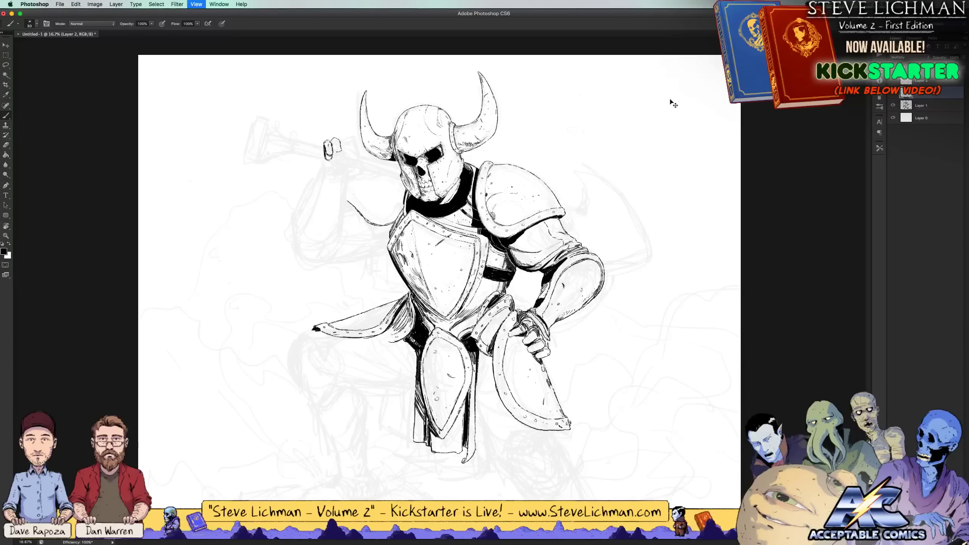
pyautogui.press('super+equal')
pyautogui.press('super+equal')
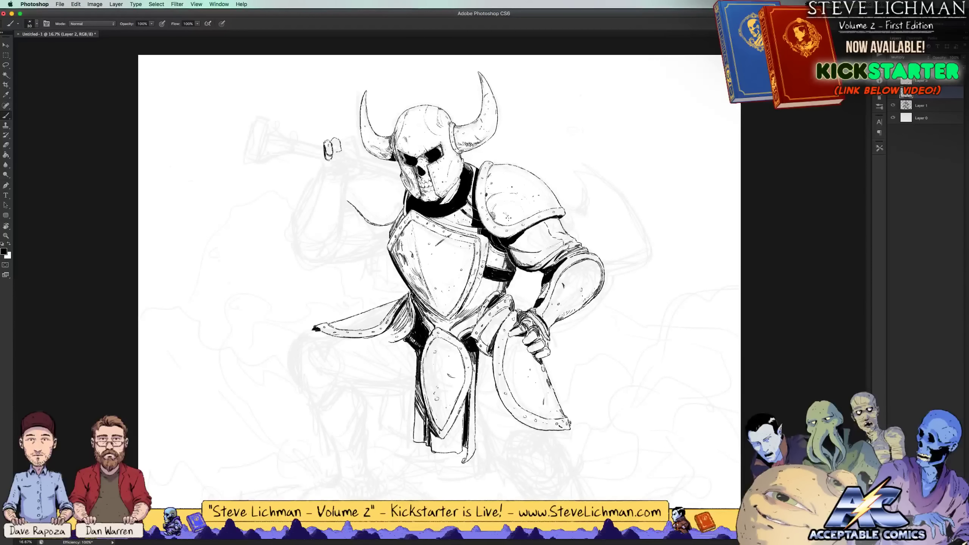
# Hatch the inner edge and lower outer side of the bent arm's forearm guard
pyautogui.moveTo(508, 216); pyautogui.dragTo(519, 221)
pyautogui.press('super+z')
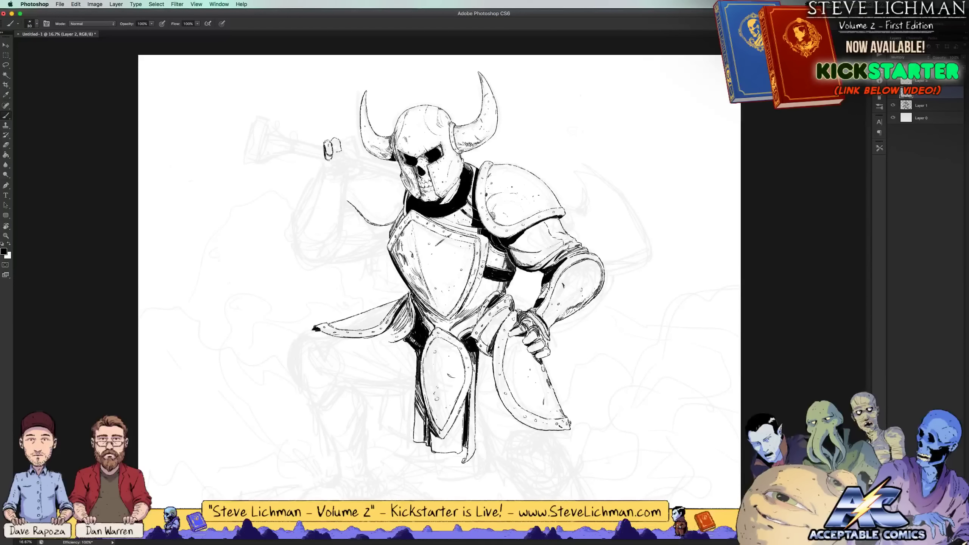
pyautogui.moveTo(547, 284); pyautogui.dragTo(551, 318)
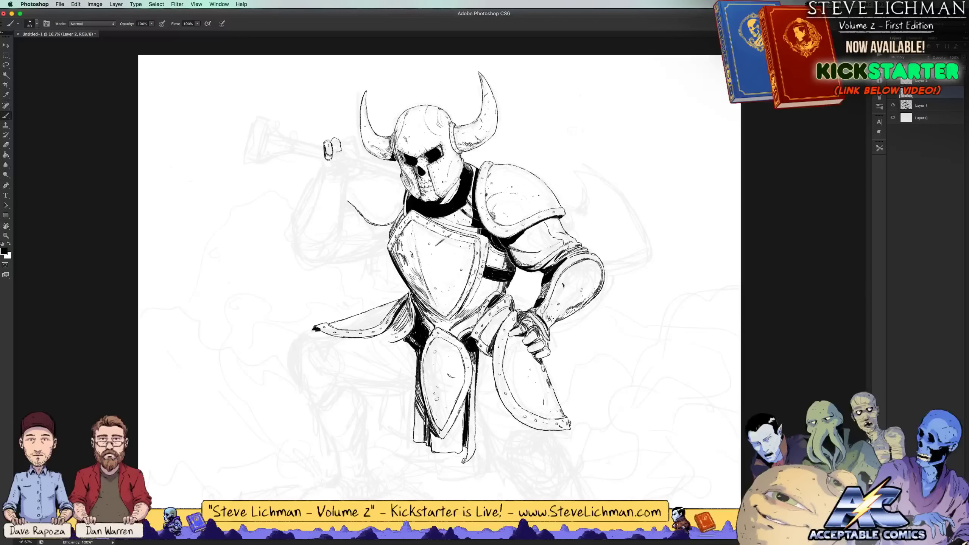
pyautogui.moveTo(598, 277); pyautogui.dragTo(579, 297)
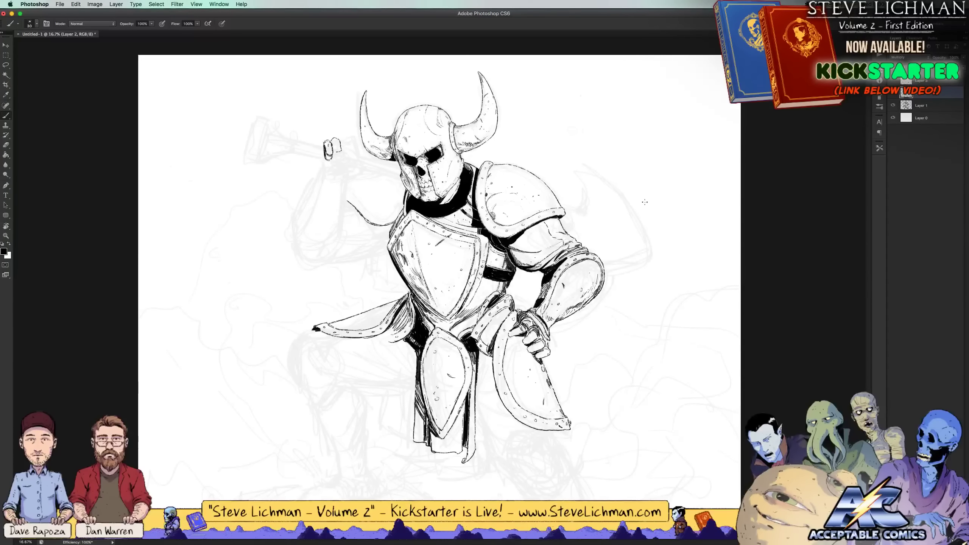
pyautogui.press('super+minus')
pyautogui.press('super+minus')
pyautogui.press('super+plus')
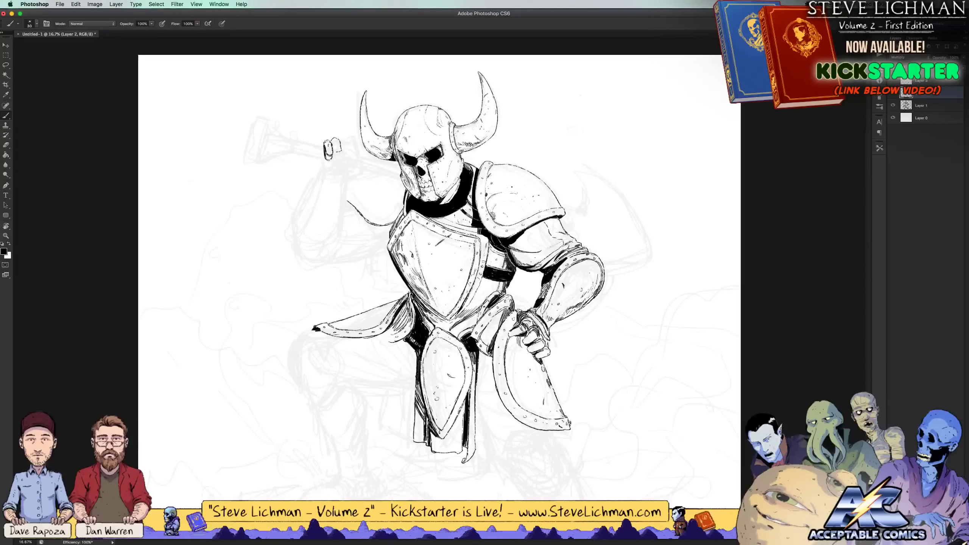
# Darken the gauntlet cuff and the waist beside it, and hatch the face of the left hip plate
pyautogui.moveTo(509, 307)
pyautogui.mouseDown()
pyautogui.moveTo(499, 322)
pyautogui.moveTo(500, 300)
pyautogui.moveTo(512, 308)
pyautogui.mouseUp()
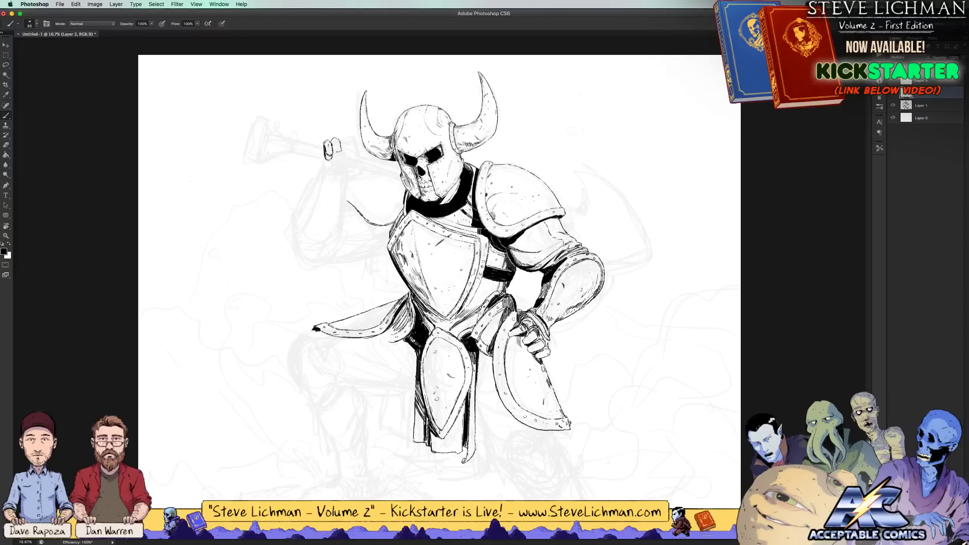
pyautogui.moveTo(504, 292)
pyautogui.mouseDown()
pyautogui.moveTo(489, 306)
pyautogui.moveTo(473, 302)
pyautogui.mouseUp()
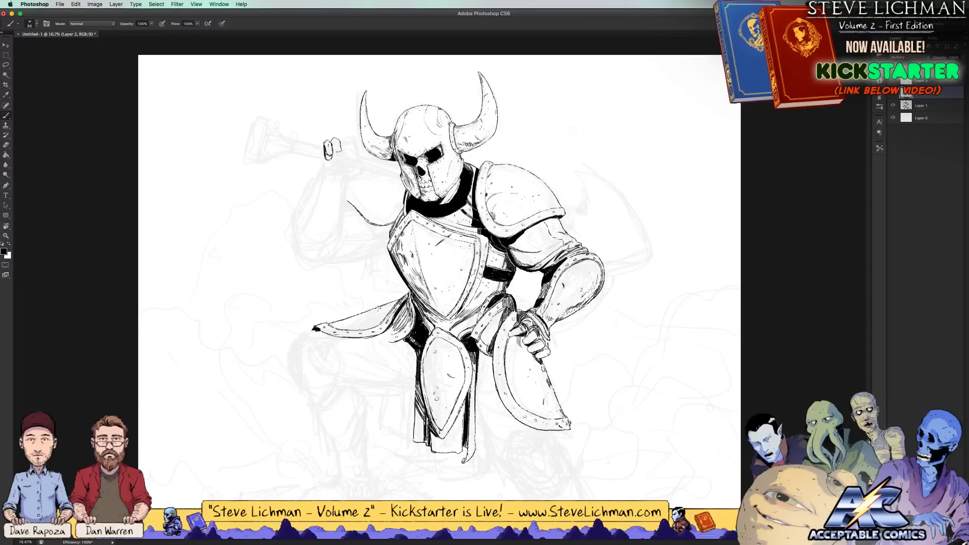
pyautogui.moveTo(379, 311)
pyautogui.mouseDown()
pyautogui.moveTo(366, 315)
pyautogui.moveTo(380, 310)
pyautogui.moveTo(371, 323)
pyautogui.moveTo(335, 326)
pyautogui.mouseUp()
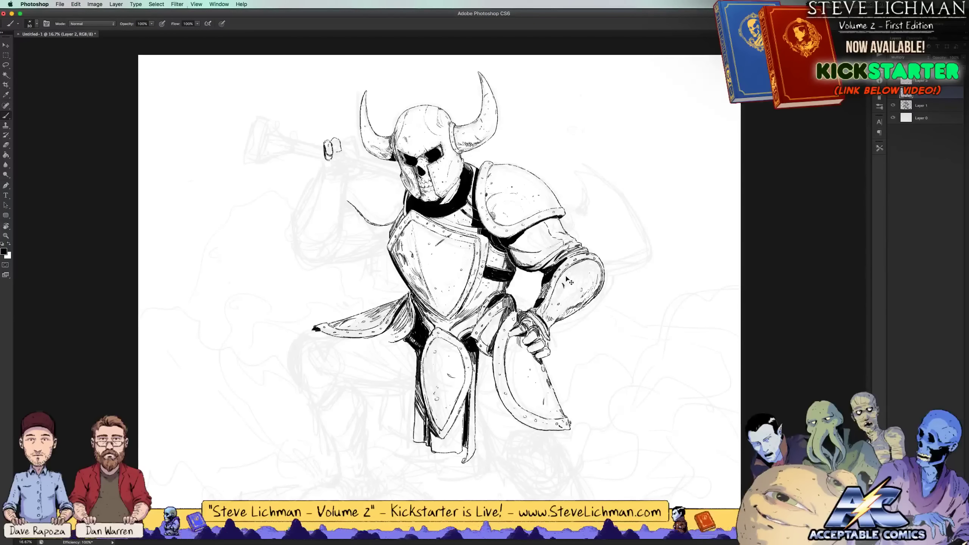
pyautogui.press('super+minus')
pyautogui.press('super+minus')
pyautogui.press('super+minus')
pyautogui.press('super+plus')
pyautogui.press('super+plus')
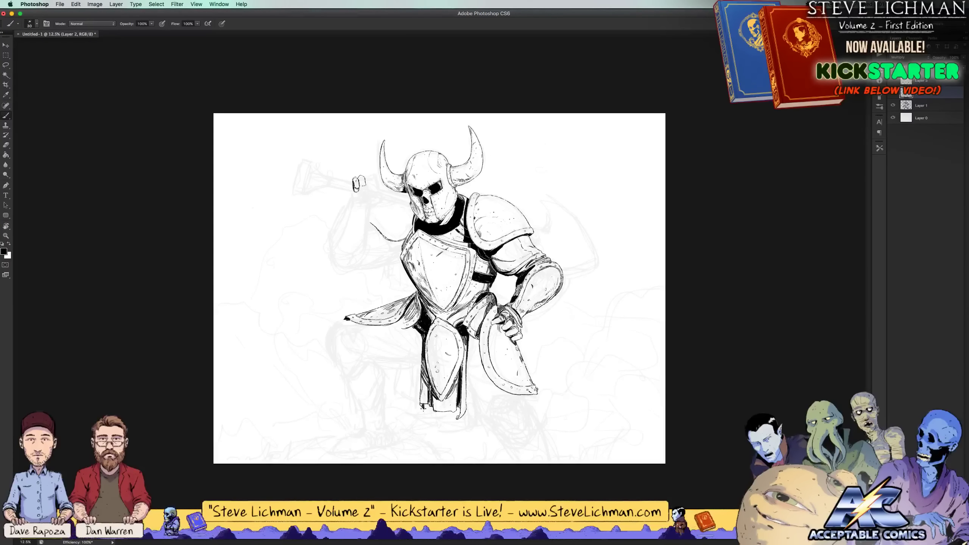
pyautogui.press('super+minus')
pyautogui.press('super+equal')
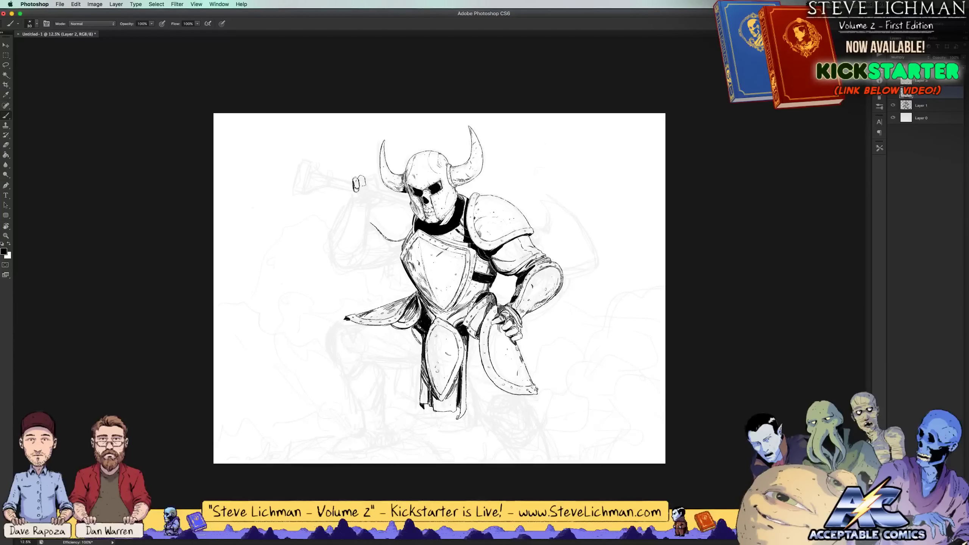
# Deepen the hatching along the left hip plate's upper edge and add short strokes between the hanging cloth and right hip plate
pyautogui.moveTo(358, 316); pyautogui.dragTo(383, 307)
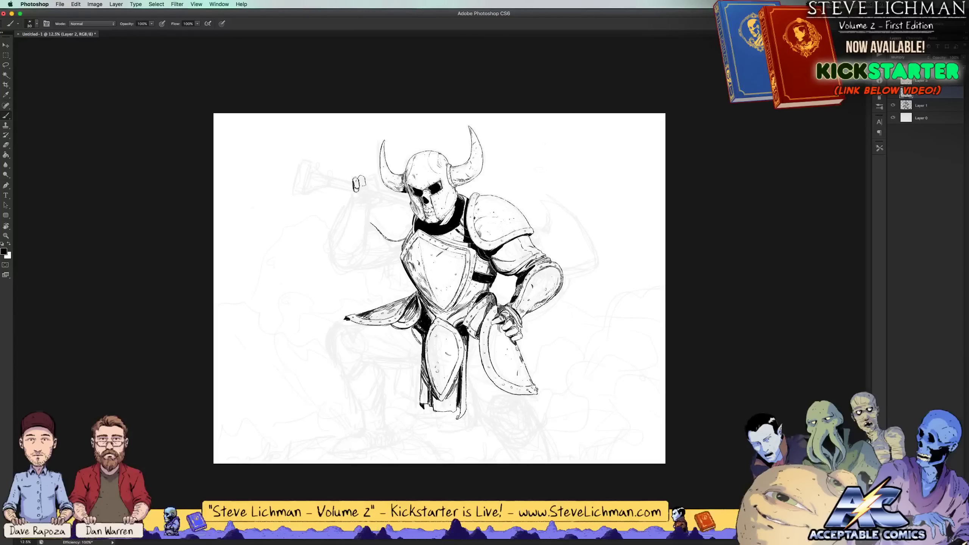
pyautogui.moveTo(402, 304)
pyautogui.mouseDown()
pyautogui.moveTo(410, 295)
pyautogui.moveTo(390, 305)
pyautogui.mouseUp()
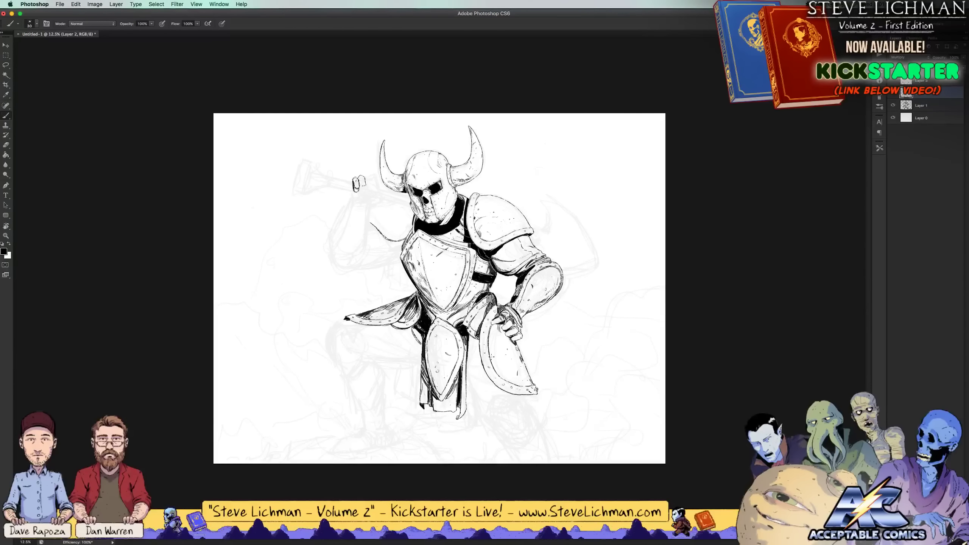
pyautogui.moveTo(479, 341); pyautogui.dragTo(472, 353)
pyautogui.moveTo(473, 349); pyautogui.dragTo(468, 363)
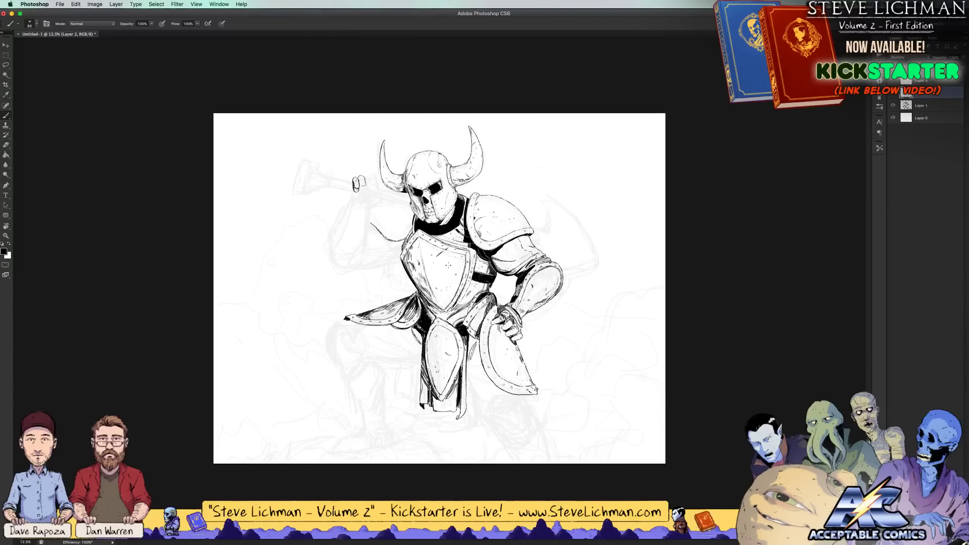
# Outline the palm and thumb of the raised hand beneath the existing finger lines
pyautogui.press('super+plus')
pyautogui.press('super+plus')
pyautogui.moveTo(448, 266); pyautogui.dragTo(503, 384)
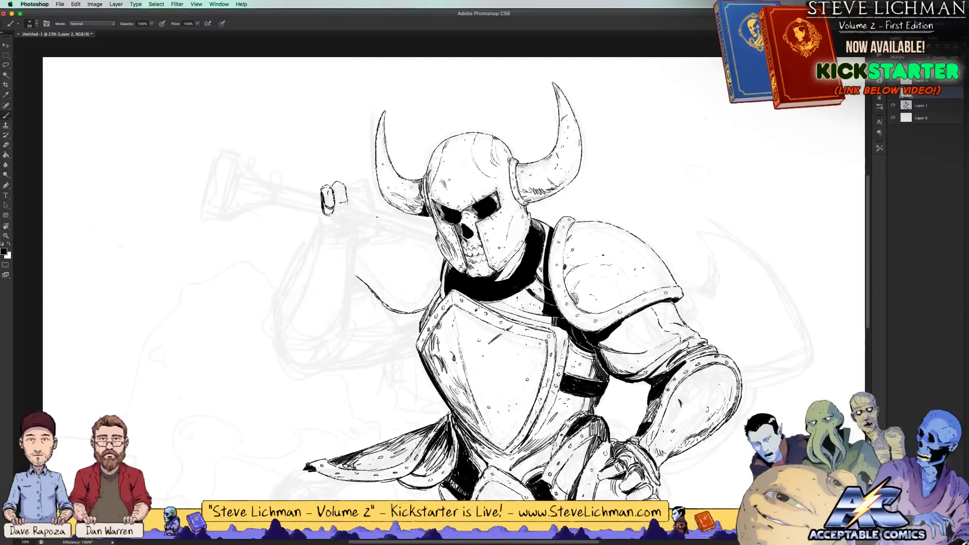
pyautogui.moveTo(377, 217)
pyautogui.mouseDown()
pyautogui.moveTo(358, 211)
pyautogui.moveTo(371, 224)
pyautogui.moveTo(365, 241)
pyautogui.moveTo(351, 241)
pyautogui.moveTo(343, 224)
pyautogui.moveTo(320, 236)
pyautogui.moveTo(344, 235)
pyautogui.mouseUp()
pyautogui.press('x')
pyautogui.press('x')
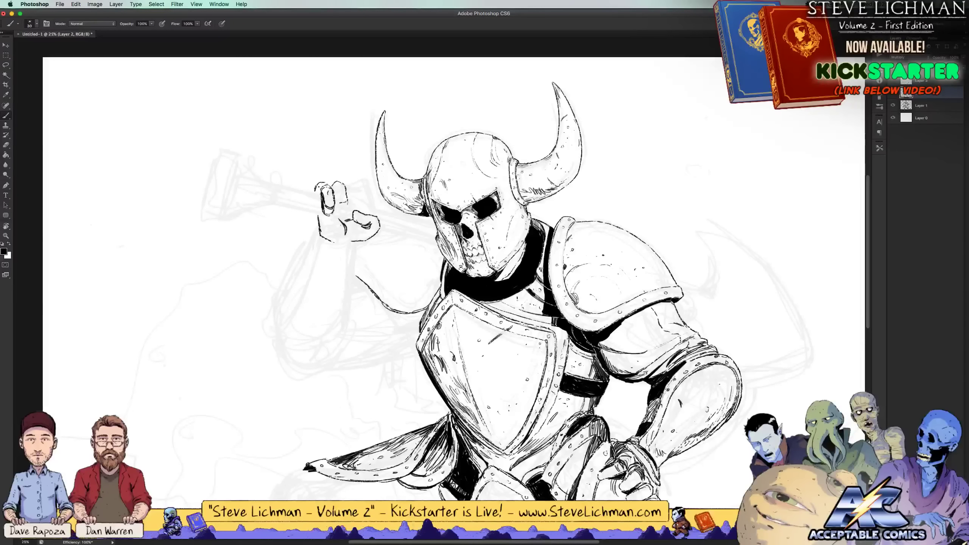
# Draw the curled fingers of the raised hand and trim the outermost knuckle with white
pyautogui.moveTo(323, 183)
pyautogui.mouseDown()
pyautogui.moveTo(317, 193)
pyautogui.moveTo(335, 178)
pyautogui.moveTo(343, 185)
pyautogui.moveTo(334, 178)
pyautogui.moveTo(340, 213)
pyautogui.moveTo(334, 202)
pyautogui.moveTo(360, 199)
pyautogui.moveTo(350, 194)
pyautogui.moveTo(353, 212)
pyautogui.moveTo(358, 199)
pyautogui.mouseUp()
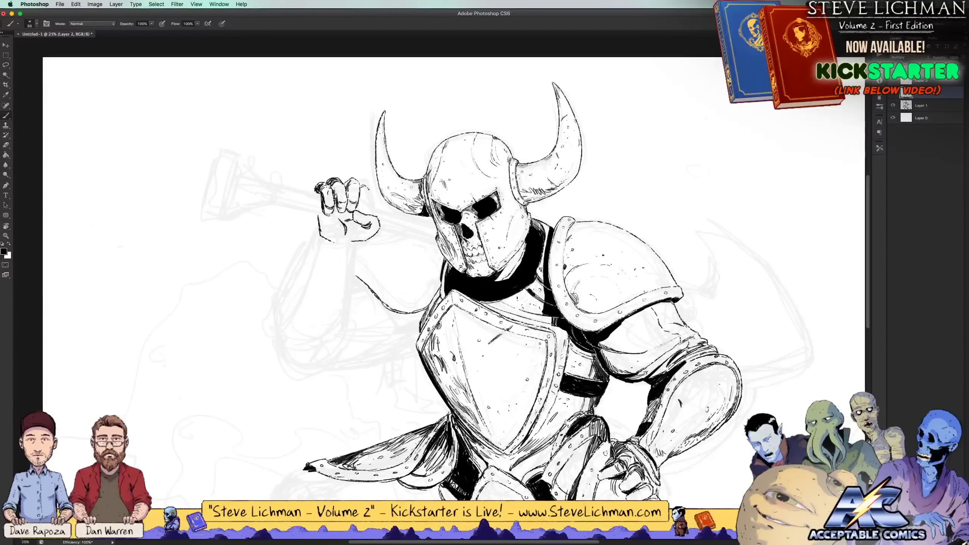
pyautogui.moveTo(370, 188); pyautogui.dragTo(366, 203)
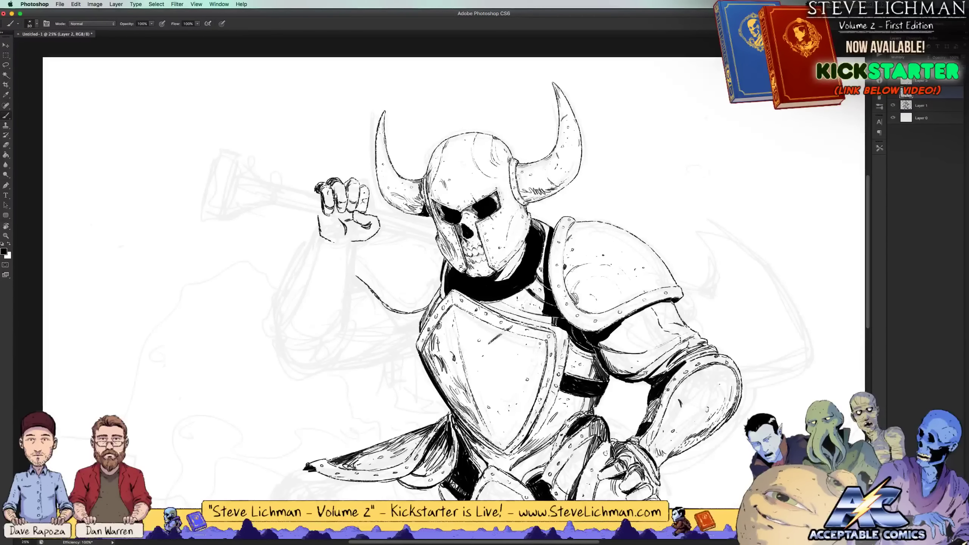
pyautogui.press('x')
pyautogui.moveTo(315, 183); pyautogui.dragTo(317, 193)
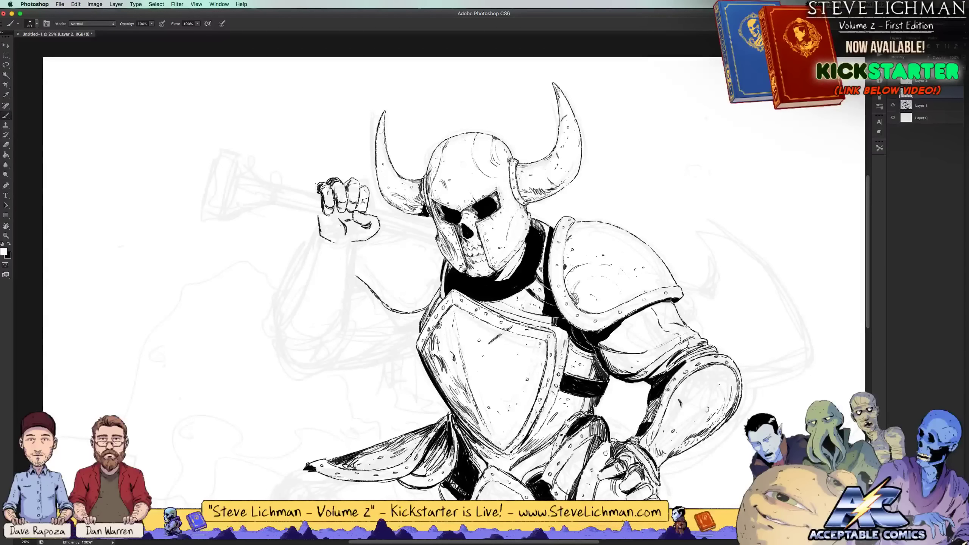
pyautogui.press('x')
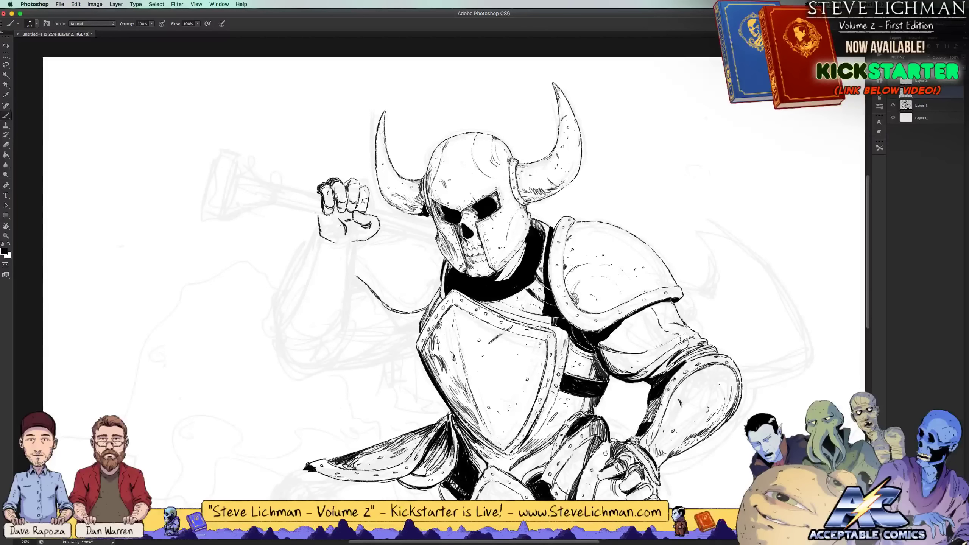
# Draw the axe handle from the raised hand to the helmet and shade it with black and hatching
pyautogui.moveTo(315, 212)
pyautogui.mouseDown()
pyautogui.moveTo(369, 227)
pyautogui.moveTo(369, 206)
pyautogui.moveTo(379, 206)
pyautogui.moveTo(398, 214)
pyautogui.moveTo(397, 232)
pyautogui.moveTo(384, 229)
pyautogui.moveTo(437, 242)
pyautogui.mouseUp()
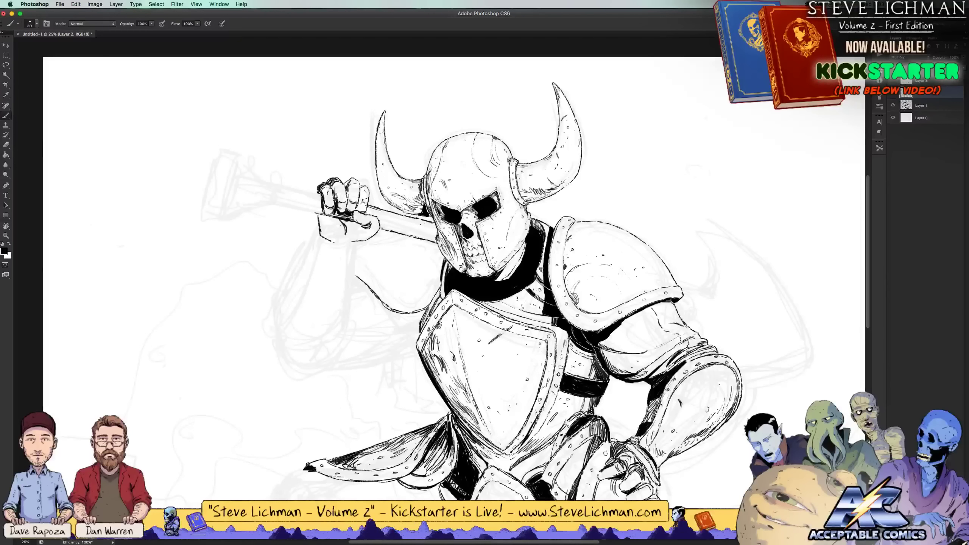
pyautogui.moveTo(419, 220); pyautogui.dragTo(431, 240)
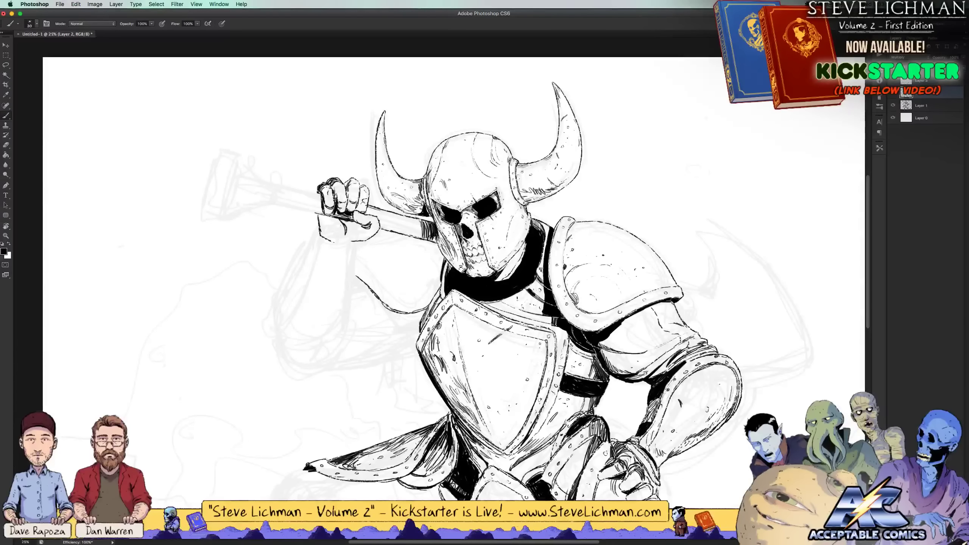
pyautogui.moveTo(430, 225)
pyautogui.mouseDown()
pyautogui.moveTo(427, 240)
pyautogui.moveTo(417, 235)
pyautogui.mouseUp()
pyautogui.moveTo(421, 228); pyautogui.dragTo(414, 237)
pyautogui.moveTo(424, 236)
pyautogui.mouseDown()
pyautogui.moveTo(413, 238)
pyautogui.moveTo(420, 240)
pyautogui.mouseUp()
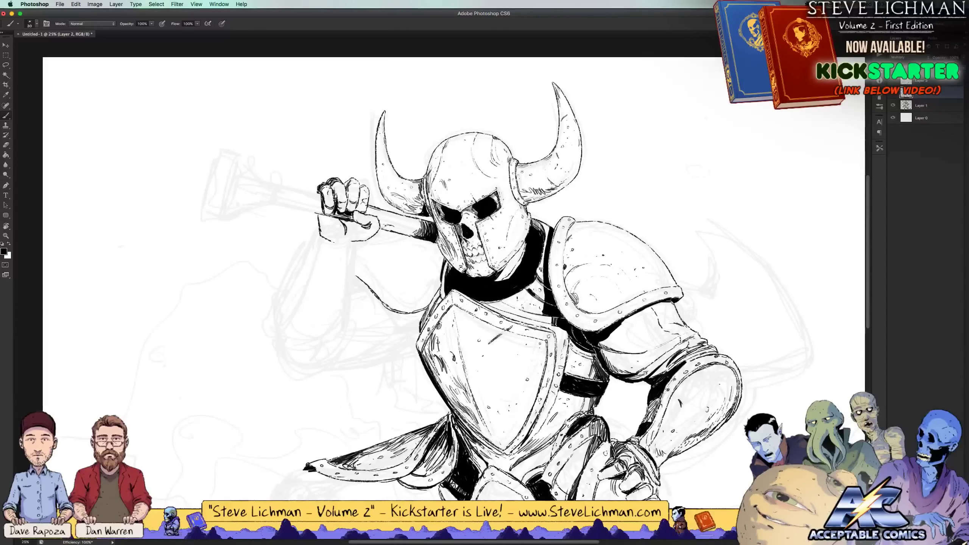
pyautogui.moveTo(383, 226)
pyautogui.mouseDown()
pyautogui.moveTo(409, 235)
pyautogui.moveTo(378, 211)
pyautogui.moveTo(400, 214)
pyautogui.mouseUp()
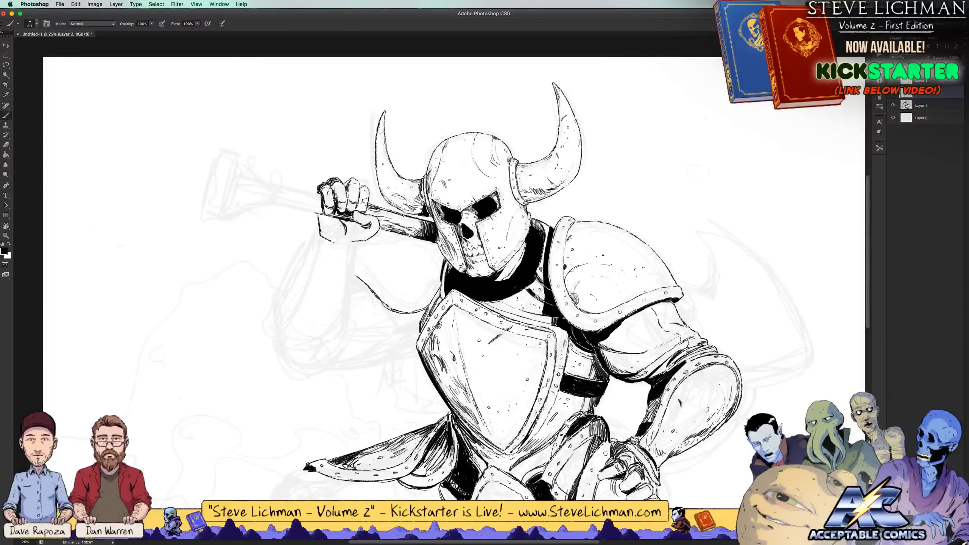
# Deepen the dark hatching on the axe handle between the raised hand and the helmet
pyautogui.moveTo(400, 215)
pyautogui.mouseDown()
pyautogui.moveTo(421, 229)
pyautogui.moveTo(409, 225)
pyautogui.mouseUp()
pyautogui.moveTo(397, 212); pyautogui.dragTo(416, 226)
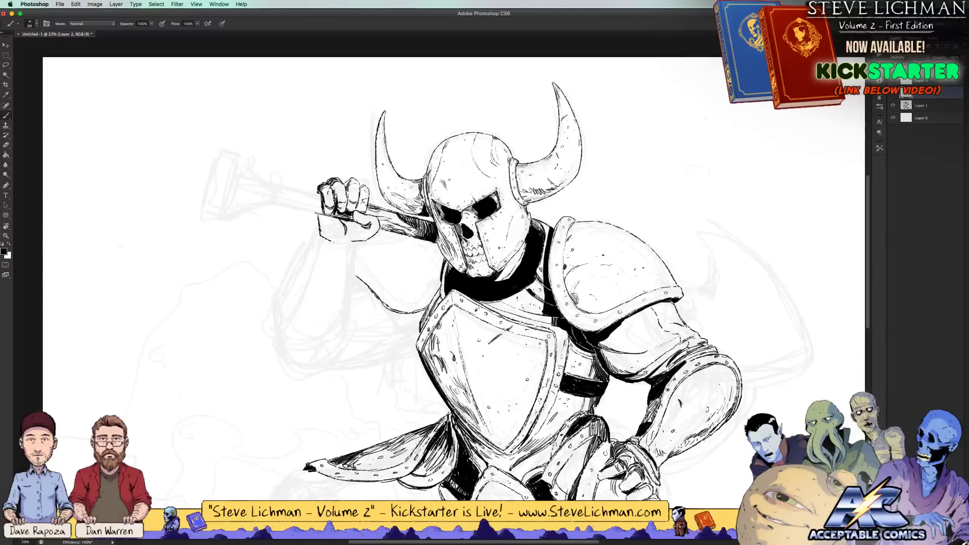
pyautogui.moveTo(381, 191); pyautogui.dragTo(432, 225)
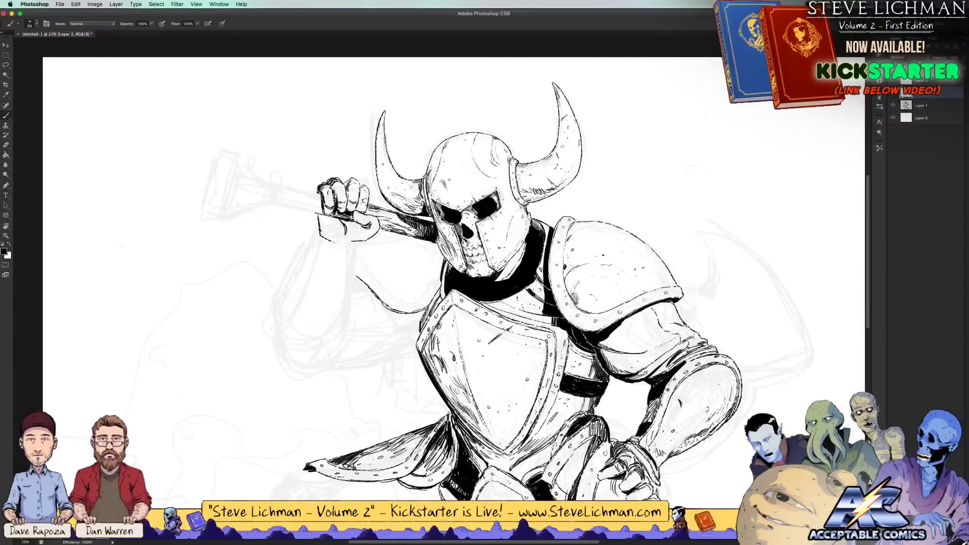
pyautogui.press('x')
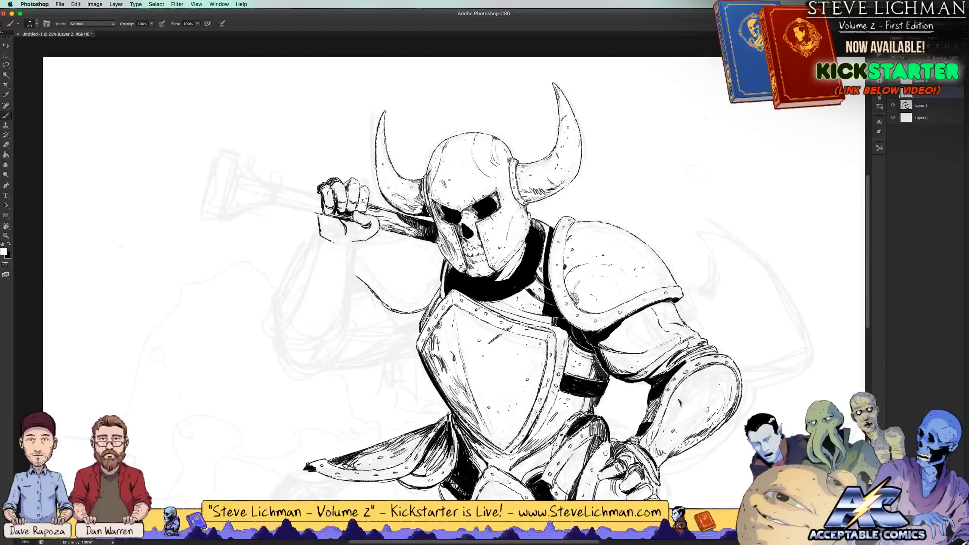
# Darken the gap between the raised hand's fingers and thumb, and fill the handle at the palm's outer edge with black
pyautogui.press('super+minus')
pyautogui.press('super+minus')
pyautogui.press('super+minus')
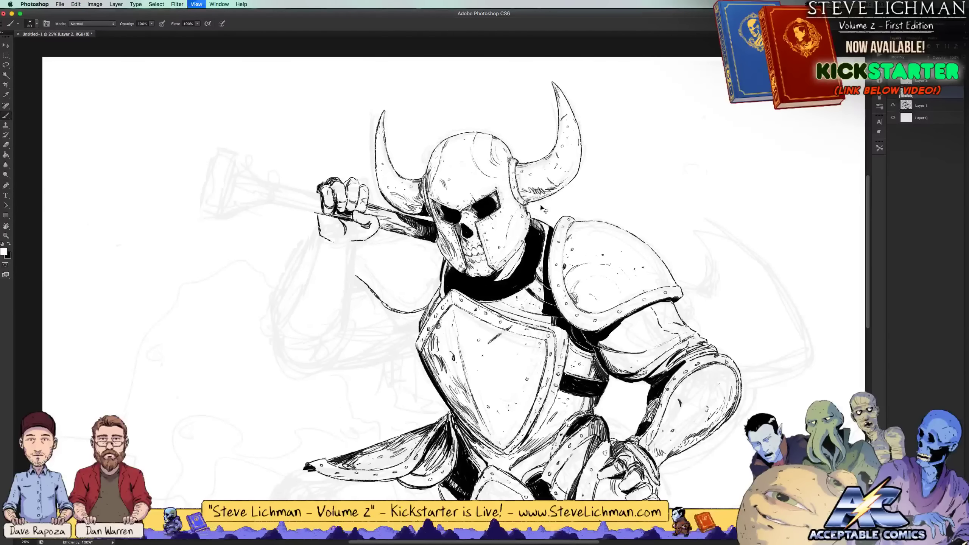
pyautogui.press('super+plus')
pyautogui.press('super+plus')
pyautogui.press('super+plus')
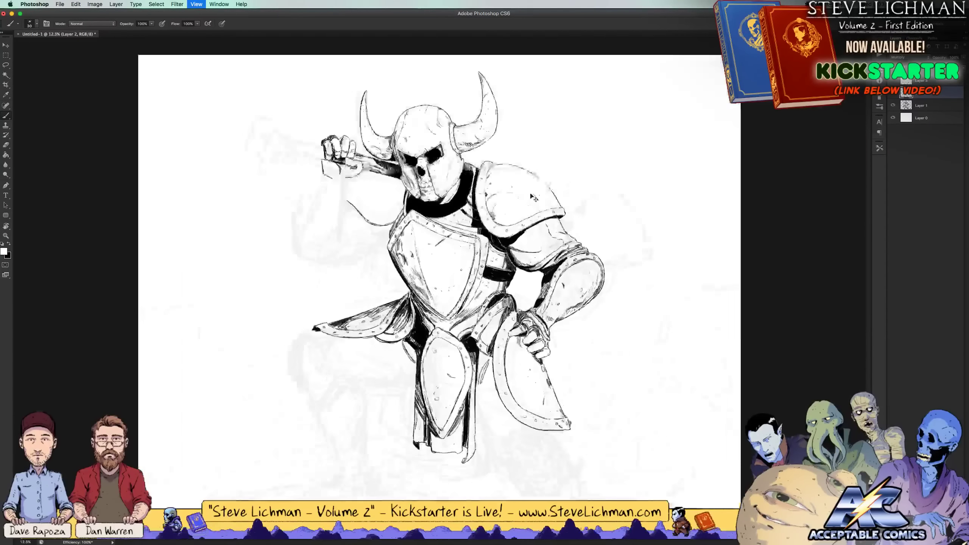
pyautogui.moveTo(553, 174); pyautogui.dragTo(668, 315)
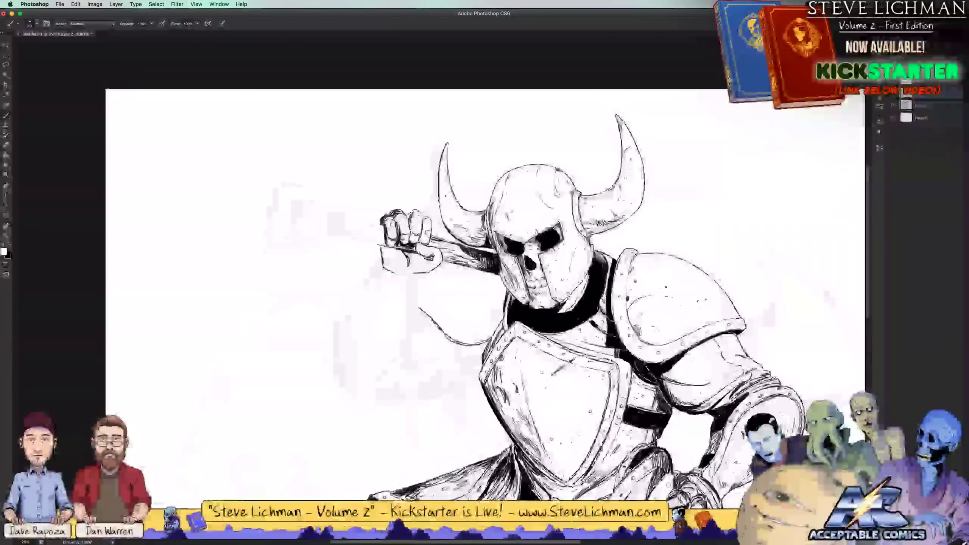
pyautogui.press('x')
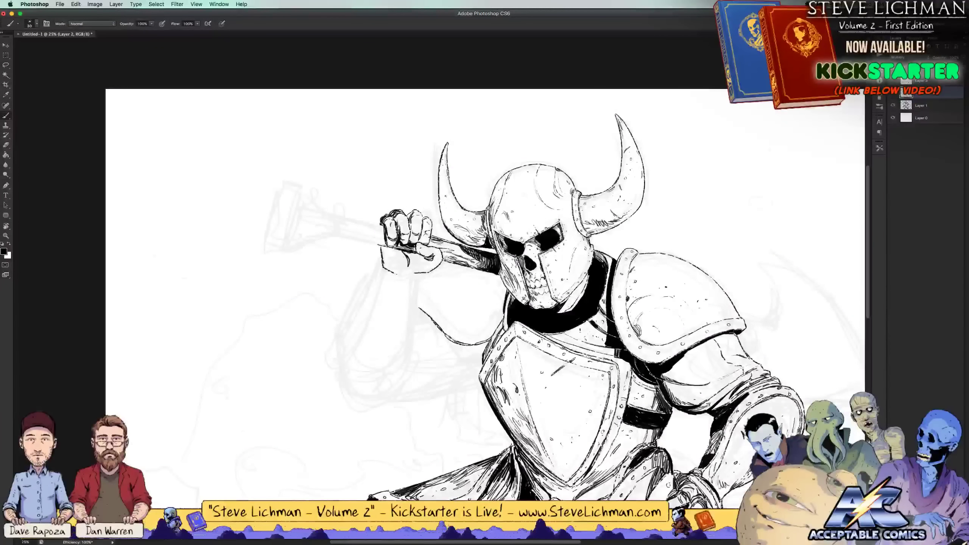
pyautogui.moveTo(416, 245); pyautogui.dragTo(432, 257)
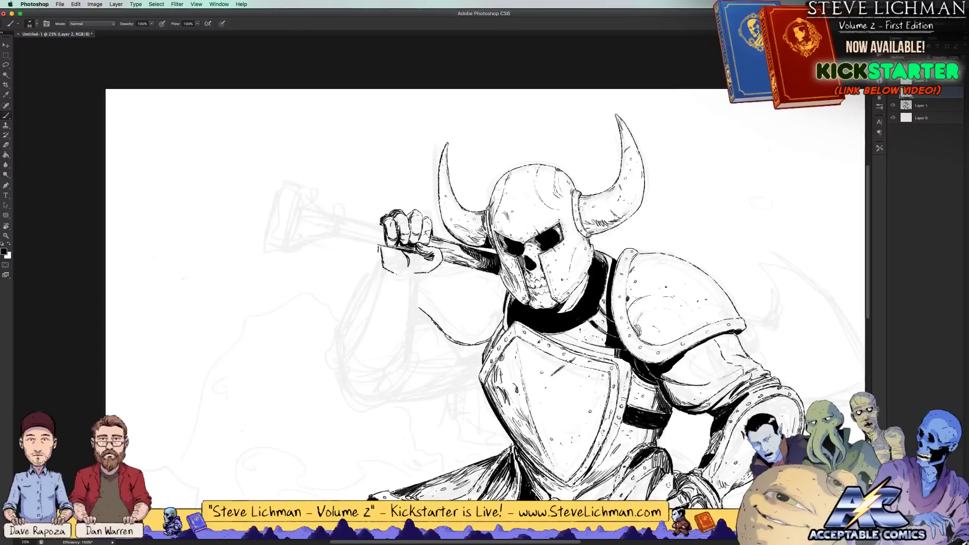
pyautogui.moveTo(379, 247)
pyautogui.mouseDown()
pyautogui.moveTo(378, 262)
pyautogui.moveTo(383, 252)
pyautogui.mouseUp()
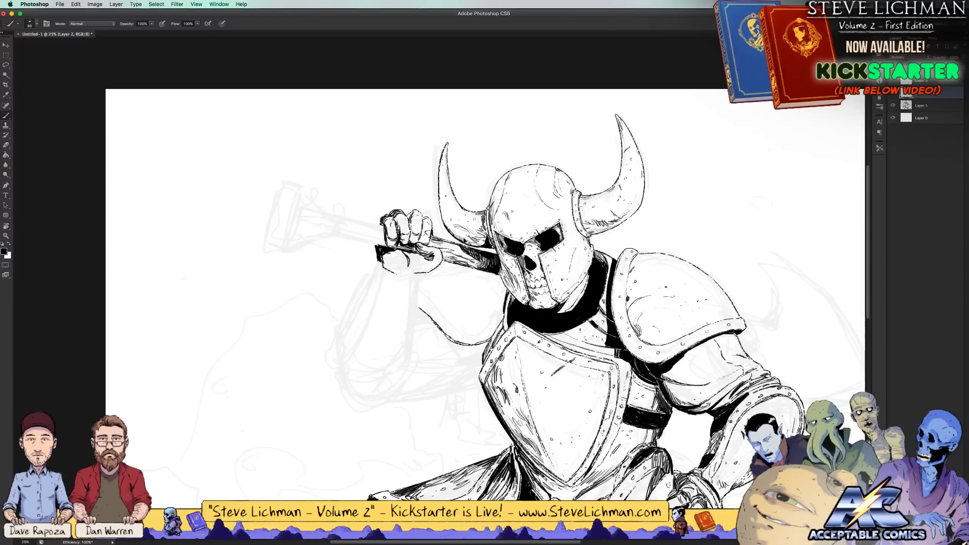
# Thicken the lower outline of the raised hand's palm and add crease strokes below the fingers
pyautogui.press('super+minus')
pyautogui.press('super+minus')
pyautogui.press('super+minus')
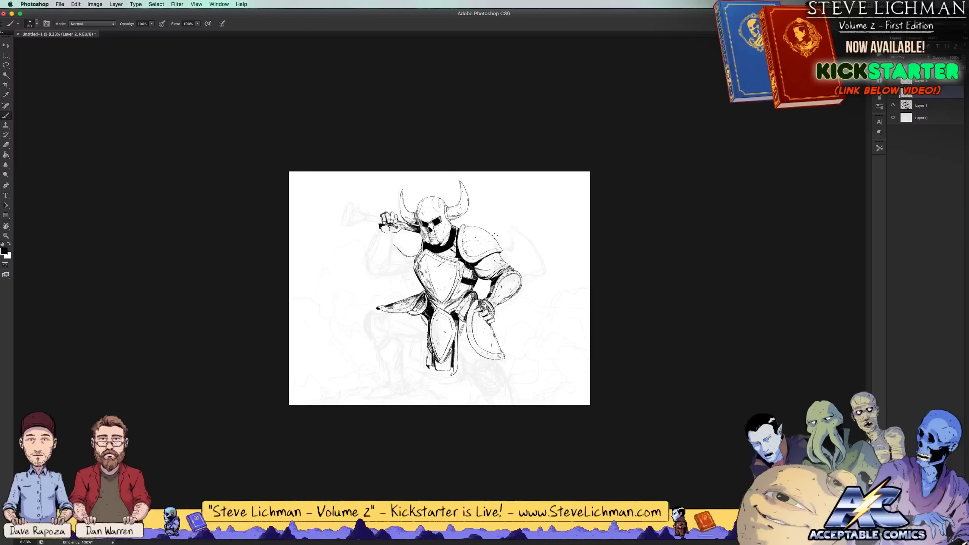
pyautogui.press('super+plus')
pyautogui.press('super+plus')
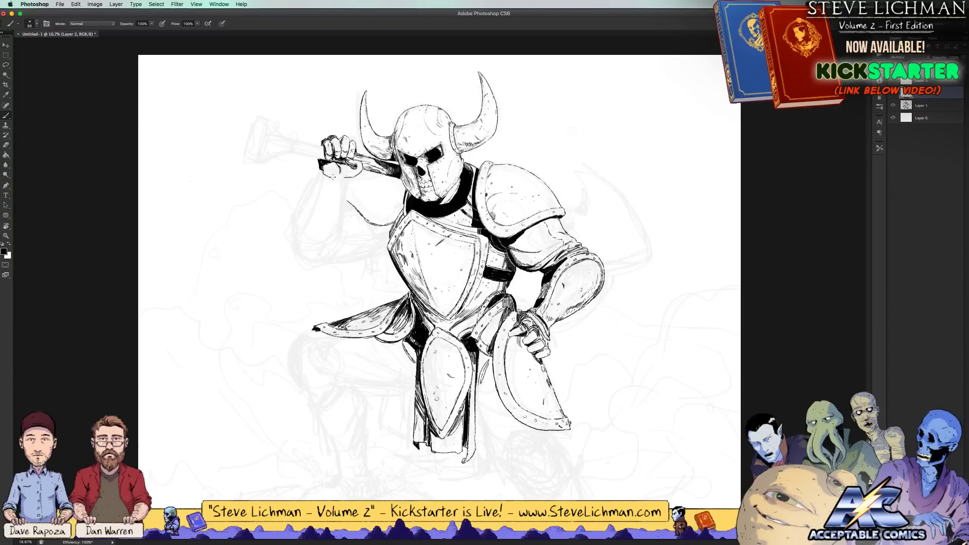
pyautogui.moveTo(333, 176)
pyautogui.mouseDown()
pyautogui.moveTo(348, 181)
pyautogui.moveTo(334, 181)
pyautogui.moveTo(346, 182)
pyautogui.moveTo(338, 165)
pyautogui.mouseUp()
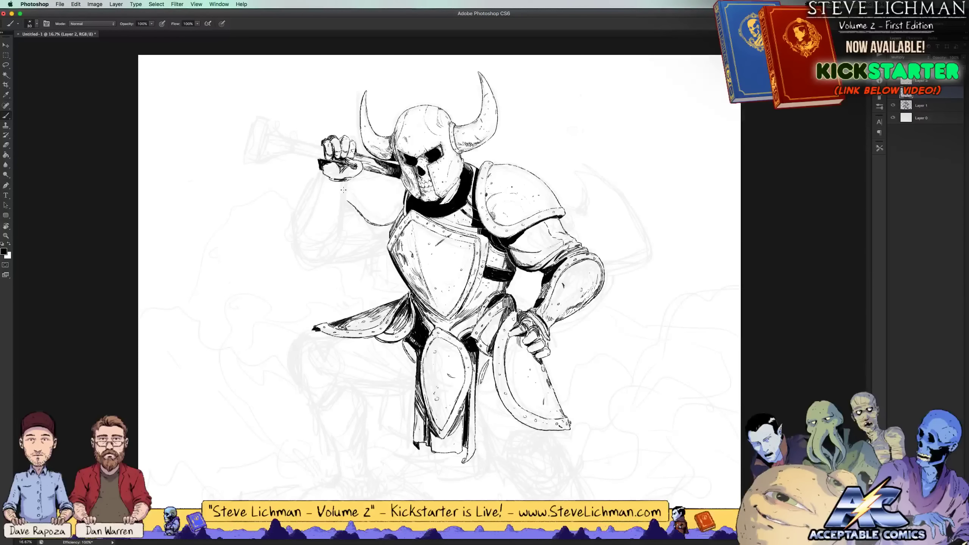
pyautogui.moveTo(352, 177); pyautogui.dragTo(349, 176)
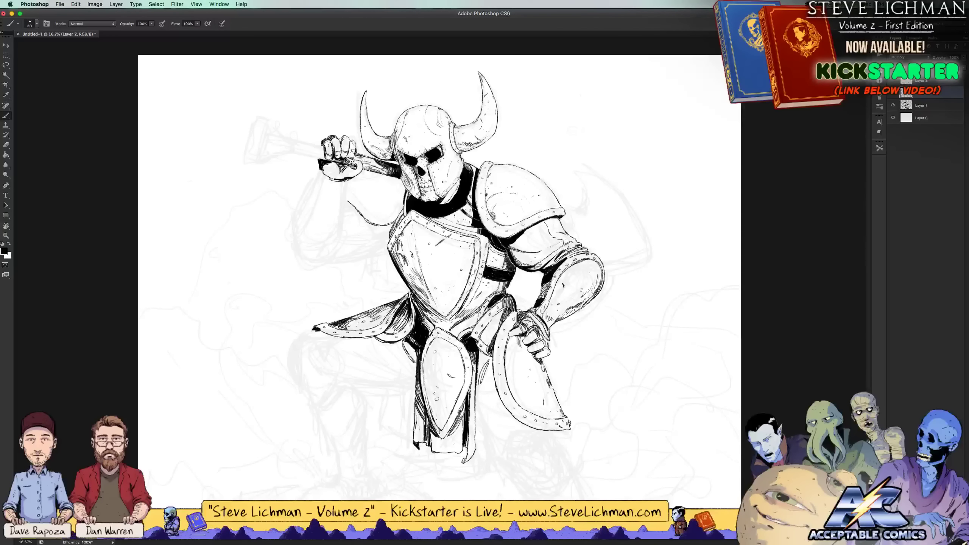
# Add short black shading strokes across the outer side of the raised hand's palm
pyautogui.press('x')
pyautogui.press('x')
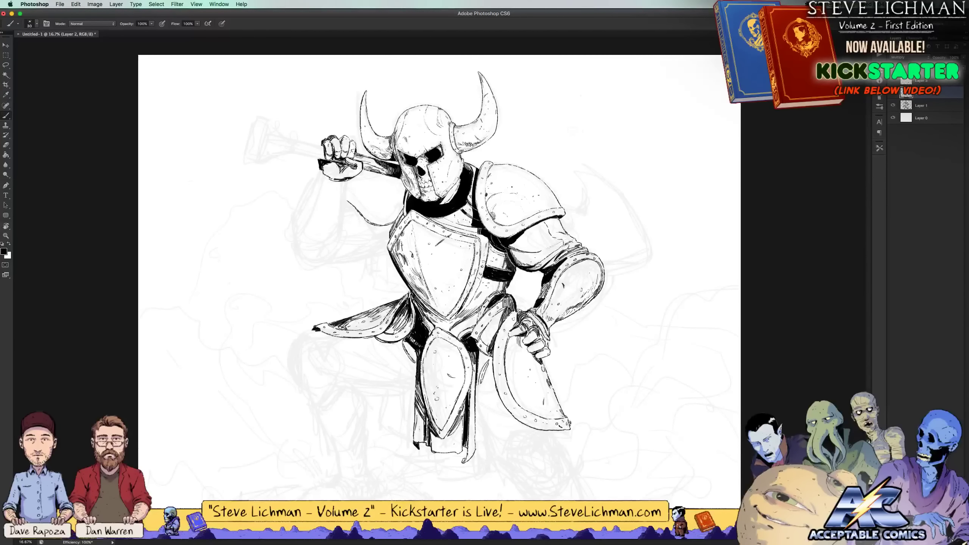
pyautogui.press('x')
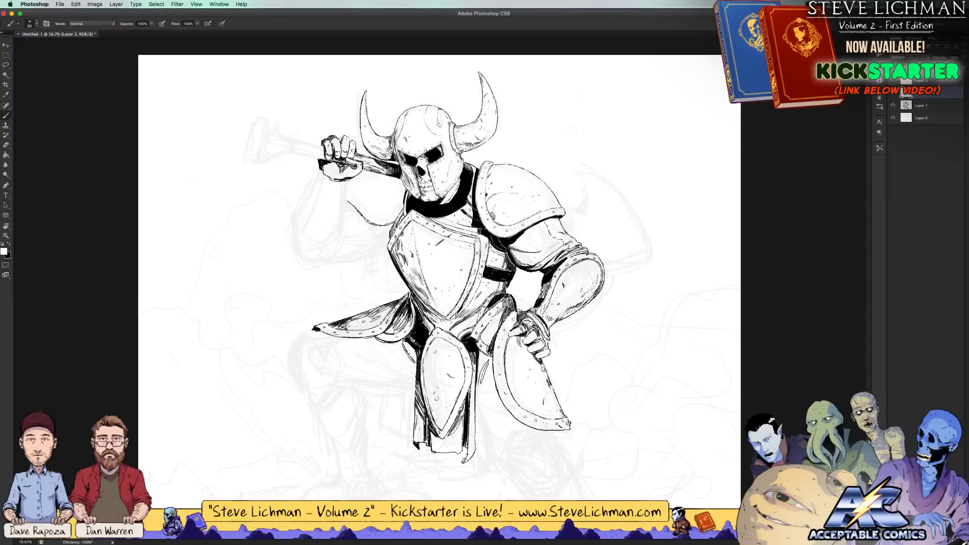
pyautogui.press('x')
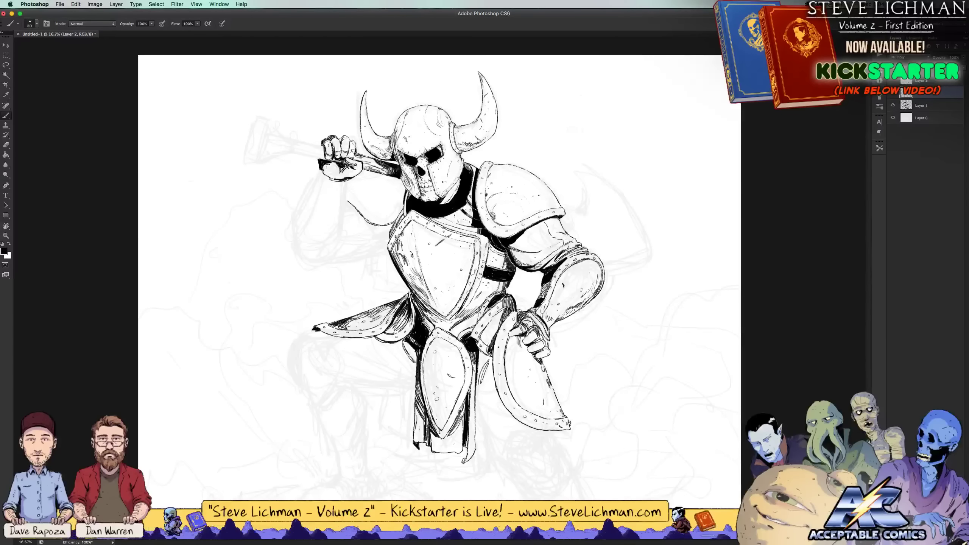
pyautogui.moveTo(324, 165); pyautogui.dragTo(331, 175)
pyautogui.moveTo(326, 171); pyautogui.dragTo(338, 170)
pyautogui.moveTo(325, 167); pyautogui.dragTo(334, 170)
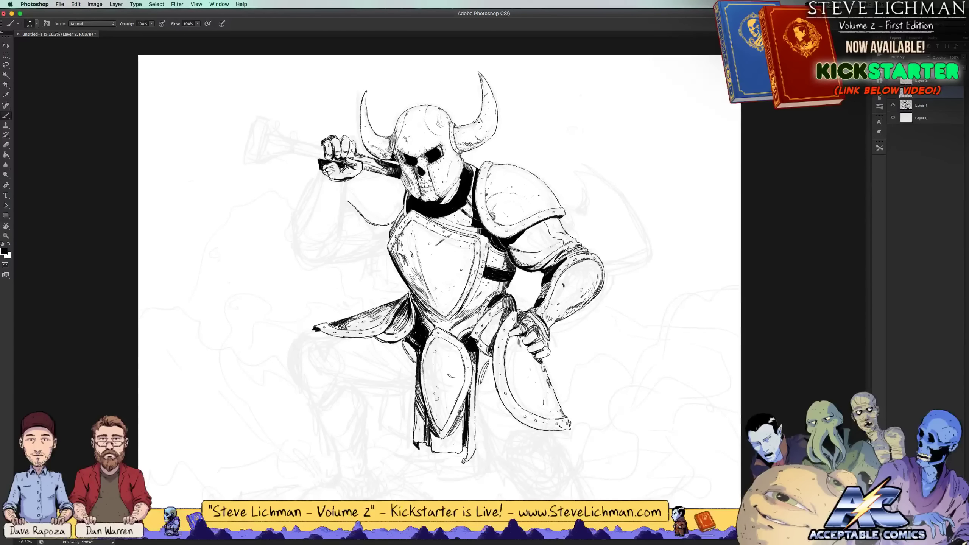
# Save the drawing to the Desktop as dd.psd in Photoshop format with layers kept
pyautogui.press('super+s')
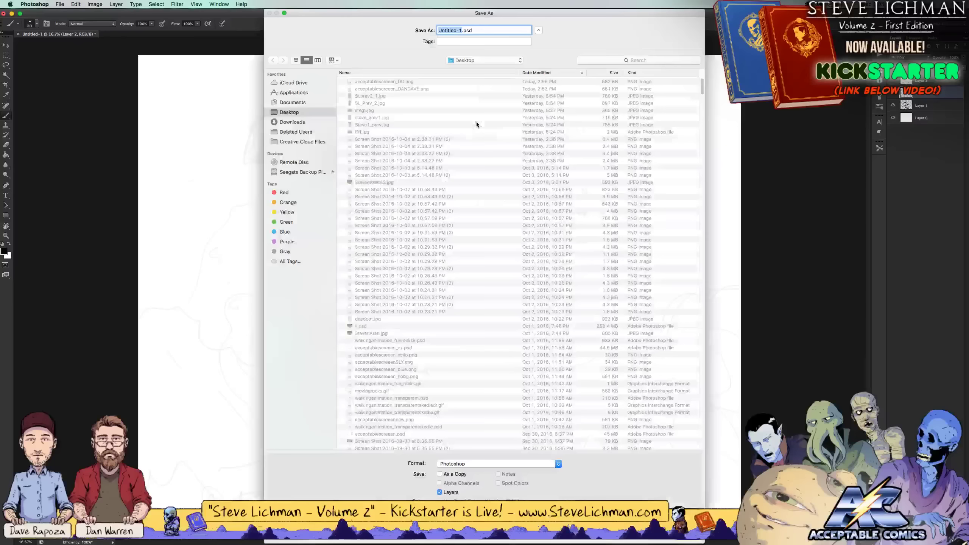
pyautogui.write('dfdfdf')
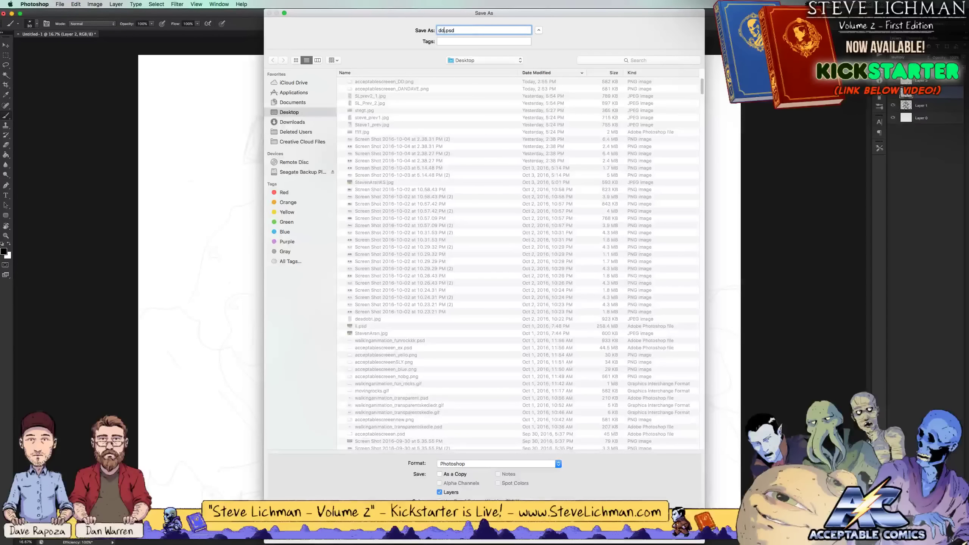
pyautogui.press('Return')
pyautogui.press('Return')
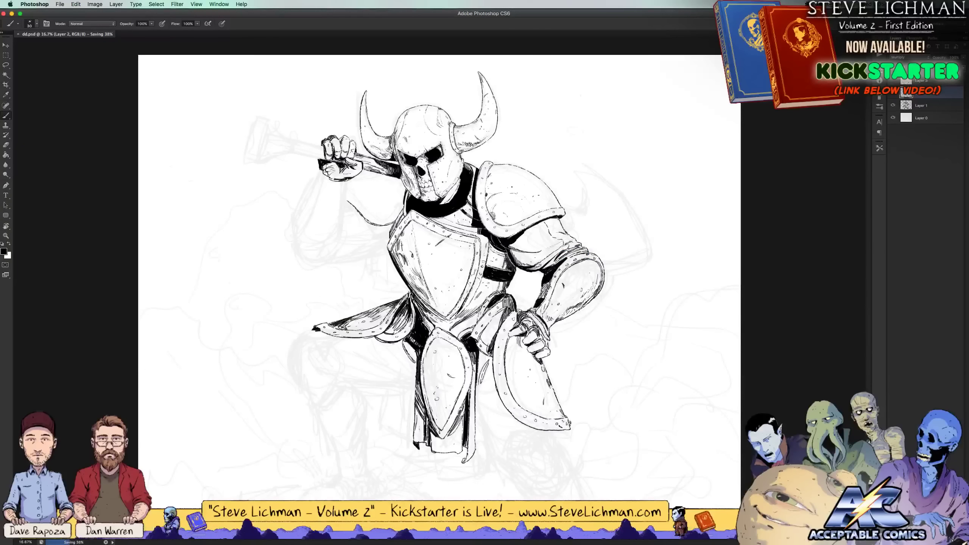
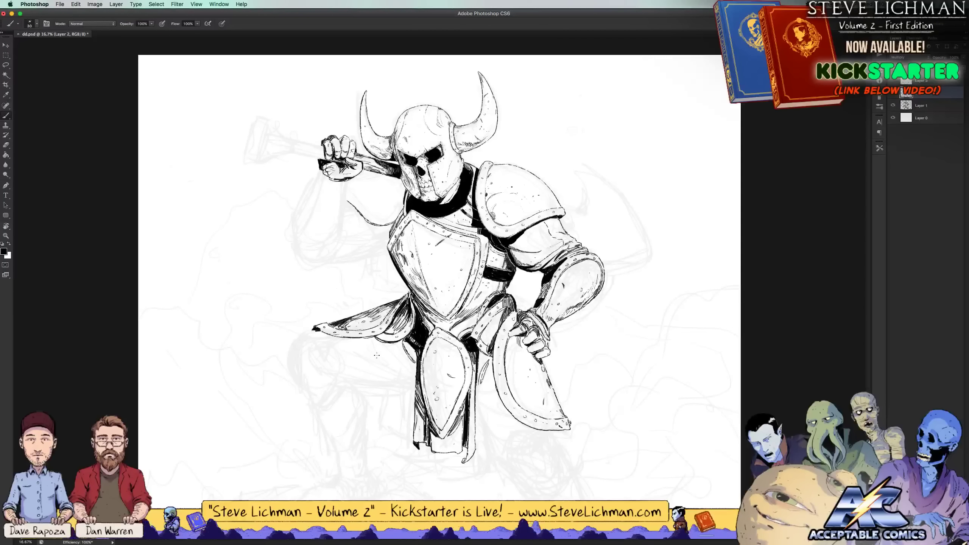
# Ink the hanging cloth beneath the hip armour, outlining its curved folds and filling it with dark hatching beside the front plate
pyautogui.moveTo(386, 345); pyautogui.dragTo(414, 373)
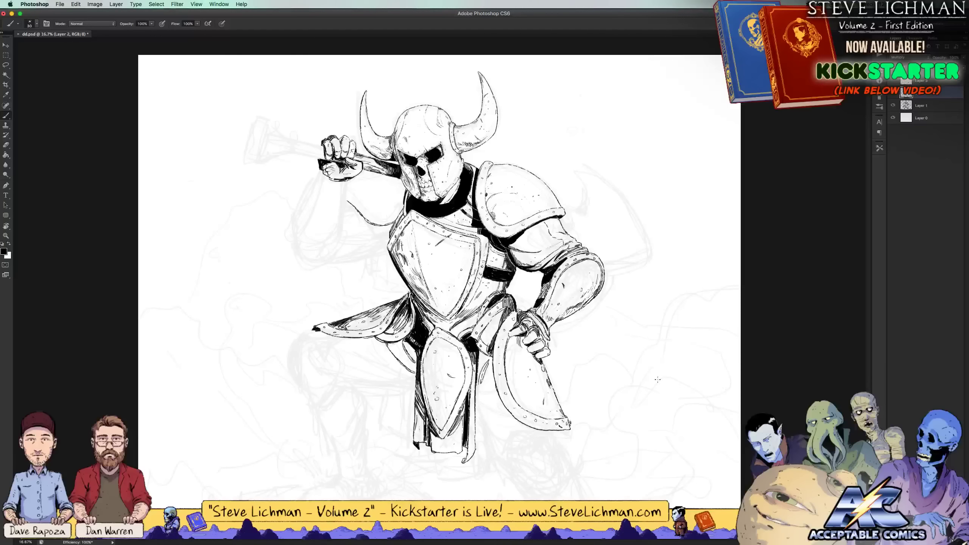
pyautogui.moveTo(371, 350); pyautogui.dragTo(415, 381)
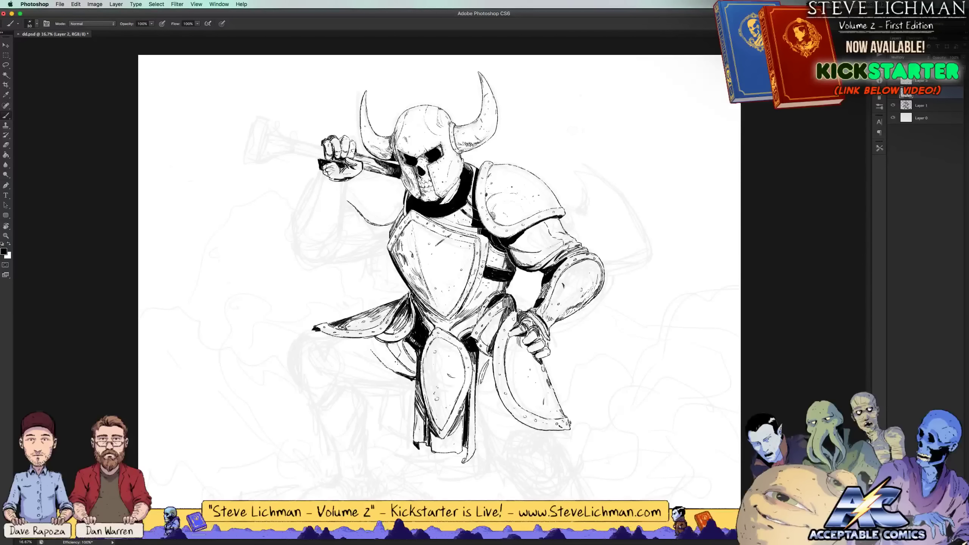
pyautogui.moveTo(399, 365); pyautogui.dragTo(404, 375)
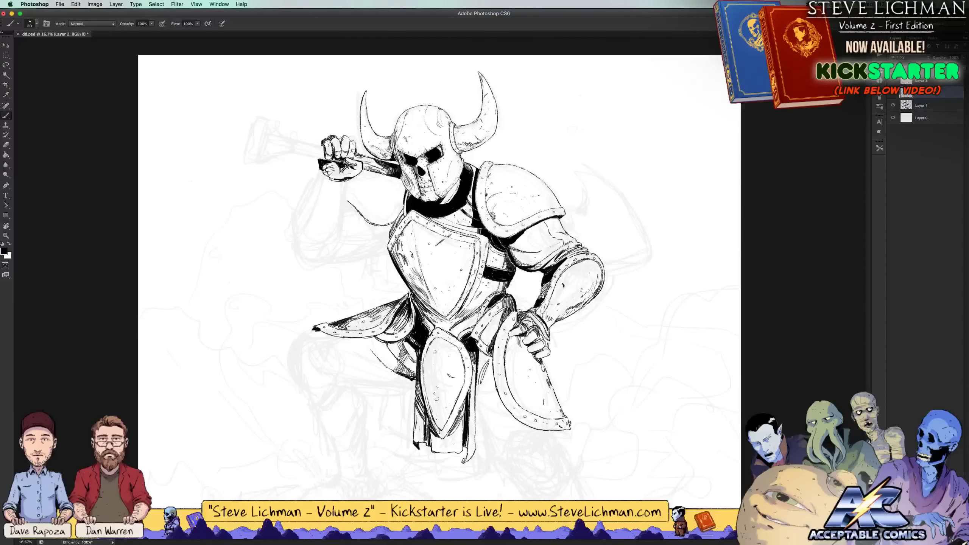
pyautogui.moveTo(407, 363)
pyautogui.mouseDown()
pyautogui.moveTo(418, 376)
pyautogui.moveTo(414, 356)
pyautogui.mouseUp()
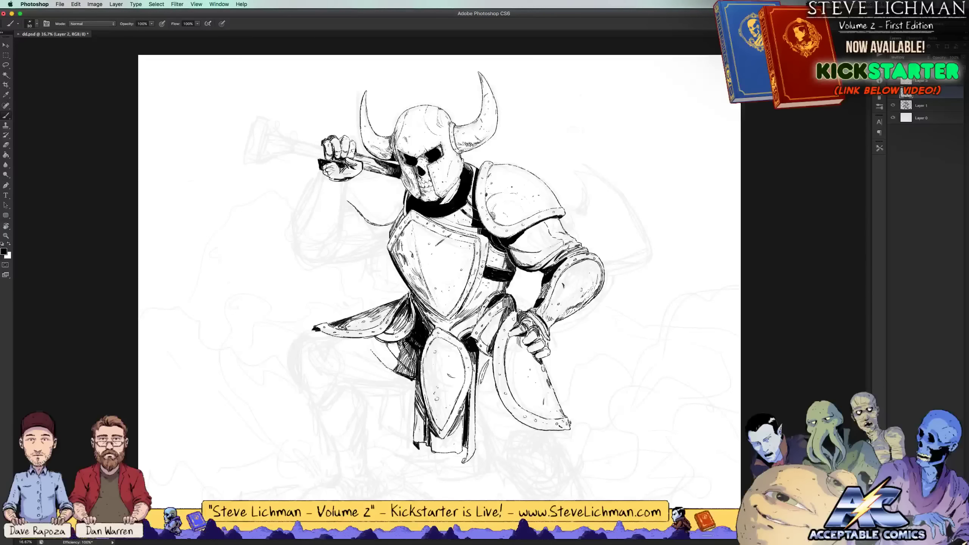
pyautogui.moveTo(405, 331); pyautogui.dragTo(387, 335)
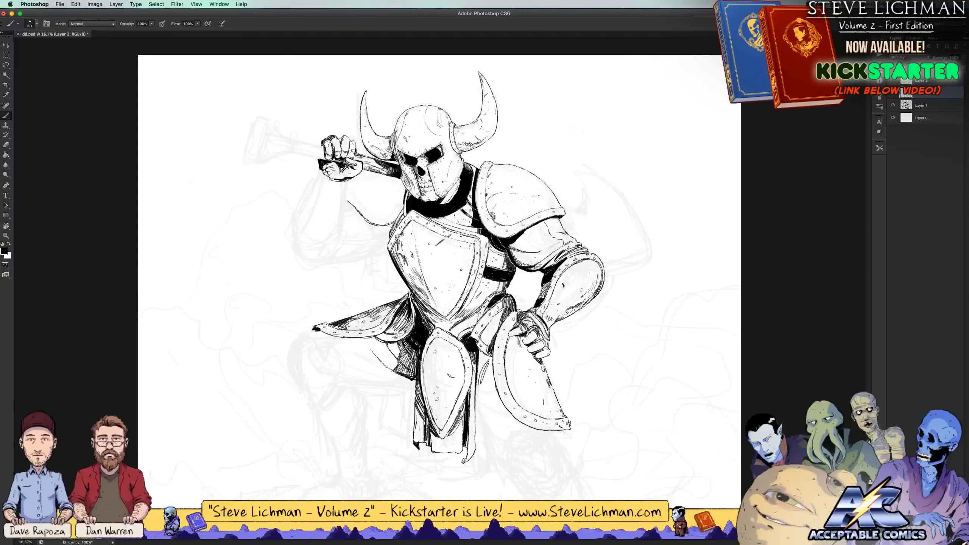
pyautogui.moveTo(325, 326); pyautogui.dragTo(327, 330)
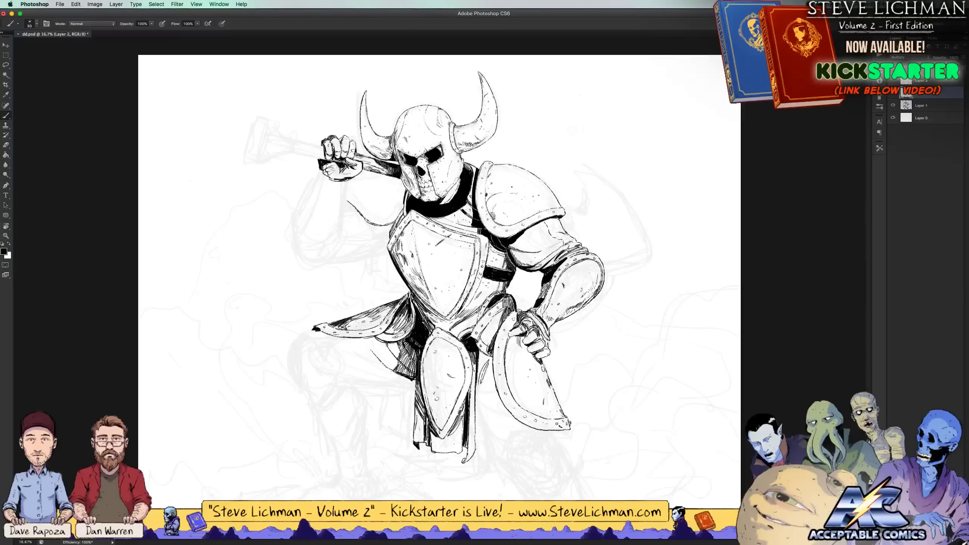
# Draw the bent, riveted rim of the raised knee's guard just beyond the hip plate's pointed tip
pyautogui.moveTo(310, 328)
pyautogui.mouseDown()
pyautogui.moveTo(326, 364)
pyautogui.moveTo(305, 395)
pyautogui.moveTo(298, 388)
pyautogui.moveTo(315, 363)
pyautogui.moveTo(296, 334)
pyautogui.moveTo(307, 327)
pyautogui.moveTo(316, 355)
pyautogui.mouseUp()
pyautogui.click(310, 343)
pyautogui.click(319, 373)
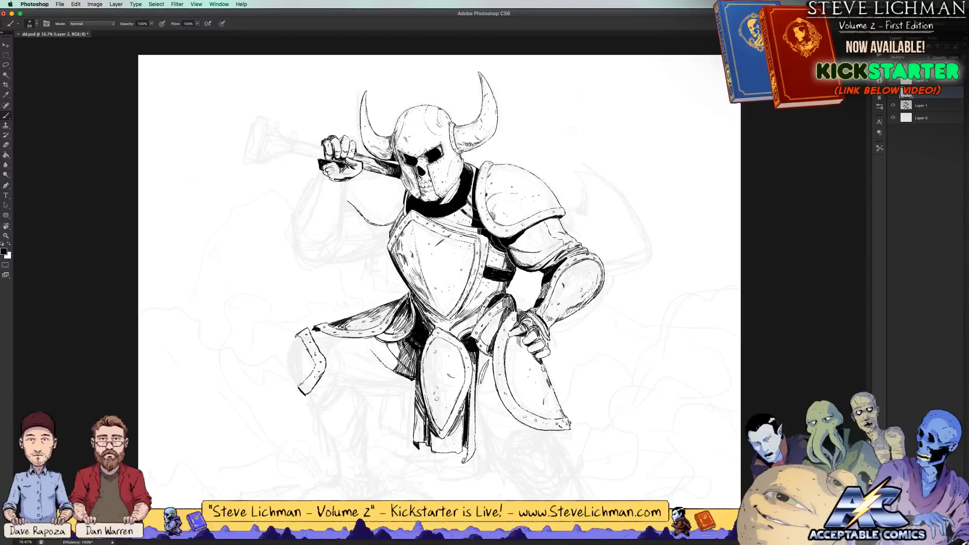
pyautogui.click(313, 381)
pyautogui.click(307, 387)
pyautogui.click(303, 388)
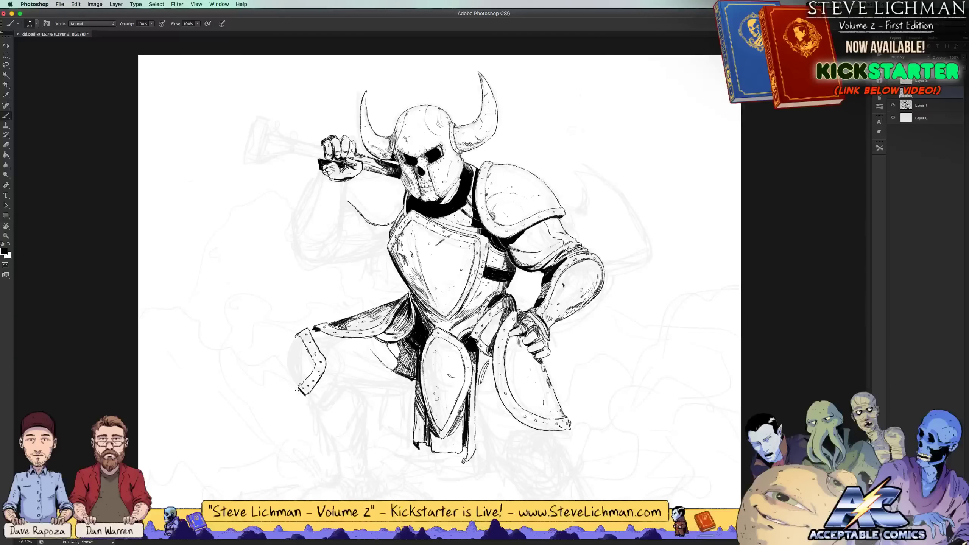
pyautogui.moveTo(298, 382); pyautogui.dragTo(296, 377)
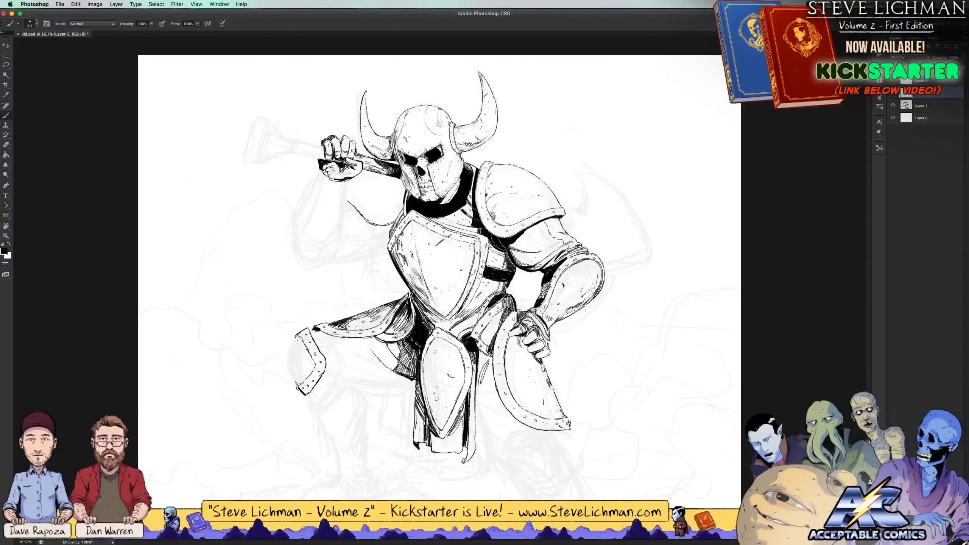
# Close the knee guard with a curved outer outline and add small dents and shading marks on its surface
pyautogui.moveTo(296, 337)
pyautogui.mouseDown()
pyautogui.moveTo(289, 370)
pyautogui.moveTo(296, 383)
pyautogui.moveTo(291, 371)
pyautogui.moveTo(302, 382)
pyautogui.moveTo(311, 375)
pyautogui.moveTo(305, 394)
pyautogui.mouseUp()
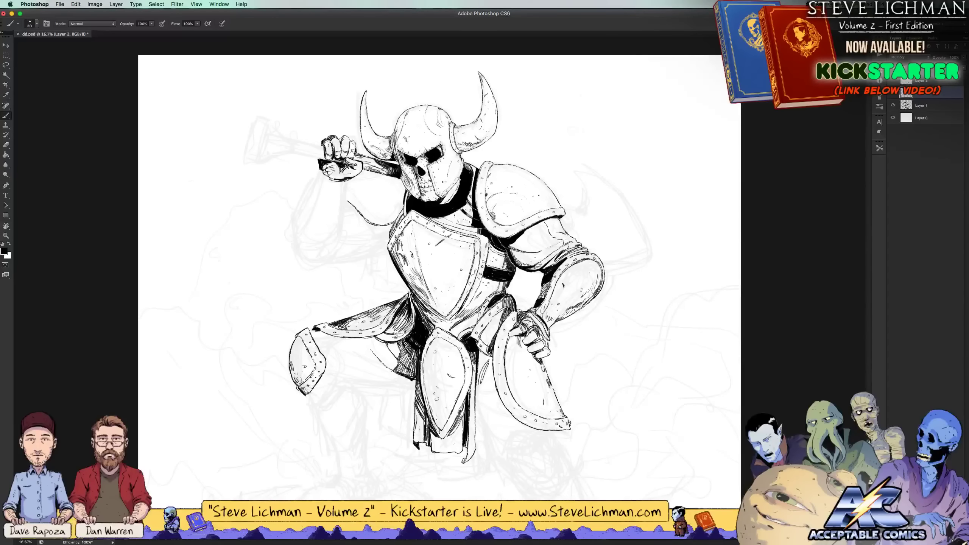
pyautogui.moveTo(299, 335)
pyautogui.mouseDown()
pyautogui.moveTo(310, 352)
pyautogui.moveTo(291, 356)
pyautogui.mouseUp()
pyautogui.click(298, 356)
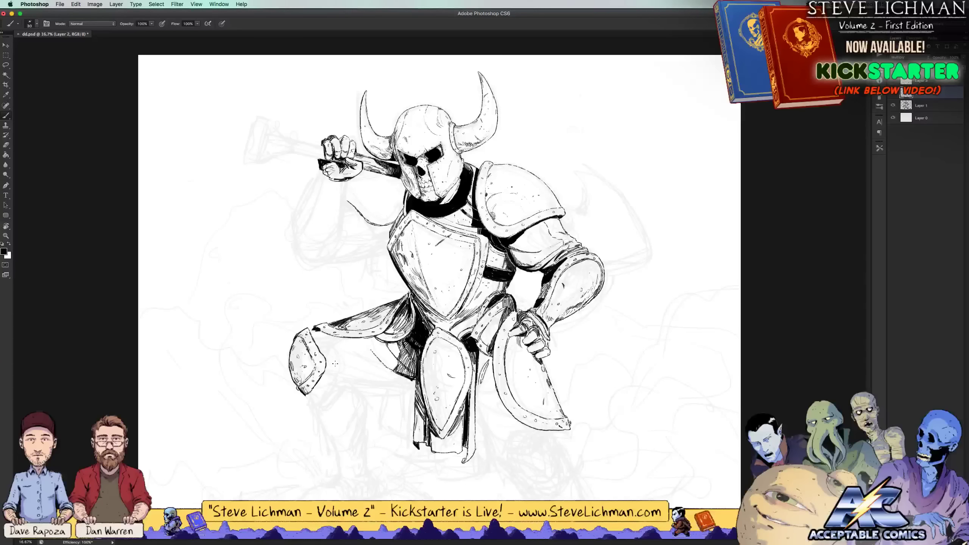
# Ink the raised thigh's lower outline and trouser folds between the knee guard and hanging cloth, and hatch the shadow beneath the cloth
pyautogui.moveTo(329, 365)
pyautogui.mouseDown()
pyautogui.moveTo(345, 386)
pyautogui.moveTo(415, 384)
pyautogui.mouseUp()
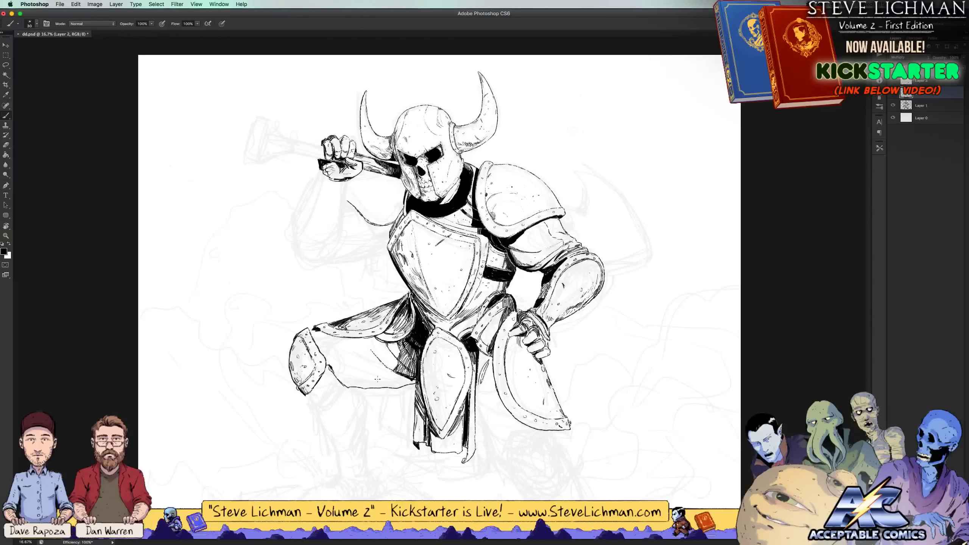
pyautogui.moveTo(358, 377)
pyautogui.mouseDown()
pyautogui.moveTo(380, 373)
pyautogui.moveTo(327, 353)
pyautogui.moveTo(325, 338)
pyautogui.moveTo(334, 343)
pyautogui.moveTo(319, 332)
pyautogui.moveTo(336, 344)
pyautogui.moveTo(319, 332)
pyautogui.mouseUp()
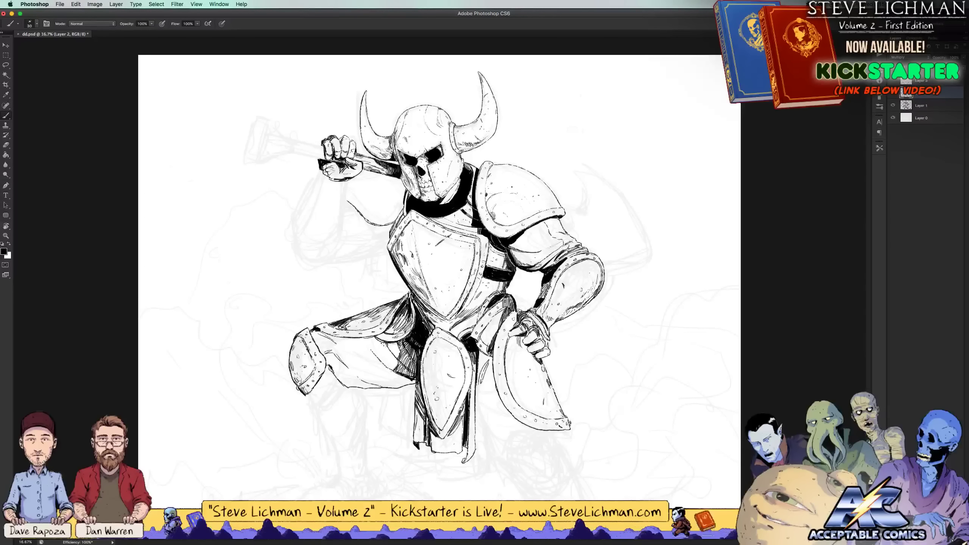
pyautogui.moveTo(342, 347)
pyautogui.mouseDown()
pyautogui.moveTo(395, 386)
pyautogui.moveTo(381, 381)
pyautogui.mouseUp()
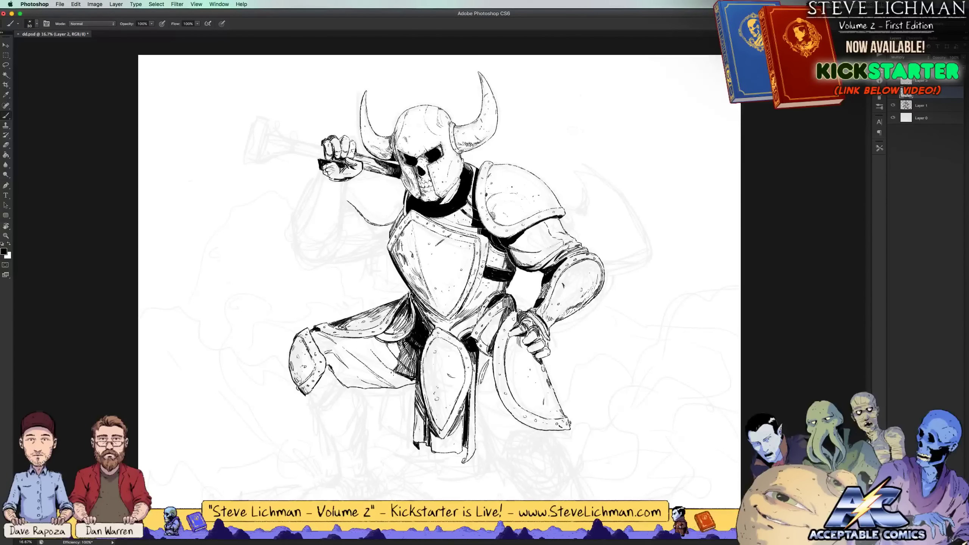
pyautogui.moveTo(392, 380)
pyautogui.mouseDown()
pyautogui.moveTo(386, 376)
pyautogui.moveTo(400, 375)
pyautogui.mouseUp()
pyautogui.moveTo(392, 383); pyautogui.dragTo(403, 376)
pyautogui.moveTo(397, 385); pyautogui.dragTo(407, 378)
pyautogui.moveTo(399, 386); pyautogui.dragTo(412, 379)
pyautogui.moveTo(406, 384)
pyautogui.mouseDown()
pyautogui.moveTo(417, 379)
pyautogui.moveTo(401, 384)
pyautogui.mouseUp()
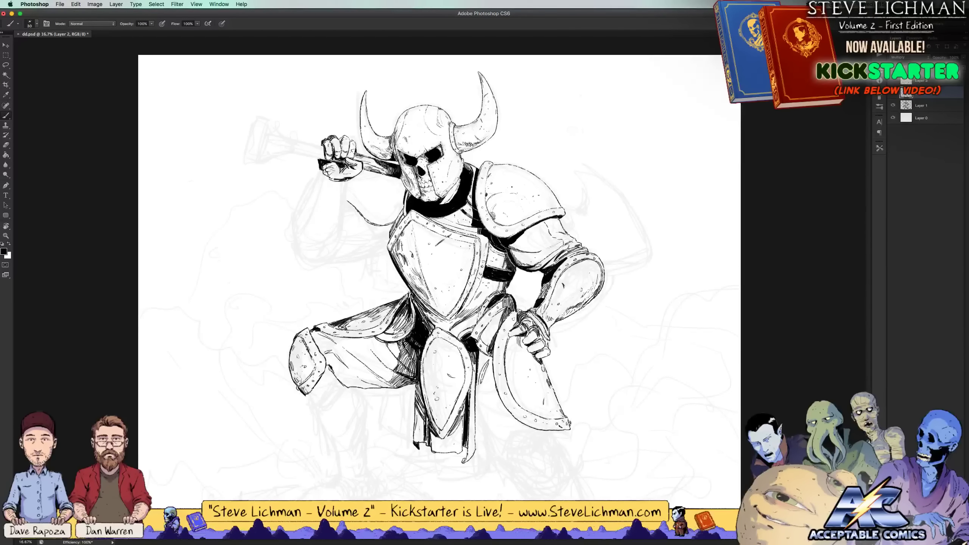
# Ink the inner contour of the raised forearm from the wrist towards the elbow, with a small black patch at the shoulder plate's edge
pyautogui.press('super+minus')
pyautogui.press('super+minus')
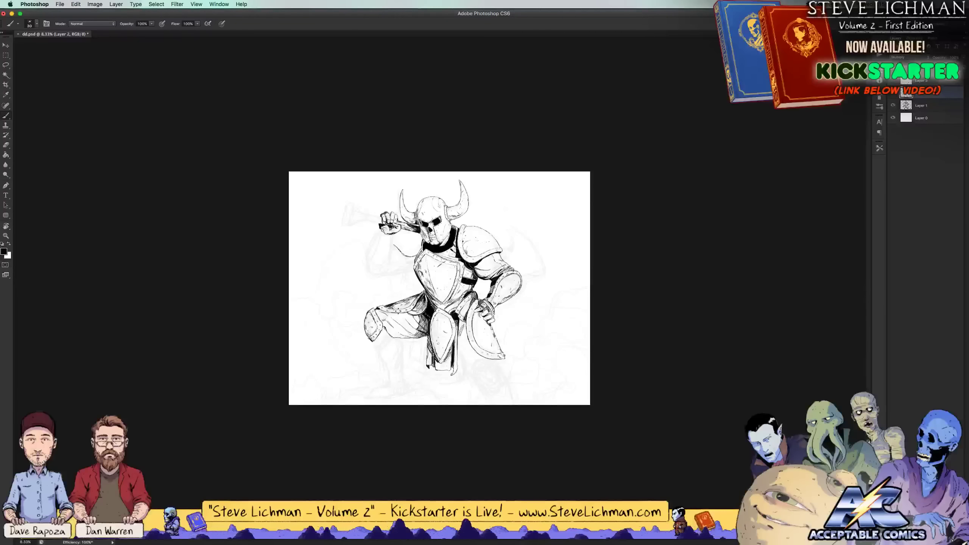
pyautogui.press('super+plus')
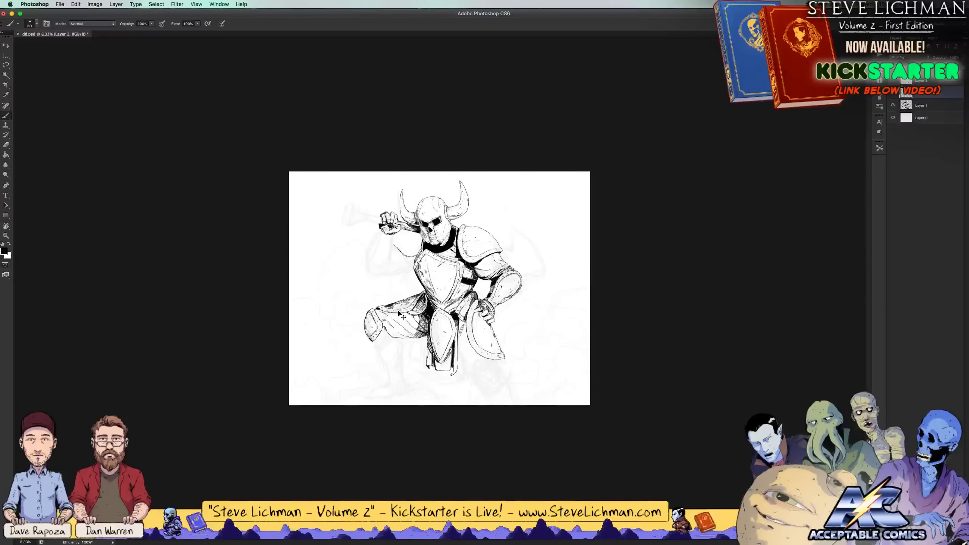
pyautogui.press('super+plus')
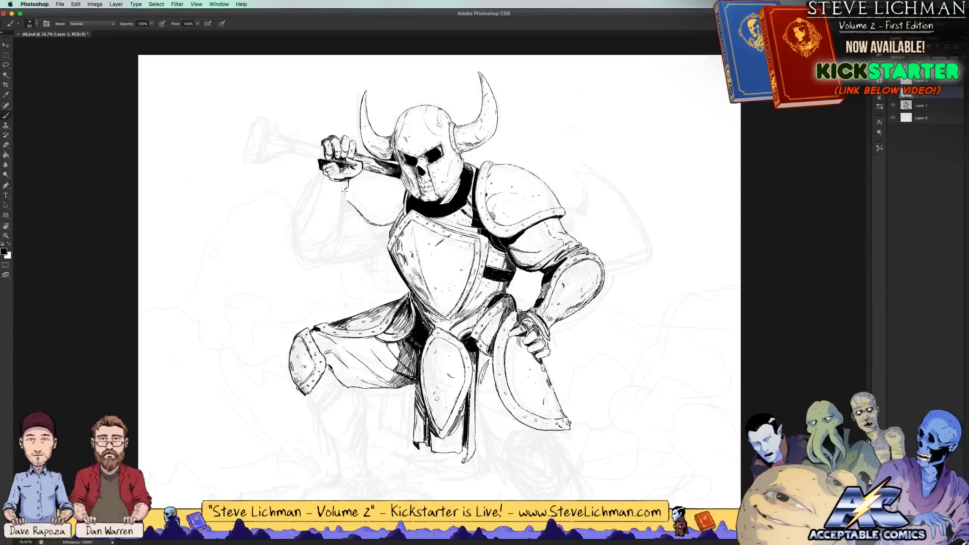
pyautogui.moveTo(345, 190); pyautogui.dragTo(336, 246)
pyautogui.moveTo(342, 218); pyautogui.dragTo(343, 230)
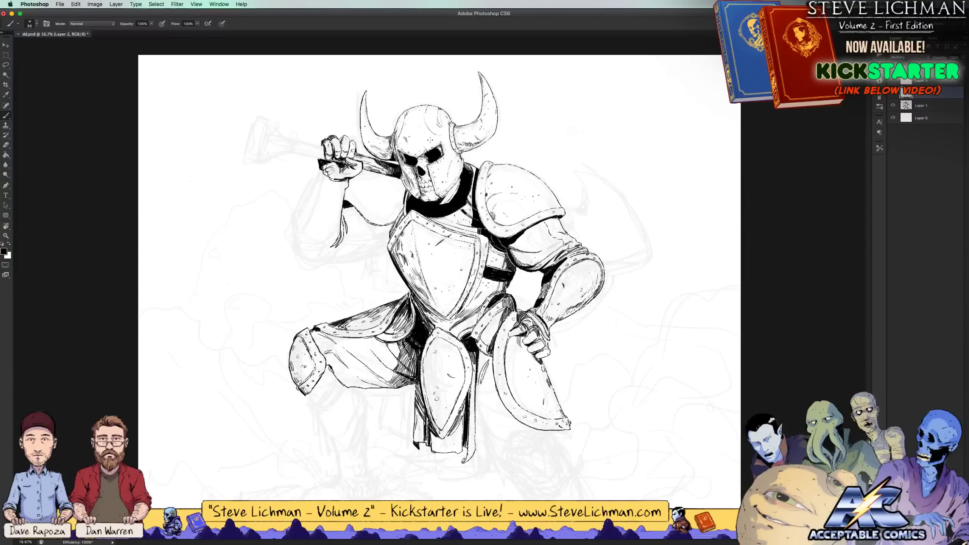
# Check the inks with the Layer 1 sketch hidden, restore the sketch, and flip the canvas horizontally
pyautogui.click(893, 105)
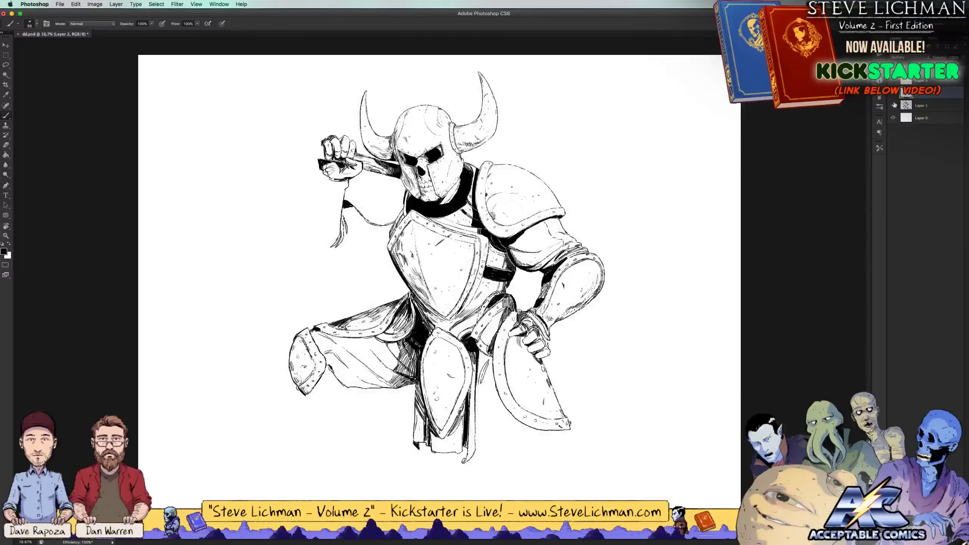
pyautogui.click(893, 105)
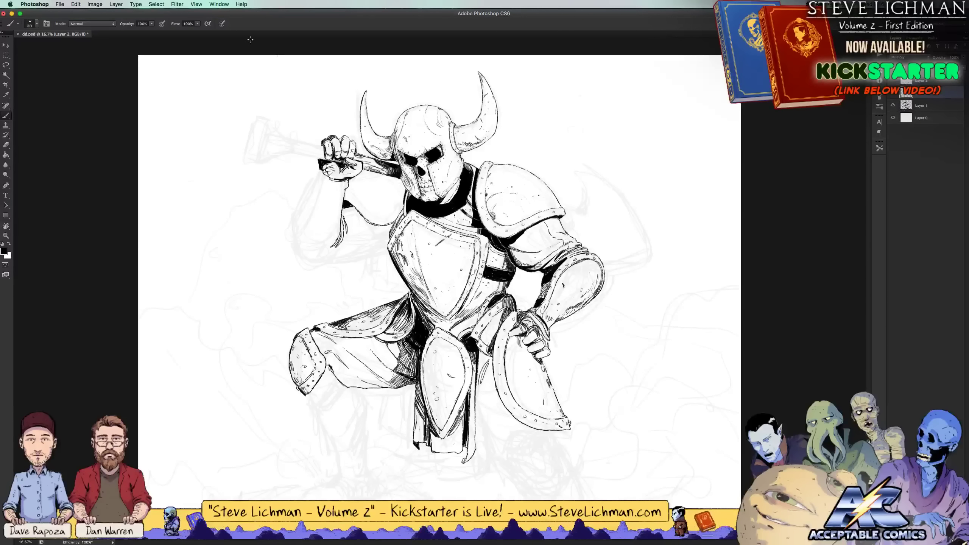
pyautogui.click(95, 4)
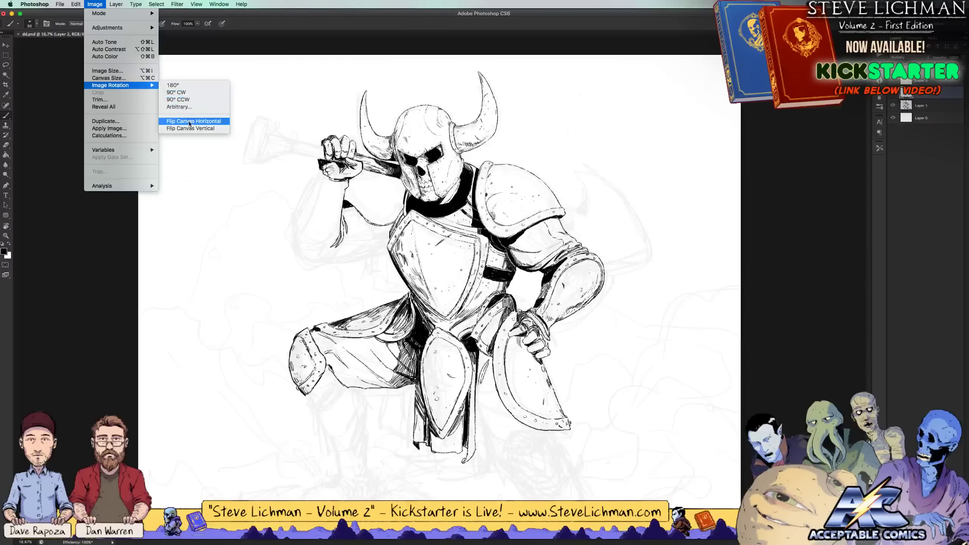
pyautogui.click(188, 122)
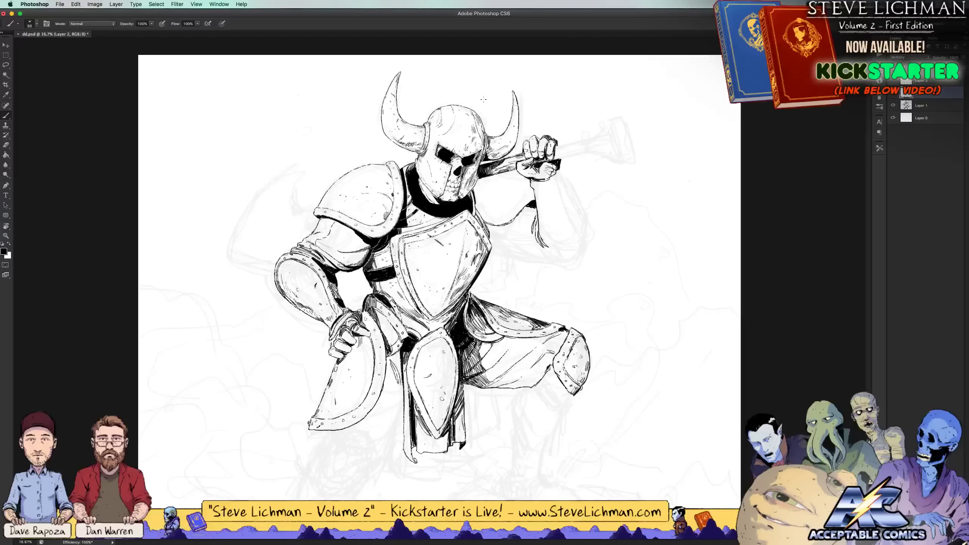
# Add shading strokes and scratches to the breastplate and waist, and blacken the gap beside the breastplate's corner under the raised arm
pyautogui.moveTo(383, 209)
pyautogui.mouseDown()
pyautogui.moveTo(396, 198)
pyautogui.moveTo(385, 226)
pyautogui.mouseUp()
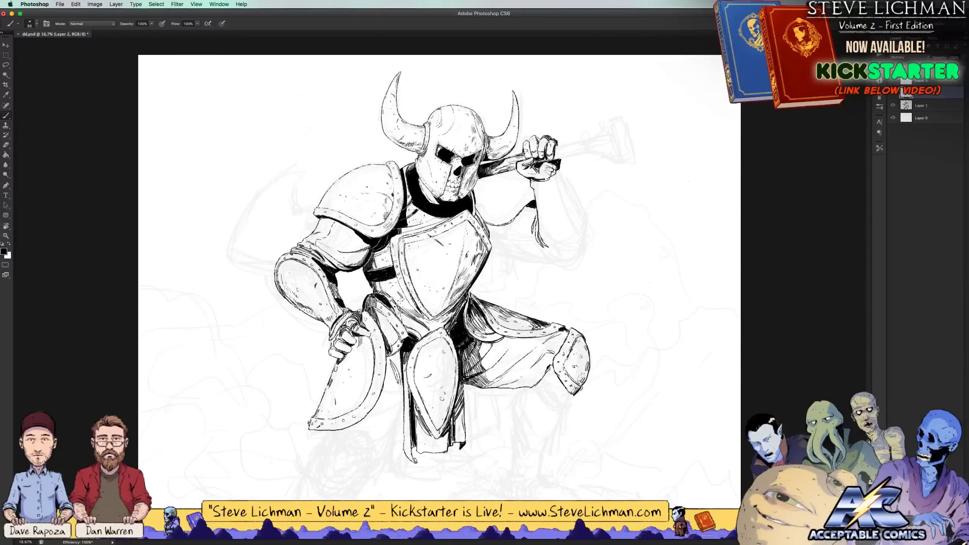
pyautogui.moveTo(398, 299)
pyautogui.mouseDown()
pyautogui.moveTo(431, 329)
pyautogui.moveTo(452, 311)
pyautogui.moveTo(411, 322)
pyautogui.moveTo(417, 332)
pyautogui.mouseUp()
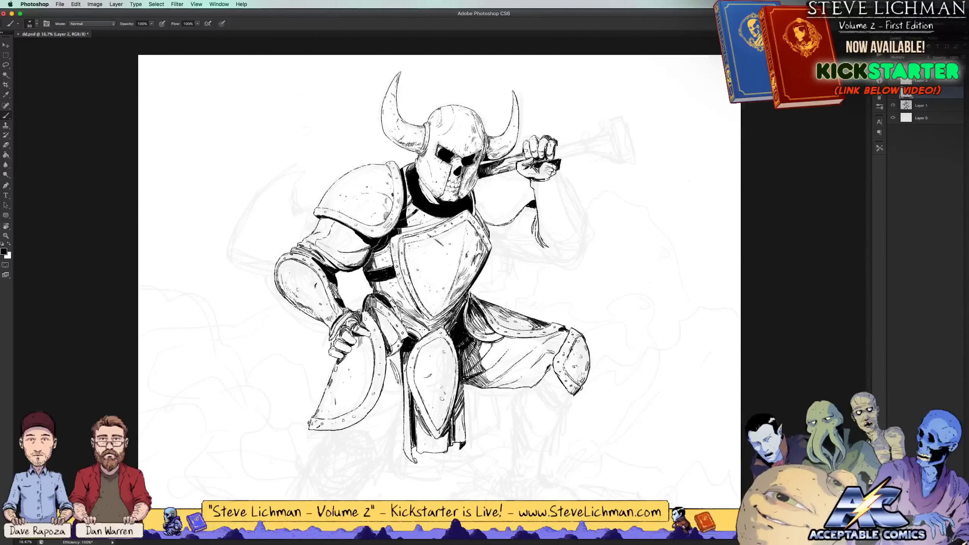
pyautogui.moveTo(423, 296)
pyautogui.mouseDown()
pyautogui.moveTo(436, 322)
pyautogui.moveTo(464, 299)
pyautogui.mouseUp()
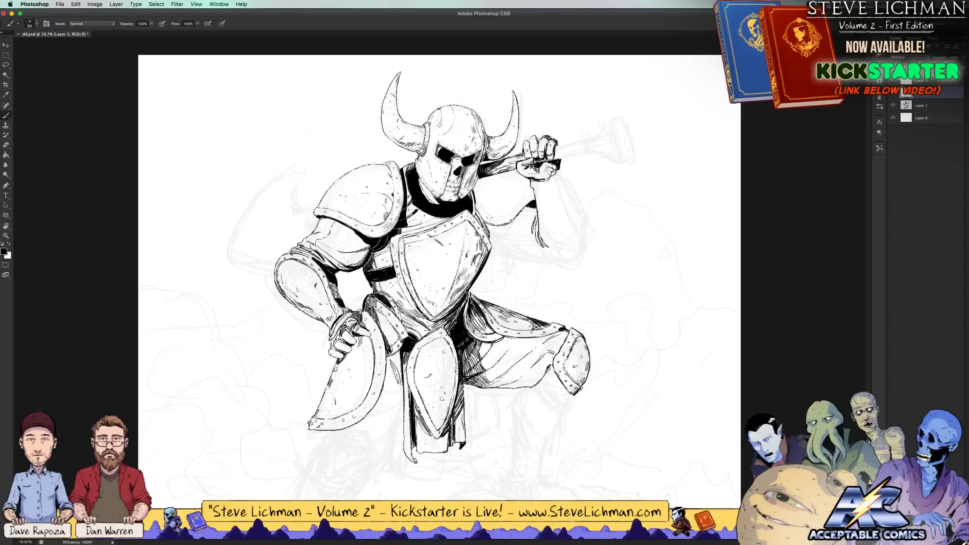
pyautogui.moveTo(431, 277); pyautogui.dragTo(436, 282)
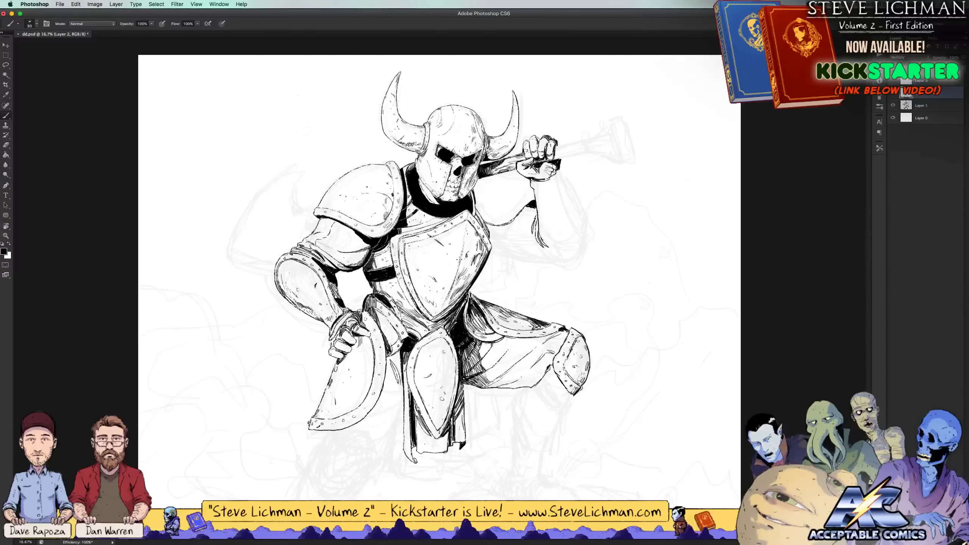
pyautogui.moveTo(496, 238); pyautogui.dragTo(491, 228)
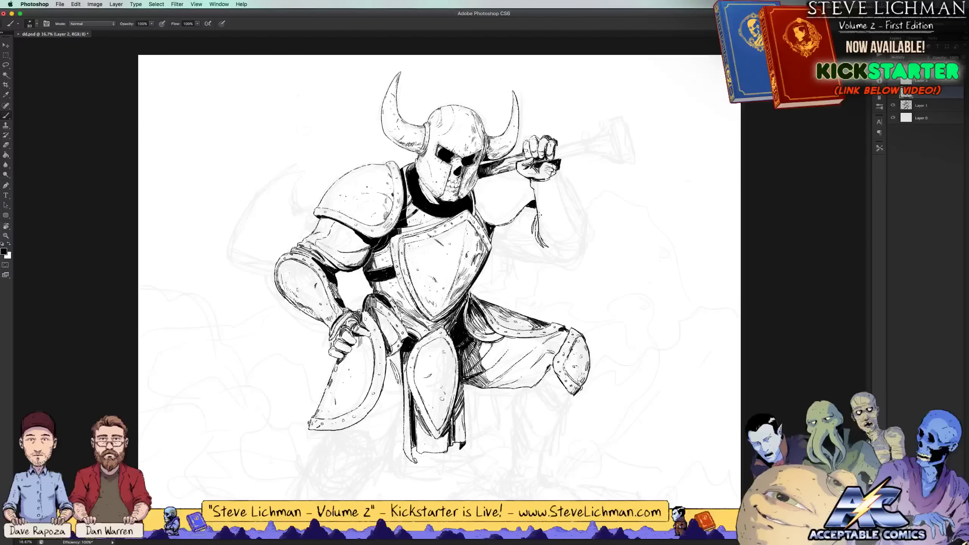
# Refine the rim of the lowered arm's shoulder plate, add dents to its surface, and shade the upper arm beneath it
pyautogui.press('super+minus')
pyautogui.press('super+minus')
pyautogui.press('super+equal')
pyautogui.press('super+equal')
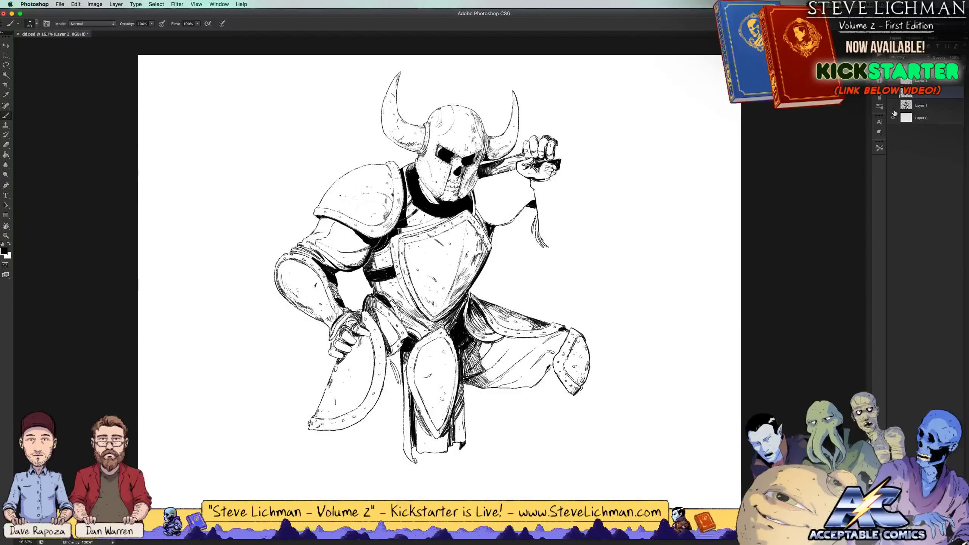
pyautogui.click(892, 107)
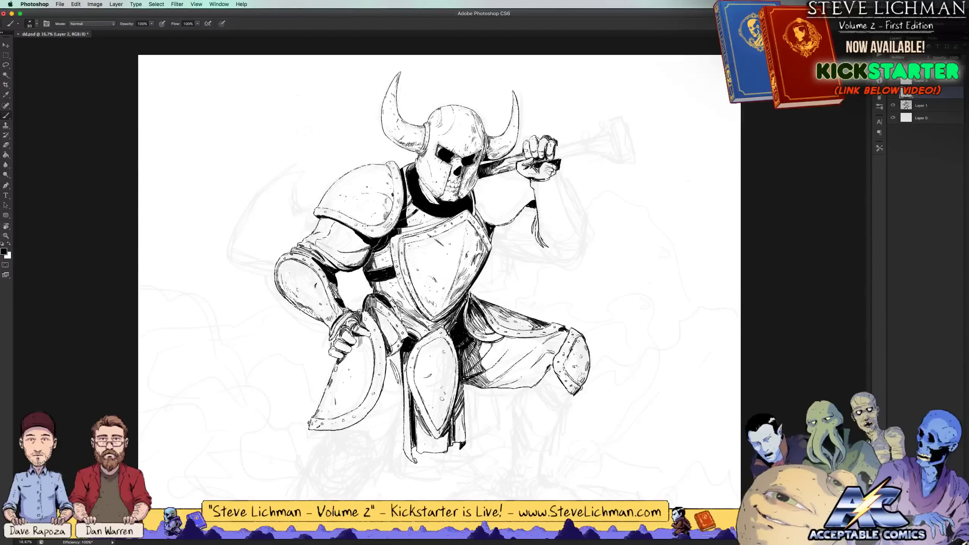
pyautogui.moveTo(360, 220)
pyautogui.mouseDown()
pyautogui.moveTo(379, 230)
pyautogui.moveTo(396, 209)
pyautogui.moveTo(391, 169)
pyautogui.mouseUp()
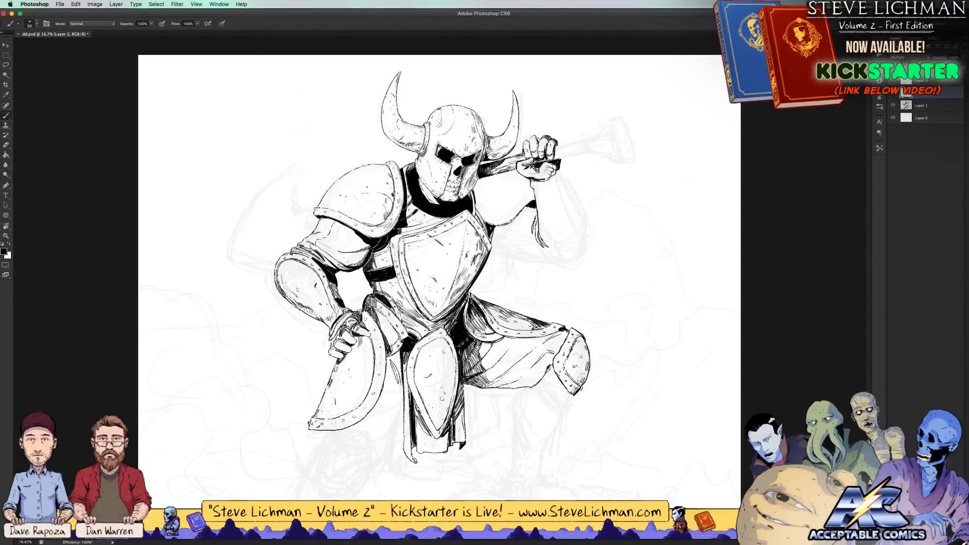
pyautogui.moveTo(318, 209)
pyautogui.mouseDown()
pyautogui.moveTo(362, 222)
pyautogui.moveTo(334, 218)
pyautogui.moveTo(354, 229)
pyautogui.mouseUp()
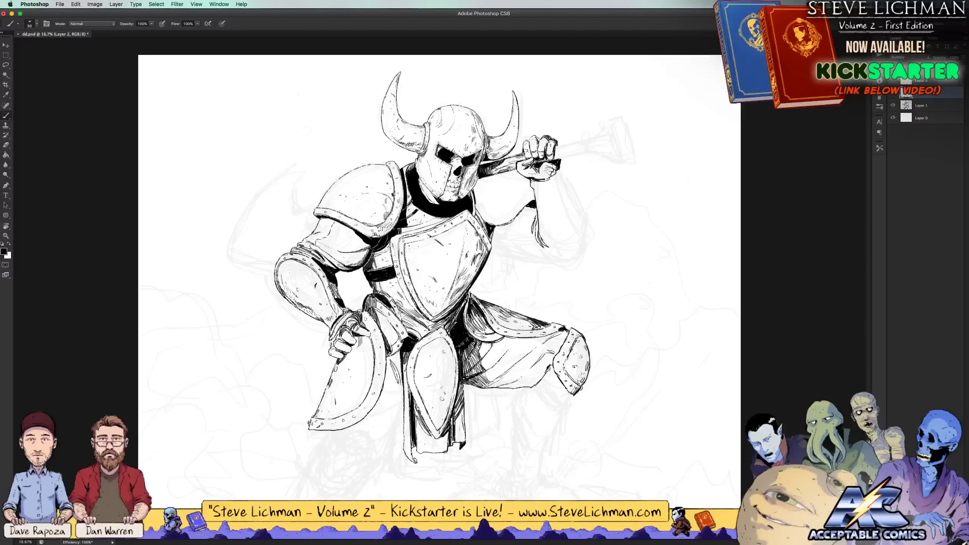
pyautogui.moveTo(340, 214); pyautogui.dragTo(347, 215)
pyautogui.click(332, 201)
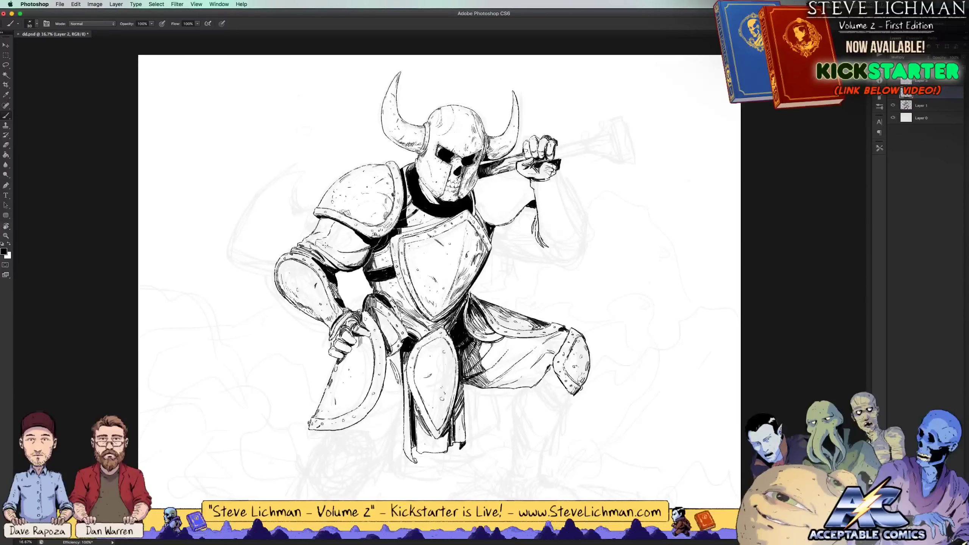
pyautogui.moveTo(315, 232); pyautogui.dragTo(329, 221)
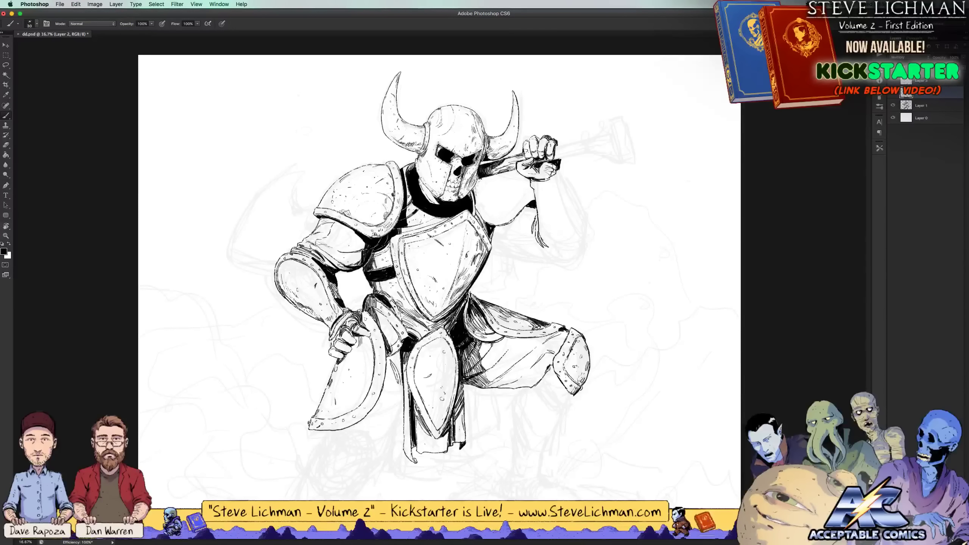
# Ink the rim line along the raised arm's shoulder plate, from the neck to the strap, with a small touch-up near the axe handle
pyautogui.moveTo(479, 179)
pyautogui.mouseDown()
pyautogui.moveTo(493, 215)
pyautogui.moveTo(536, 187)
pyautogui.moveTo(527, 202)
pyautogui.mouseUp()
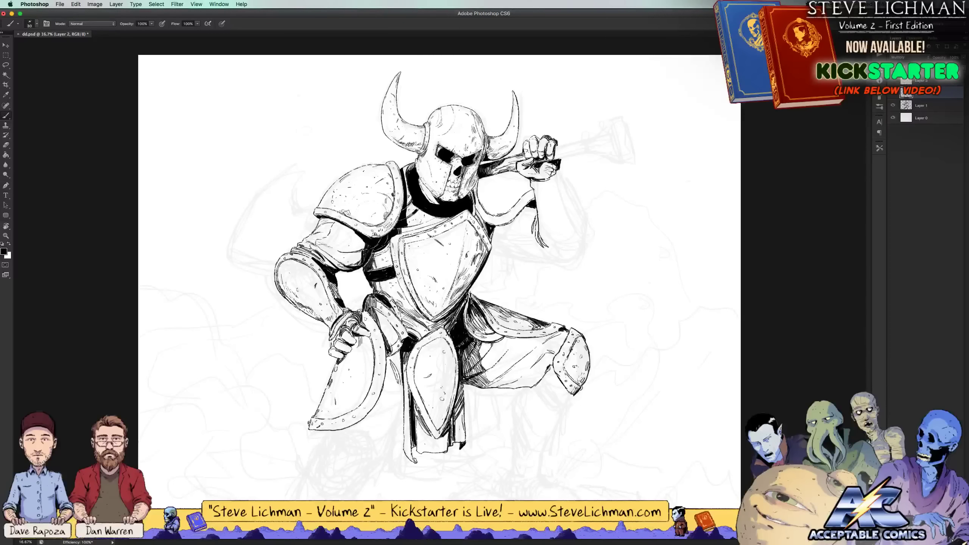
pyautogui.moveTo(479, 180); pyautogui.dragTo(472, 190)
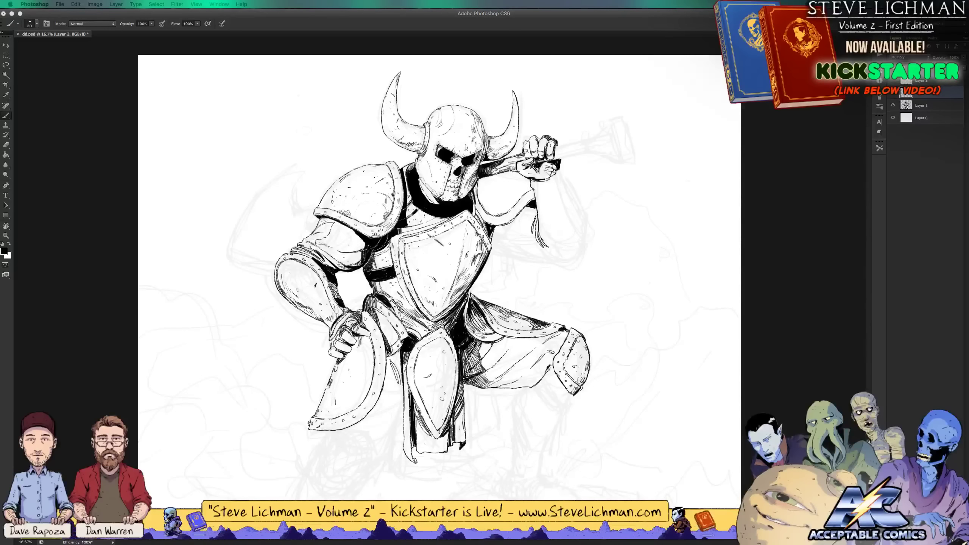
pyautogui.click(506, 141)
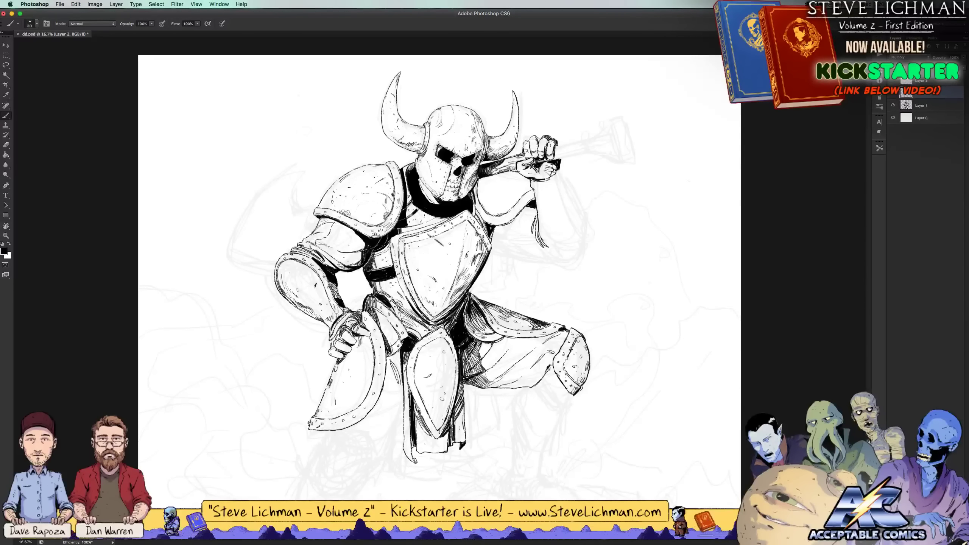
# Add short shading strokes at the waist, around the lowered hand's fingers and wrist, and dents on the large plate beneath that hand
pyautogui.moveTo(468, 300); pyautogui.dragTo(479, 314)
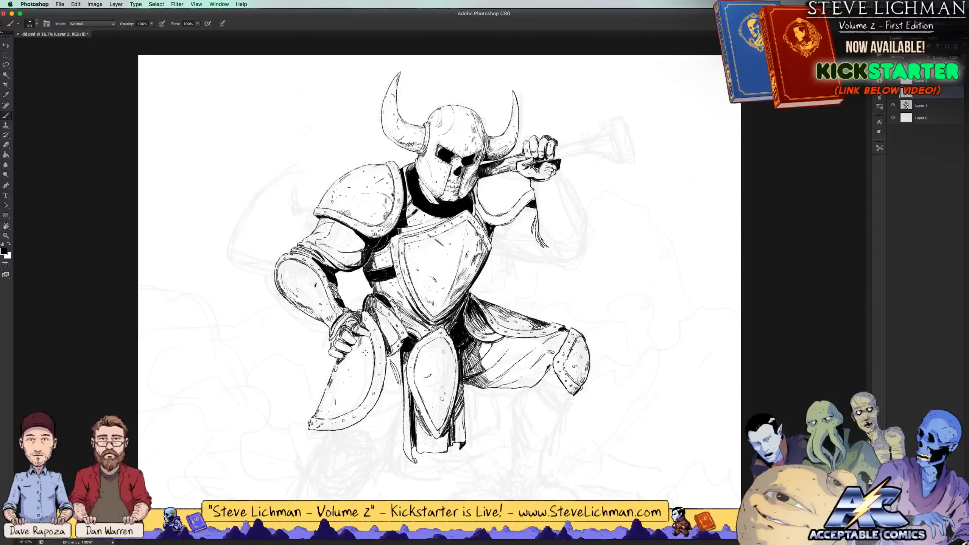
pyautogui.moveTo(361, 358); pyautogui.dragTo(364, 361)
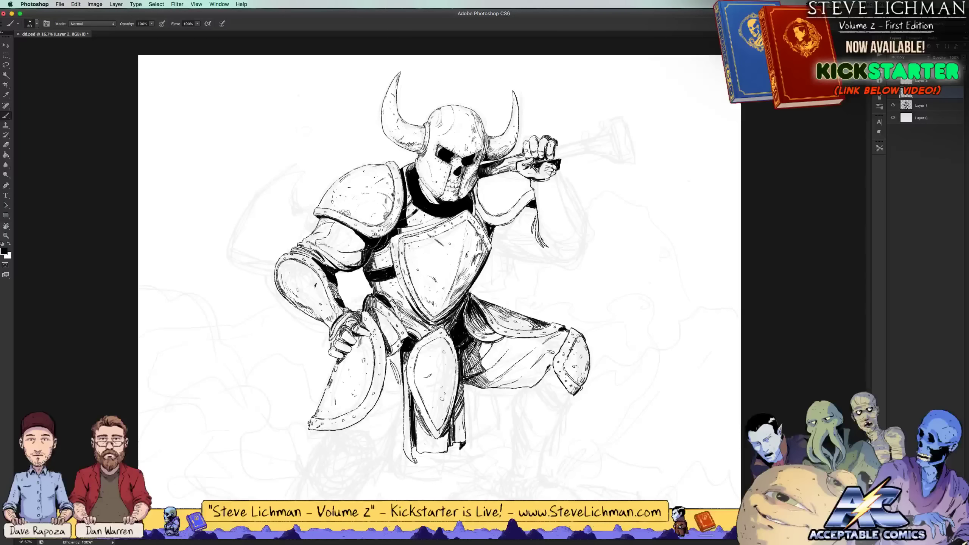
pyautogui.moveTo(372, 334); pyautogui.dragTo(359, 313)
pyautogui.moveTo(367, 317); pyautogui.dragTo(363, 310)
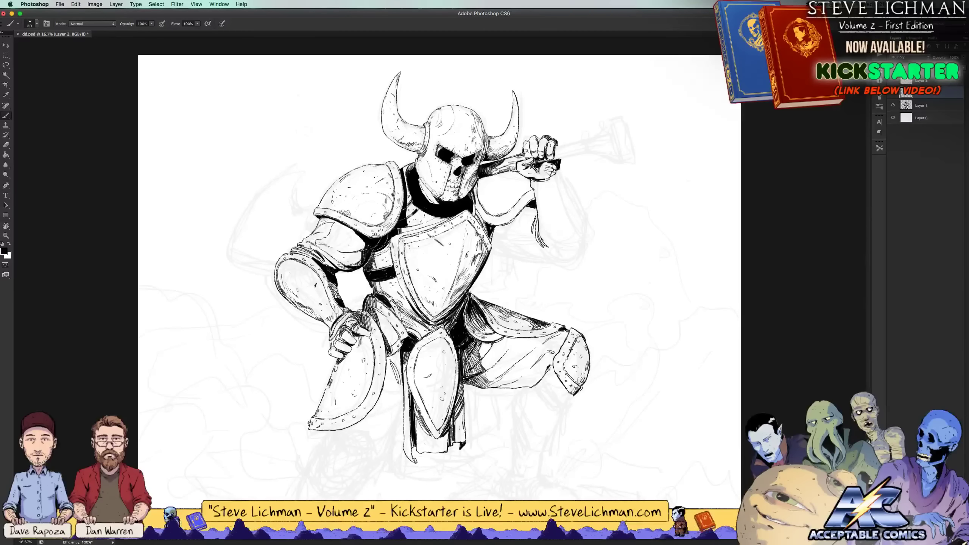
pyautogui.moveTo(375, 313); pyautogui.dragTo(370, 307)
pyautogui.moveTo(376, 317)
pyautogui.mouseDown()
pyautogui.moveTo(365, 298)
pyautogui.moveTo(374, 308)
pyautogui.mouseUp()
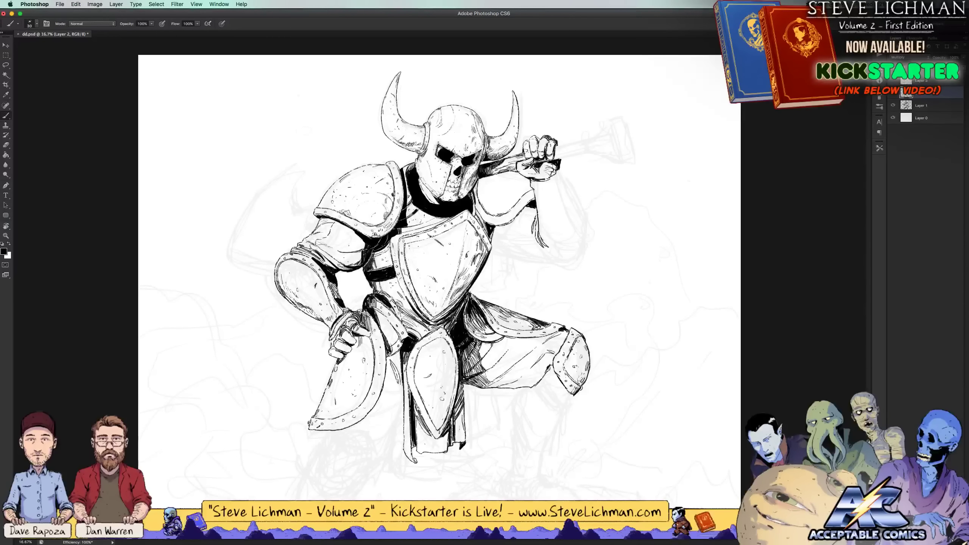
pyautogui.moveTo(354, 327); pyautogui.dragTo(348, 335)
pyautogui.moveTo(351, 327)
pyautogui.mouseDown()
pyautogui.moveTo(346, 333)
pyautogui.moveTo(357, 315)
pyautogui.mouseUp()
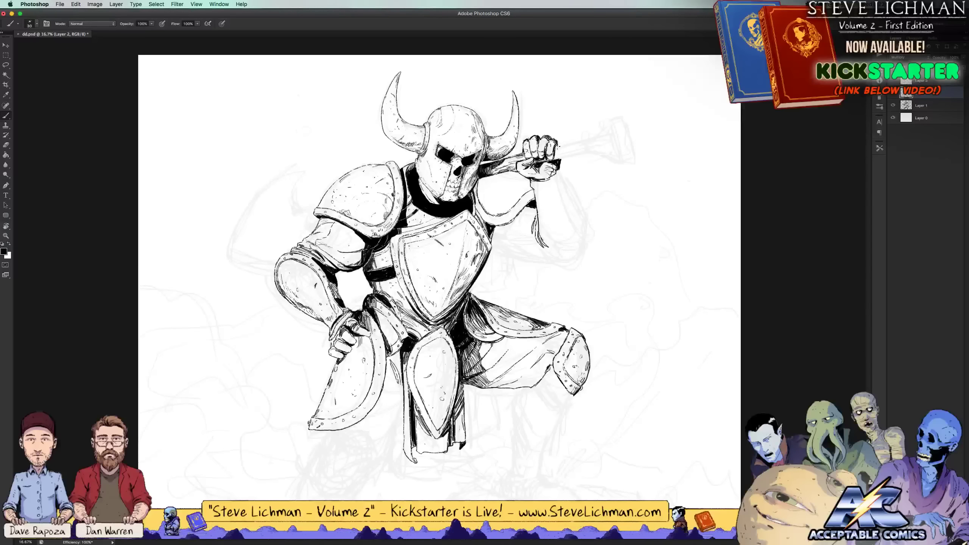
# Ink the axe handle beyond the raised fist and outline the curved axe head behind the lowered arm's shoulder
pyautogui.moveTo(559, 145)
pyautogui.mouseDown()
pyautogui.moveTo(587, 139)
pyautogui.moveTo(589, 151)
pyautogui.moveTo(559, 157)
pyautogui.moveTo(557, 145)
pyautogui.moveTo(589, 148)
pyautogui.moveTo(569, 148)
pyautogui.mouseUp()
pyautogui.moveTo(574, 151); pyautogui.dragTo(586, 145)
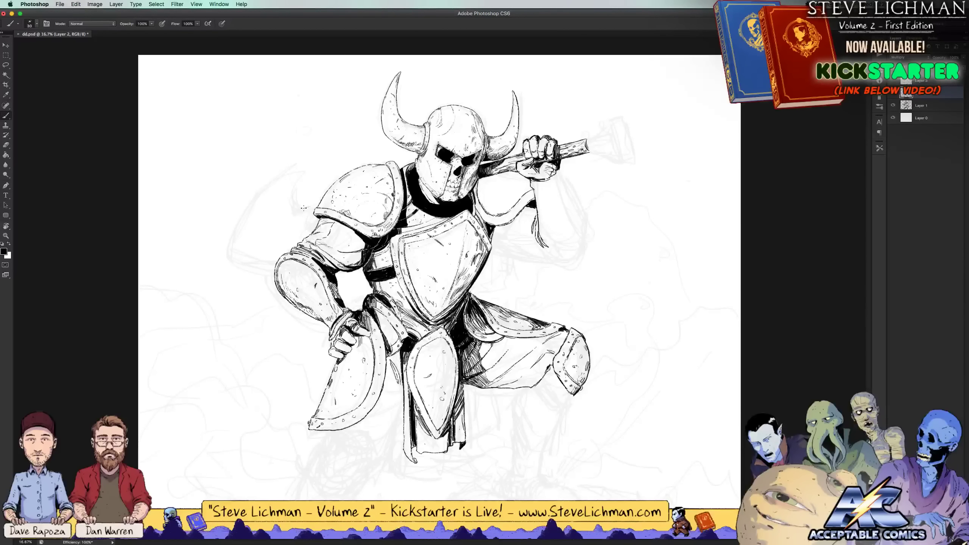
pyautogui.moveTo(303, 210); pyautogui.dragTo(314, 203)
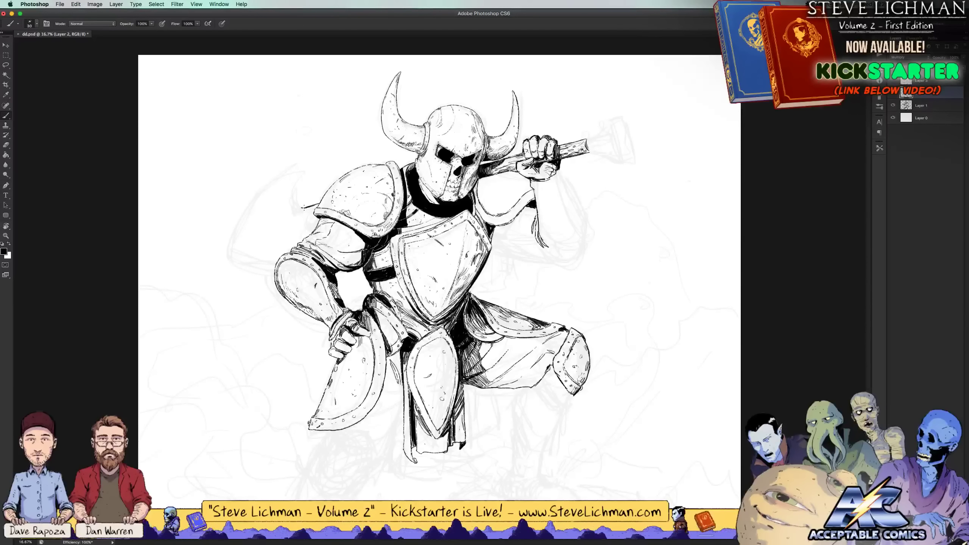
pyautogui.moveTo(308, 209)
pyautogui.mouseDown()
pyautogui.moveTo(290, 203)
pyautogui.moveTo(300, 174)
pyautogui.moveTo(290, 199)
pyautogui.moveTo(312, 219)
pyautogui.moveTo(301, 209)
pyautogui.moveTo(304, 223)
pyautogui.moveTo(318, 219)
pyautogui.moveTo(311, 233)
pyautogui.mouseUp()
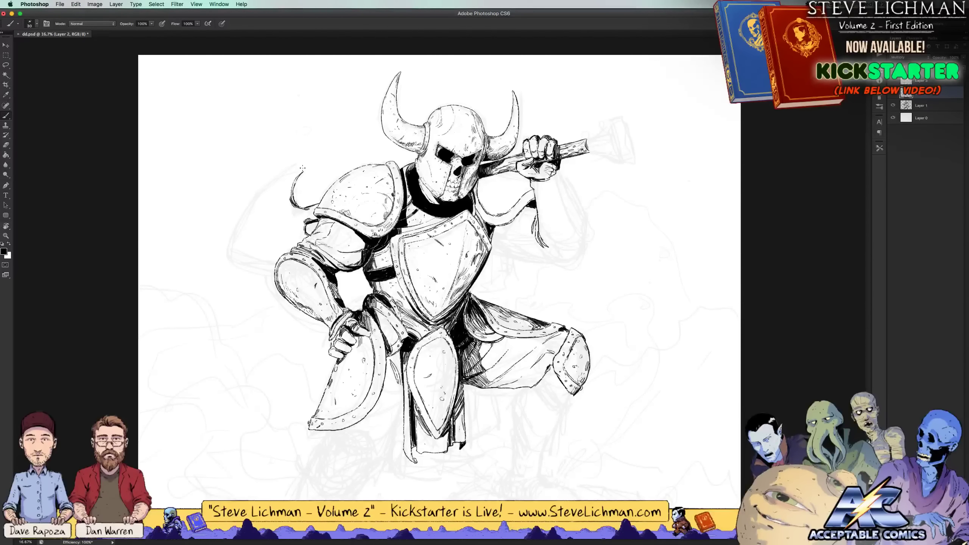
pyautogui.moveTo(305, 175)
pyautogui.mouseDown()
pyautogui.moveTo(301, 167)
pyautogui.moveTo(265, 184)
pyautogui.moveTo(226, 234)
pyautogui.moveTo(240, 252)
pyautogui.moveTo(279, 265)
pyautogui.moveTo(244, 254)
pyautogui.mouseUp()
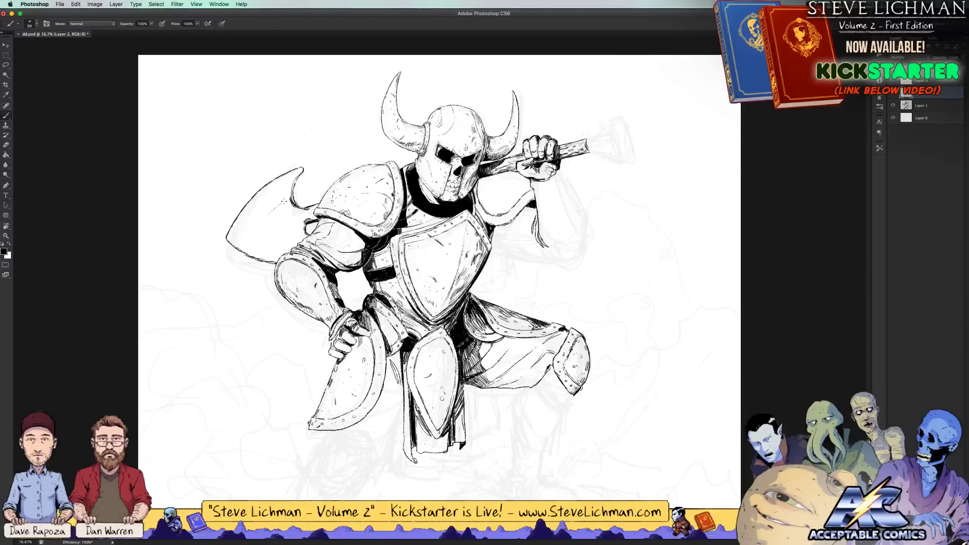
# Draw the inner bevel line of the axe blade and shade its surface with hatching and scratches
pyautogui.moveTo(284, 201)
pyautogui.mouseDown()
pyautogui.moveTo(259, 236)
pyautogui.moveTo(295, 238)
pyautogui.mouseUp()
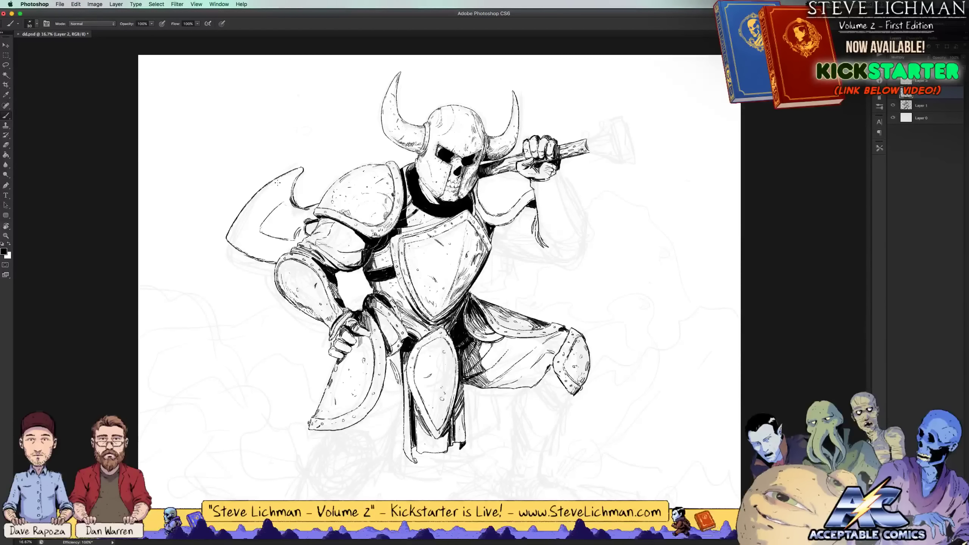
pyautogui.moveTo(260, 194)
pyautogui.mouseDown()
pyautogui.moveTo(231, 237)
pyautogui.moveTo(244, 218)
pyautogui.moveTo(243, 227)
pyautogui.moveTo(261, 217)
pyautogui.moveTo(258, 227)
pyautogui.mouseUp()
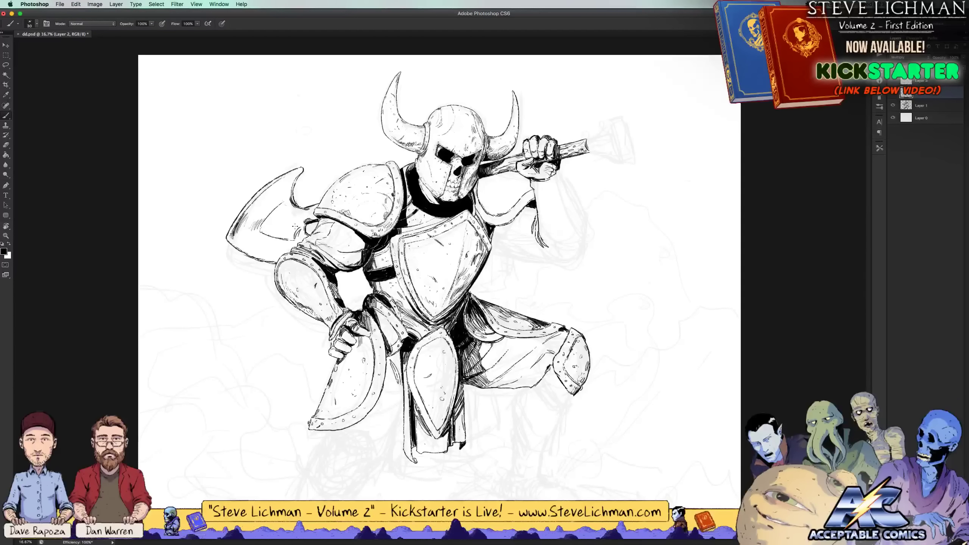
pyautogui.moveTo(275, 231)
pyautogui.mouseDown()
pyautogui.moveTo(294, 240)
pyautogui.moveTo(303, 212)
pyautogui.moveTo(289, 210)
pyautogui.moveTo(303, 214)
pyautogui.mouseUp()
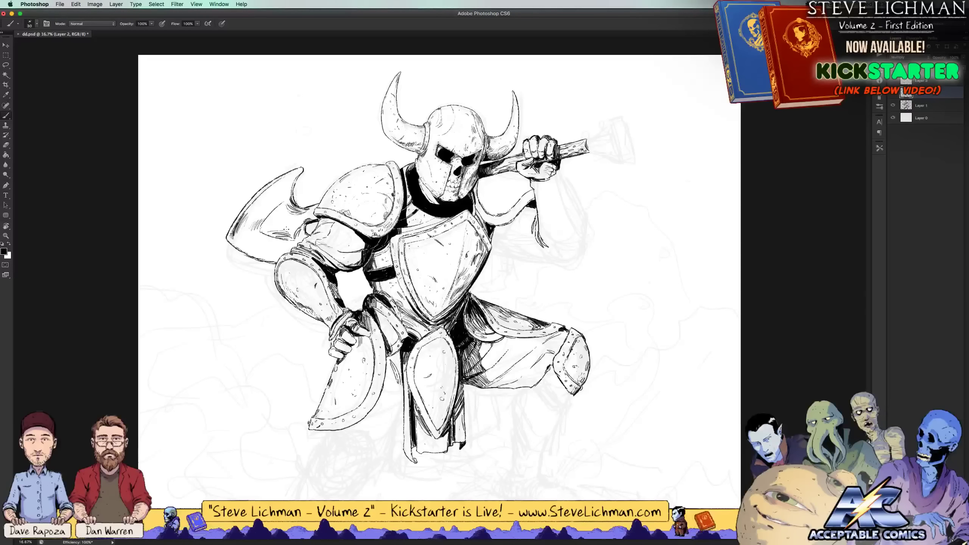
pyautogui.moveTo(269, 202)
pyautogui.mouseDown()
pyautogui.moveTo(257, 200)
pyautogui.moveTo(242, 228)
pyautogui.moveTo(295, 174)
pyautogui.moveTo(281, 187)
pyautogui.mouseUp()
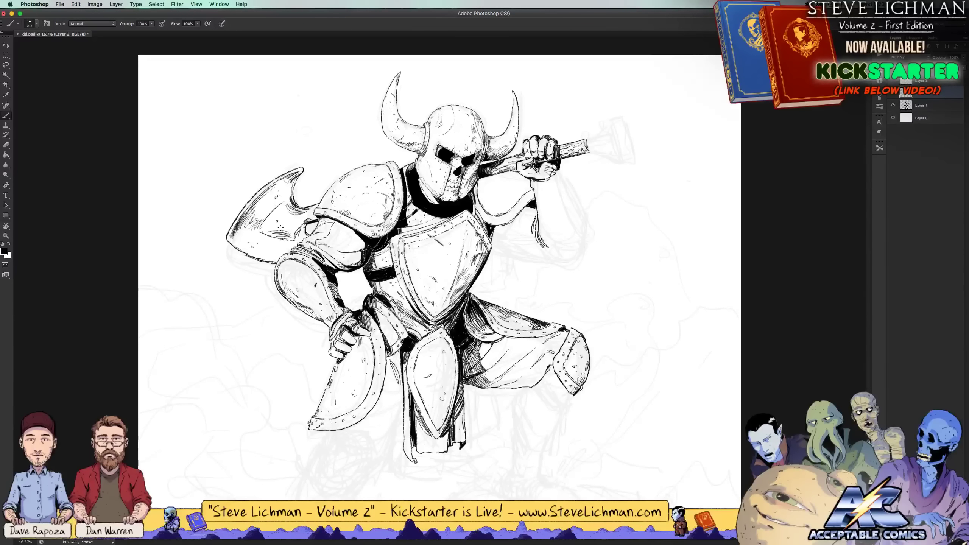
# Rework the lower edge of the axe blade, alternating white and black brush strokes
pyautogui.press('x')
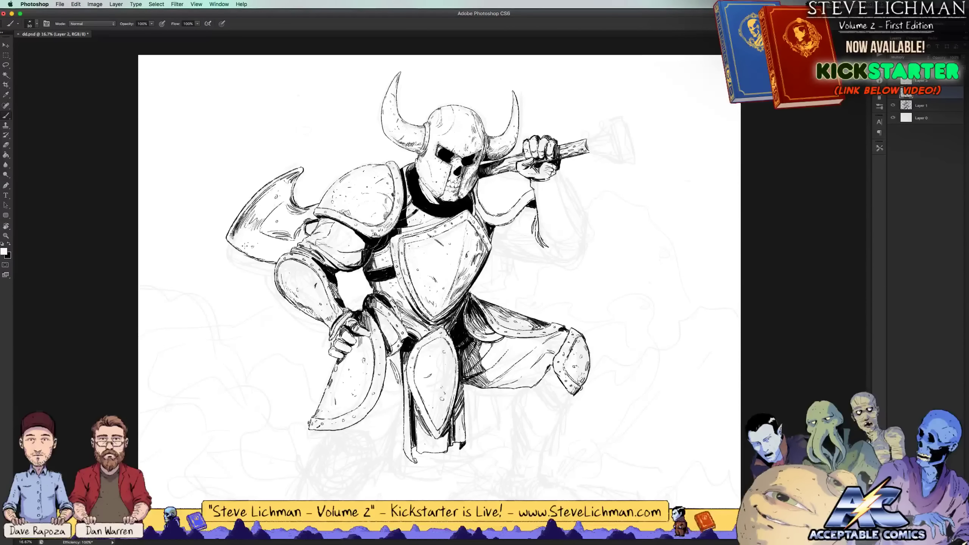
pyautogui.moveTo(244, 246); pyautogui.dragTo(272, 264)
pyautogui.press('x')
pyautogui.press('x')
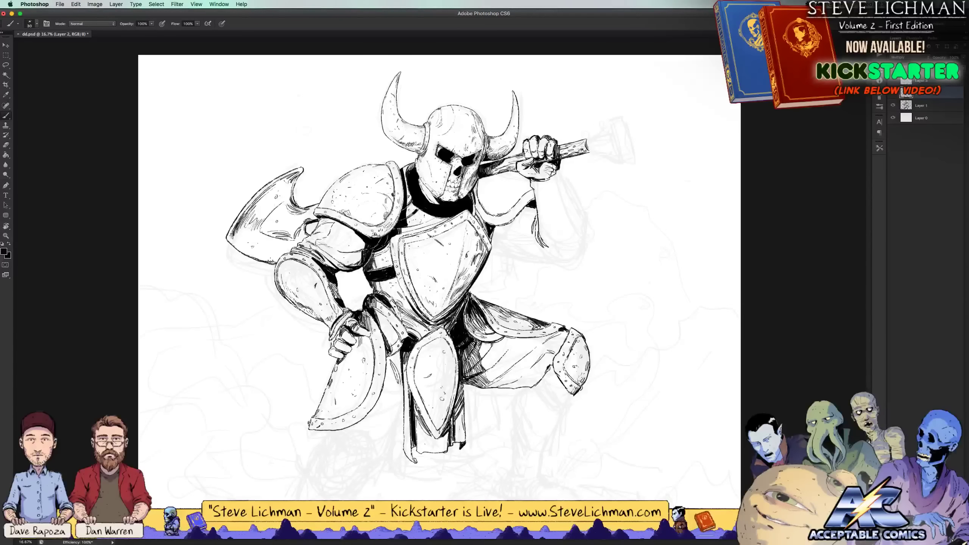
pyautogui.moveTo(250, 255); pyautogui.dragTo(265, 262)
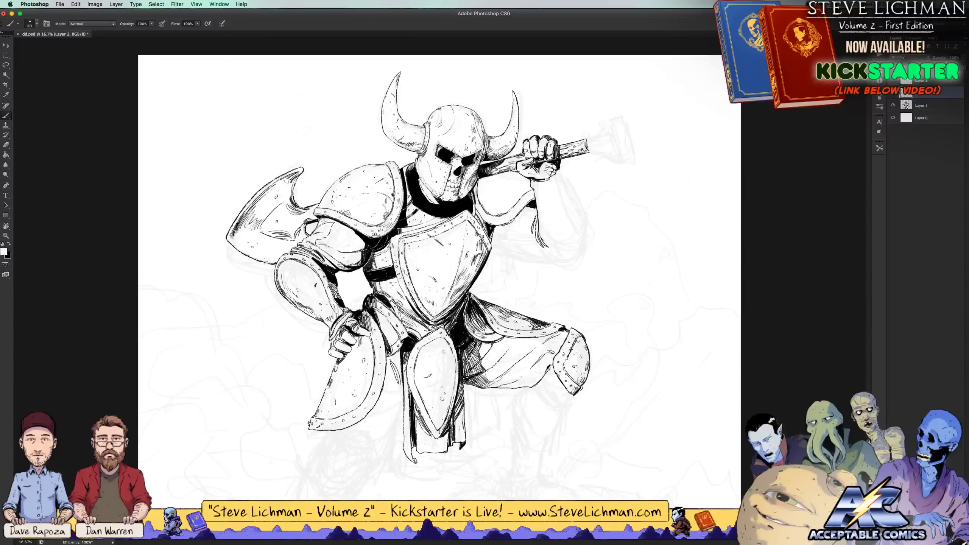
pyautogui.press('x')
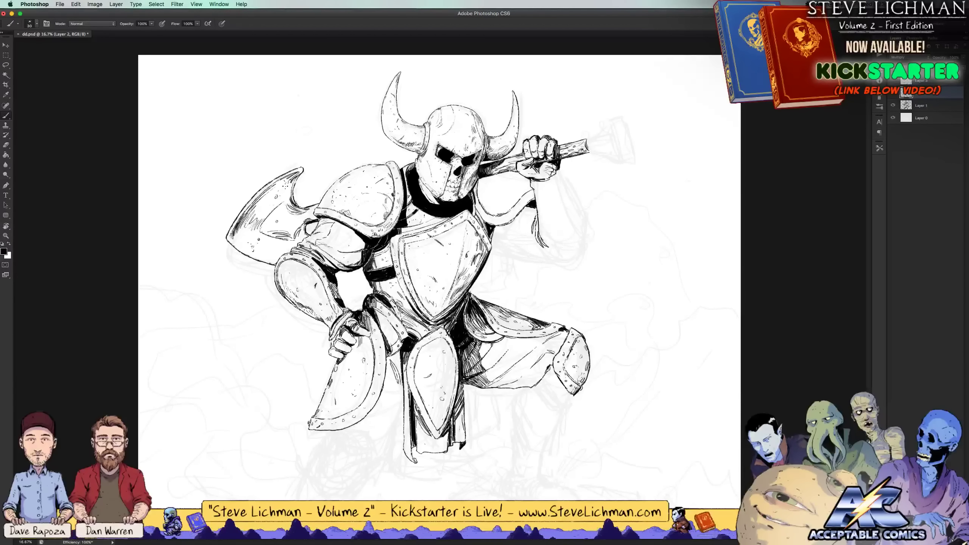
# Ink a narrow black slit in the middle of the axe blade and save the document
pyautogui.press('super+minus')
pyautogui.press('super+minus')
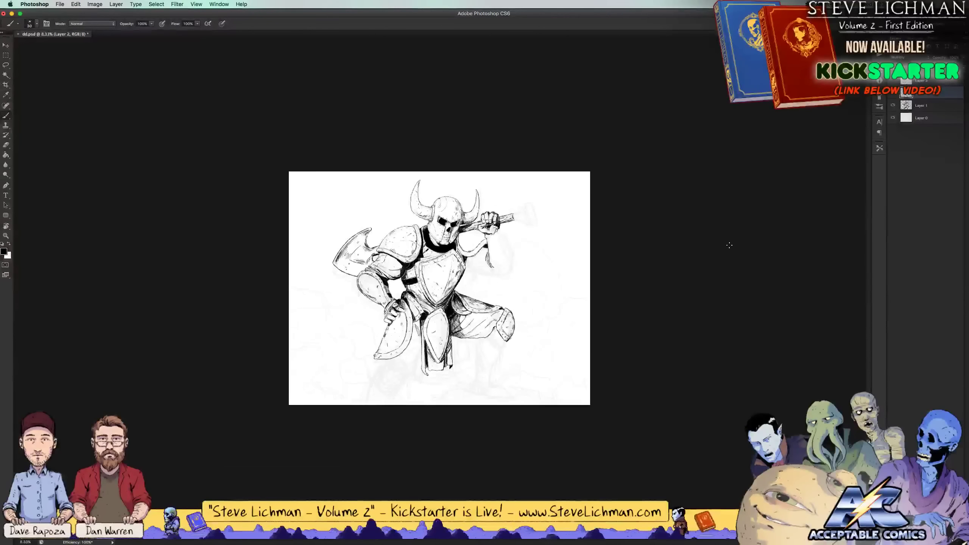
pyautogui.press('super+equal')
pyautogui.press('super+equal')
pyautogui.press('super+minus')
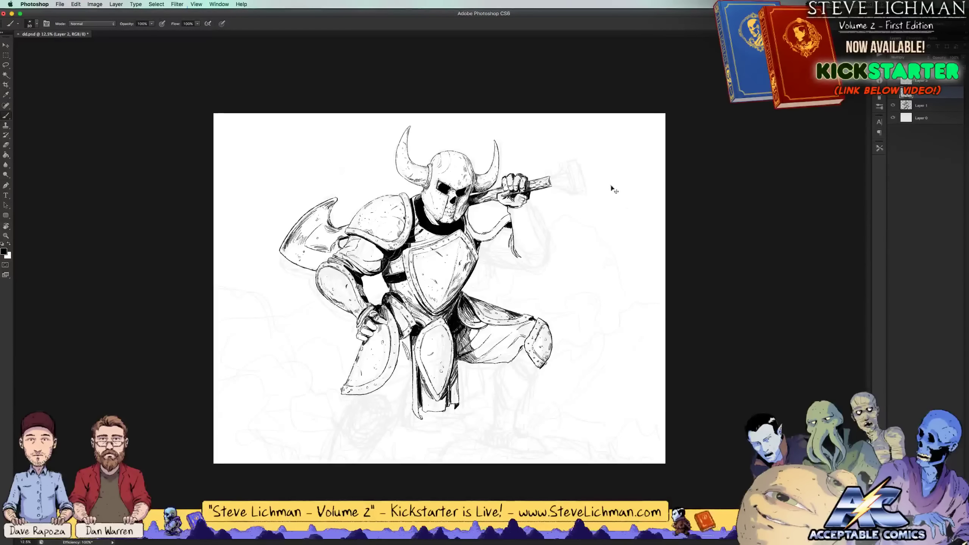
pyautogui.press('super+equal')
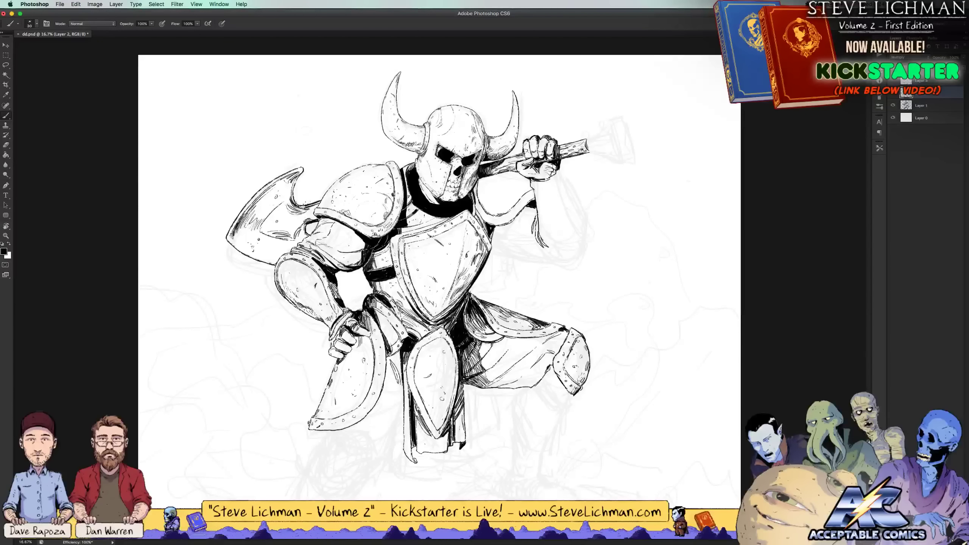
pyautogui.press('x')
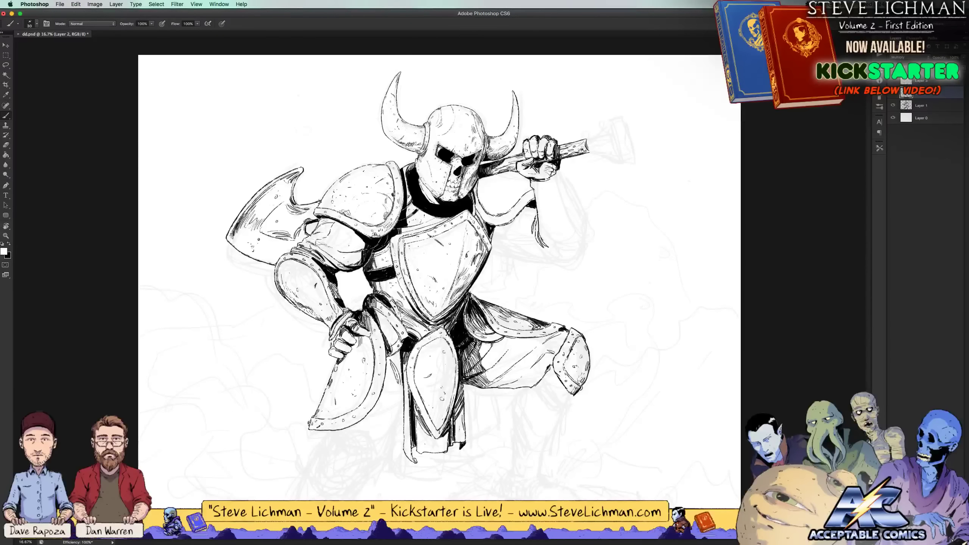
pyautogui.press('x')
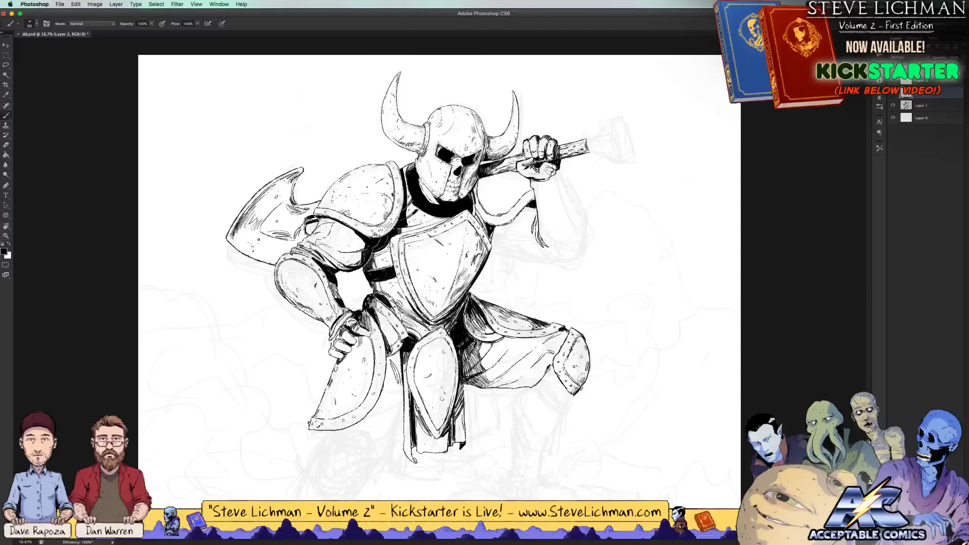
pyautogui.moveTo(265, 233); pyautogui.dragTo(290, 235)
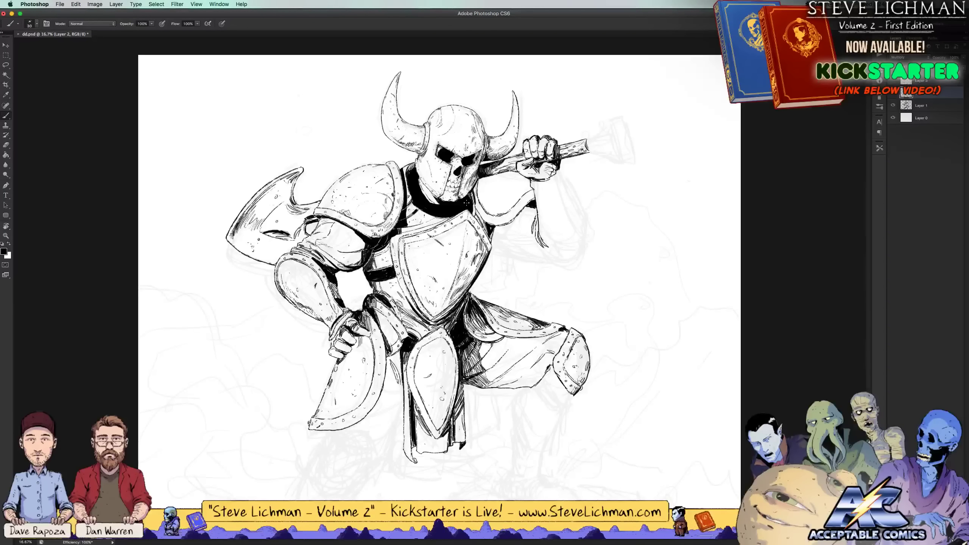
pyautogui.press('super+s')
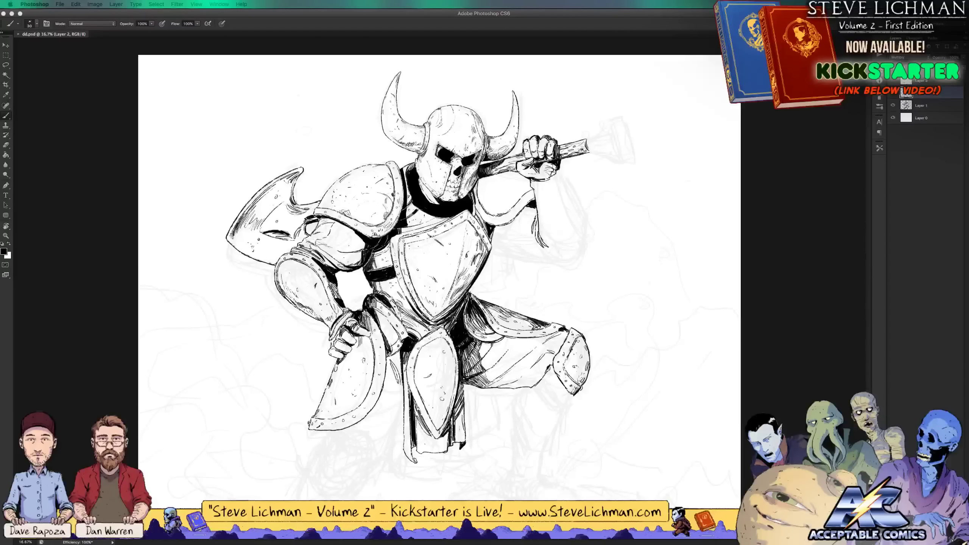
# Bring the Chrome window with the "#15 - Chomp" comic into view, move it to the screen's upper edge and enlarge it
pyautogui.moveTo(0, 193); pyautogui.dragTo(448, 63)
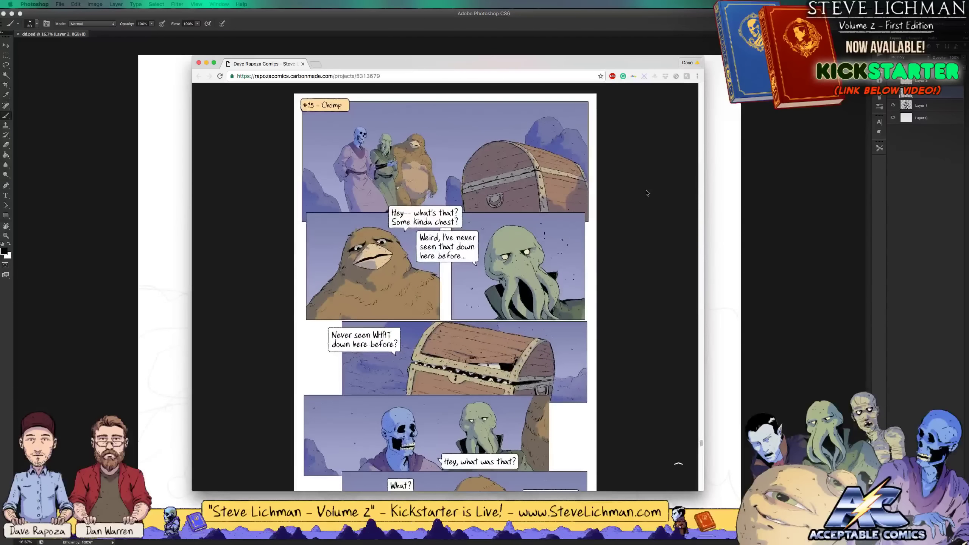
pyautogui.moveTo(704, 56); pyautogui.dragTo(824, 11)
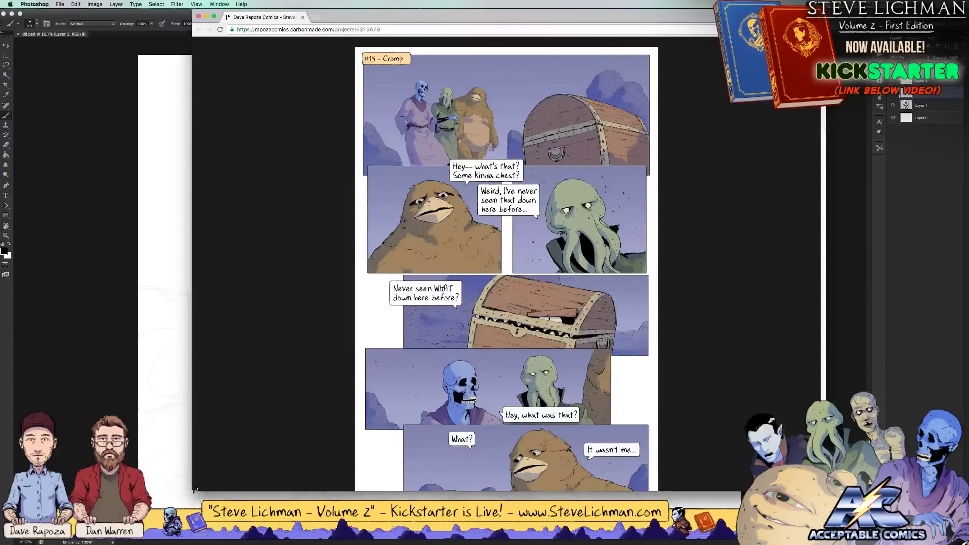
pyautogui.moveTo(192, 491); pyautogui.dragTo(67, 544)
pyautogui.moveTo(66, 229); pyautogui.dragTo(63, 229)
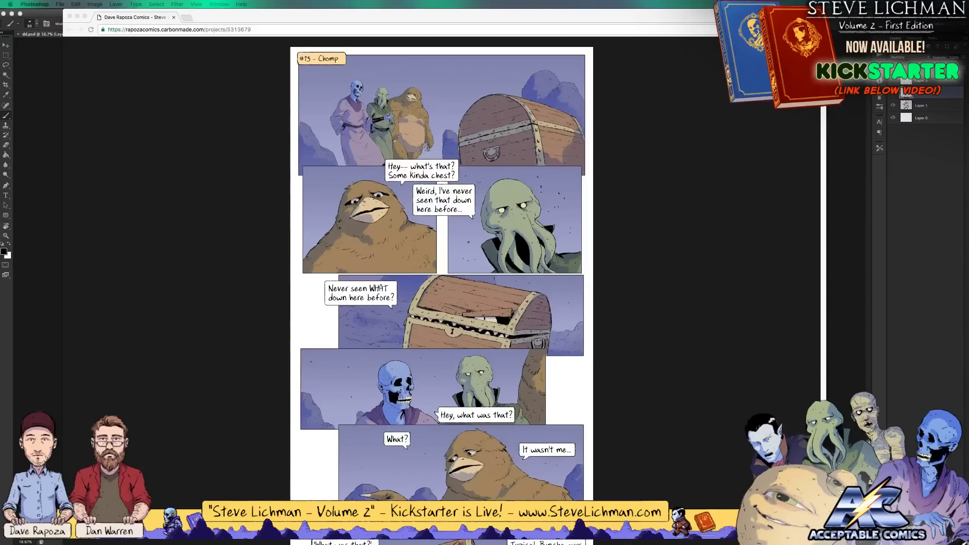
# Enlarge the comic page by two zoom levels and look over the preceding strip and "#15 - Chomp"
pyautogui.click(632, 294)
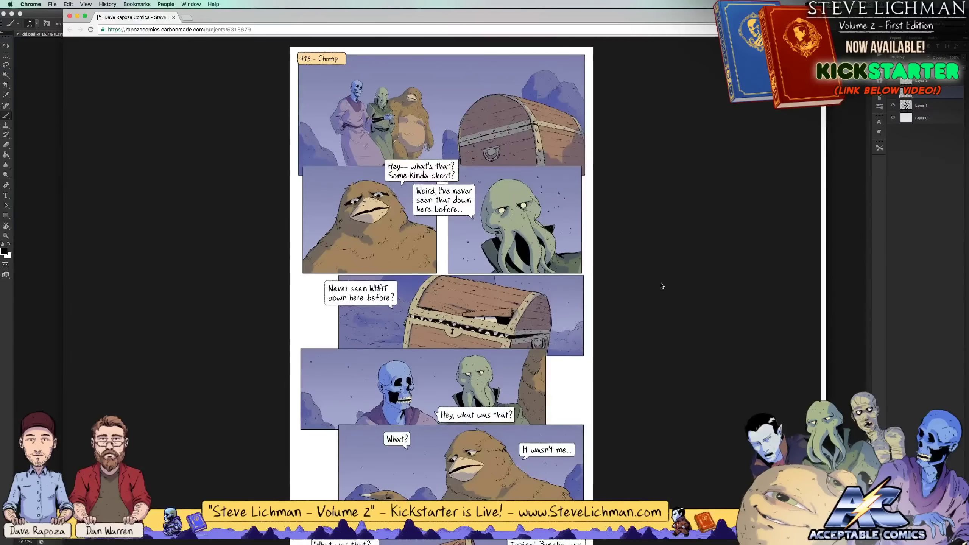
pyautogui.press('super+equal')
pyautogui.press('super+equal')
pyautogui.scroll(5, 668, 279)
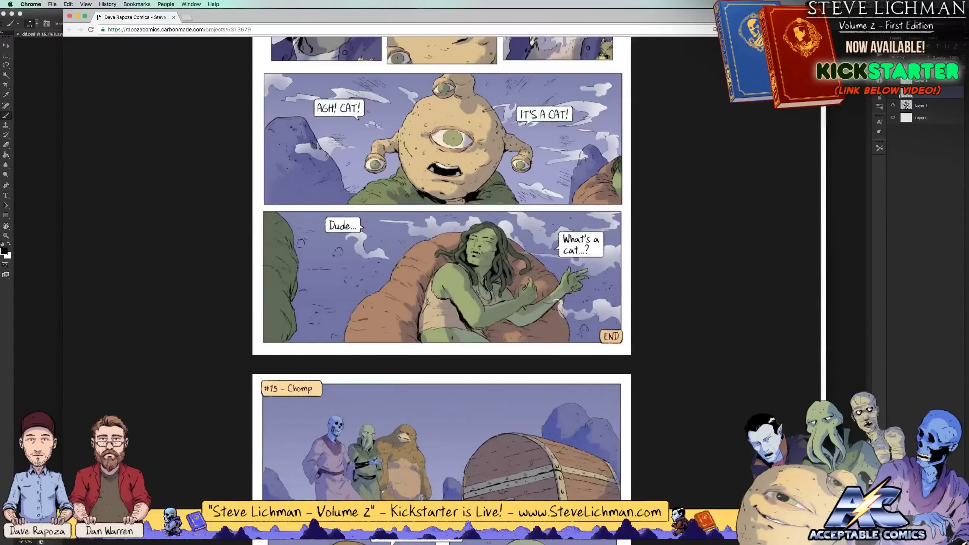
pyautogui.scroll(-10, 442, 267)
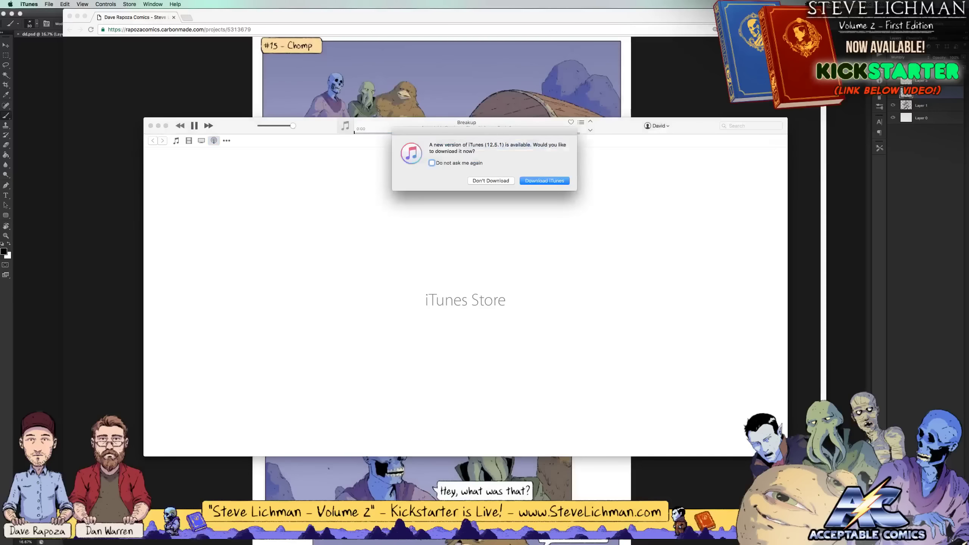
# Decline the iTunes update download and minimize the iTunes window
pyautogui.click(485, 180)
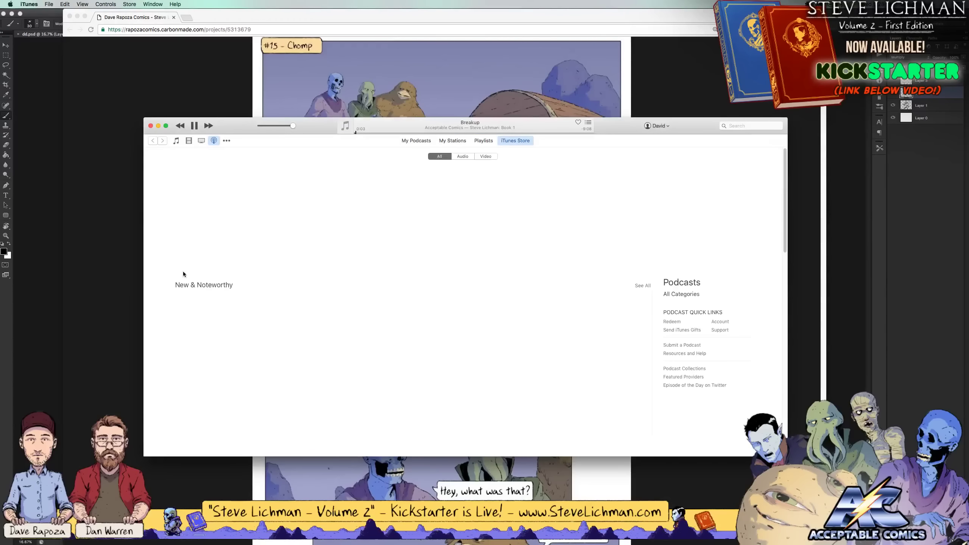
pyautogui.click(158, 126)
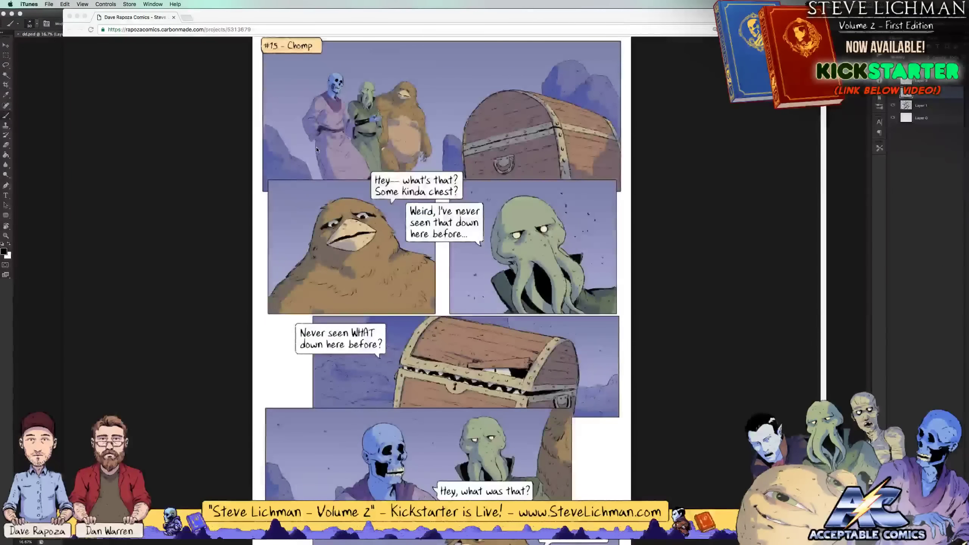
# Lower the sound volume and look through the comic strips from "#15 - Chomp" back past "#14 - Don Wheeler"
pyautogui.press('XF86AudioLowerVolume')
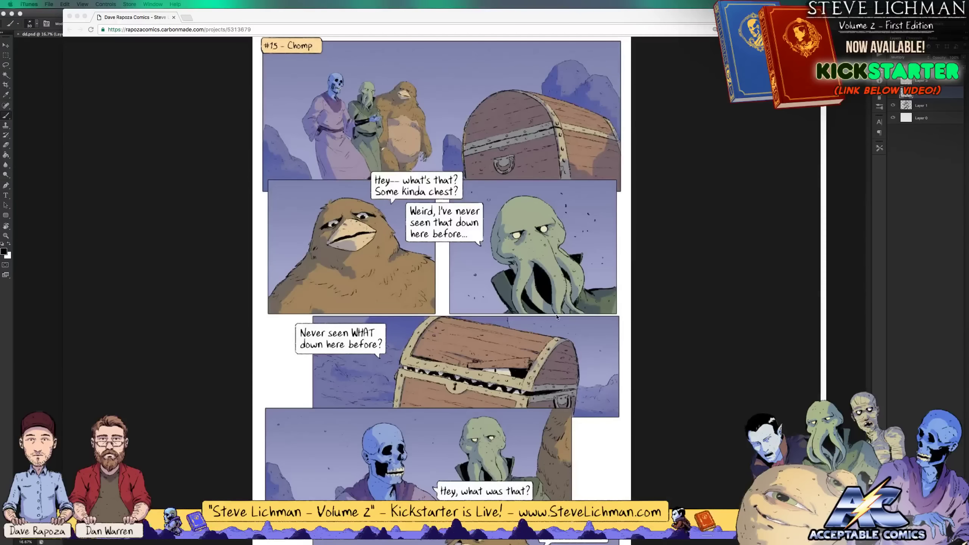
pyautogui.click(786, 353)
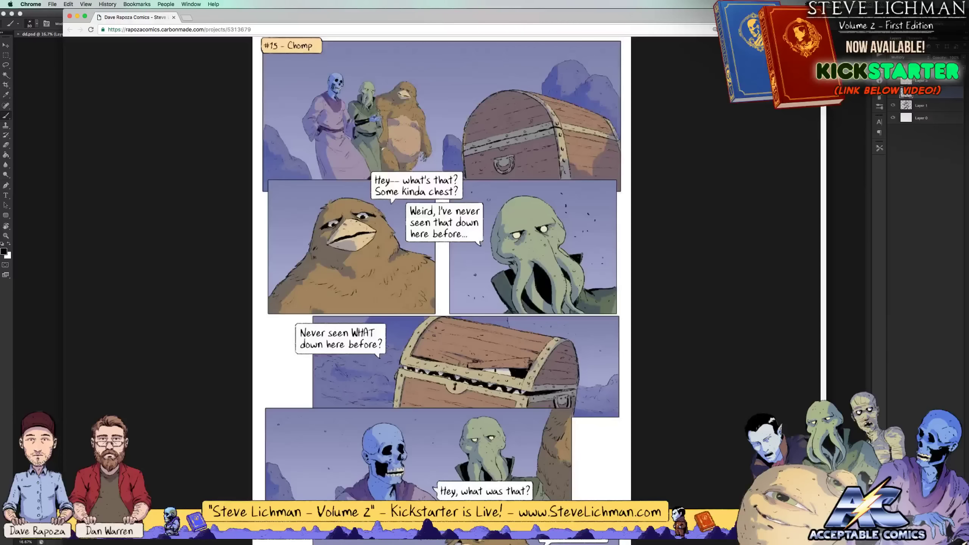
pyautogui.scroll(-15, 357, 325)
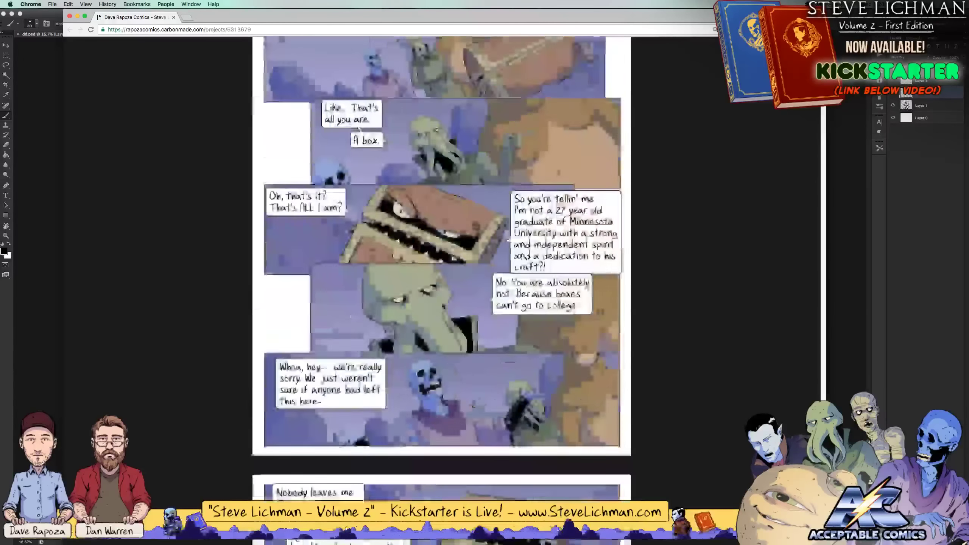
pyautogui.scroll(20, 441, 268)
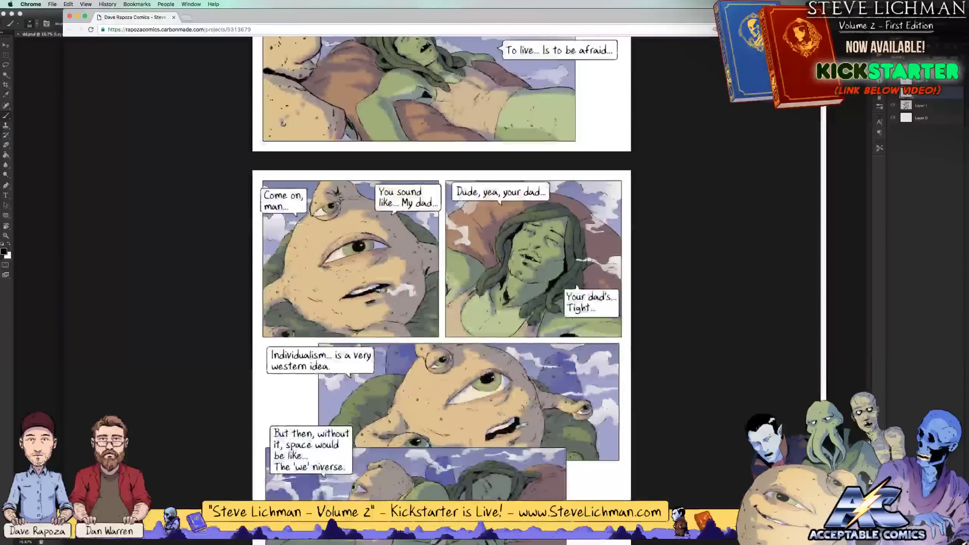
pyautogui.scroll(10, 441, 267)
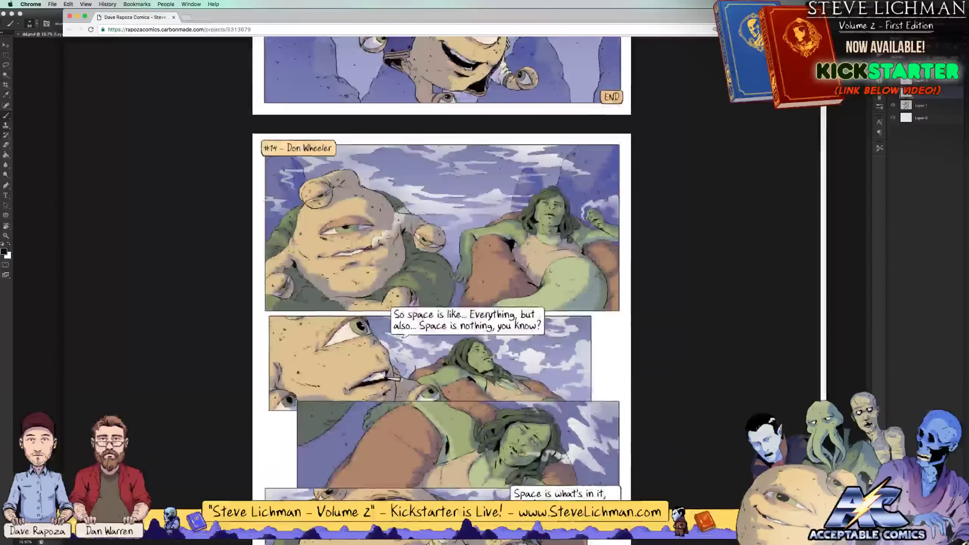
pyautogui.scroll(3, 441, 268)
pyautogui.scroll(10, 442, 267)
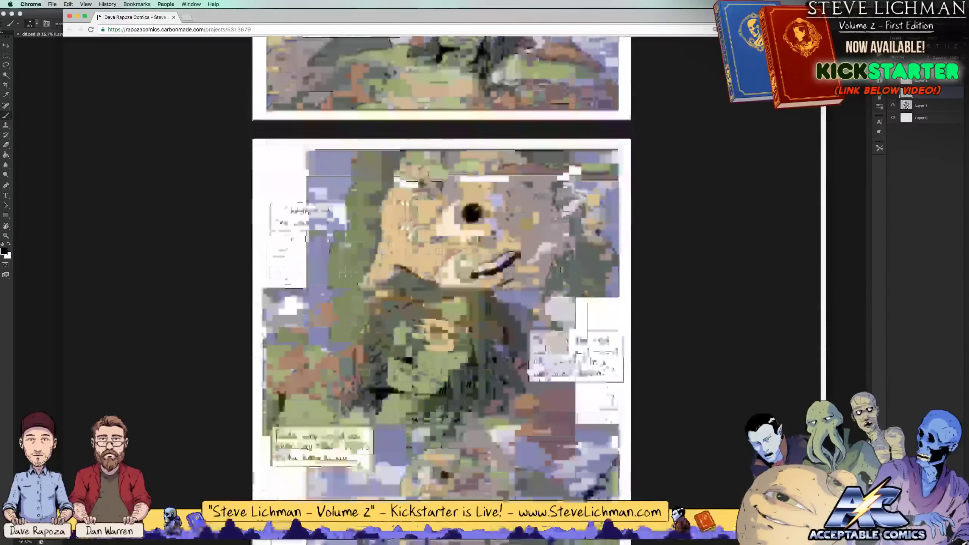
pyautogui.scroll(-15, 441, 268)
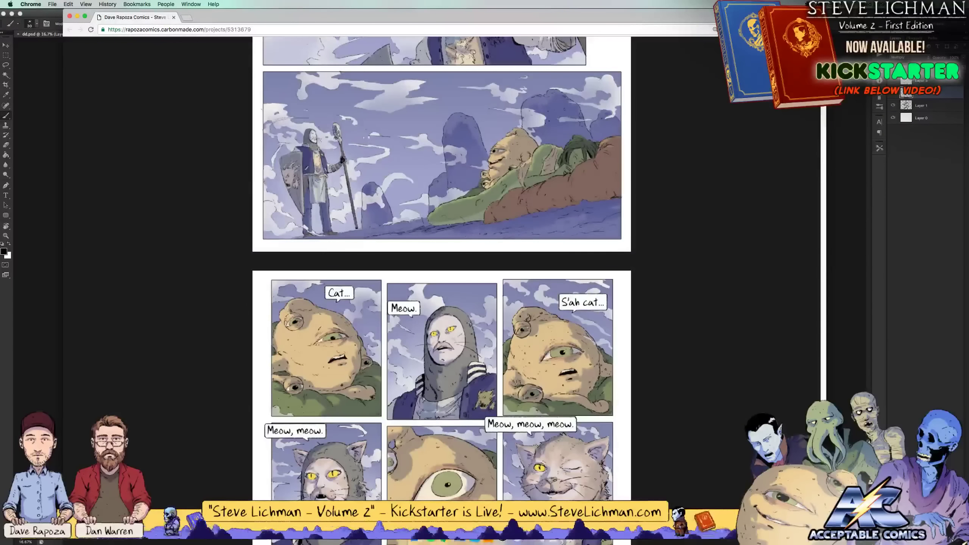
# Switch to iTunes, pause the playing "Breakup" track and leave the iTunes window
pyautogui.click(500, 540)
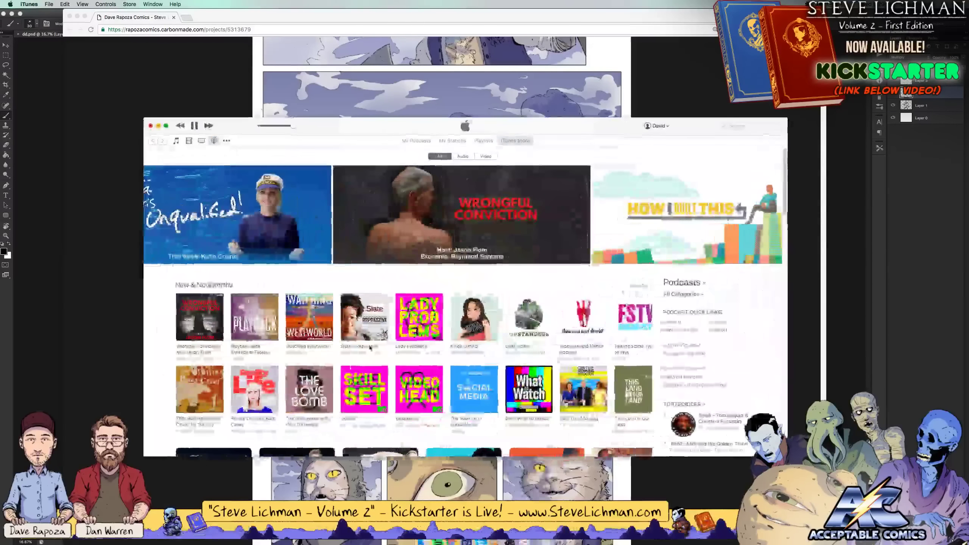
pyautogui.click(194, 125)
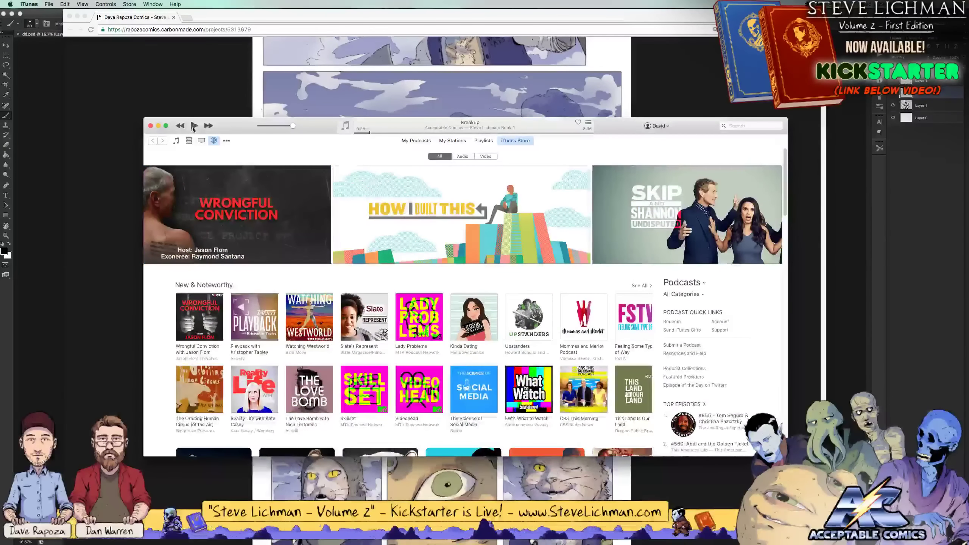
pyautogui.click(191, 86)
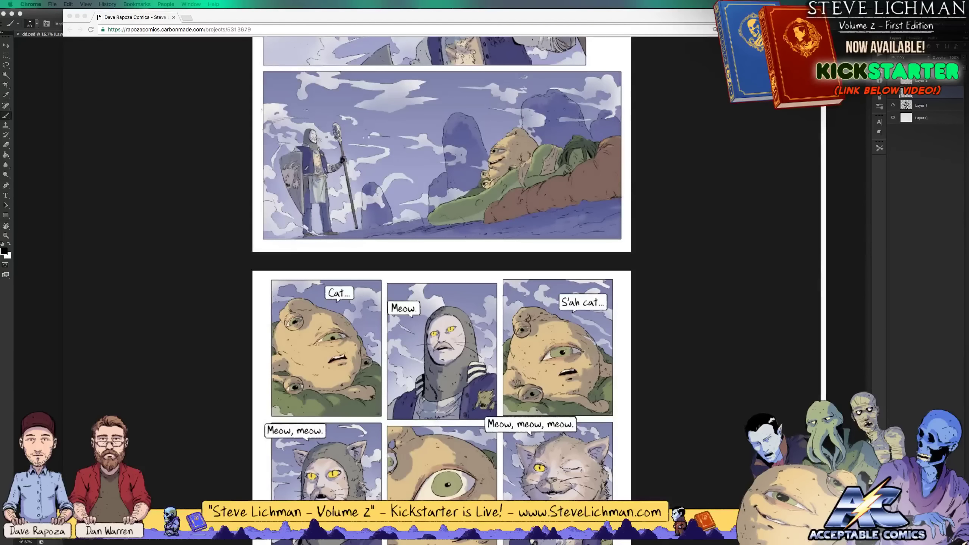
# Return to the comic page in Chrome and go back to the opening panel of "#14 - Don Wheeler"
pyautogui.click(145, 398)
pyautogui.scroll(10, 145, 399)
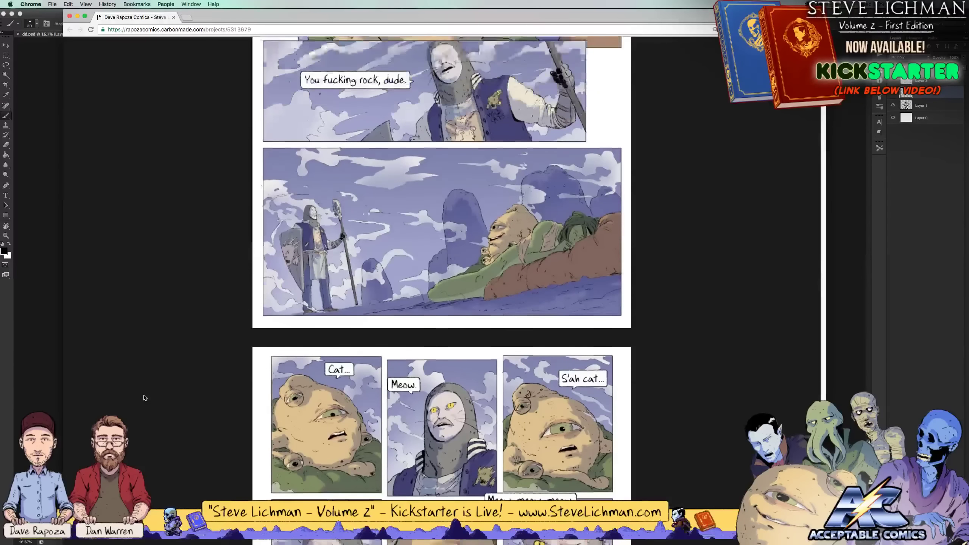
pyautogui.scroll(15, 144, 399)
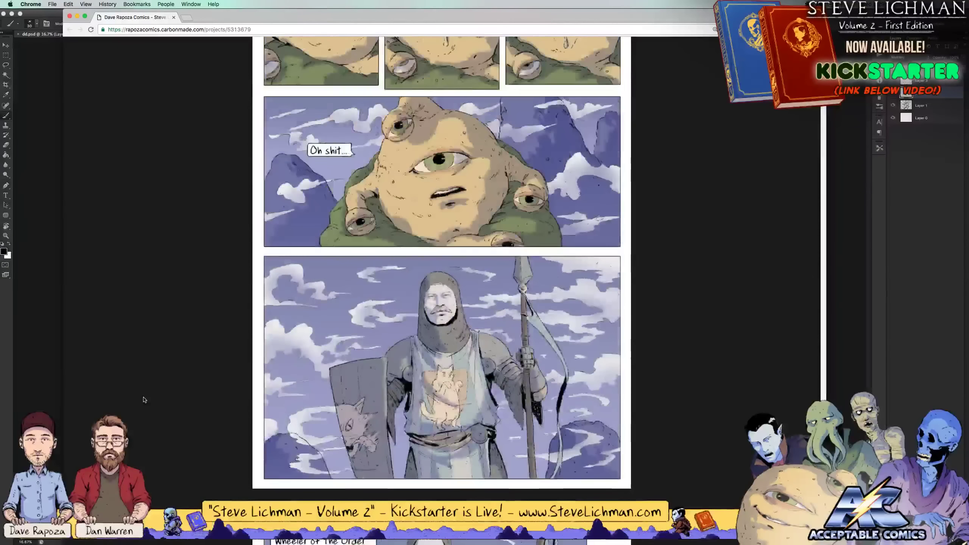
pyautogui.scroll(15, 144, 399)
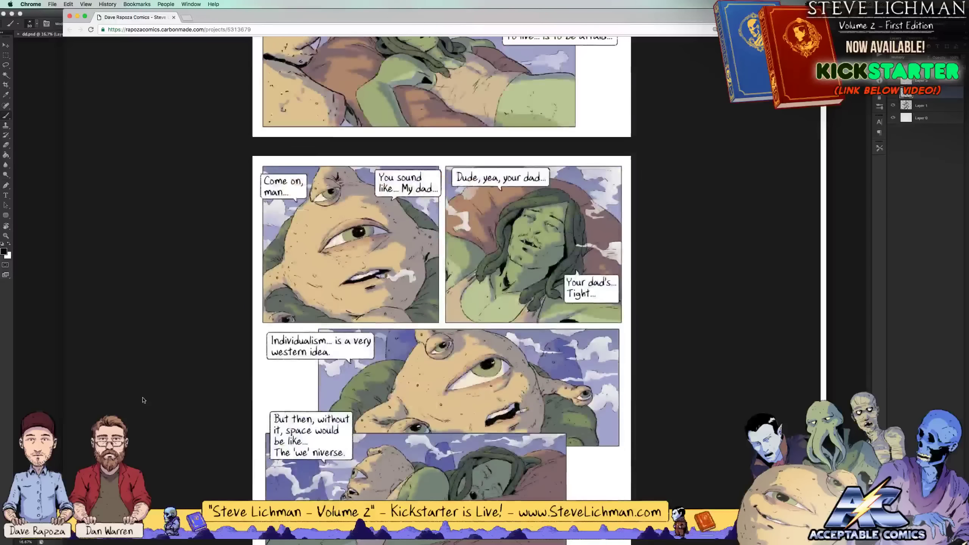
pyautogui.scroll(10, 142, 399)
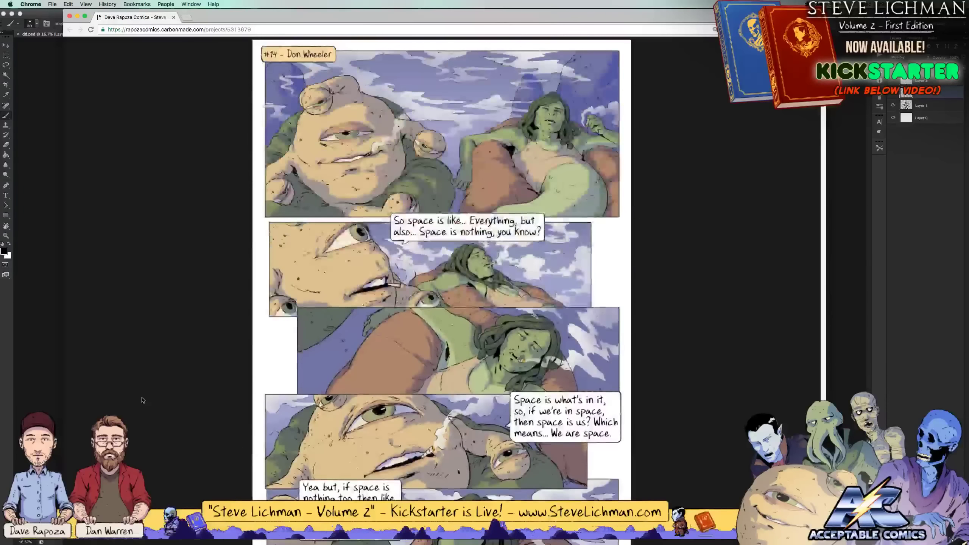
# Switch to iTunes to check the "Don Wheeler" track, and return to the comic page in Chrome
pyautogui.press('super+Tab')
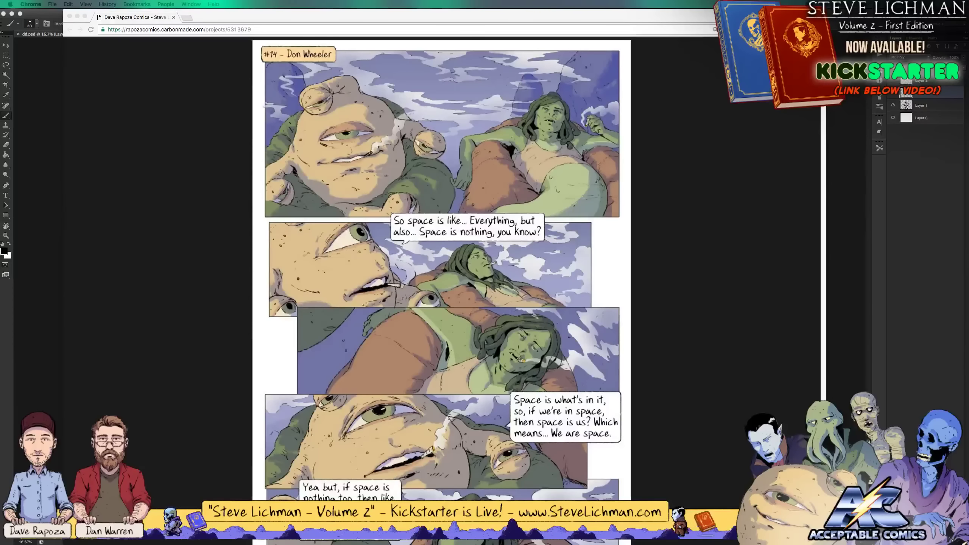
pyautogui.press('super+Tab')
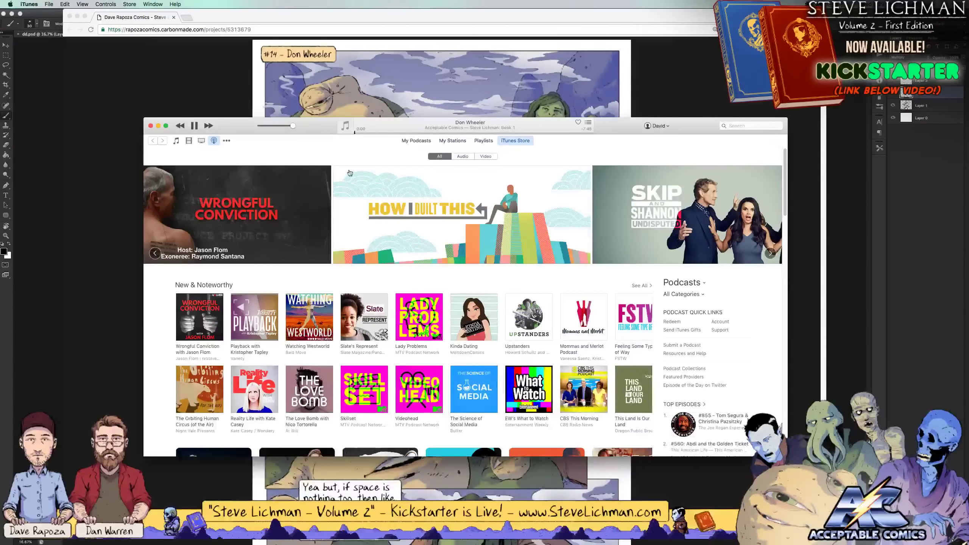
pyautogui.click(122, 136)
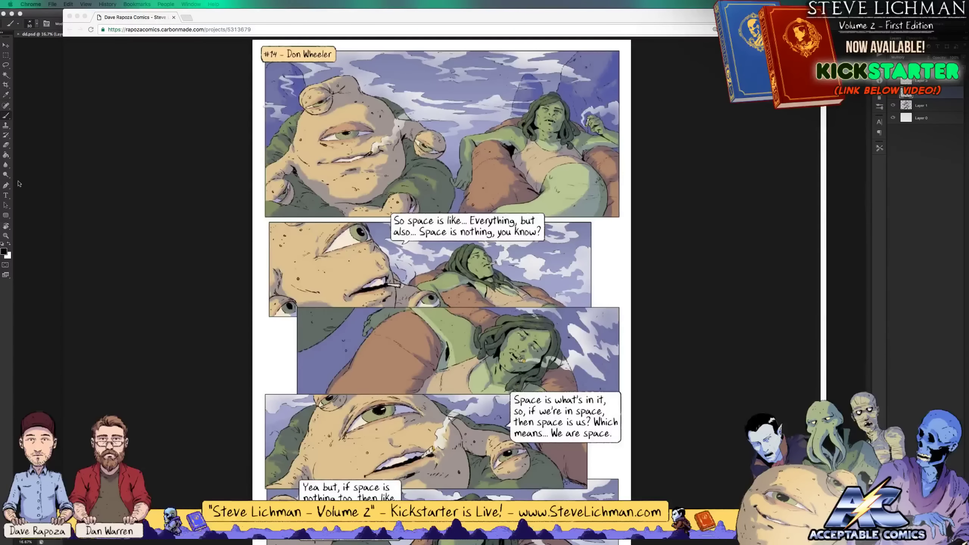
pyautogui.click(155, 190)
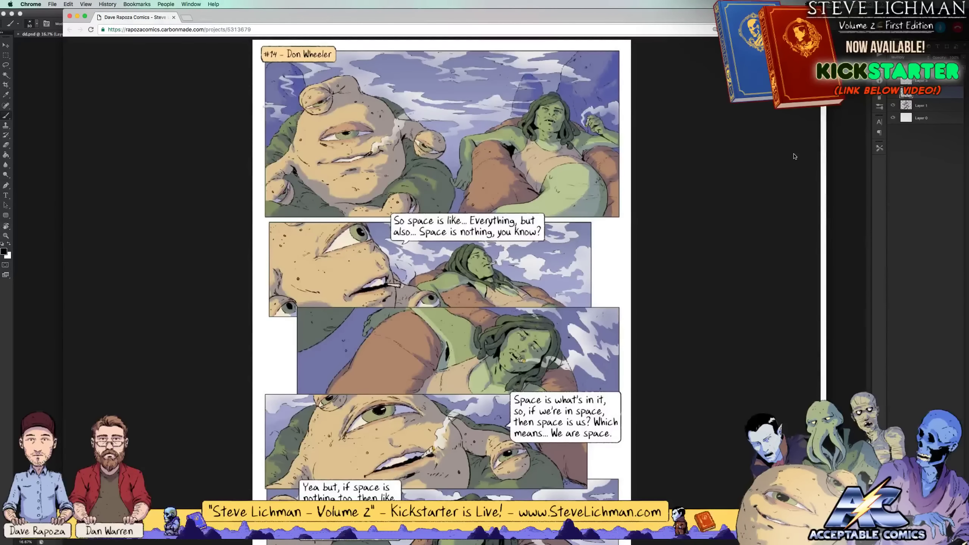
# Enlarge the comic page by three zoom levels and read the first page of "#14 - Don Wheeler" to its last panel
pyautogui.press('super+equal')
pyautogui.press('super+equal')
pyautogui.press('super+equal')
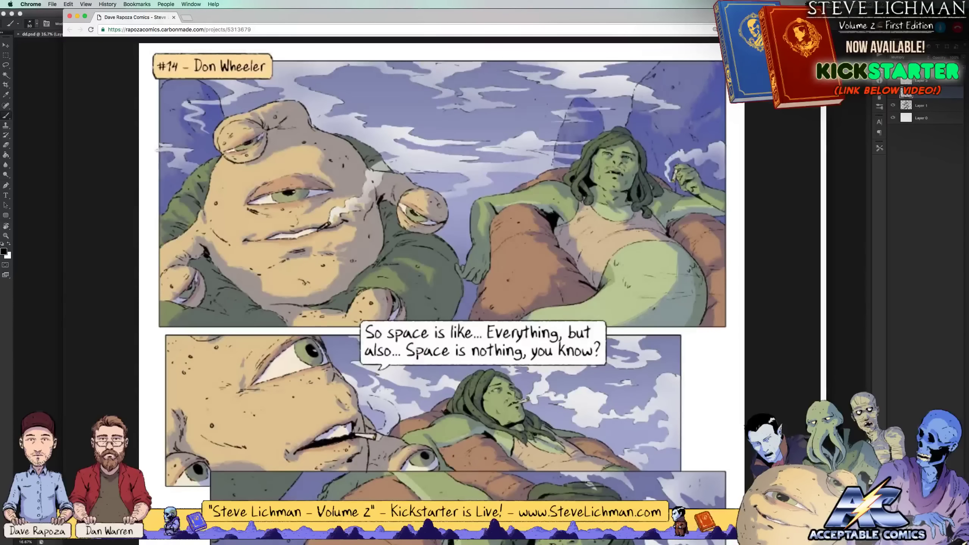
pyautogui.scroll(-6, 433, 259)
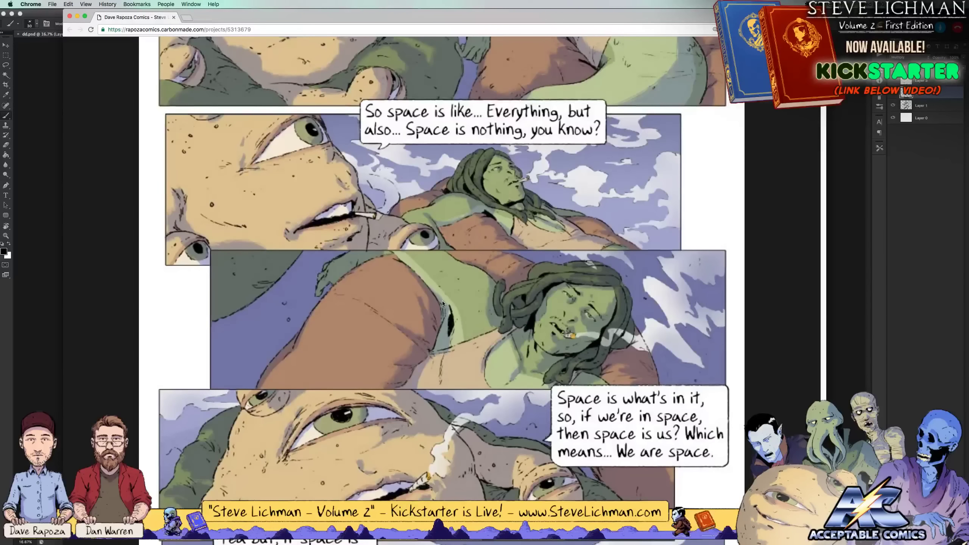
pyautogui.press('super+Tab')
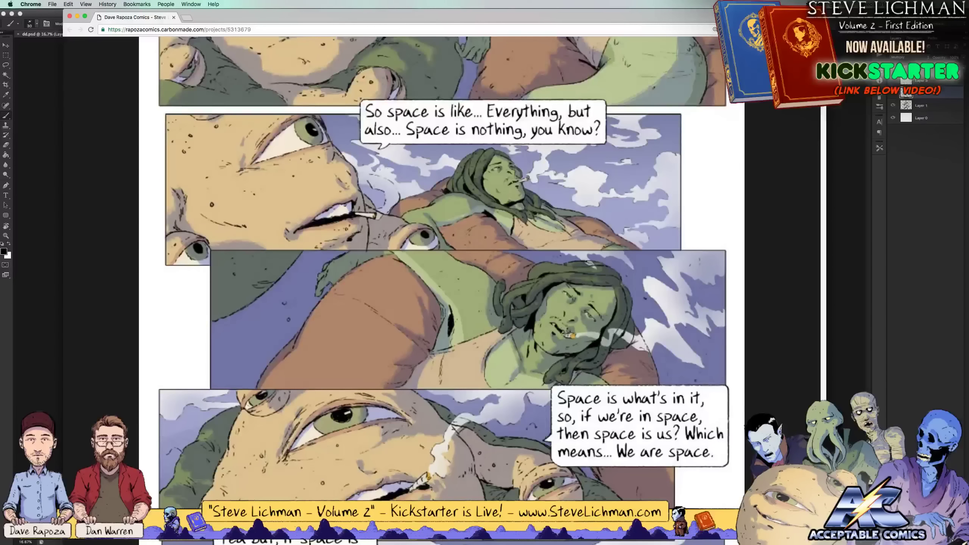
pyautogui.scroll(-5, 444, 260)
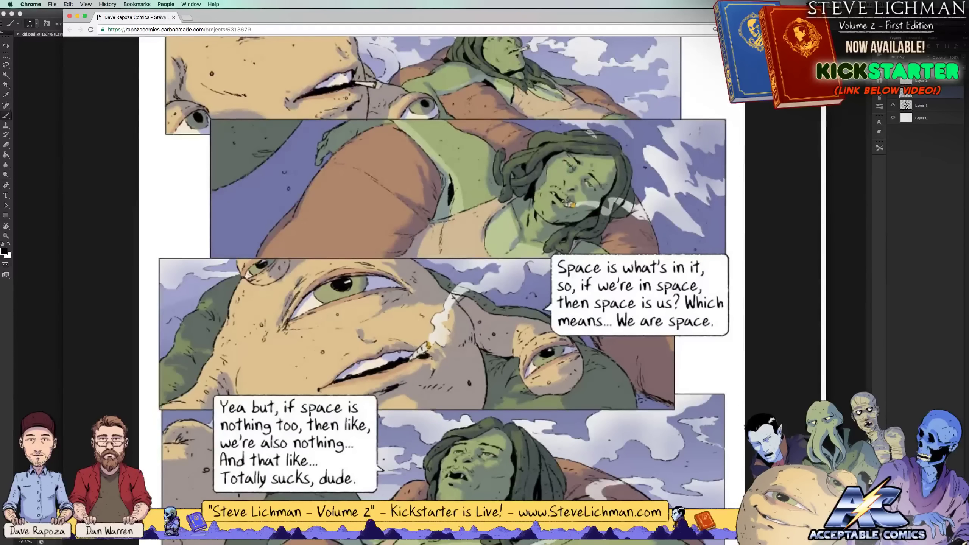
pyautogui.scroll(-2, 444, 260)
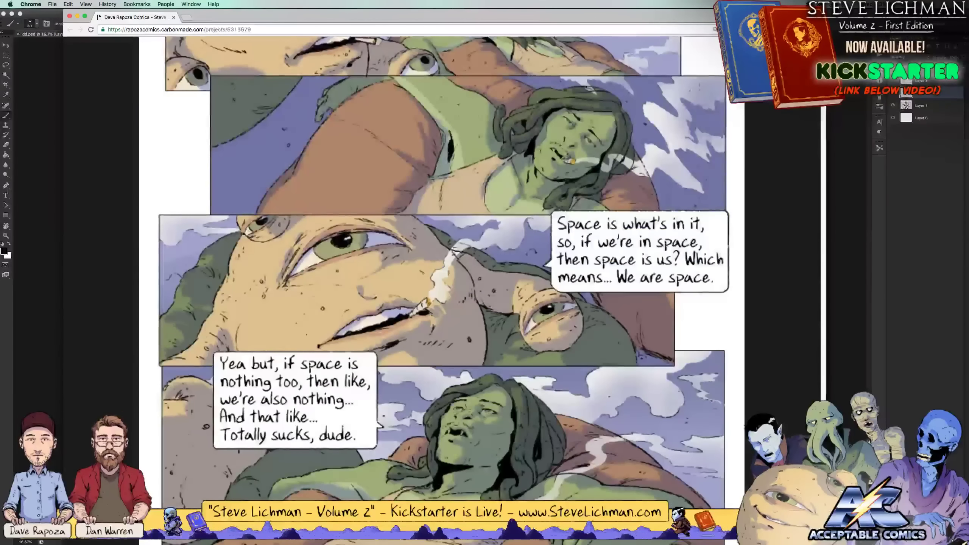
pyautogui.scroll(-2, 444, 260)
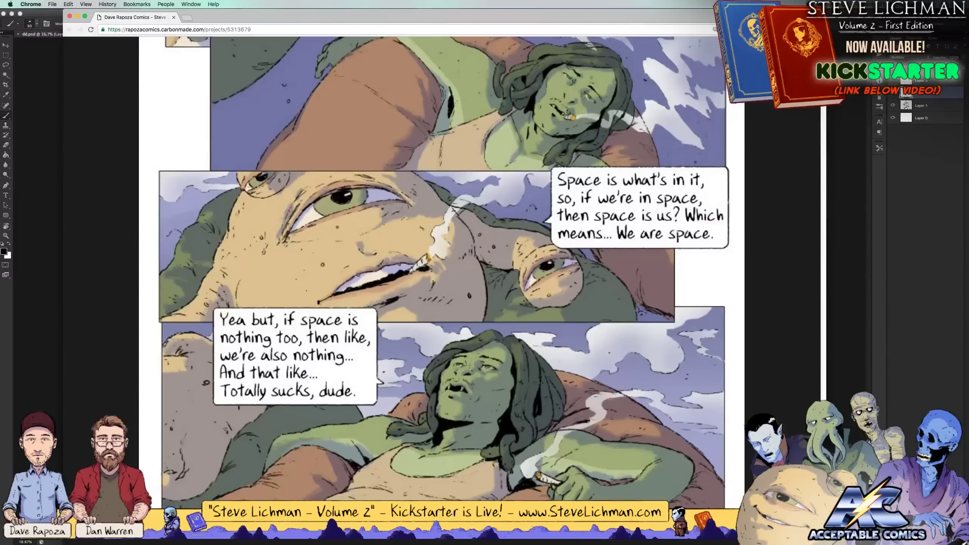
pyautogui.scroll(-3, 441, 260)
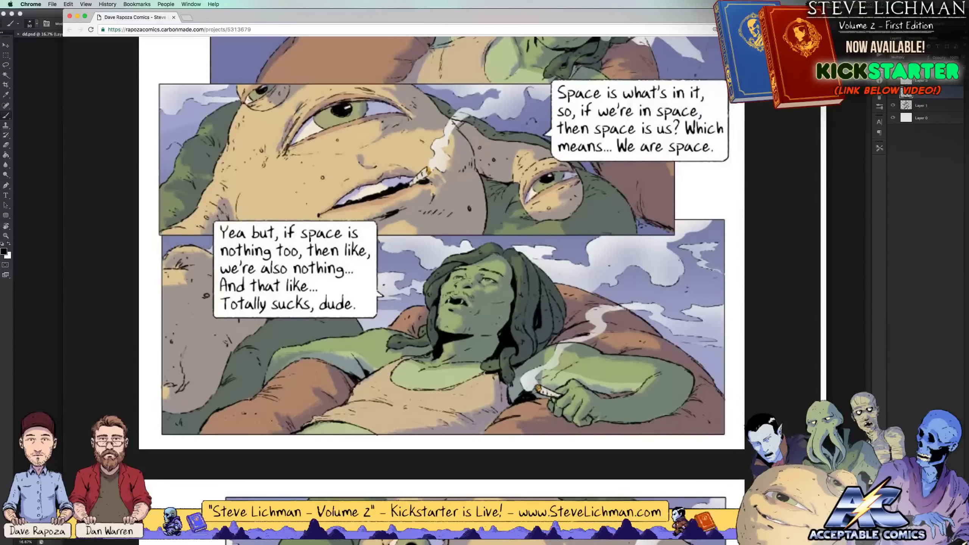
# Read the second page of "#14 - Don Wheeler", from "Children of the wasteland" to "To live... Is to be afraid"
pyautogui.scroll(-10, 441, 259)
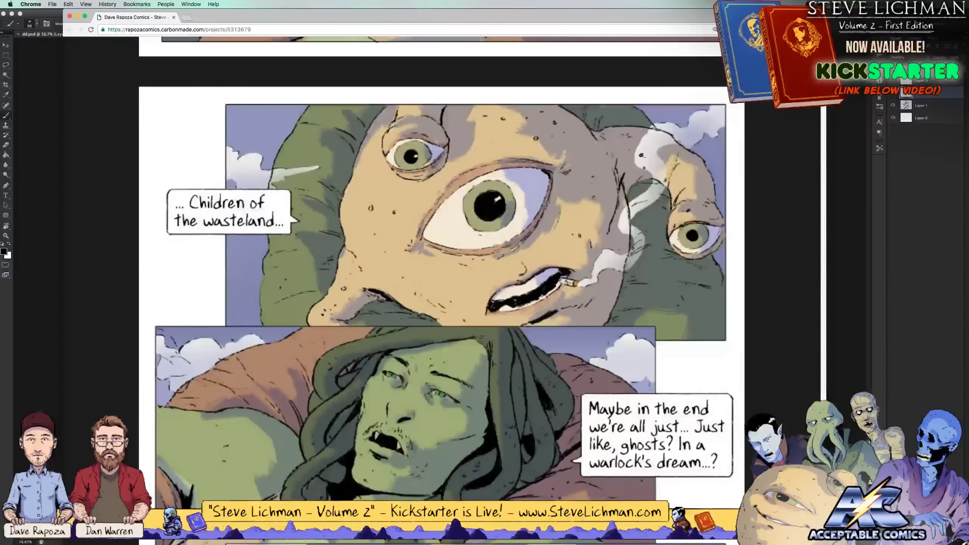
pyautogui.scroll(-1, 442, 259)
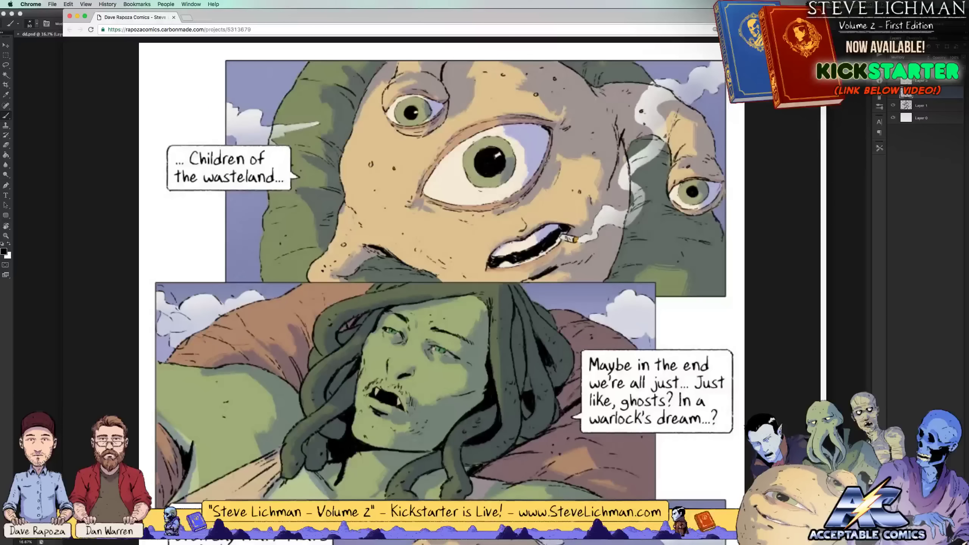
pyautogui.scroll(-4, 441, 259)
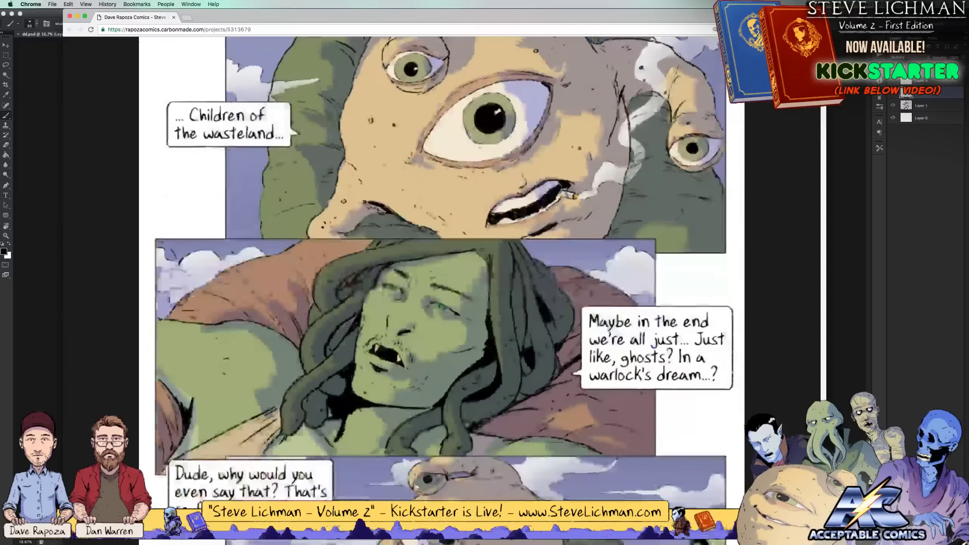
pyautogui.scroll(-2, 441, 260)
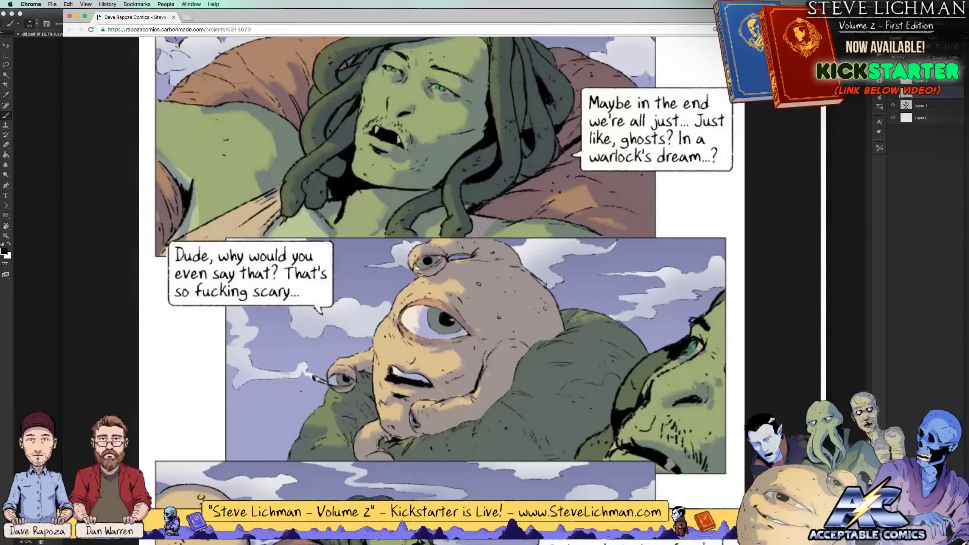
pyautogui.scroll(-10, 443, 259)
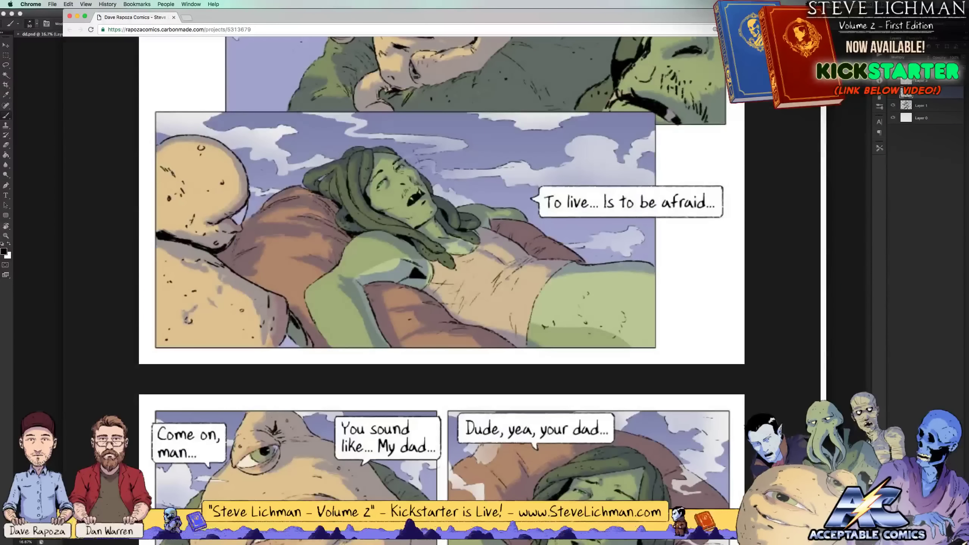
pyautogui.press('super+Tab')
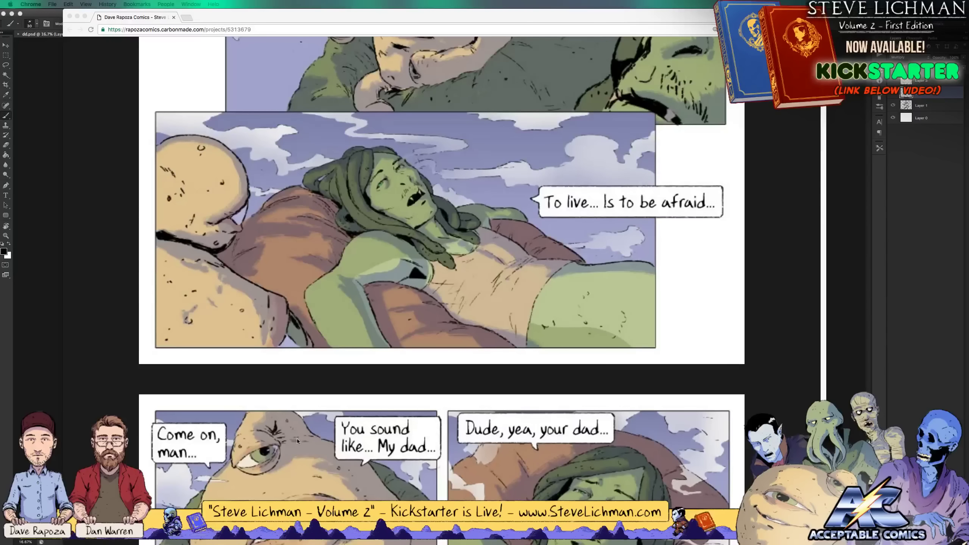
pyautogui.press('super+Tab')
# Read the third page of "#14 - Don Wheeler", from the "Come on, man" panel to the three "universe" panels
pyautogui.scroll(-8, 442, 260)
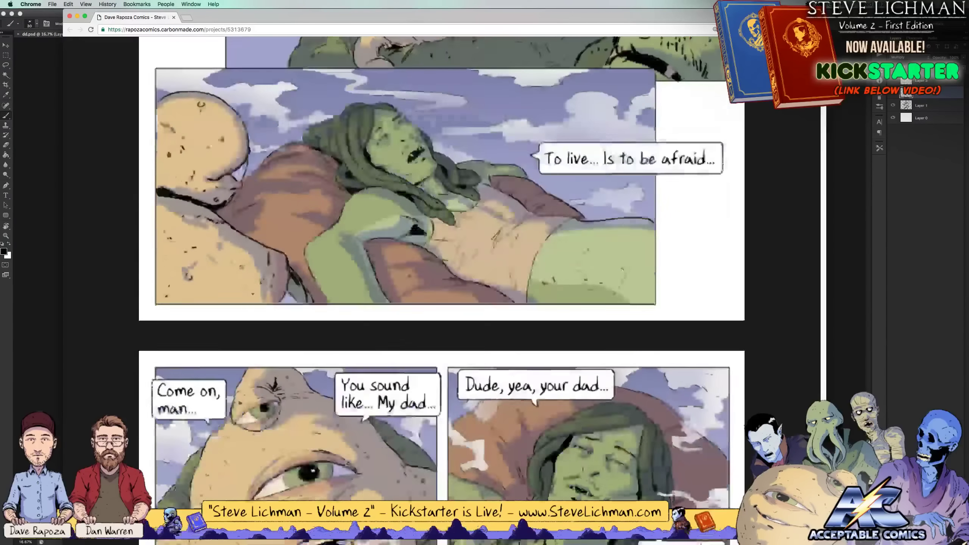
pyautogui.scroll(-3, 441, 261)
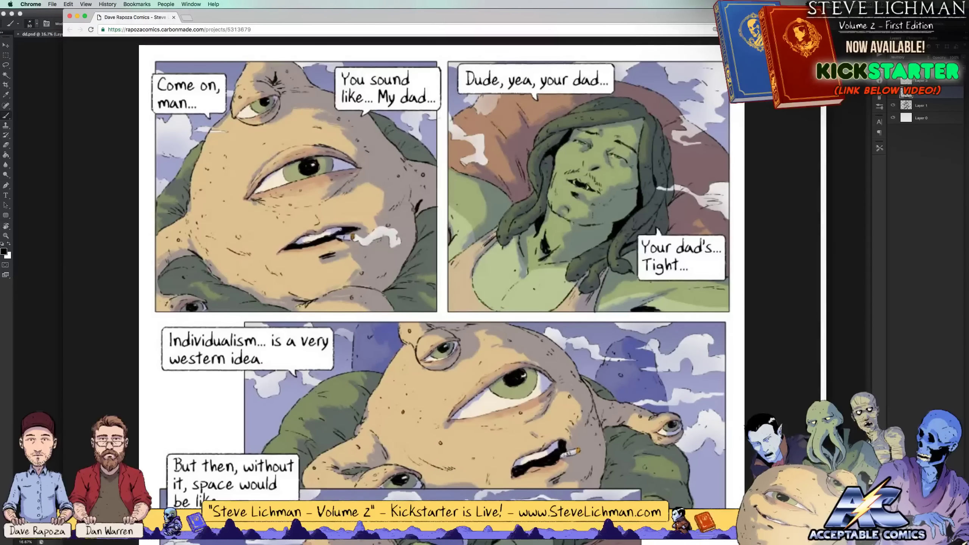
pyautogui.scroll(-5, 434, 267)
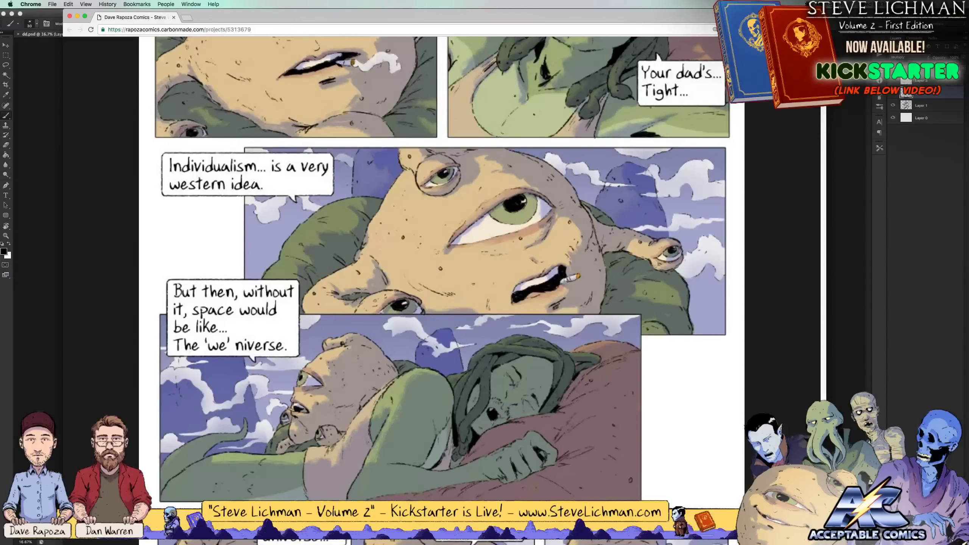
pyautogui.scroll(-5, 442, 260)
pyautogui.scroll(-3, 442, 259)
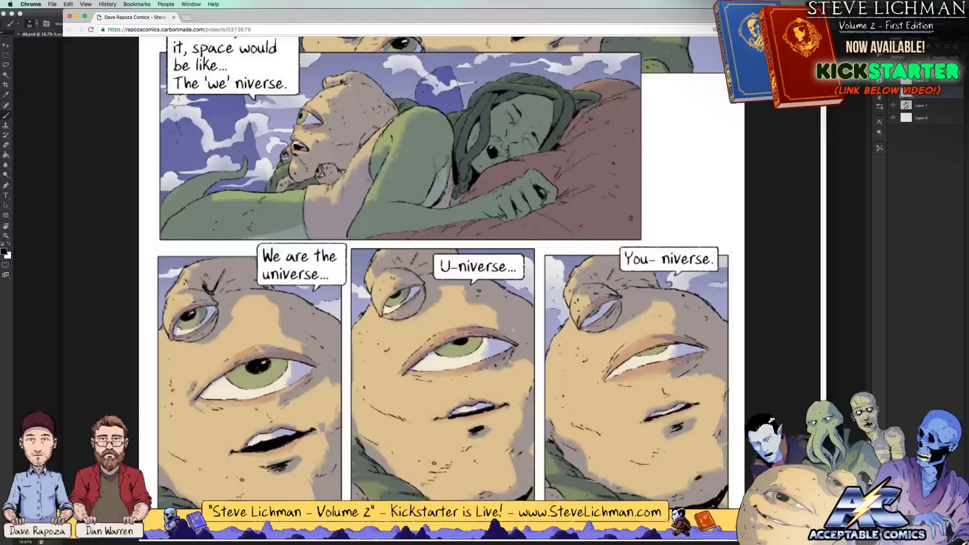
# Read the fourth page of "#14 - Don Wheeler", from the three drooling close-ups to the full-width panel of the knight
pyautogui.scroll(-3, 441, 248)
pyautogui.scroll(-9, 441, 248)
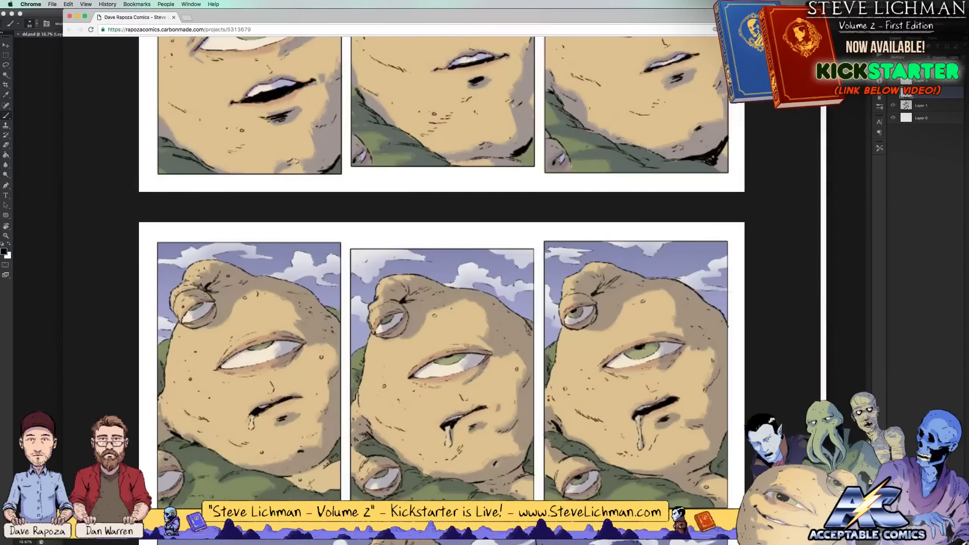
pyautogui.scroll(3, 441, 248)
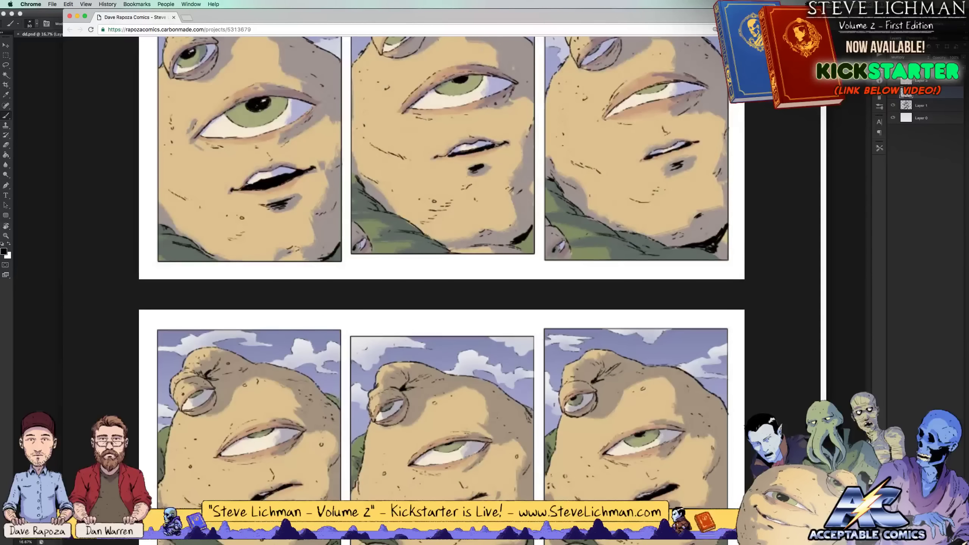
pyautogui.scroll(-5, 441, 261)
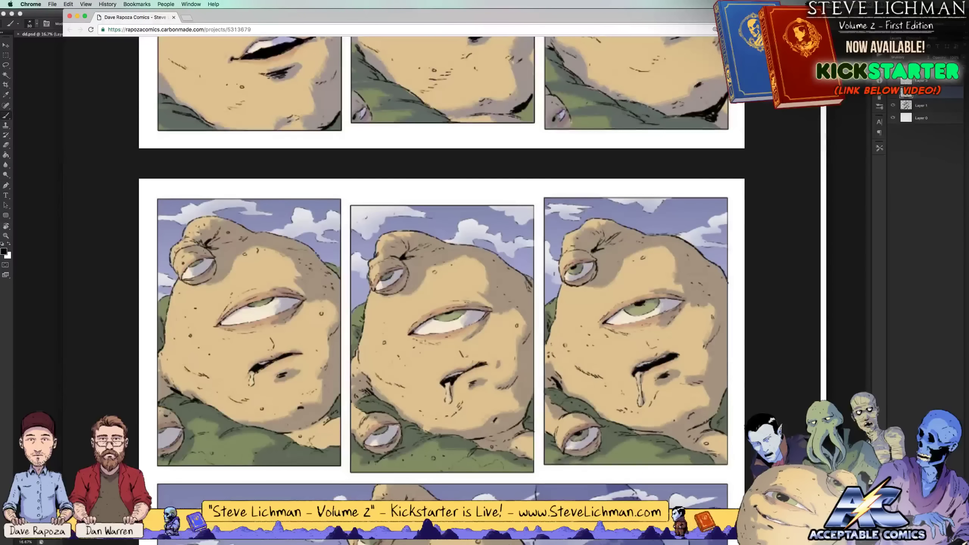
pyautogui.scroll(-10, 442, 260)
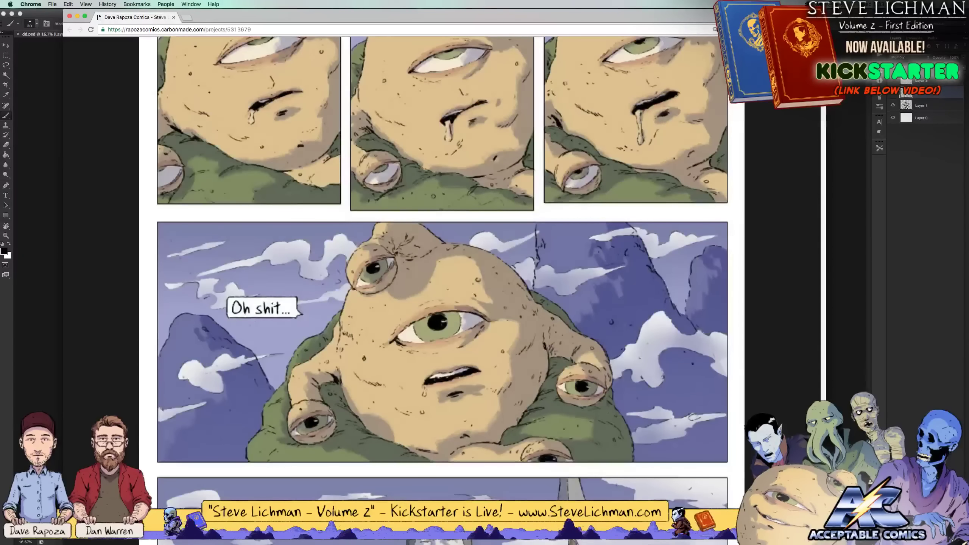
pyautogui.scroll(-13, 441, 260)
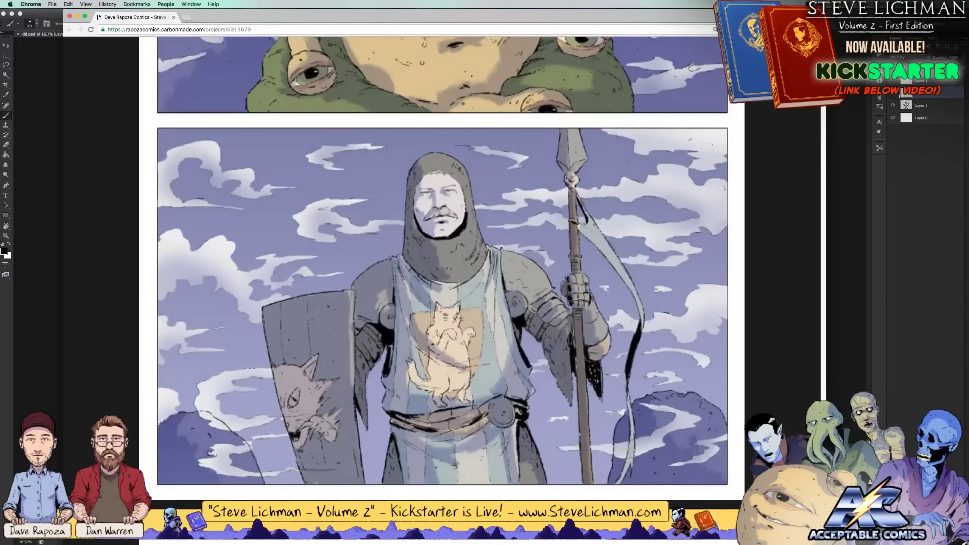
pyautogui.scroll(-3, 441, 260)
pyautogui.scroll(4, 441, 260)
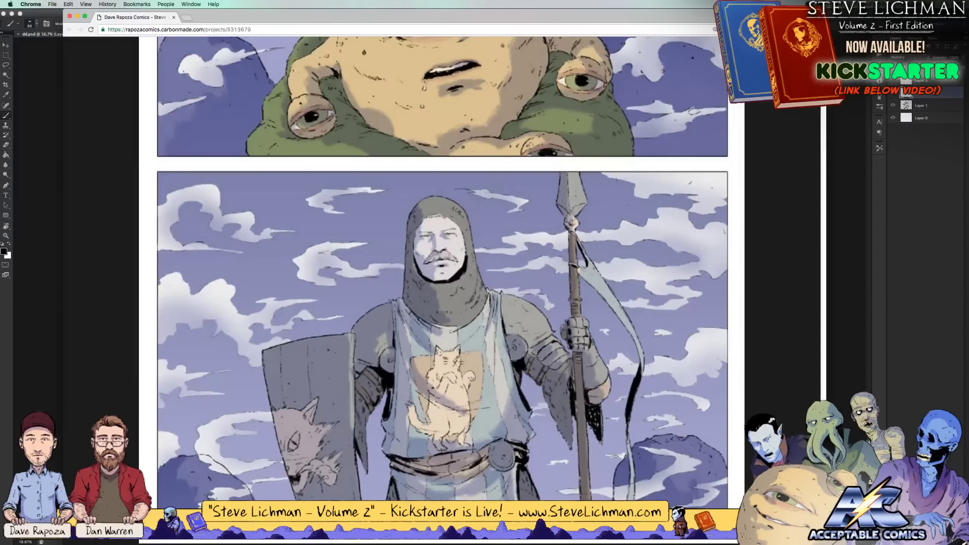
pyautogui.scroll(-1, 441, 259)
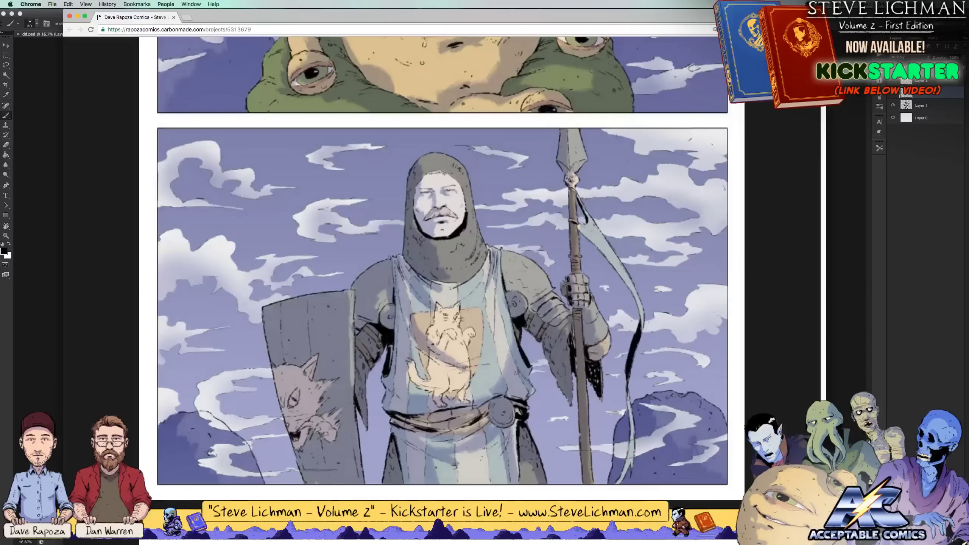
pyautogui.scroll(-7, 441, 260)
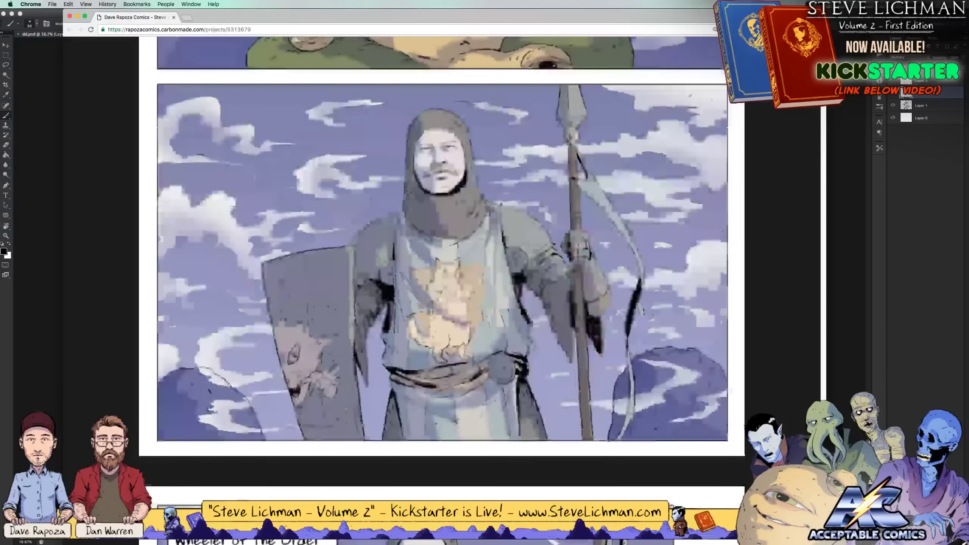
# Read the fifth page of "#14 - Don Wheeler", from "Wise Master" to "we are in dire need of bass"
pyautogui.scroll(-2, 442, 260)
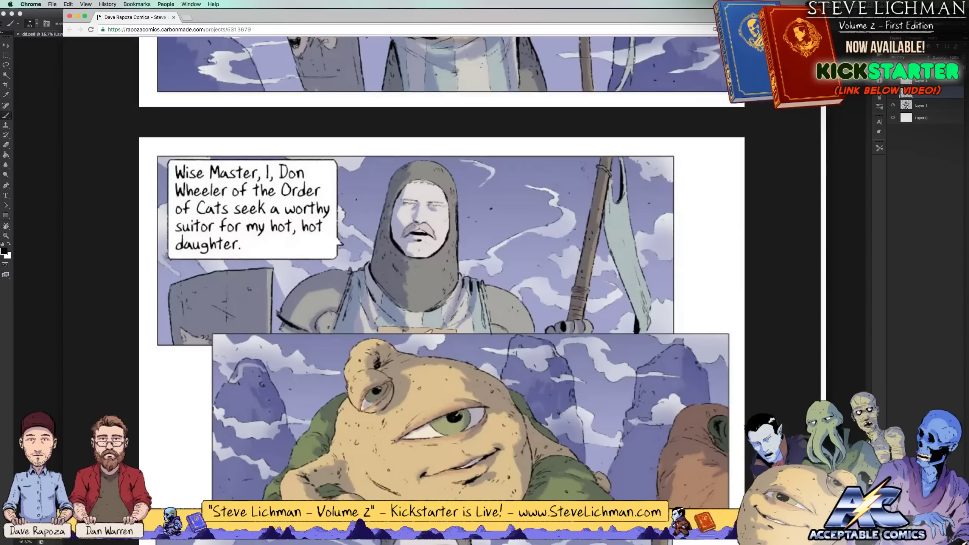
pyautogui.scroll(-3, 441, 260)
pyautogui.scroll(-3, 441, 260)
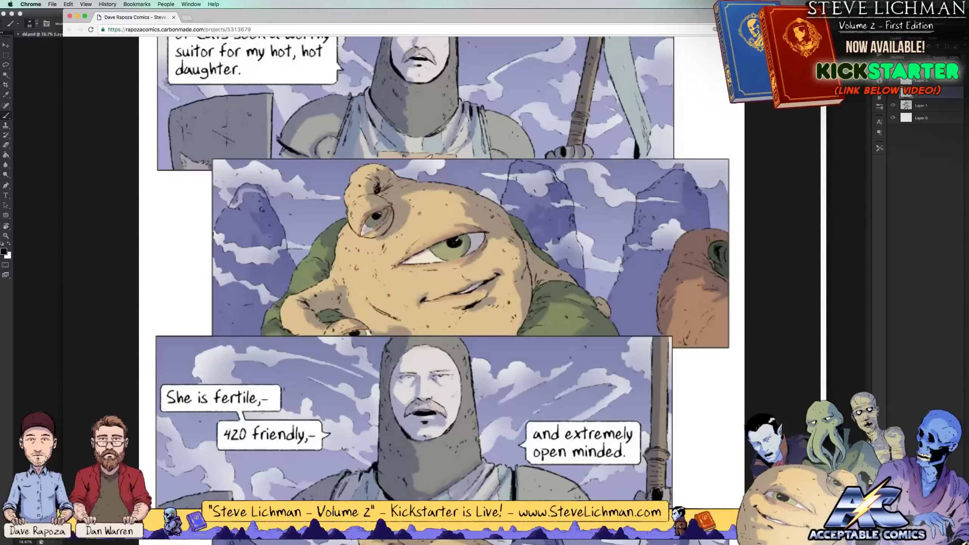
pyautogui.scroll(-6, 442, 260)
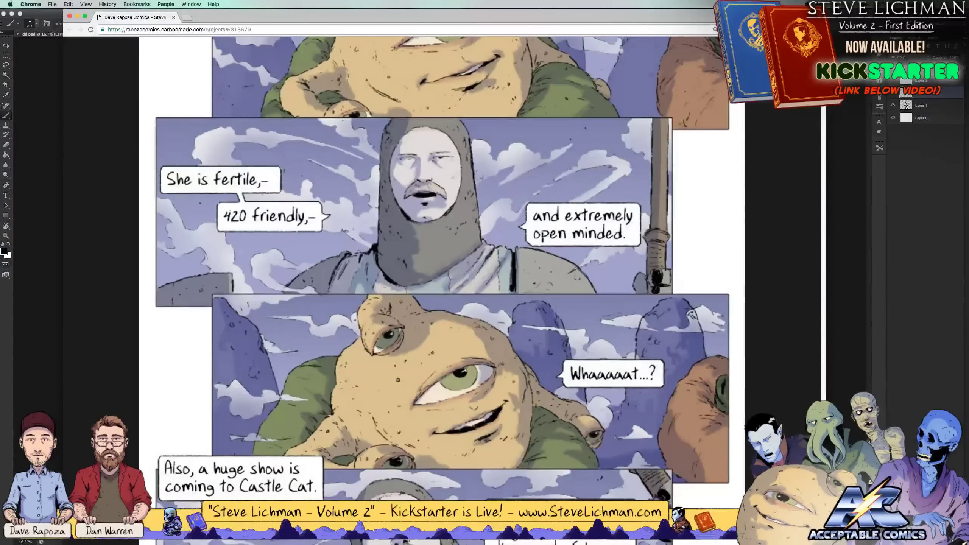
pyautogui.scroll(-1, 442, 260)
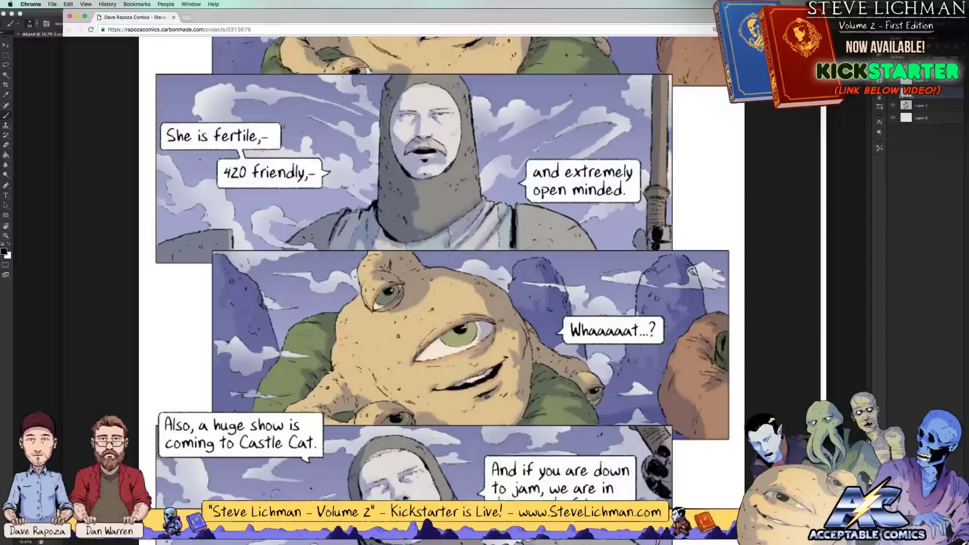
pyautogui.scroll(-1, 442, 260)
pyautogui.scroll(-2, 443, 260)
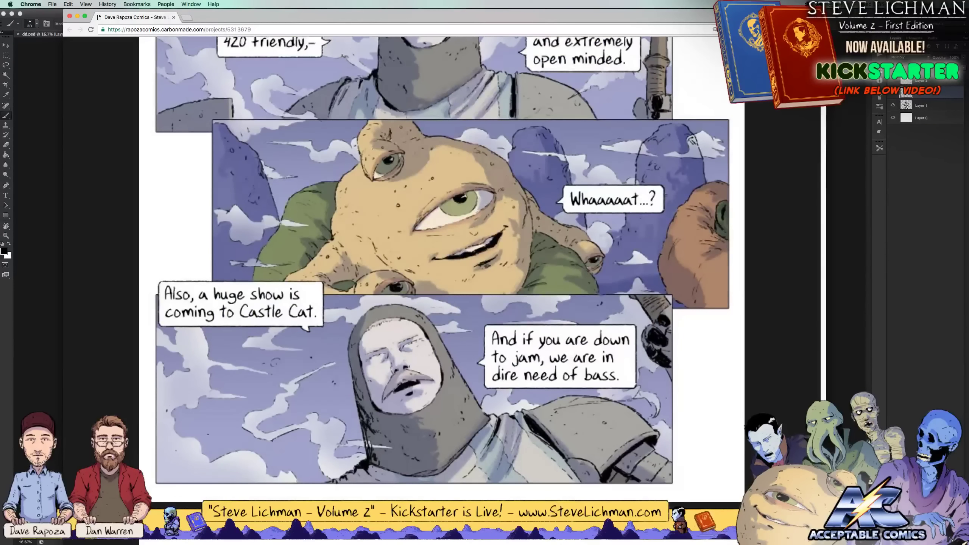
# Read the sixth page of "#14 - Don Wheeler", from the "Okay..." panel to the wide shot of the knight facing the reclining creatures
pyautogui.scroll(-6, 443, 260)
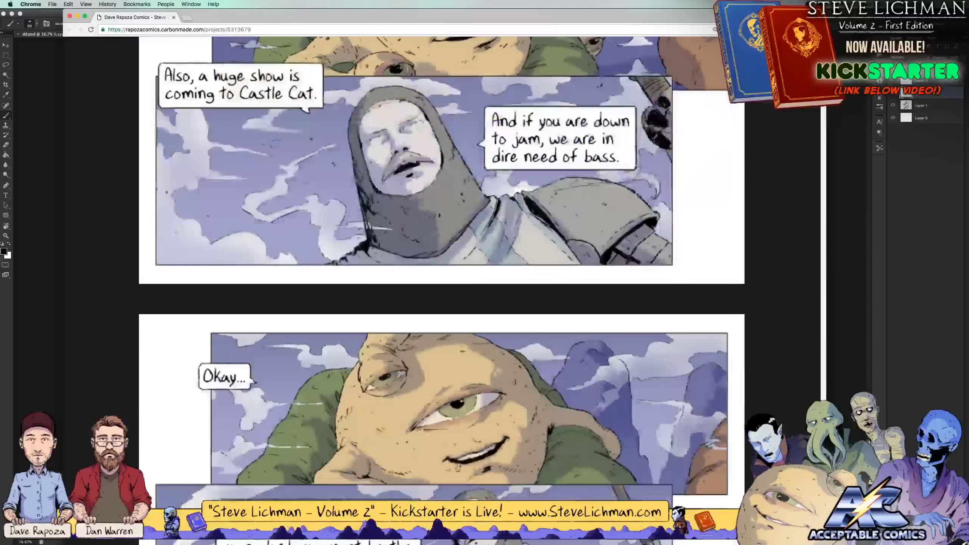
pyautogui.scroll(-2, 441, 260)
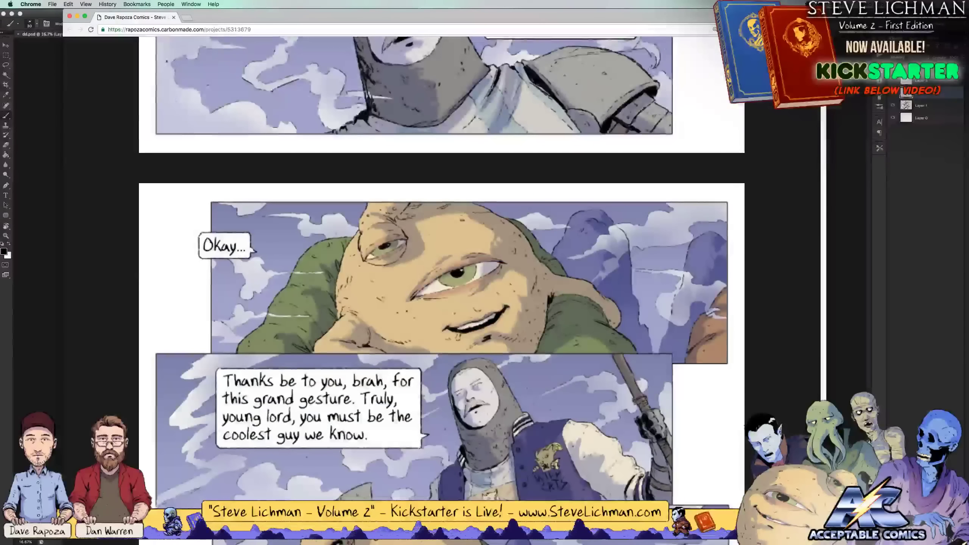
pyautogui.scroll(-1, 441, 260)
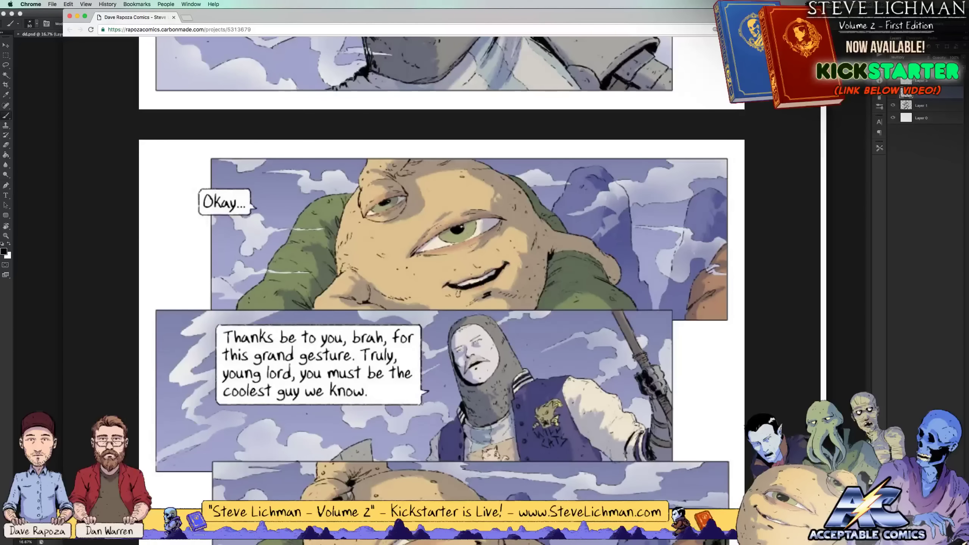
pyautogui.scroll(-10, 441, 260)
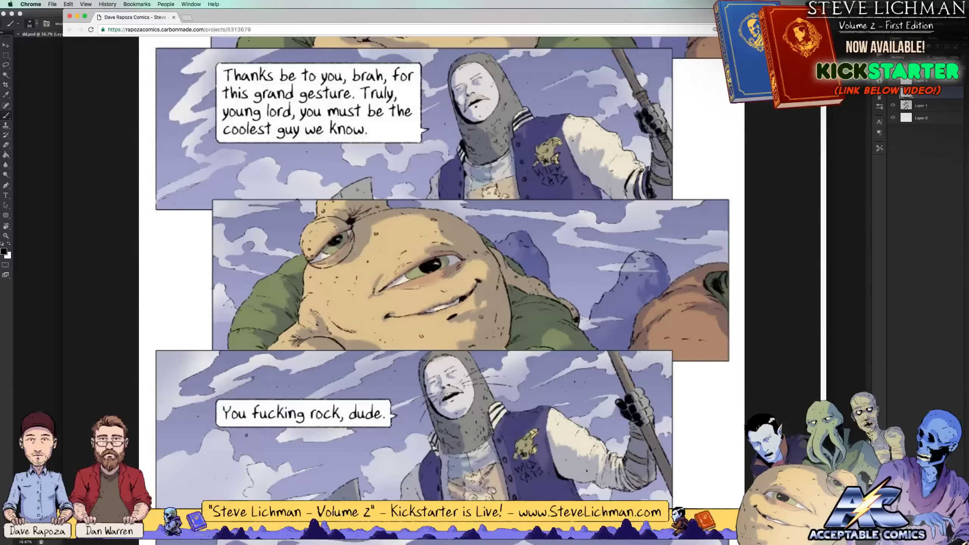
pyautogui.scroll(-10, 442, 260)
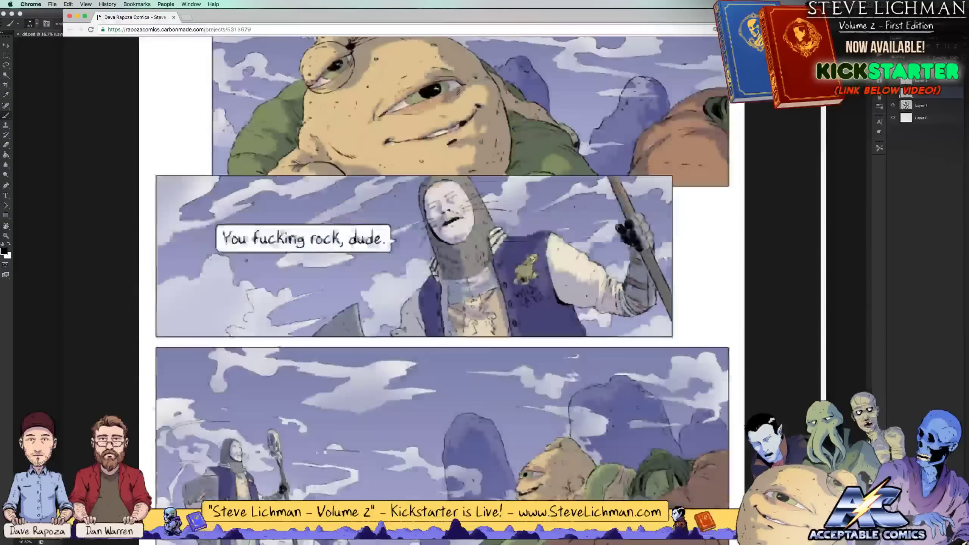
pyautogui.scroll(-2, 442, 260)
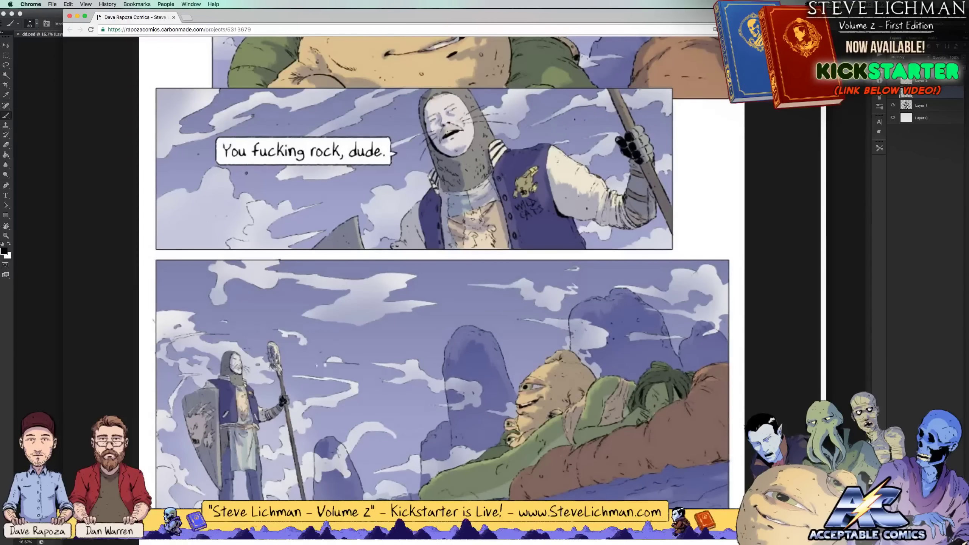
pyautogui.scroll(-5, 442, 260)
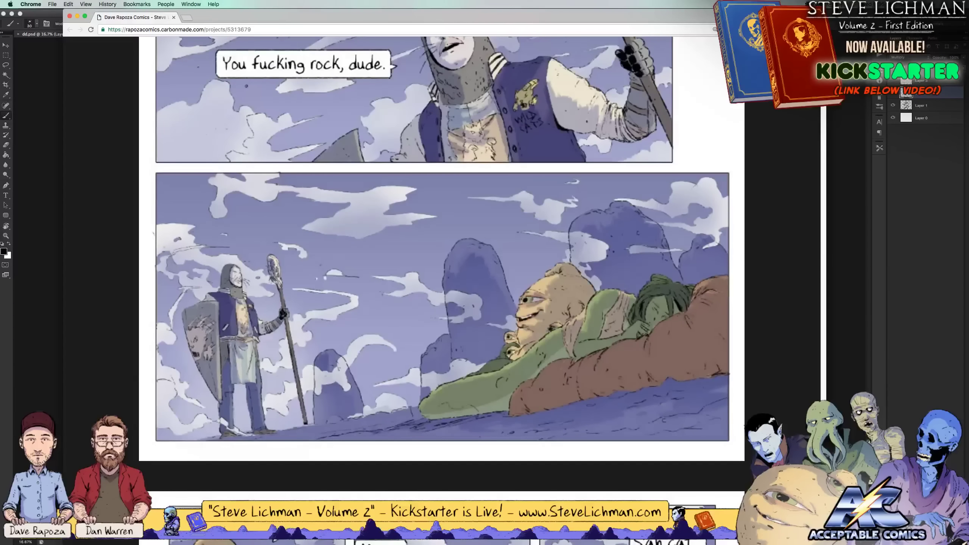
# Read the last page of "#14 - Don Wheeler", from the "Cat..." panel to the "What's a cat...?" END panel
pyautogui.scroll(-15, 441, 260)
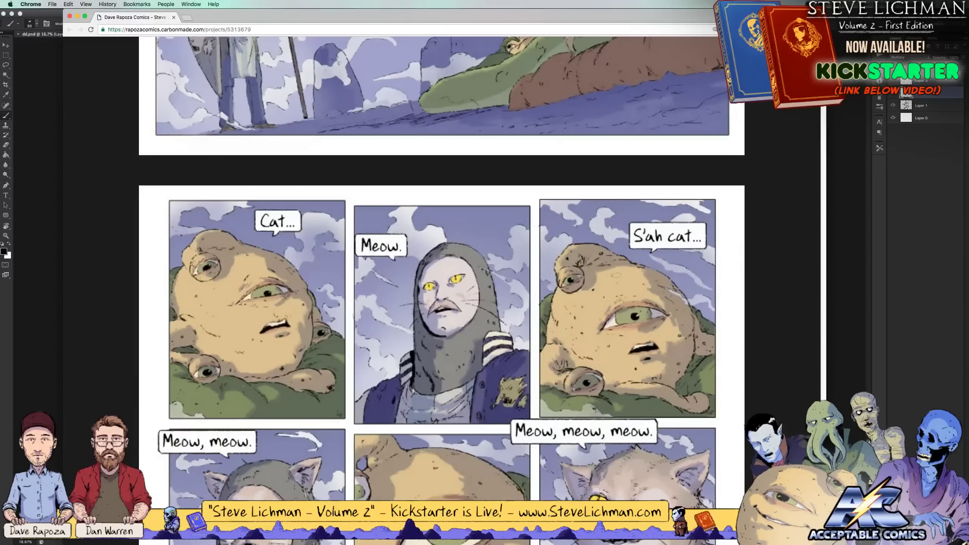
pyautogui.scroll(-6, 441, 261)
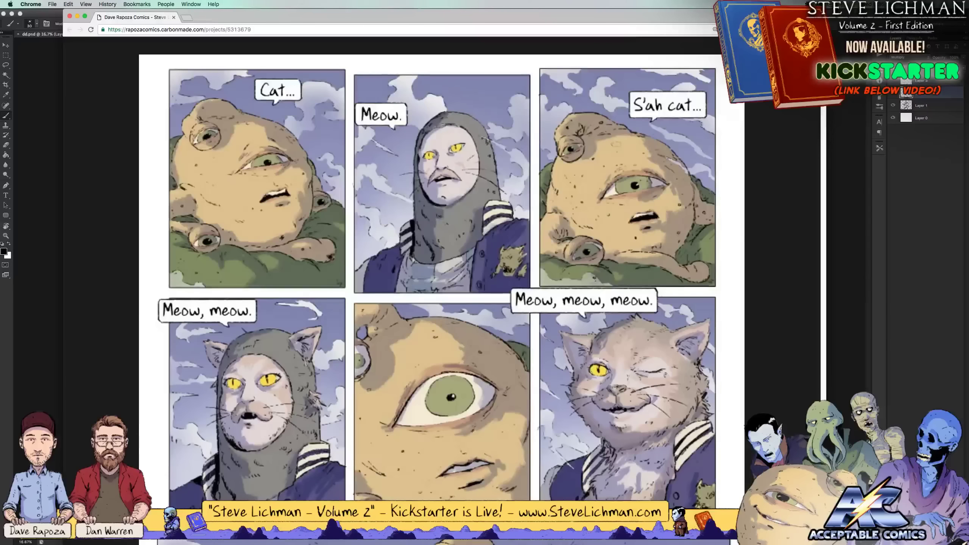
pyautogui.scroll(-3, 435, 268)
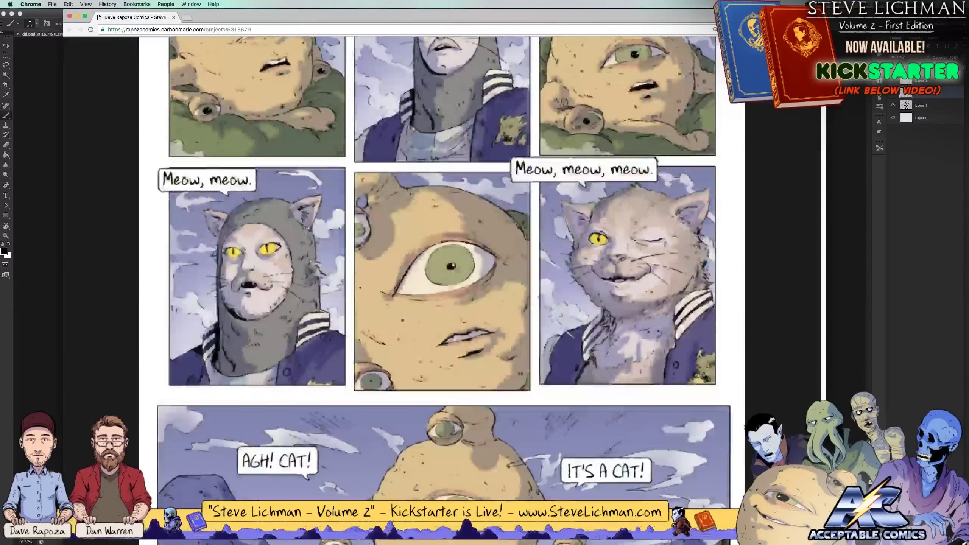
pyautogui.scroll(-2, 442, 267)
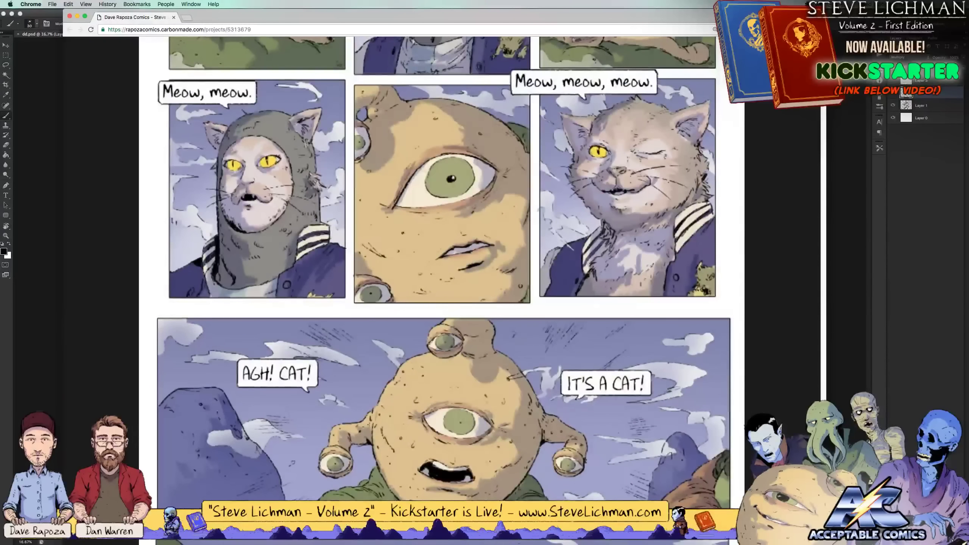
pyautogui.scroll(-6, 443, 260)
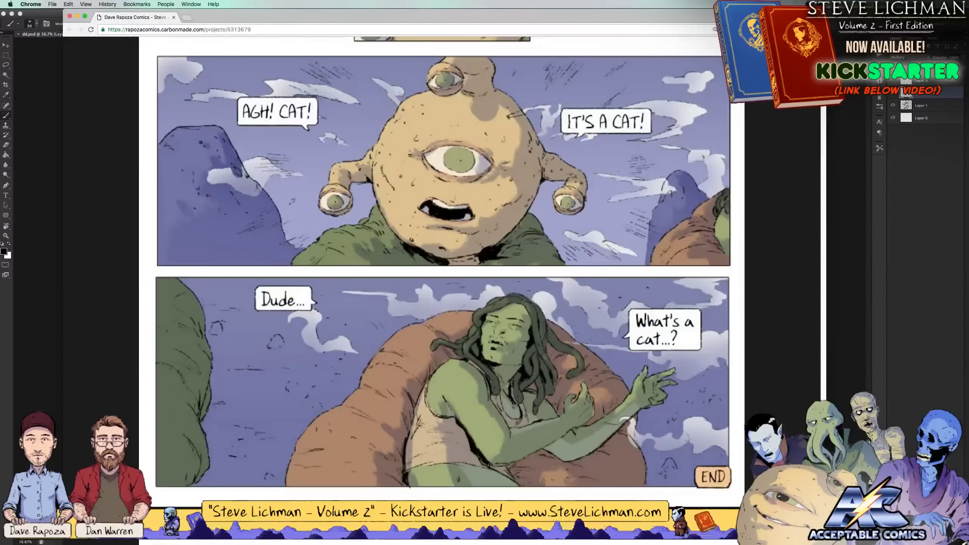
pyautogui.scroll(3, 442, 260)
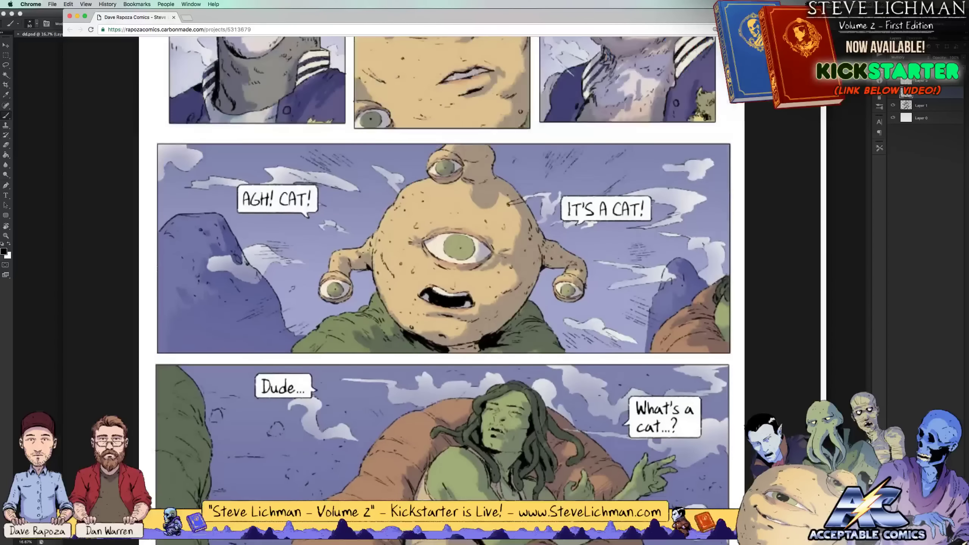
pyautogui.scroll(-3, 443, 260)
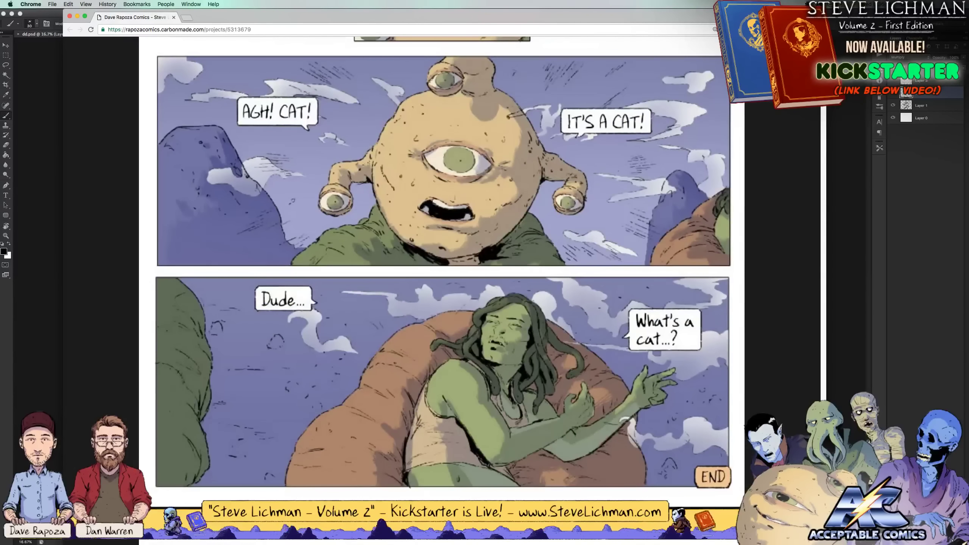
# Bring up iTunes, minimise its window, and return to the skull-faced warrior drawing in Photoshop
pyautogui.click(523, 541)
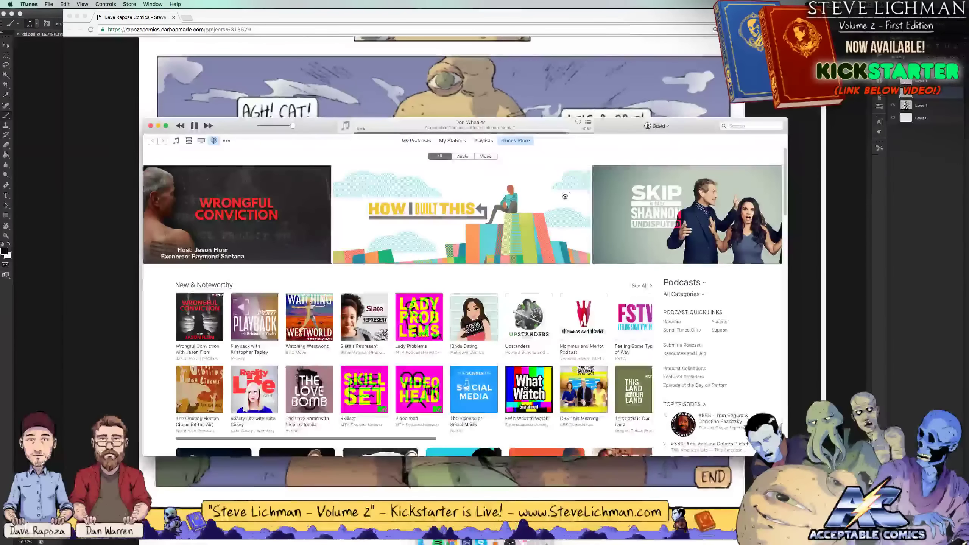
pyautogui.moveTo(631, 126); pyautogui.dragTo(540, 148)
pyautogui.press('super+m')
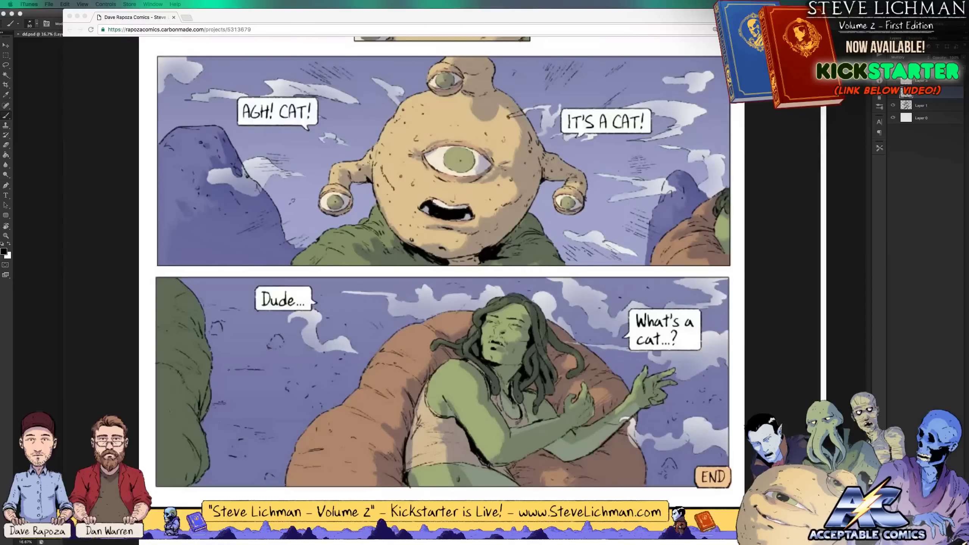
pyautogui.click(47, 90)
pyautogui.click(99, 135)
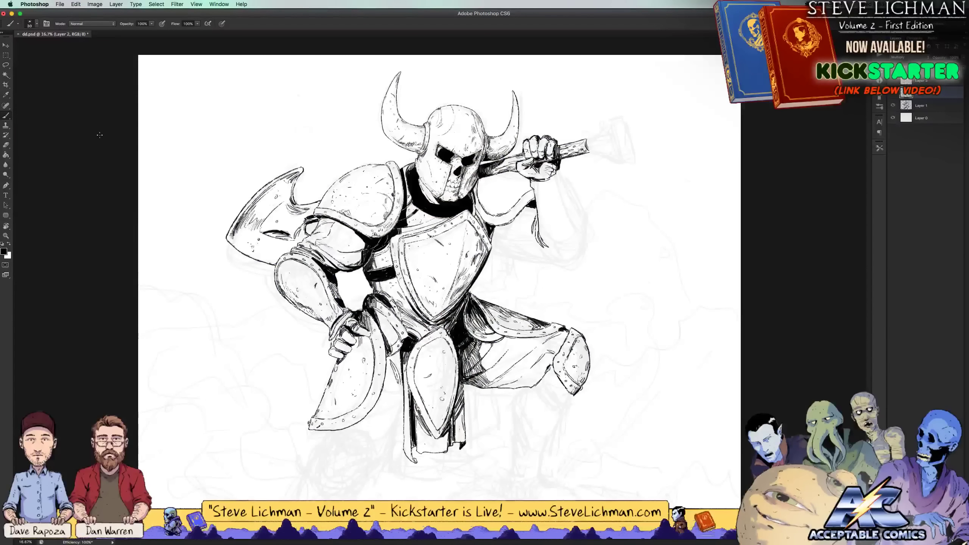